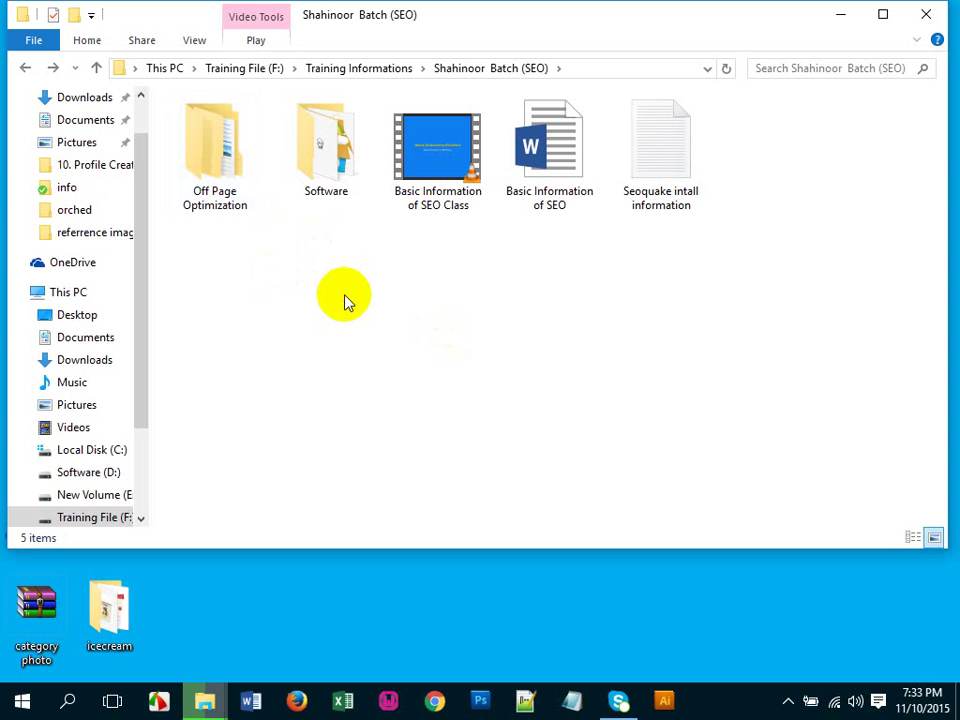
Step: Navigate Off Page Optimization > 1. Directory Submission > work sample and open the sample directory workbook
double_click(209, 155)
double_click(222, 139)
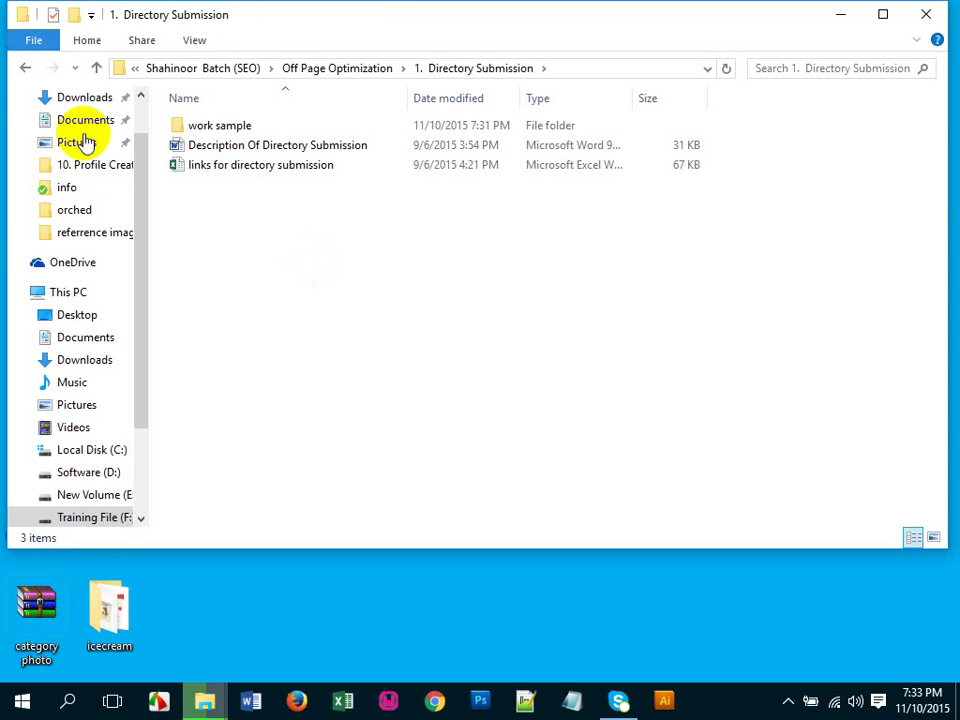
left_click(26, 67)
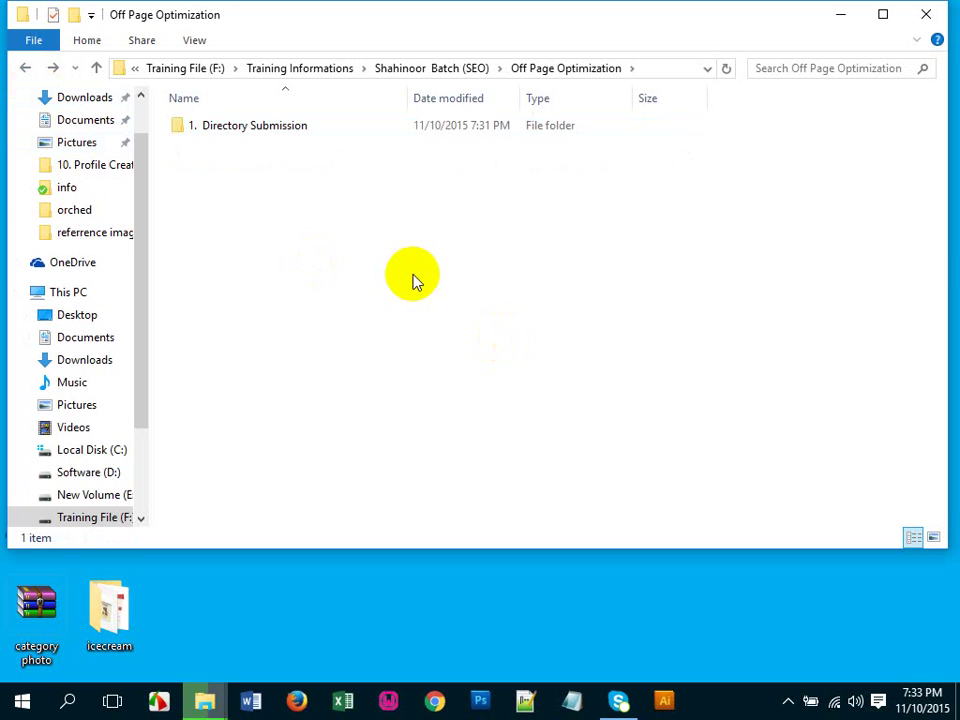
left_click(247, 133)
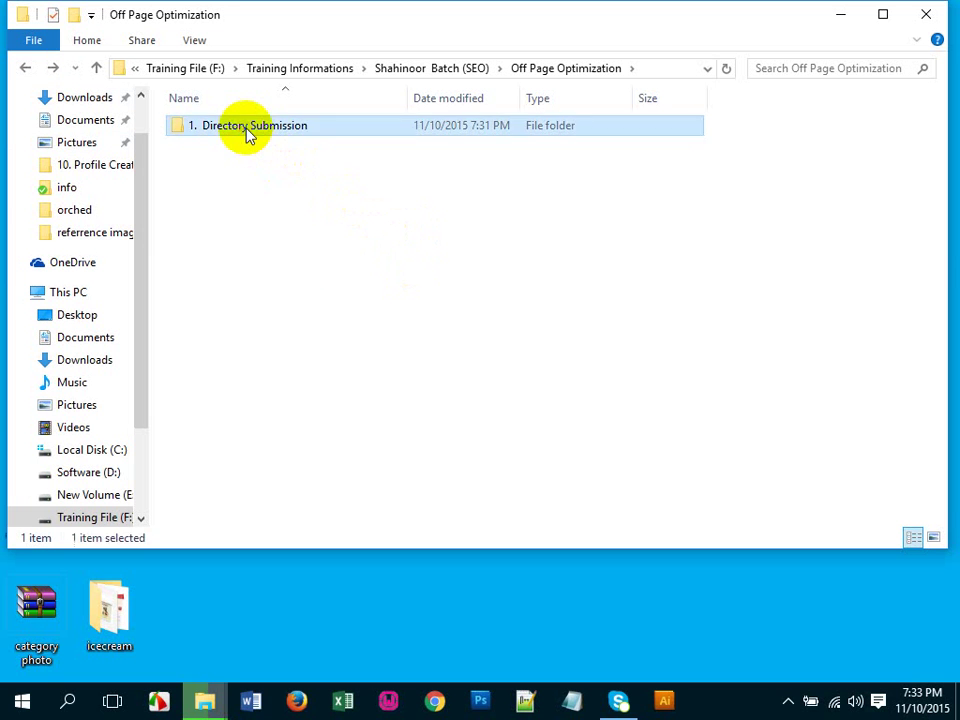
double_click(247, 133)
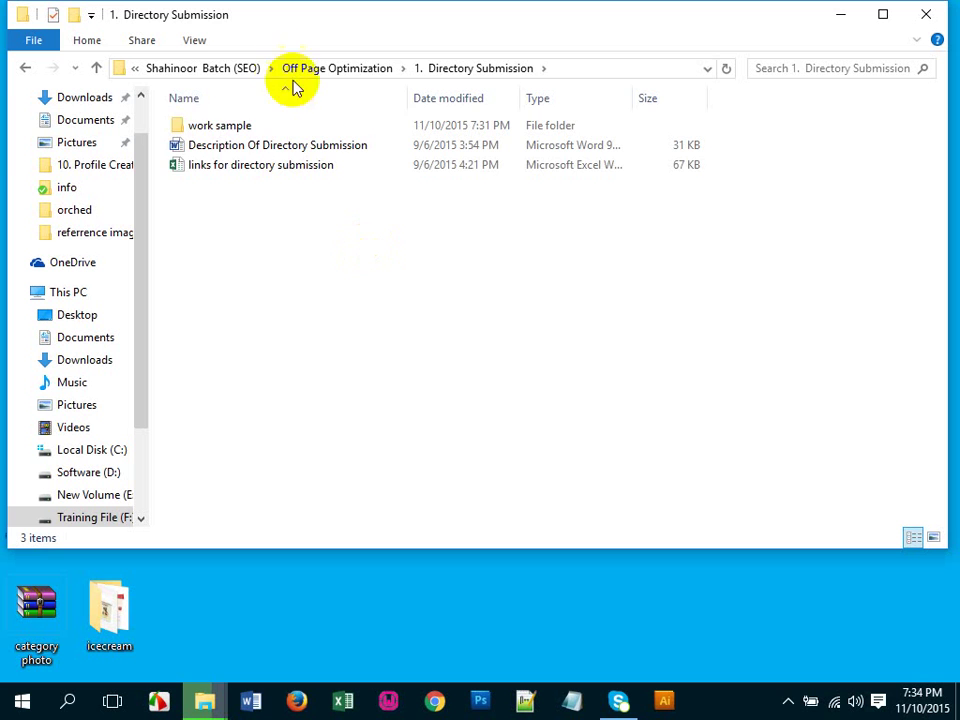
double_click(234, 128)
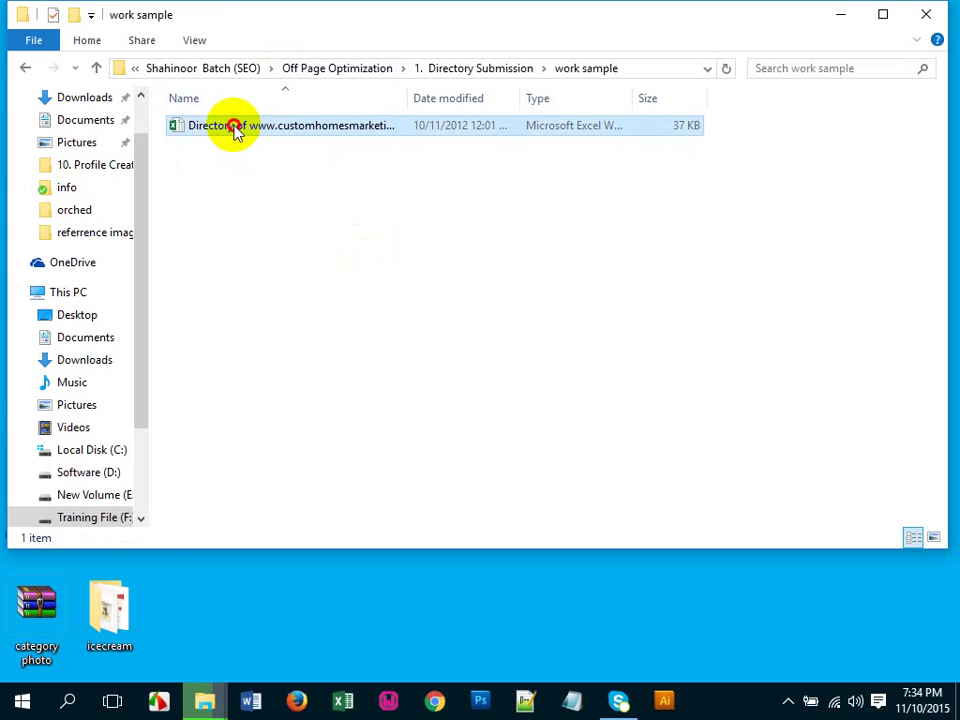
double_click(236, 130)
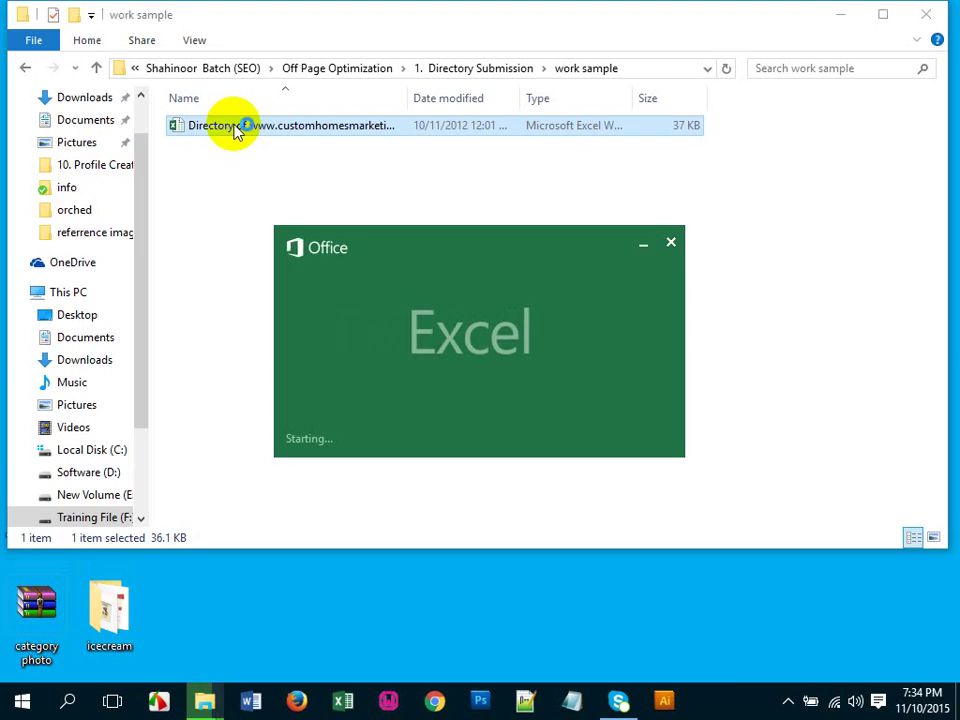
Step: Look through Sheet1 of the sample directory workbook, then close Excel
scroll(825, 429, "down", 6)
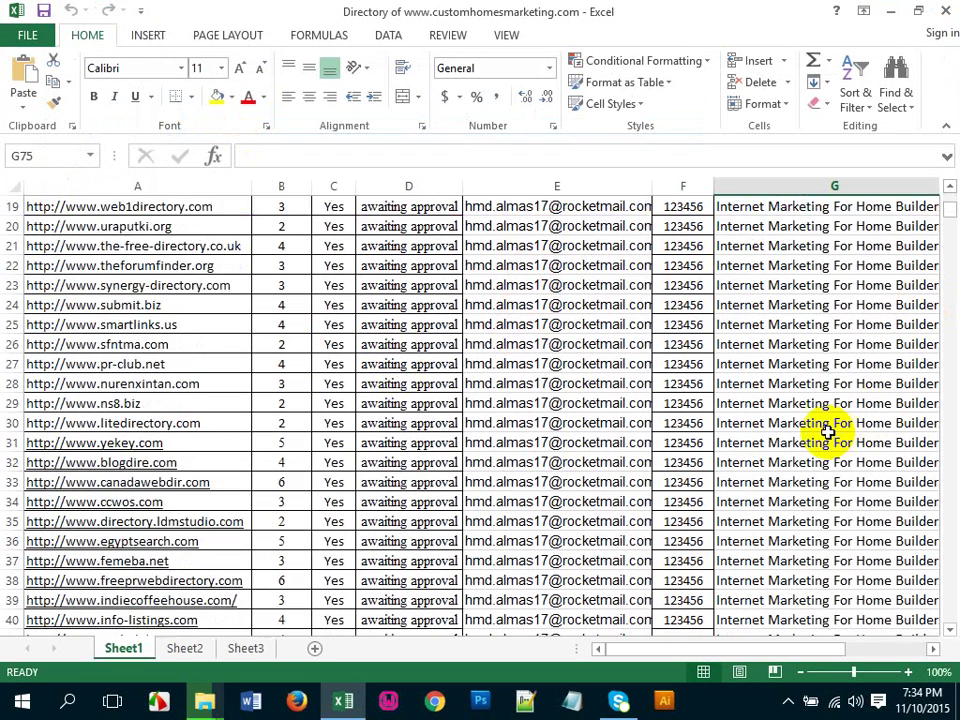
scroll(779, 443, "up", 6)
scroll(779, 443, "down", 11)
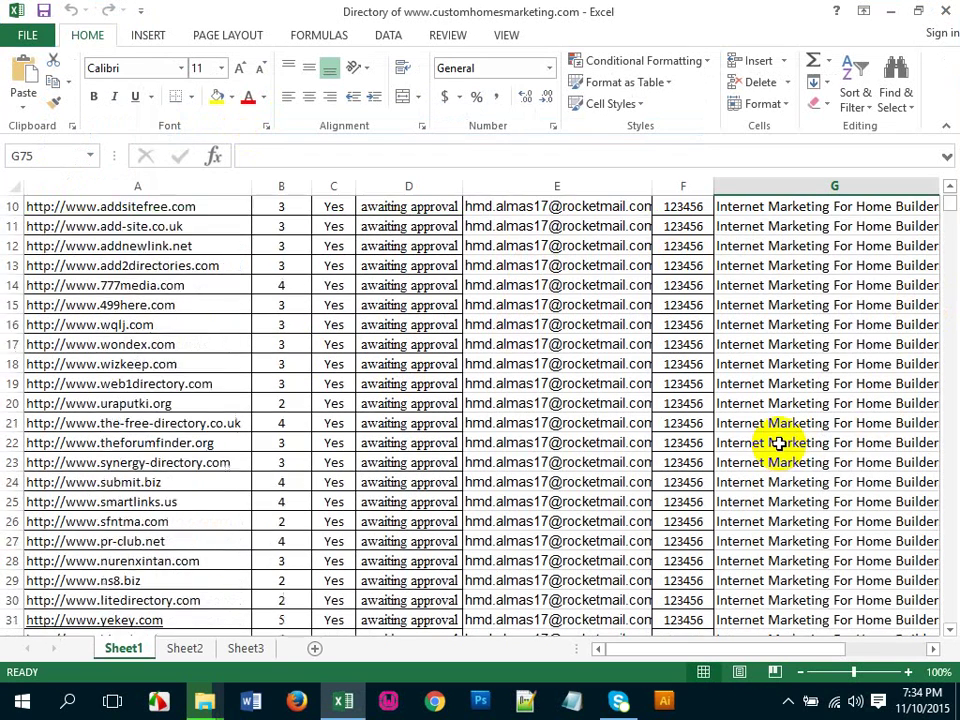
scroll(776, 445, "up", 11)
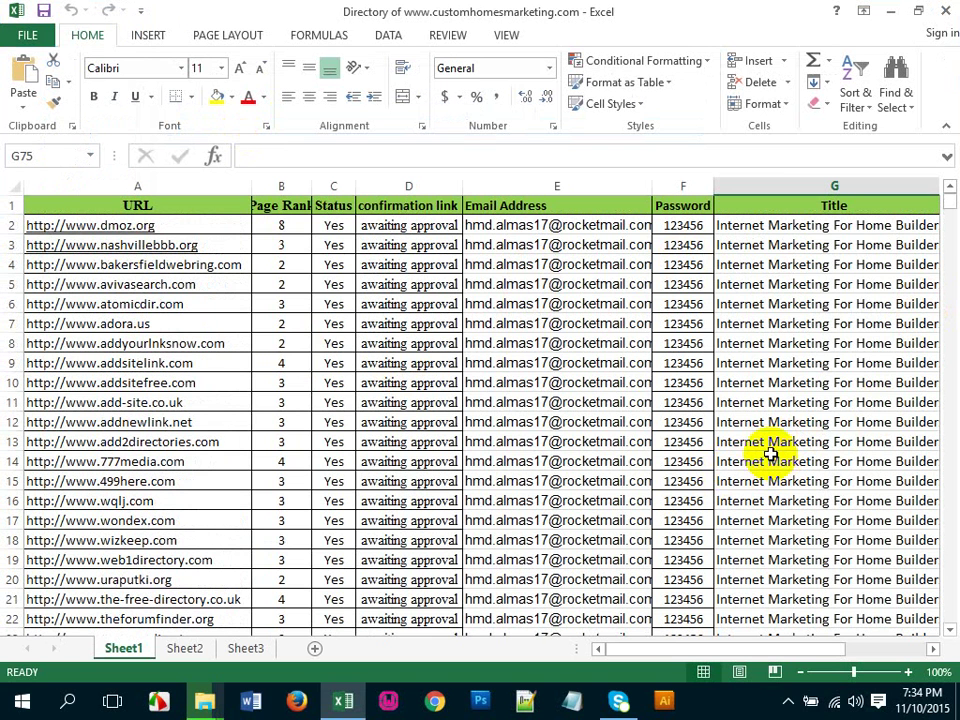
left_click(946, 16)
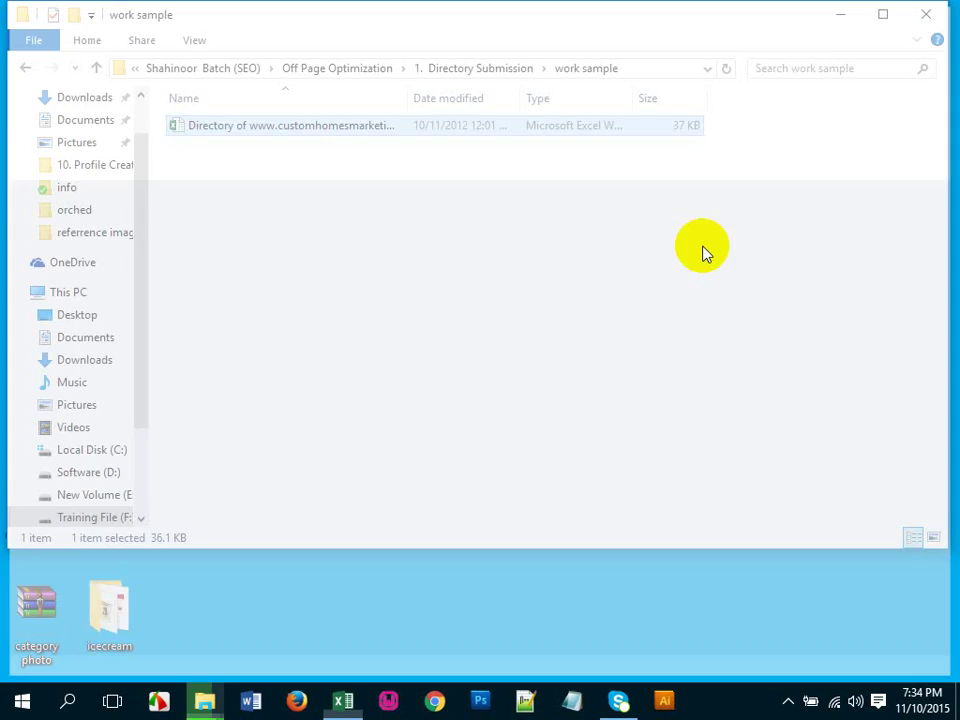
Step: Return to 1. Directory Submission, maximize Explorer, and open Description Of Directory Submission in Word
left_click(30, 71)
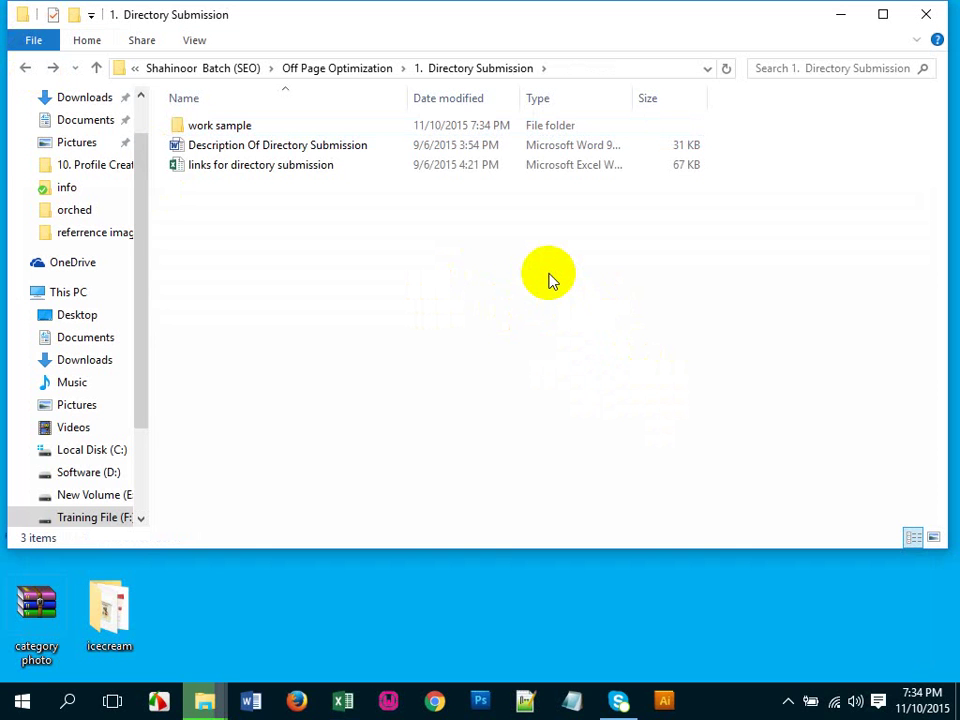
left_click(321, 156)
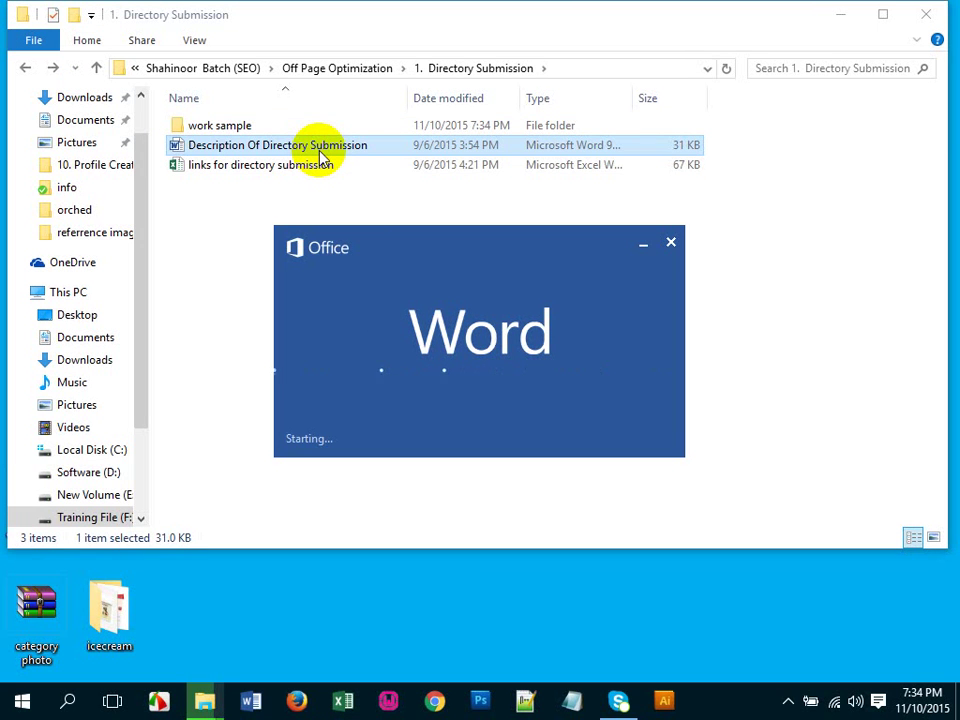
left_click(883, 14)
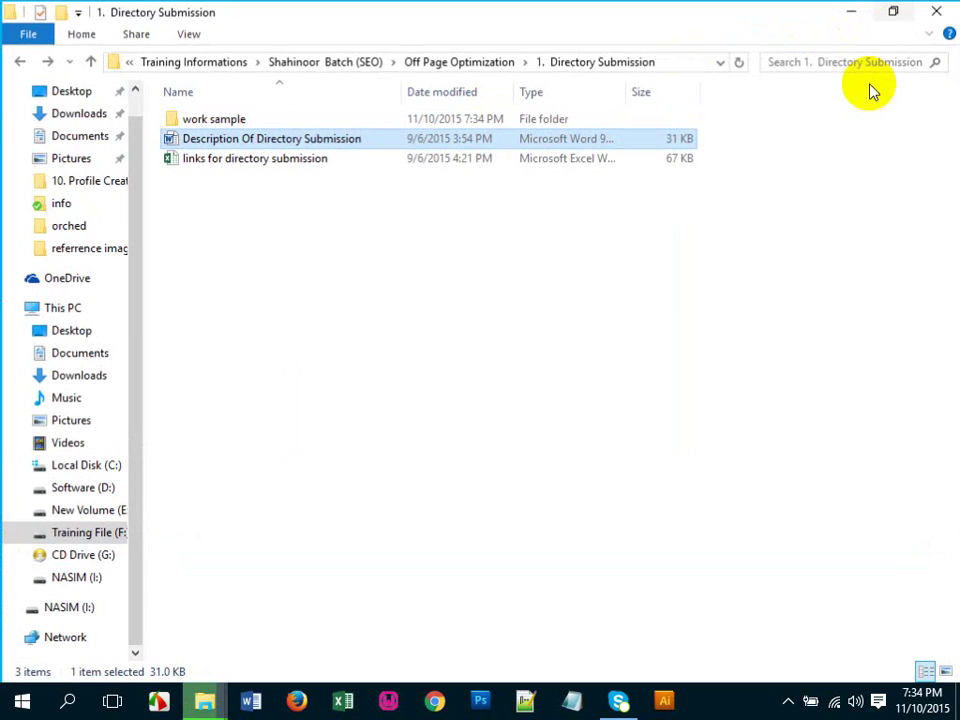
left_click(556, 333)
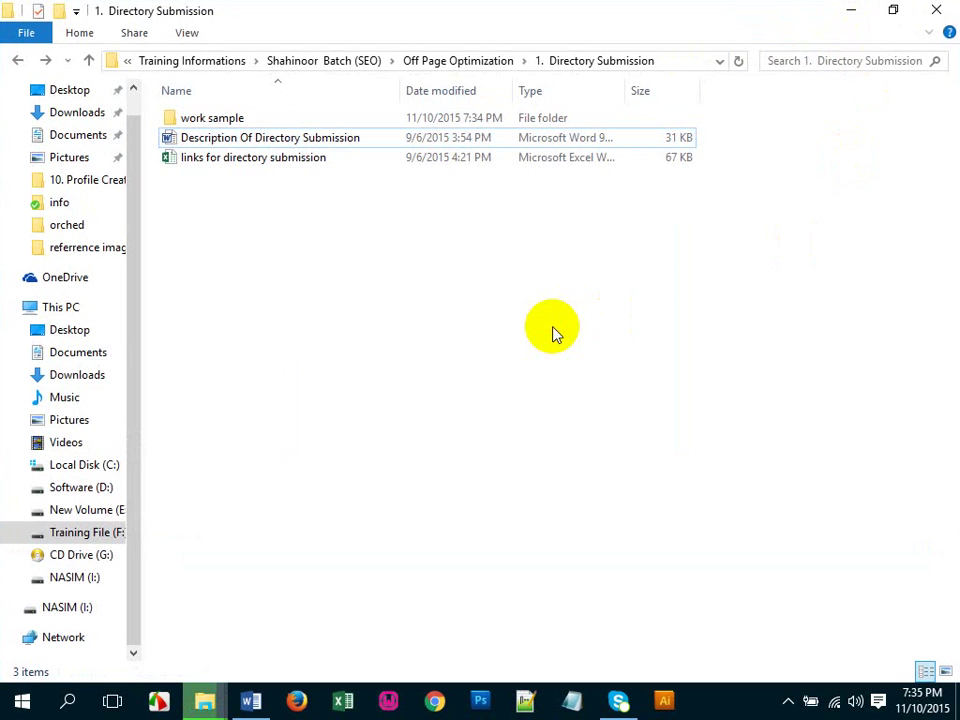
double_click(224, 139)
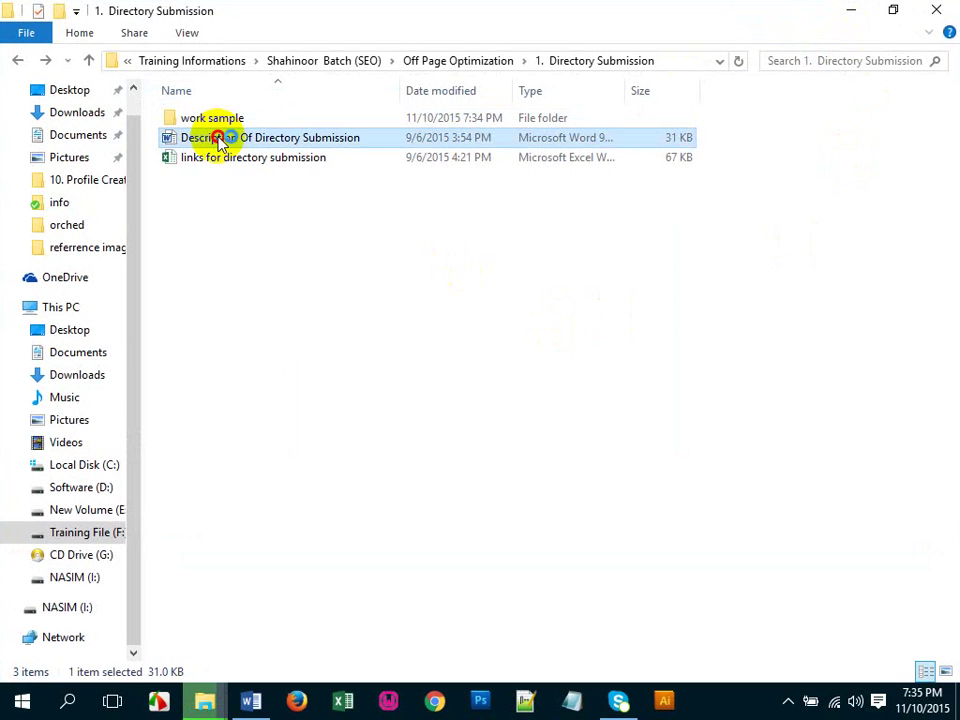
Step: Scroll through the globalnews.ca brief and return to its OFFPAGE/WHITE HAT METHOD heading
scroll(639, 313, "down", 3)
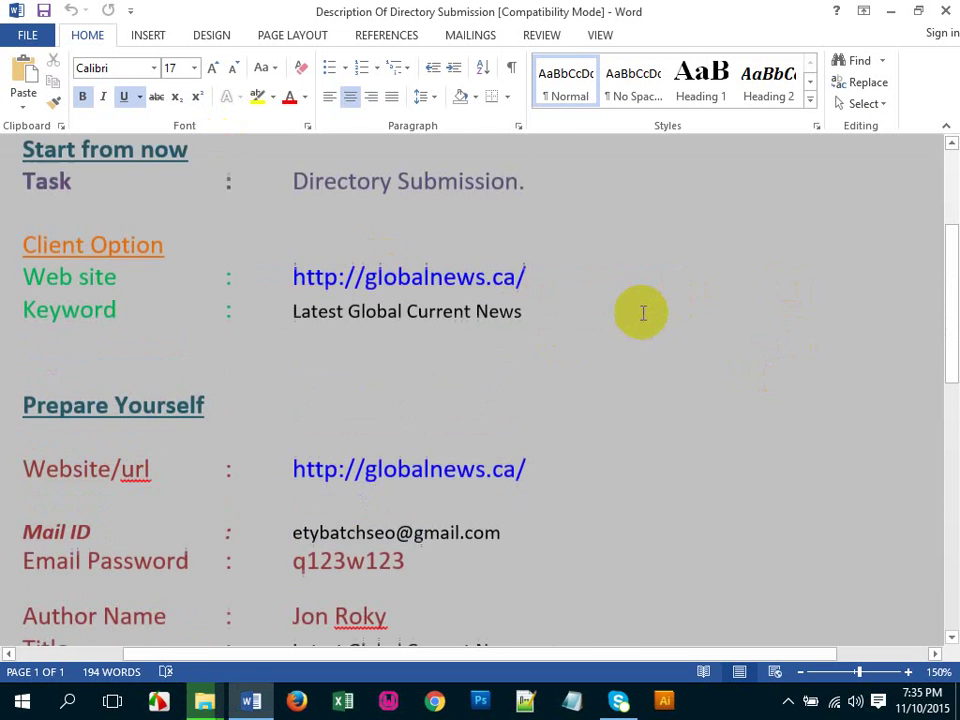
scroll(638, 277, "up", 3)
scroll(561, 332, "down", 6)
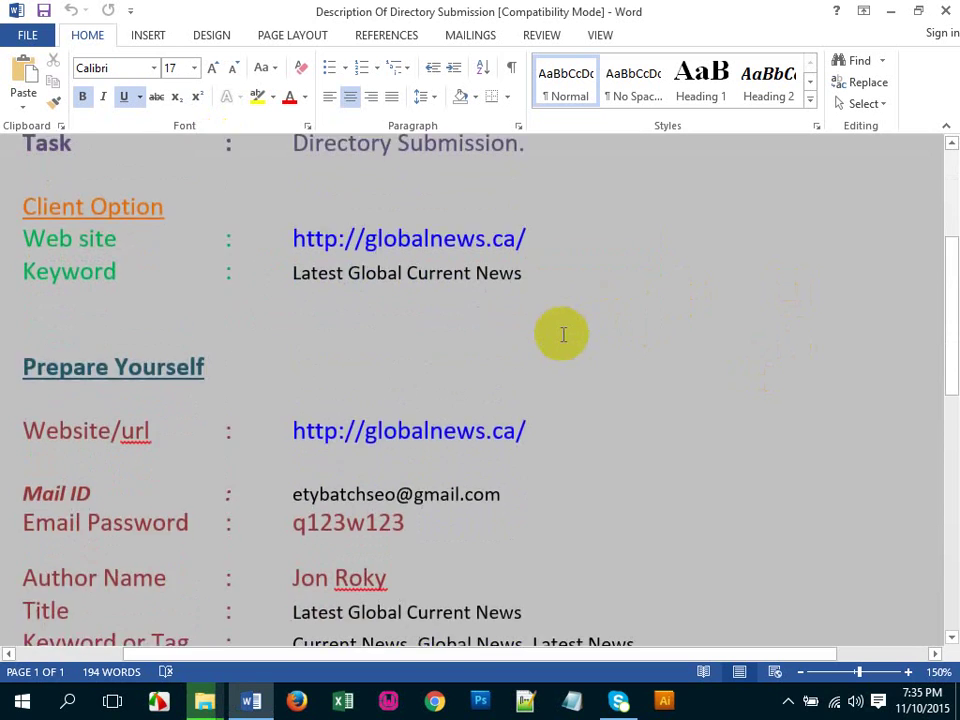
scroll(557, 347, "down", 4)
scroll(560, 340, "up", 10)
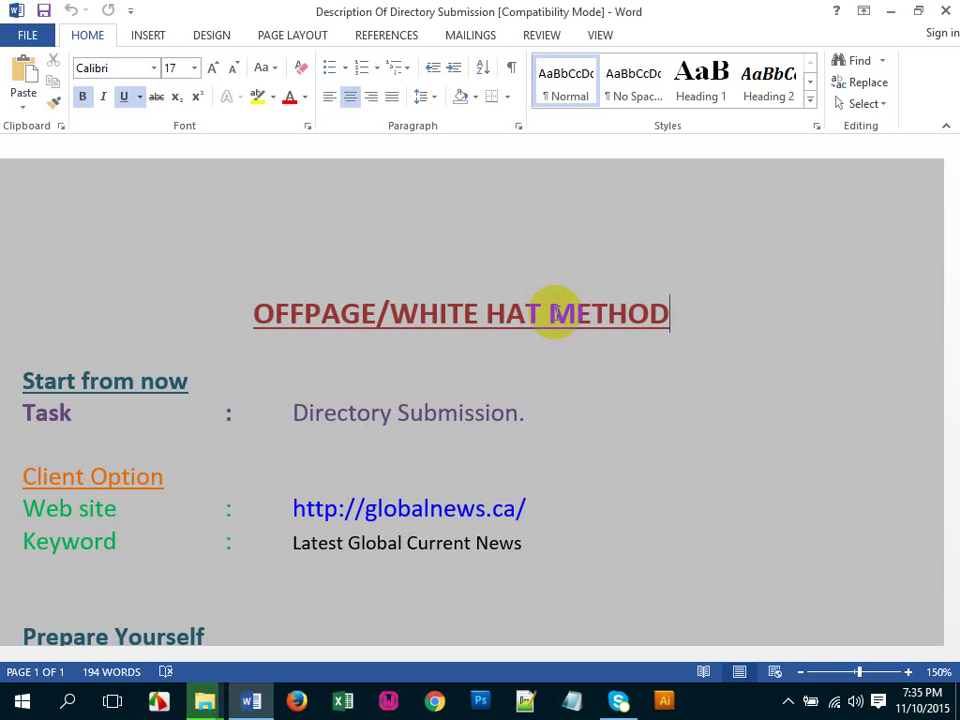
scroll(414, 310, "down", 3)
scroll(86, 310, "up", 2)
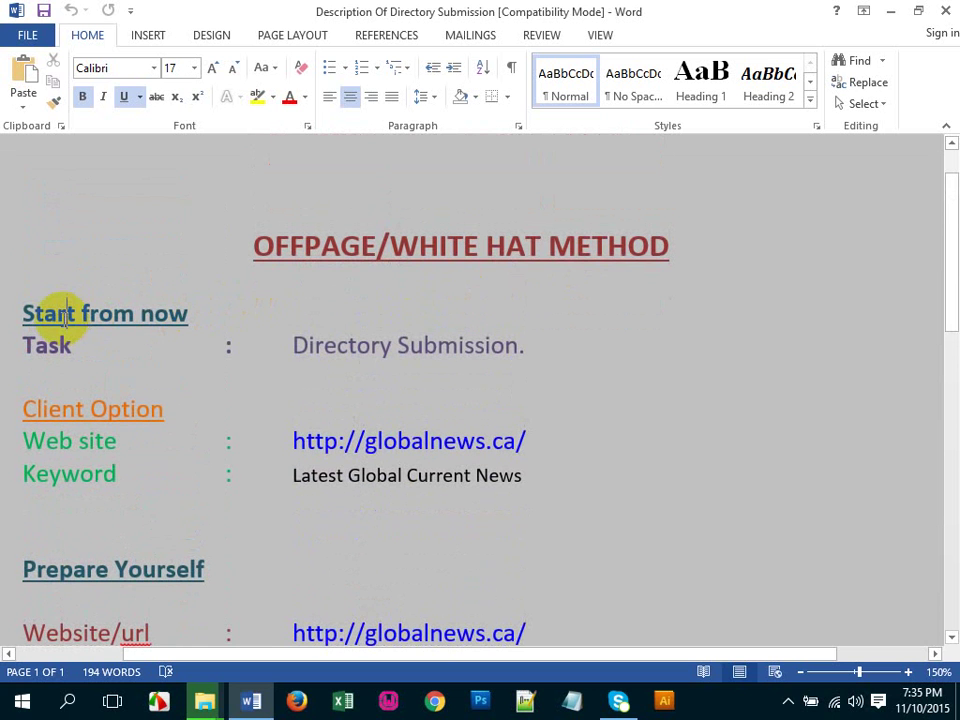
left_click(380, 345)
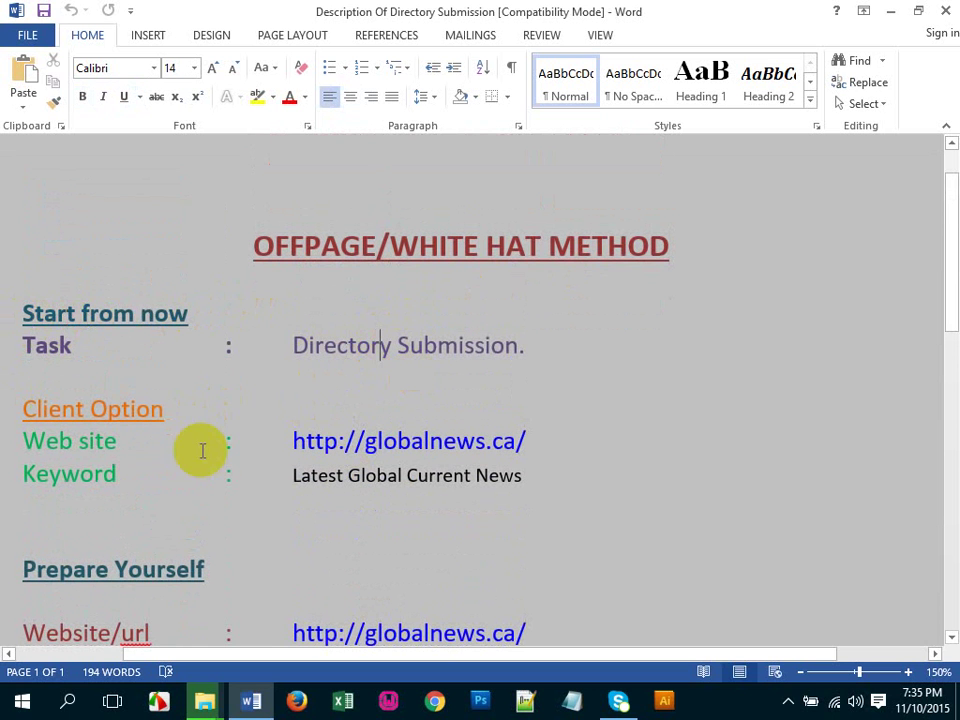
left_click(153, 409)
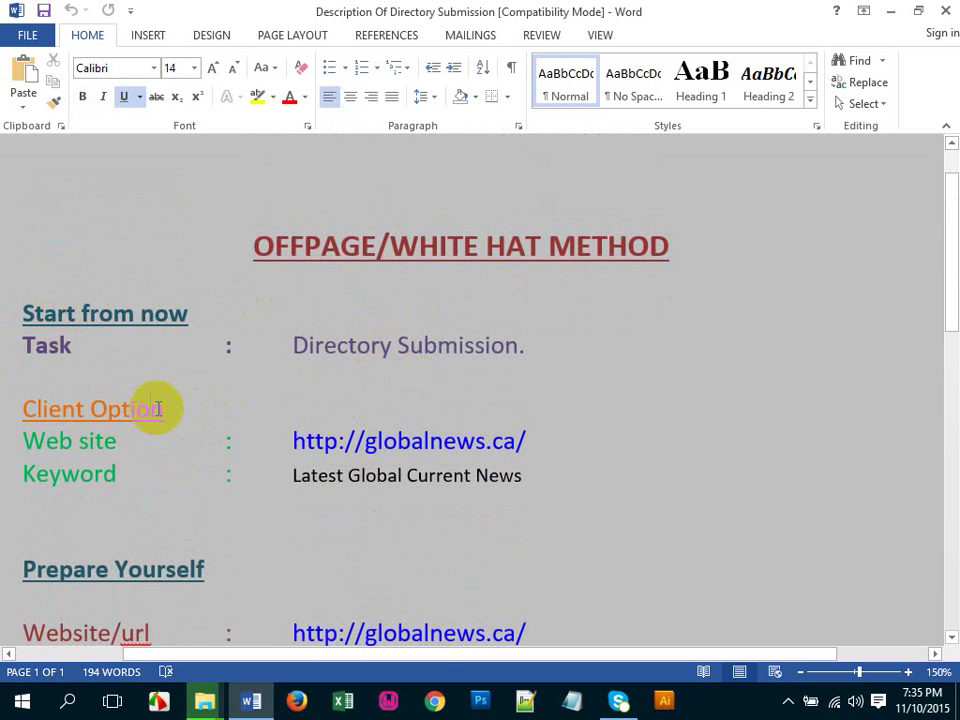
left_click(50, 411)
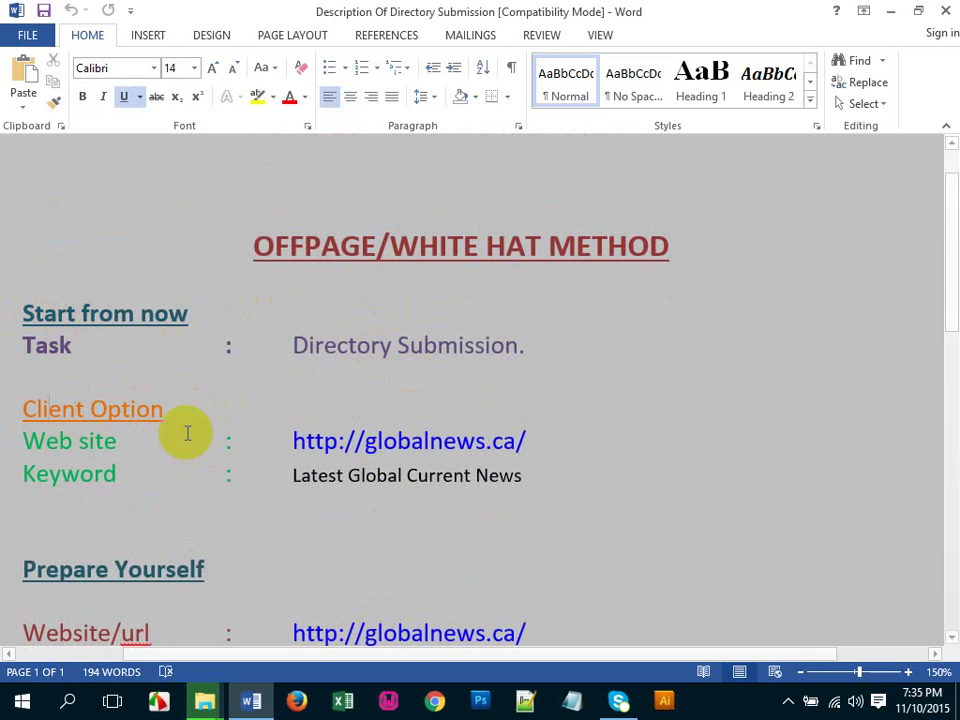
left_click(106, 447)
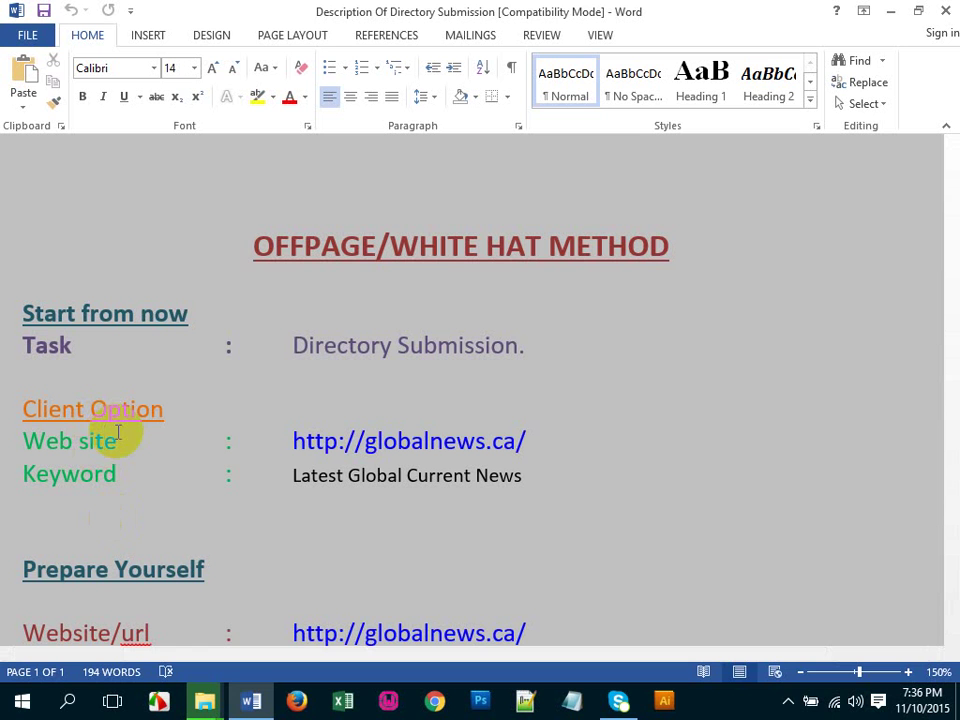
Step: Note the brief's globalnews.ca website and Latest Global Current News keyword, then switch to Firefox
left_click(410, 441)
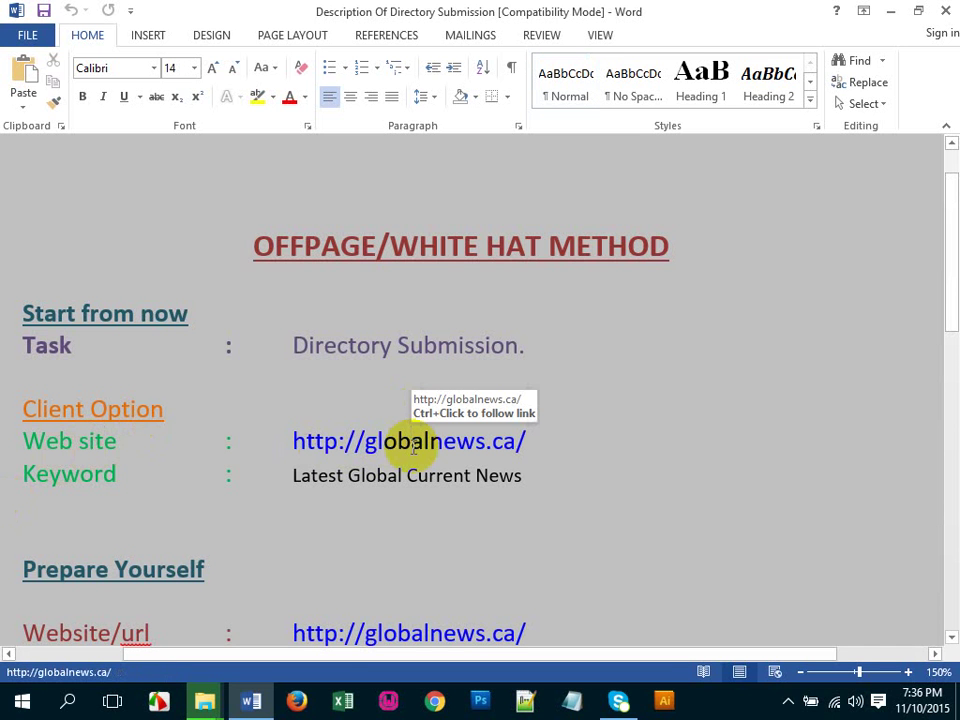
scroll(340, 485, "down", 1)
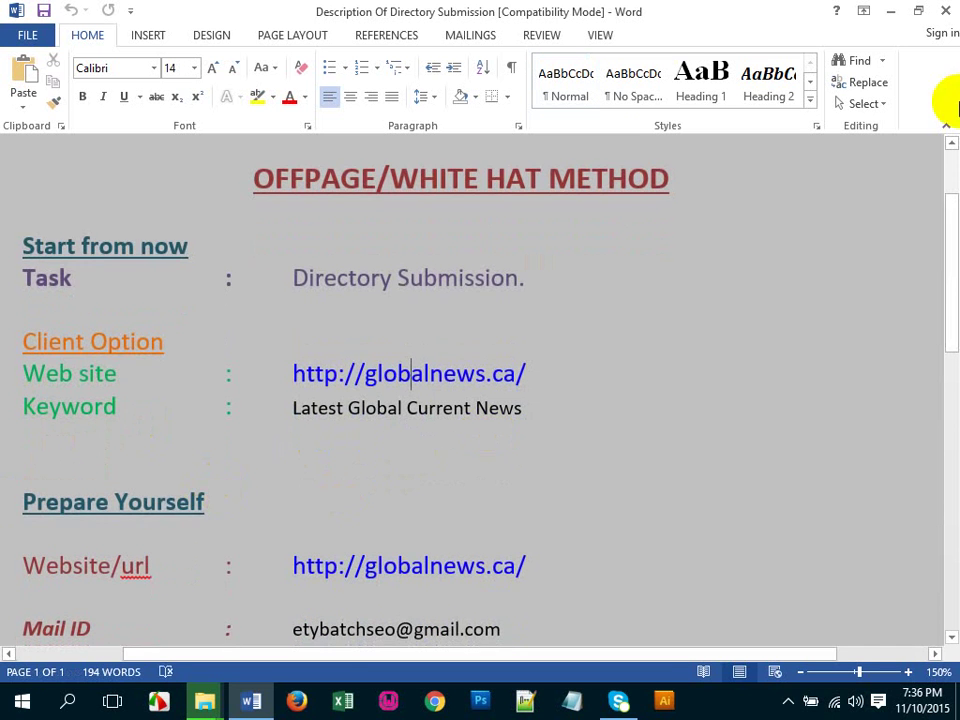
left_click(81, 407)
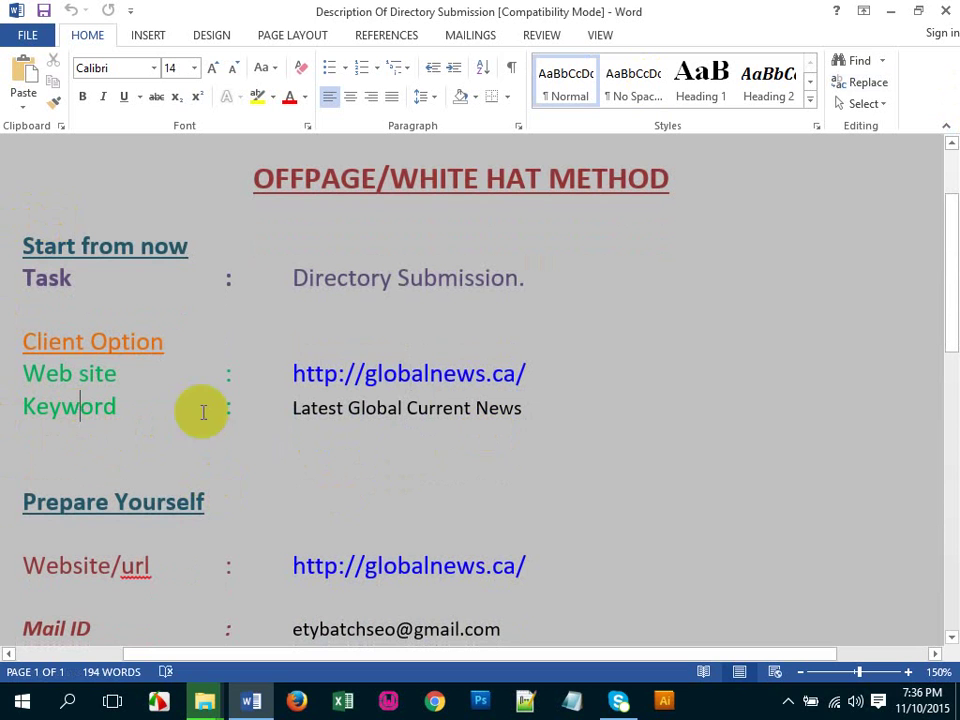
left_click(379, 409)
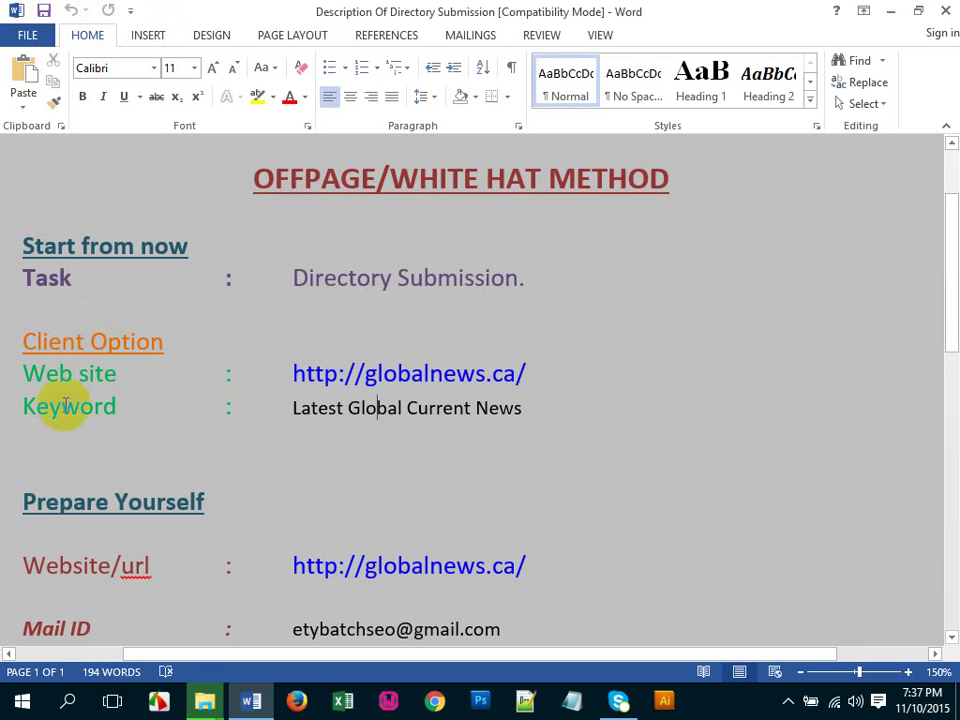
left_click(295, 702)
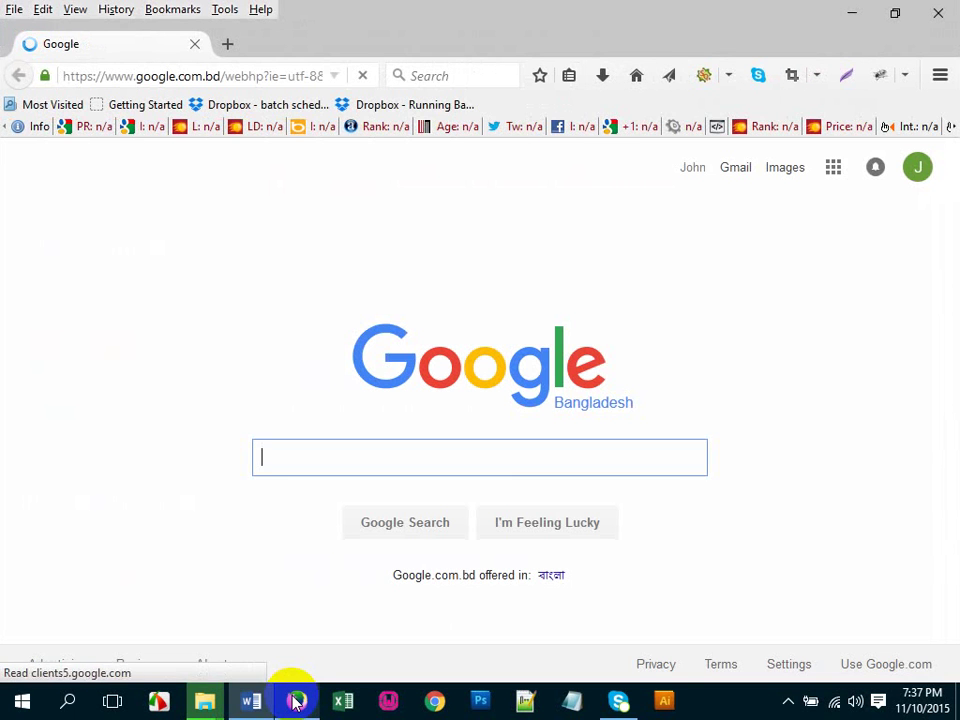
Step: Erase the Google web address, leaving Firefox's address bar empty for a new entry
left_click(278, 80)
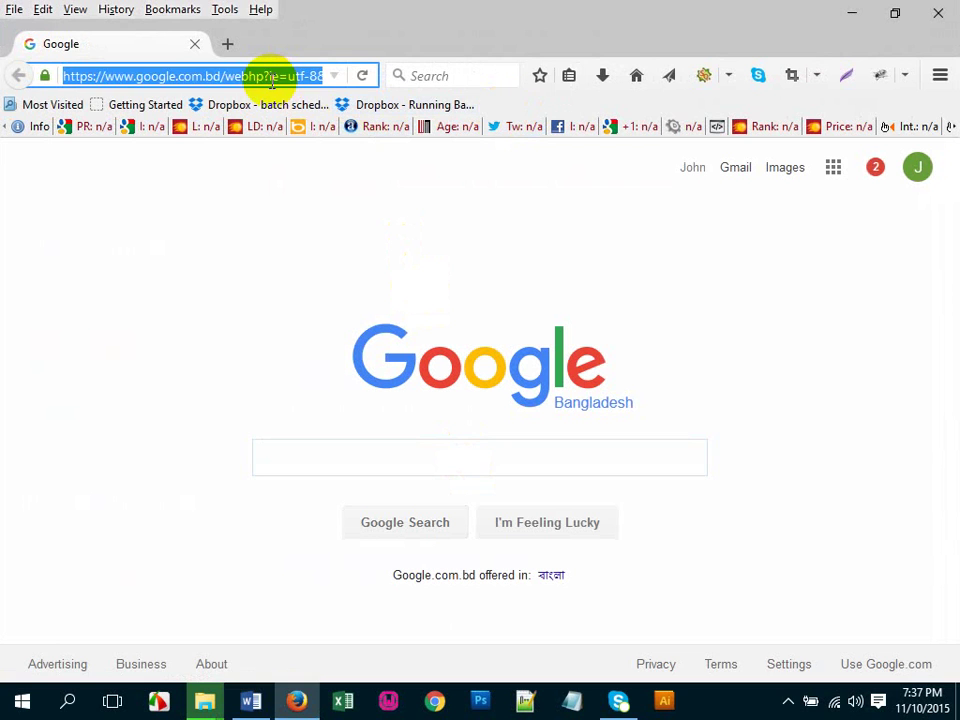
key("BackSpace")
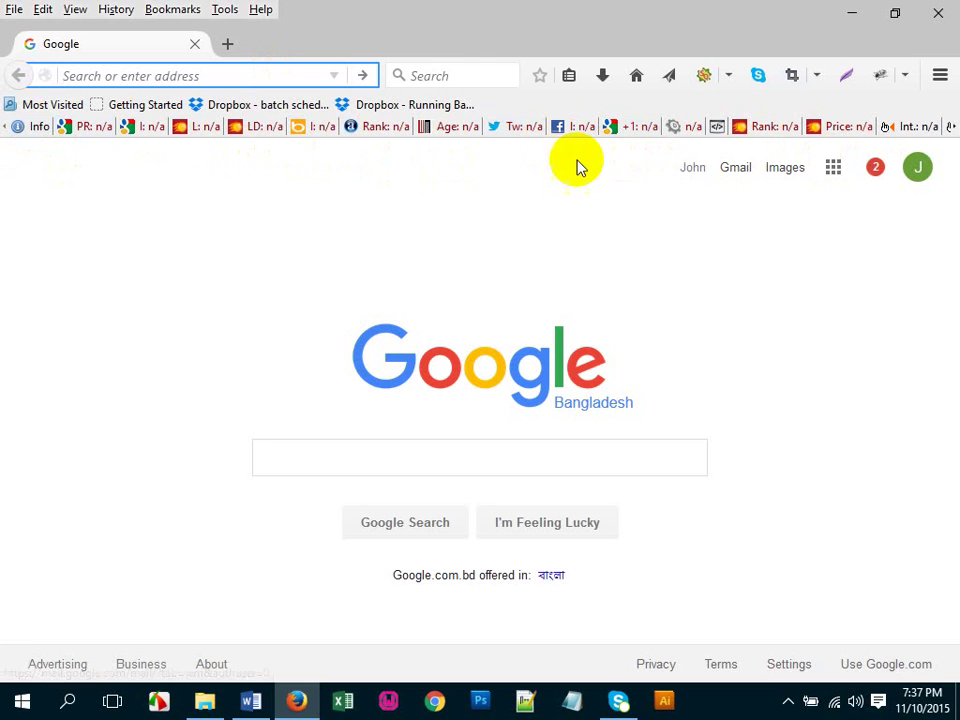
left_click(283, 191)
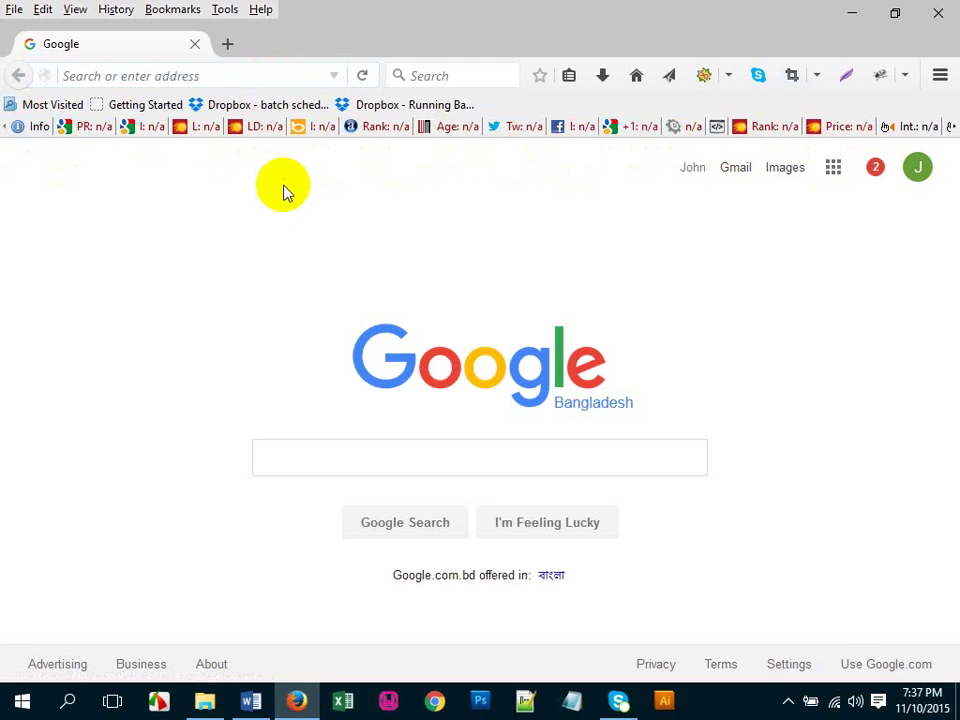
left_click(193, 75)
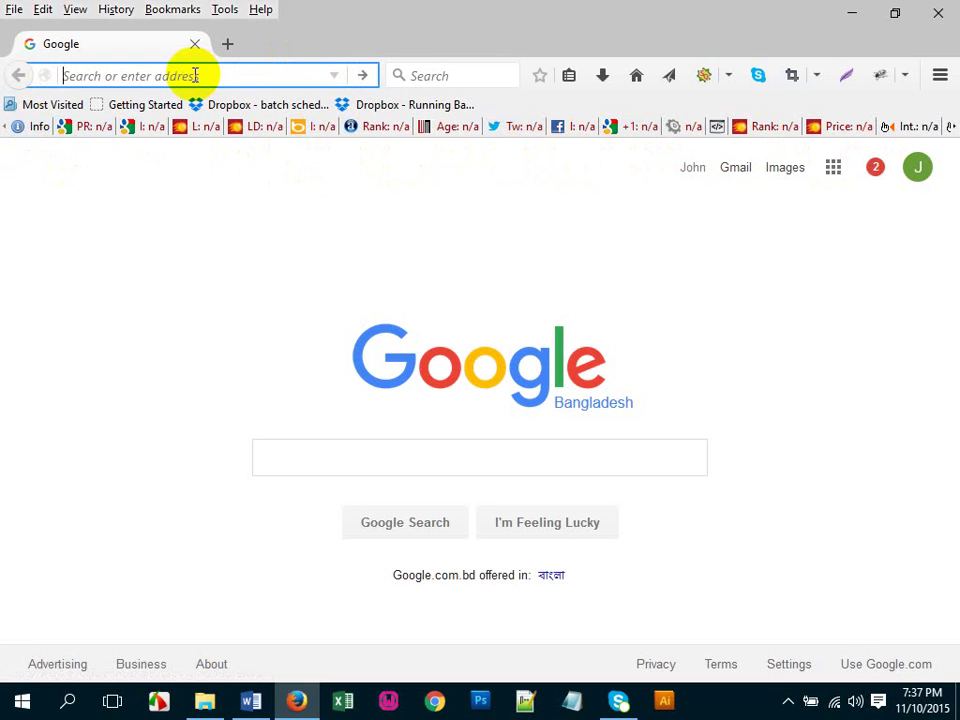
left_click(195, 75)
Step: Search Google for 'news' from the address bar, discarding the autofilled site suggestion
type("ne")
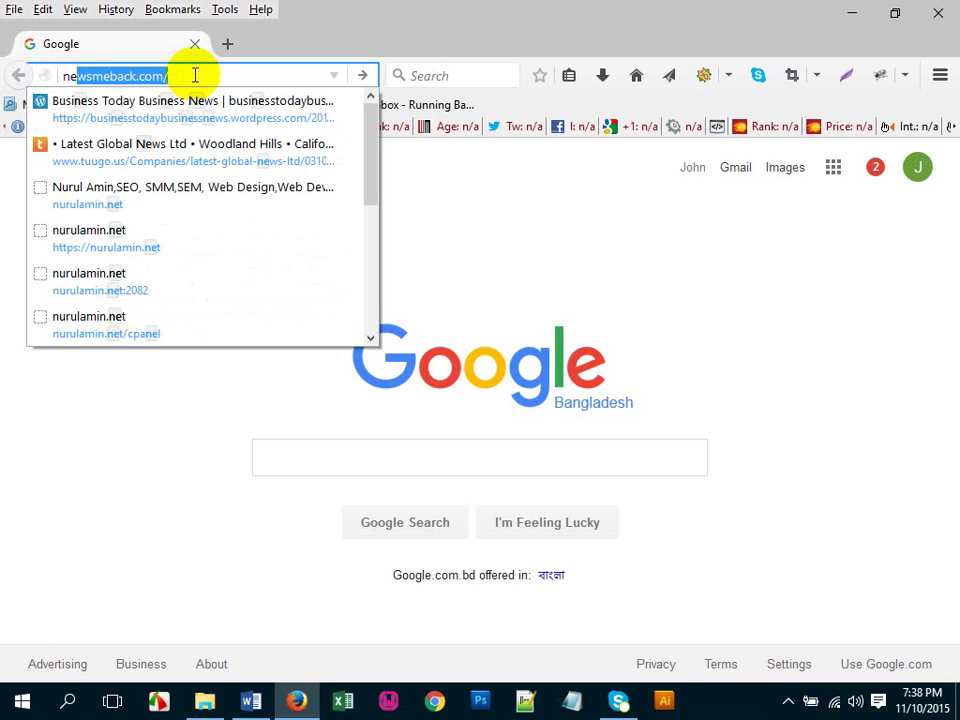
type("ws")
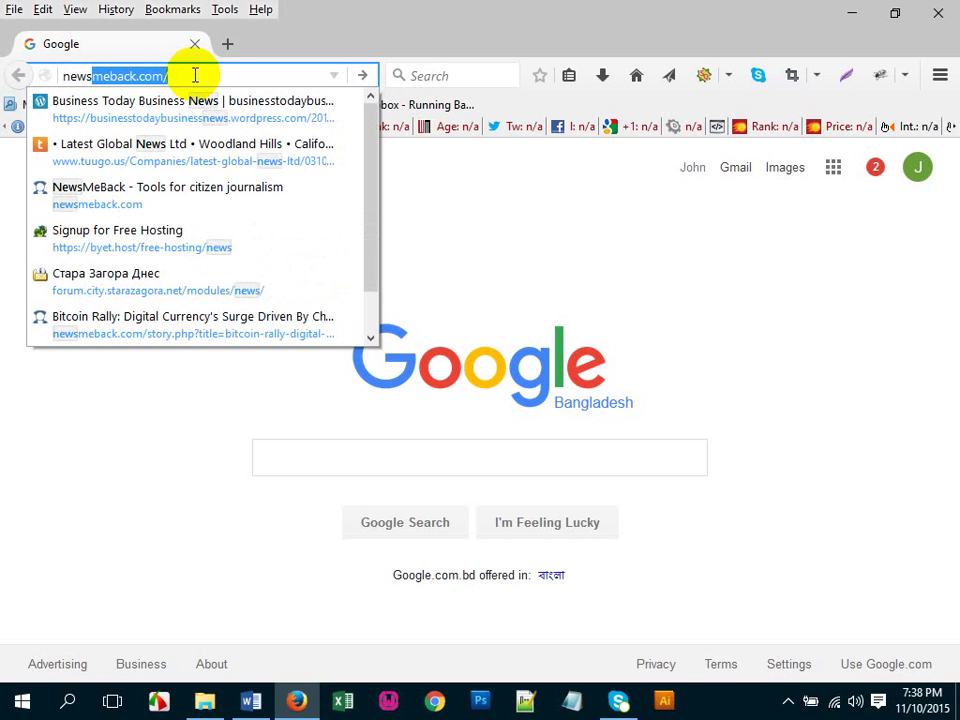
key("Delete")
key("Return")
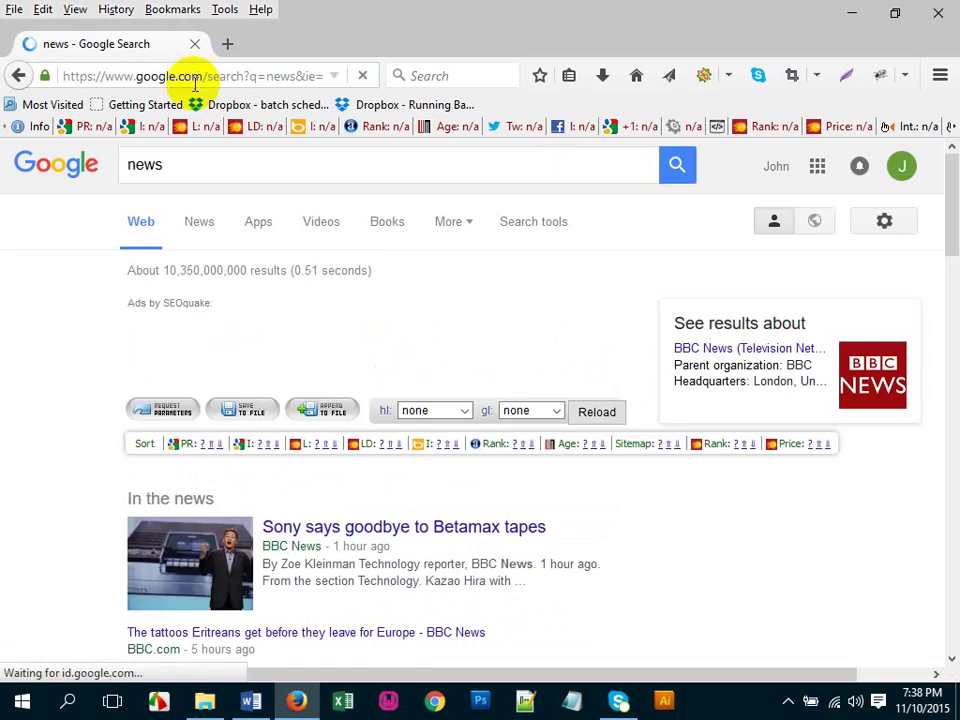
Step: Browse the 'news' results with their SEOquake metrics down to the page links
scroll(41, 392, "down", 8)
scroll(41, 392, "down", 10)
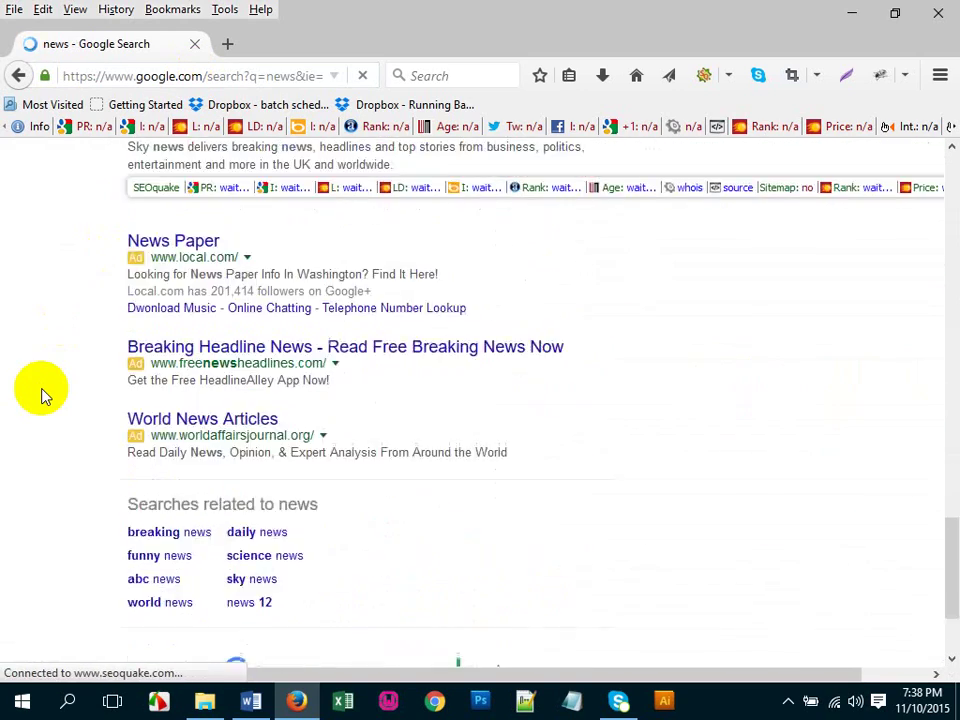
scroll(41, 392, "up", 5)
scroll(41, 392, "up", 3)
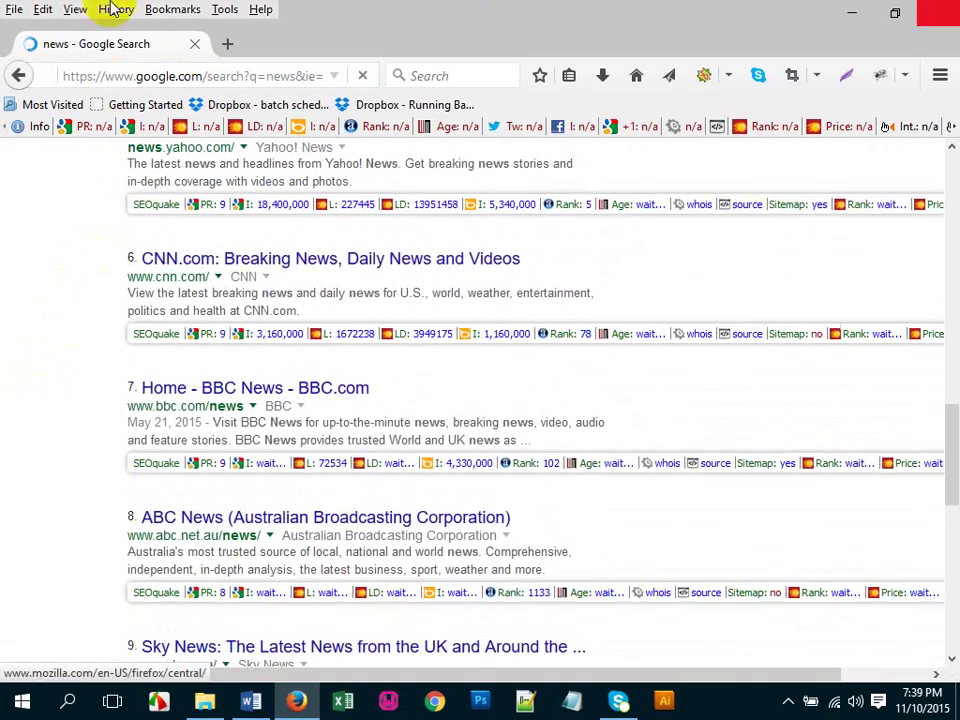
scroll(112, 458, "up", 7)
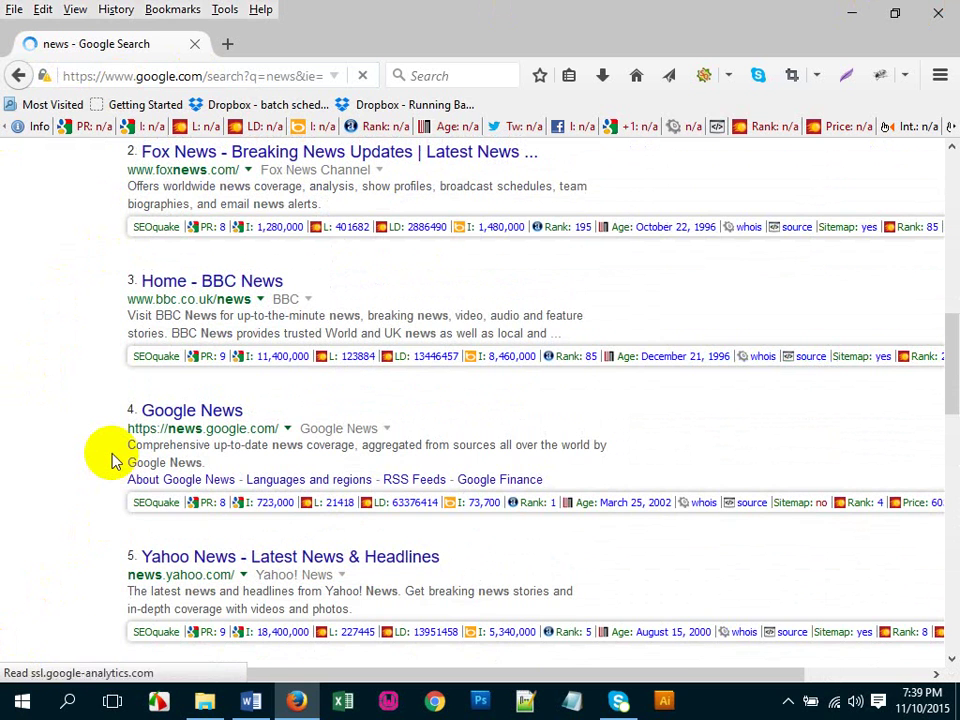
scroll(105, 450, "up", 8)
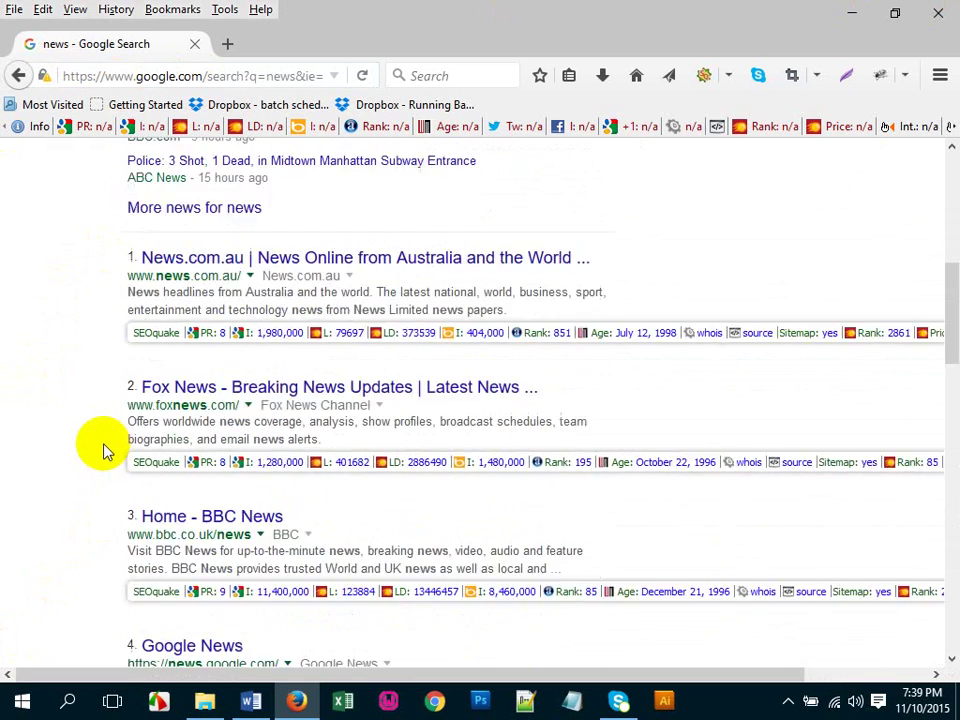
scroll(100, 460, "down", 2)
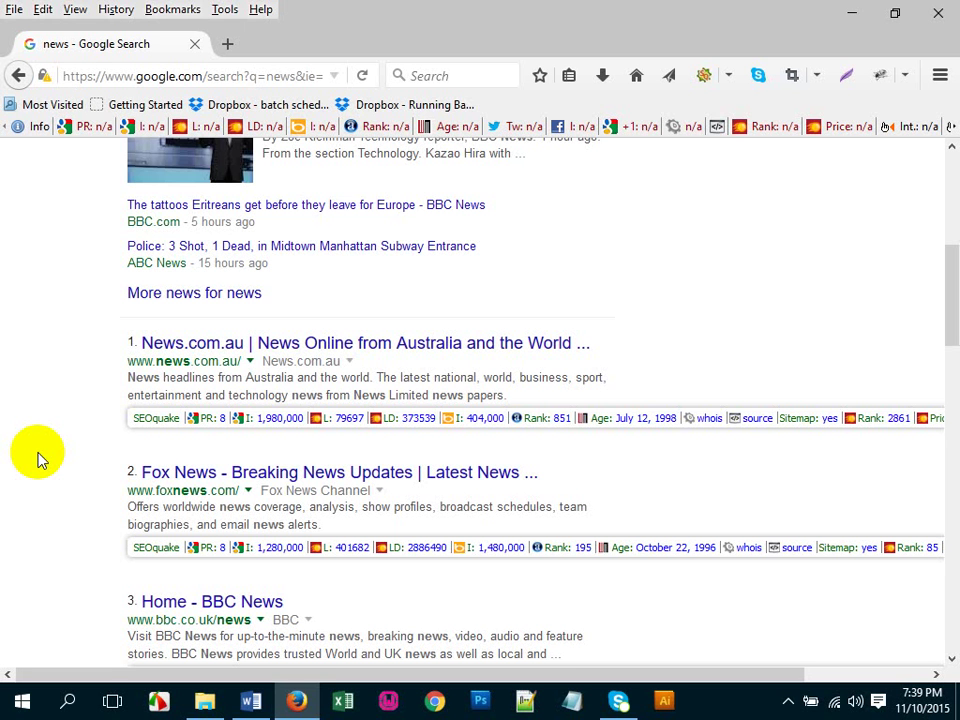
scroll(38, 459, "down", 10)
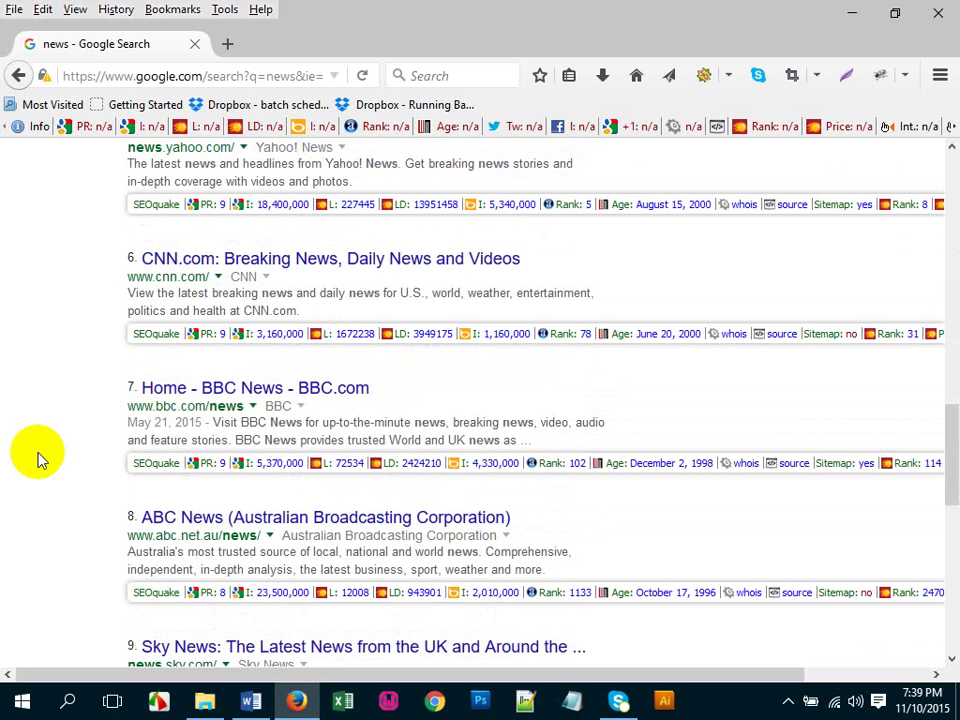
scroll(38, 459, "down", 2)
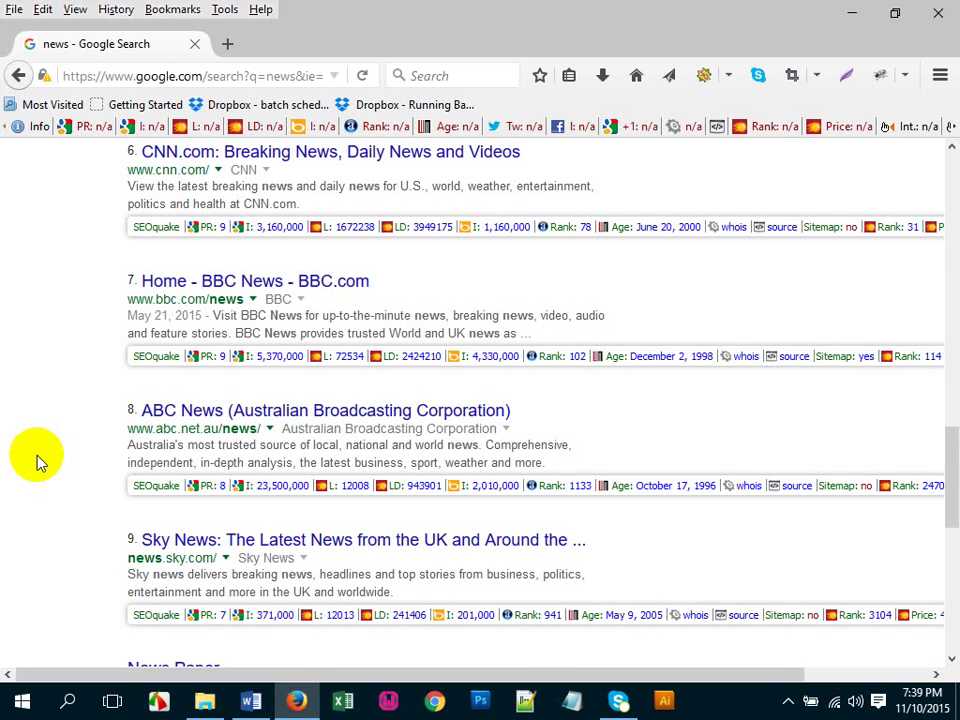
scroll(36, 465, "down", 6)
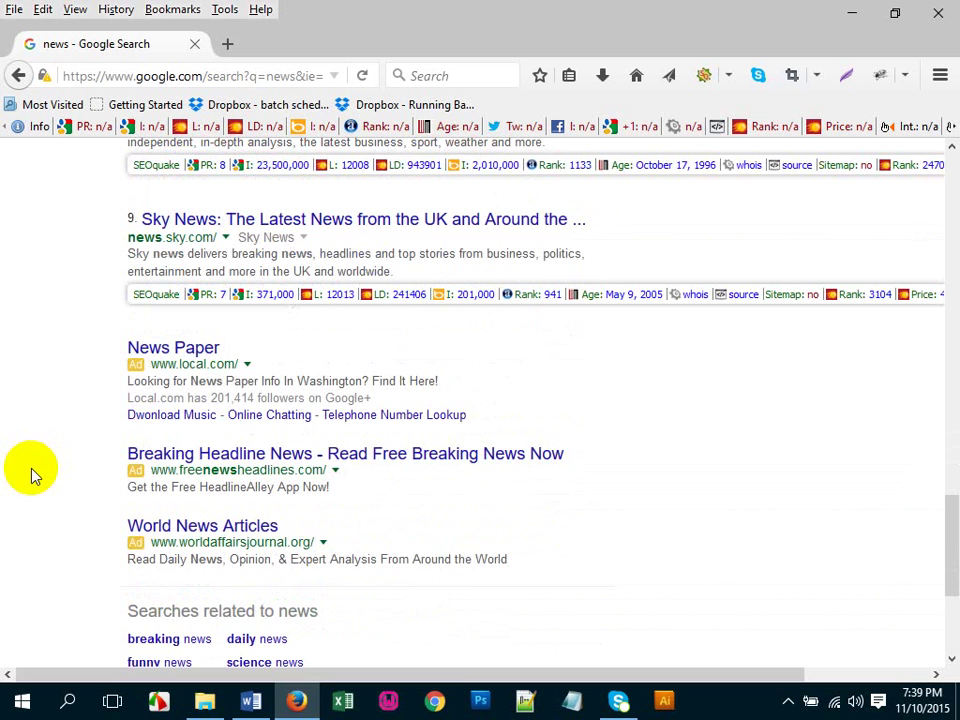
scroll(30, 472, "down", 5)
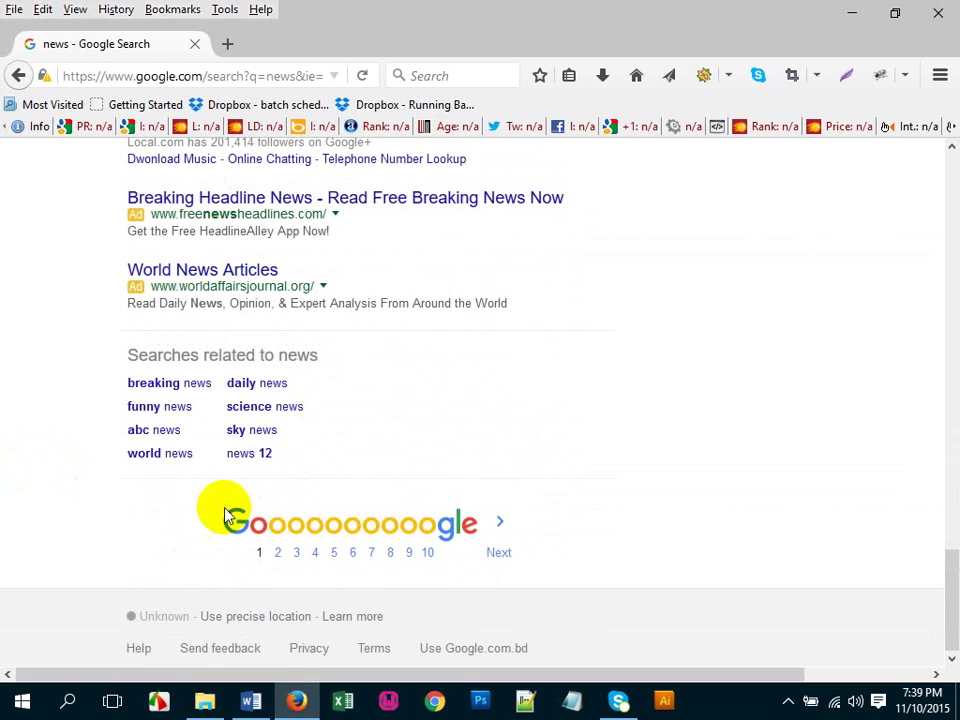
Step: Go to page 2 of the news results and scroll through results 11–18 to CTV News
left_click(279, 553)
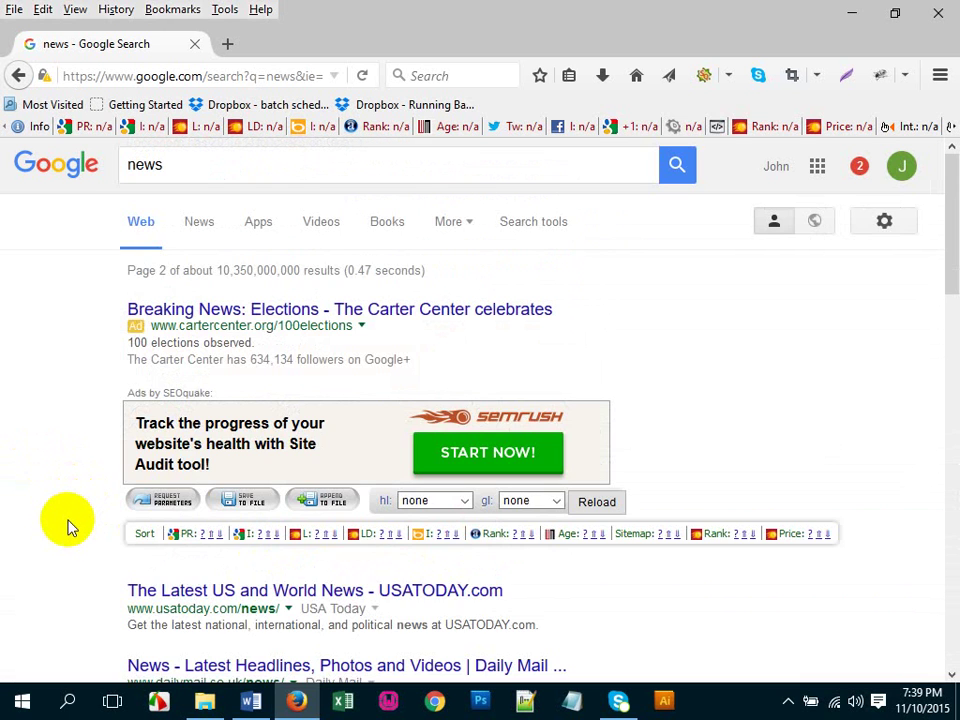
scroll(67, 522, "down", 2)
scroll(155, 520, "down", 4)
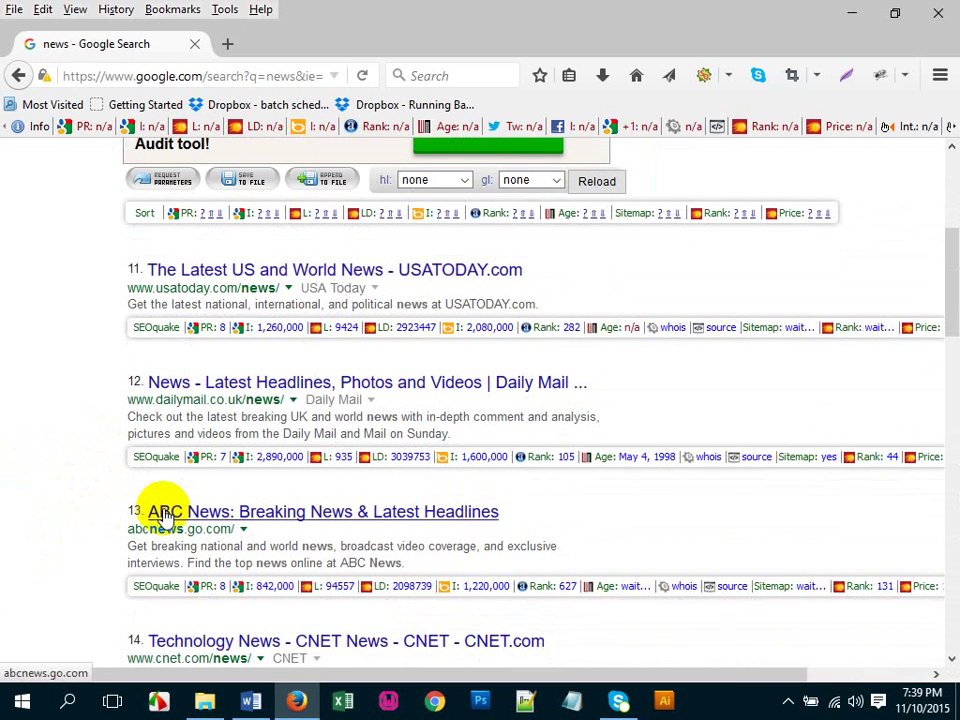
scroll(139, 525, "down", 2)
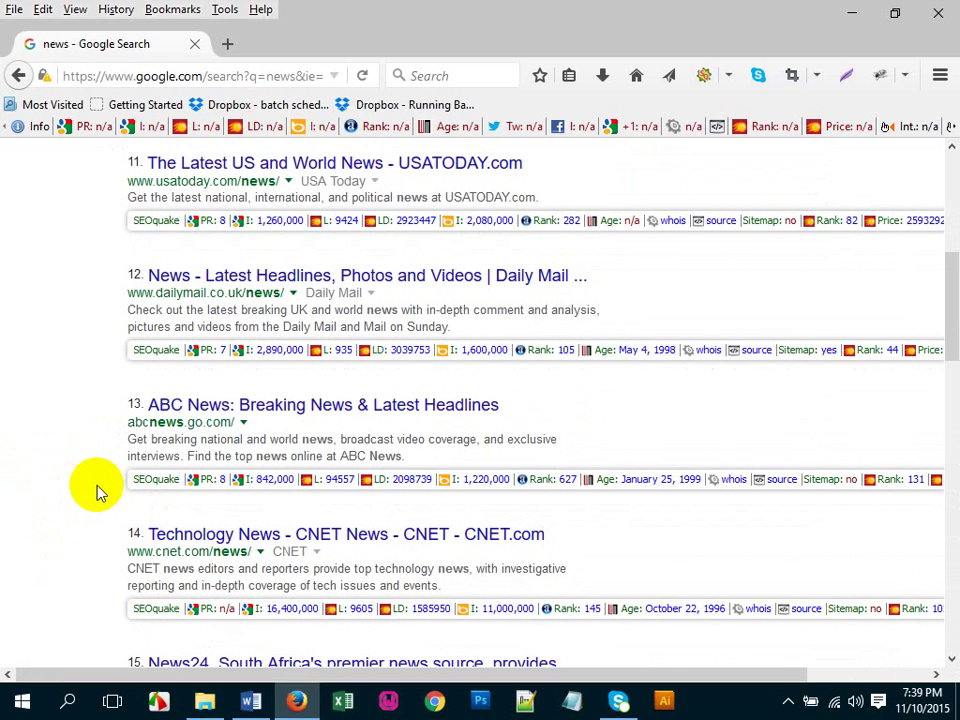
scroll(97, 490, "down", 4)
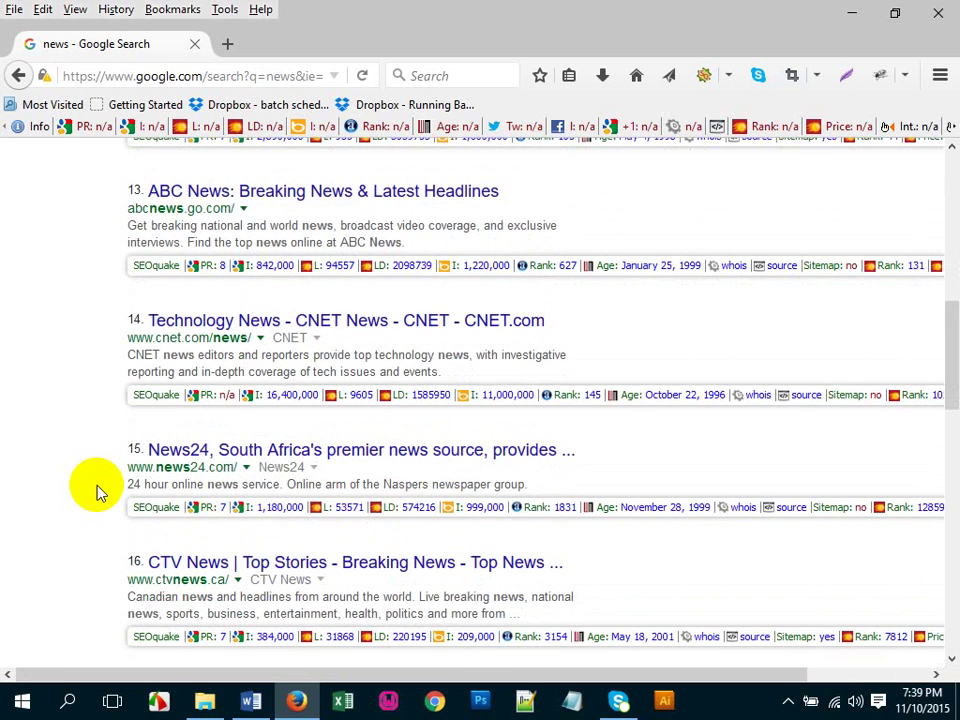
scroll(97, 490, "down", 2)
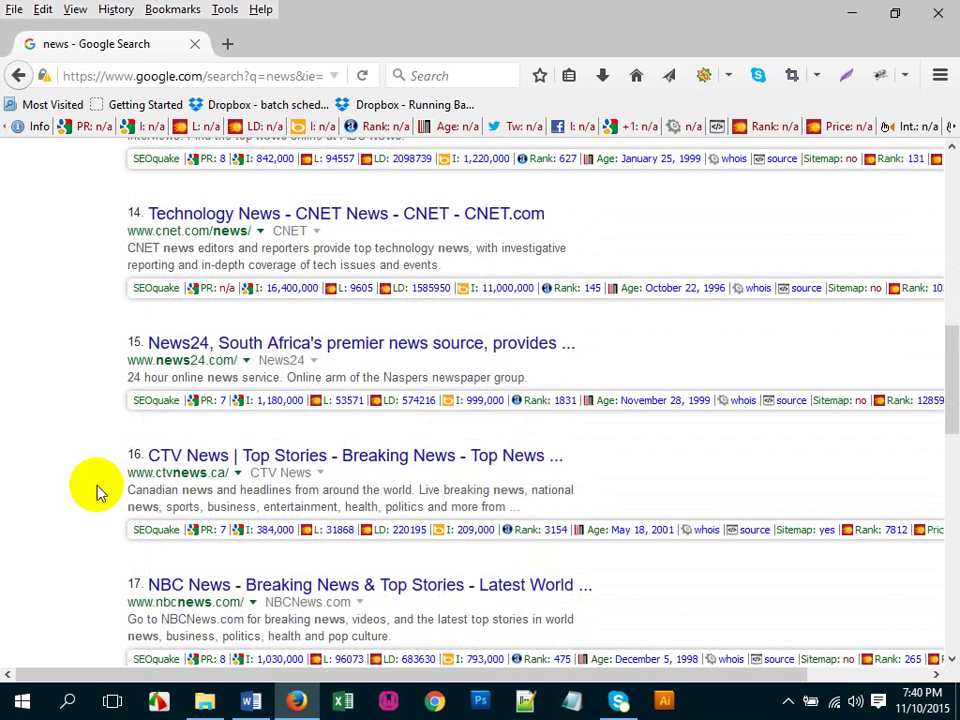
scroll(98, 491, "down", 2)
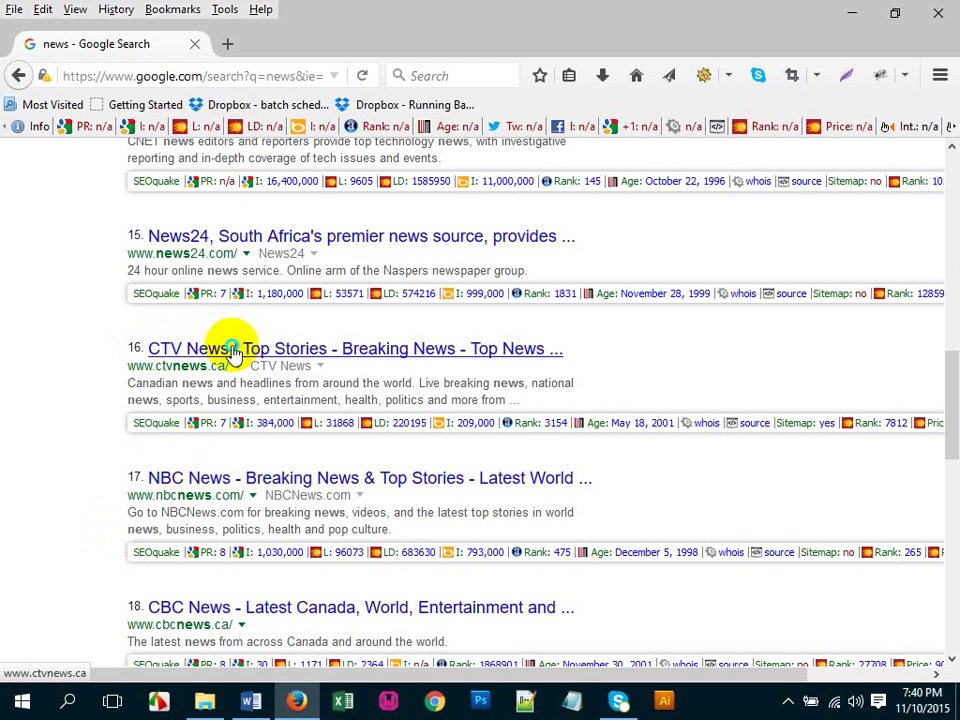
Step: Open the CTV News result in a new Firefox tab and switch to it
right_click(237, 351)
left_click(286, 362)
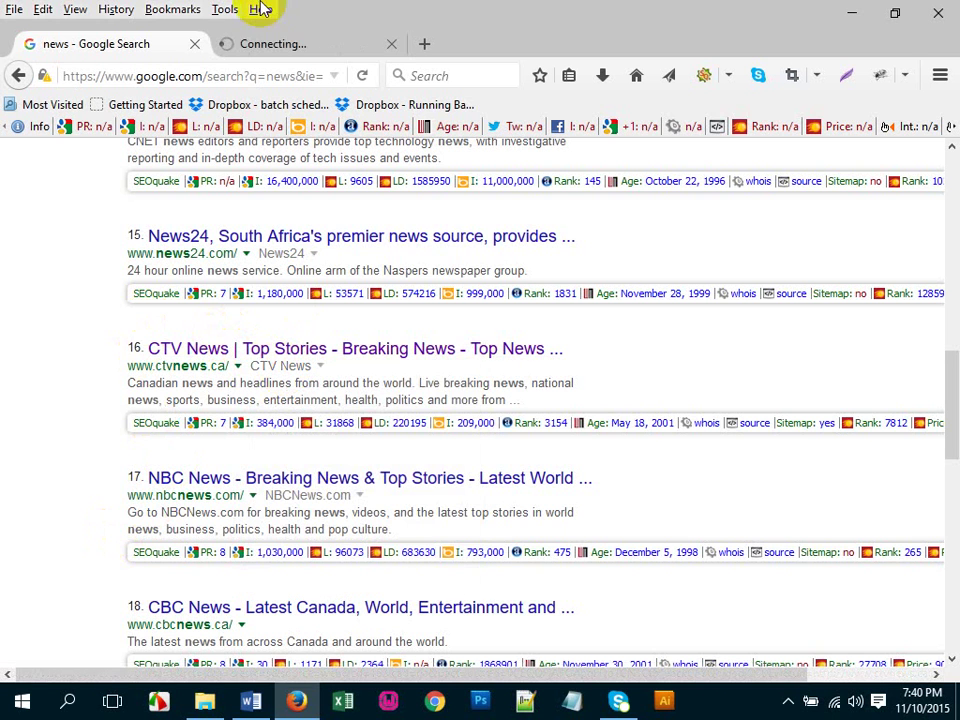
left_click(245, 44)
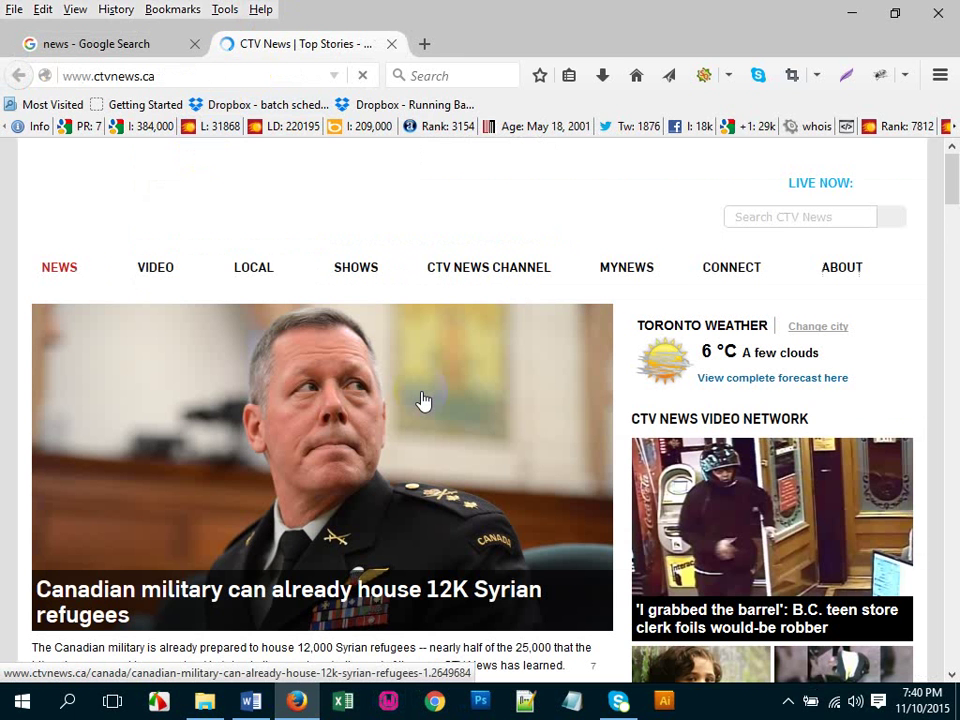
left_click(36, 126)
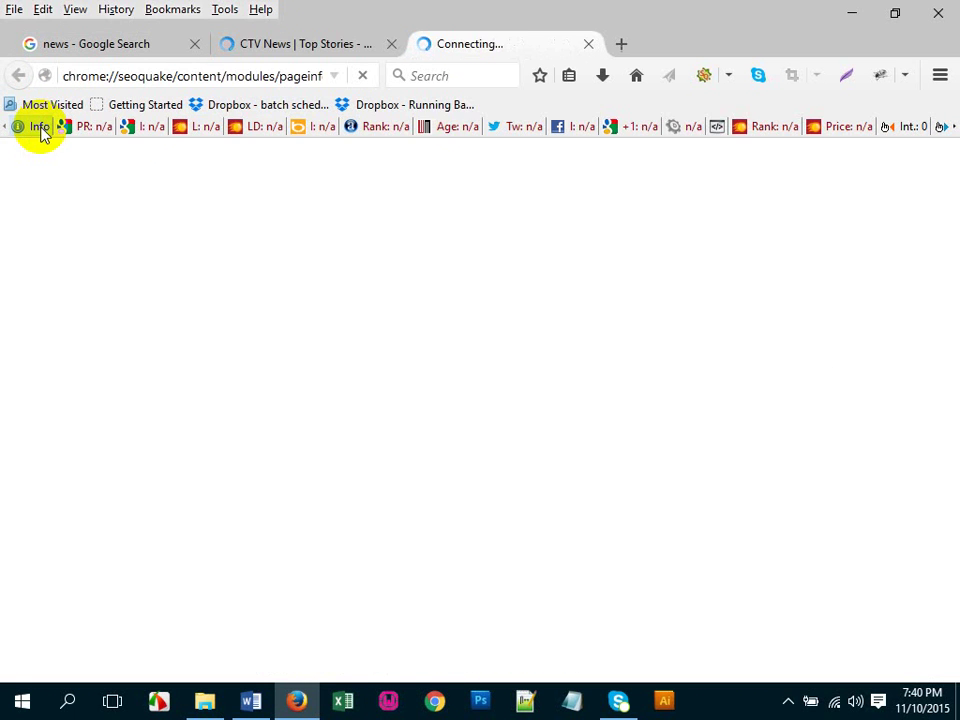
left_click(587, 46)
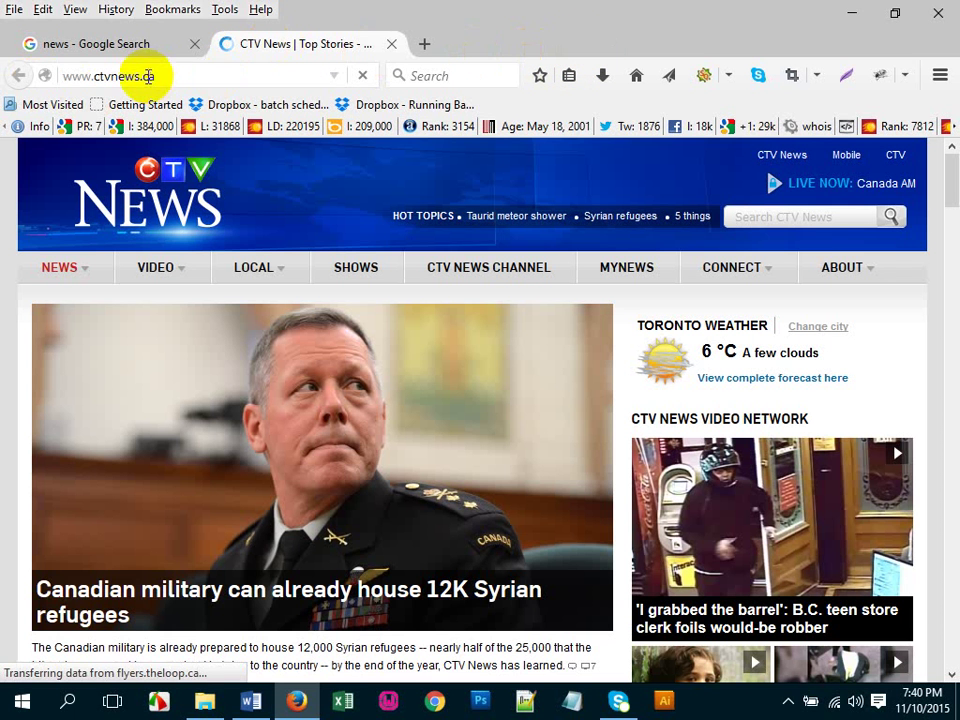
left_click(133, 76)
right_click(157, 79)
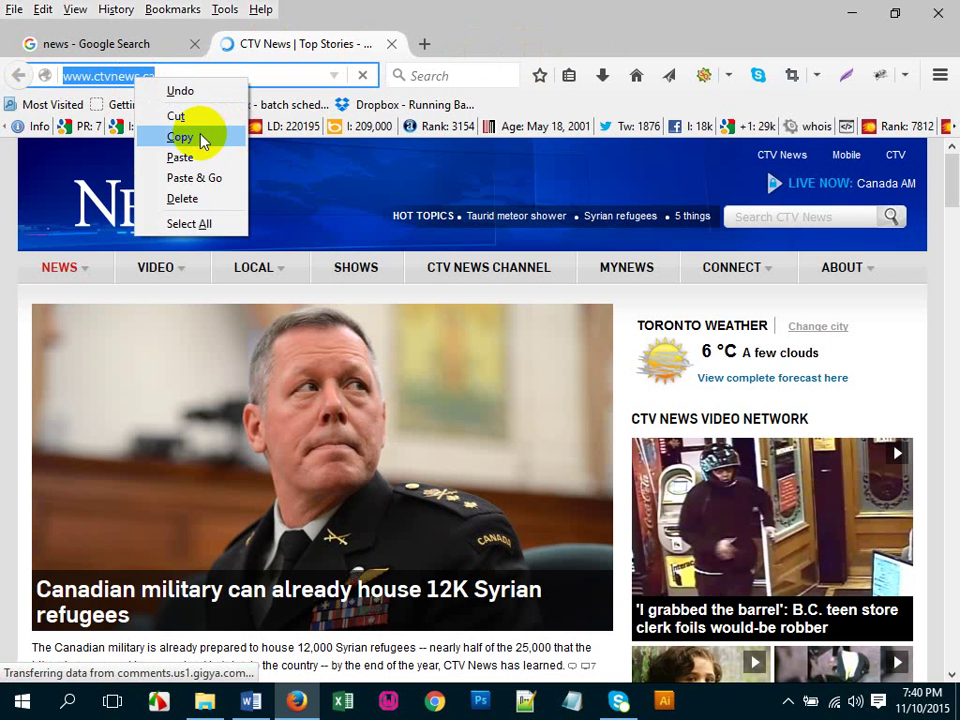
left_click(189, 135)
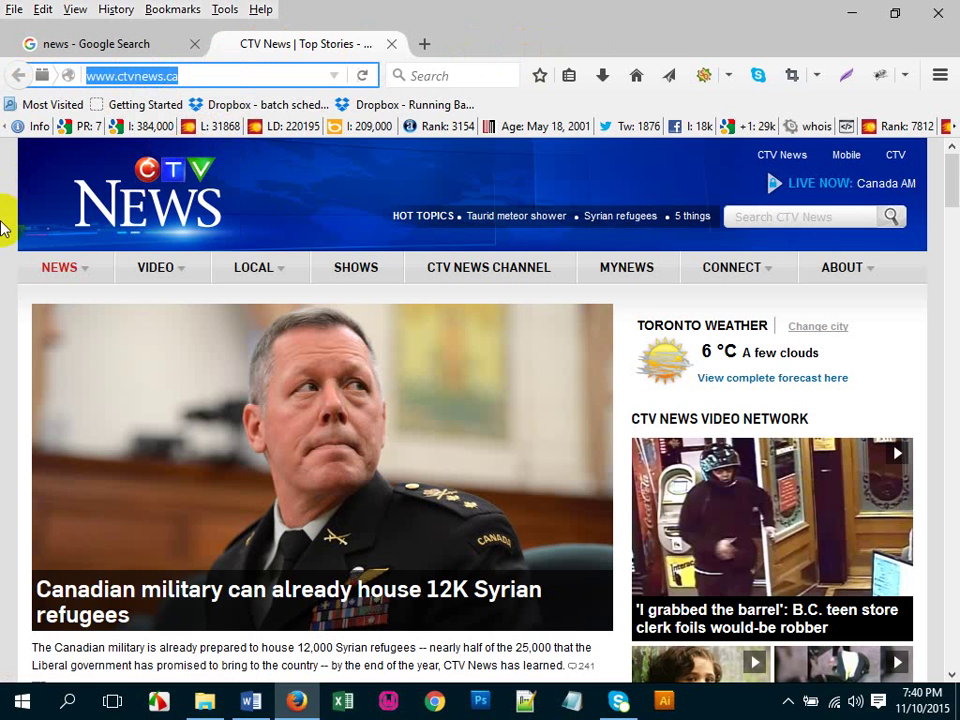
left_click(397, 640)
left_click(252, 700)
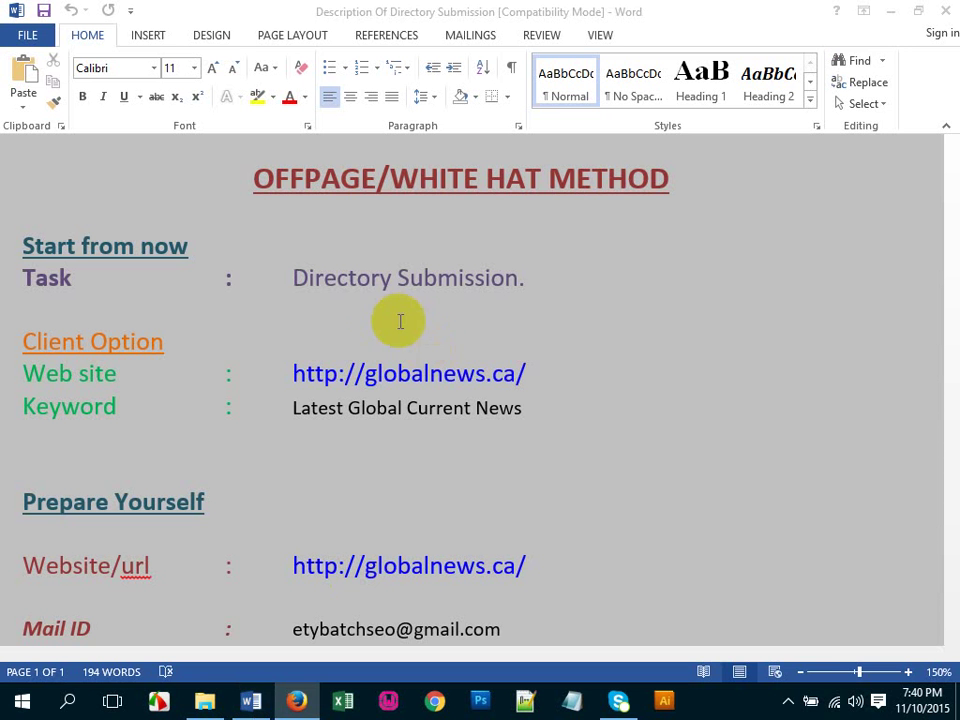
left_click_drag(528, 372, 290, 376)
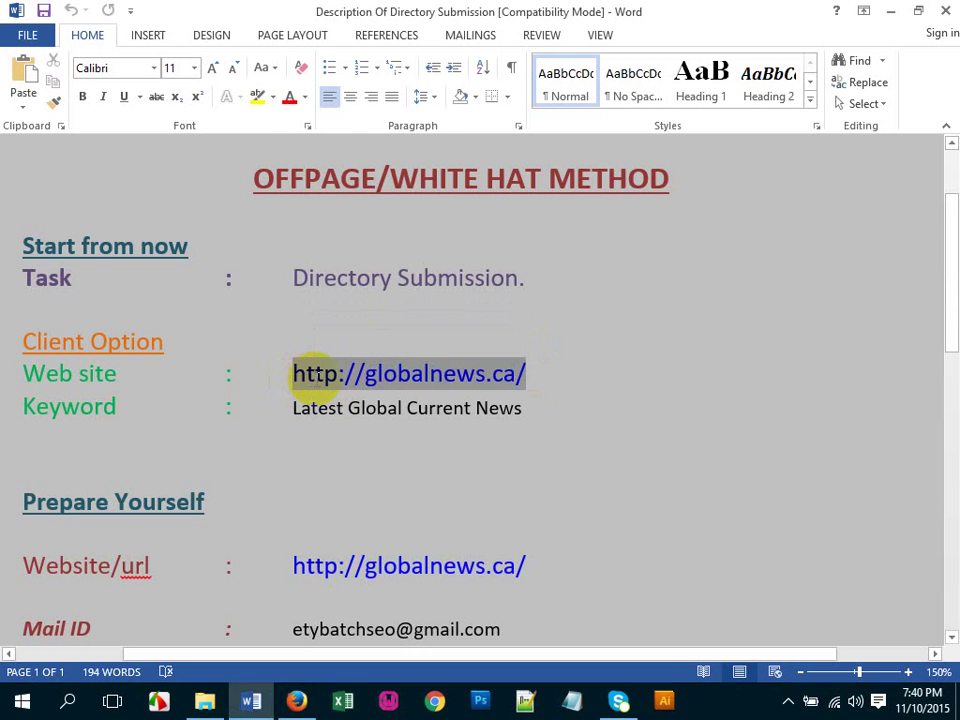
right_click(312, 374)
left_click(340, 62)
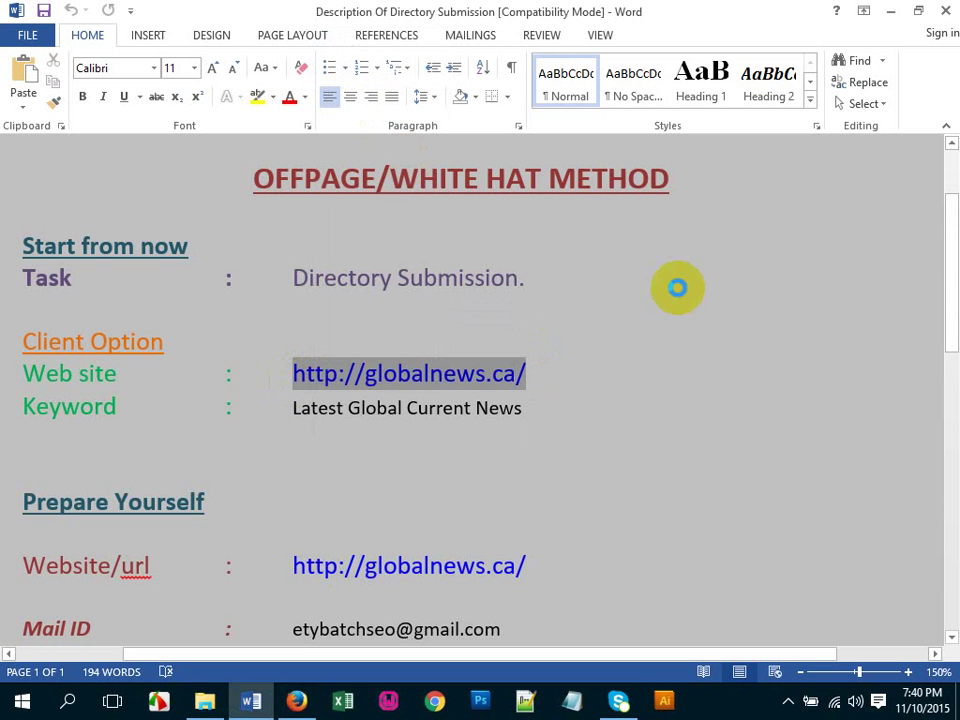
left_click(768, 323)
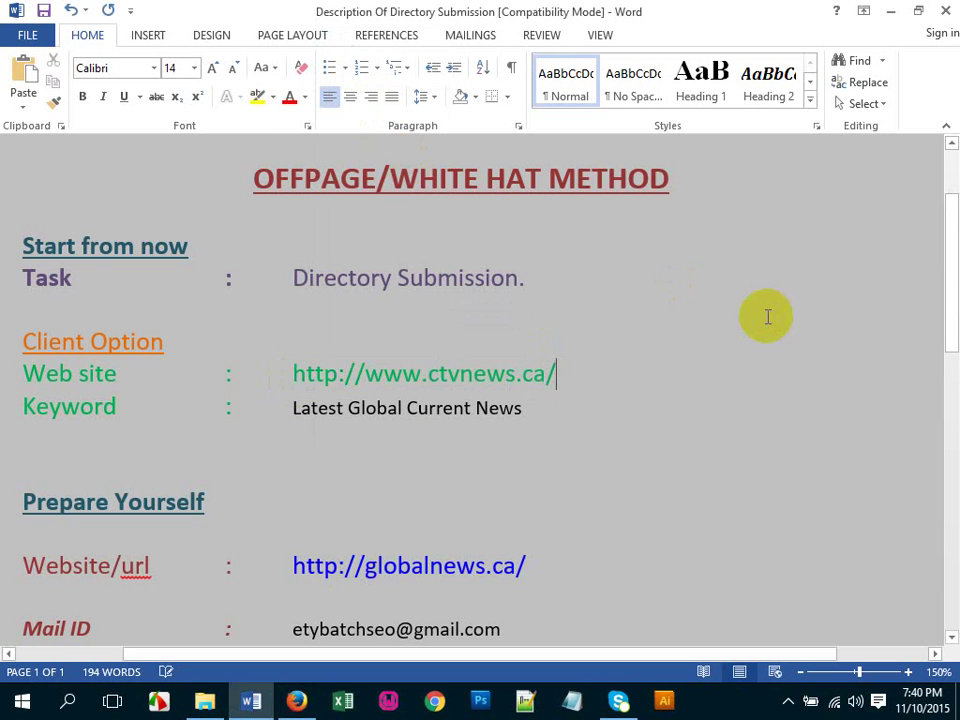
scroll(669, 351, "down", 1)
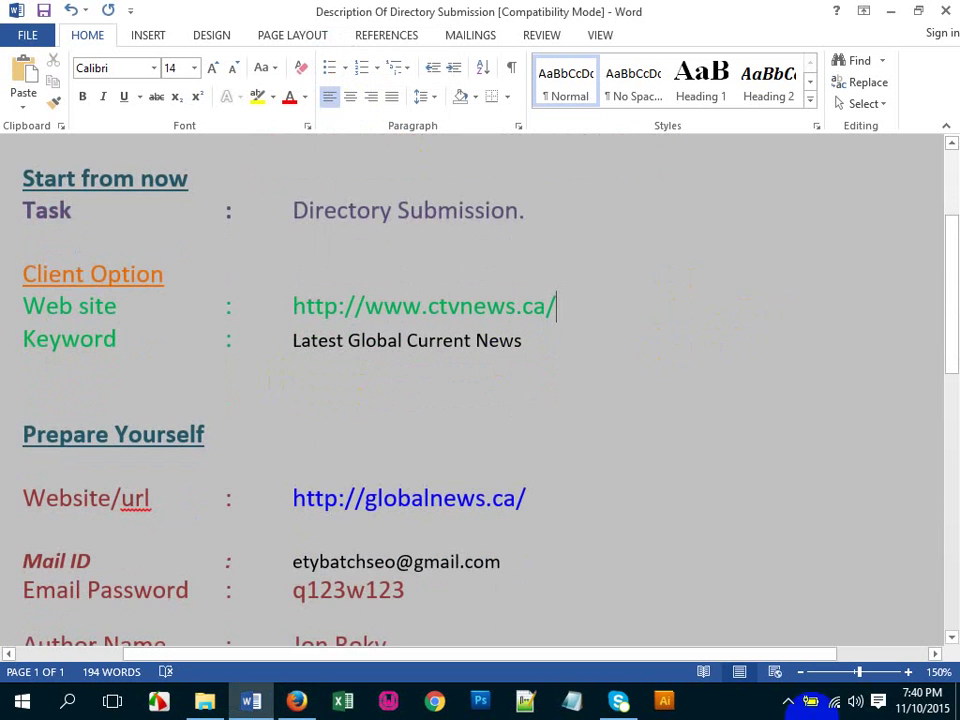
left_click(296, 700)
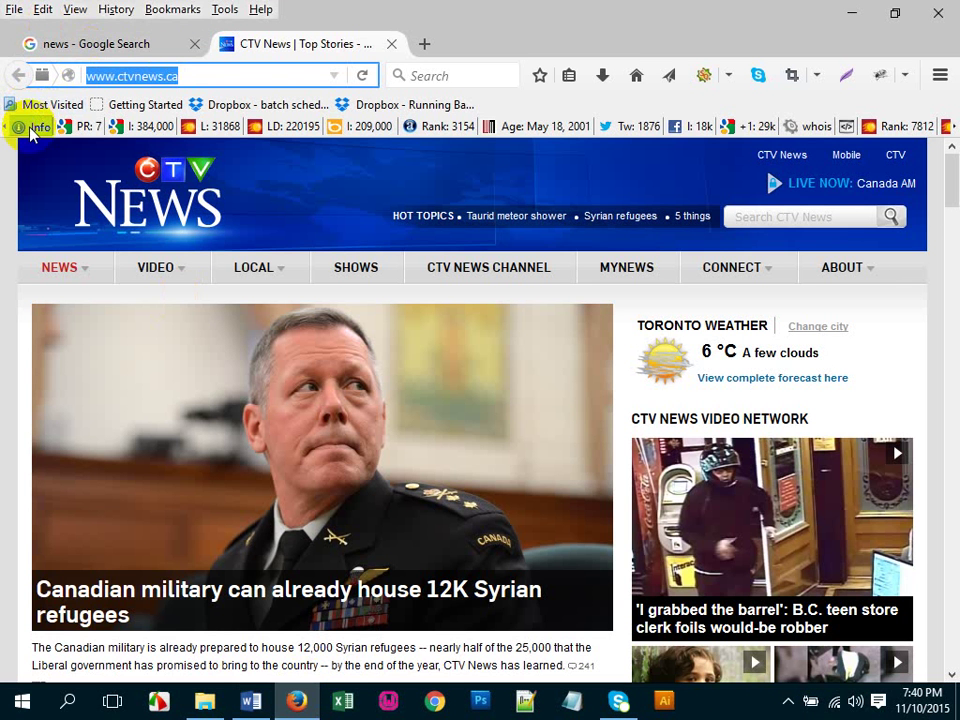
Step: Open SEOquake page info for ctvnews.ca and copy its page title
left_click(28, 127)
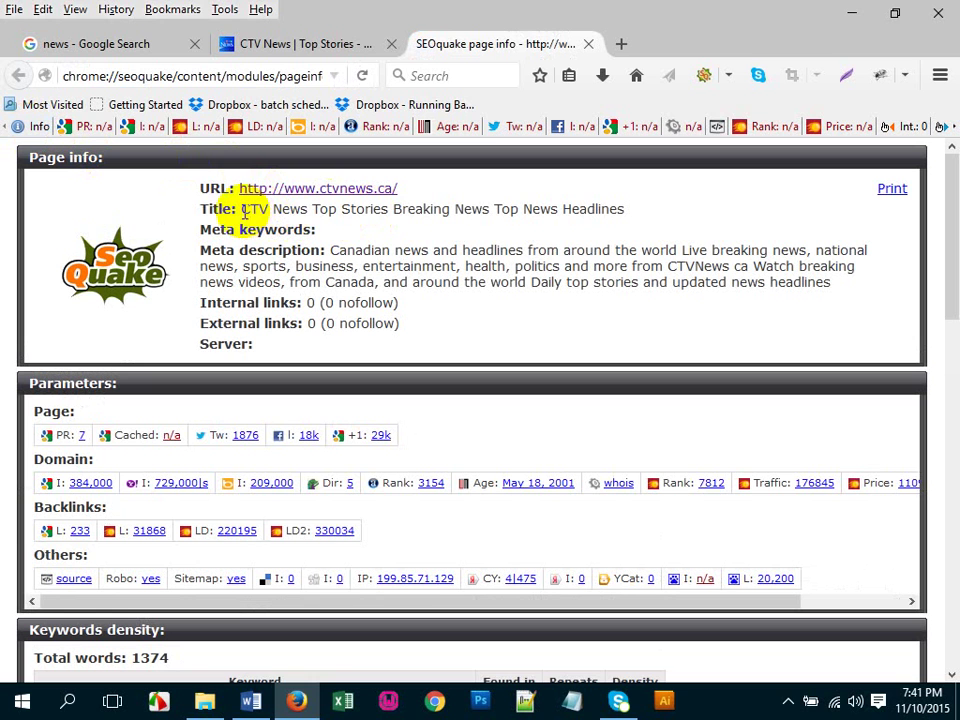
left_click_drag(241, 210, 495, 208)
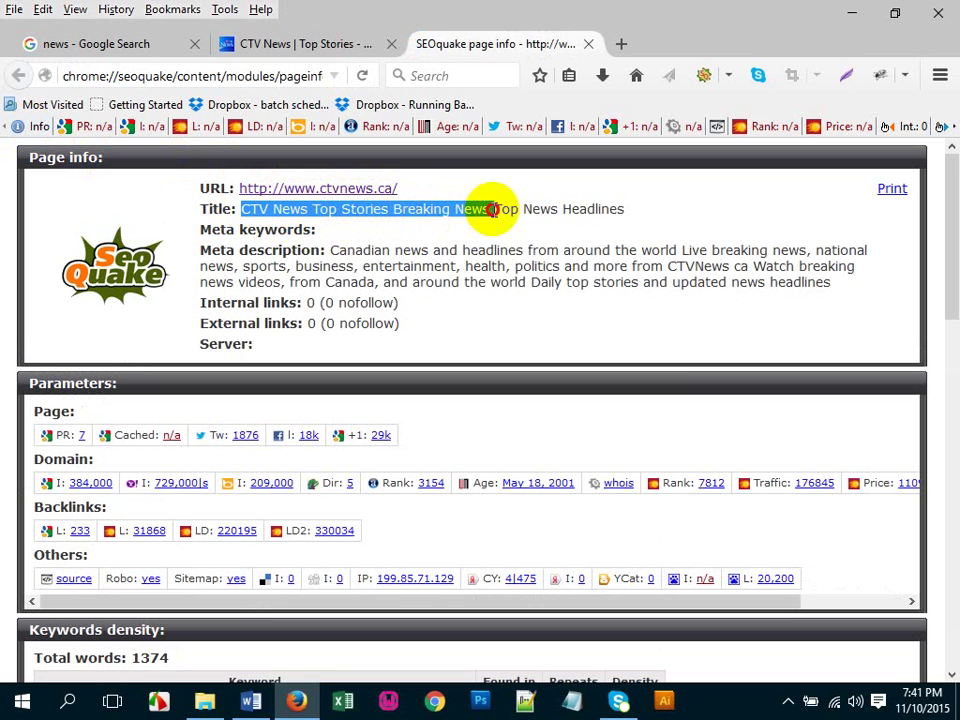
right_click(441, 211)
left_click(496, 228)
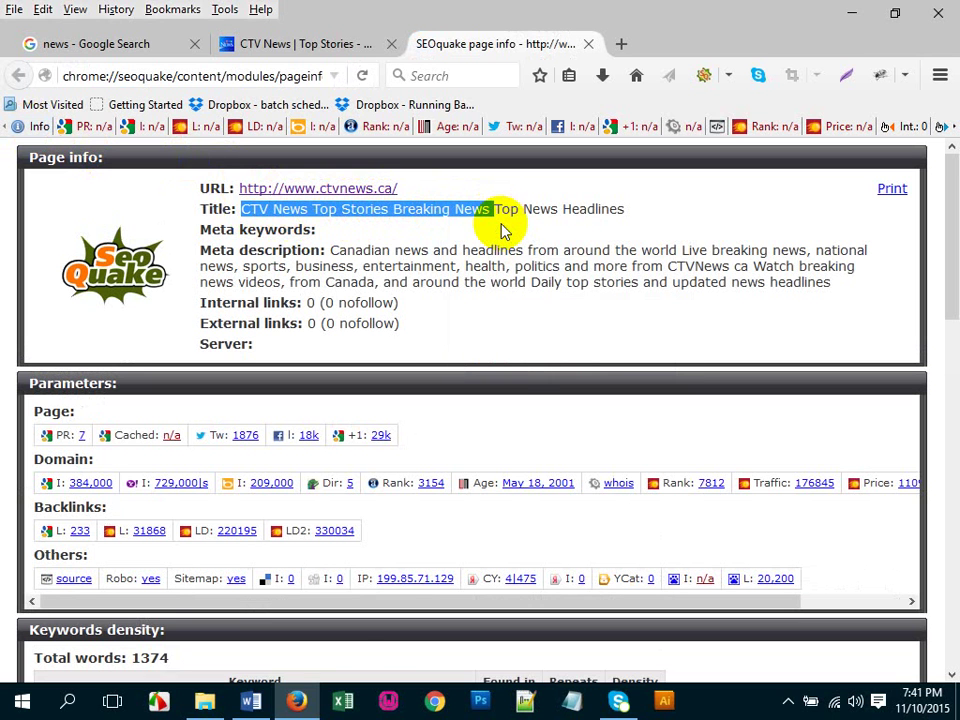
left_click(250, 703)
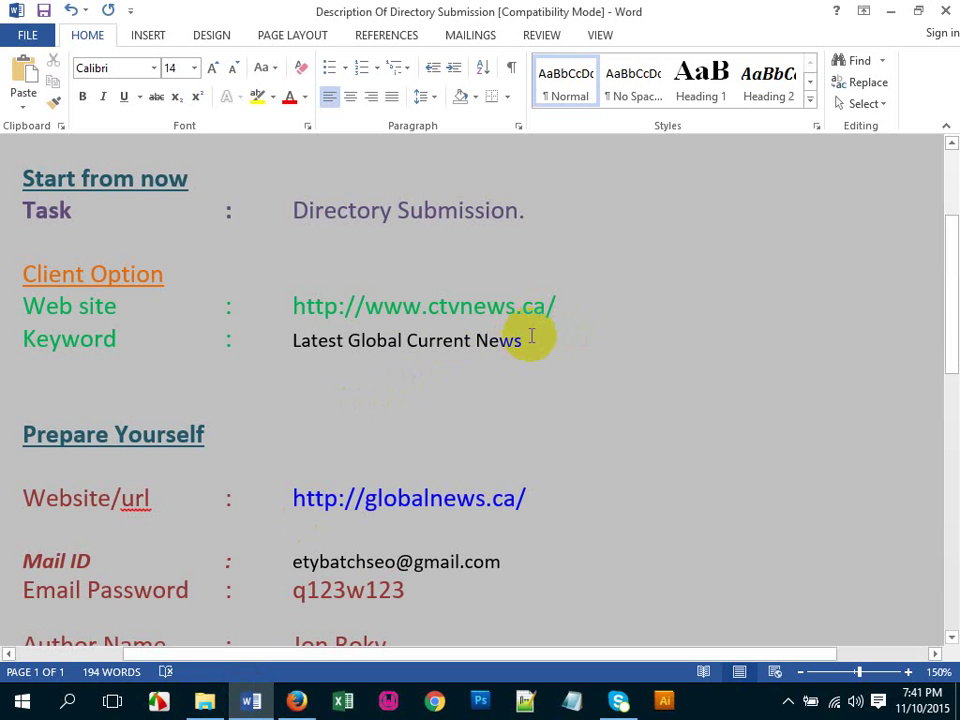
Step: Replace the keyword 'Latest Global Current News' with the copied CTV News page title
left_click_drag(531, 337, 294, 340)
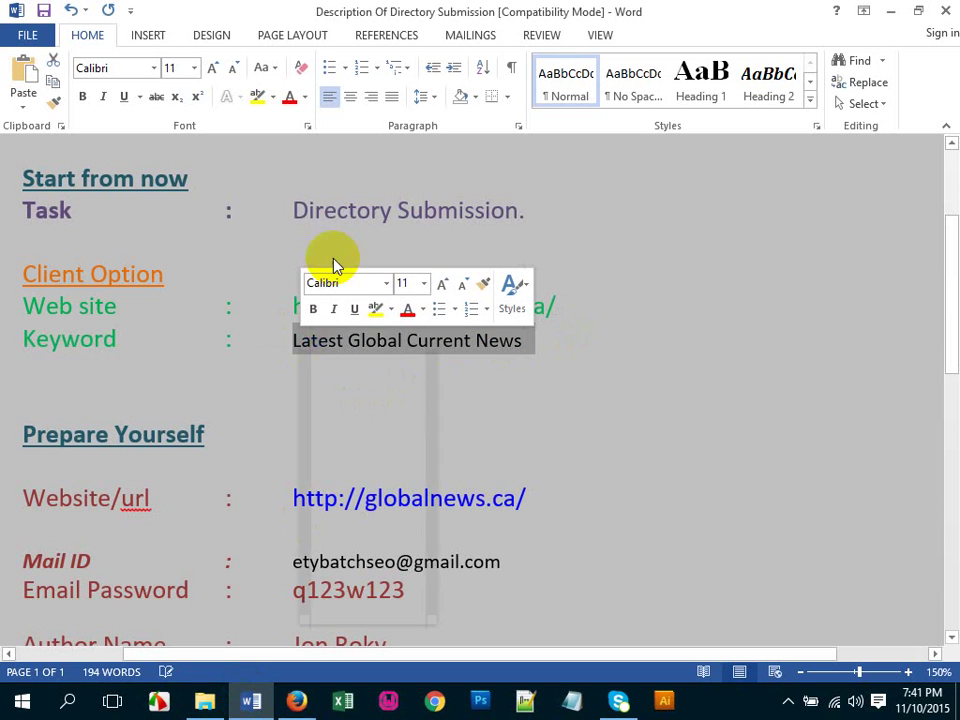
right_click(302, 340)
left_click(349, 422)
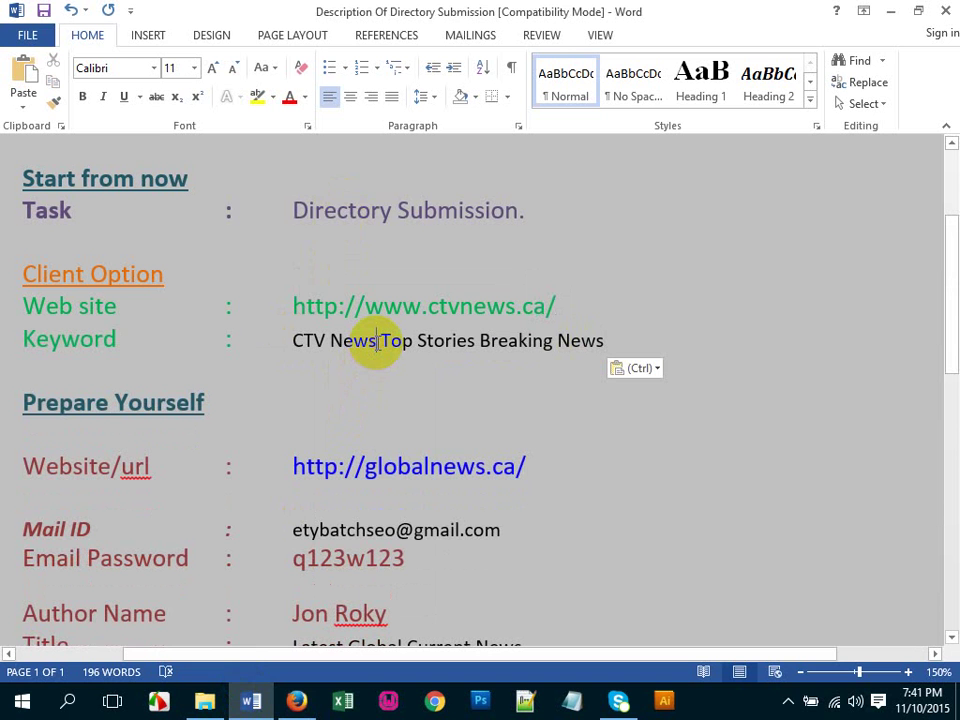
left_click(297, 701)
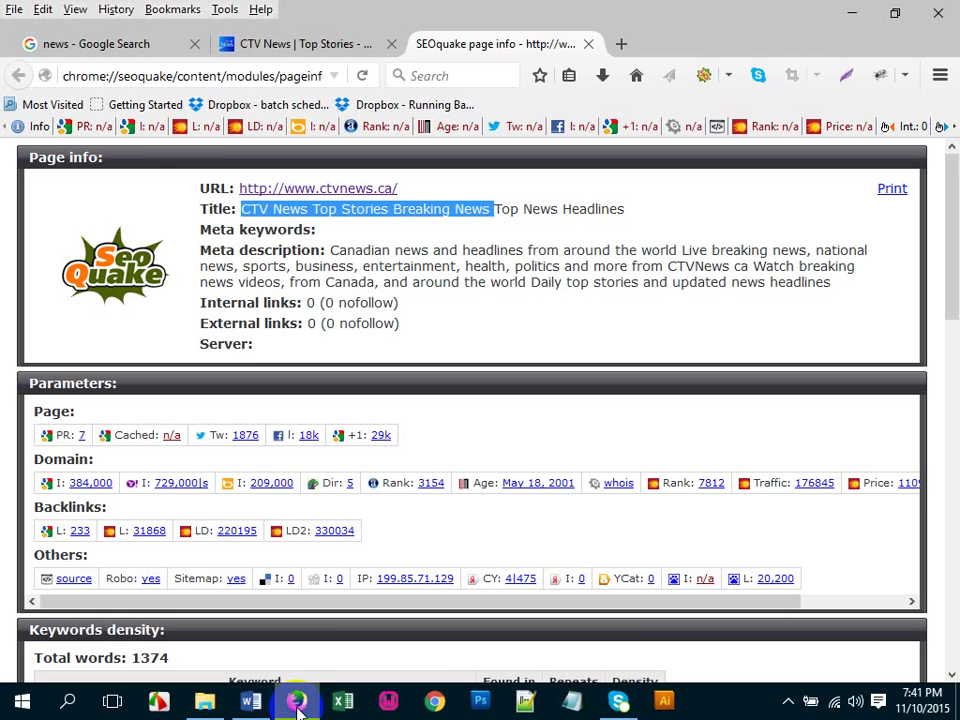
Step: Close the SEOquake page info tab, keeping the CTV News tab open
left_click(272, 36)
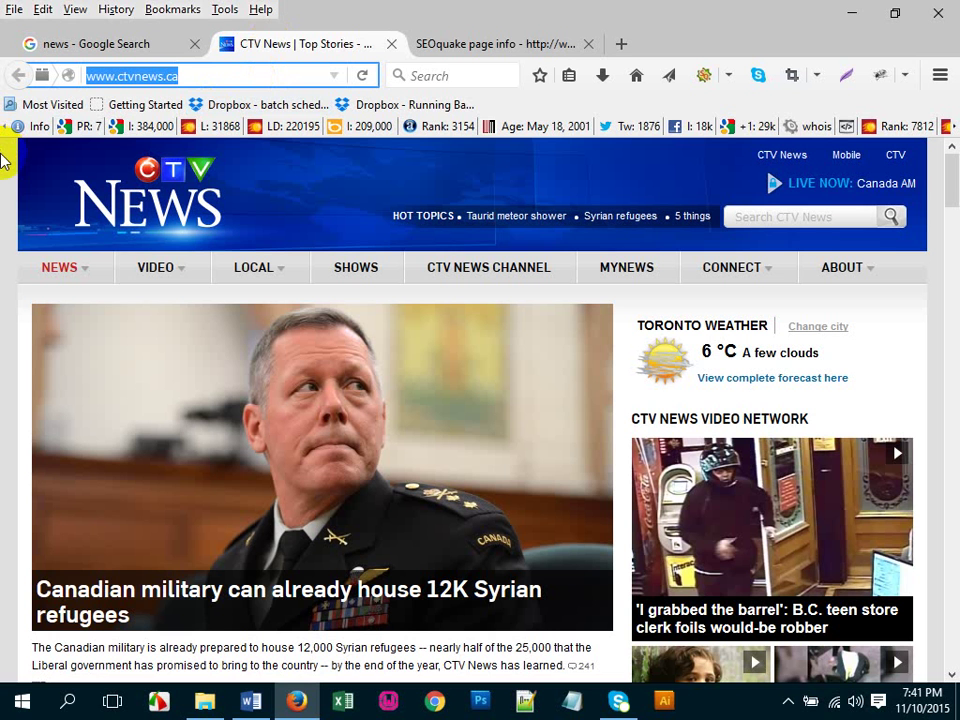
left_click(425, 45)
left_click(587, 44)
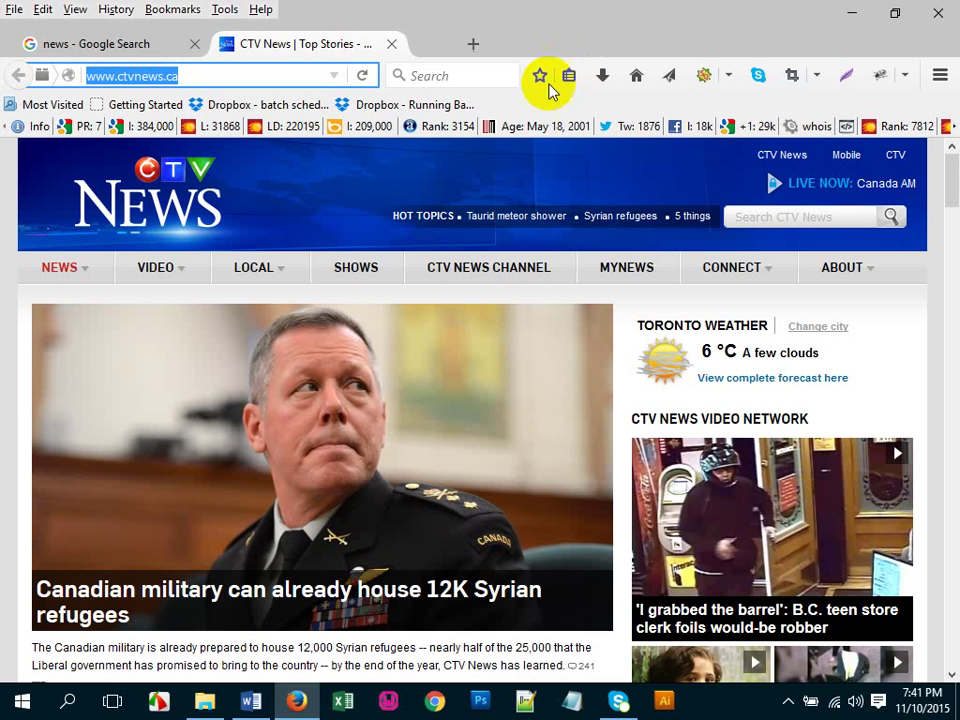
left_click(251, 700)
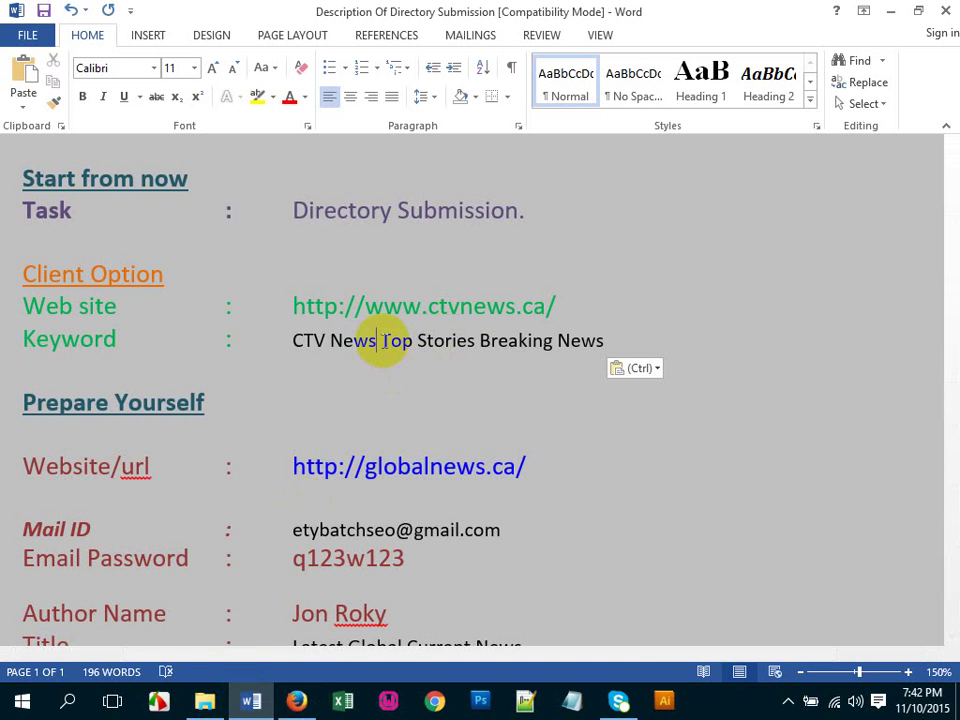
Step: Trim the keyword to 'Top Stories Breaking News' and save the document
left_click(378, 342)
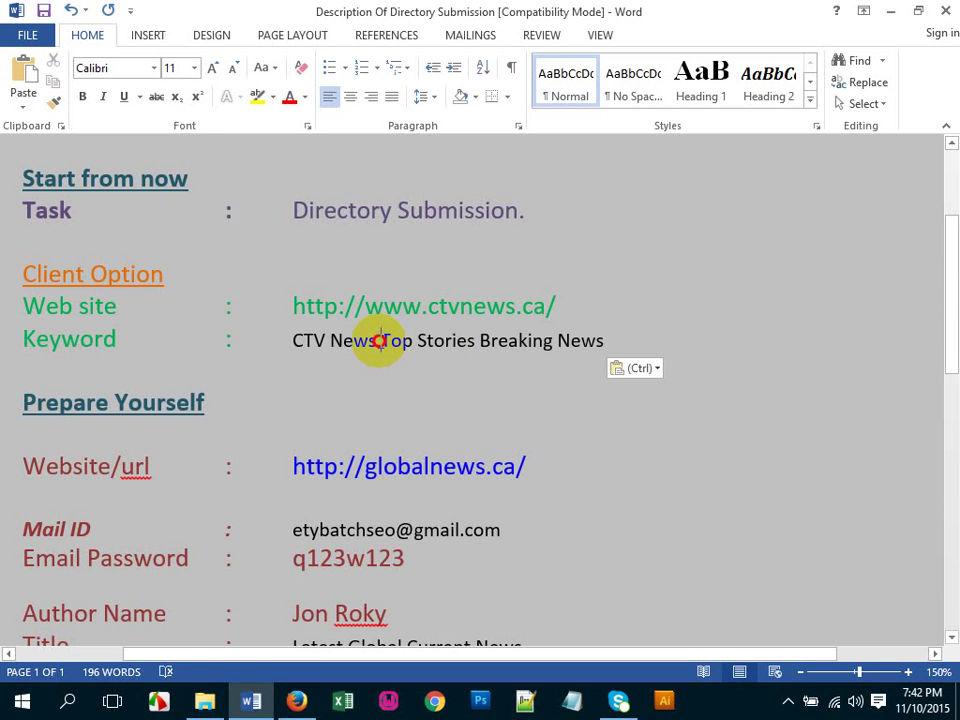
left_click_drag(378, 342, 325, 360)
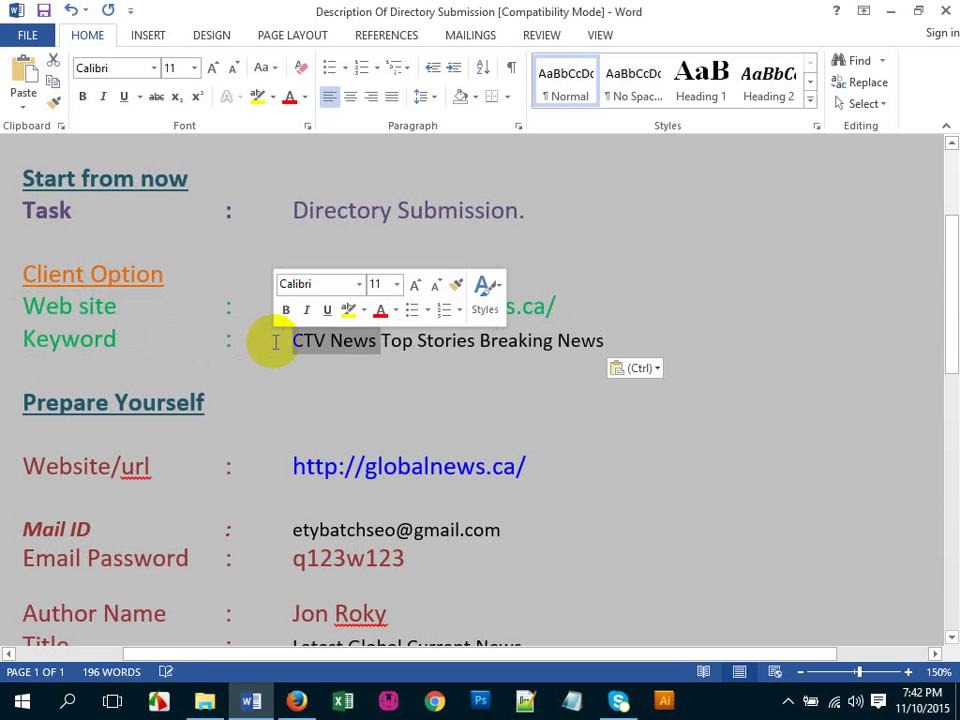
key("Delete")
left_click(378, 390)
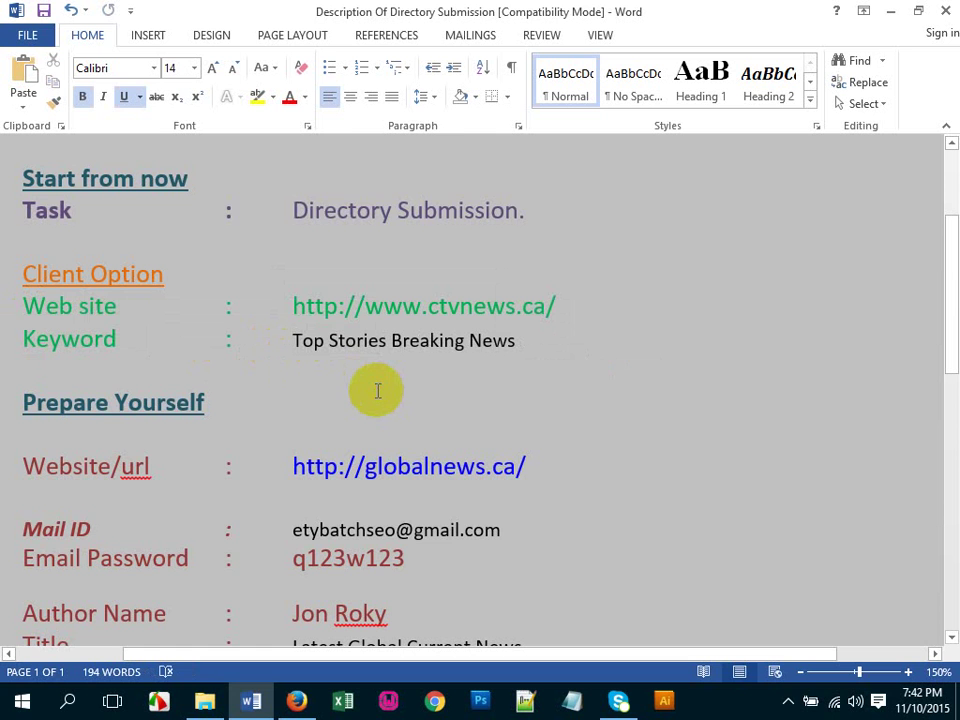
scroll(374, 384, "down", 1)
scroll(371, 379, "up", 1)
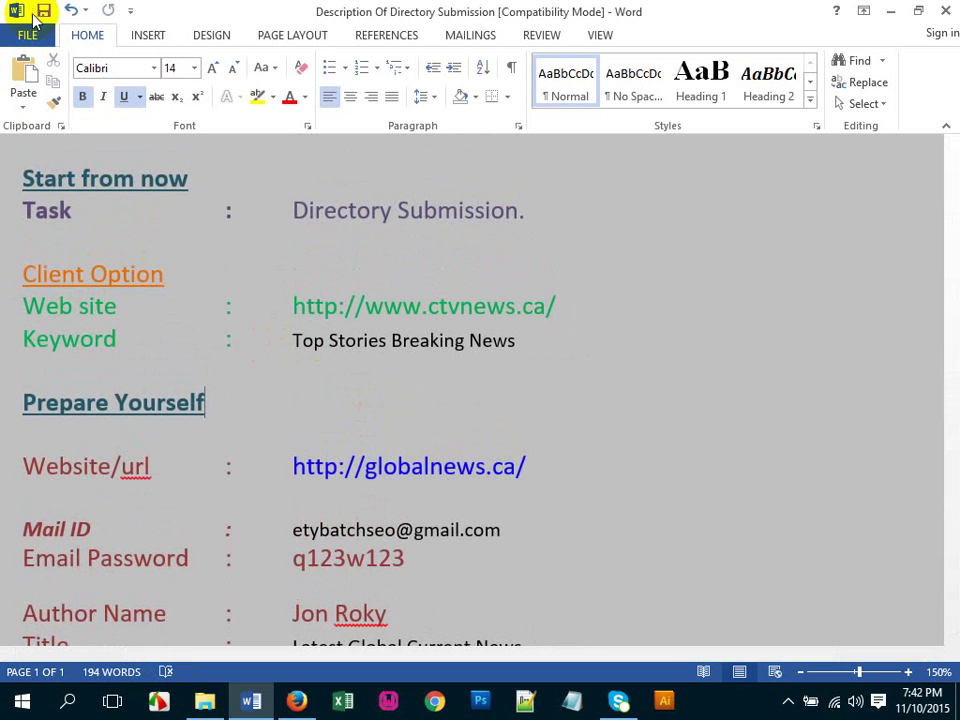
left_click(42, 12)
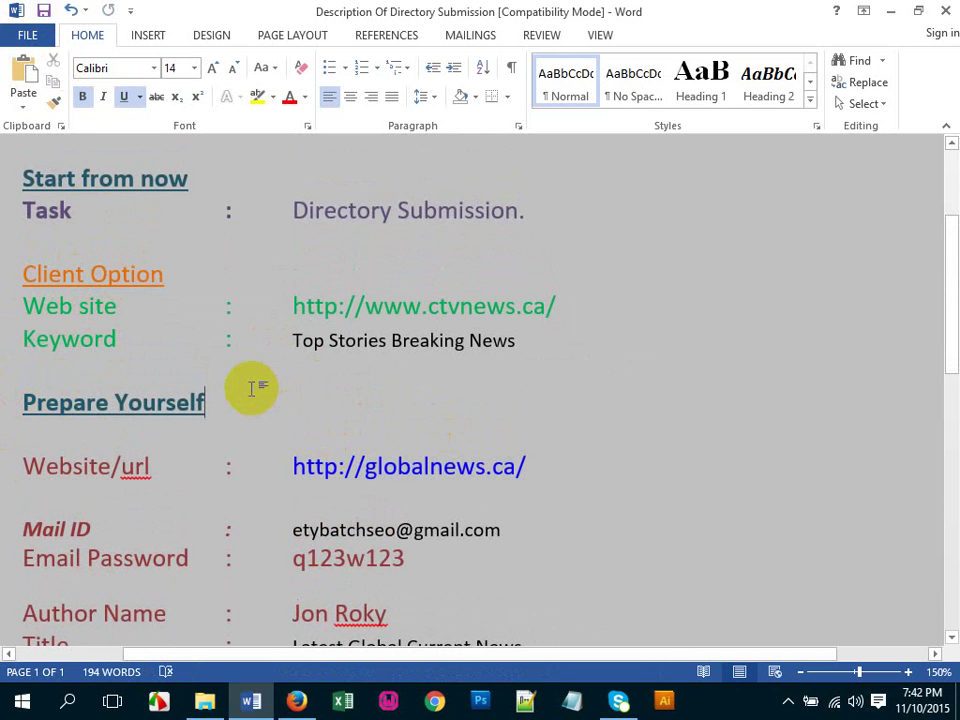
scroll(144, 428, "down", 2)
scroll(415, 352, "up", 1)
left_click_drag(561, 245, 296, 240)
right_click(300, 242)
left_click(343, 269)
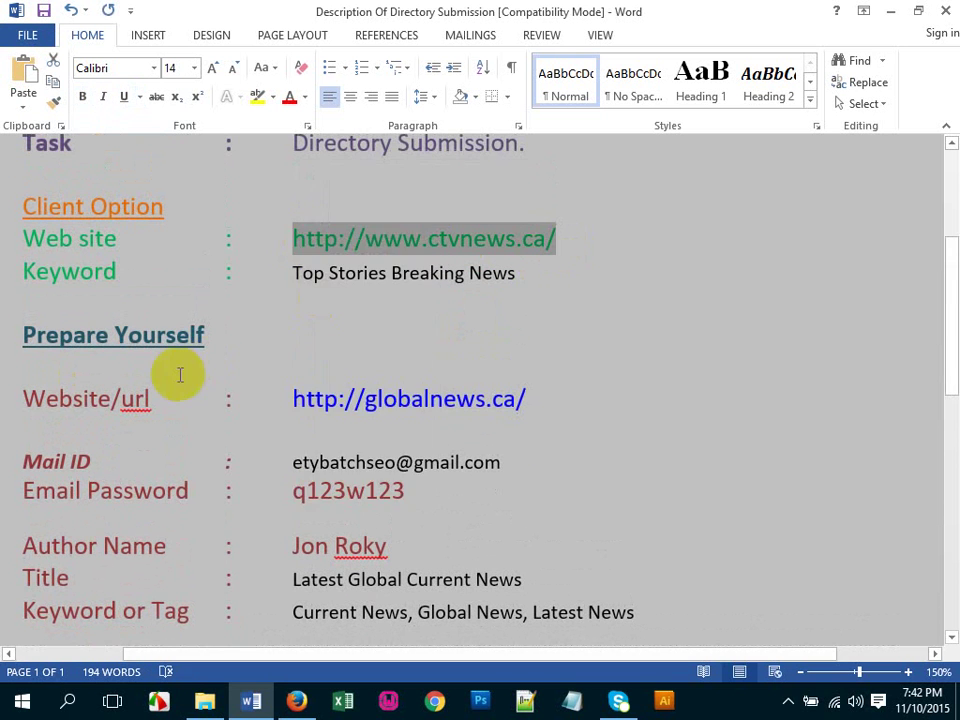
left_click_drag(528, 399, 296, 399)
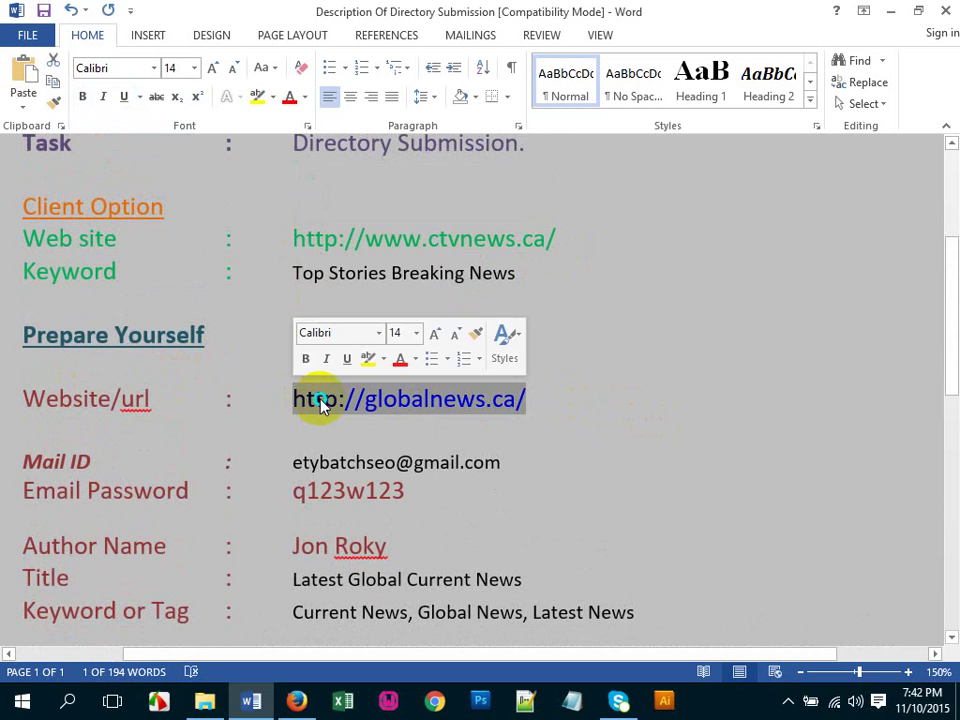
right_click(320, 399)
left_click(360, 131)
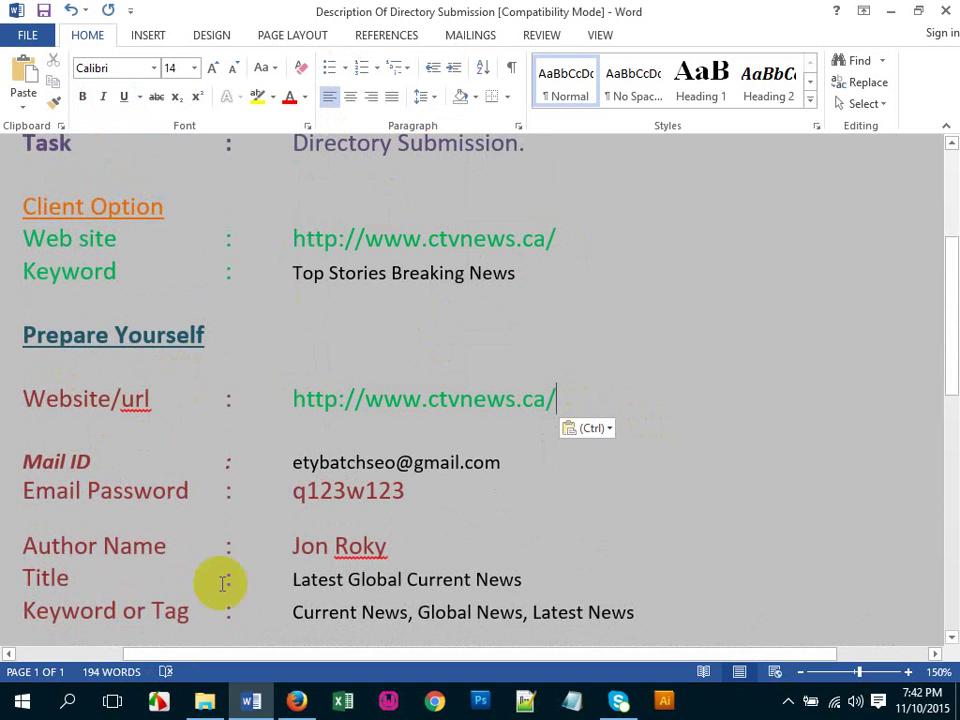
left_click(291, 705)
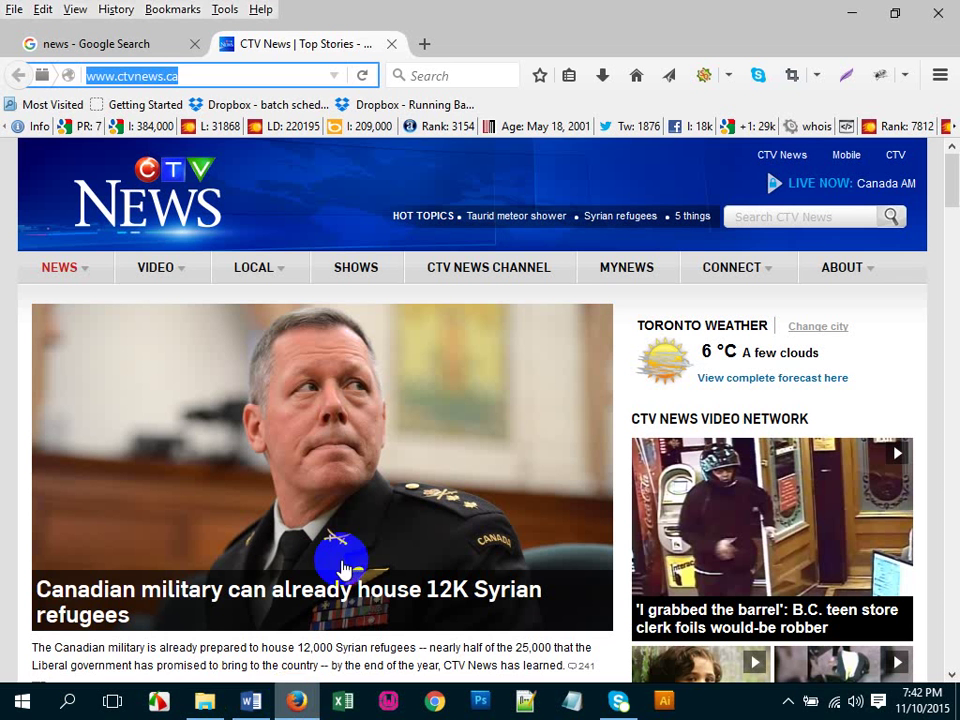
Step: Open Gmail in a new tab and choose Add account from the account menu
left_click(422, 44)
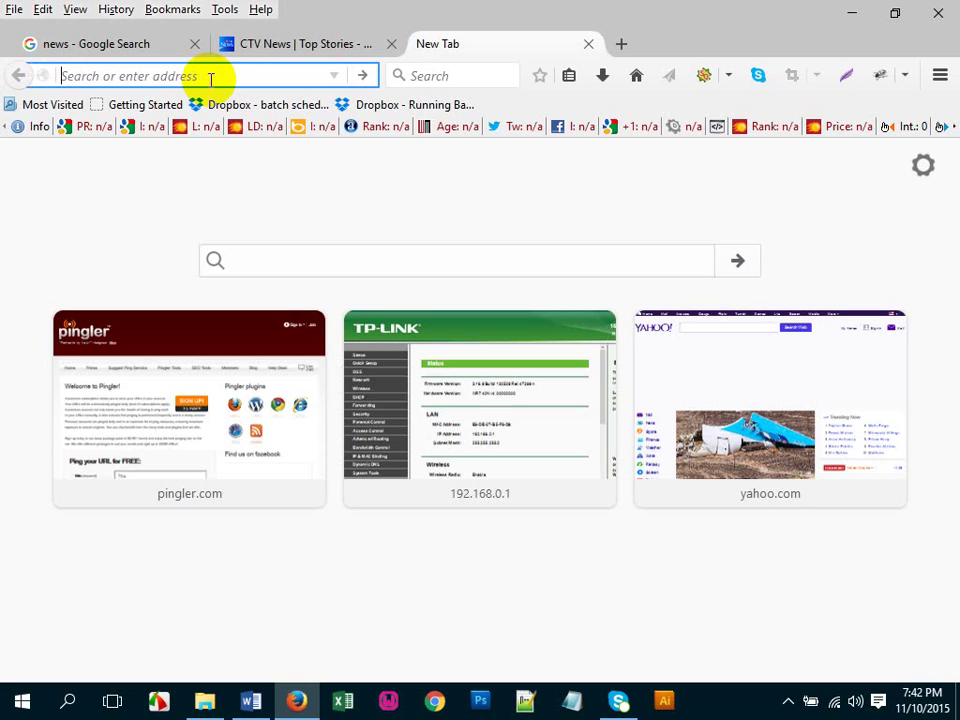
type("gmail.com/")
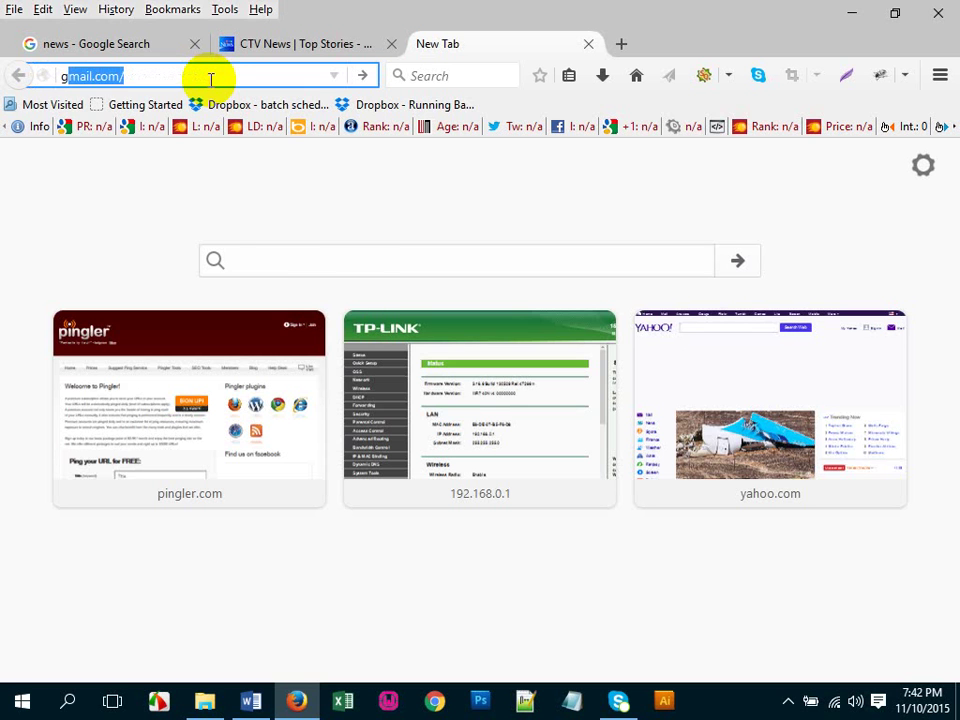
key("Return")
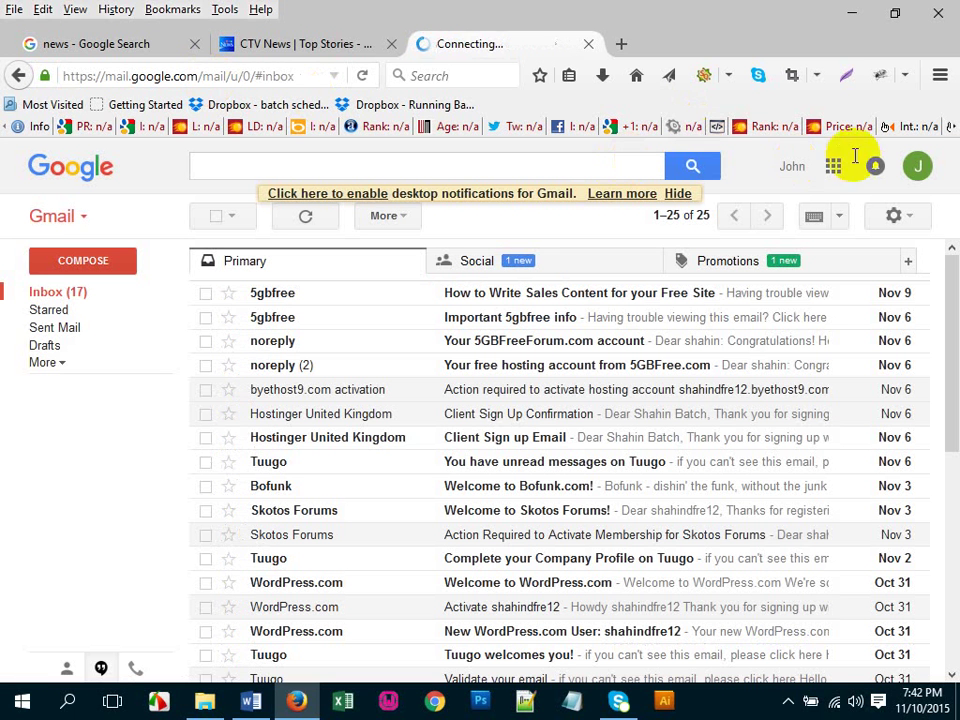
left_click(920, 168)
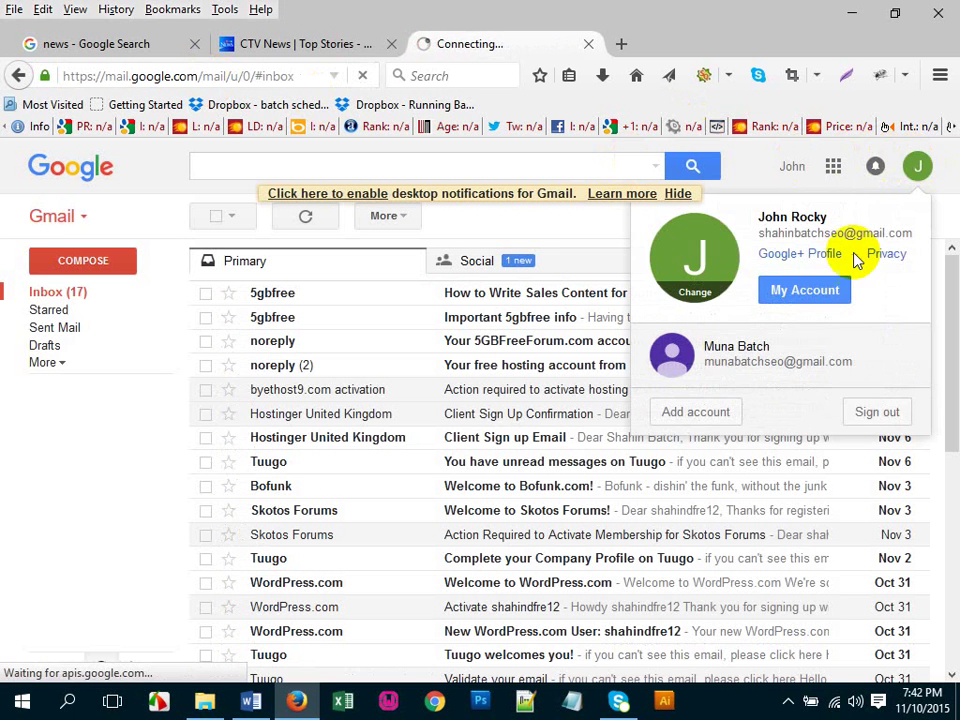
left_click(718, 407)
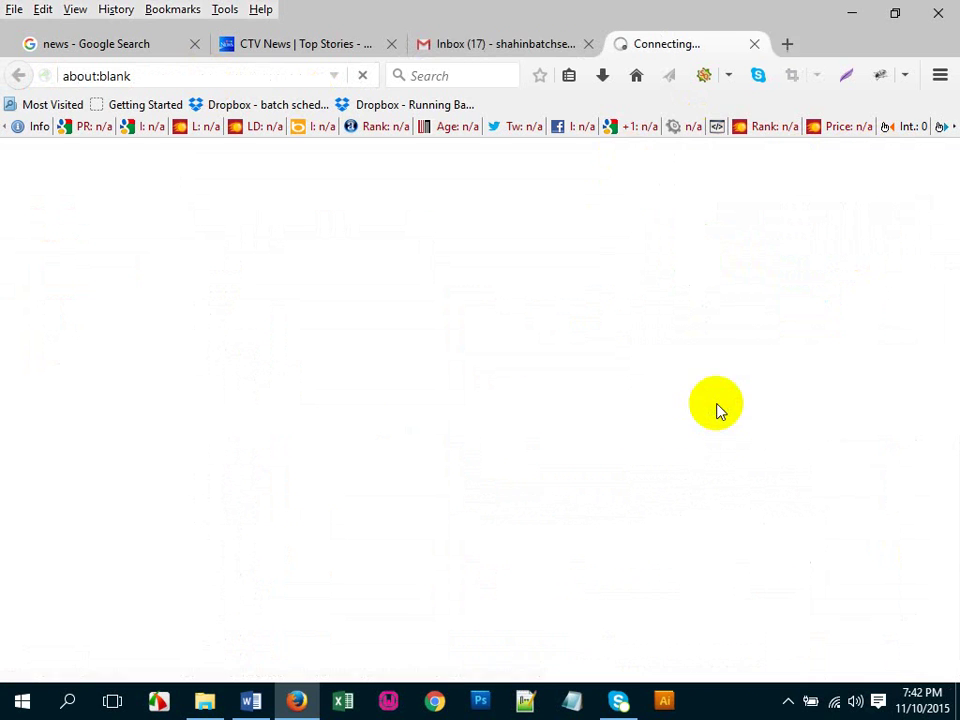
Step: Close the Gmail tab and start creating a new Google account
left_click(588, 44)
scroll(450, 655, "down", 2)
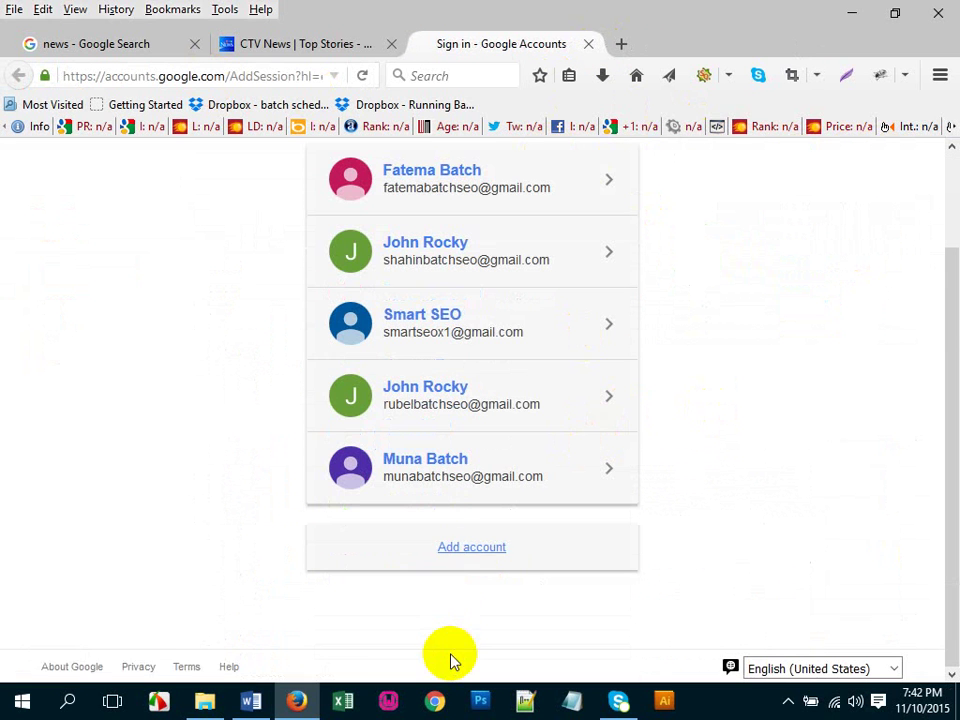
left_click(472, 550)
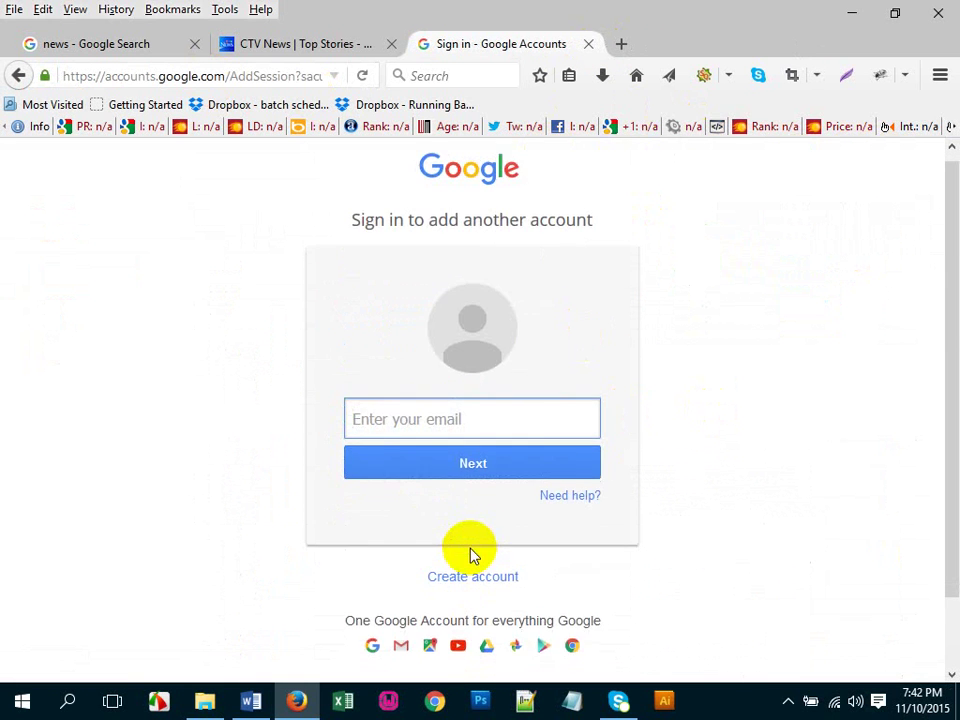
scroll(471, 557, "down", 1)
left_click(460, 503)
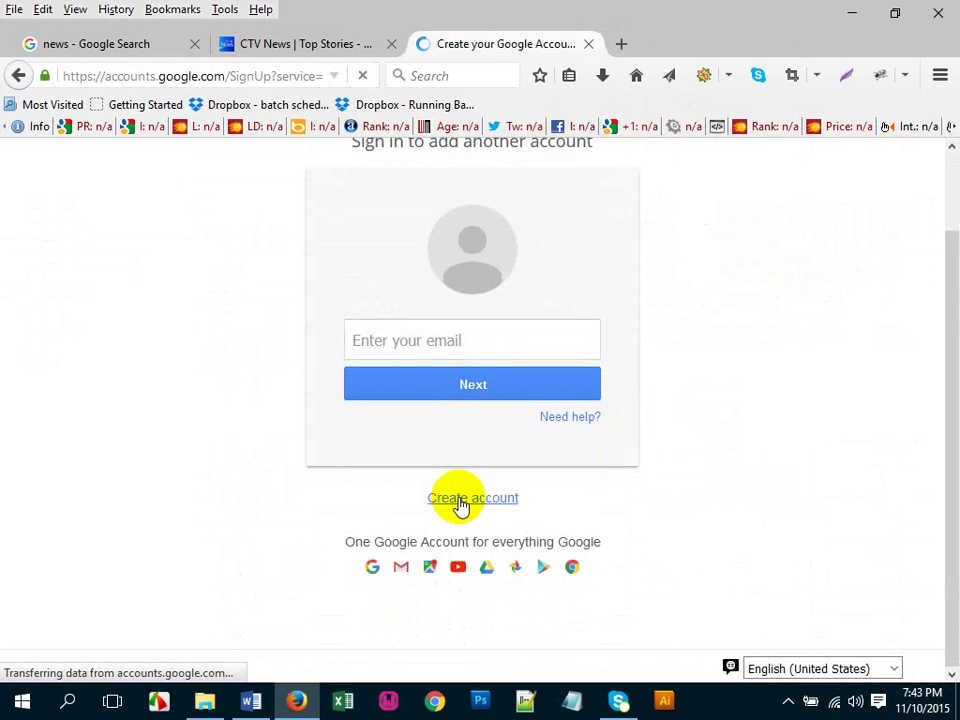
Step: Type the name text, then move it from the first name field into the username field
left_click(693, 386)
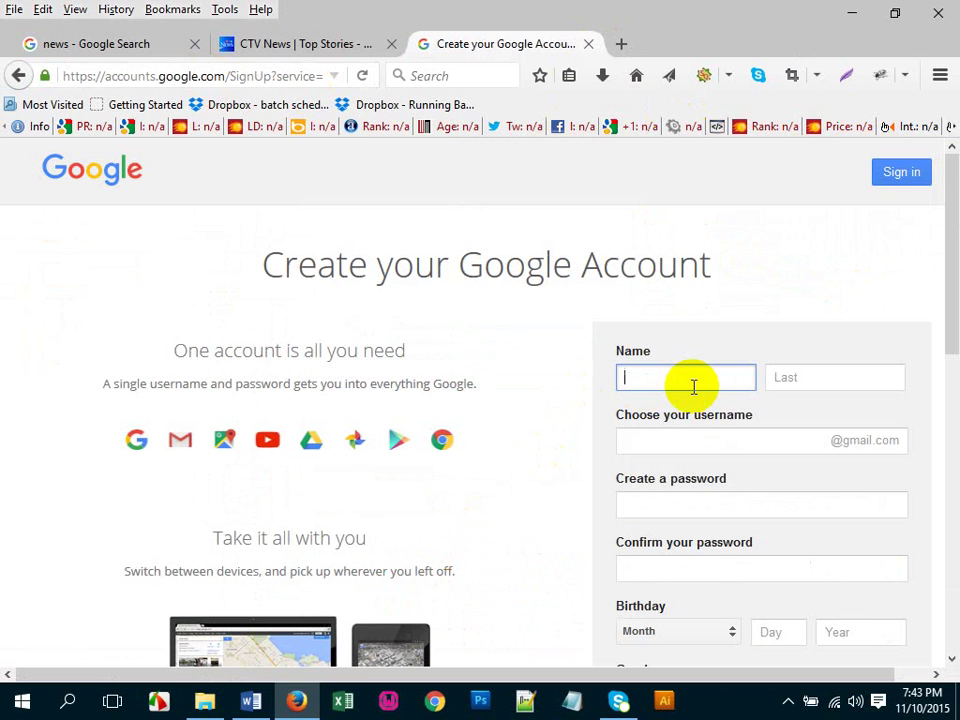
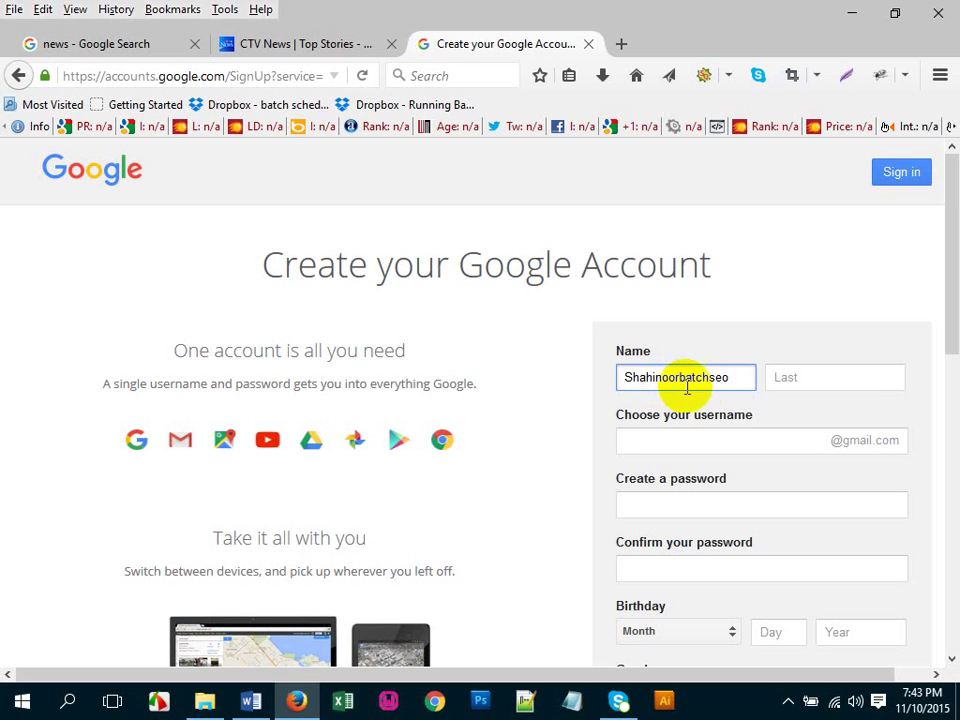
left_click(795, 378)
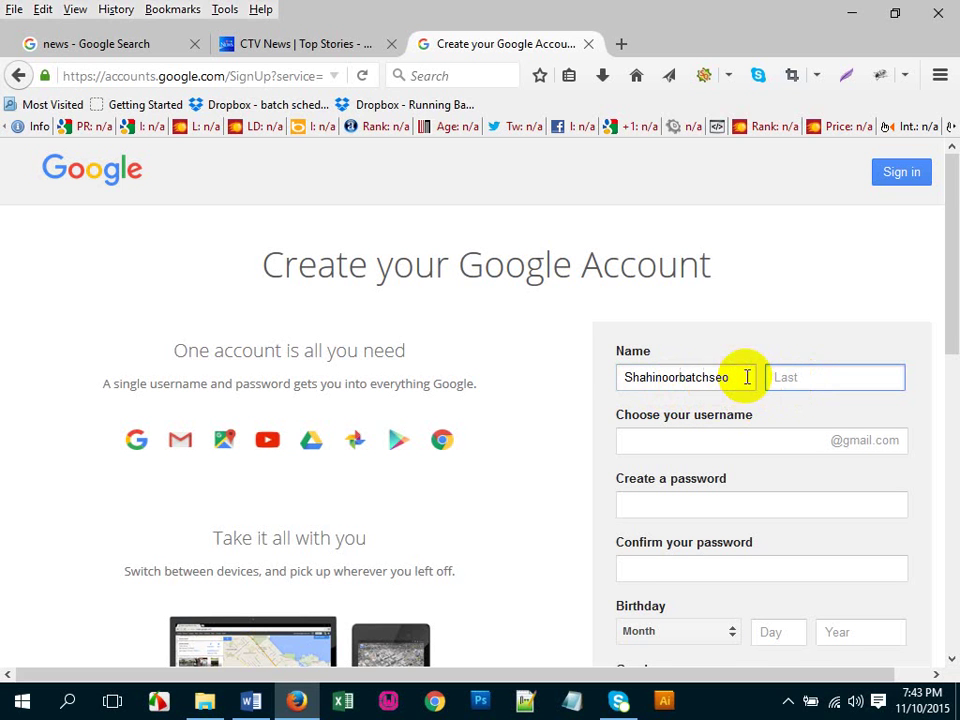
left_click(745, 377)
left_click_drag(745, 377, 622, 377)
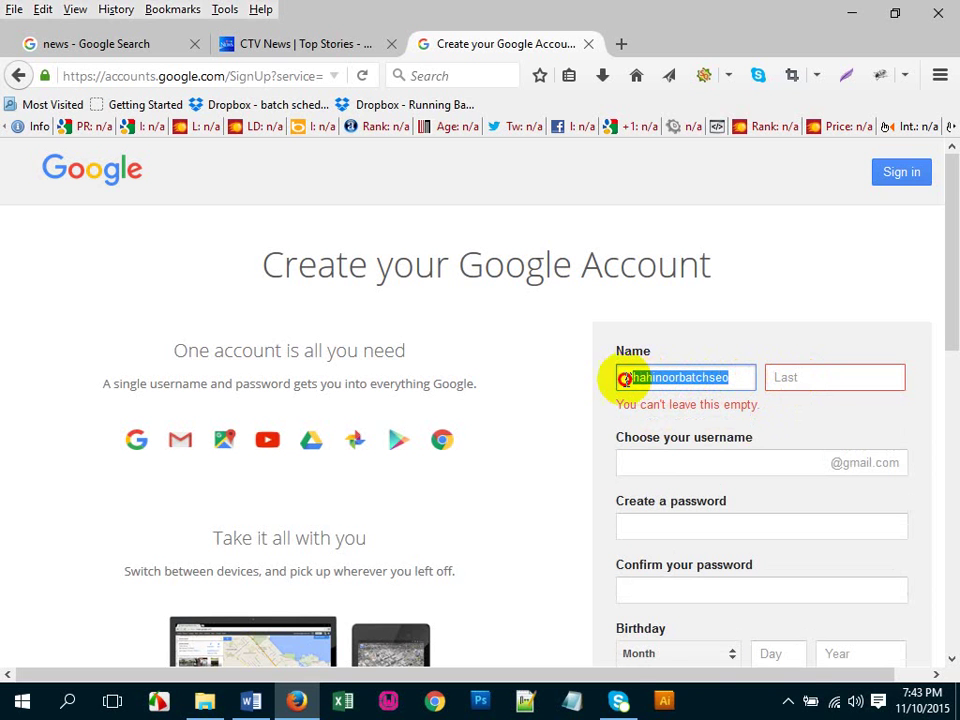
right_click(664, 381)
left_click(681, 418)
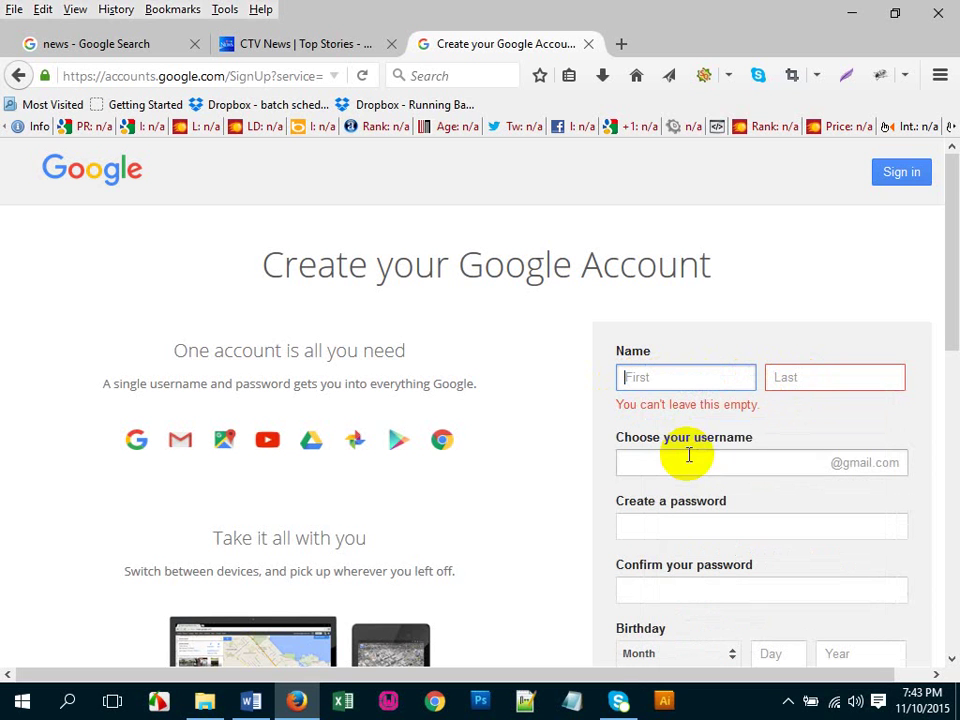
left_click(688, 456)
right_click(688, 456)
left_click(714, 252)
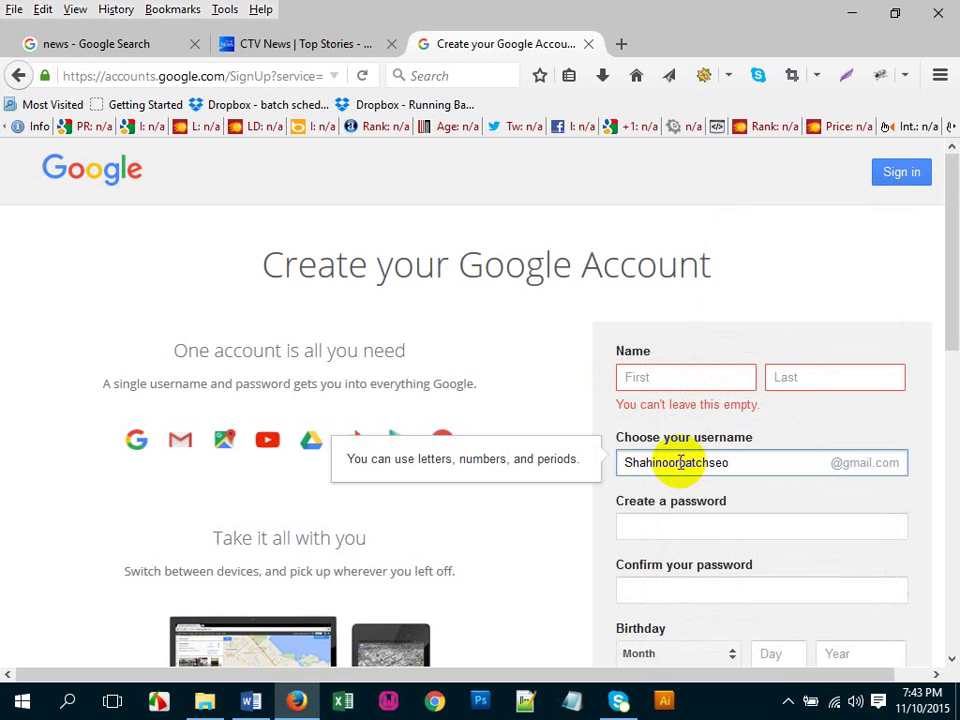
Step: Fill in the first and last names and remove the username's capital first letter
left_click_drag(676, 462, 619, 463)
right_click(622, 463)
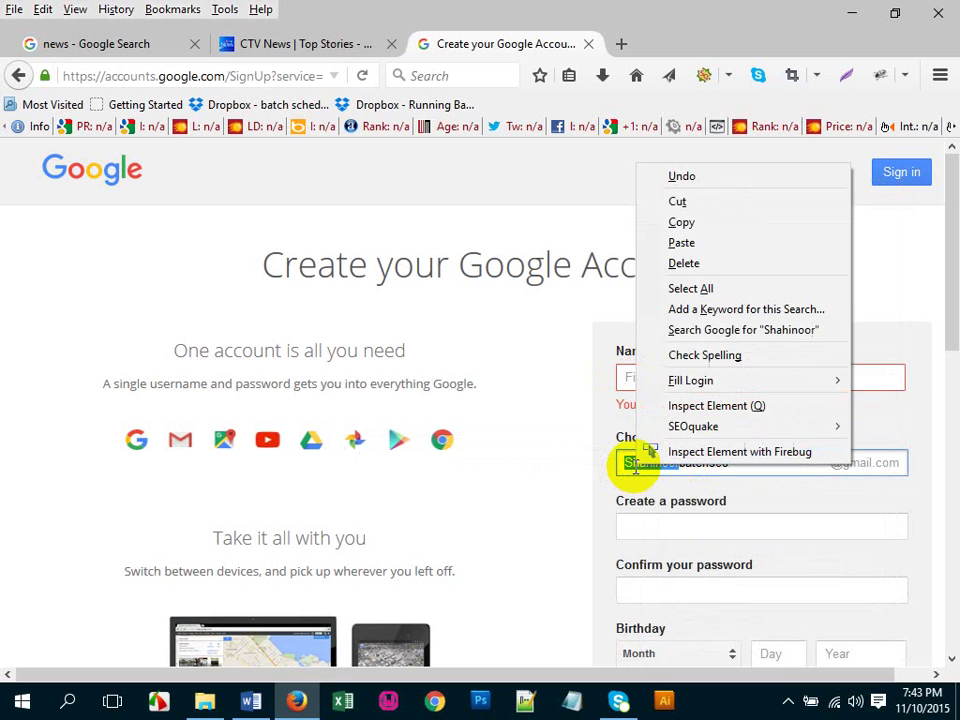
left_click(699, 223)
left_click(654, 382)
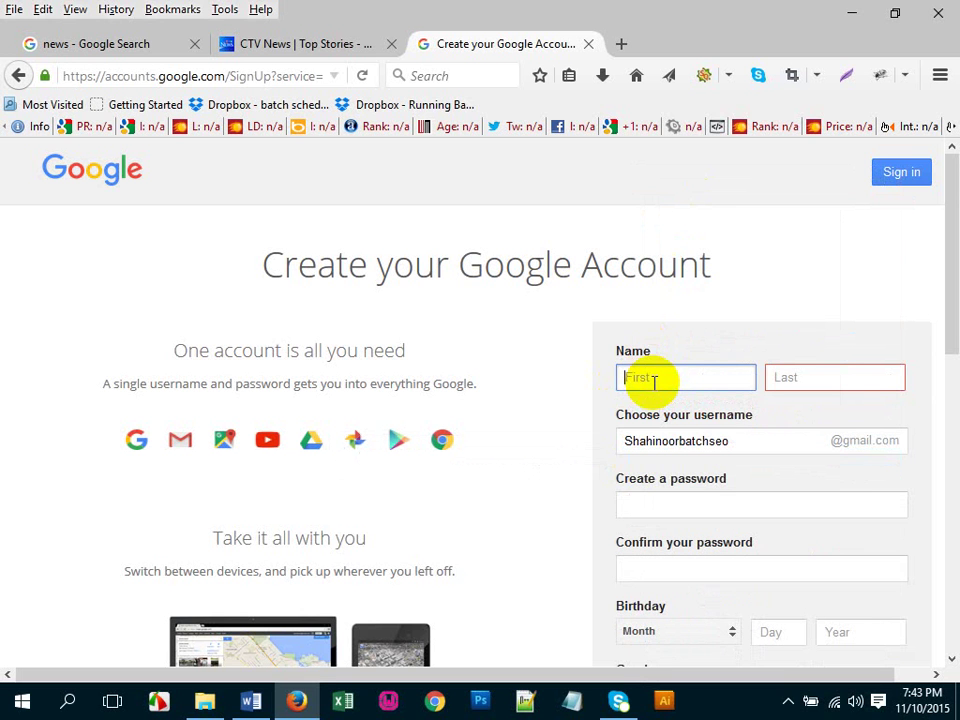
key("ctrl+v")
left_click(798, 378)
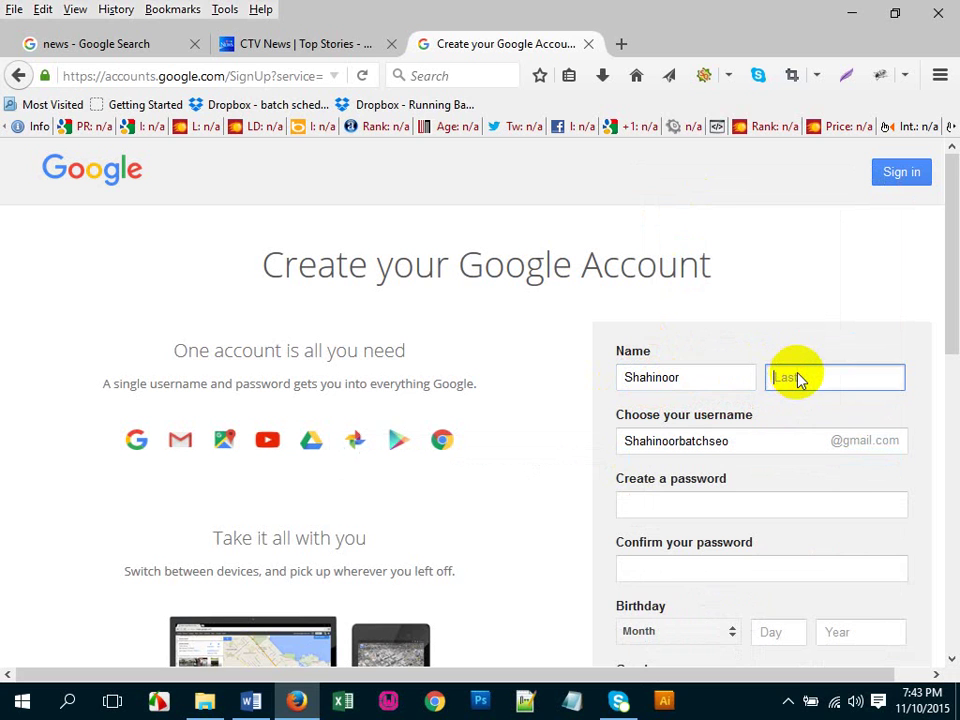
type("Batc")
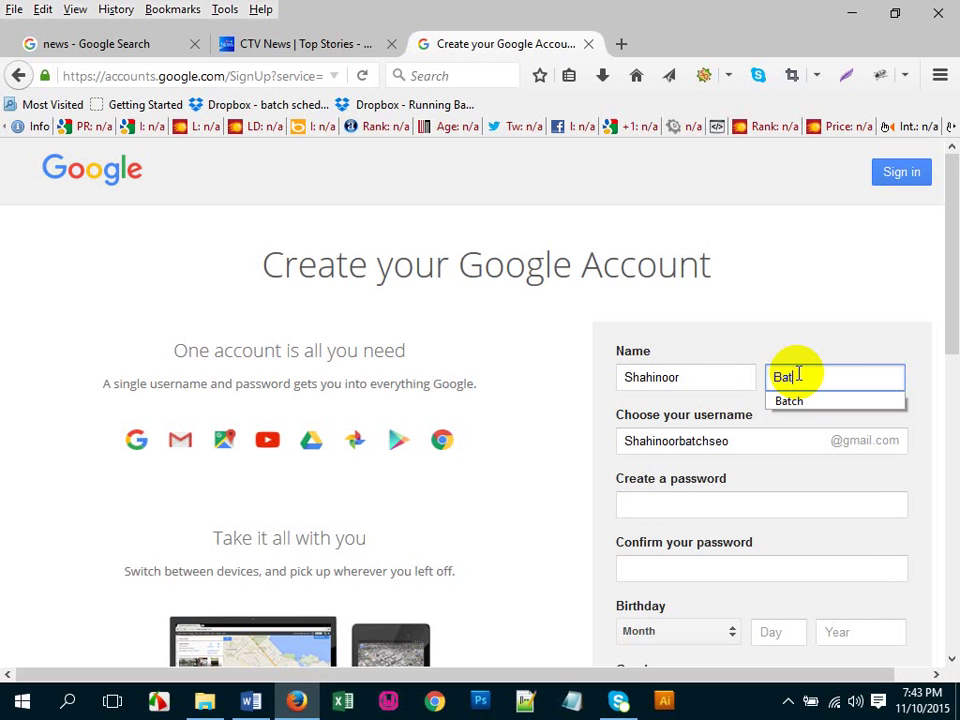
type("h")
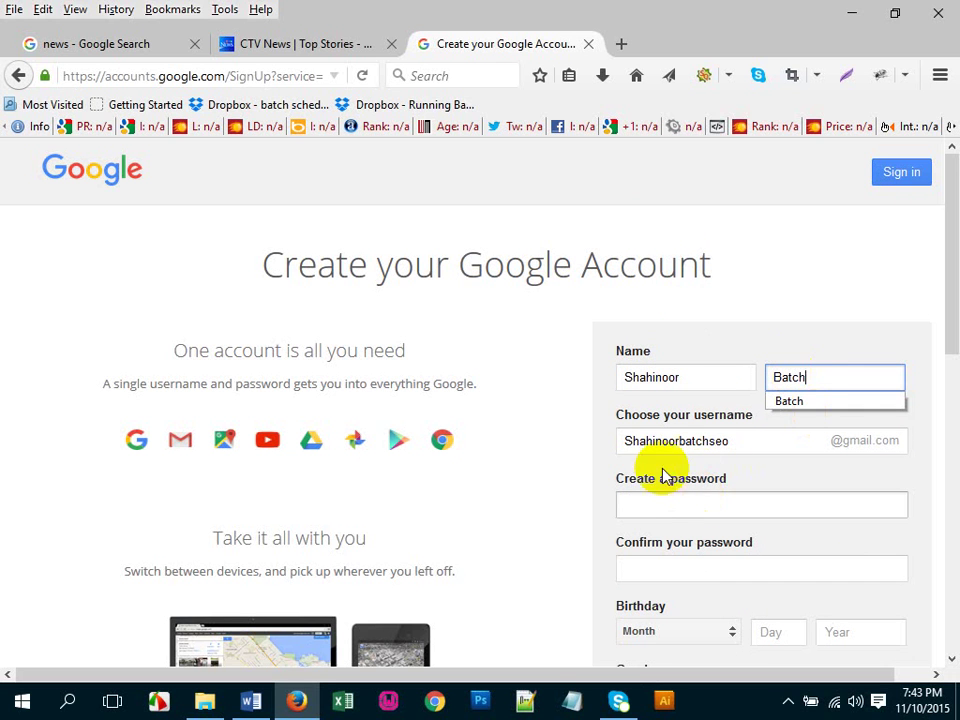
left_click(638, 440)
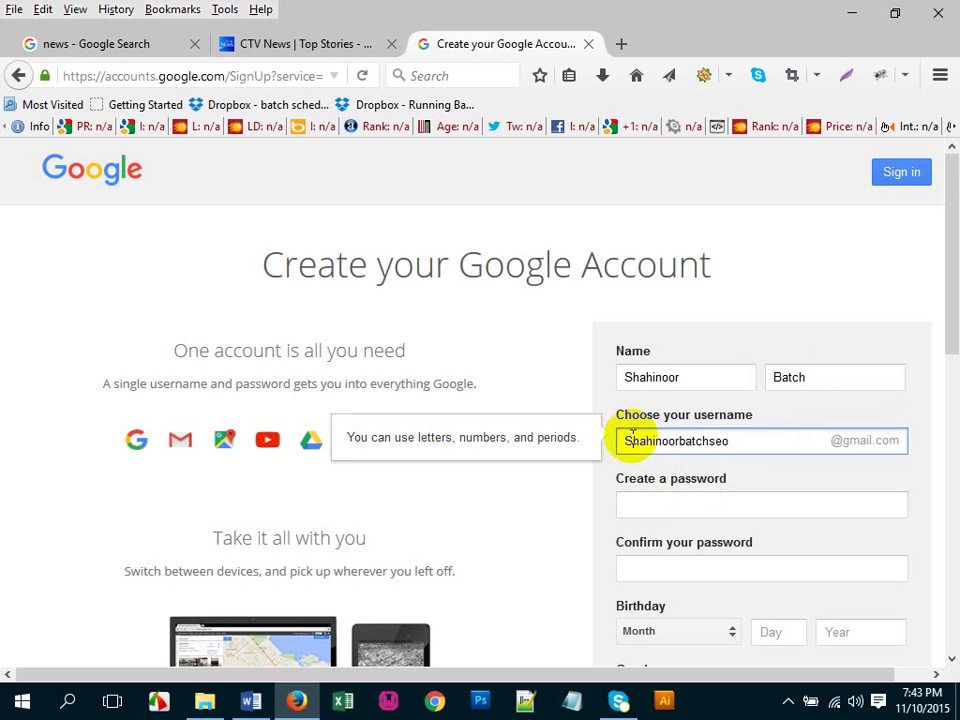
left_click(633, 440)
key("BackSpace")
Step: Finish the lowercase username and enter the account password
type("s")
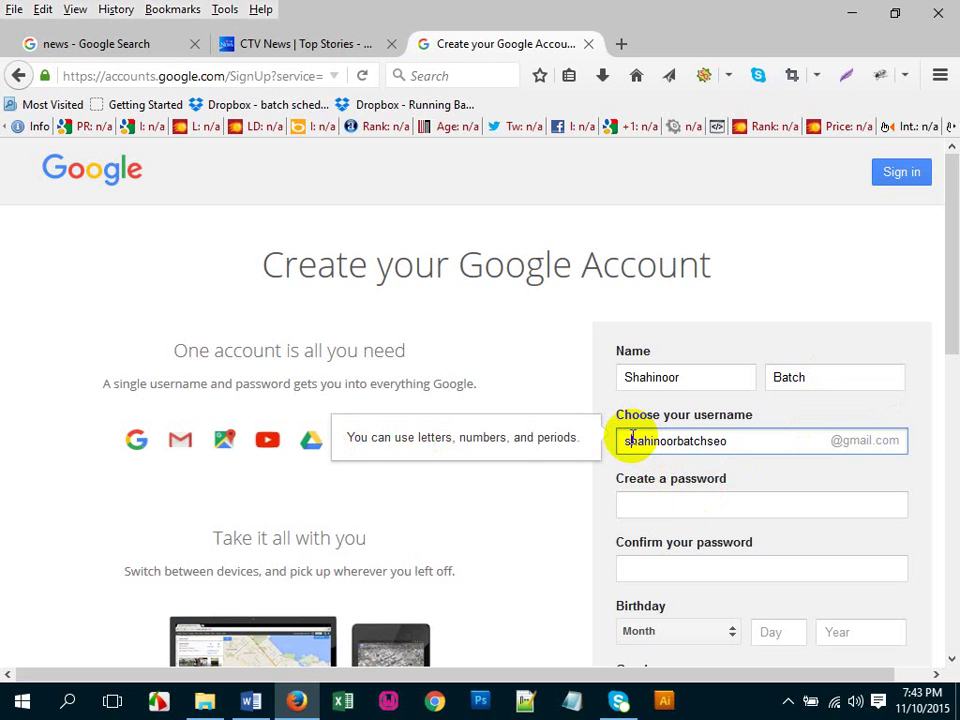
left_click(693, 508)
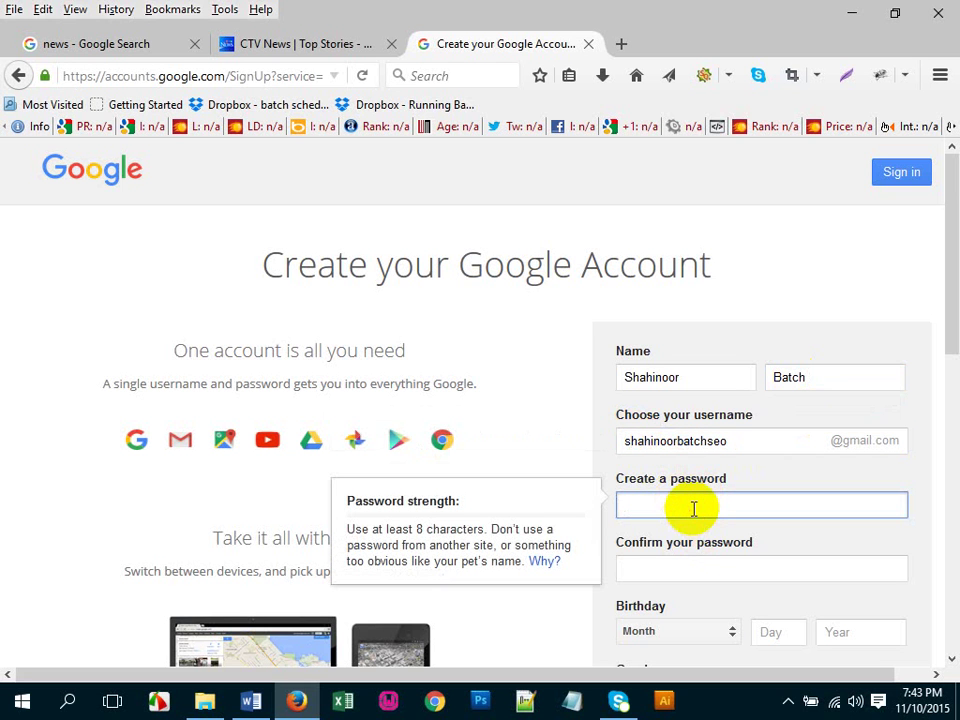
type("•••••")
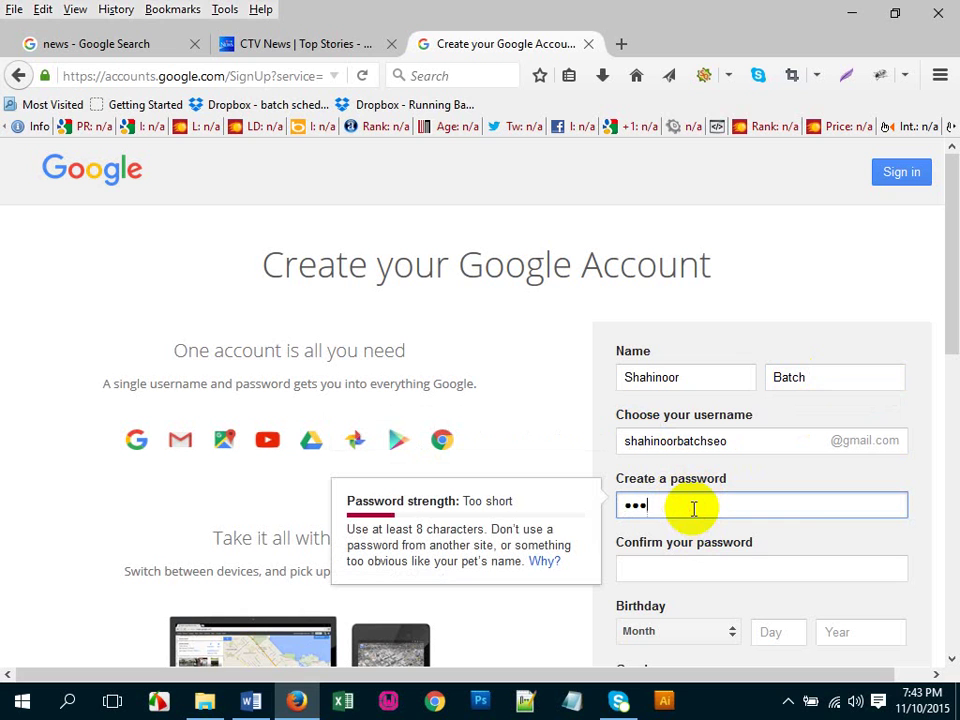
type("•••")
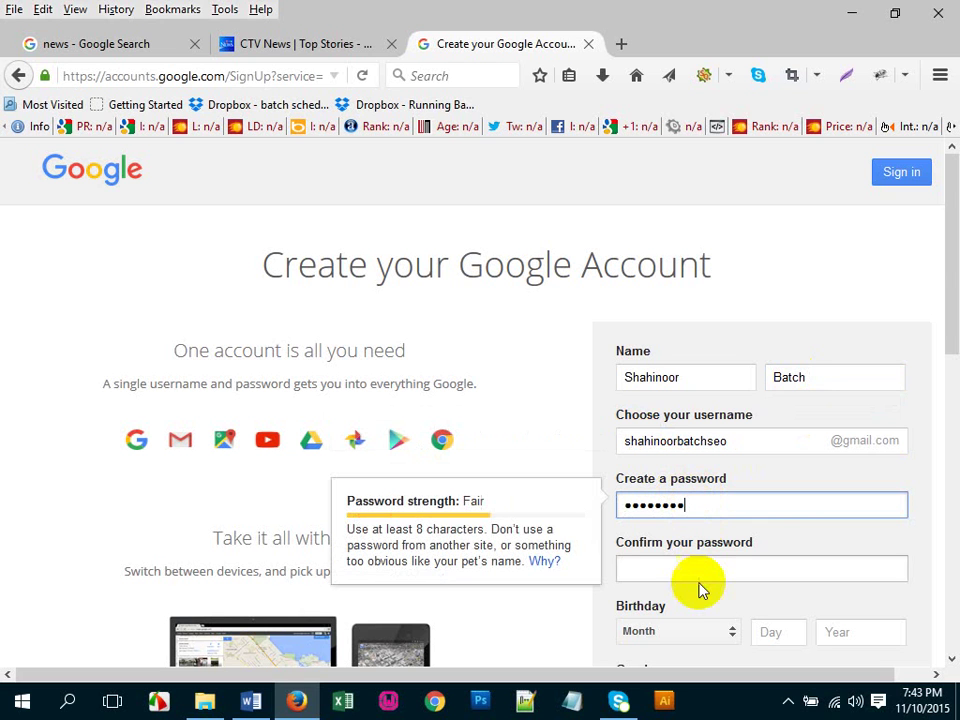
left_click(699, 570)
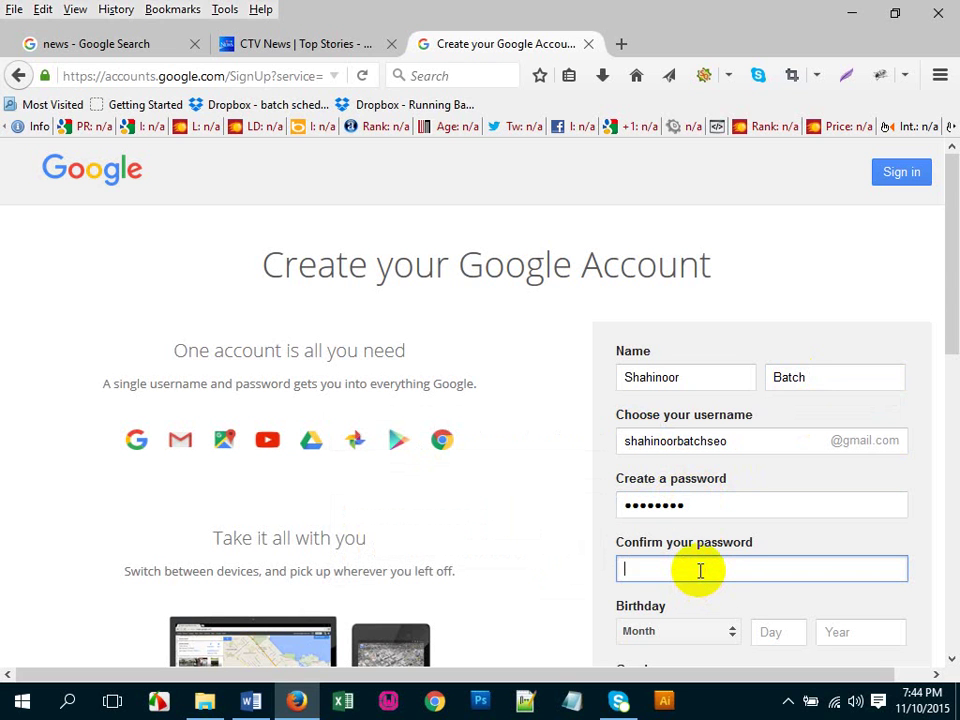
type("••••••••")
Step: Set the birthday to April 01 1990
scroll(700, 568, "down", 2)
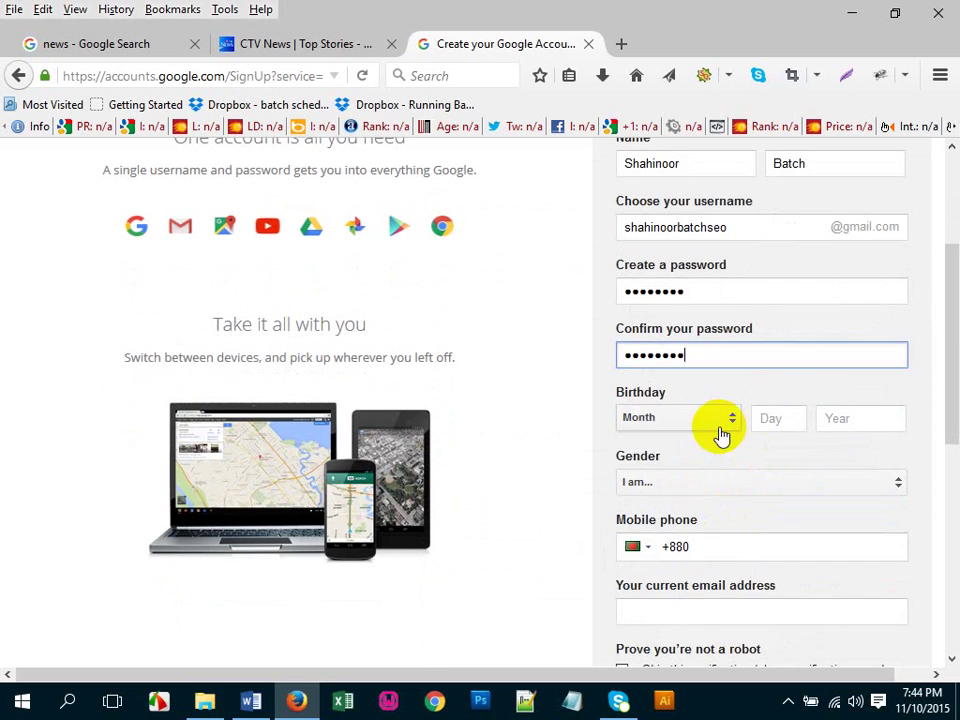
left_click(722, 433)
left_click(679, 465)
left_click(789, 418)
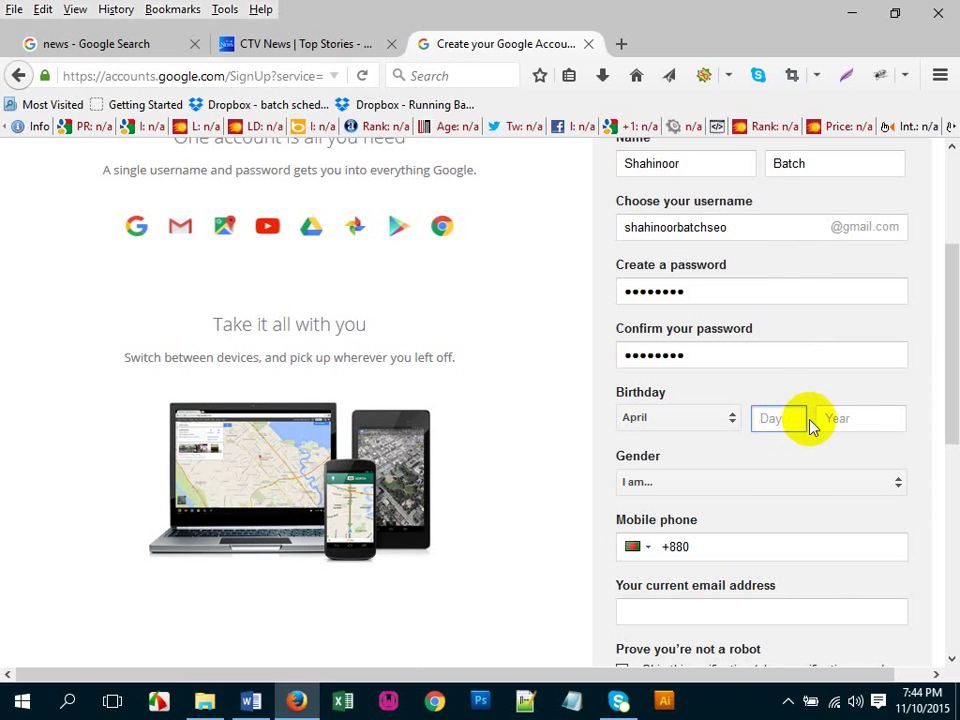
type("01")
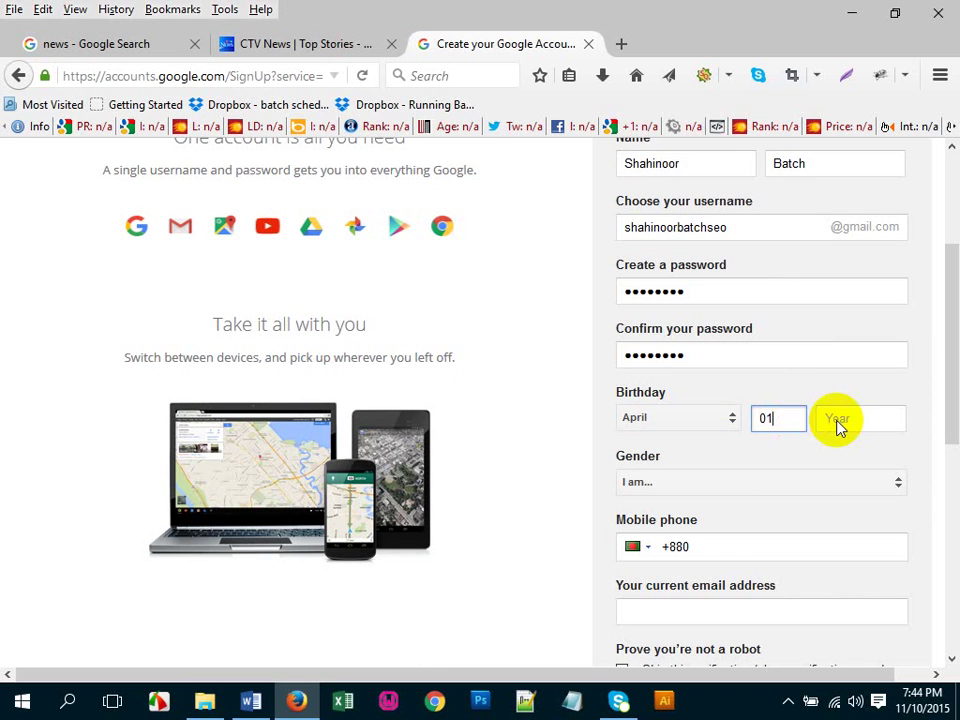
left_click(842, 425)
type("199")
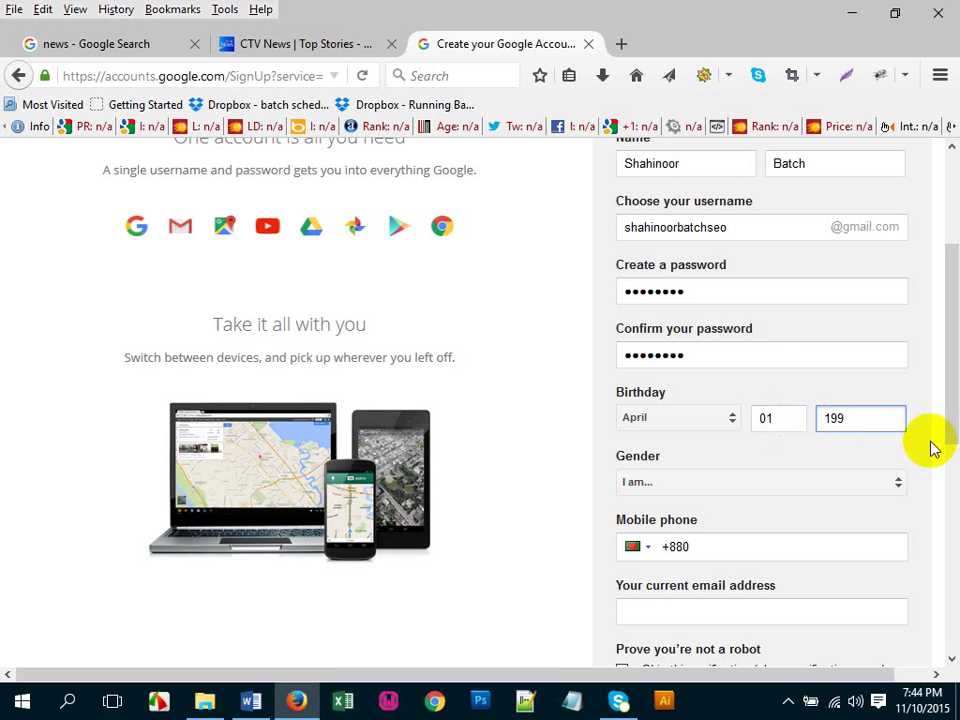
type("0")
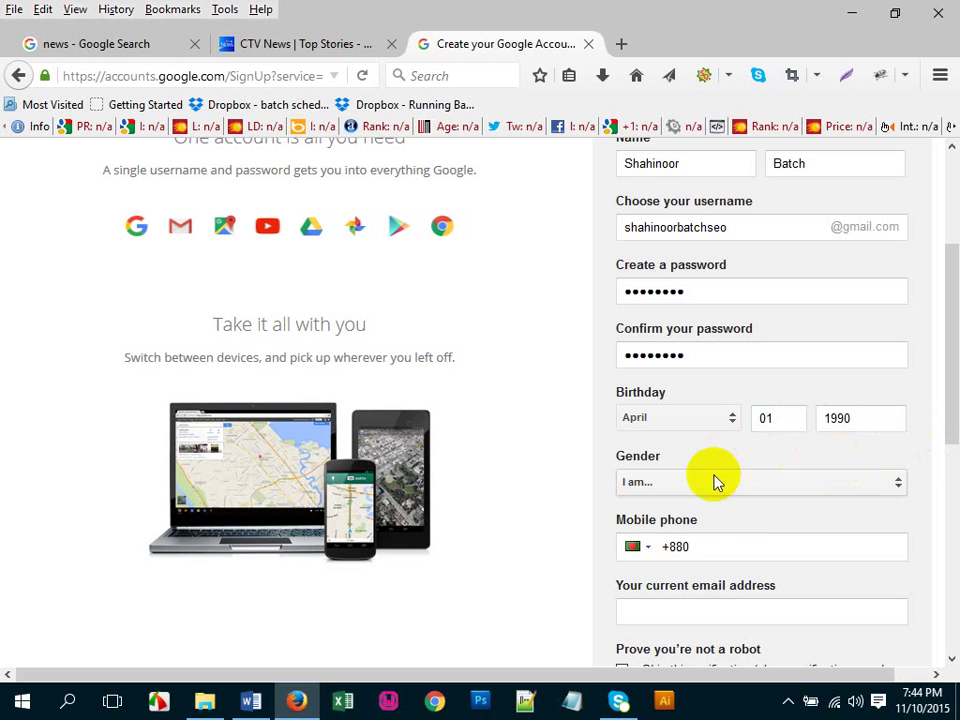
Step: Choose Female as gender and enter the mobile phone number
left_click(712, 483)
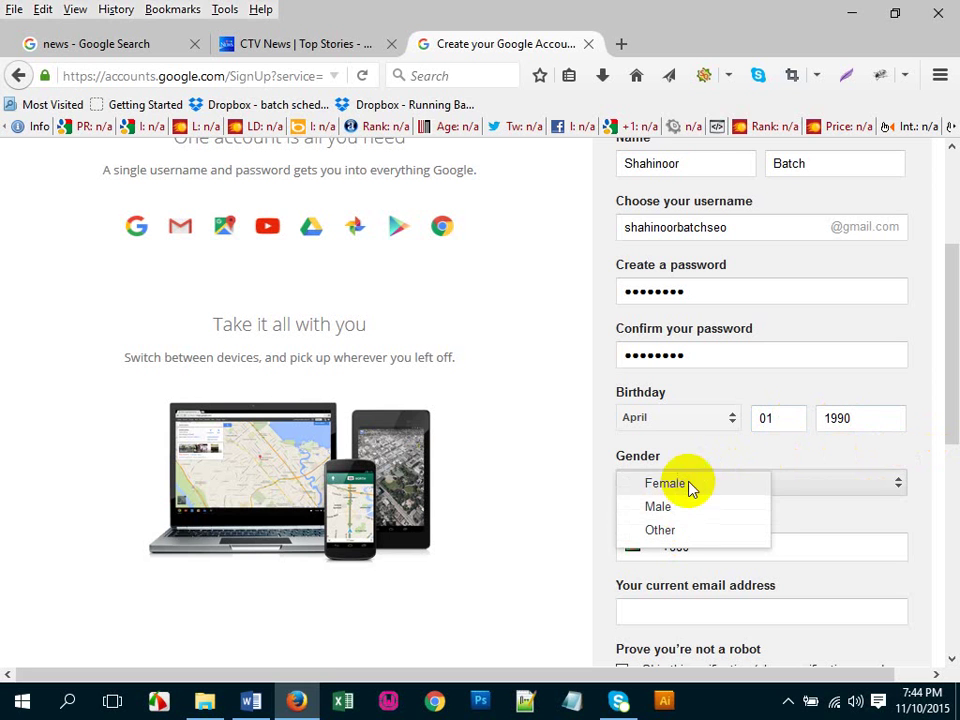
left_click(690, 485)
left_click(700, 542)
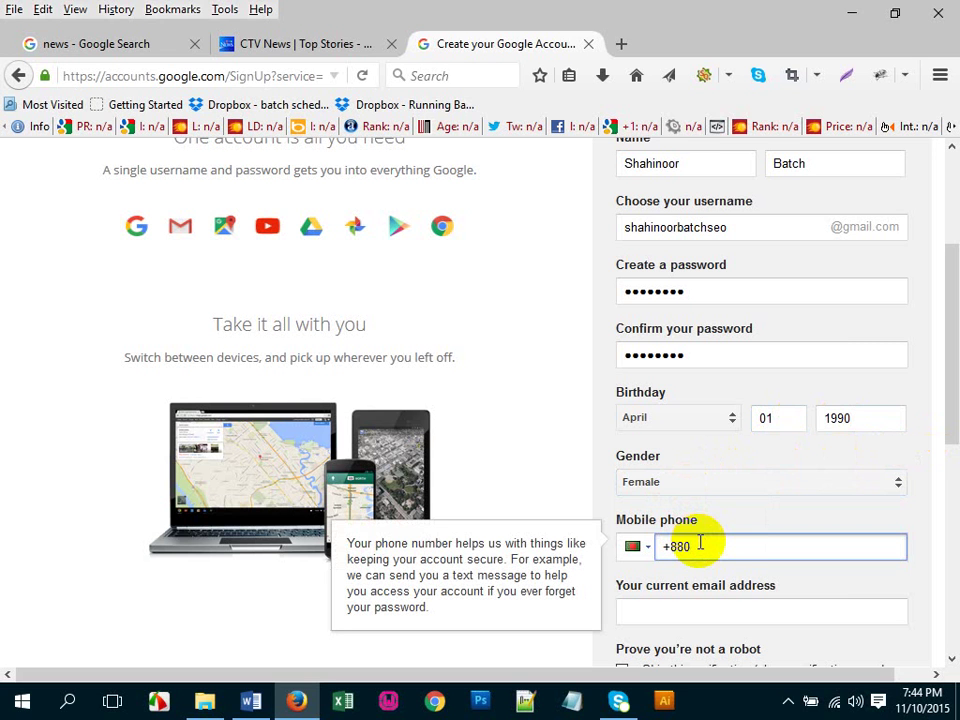
left_click(713, 546)
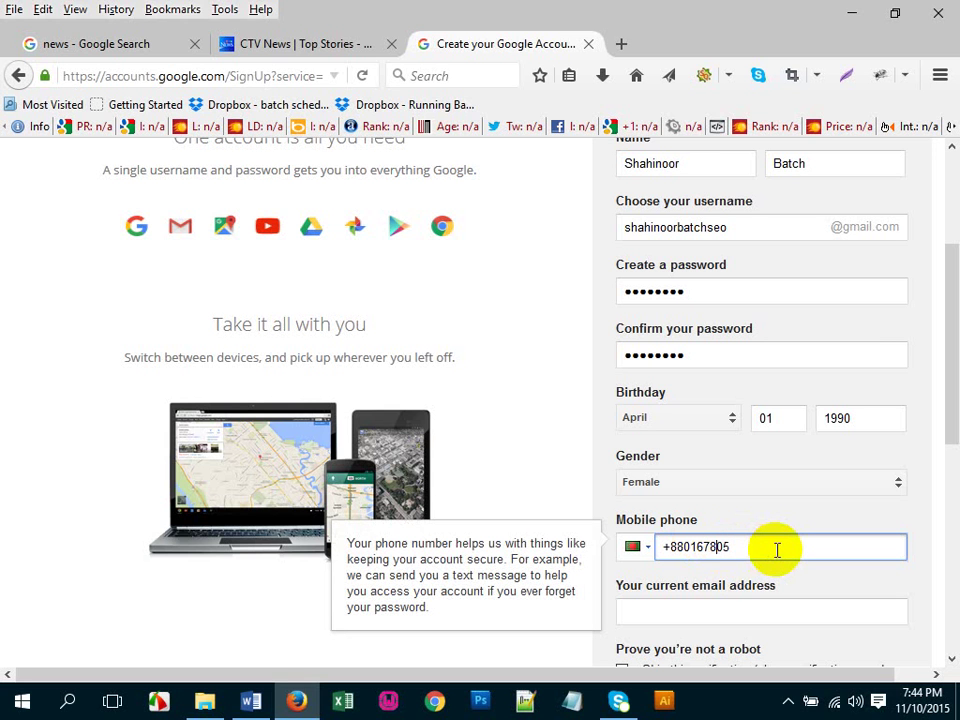
key("BackSpace")
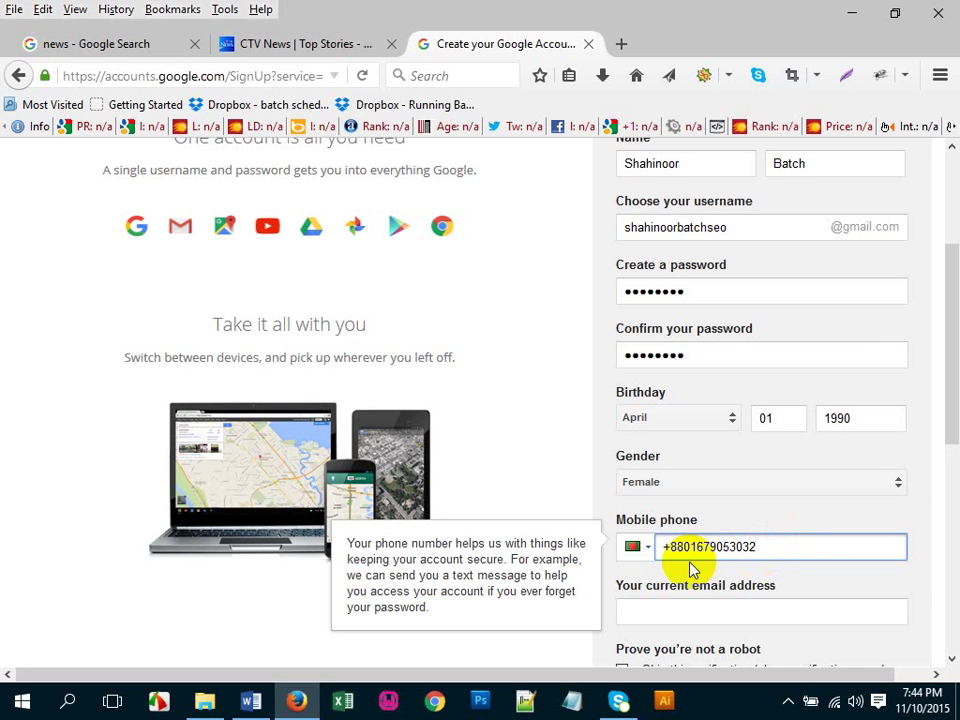
Step: Skip the robot verification and accept the Terms of Service and Privacy Policy
left_click(701, 610)
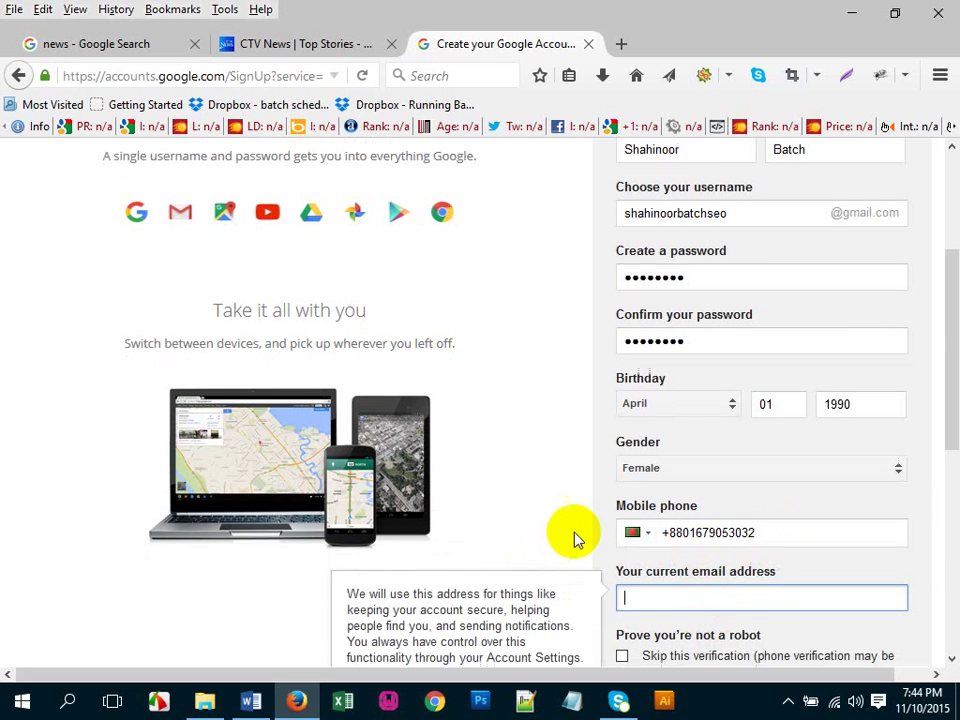
scroll(610, 470, "down", 3)
left_click(623, 351)
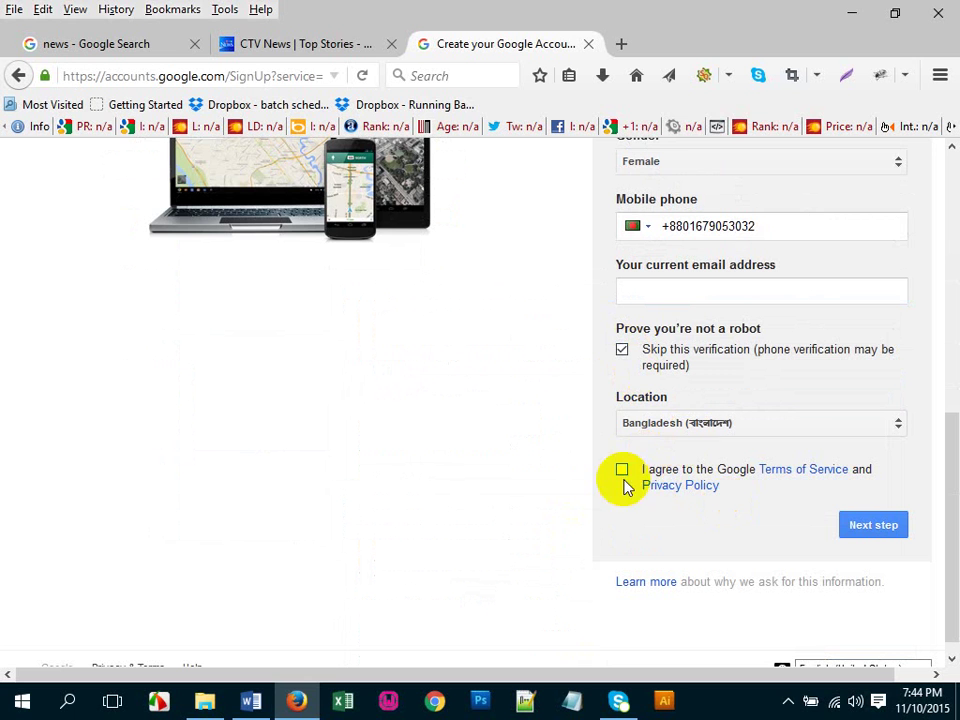
left_click(622, 470)
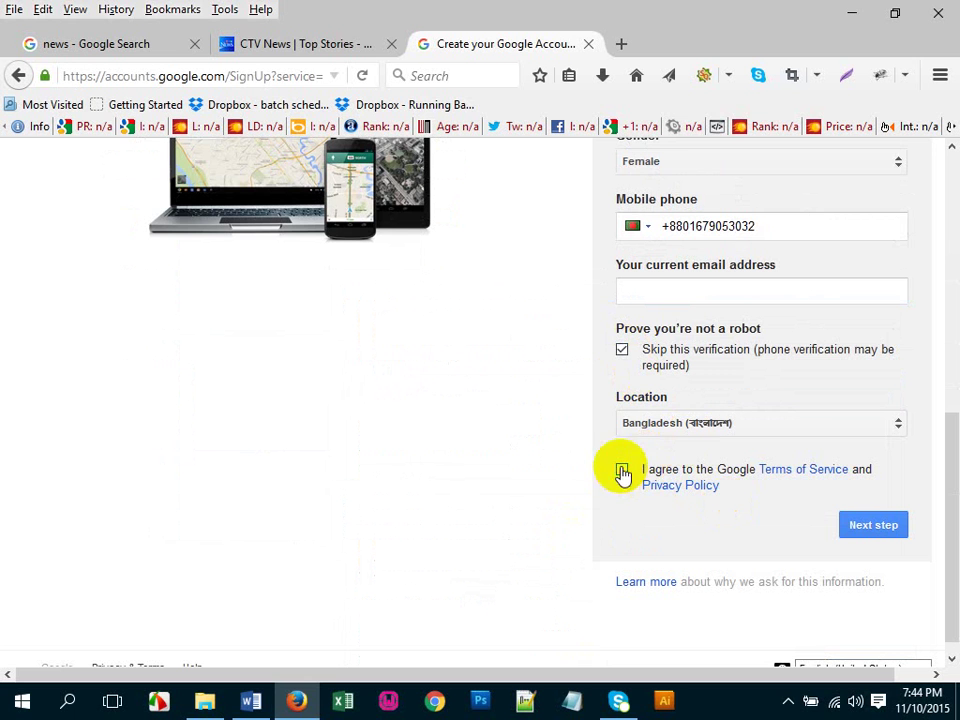
Step: Submit the sign-up form and verify the account with the SMS verification code
left_click(864, 531)
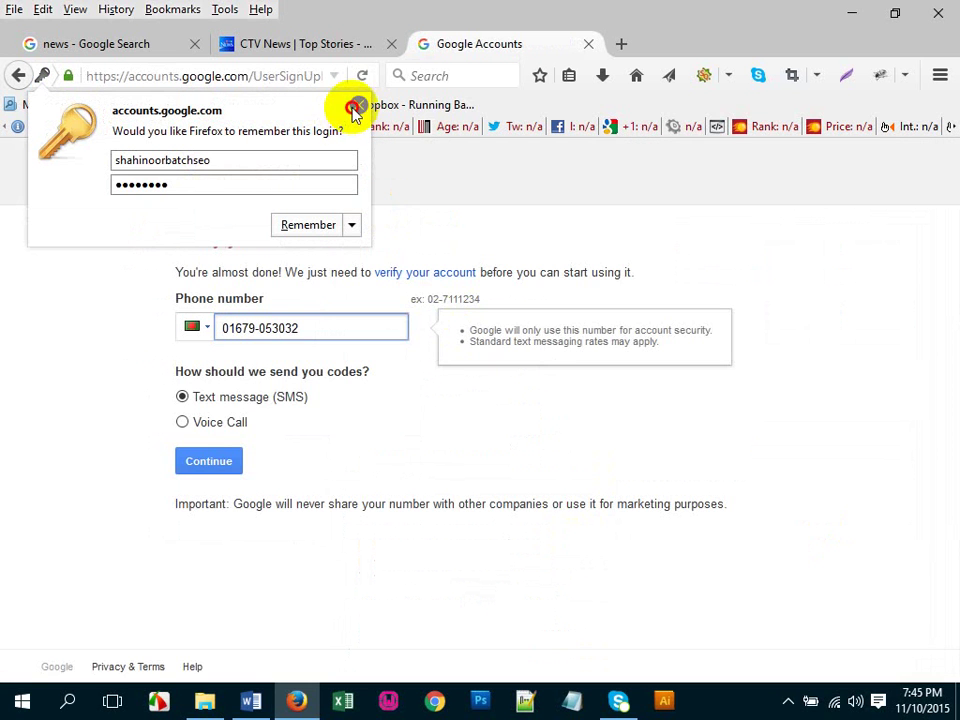
left_click(355, 110)
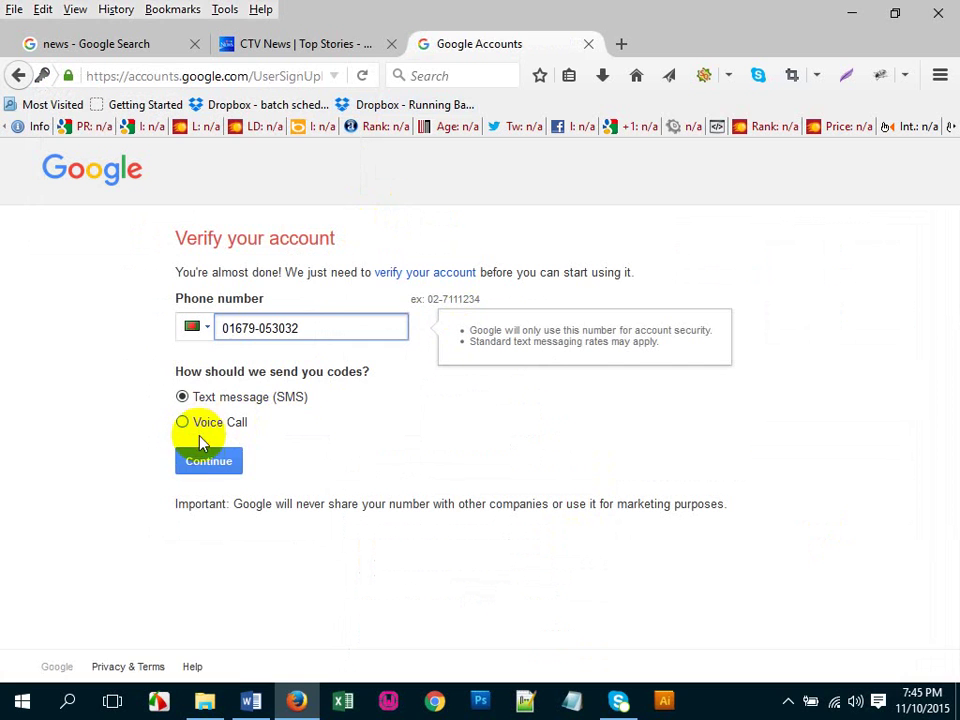
left_click(198, 462)
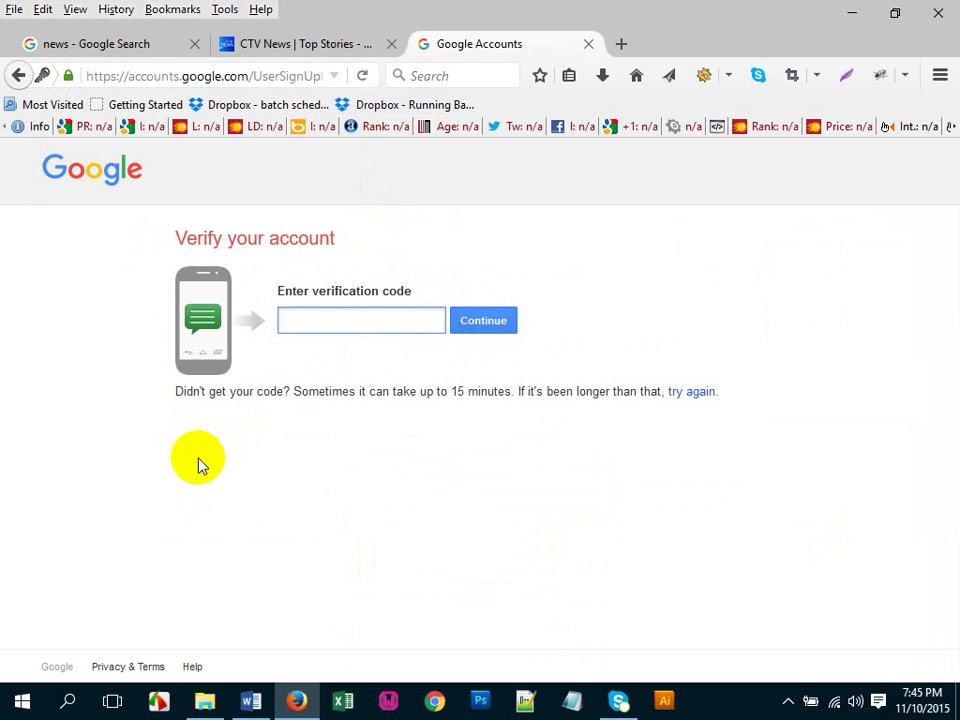
left_click(338, 329)
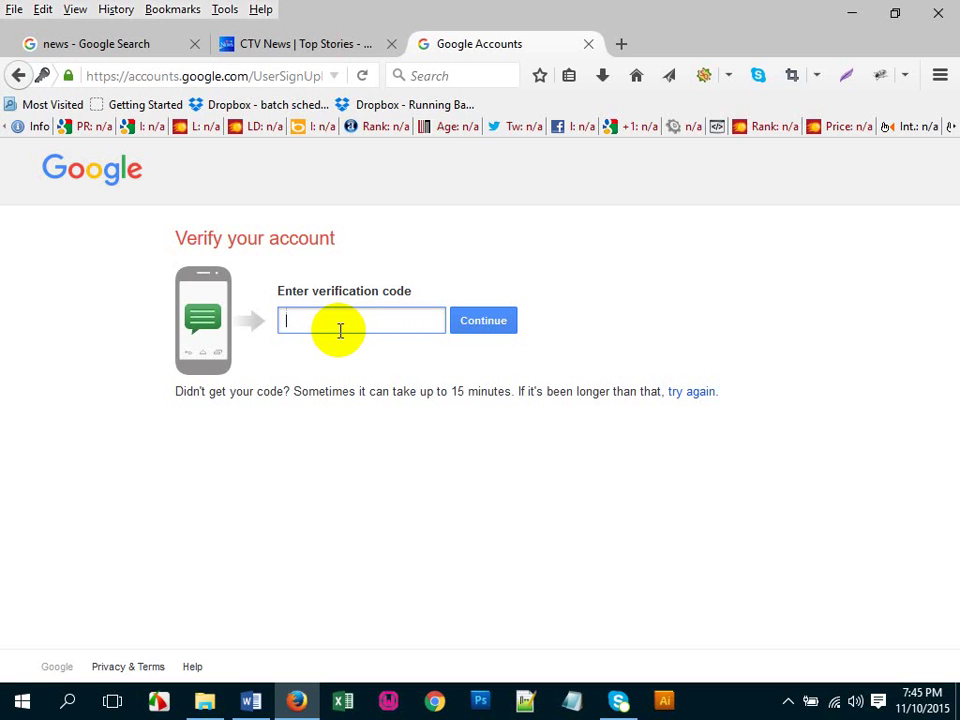
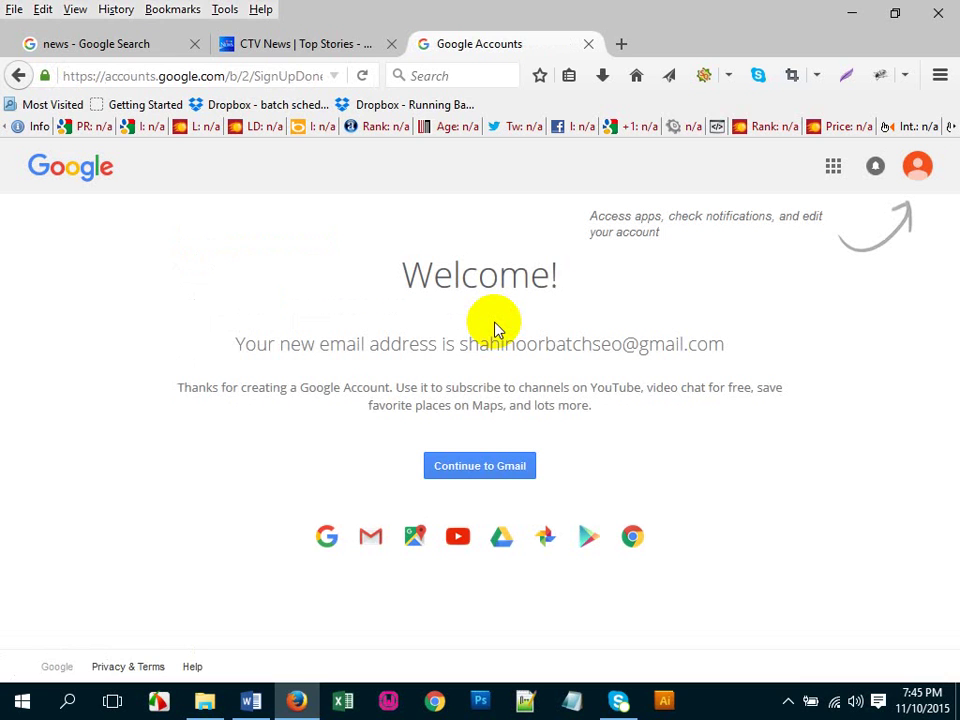
Step: Continue to the new Gmail inbox and copy the account's email address
left_click(488, 474)
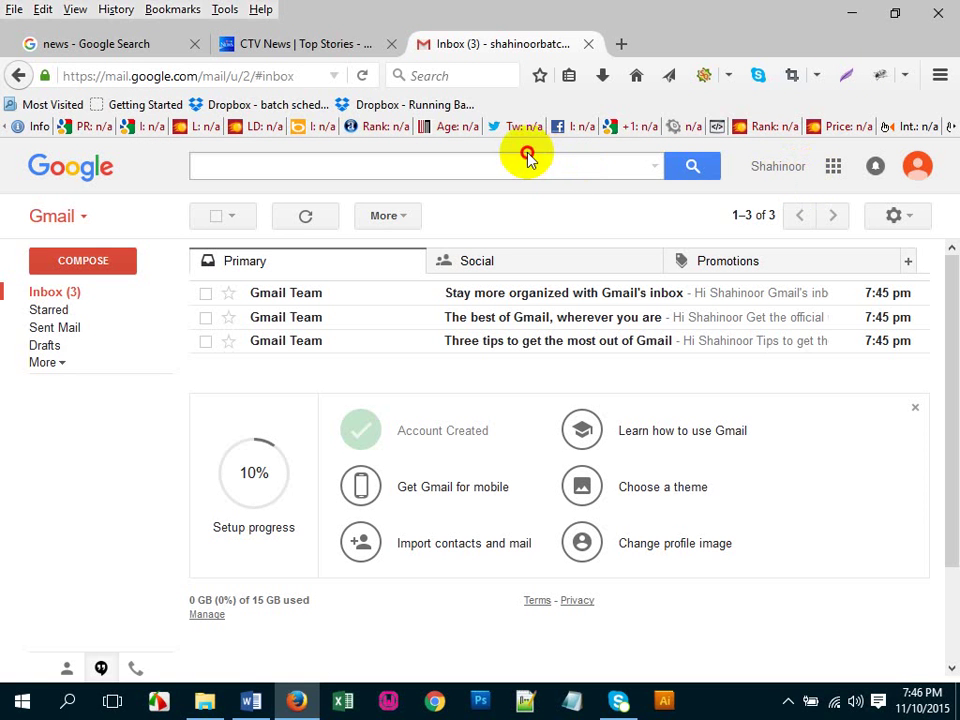
left_click(527, 158)
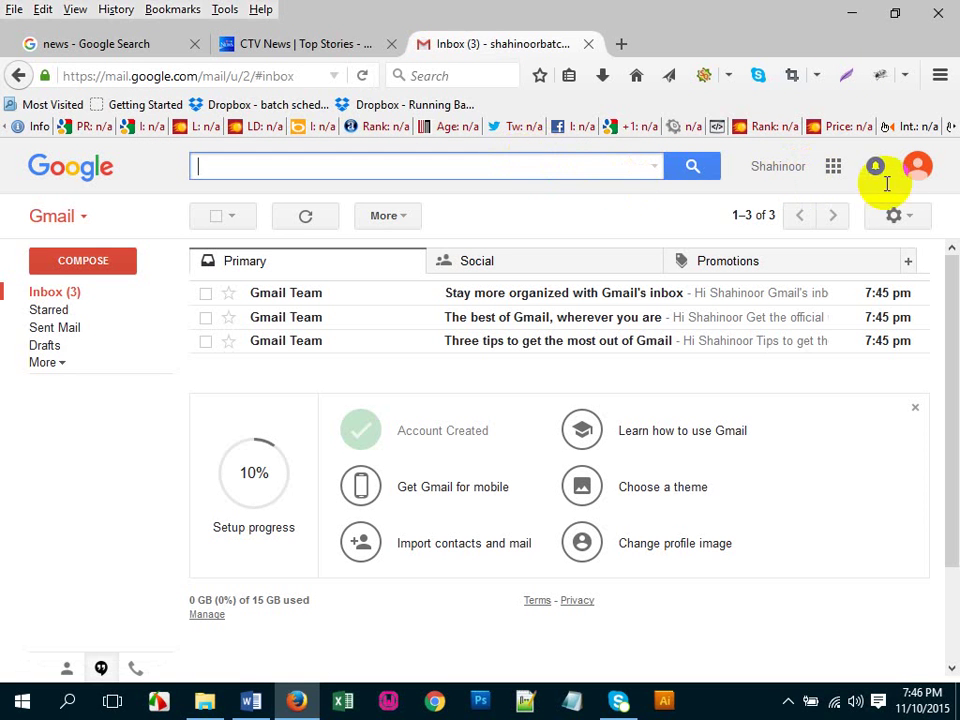
left_click(917, 170)
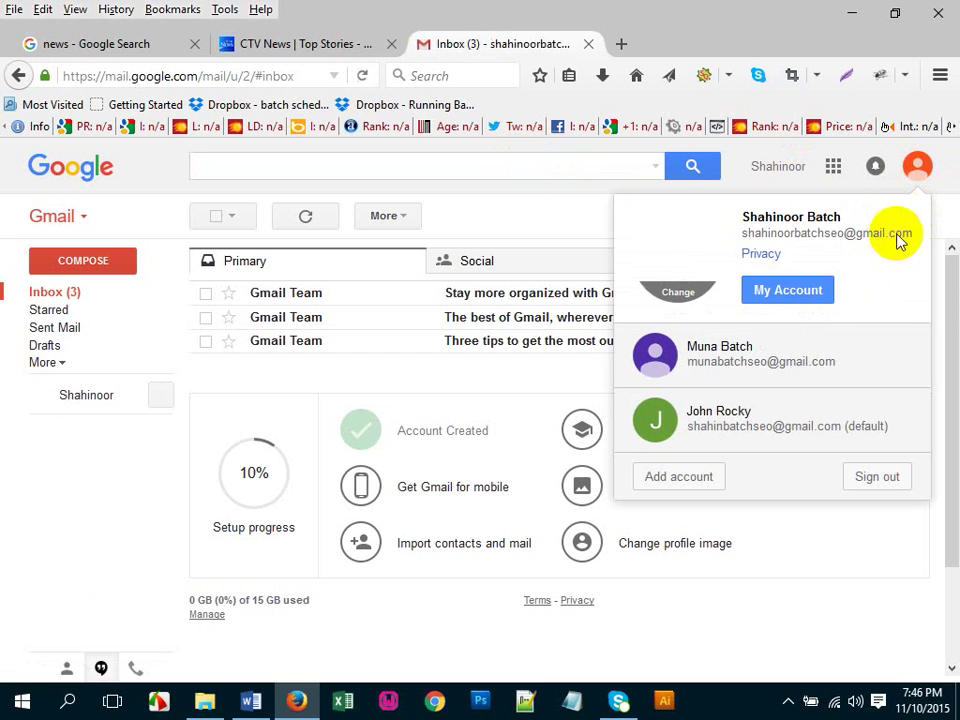
left_click_drag(918, 234, 744, 232)
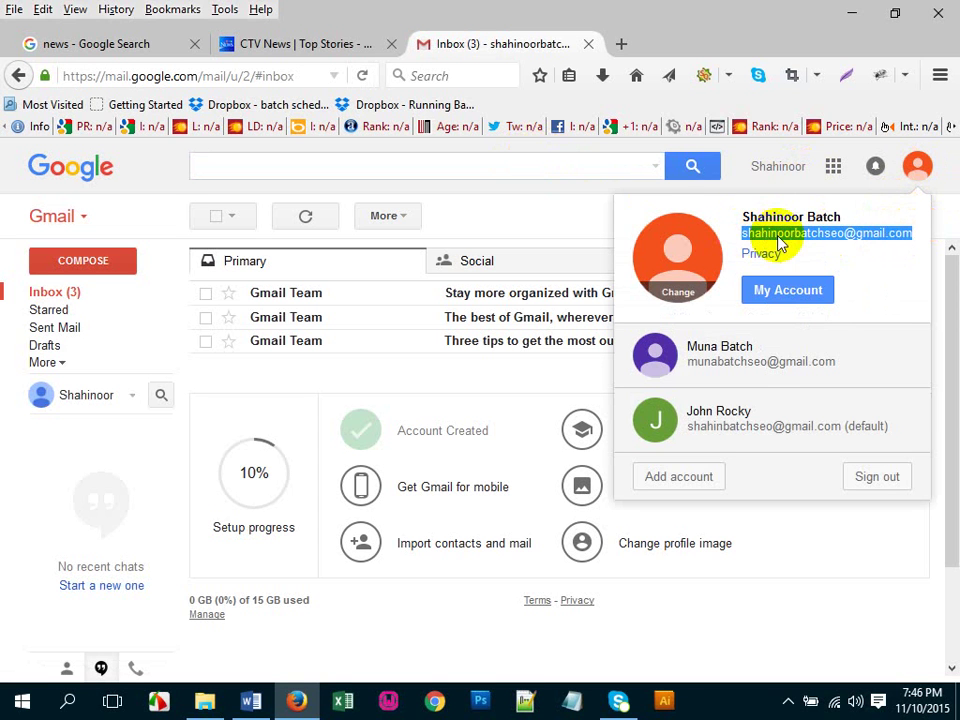
right_click(780, 244)
left_click(796, 255)
right_click(788, 238)
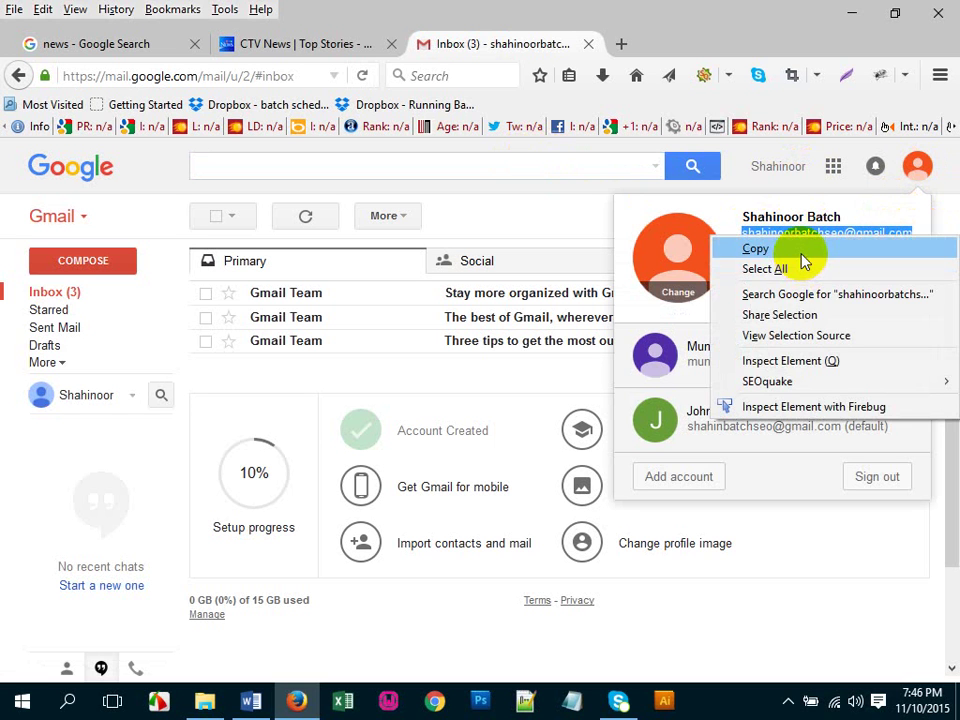
left_click(806, 252)
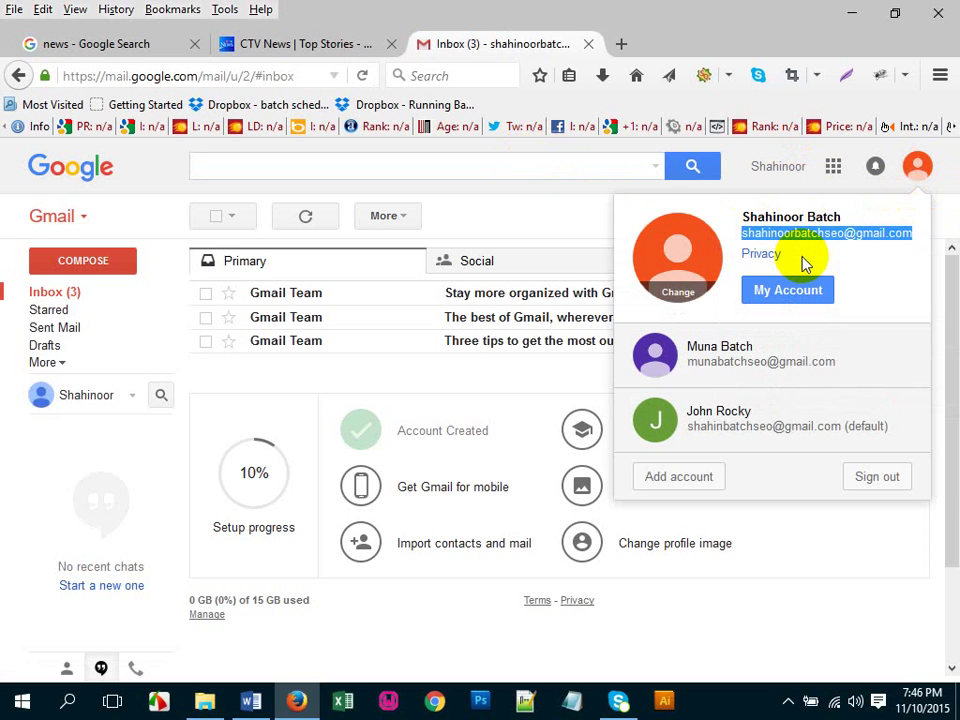
left_click(834, 553)
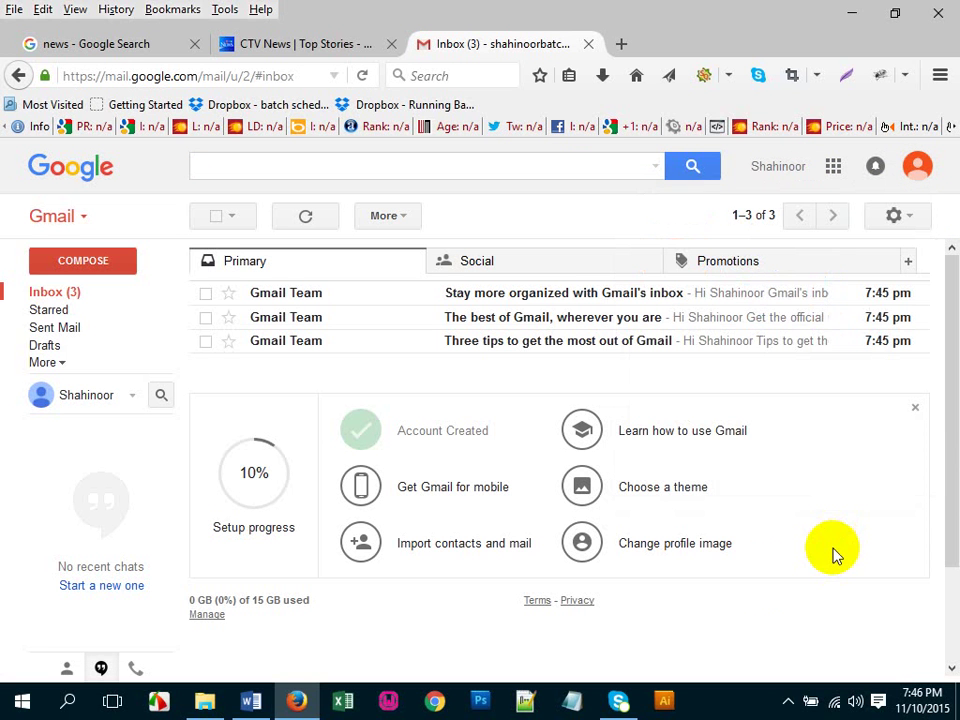
Step: Paste the new Gmail address as the Mail ID and remove the blank line under Website/url
left_click(251, 700)
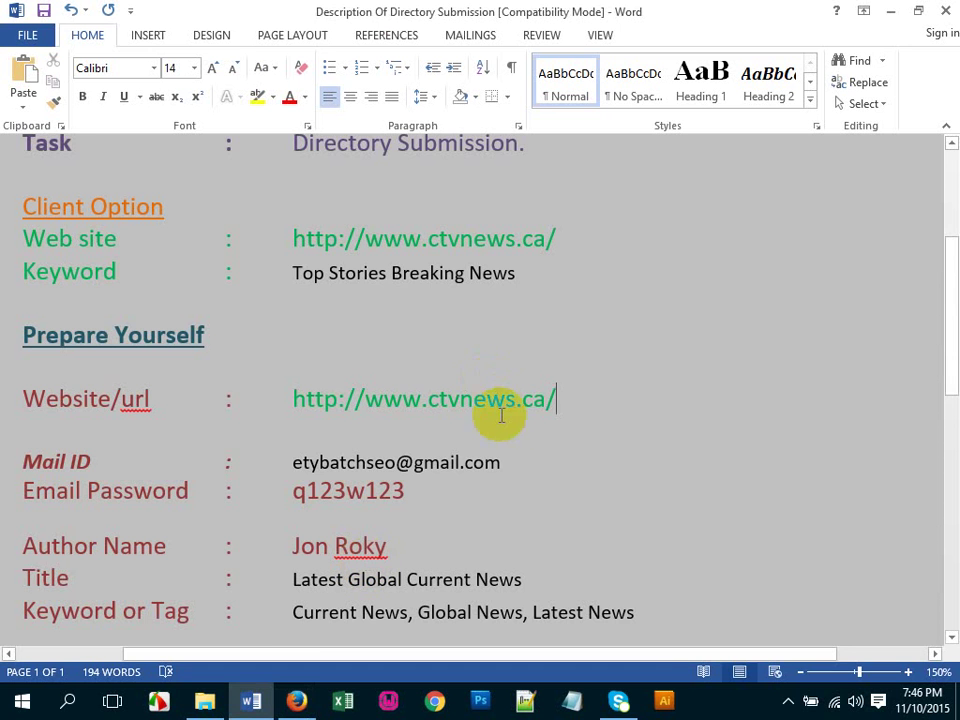
scroll(515, 405, "down", 1)
double_click(441, 394)
right_click(345, 395)
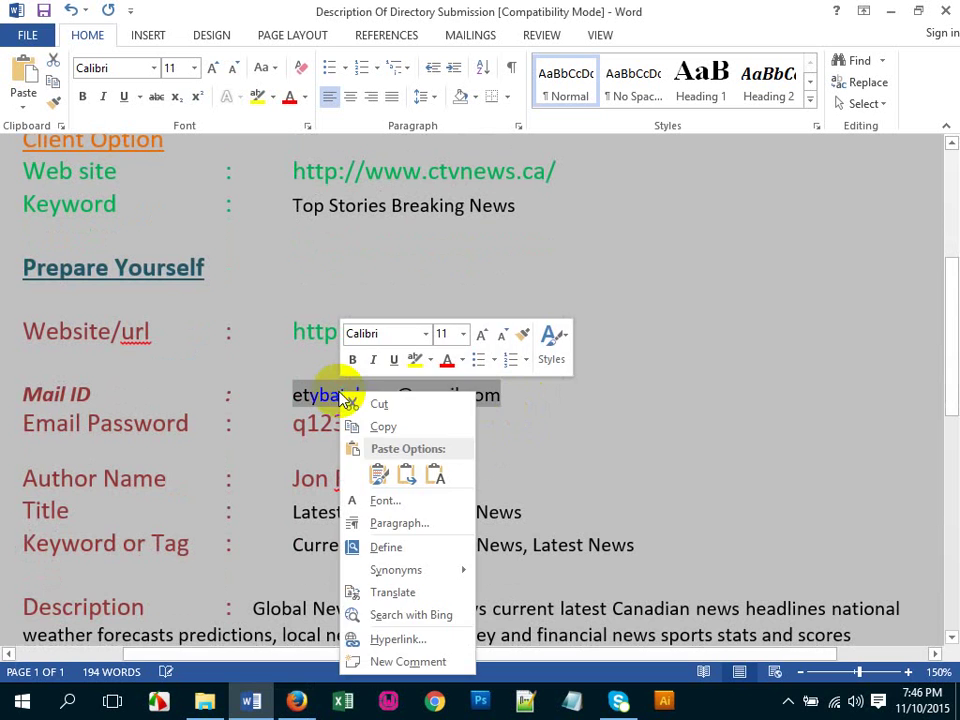
left_click(377, 477)
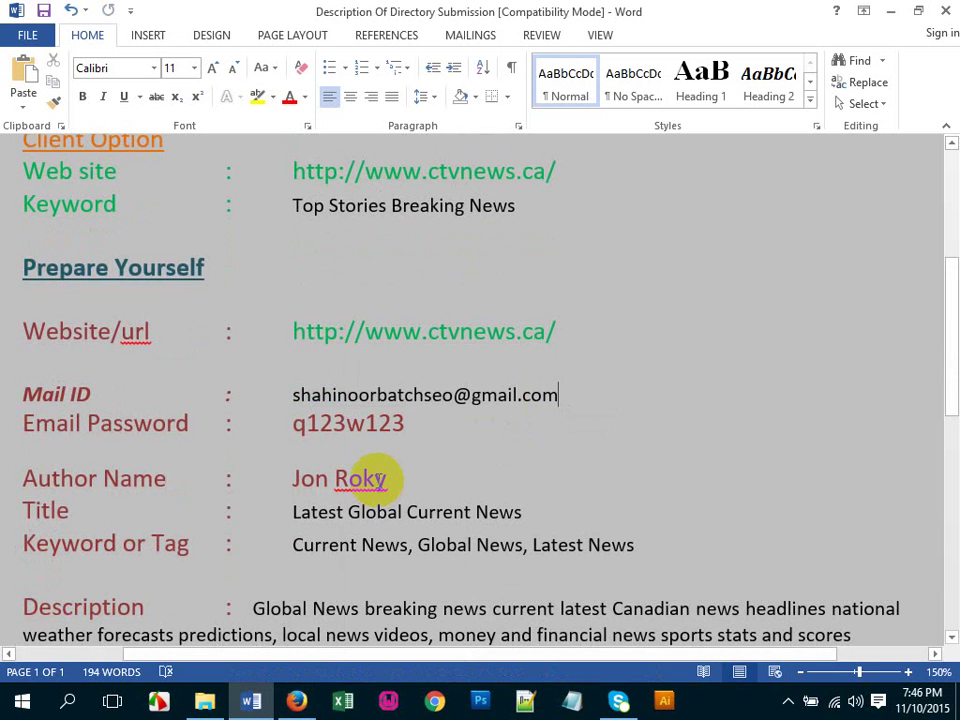
left_click(30, 360)
key("BackSpace")
Step: Review the password, author name and Title lines, then select the keyword Top Stories Breaking News
left_click(456, 392)
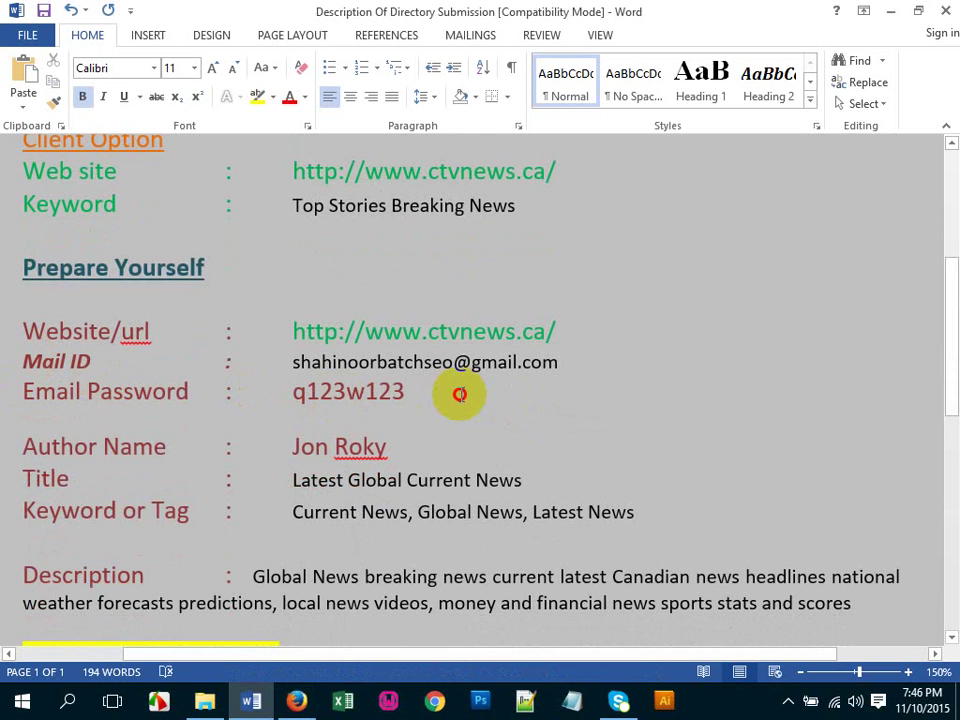
scroll(300, 410, "down", 1)
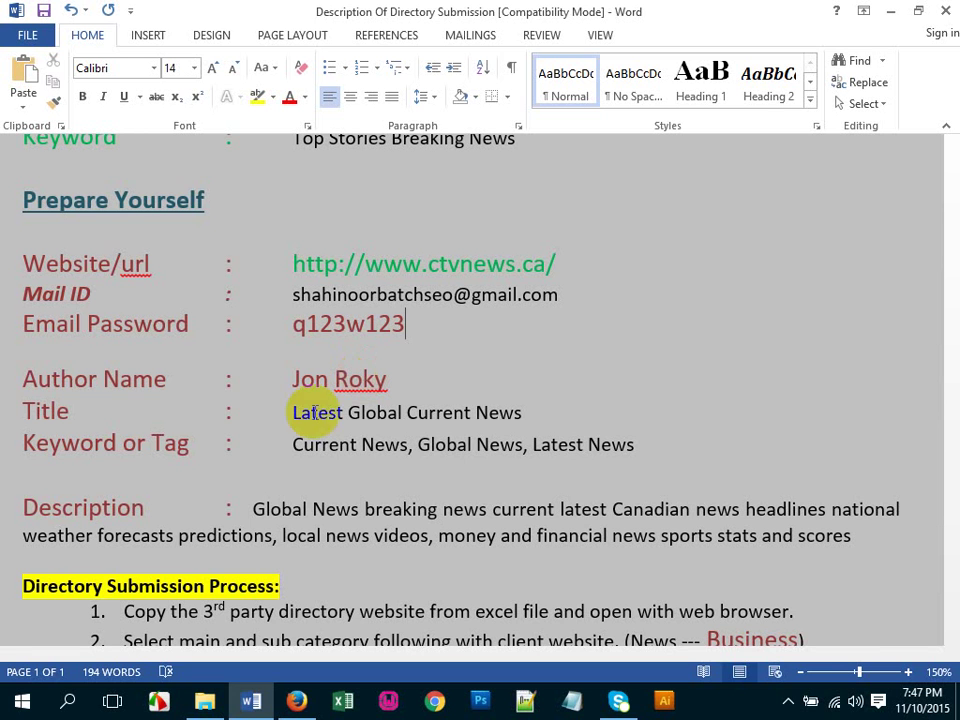
left_click(350, 378)
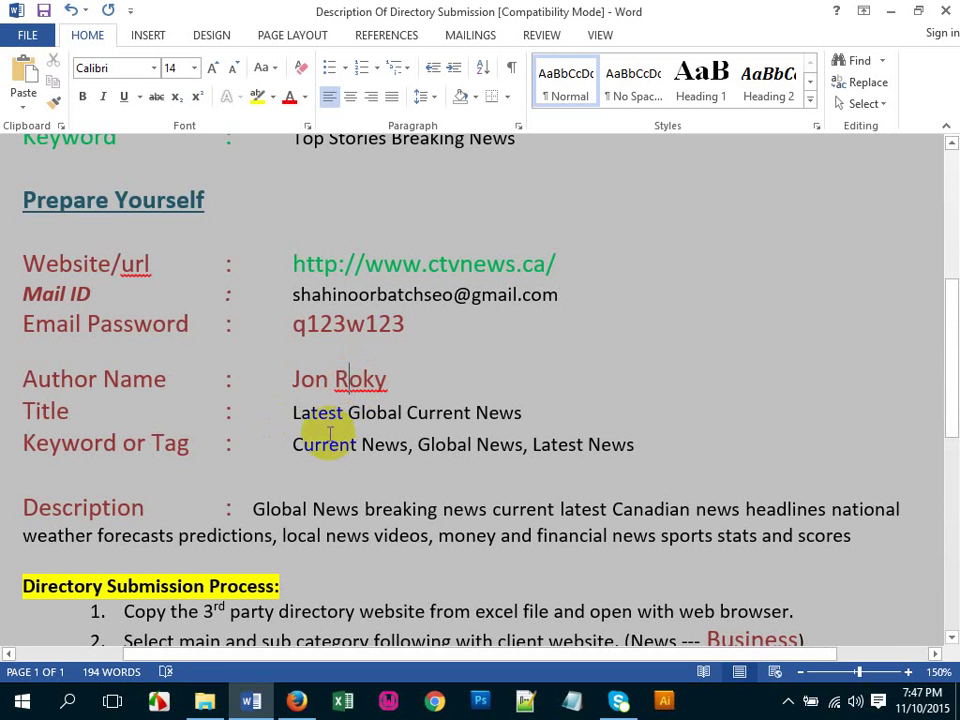
scroll(321, 429, "down", 1)
left_click(330, 345)
scroll(641, 345, "up", 5)
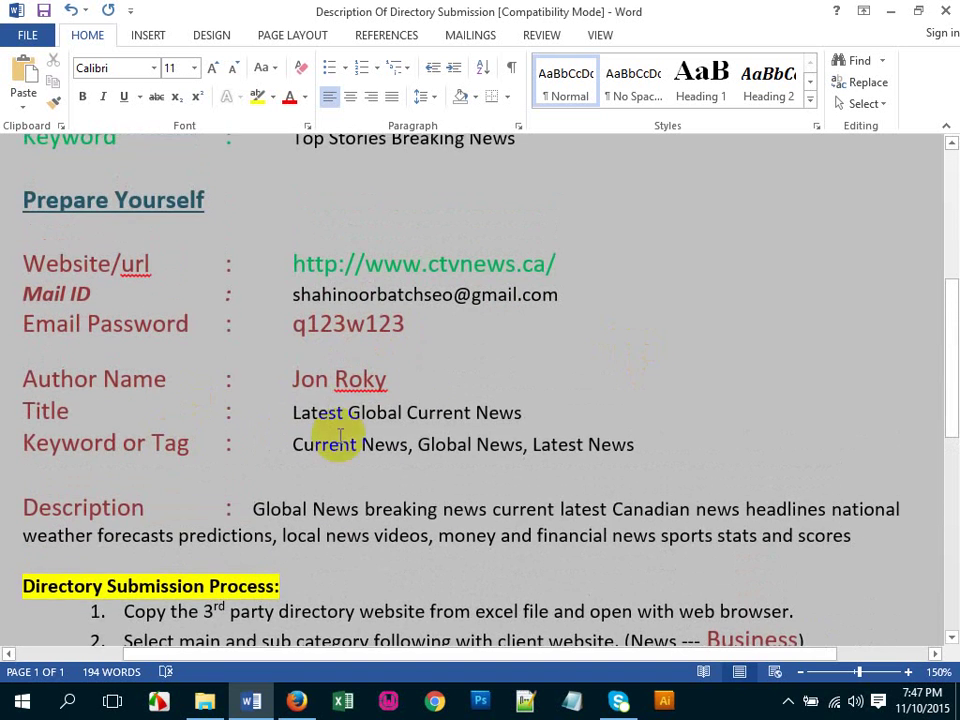
scroll(506, 416, "down", 1)
left_click_drag(538, 414, 304, 398)
Step: Replace the Title 'Latest Global Current News' with the copied keyword text
right_click(304, 398)
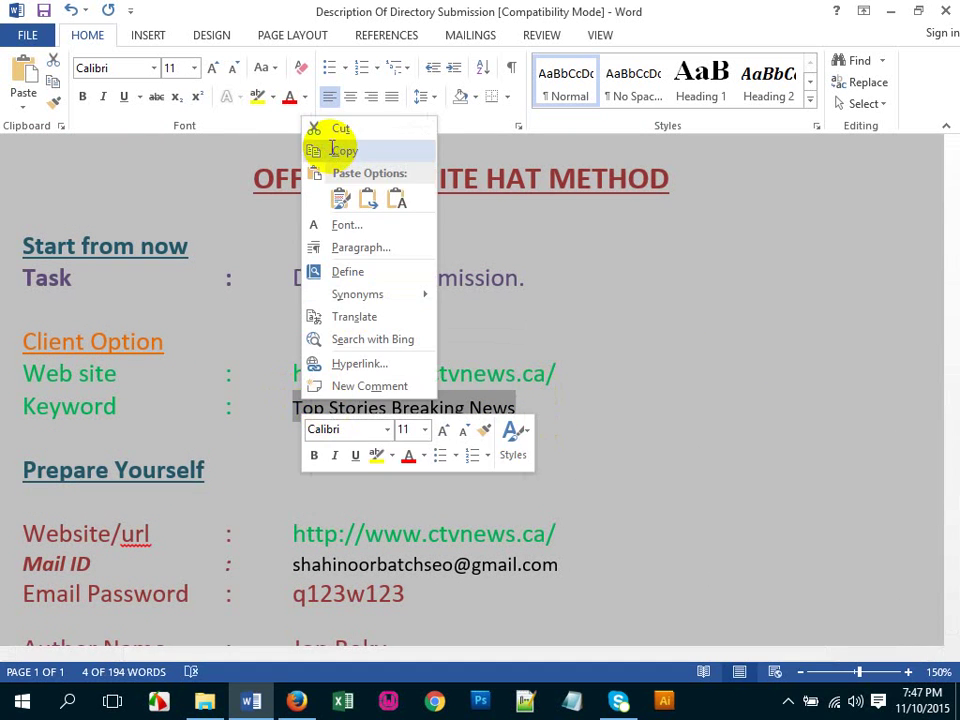
left_click(338, 152)
scroll(407, 396, "down", 5)
left_click_drag(530, 209, 291, 213)
right_click(295, 214)
left_click(337, 303)
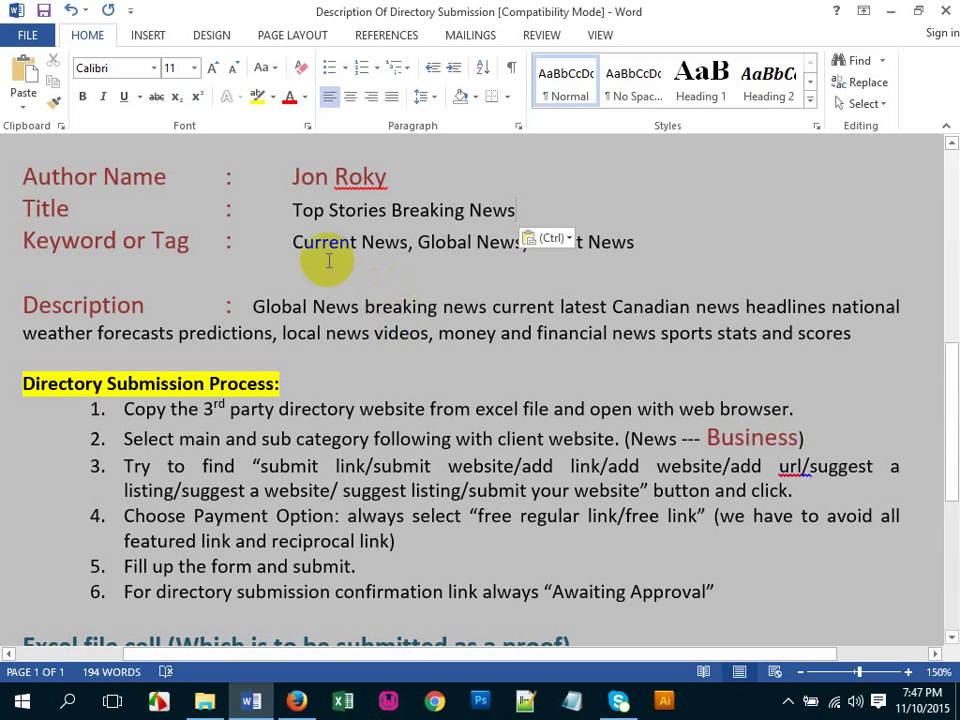
Step: Copy 'Breaking News' from the Title line
left_click(314, 213)
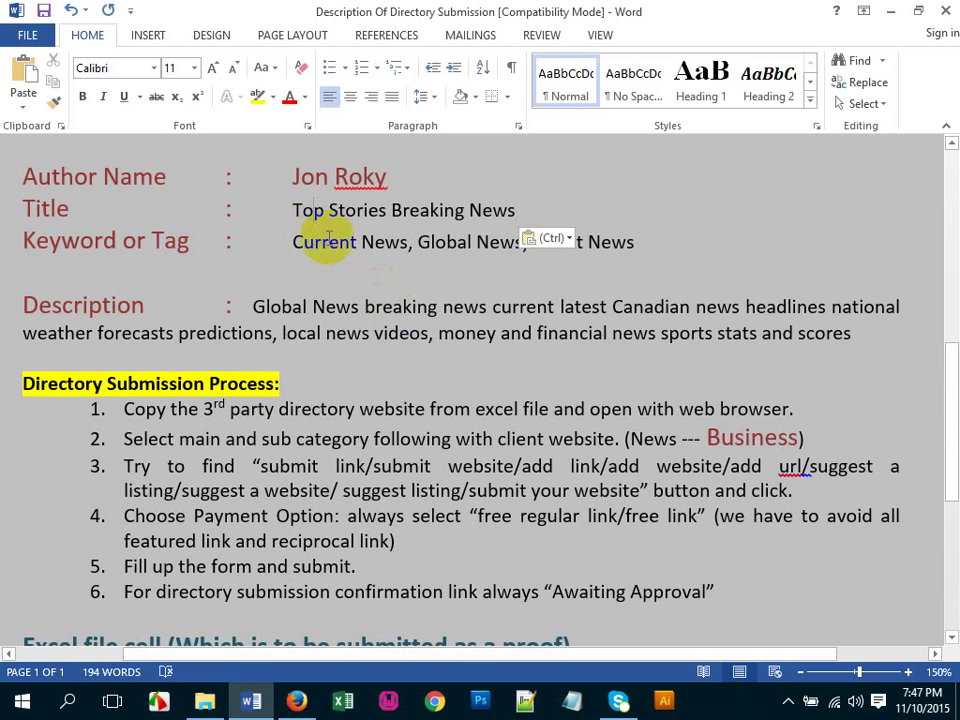
left_click(356, 210)
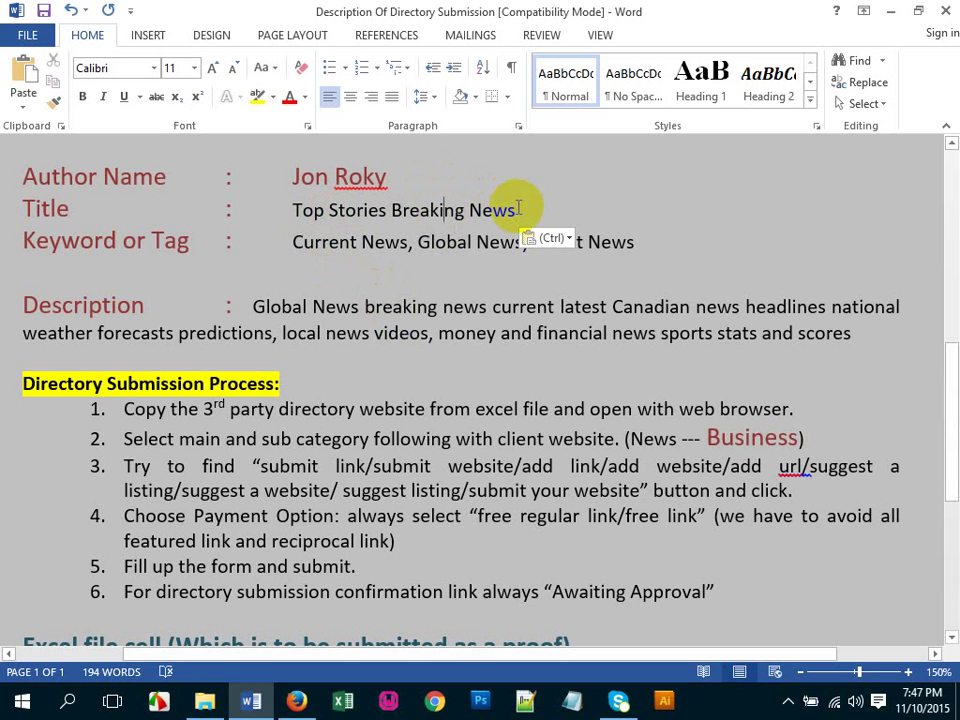
left_click(720, 240)
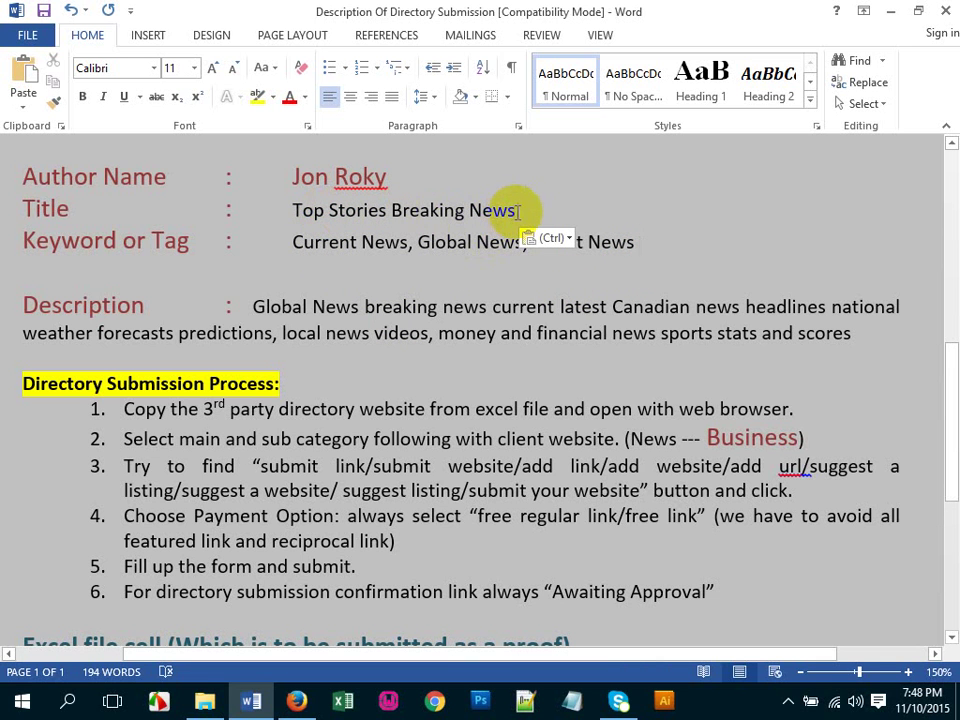
left_click_drag(519, 211, 405, 210)
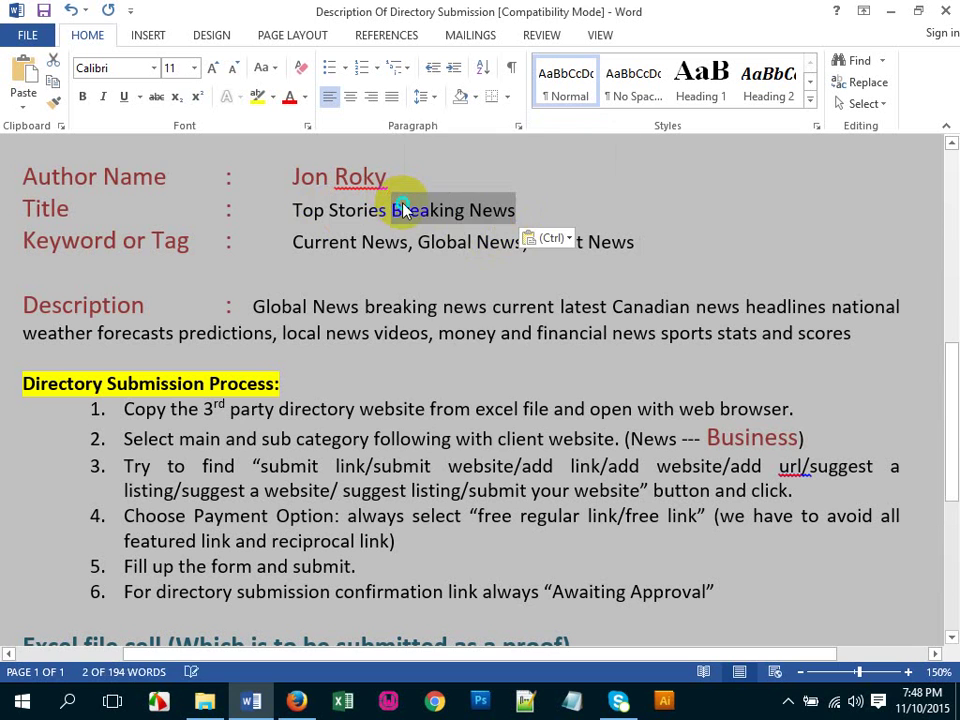
right_click(405, 210)
left_click(444, 238)
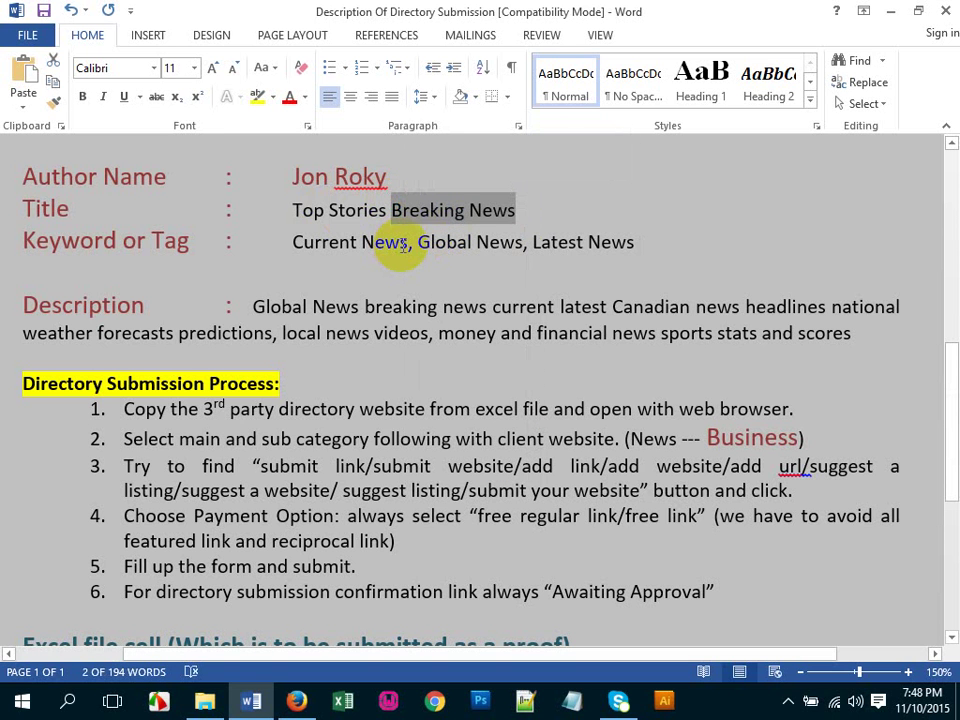
Step: In the keyword line, replace 'Current News' with 'Breaking News' and 'Global' with 'Top'
left_click_drag(402, 246, 315, 250)
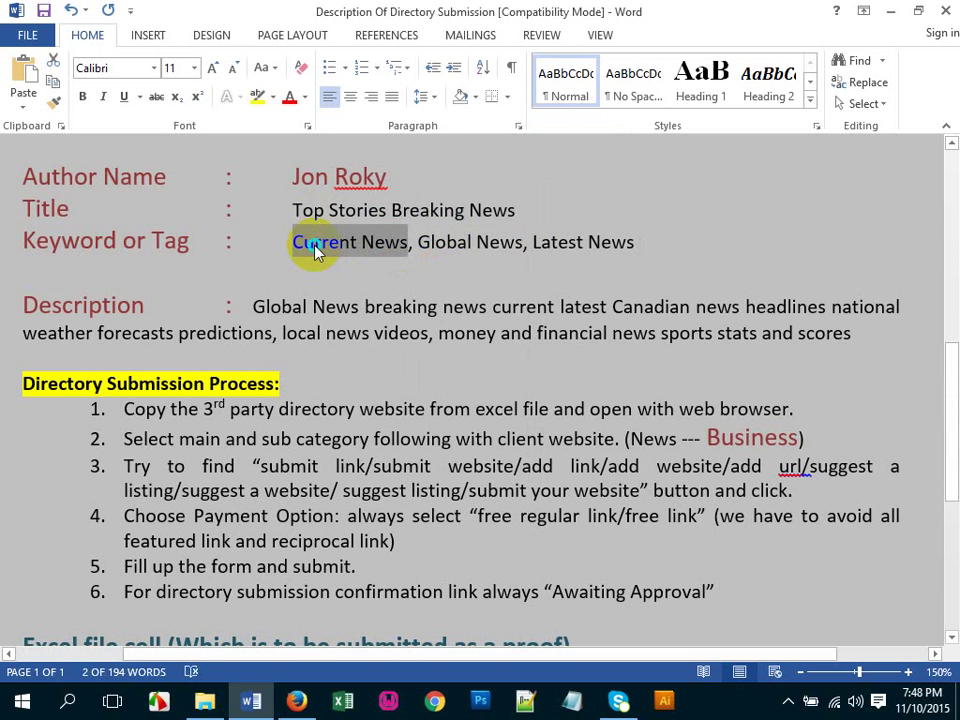
right_click(315, 250)
left_click(347, 326)
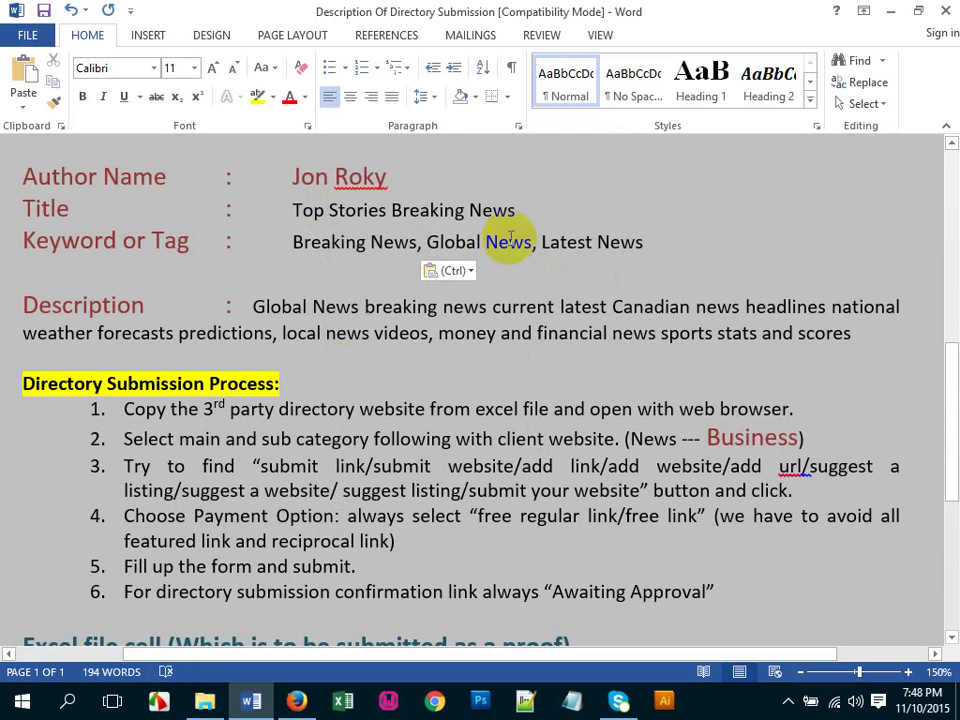
left_click(530, 211)
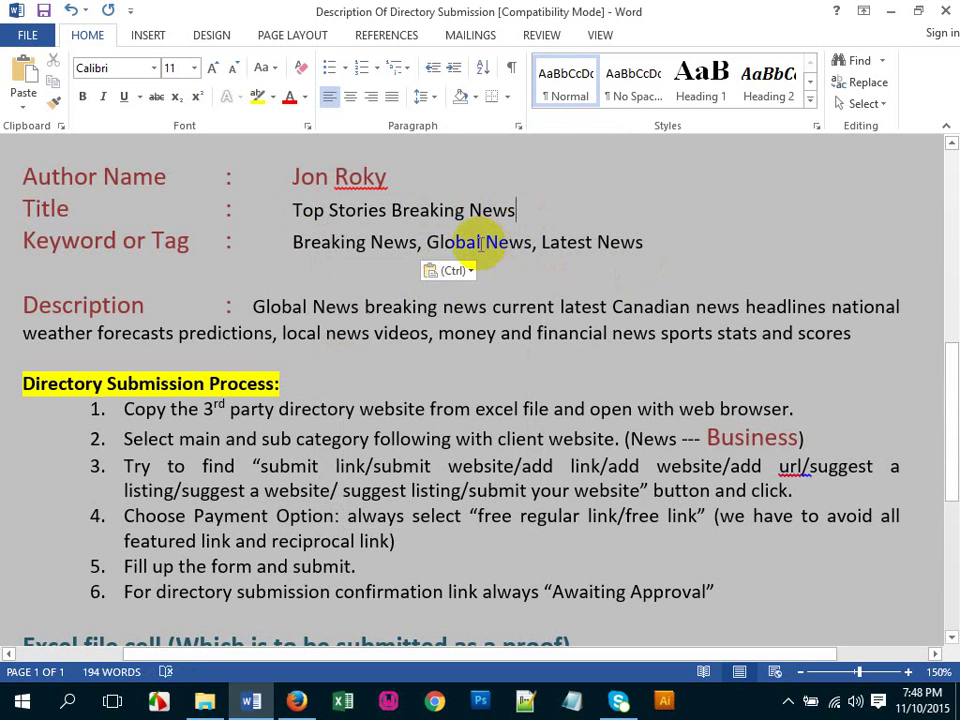
double_click(452, 244)
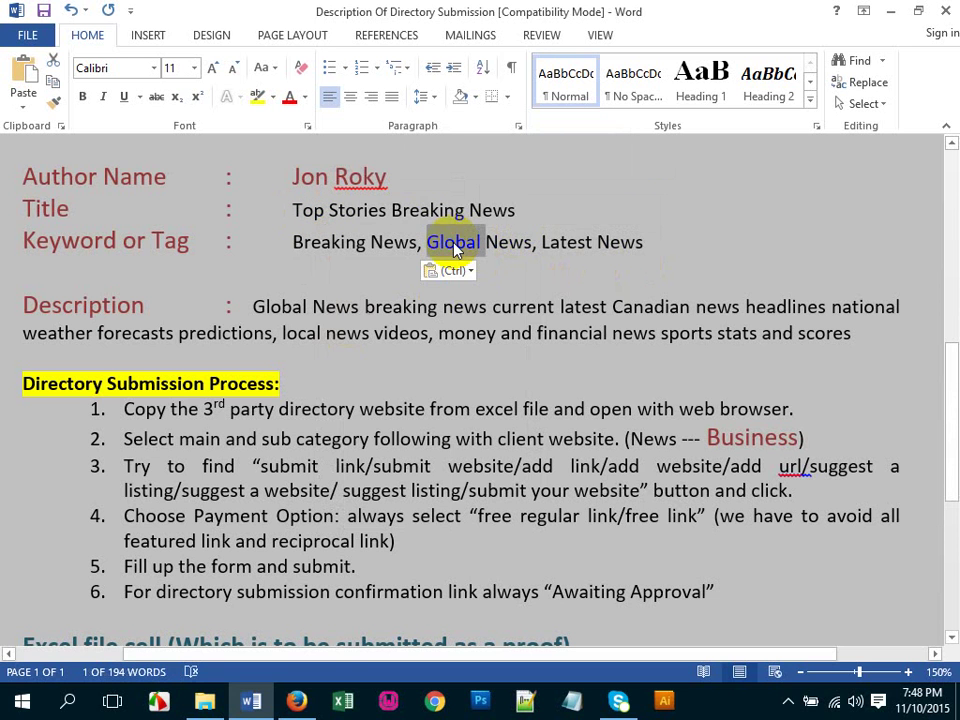
type("To")
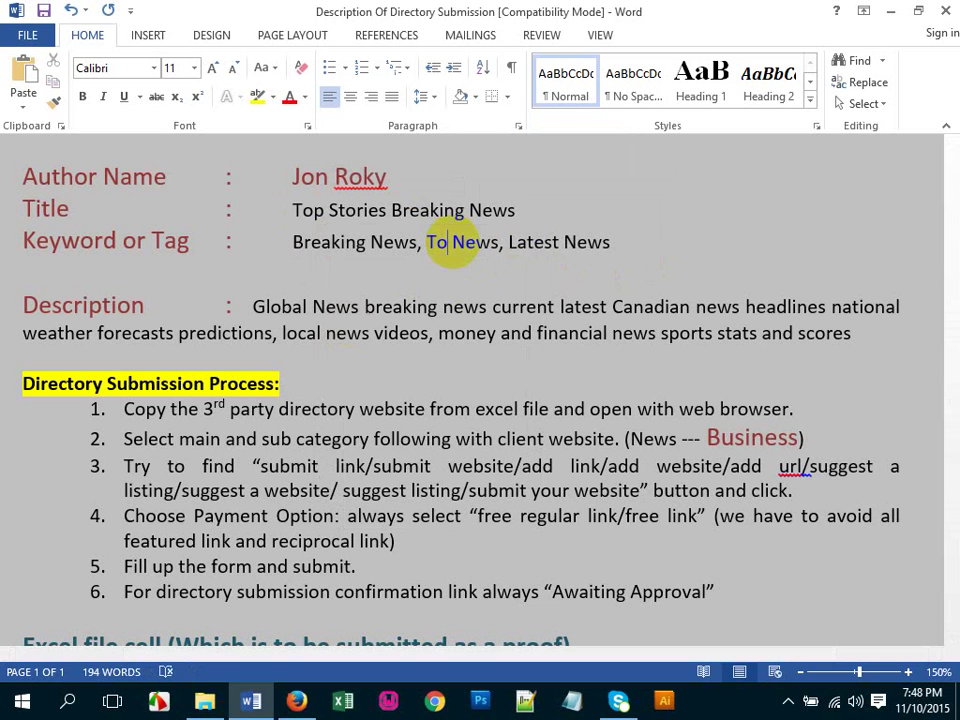
type("p")
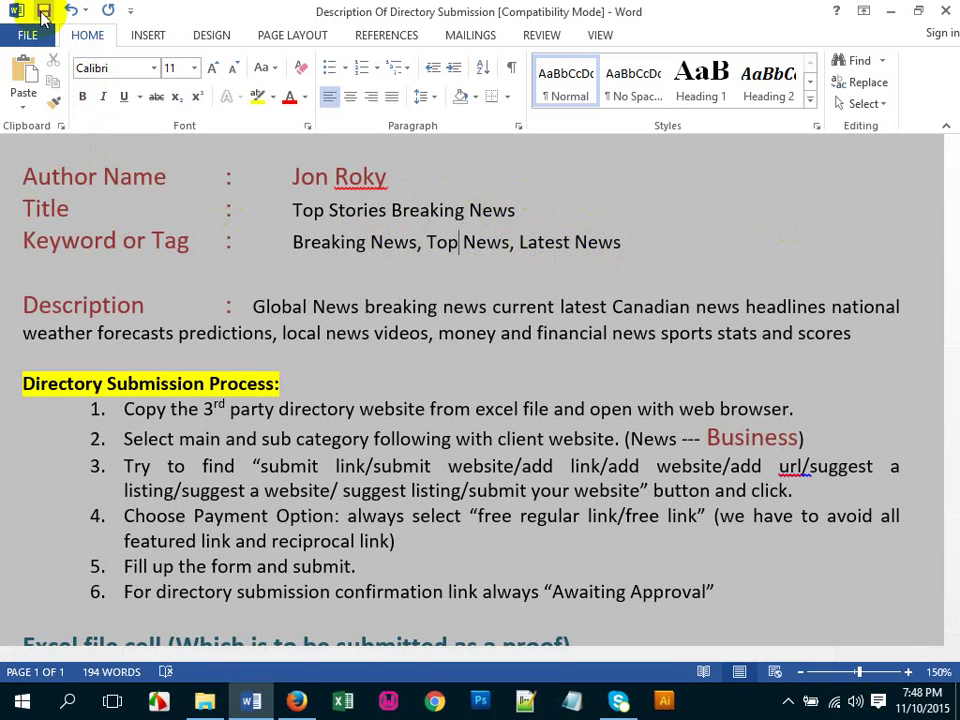
Step: Save the brief and check the end of the Title and keyword lines
left_click(44, 14)
left_click_drag(516, 210, 470, 211)
right_click(477, 212)
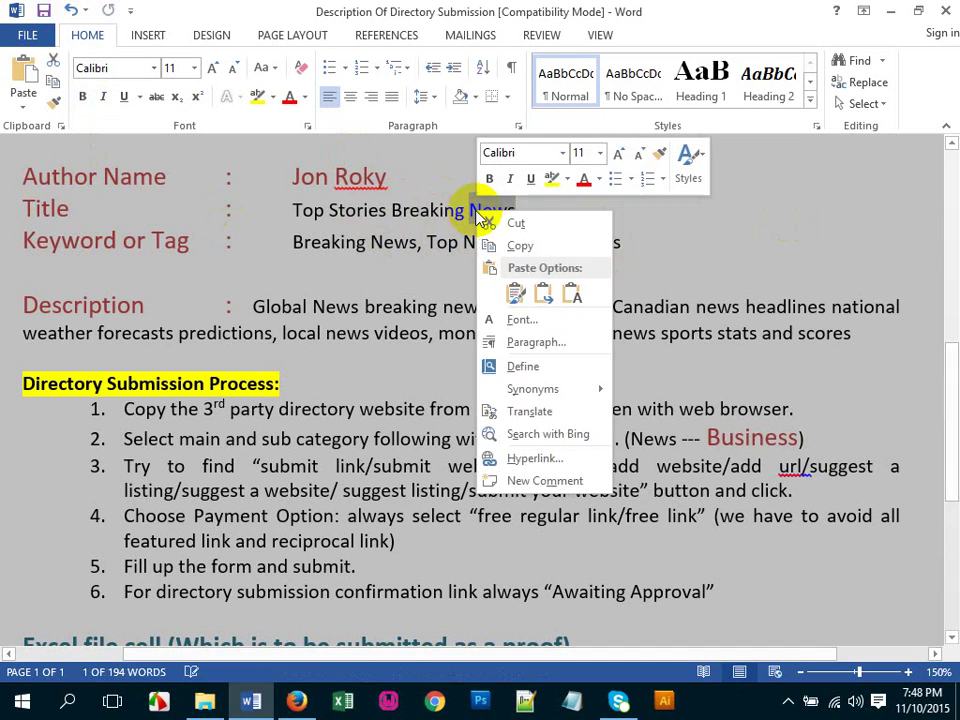
left_click(870, 218)
left_click(737, 236)
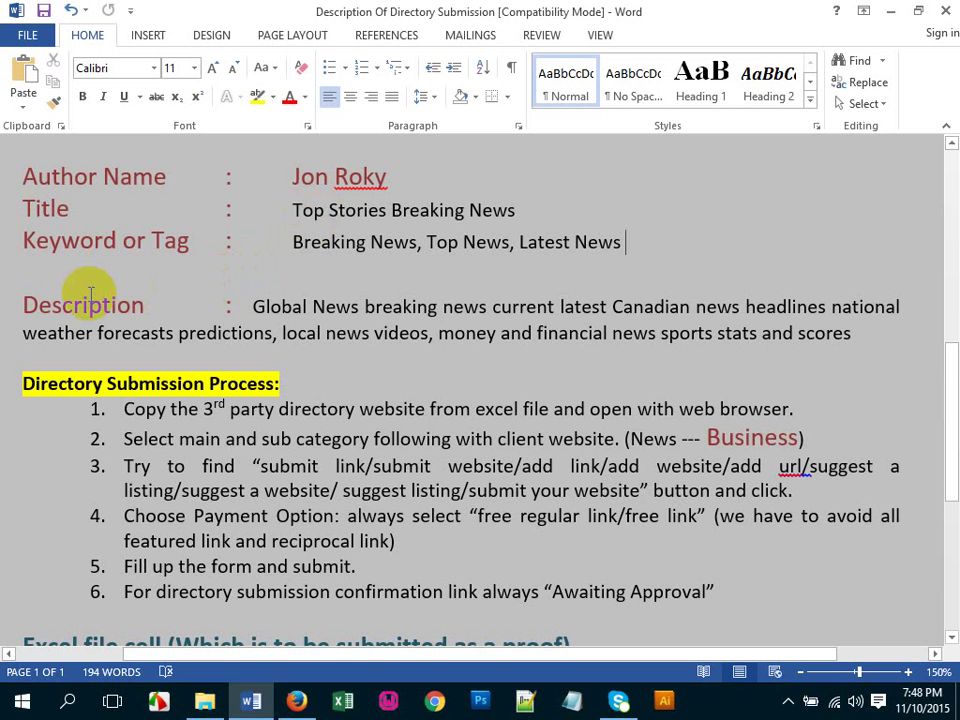
Step: Copy the CTV News meta description from its SEOquake Info page in Firefox
left_click(287, 703)
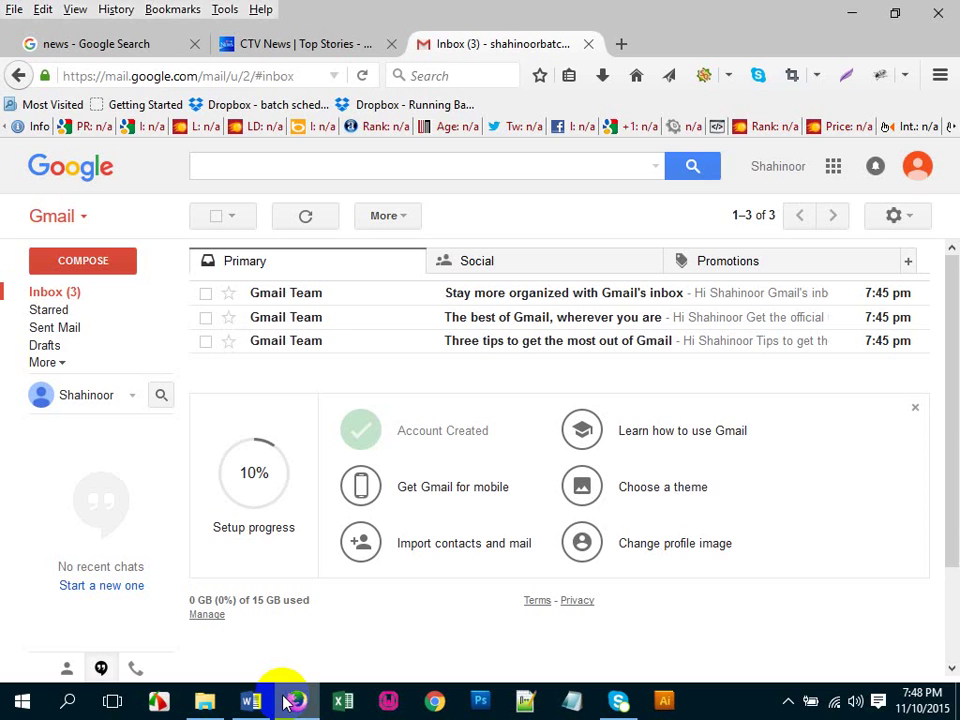
left_click(300, 44)
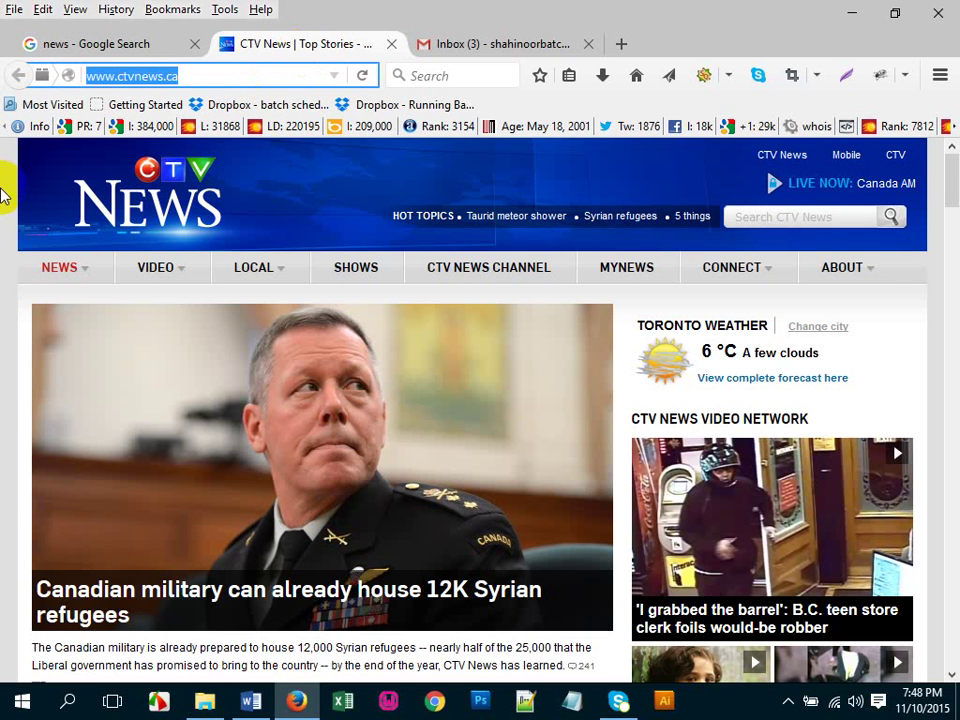
left_click(33, 125)
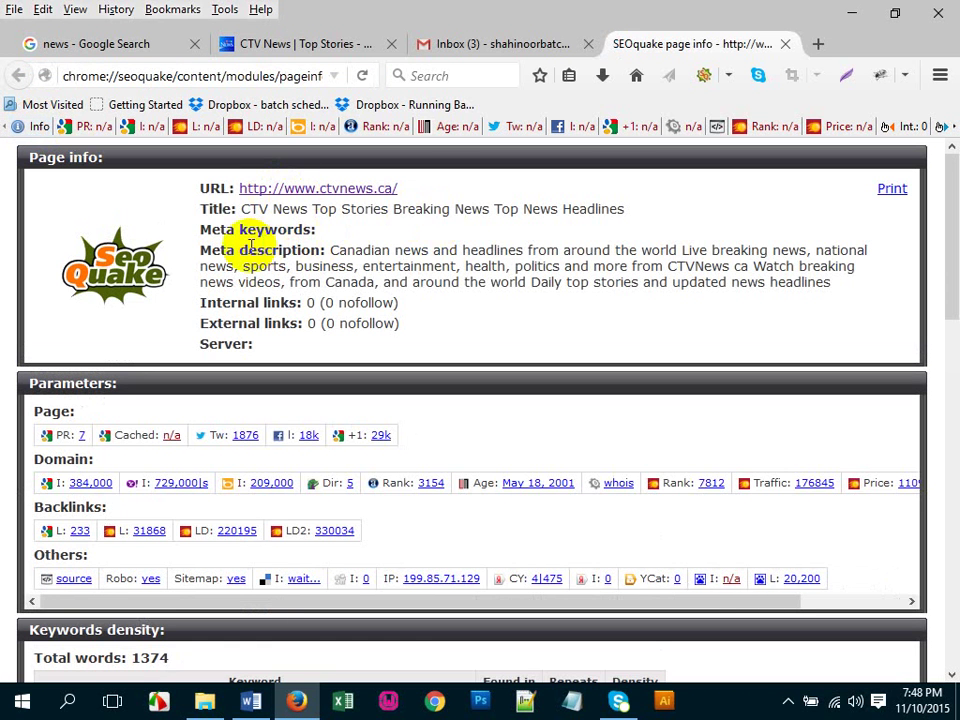
left_click_drag(332, 249, 795, 287)
right_click(715, 279)
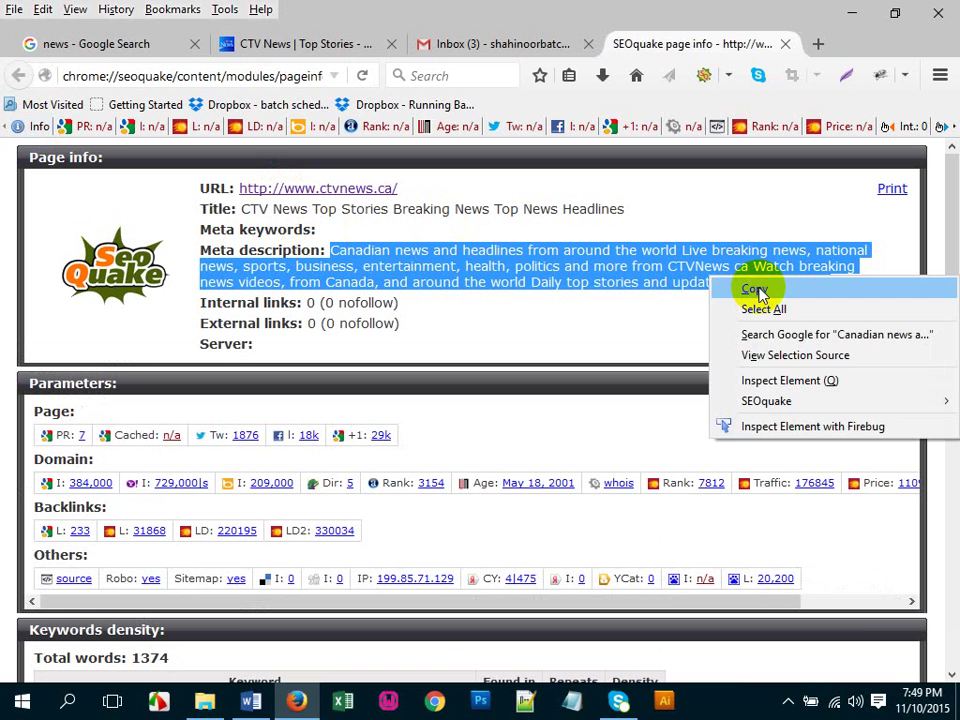
left_click(756, 293)
Step: Paste the CTV description over the old Description paragraph in the Word brief
left_click(251, 701)
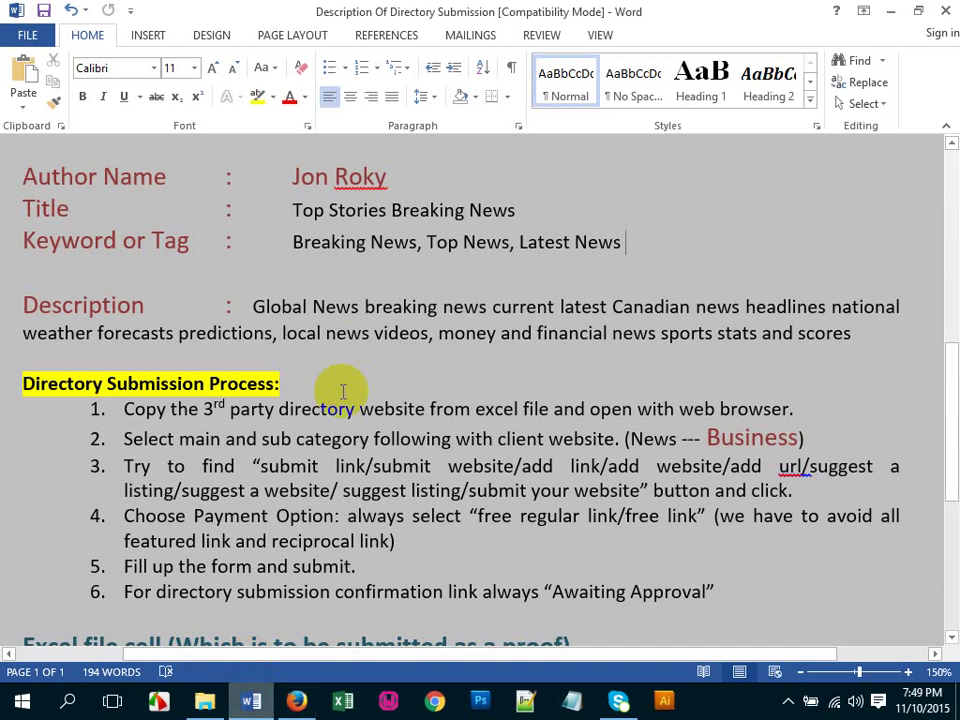
left_click_drag(252, 300, 770, 343)
right_click(770, 343)
left_click(797, 418)
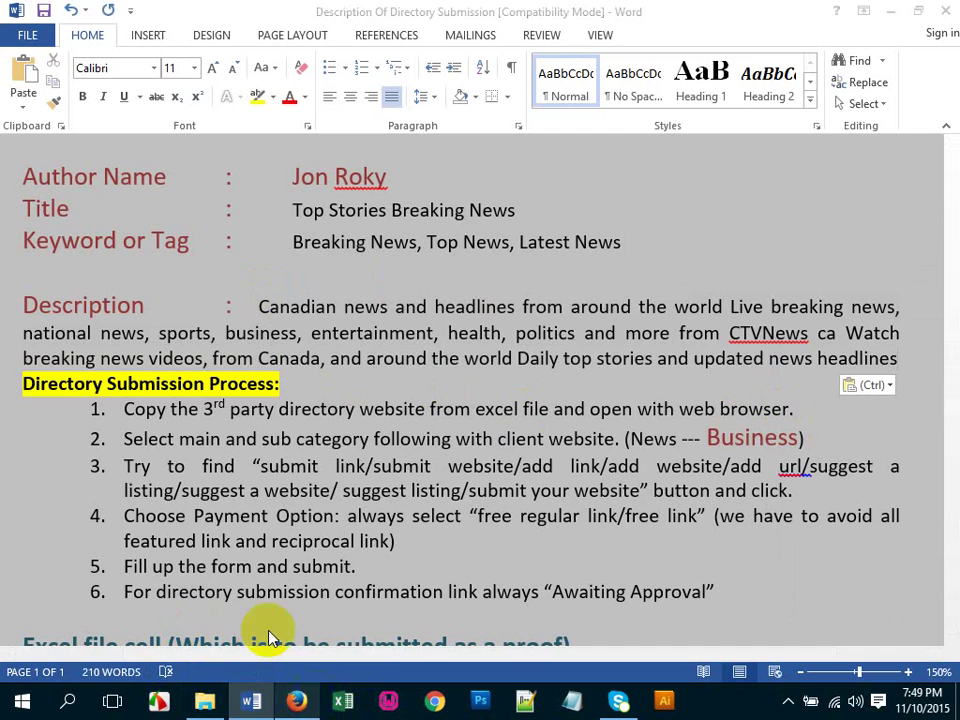
left_click(296, 700)
Step: Close the SEOquake tab and open CTV News Channel from the CTV News site's ABOUT menu
left_click(787, 45)
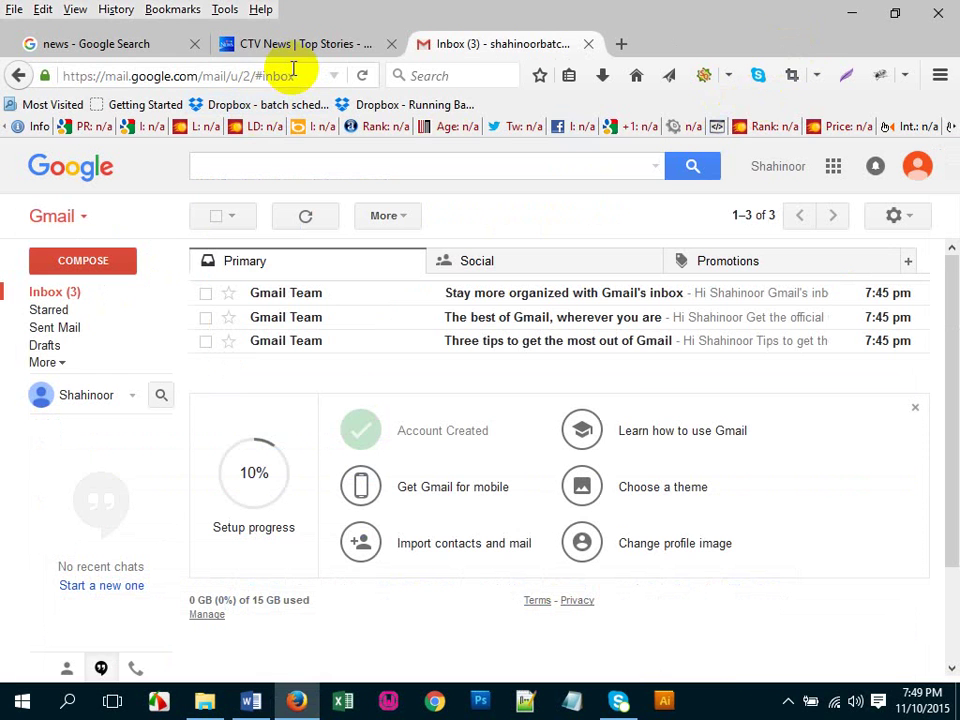
left_click(300, 43)
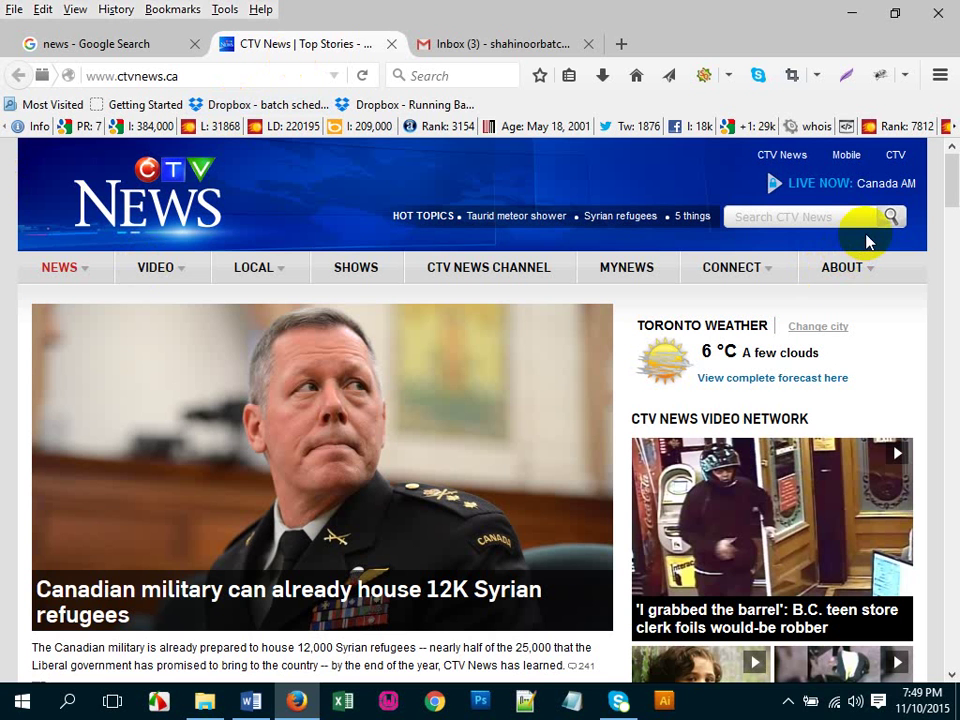
mouse_move(872, 272)
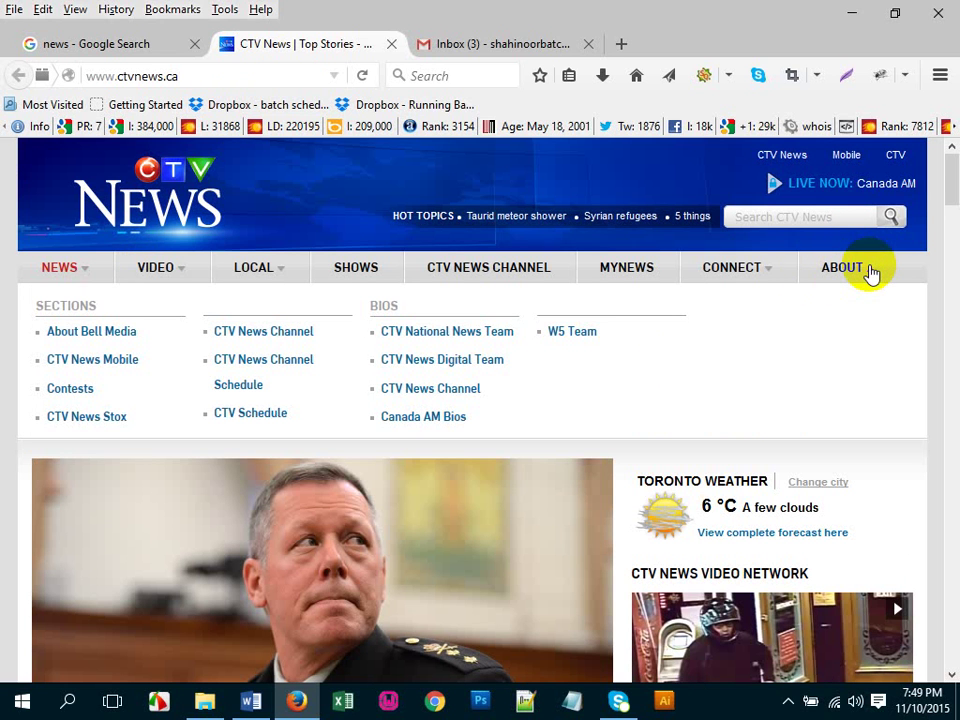
left_click(253, 334)
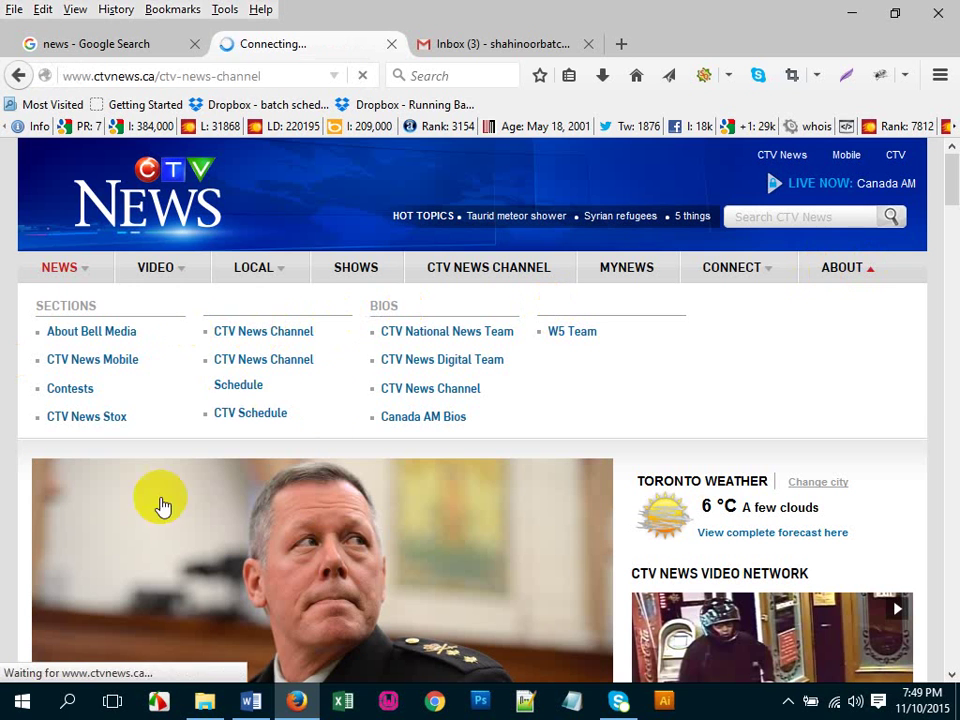
Step: Return to the CTV News home page and view the Adobe Flash plugin notice
scroll(673, 375, "down", 5)
scroll(643, 354, "up", 5)
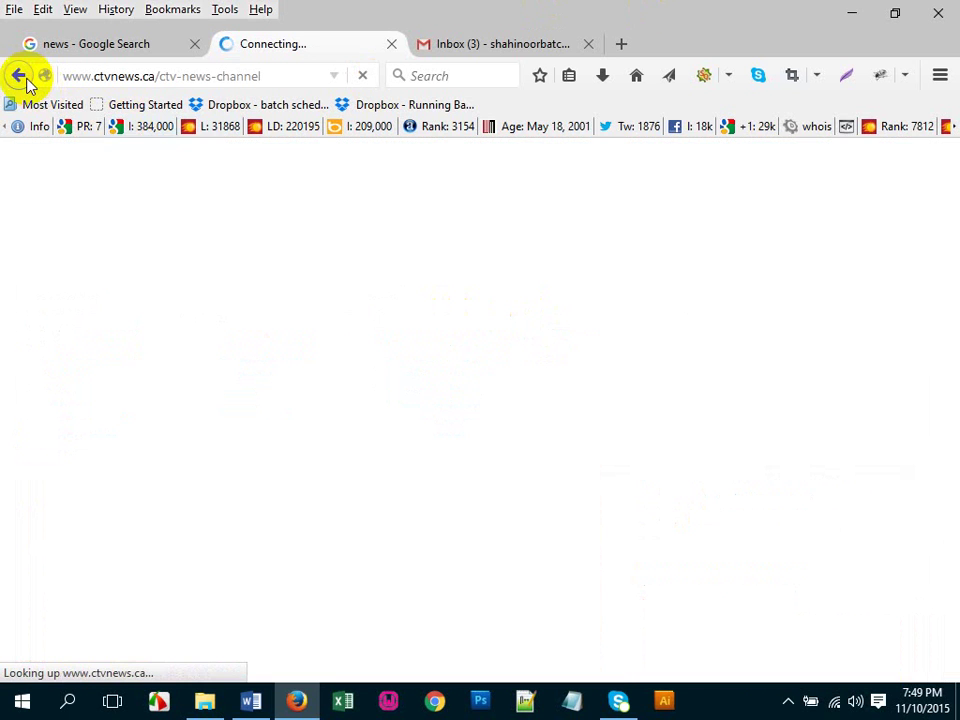
left_click(24, 78)
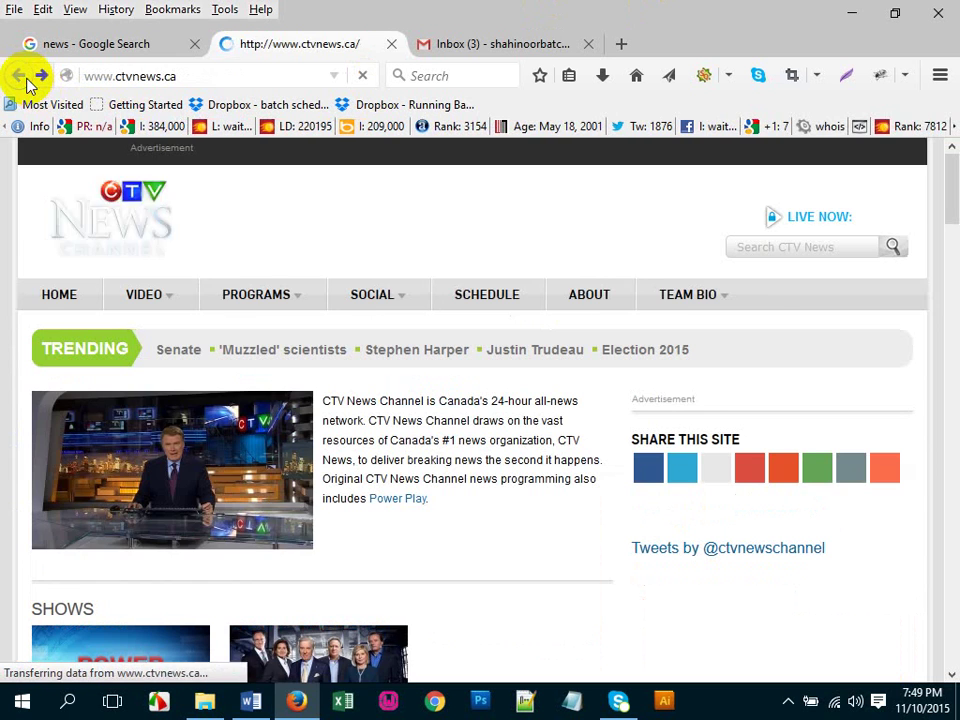
scroll(151, 260, "down", 3)
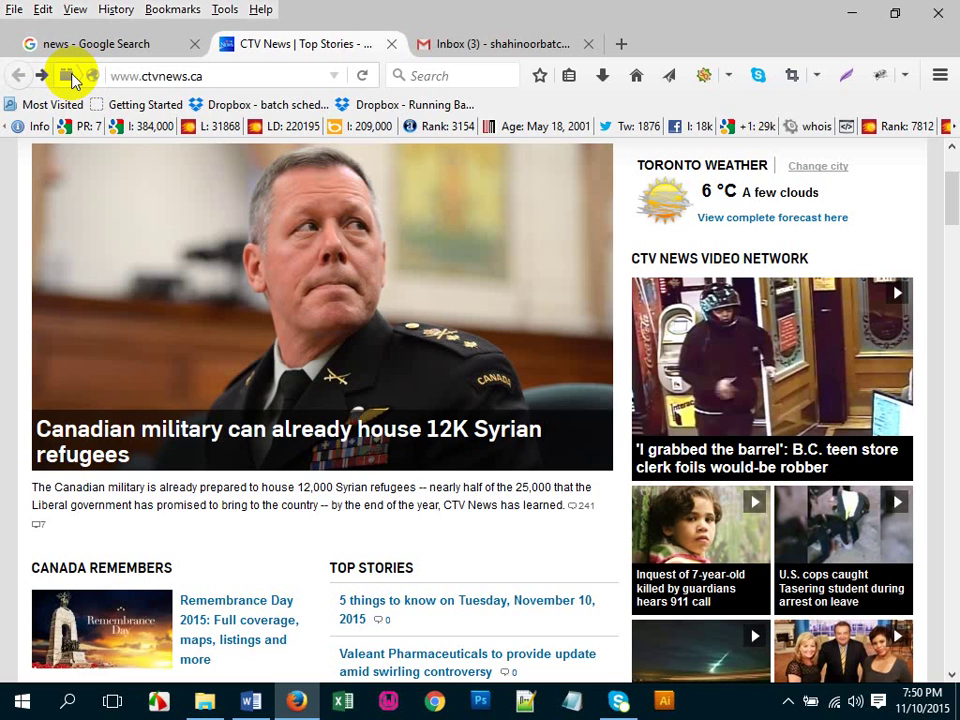
left_click(68, 76)
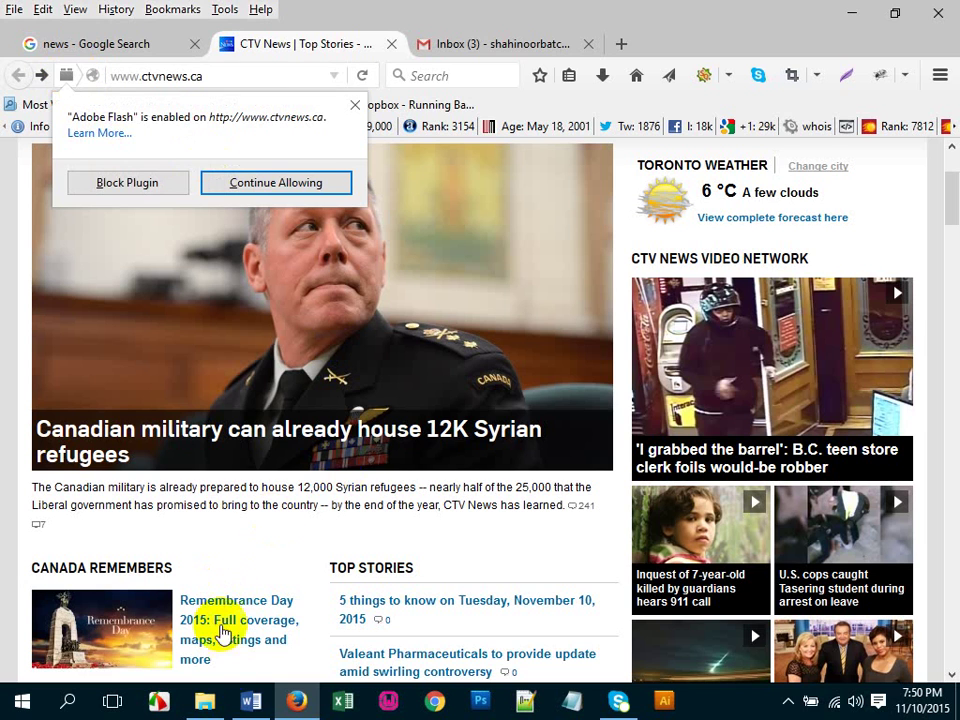
left_click(248, 705)
Step: Save the directory brief from the top, then scroll down to the Directory Submission Process list
scroll(229, 272, "up", 3)
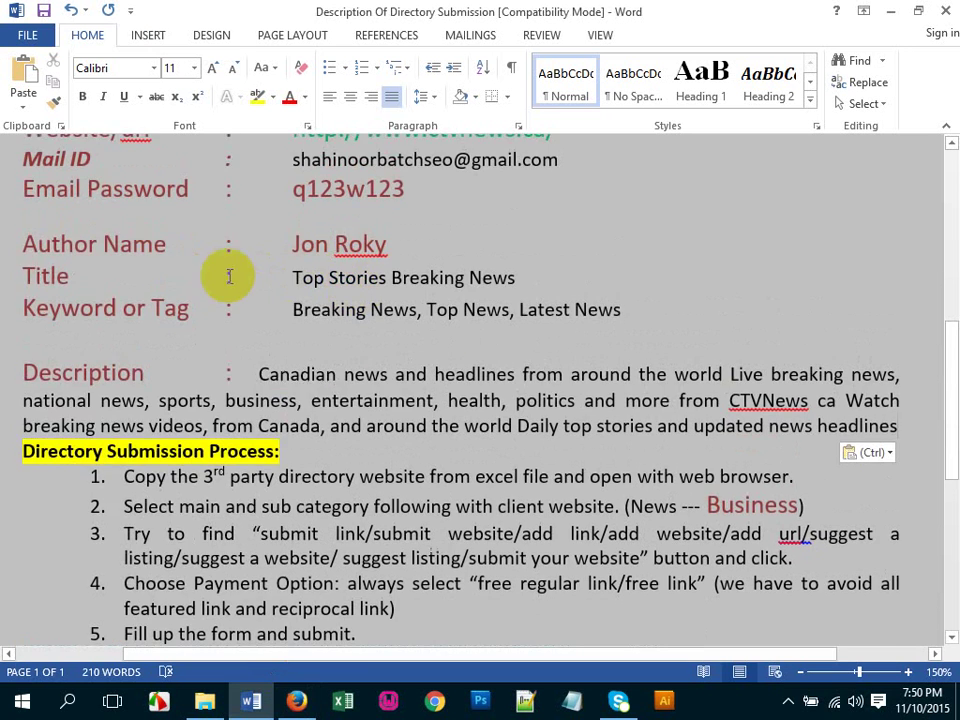
scroll(175, 254, "up", 5)
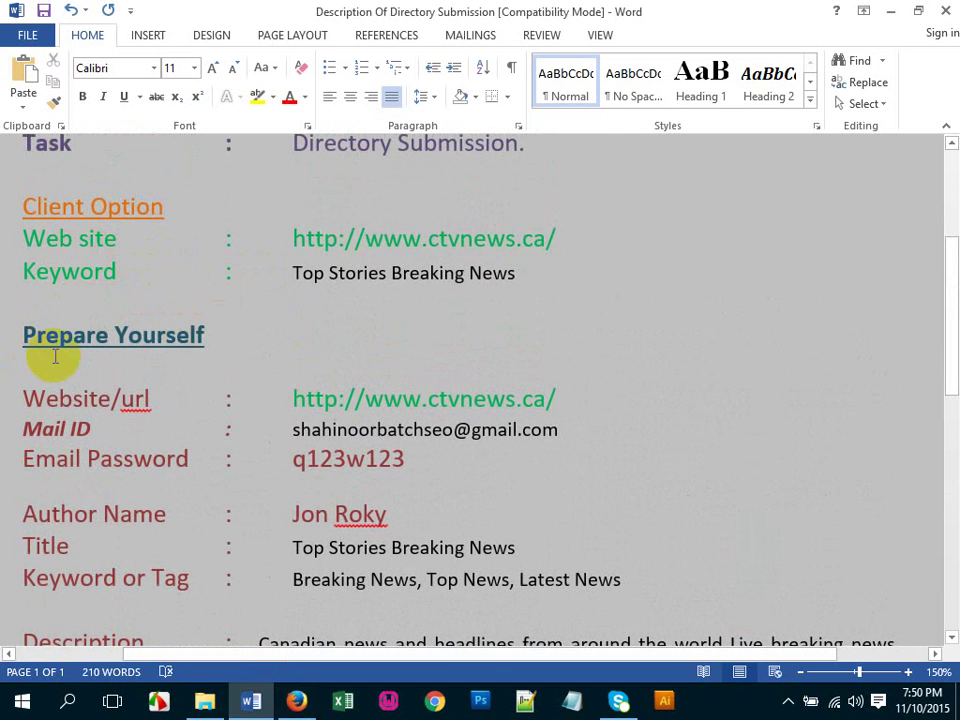
left_click(360, 272)
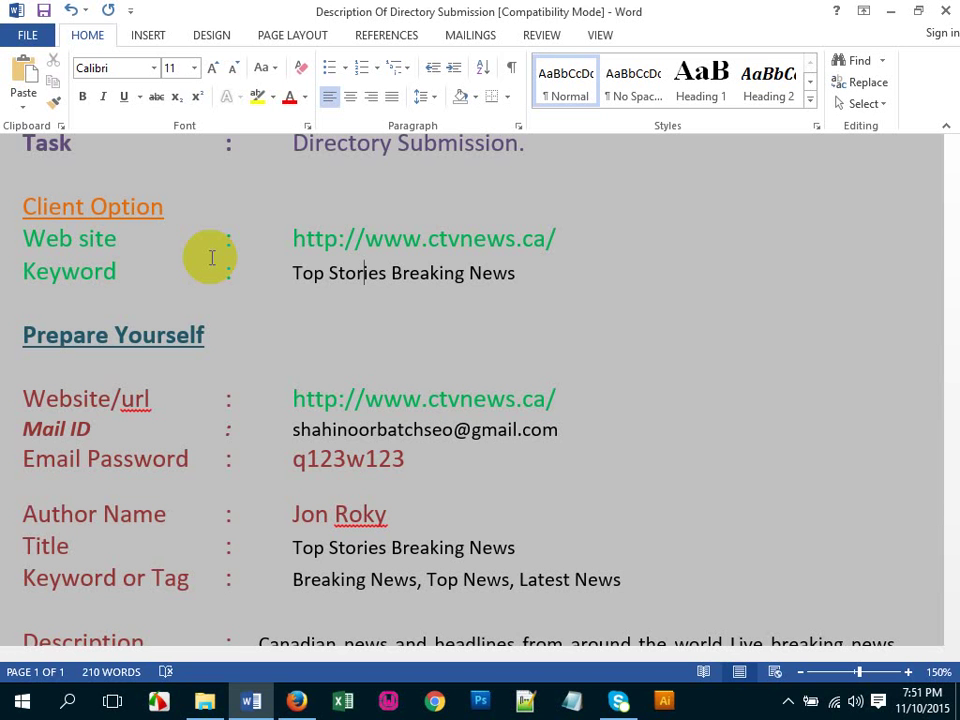
scroll(514, 279, "up", 3)
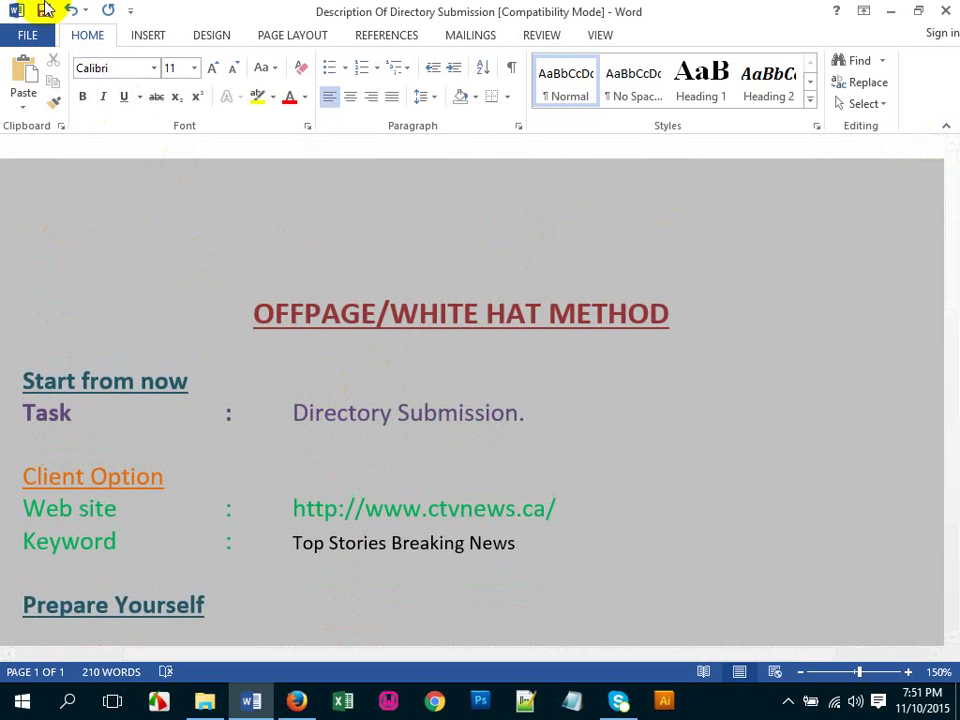
left_click(44, 10)
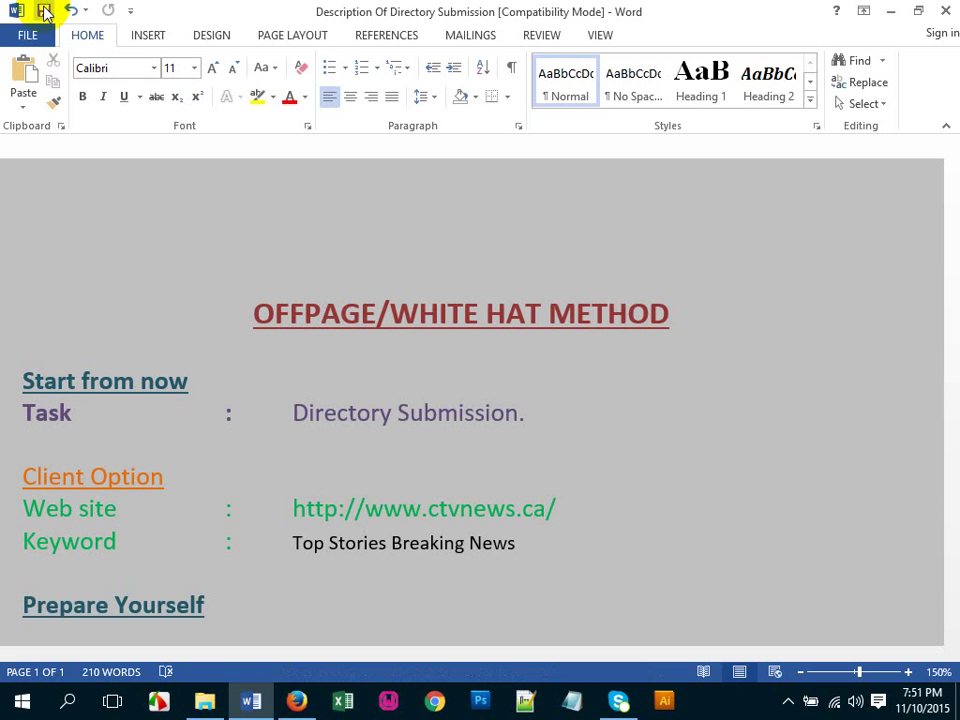
left_click(697, 312)
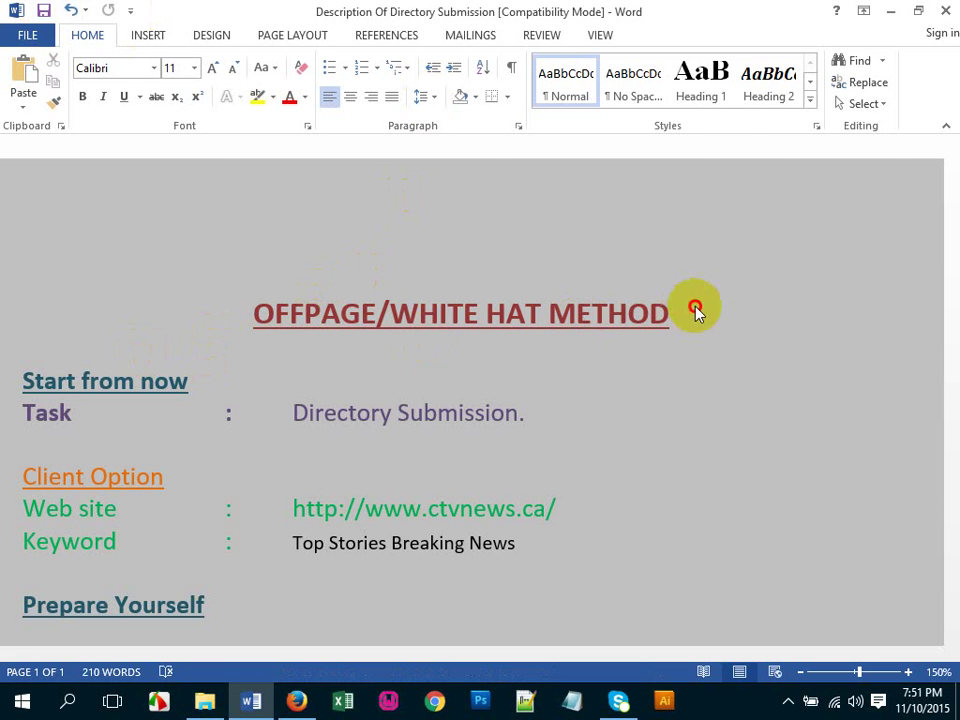
scroll(697, 312, "down", 10)
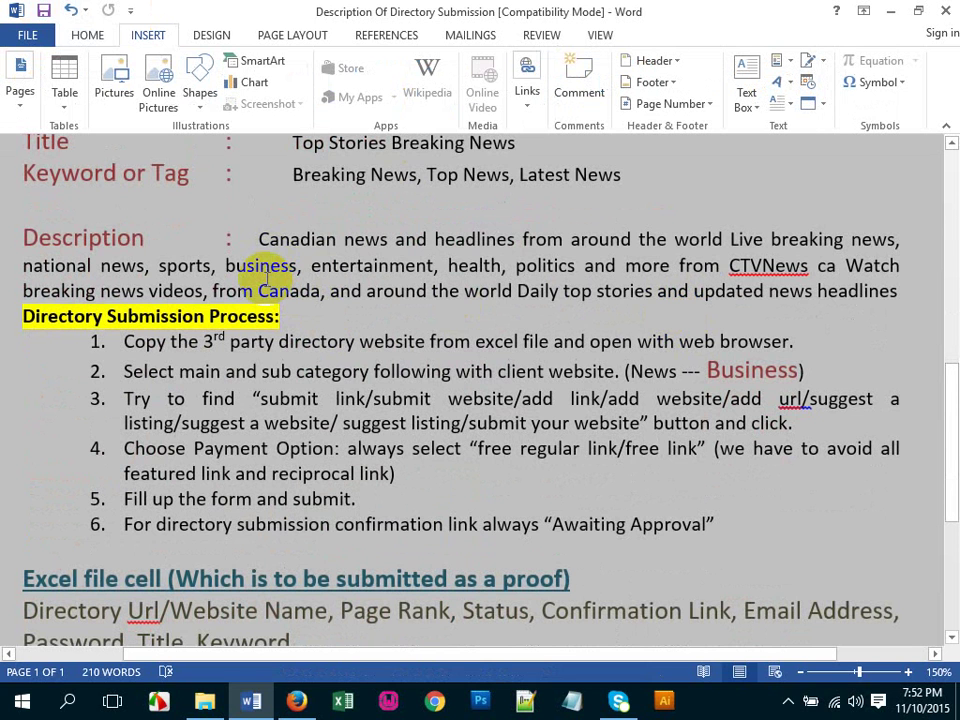
Step: Insert an empty line between the 'Directory Submission Process:' heading and its numbered list
scroll(266, 284, "down", 1)
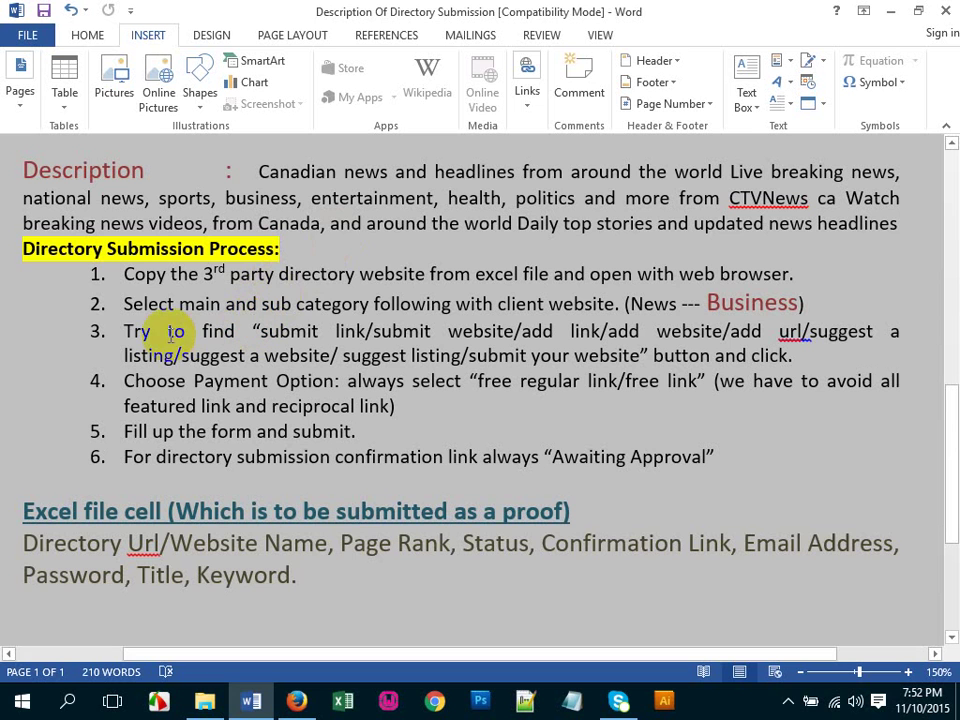
left_click(315, 240)
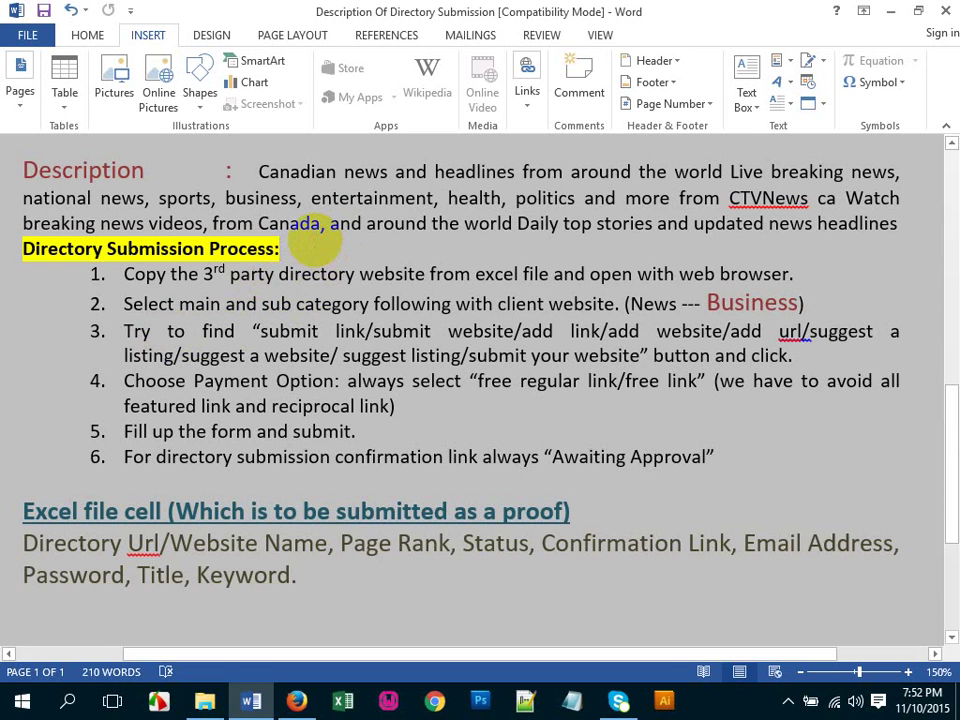
key("Return")
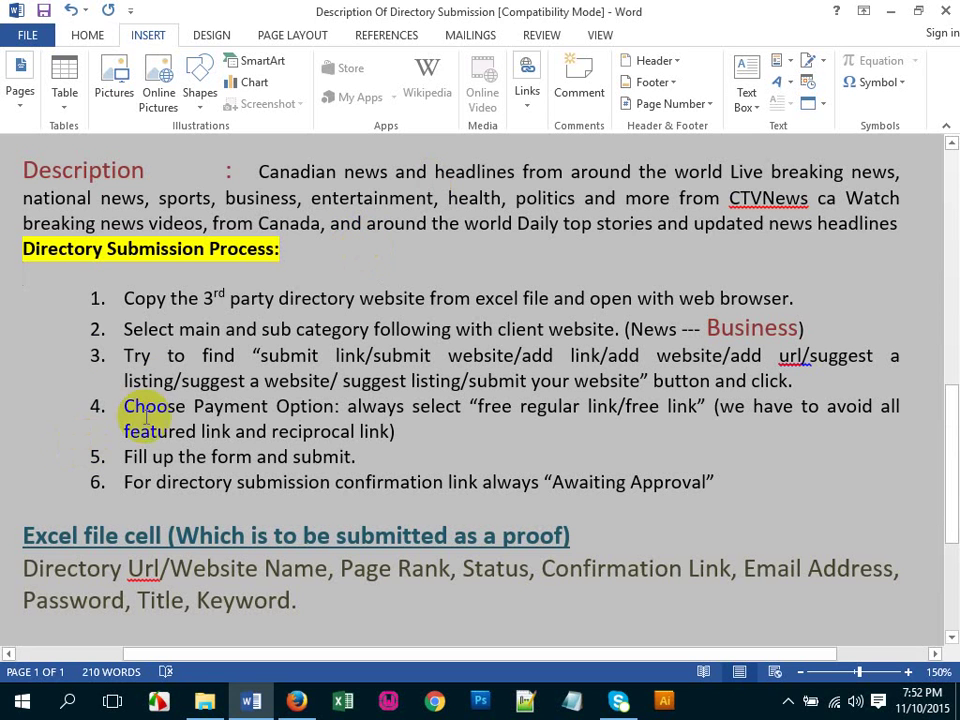
left_click(120, 298)
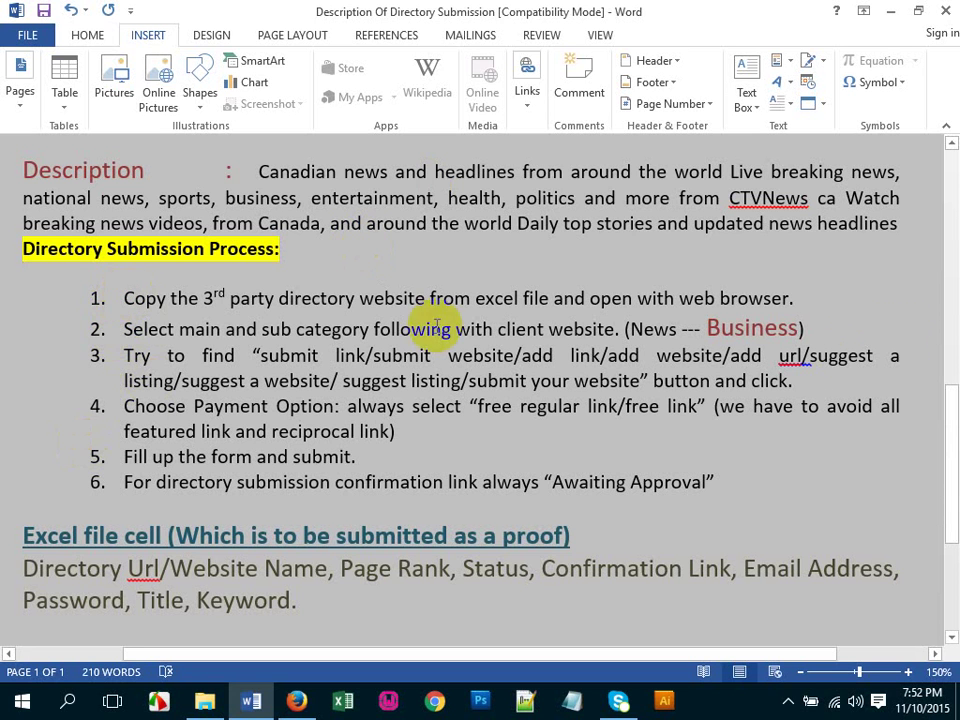
left_click(842, 300)
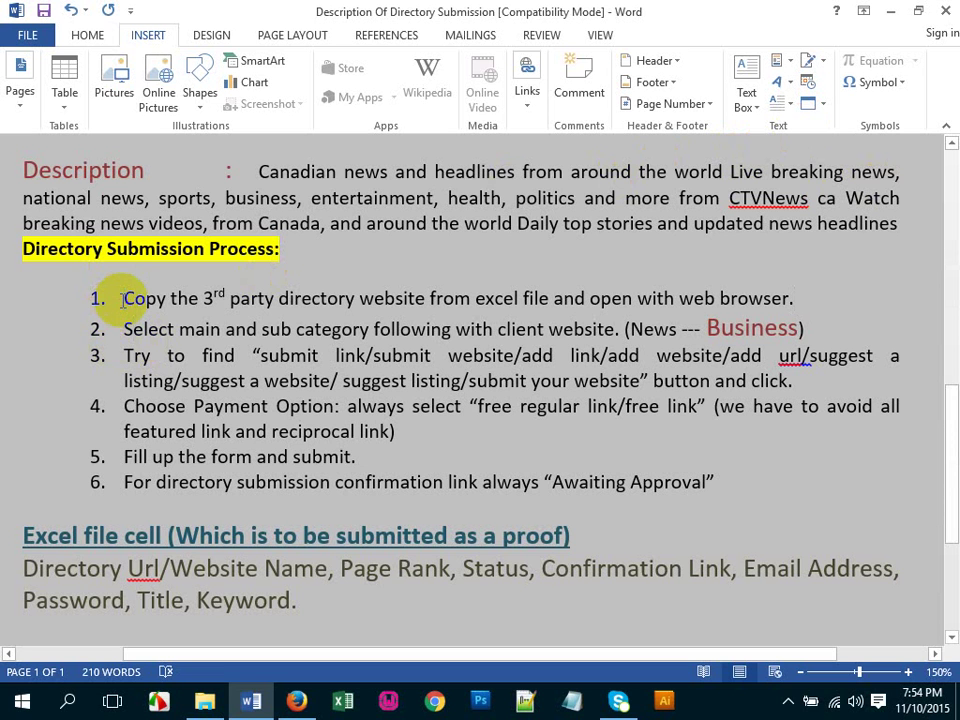
Step: Review list item 2, which names the News --- Business category
left_click(115, 329)
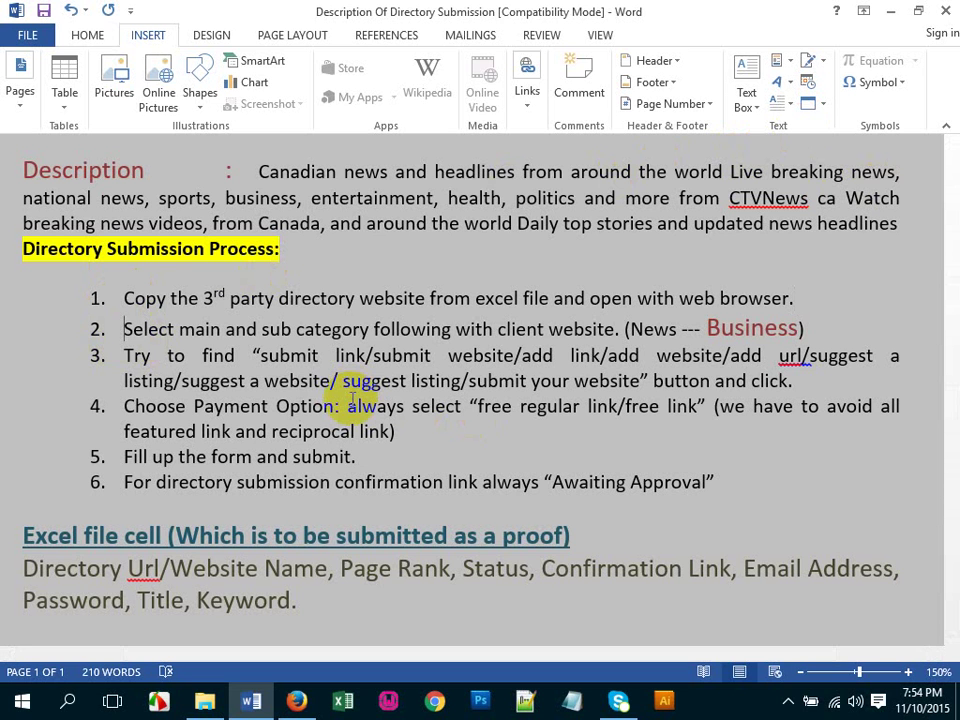
left_click(745, 329)
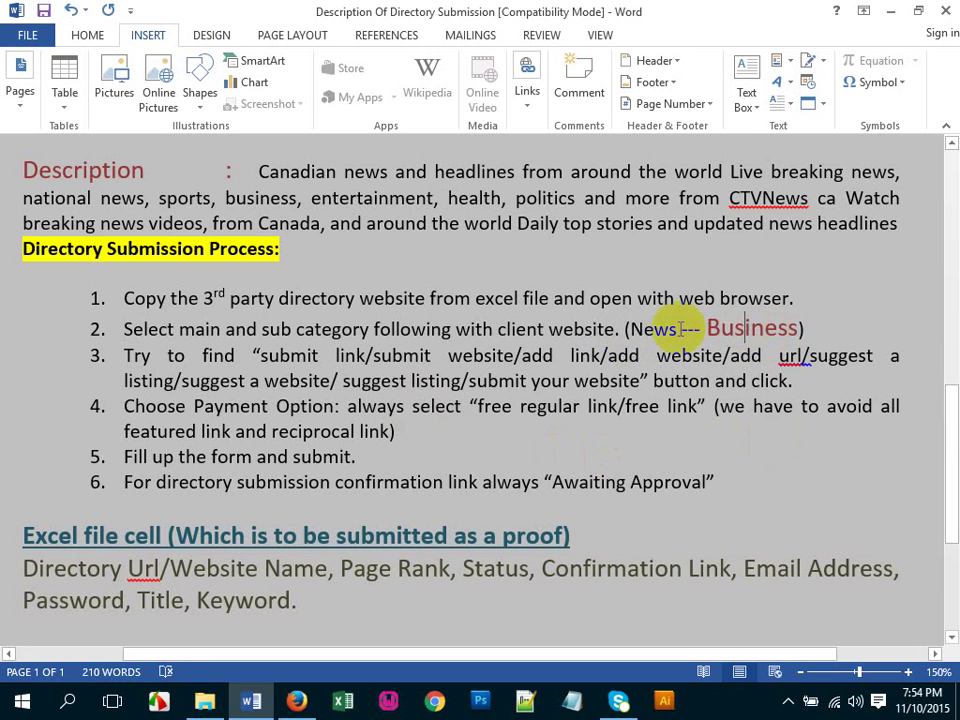
double_click(765, 336)
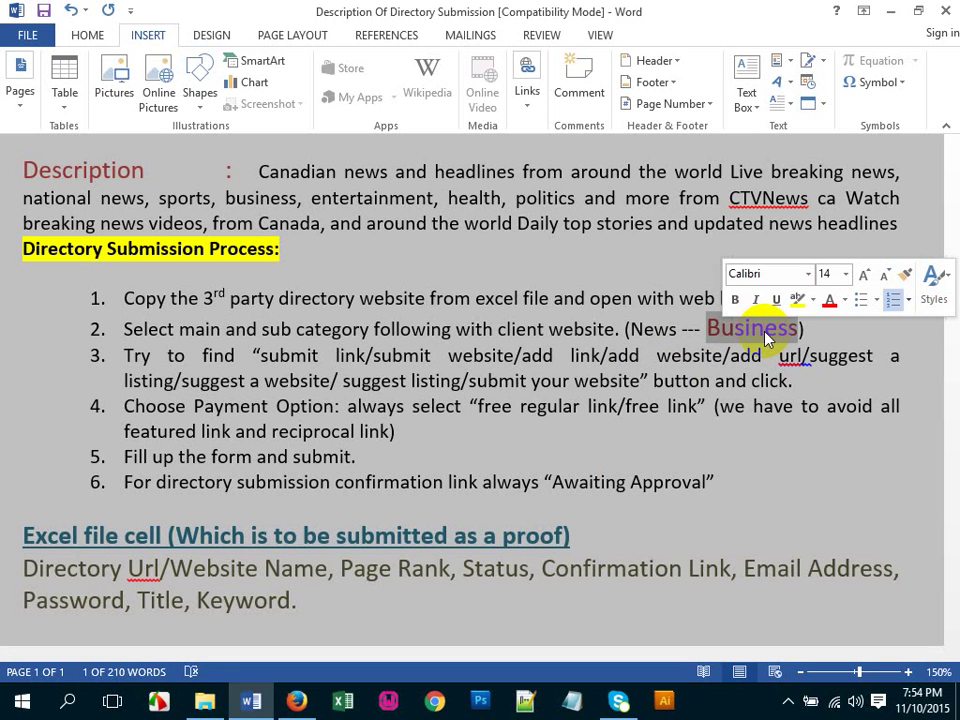
left_click(648, 350)
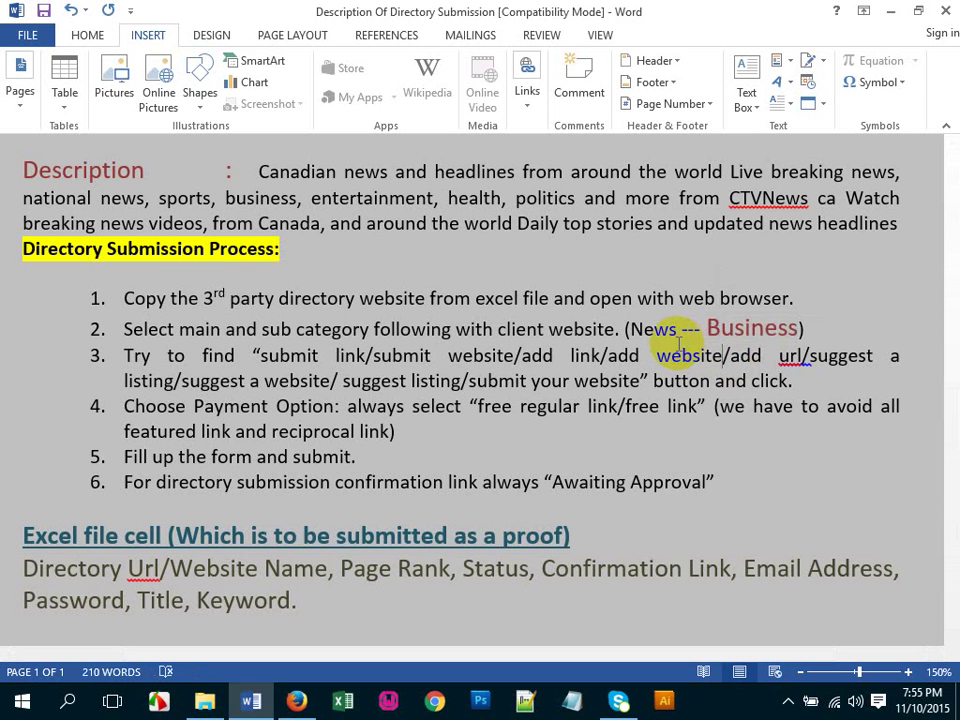
left_click(678, 345)
left_click(646, 333)
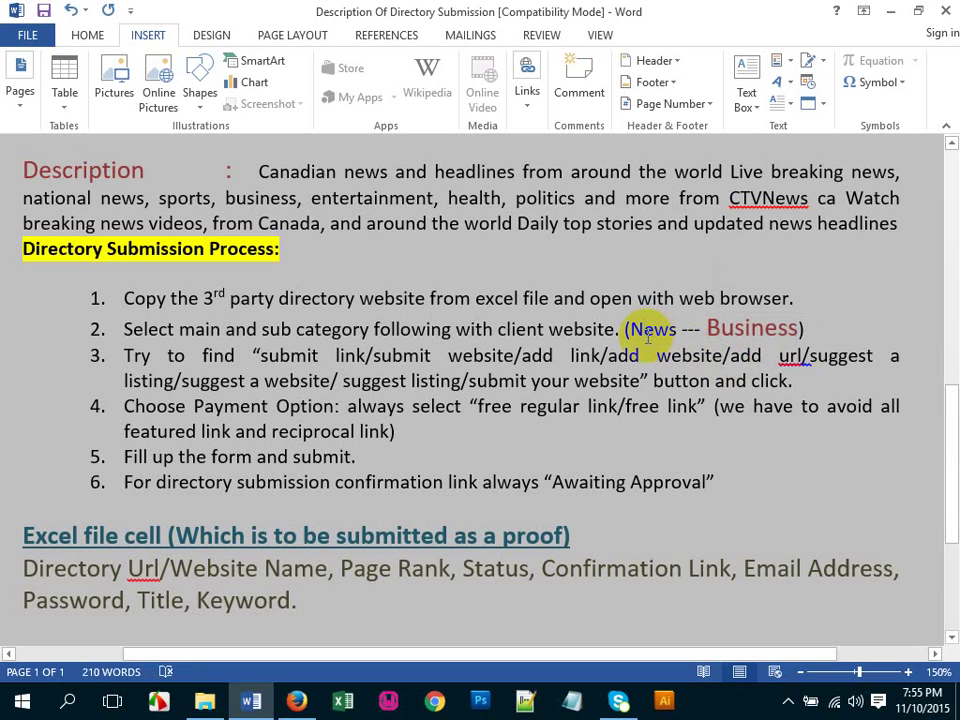
Step: Review the submit-link and add-link wording in list item 3
left_click(124, 355)
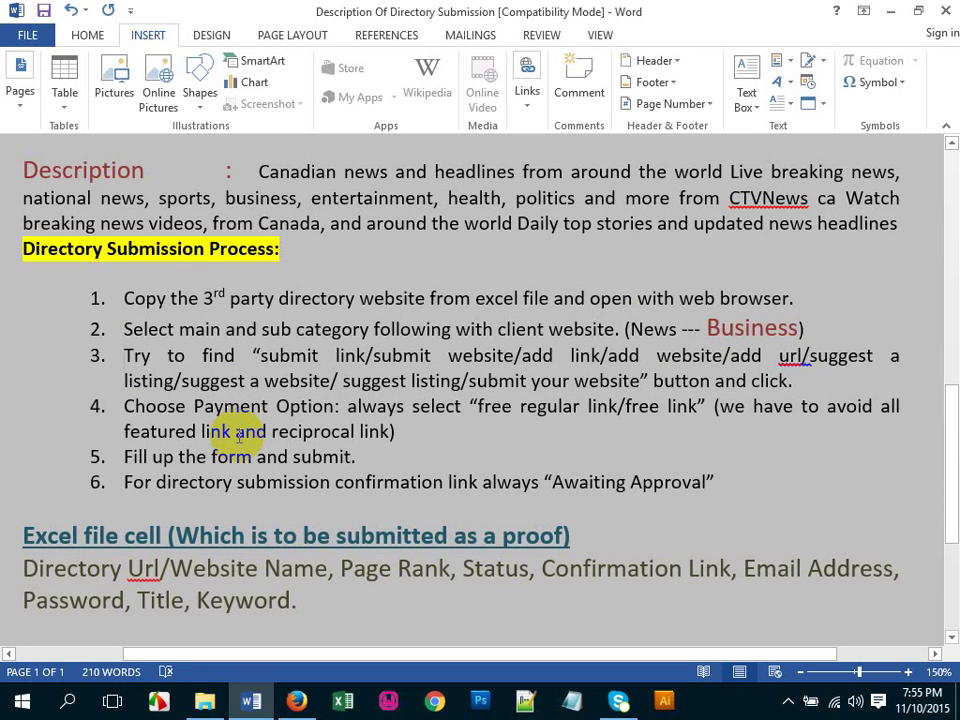
left_click(349, 355)
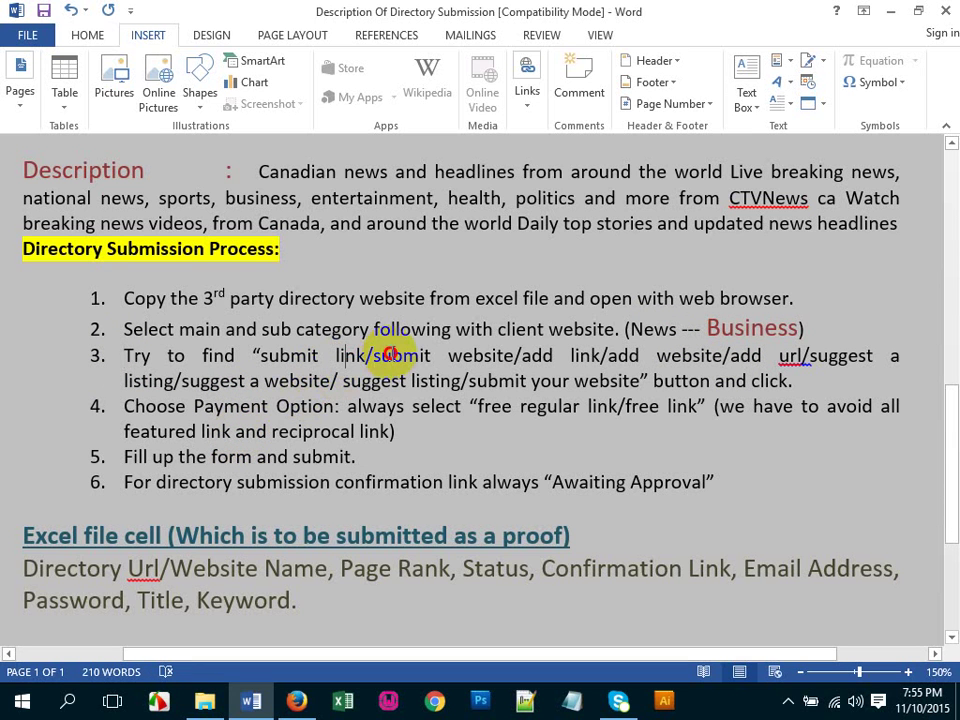
left_click(602, 355)
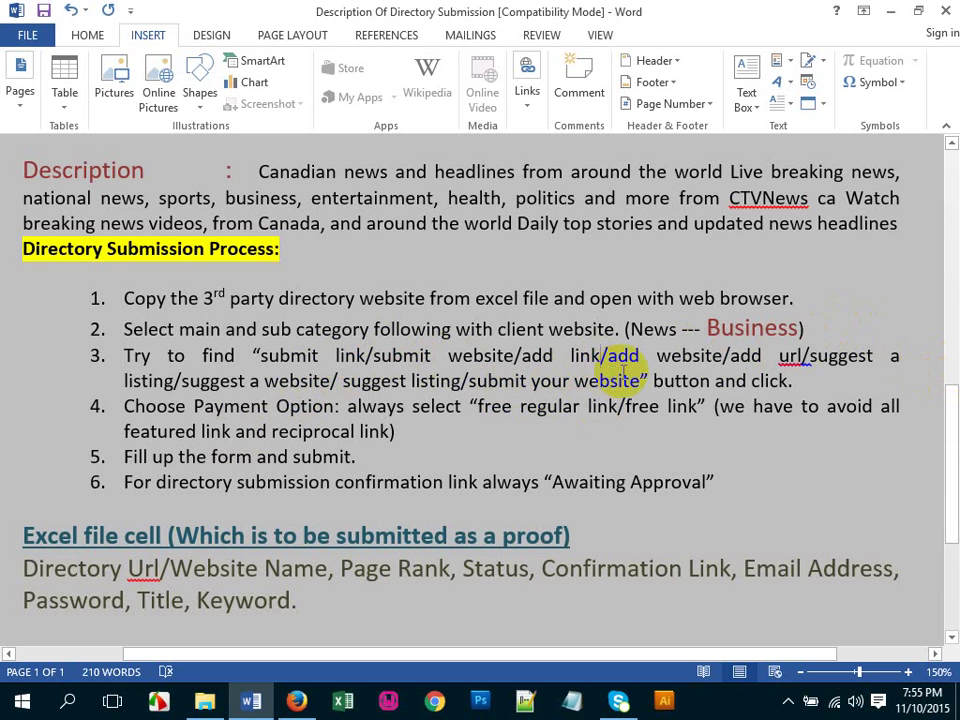
left_click(814, 379)
left_click_drag(814, 379, 113, 343)
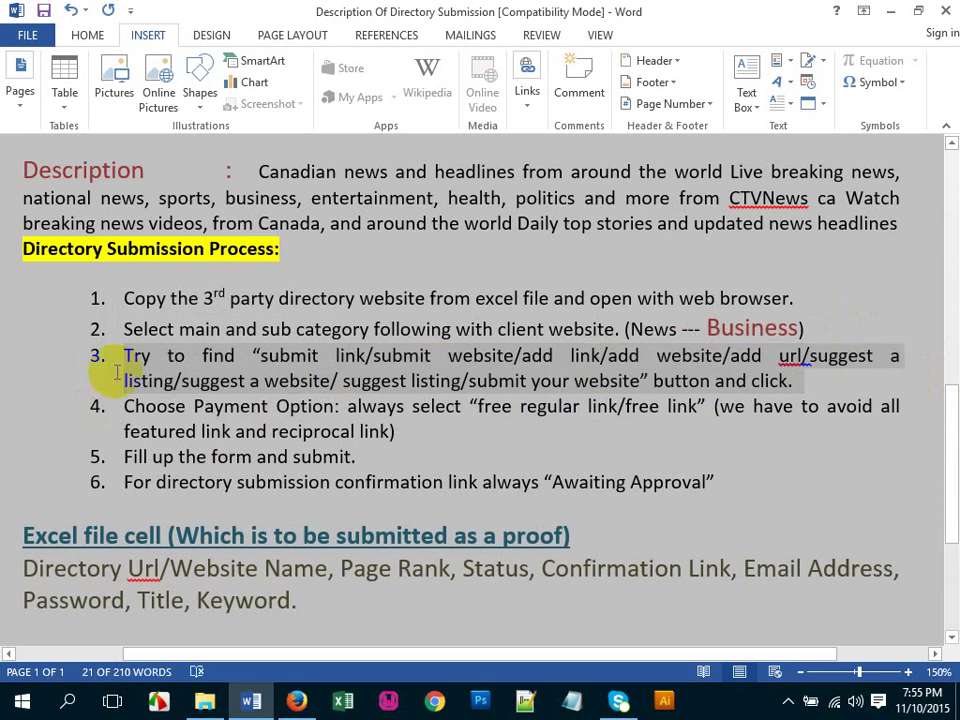
left_click(124, 380)
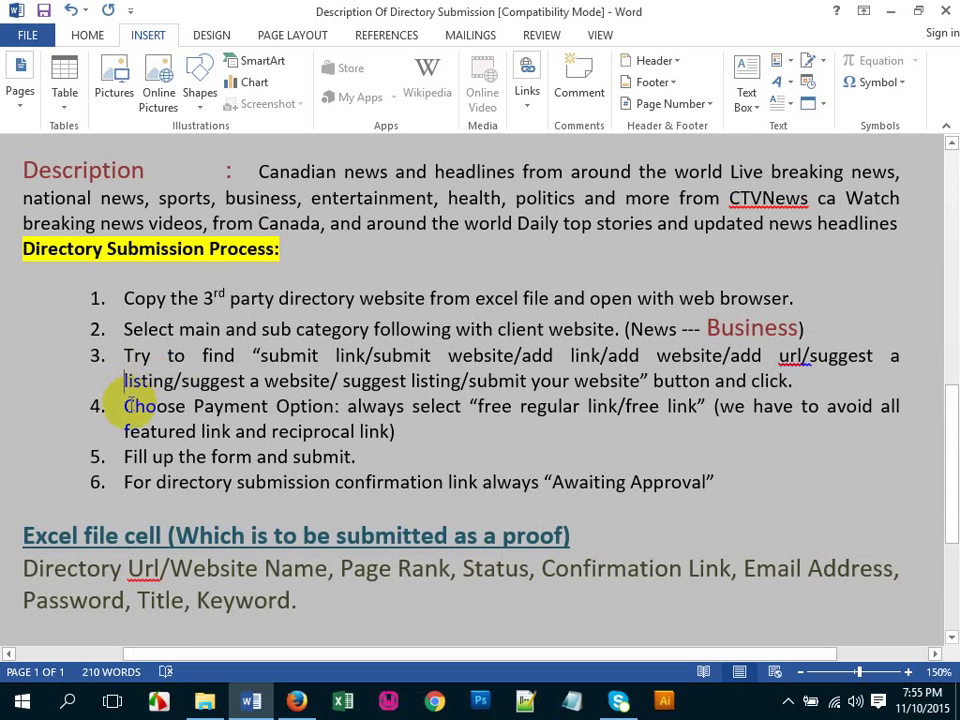
Step: Review process items 4 through 6, including the Payment Option step and its note
left_click(300, 405)
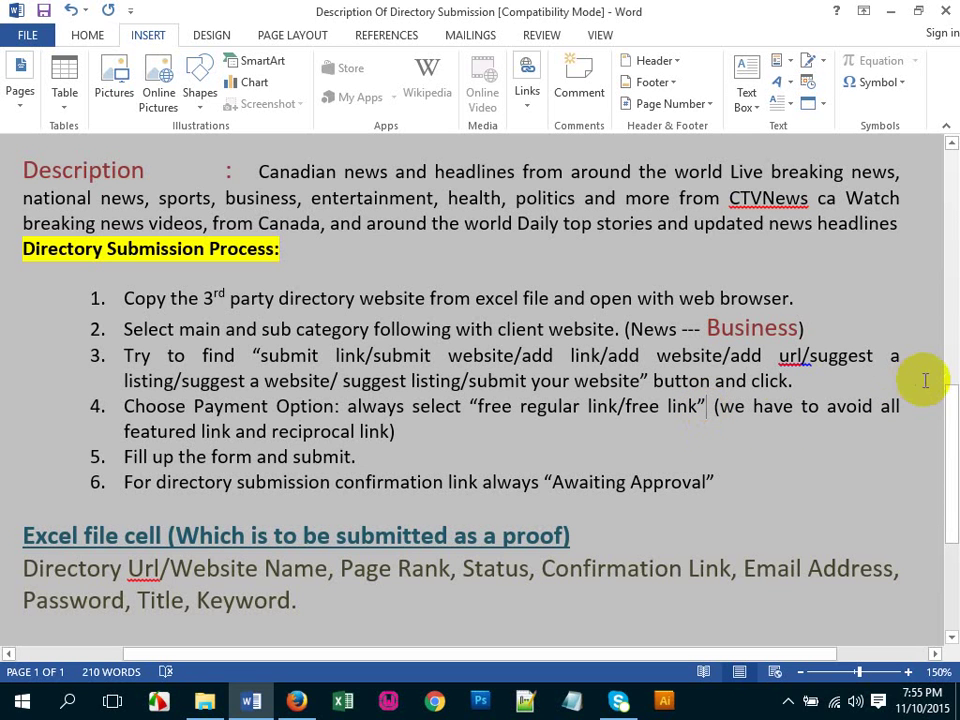
left_click(735, 412)
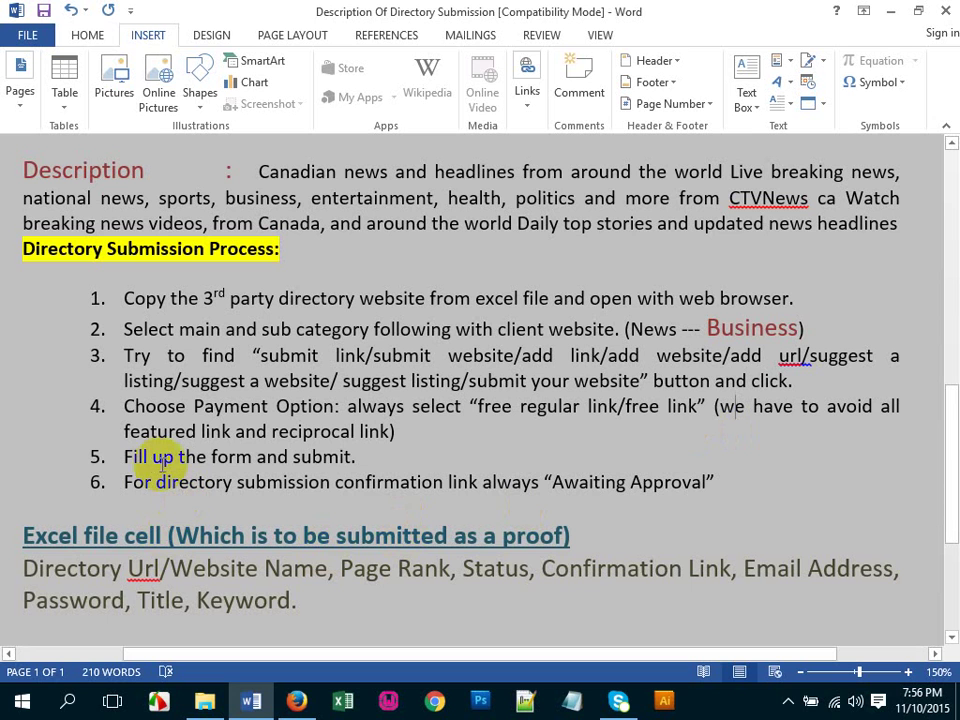
left_click(384, 461)
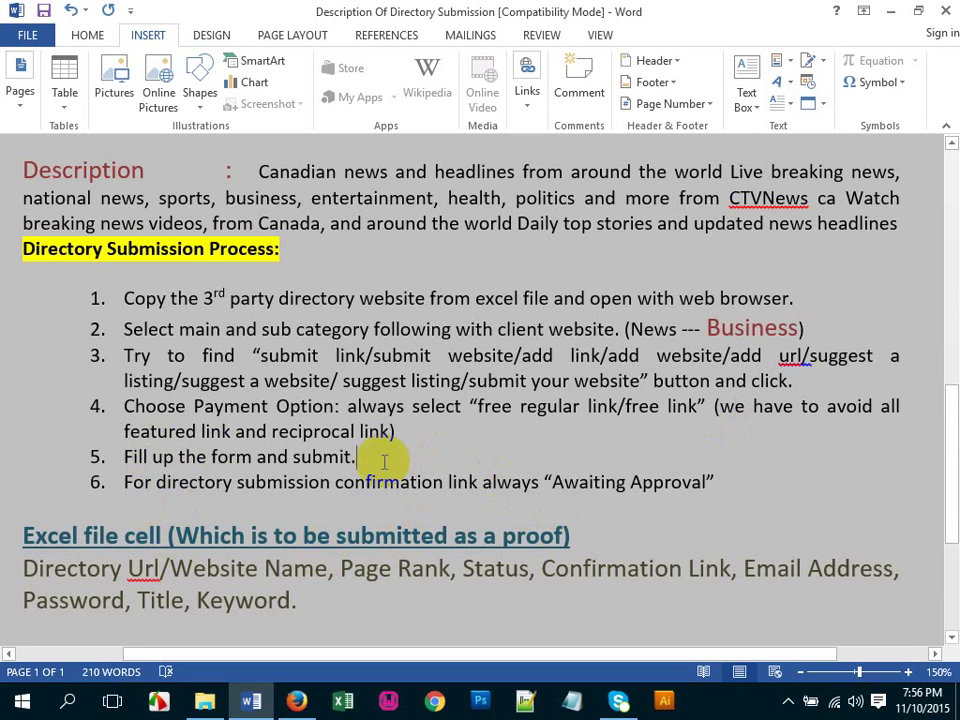
left_click(147, 484)
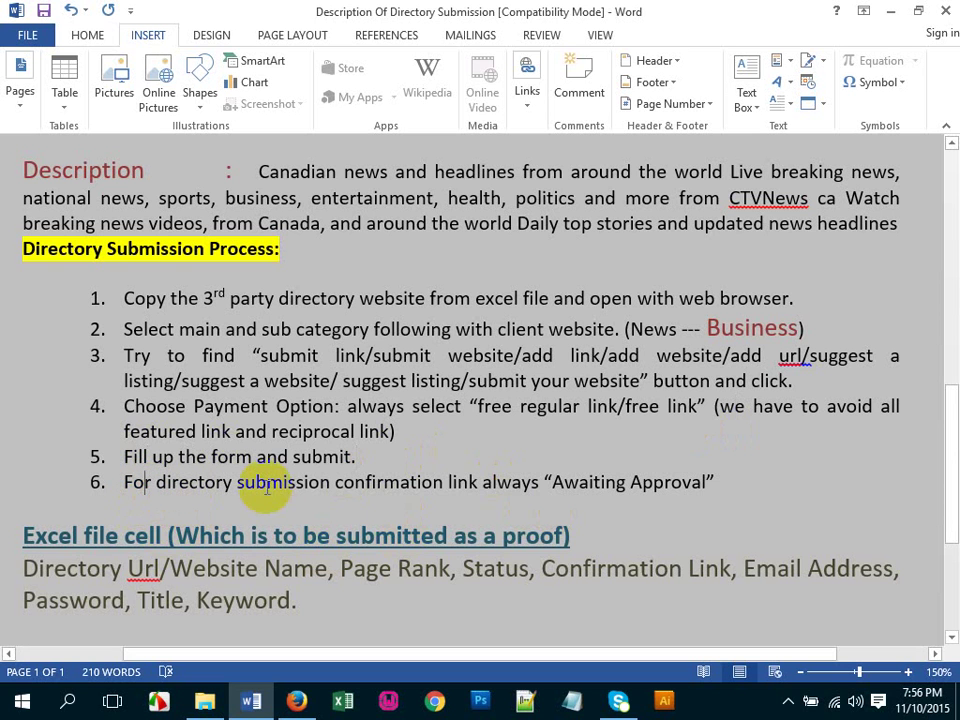
left_click(522, 490)
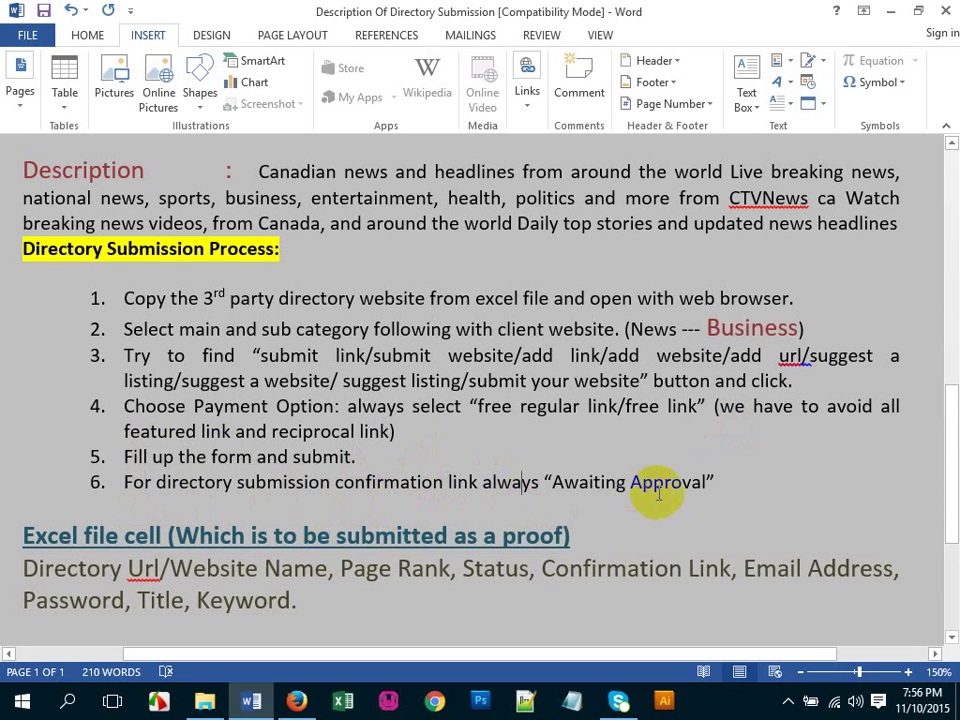
left_click(726, 474)
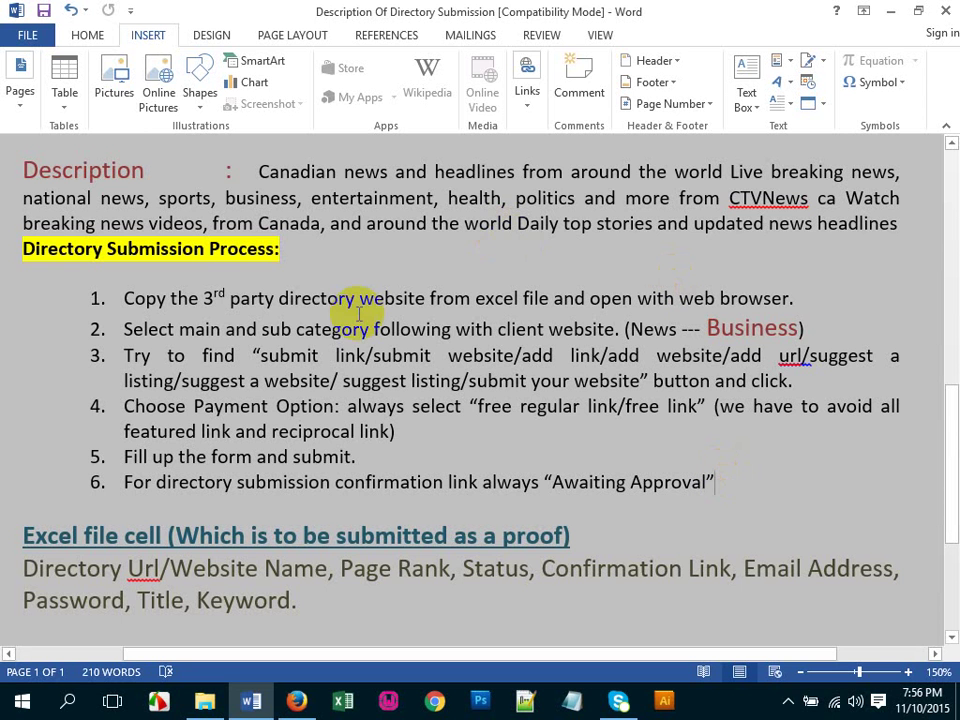
Step: Switch to the 1. Directory Submission folder and select the links for directory submission spreadsheet
scroll(43, 497, "down", 3)
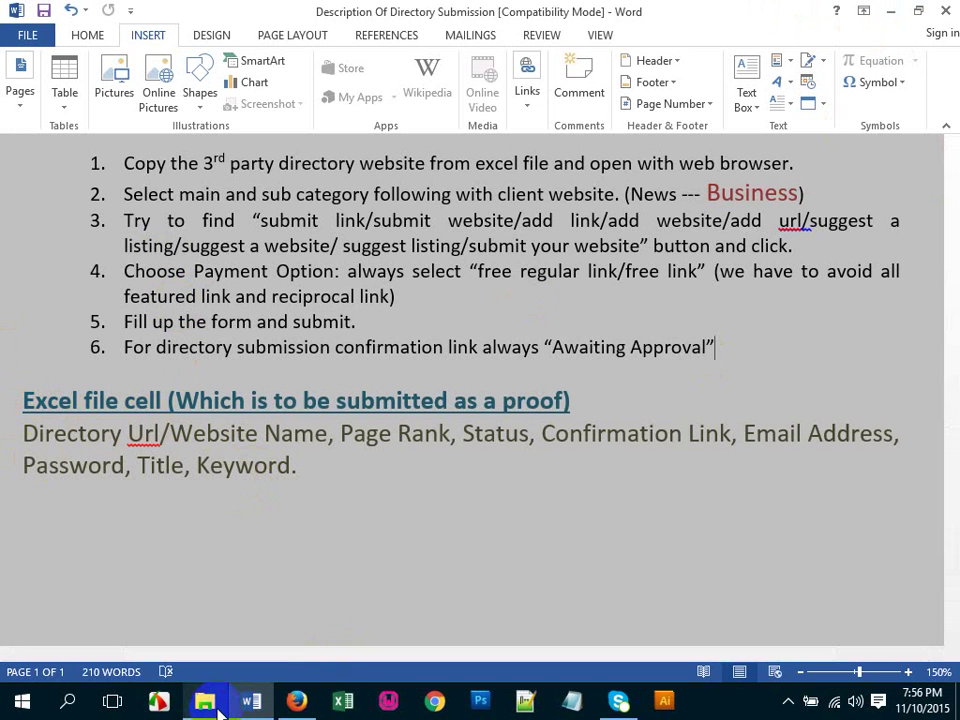
left_click(204, 700)
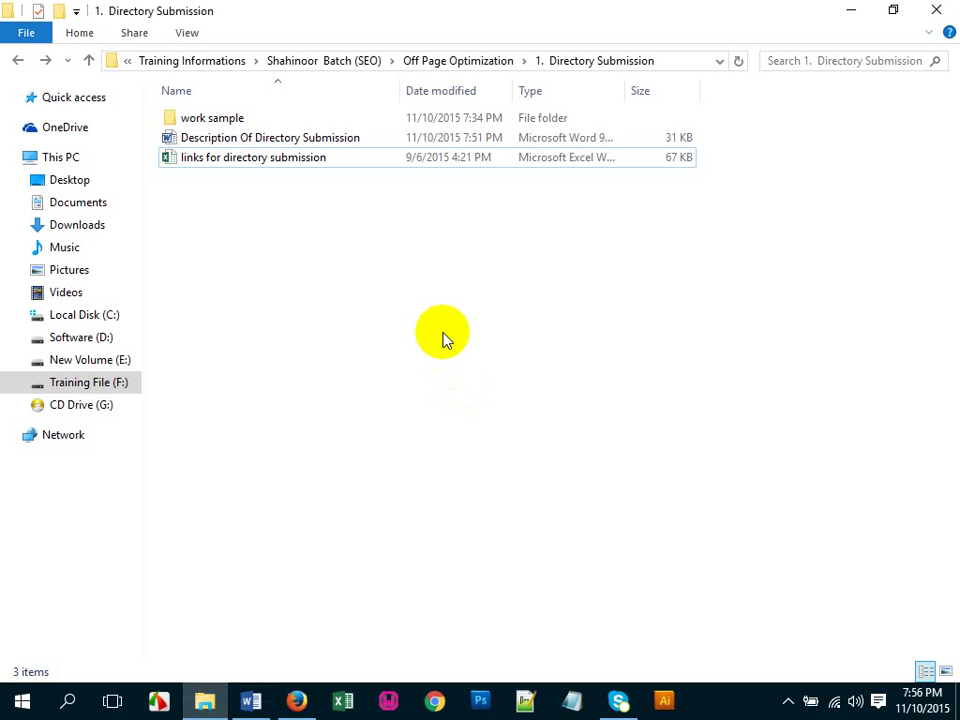
left_click(237, 162)
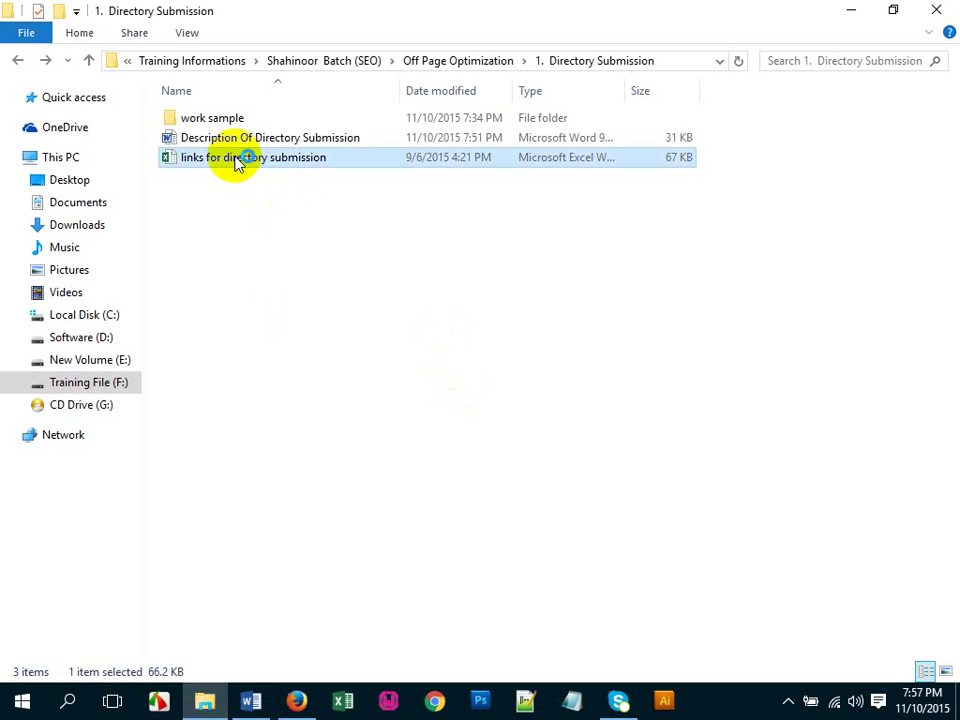
Step: Open the links for directory submission workbook and clear the old entries in B3:G6
double_click(237, 162)
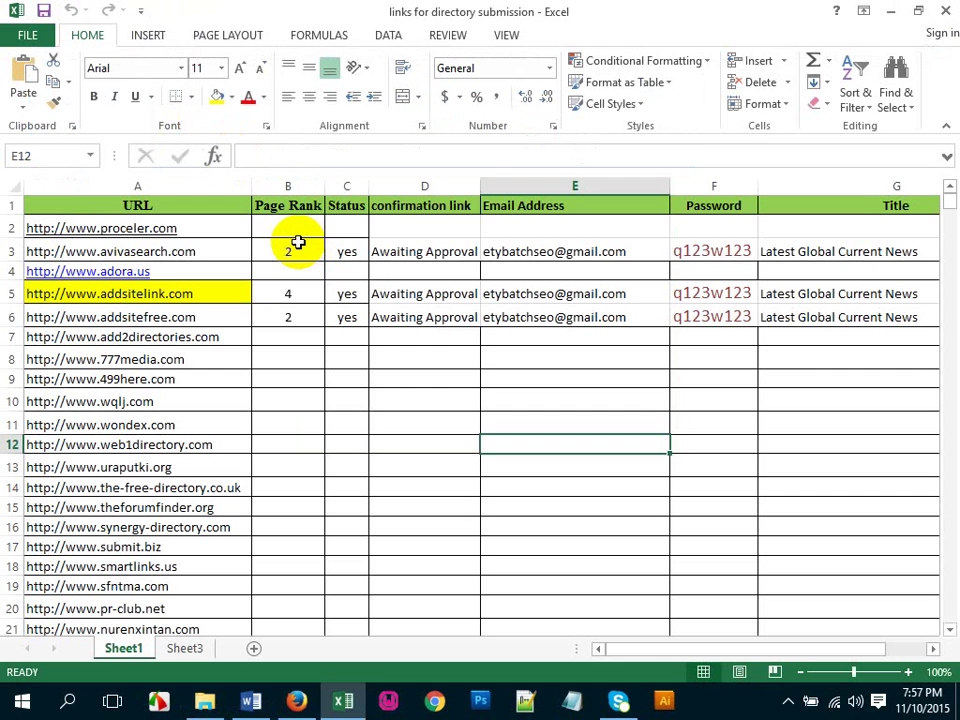
left_click_drag(295, 241, 615, 330)
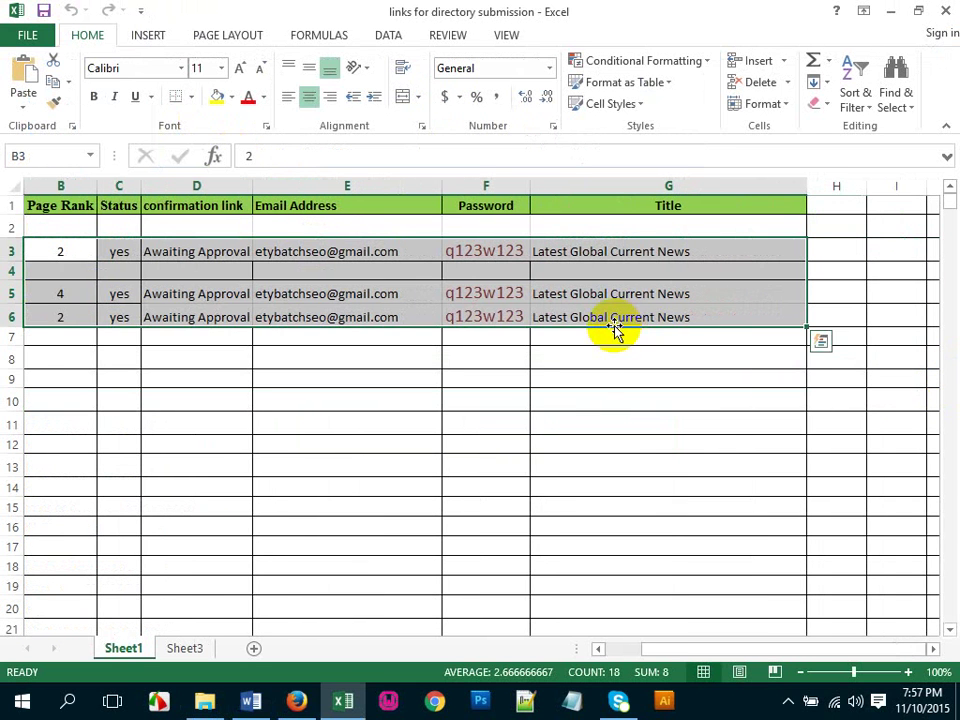
key("Delete")
left_click(592, 378)
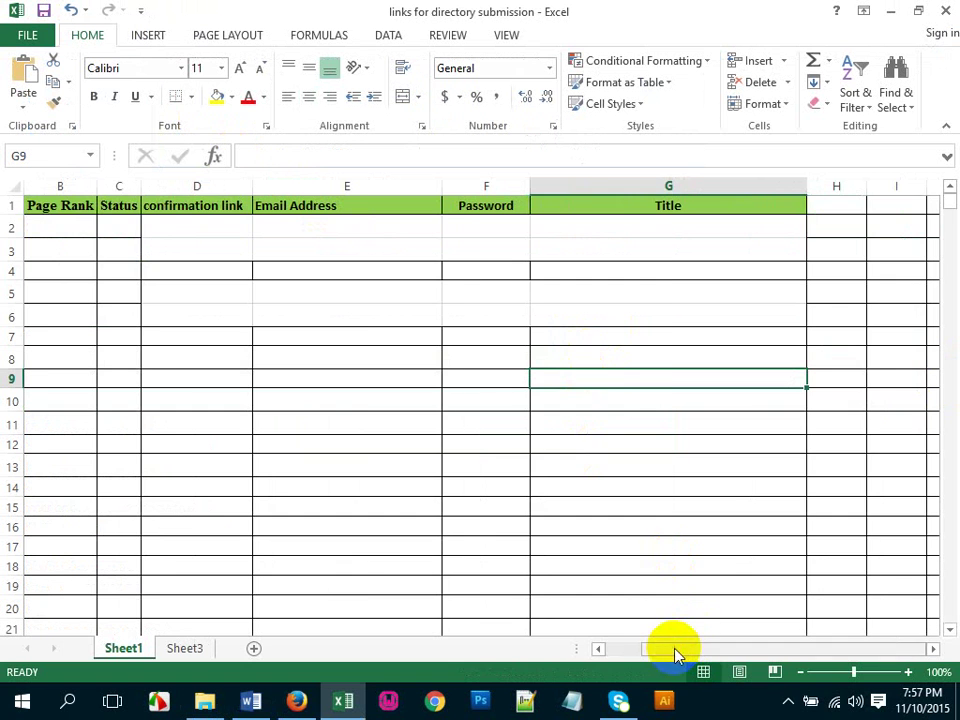
left_click_drag(675, 650, 620, 652)
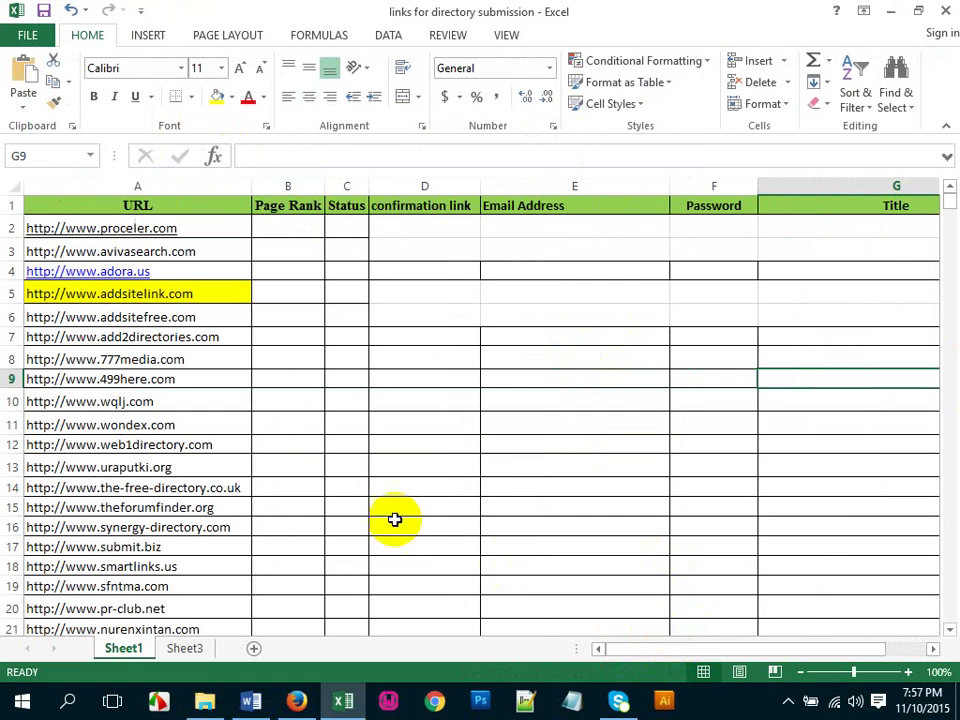
Step: Copy the avivasearch URL from cell A3
right_click(100, 251)
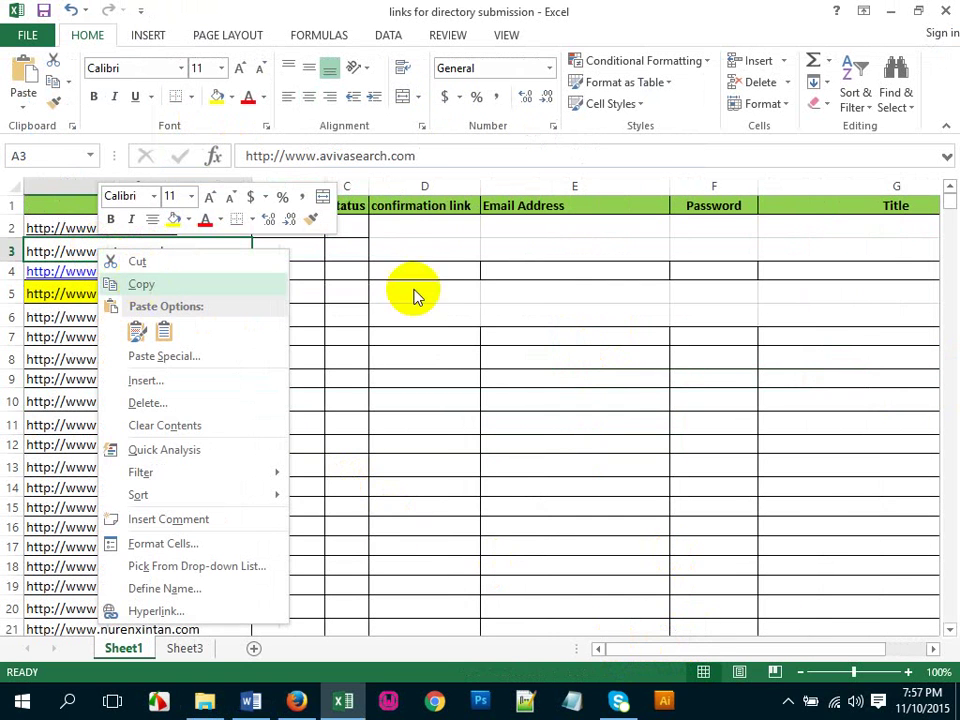
left_click(821, 323)
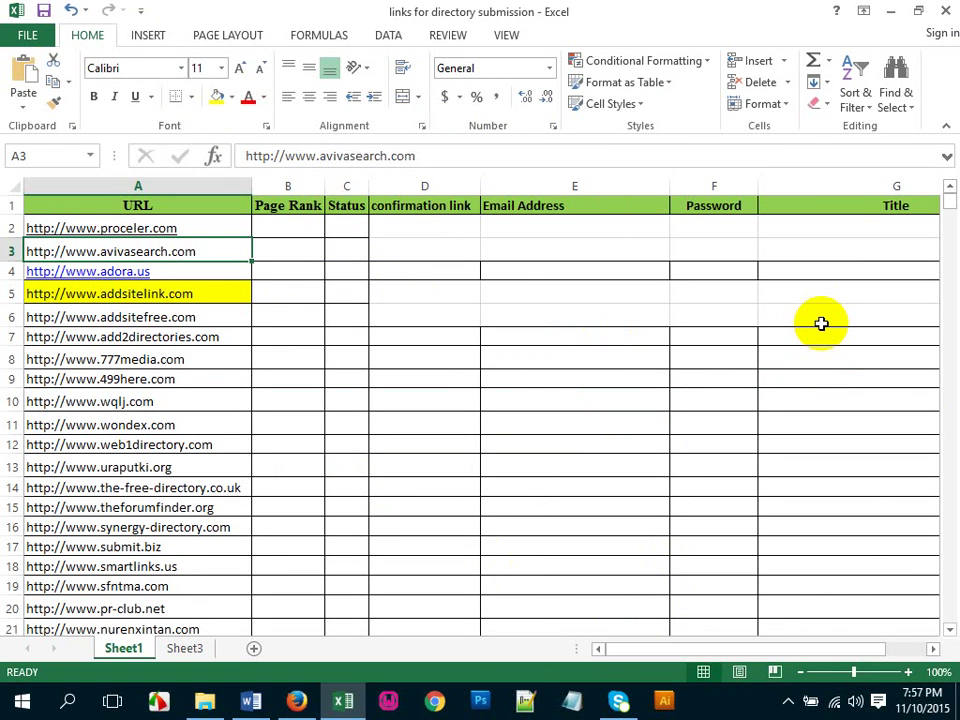
right_click(144, 251)
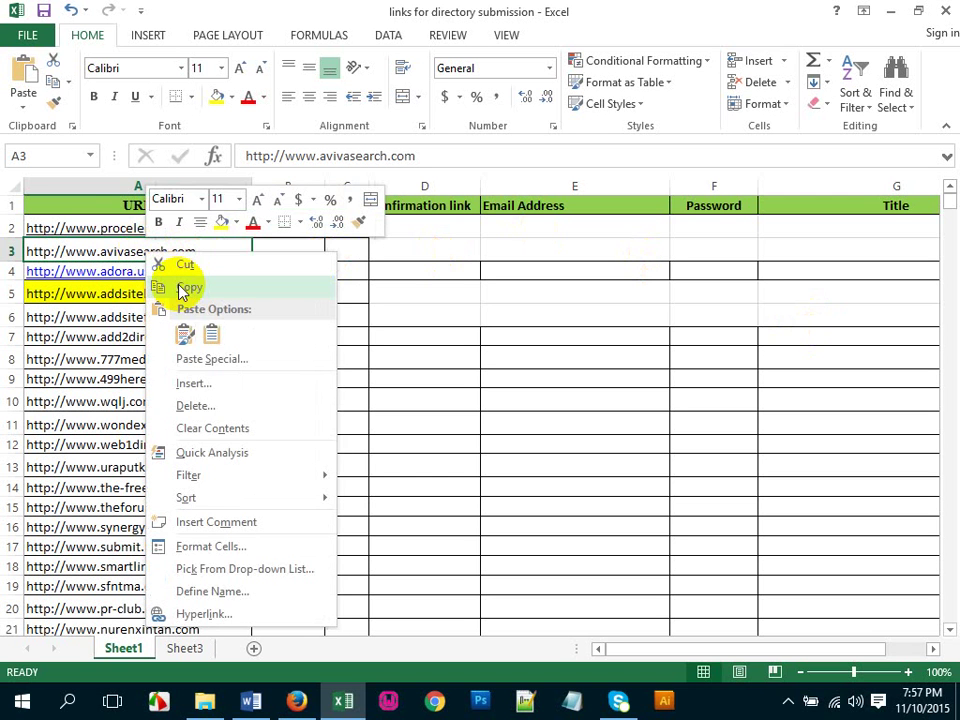
left_click(178, 285)
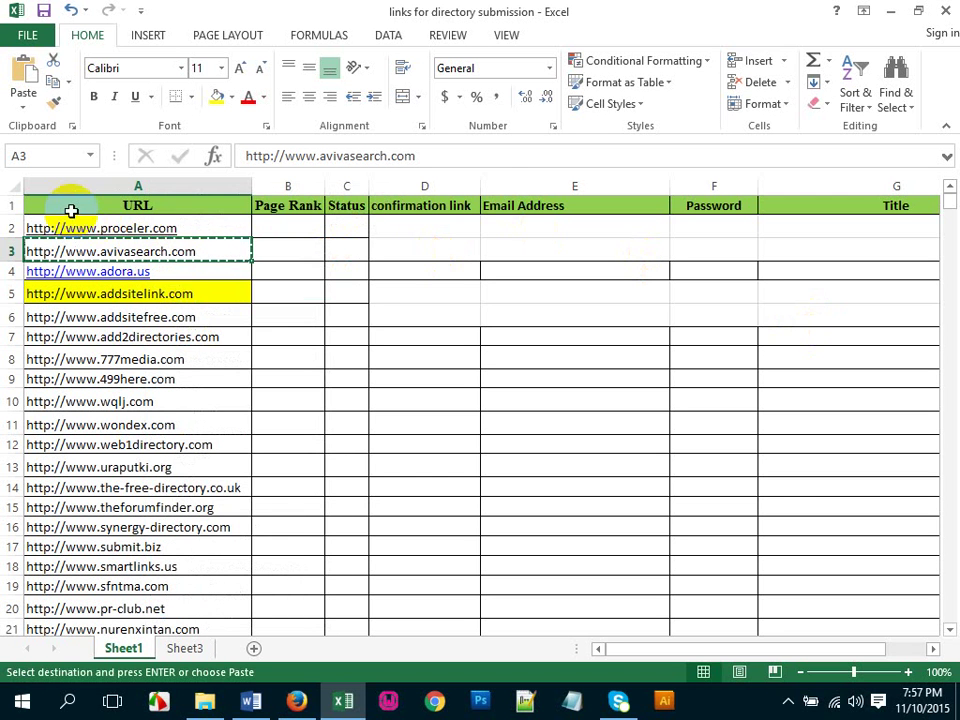
scroll(113, 410, "down", 7)
scroll(113, 410, "down", 3)
scroll(112, 413, "up", 3)
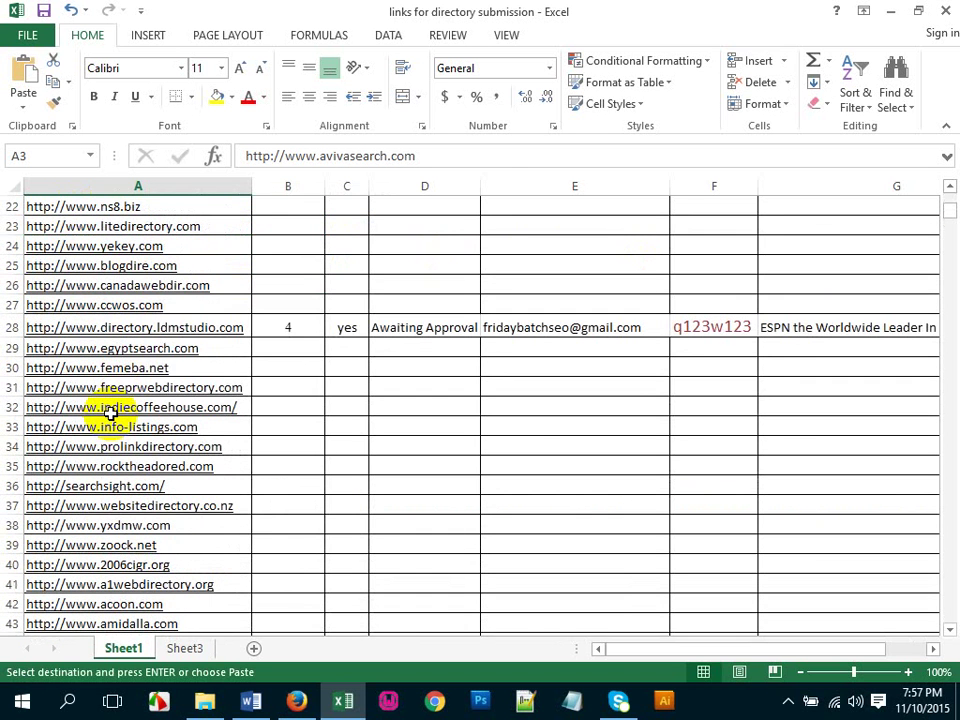
scroll(110, 413, "up", 3)
scroll(126, 387, "up", 4)
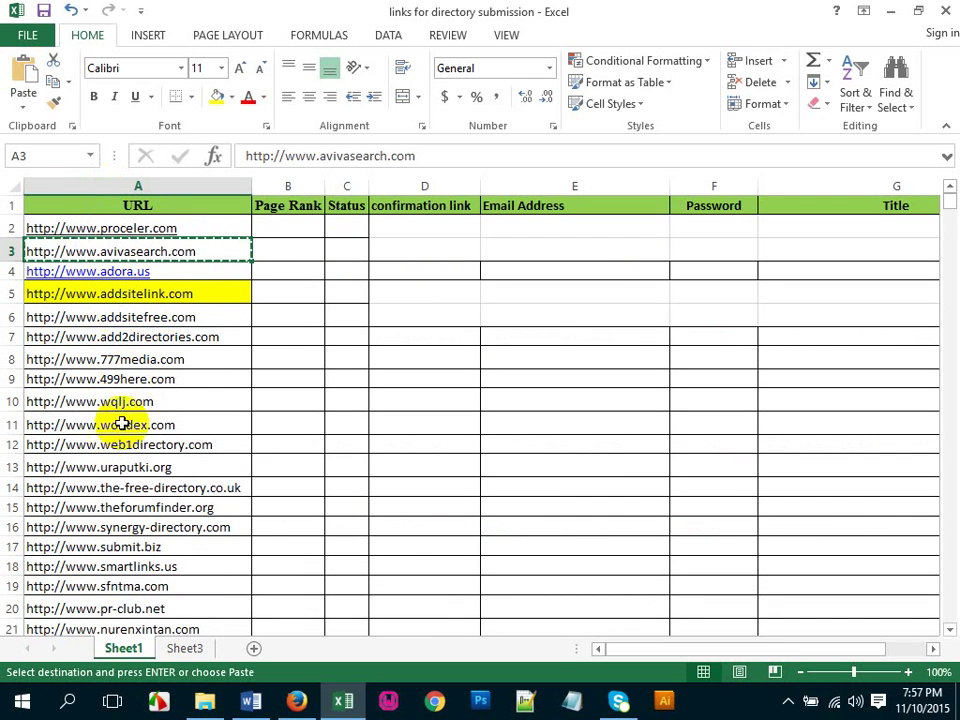
right_click(147, 249)
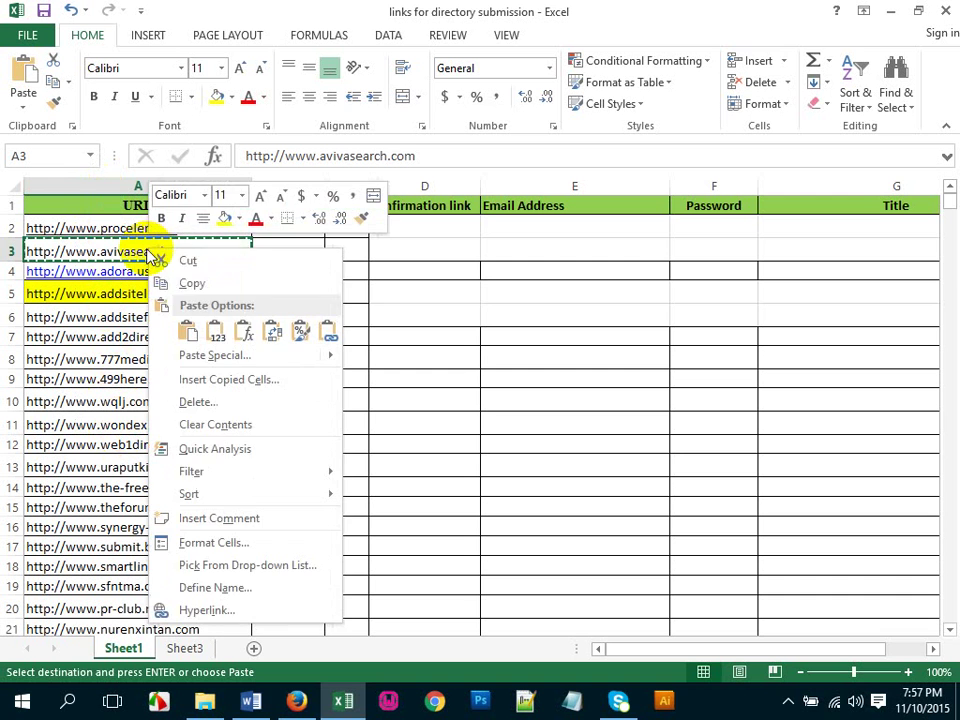
left_click(193, 281)
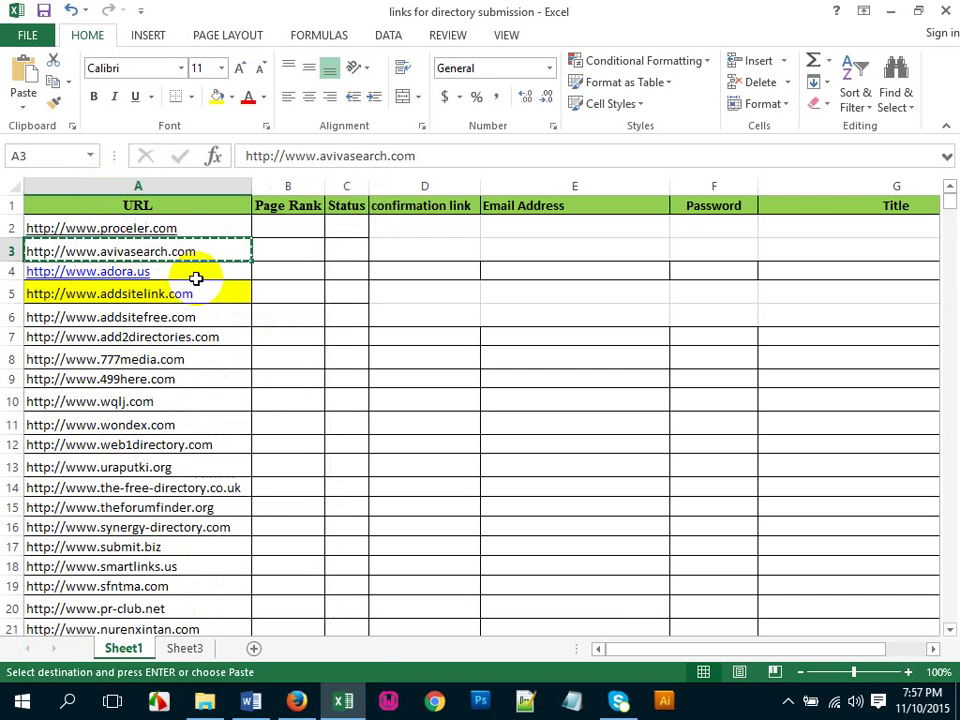
Step: Close the Google Search and CTV News tabs and load the copied AvivaSearch URL in a new tab
left_click(296, 700)
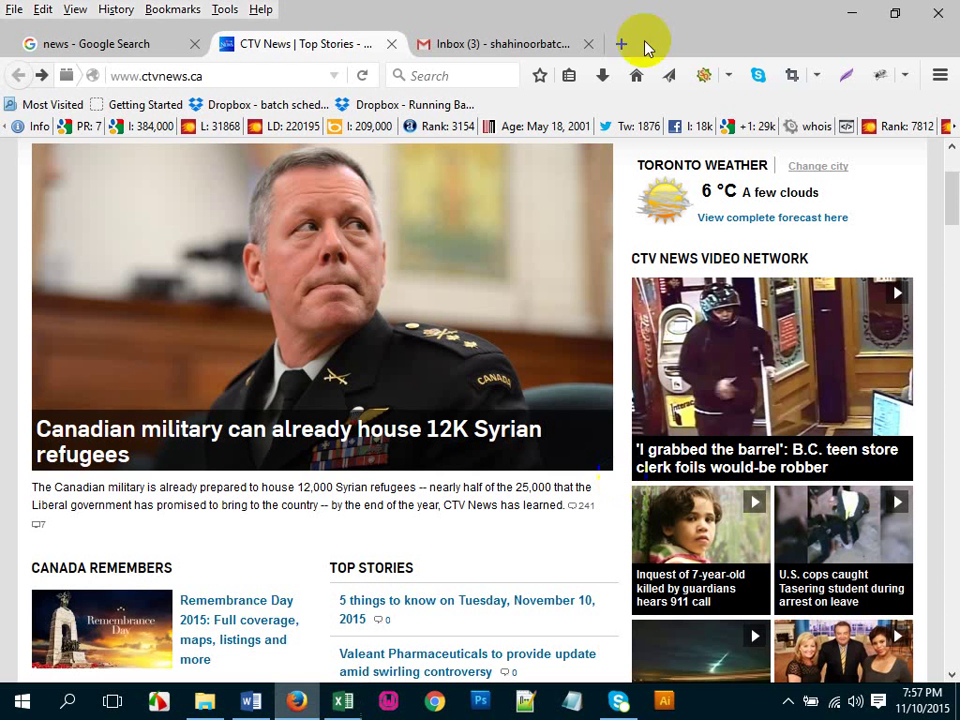
left_click(194, 44)
key("ctrl+w")
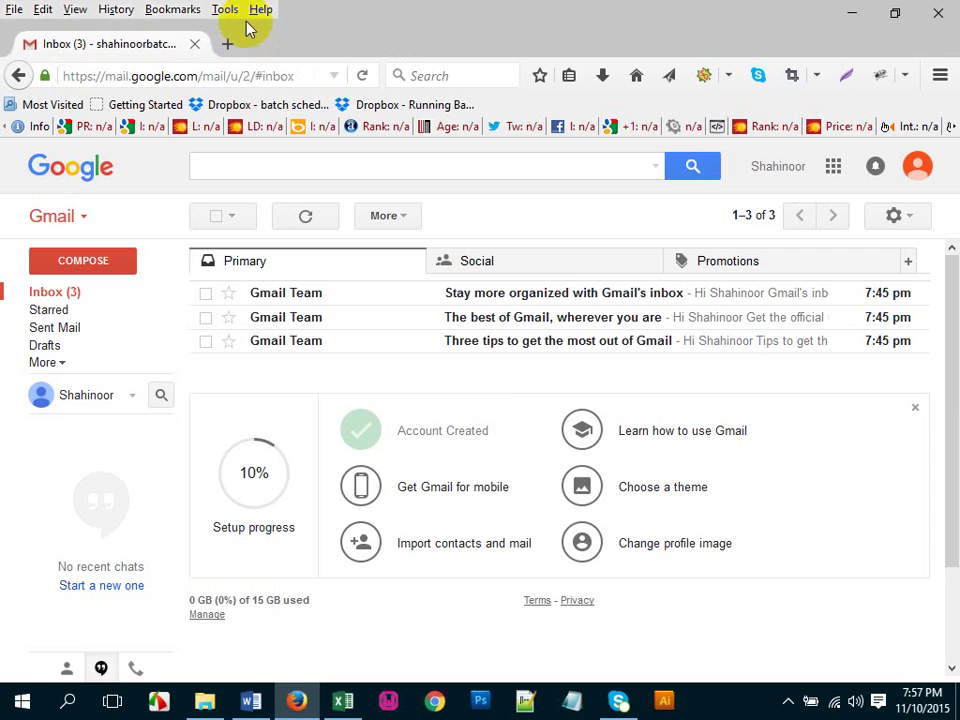
key("ctrl+t")
right_click(182, 76)
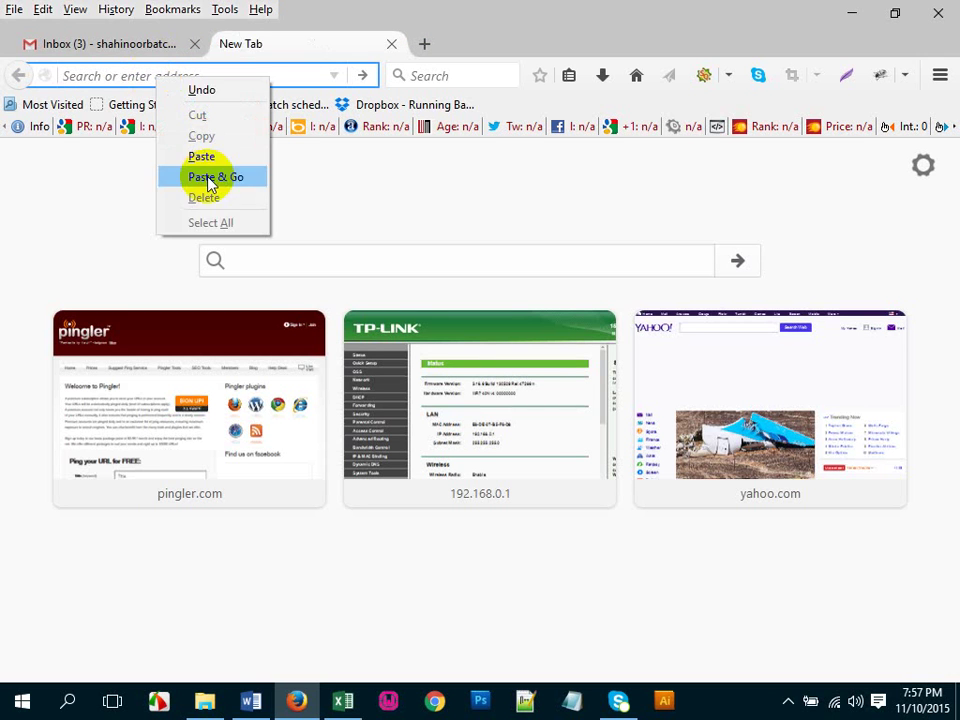
left_click(208, 176)
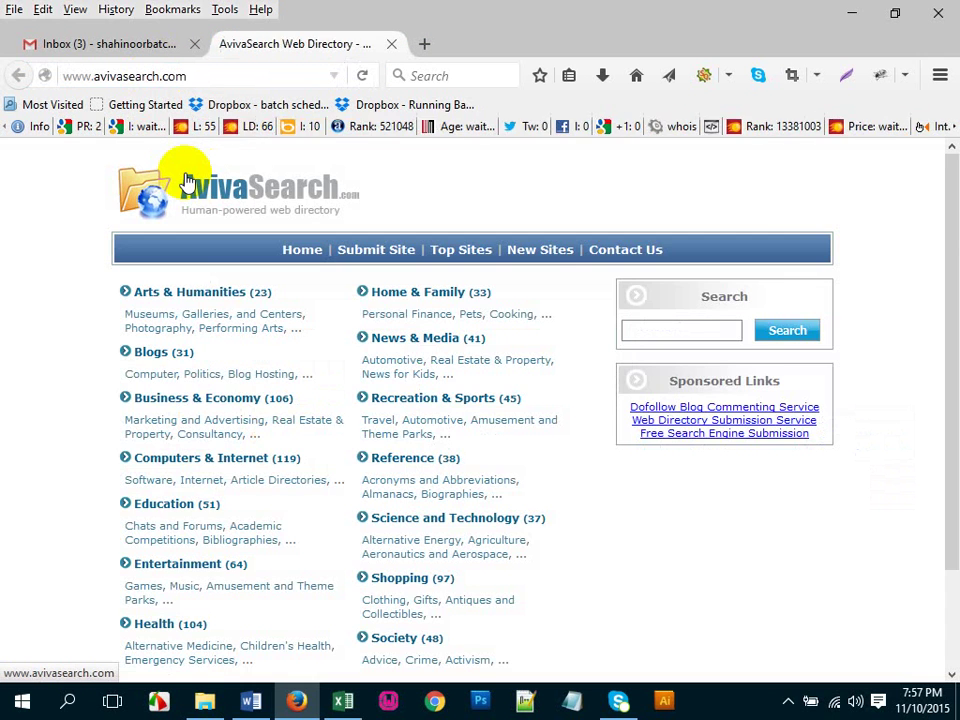
left_click(284, 693)
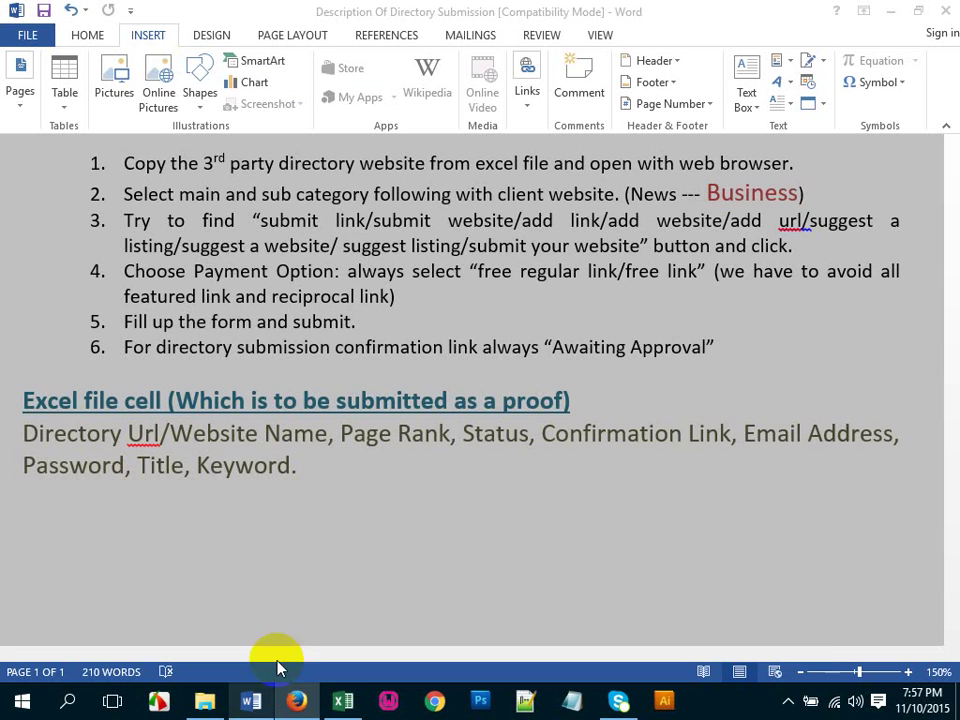
Step: Read over the Directory Submission Process steps, then minimize Word
scroll(200, 450, "up", 3)
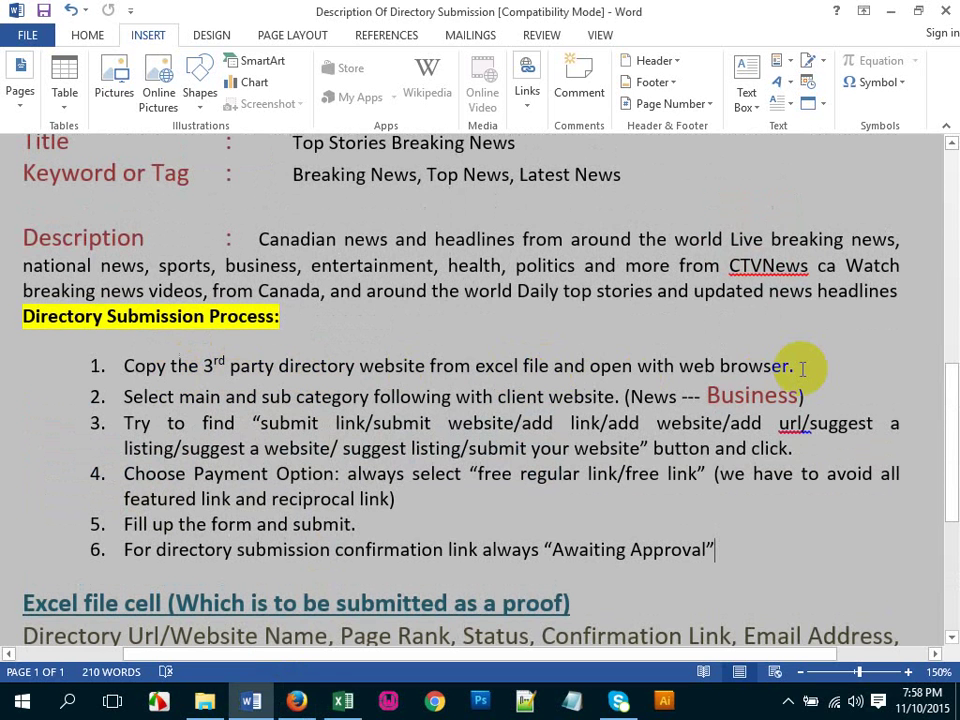
left_click(890, 11)
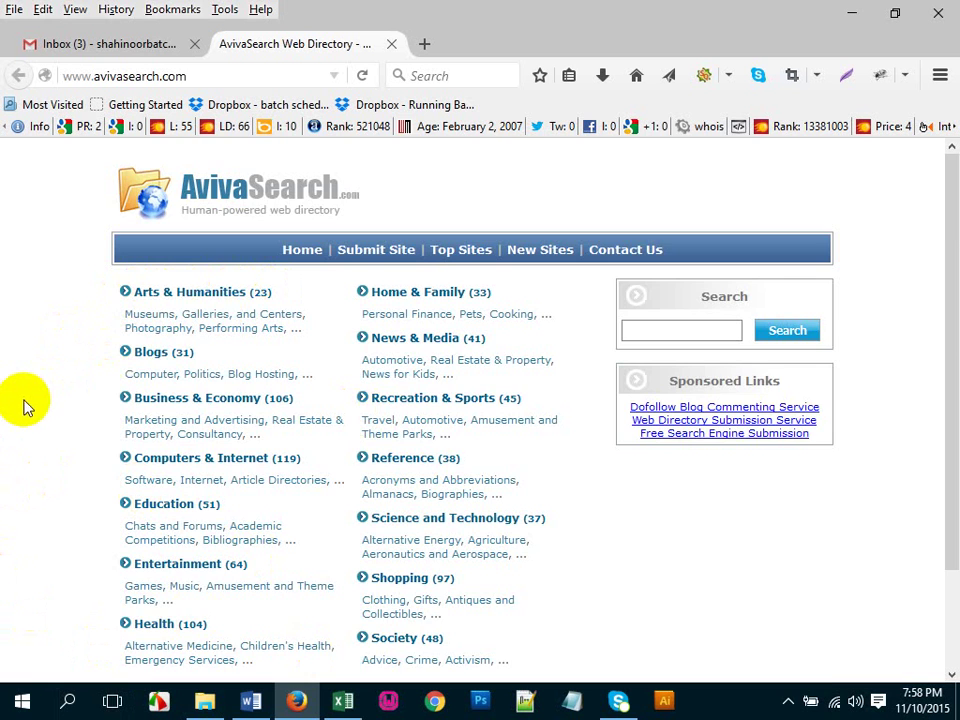
Step: Open AvivaSearch's News & Media category, briefly checking the Word brief before returning to Firefox
scroll(47, 398, "down", 2)
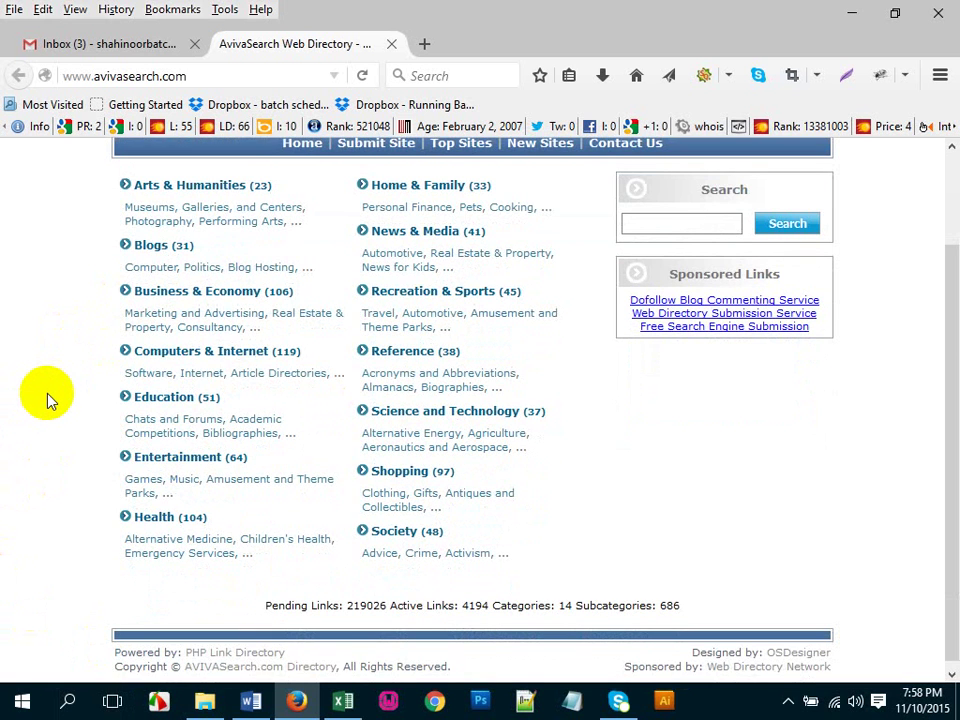
scroll(680, 415, "up", 2)
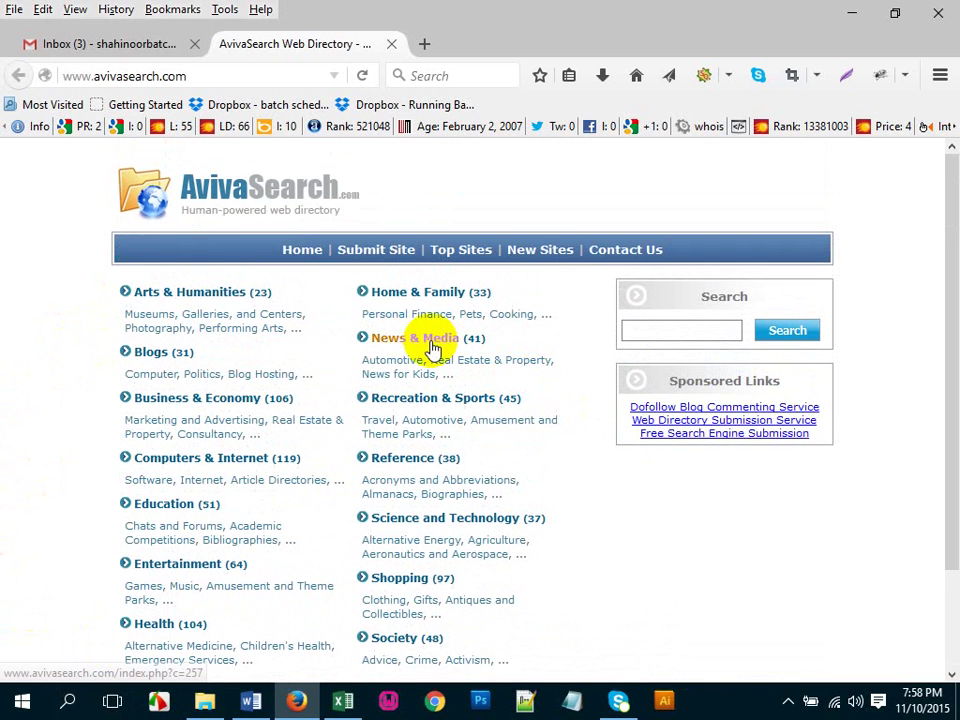
left_click(432, 347)
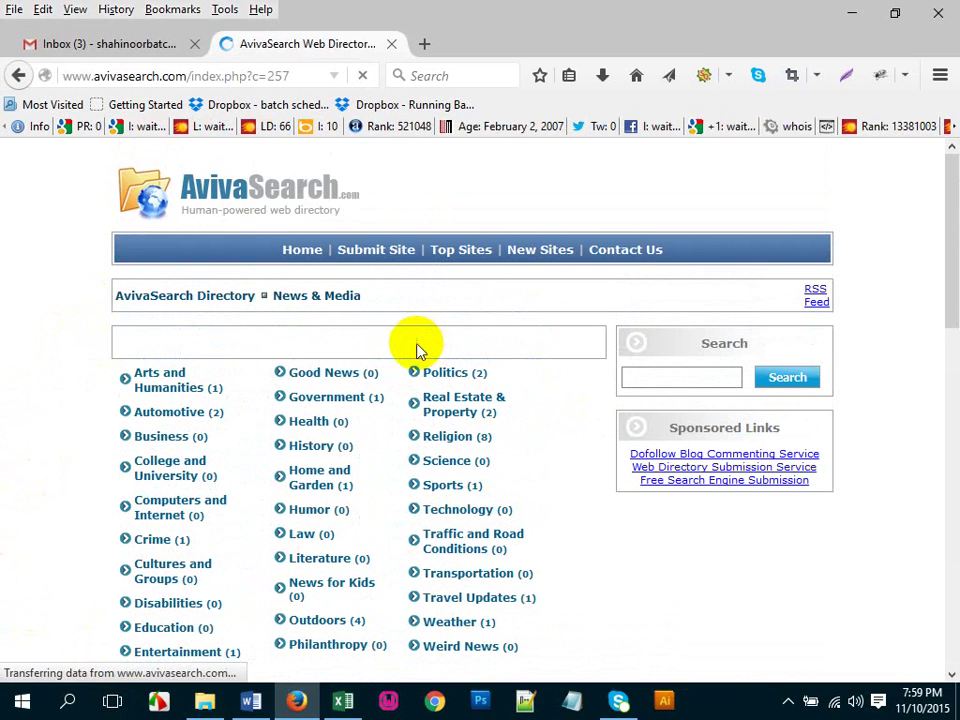
left_click(254, 702)
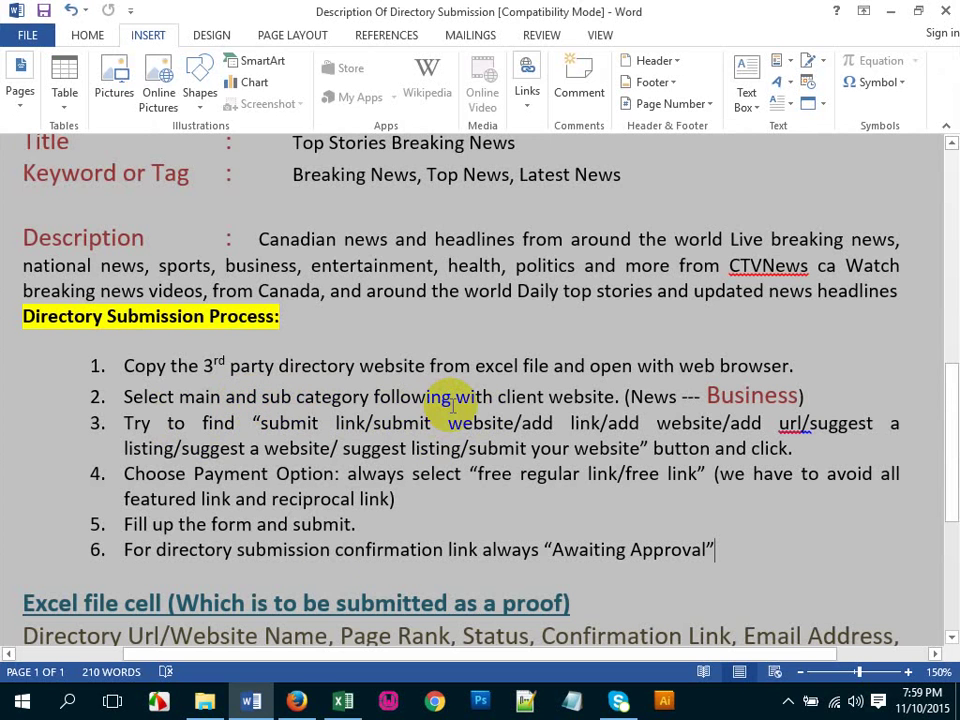
left_click(300, 704)
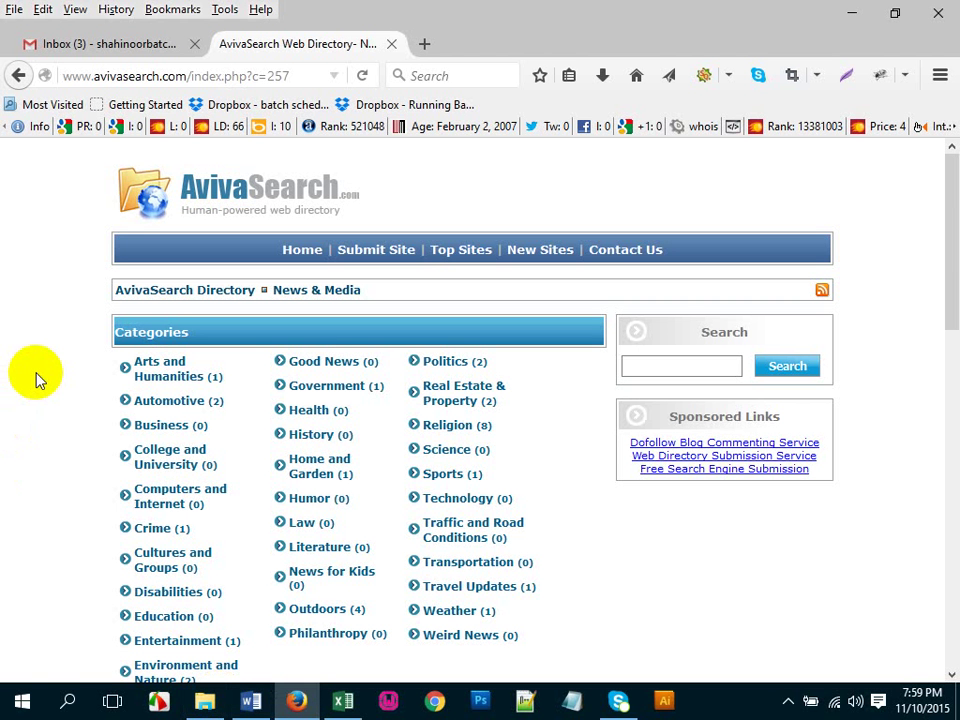
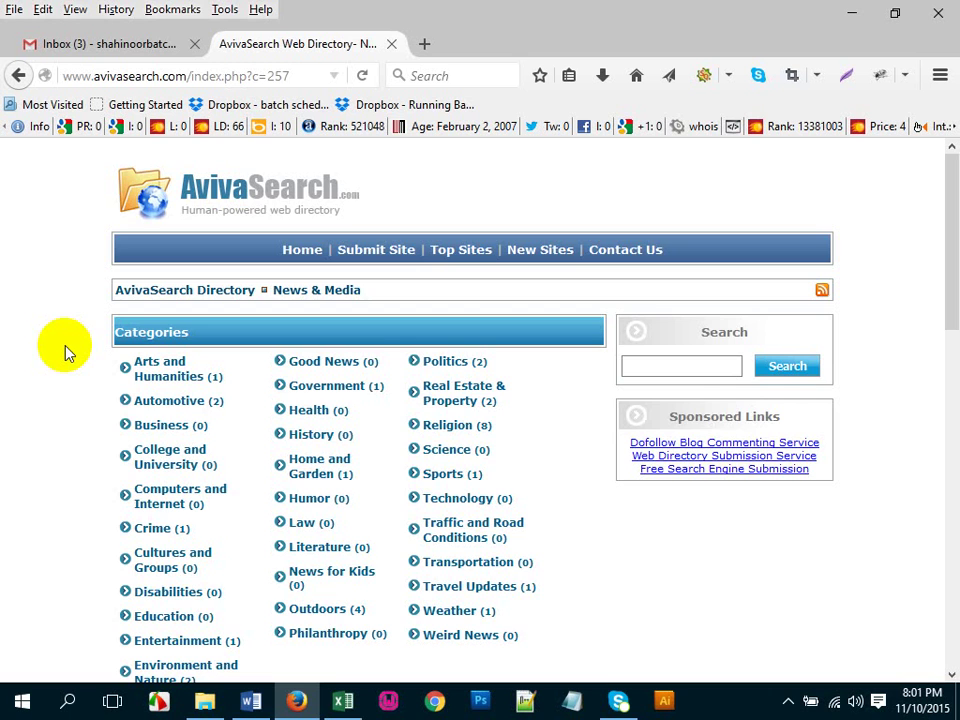
Step: Check the Word notes, then open AvivaSearch's Submit Site form
scroll(39, 379, "down", 5)
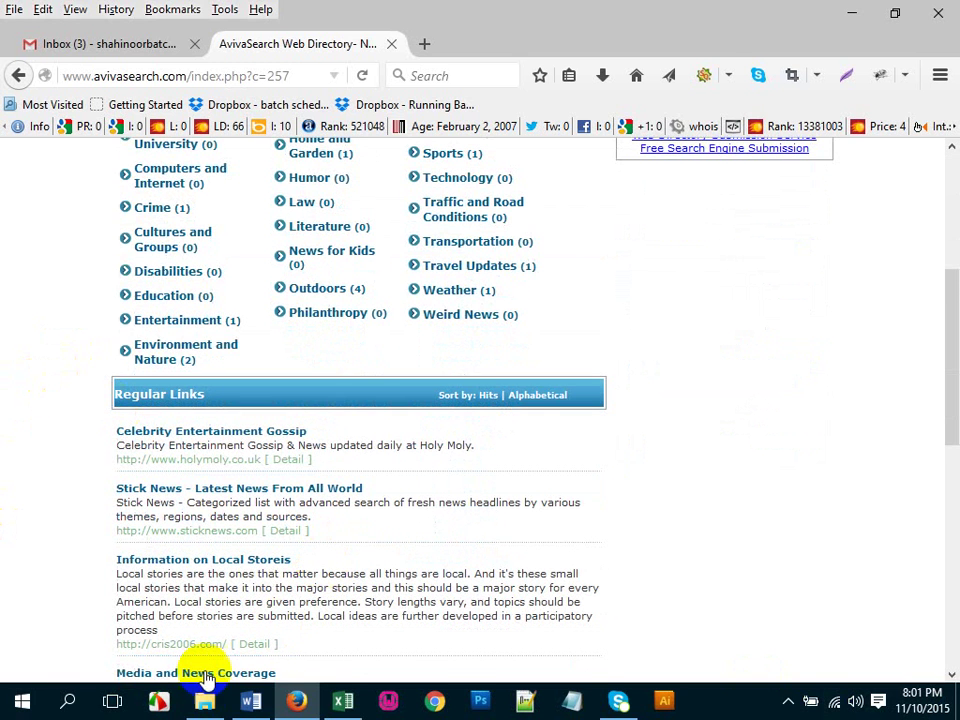
left_click(245, 700)
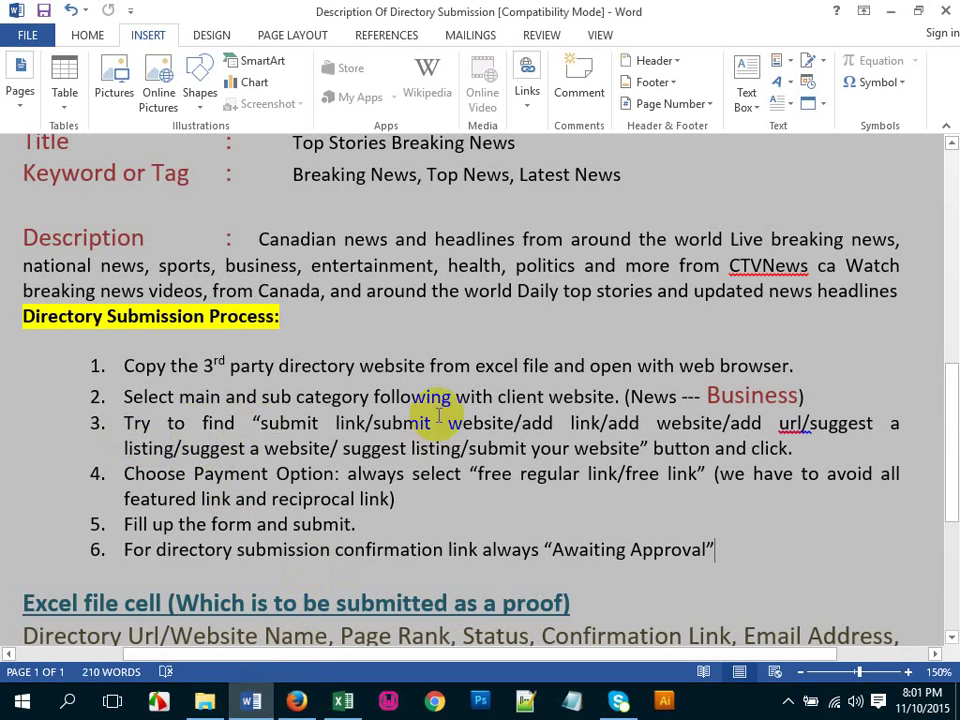
left_click(294, 700)
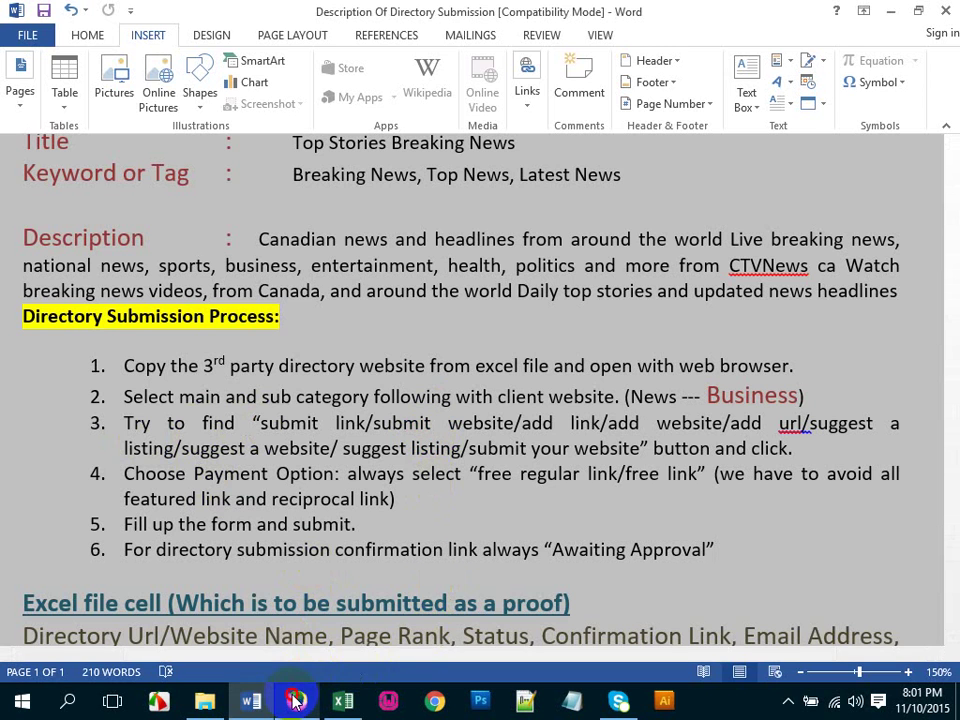
scroll(5, 378, "up", 5)
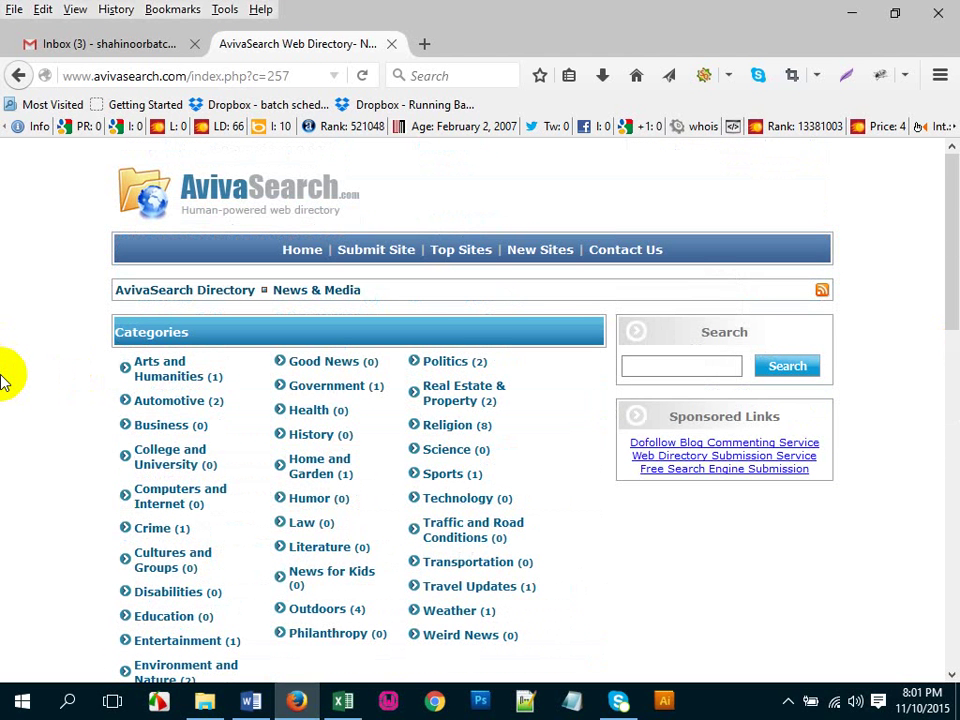
left_click(370, 258)
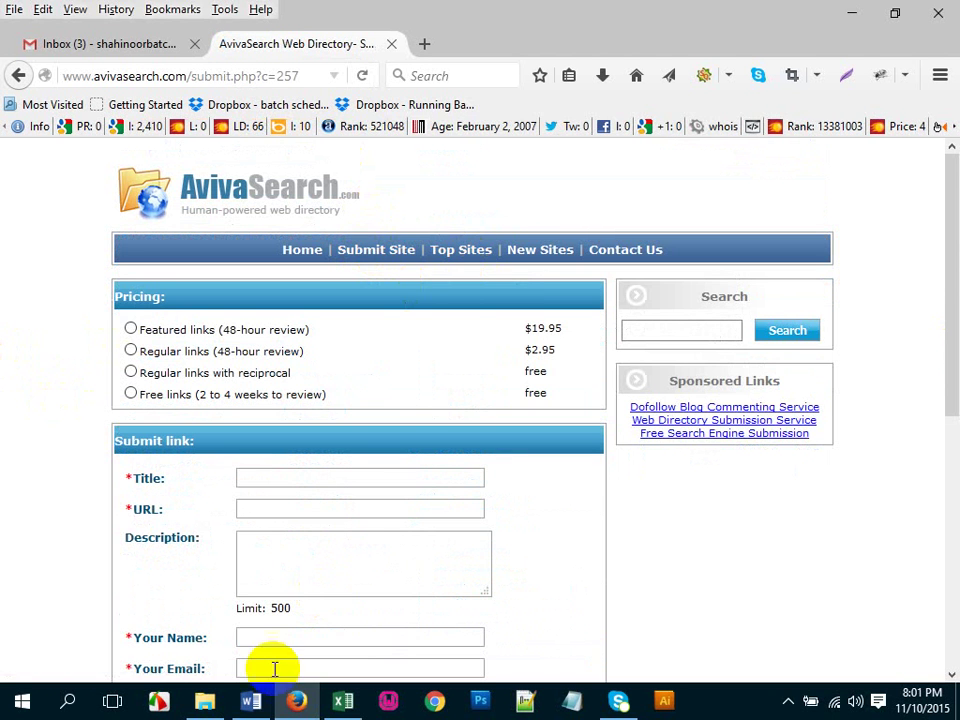
Step: Review the link pricing and choose the Free links (2 to 4 weeks to review) option
left_click(251, 703)
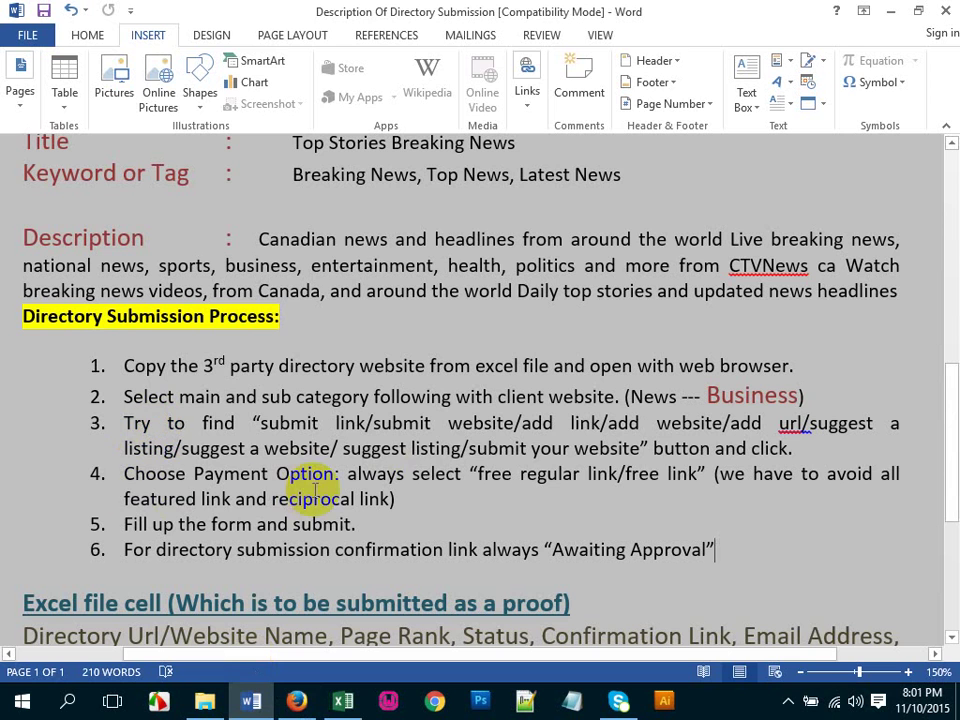
left_click(296, 703)
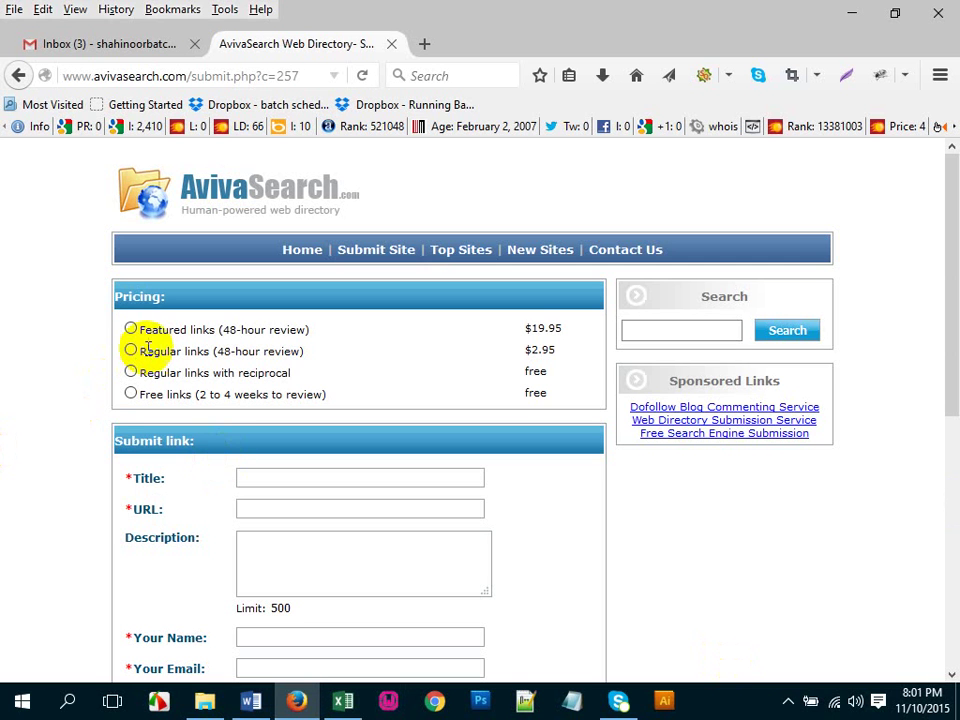
left_click_drag(556, 349, 537, 344)
left_click(537, 344)
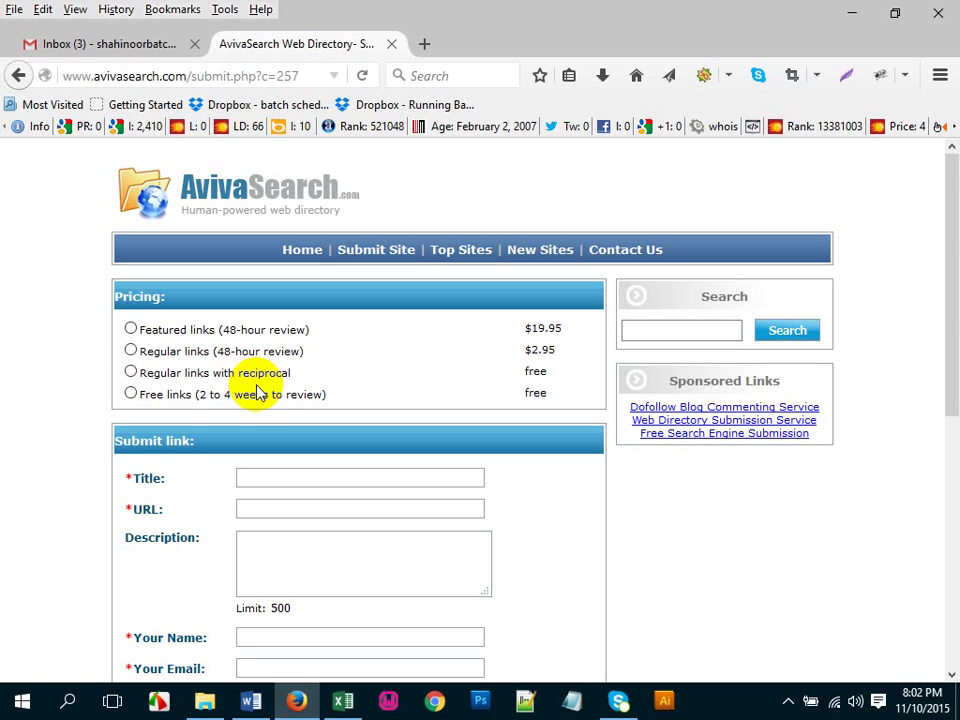
left_click(131, 394)
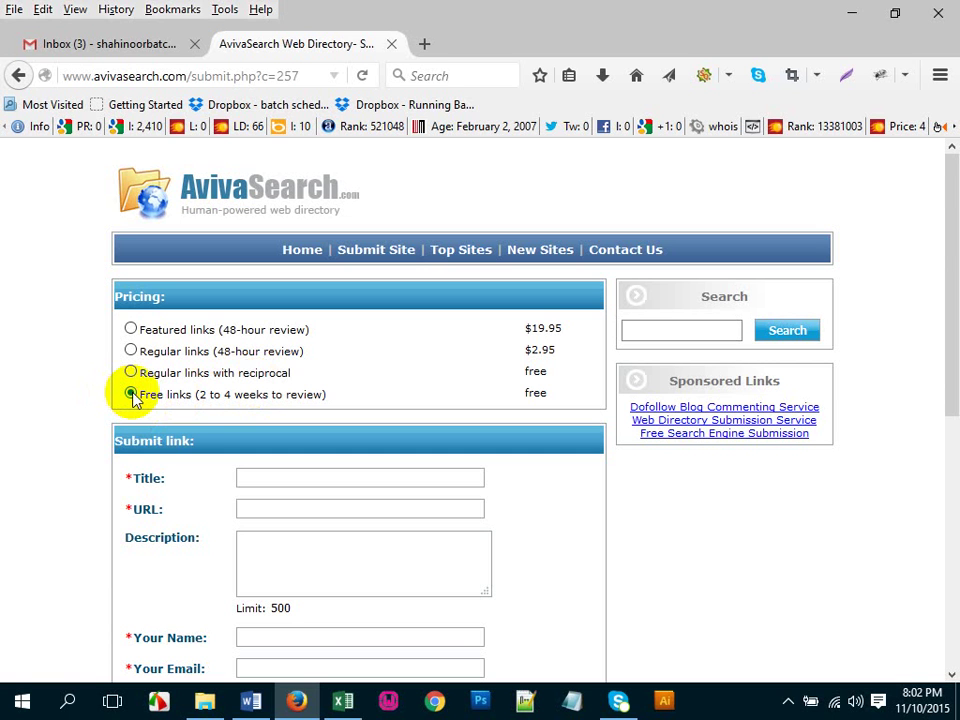
Step: Select the reciprocal link code in the form's code box
scroll(54, 422, "down", 5)
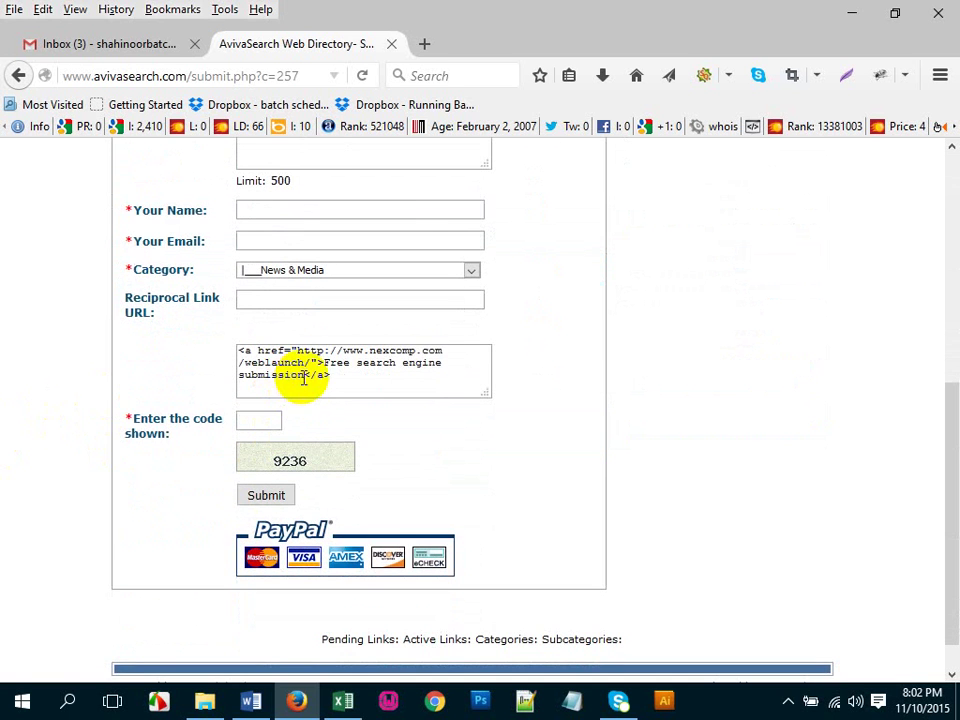
triple_click(303, 378)
left_click(26, 360)
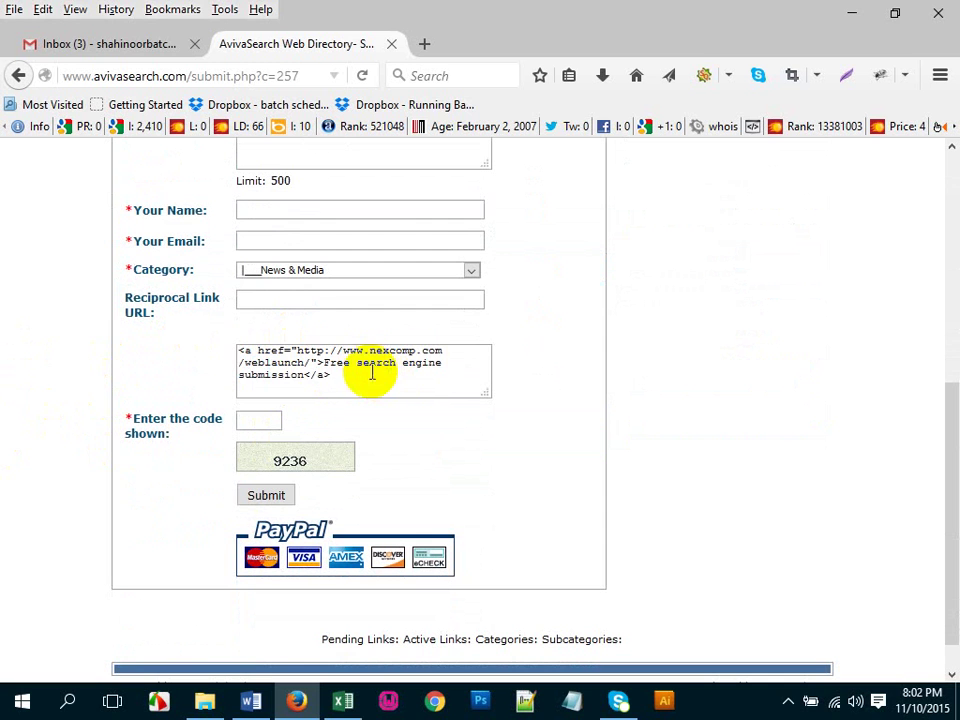
triple_click(371, 373)
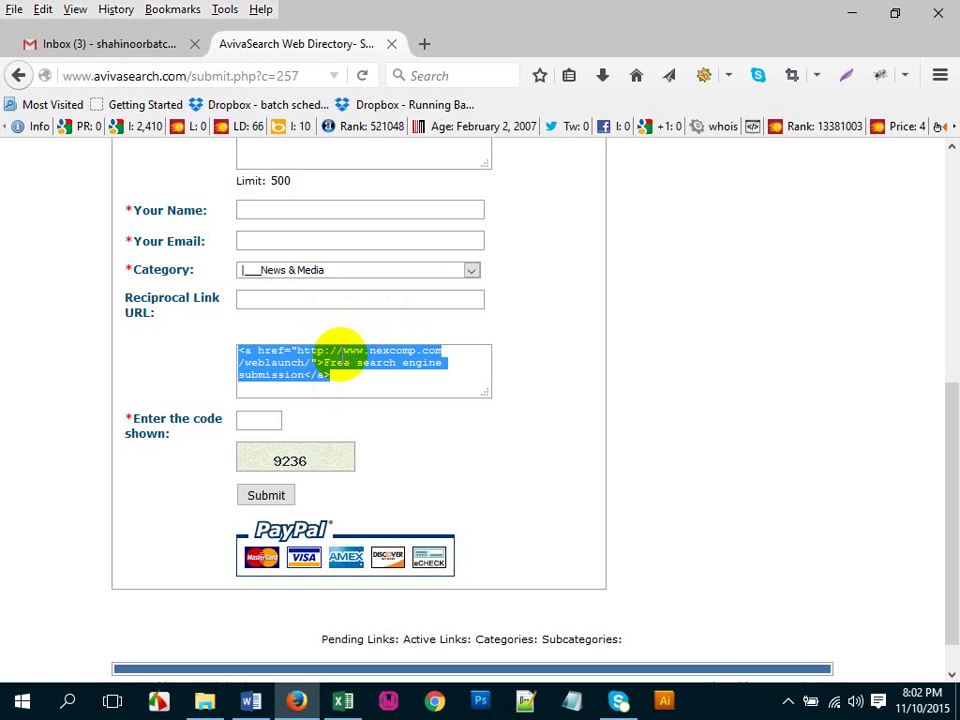
left_click(5, 350)
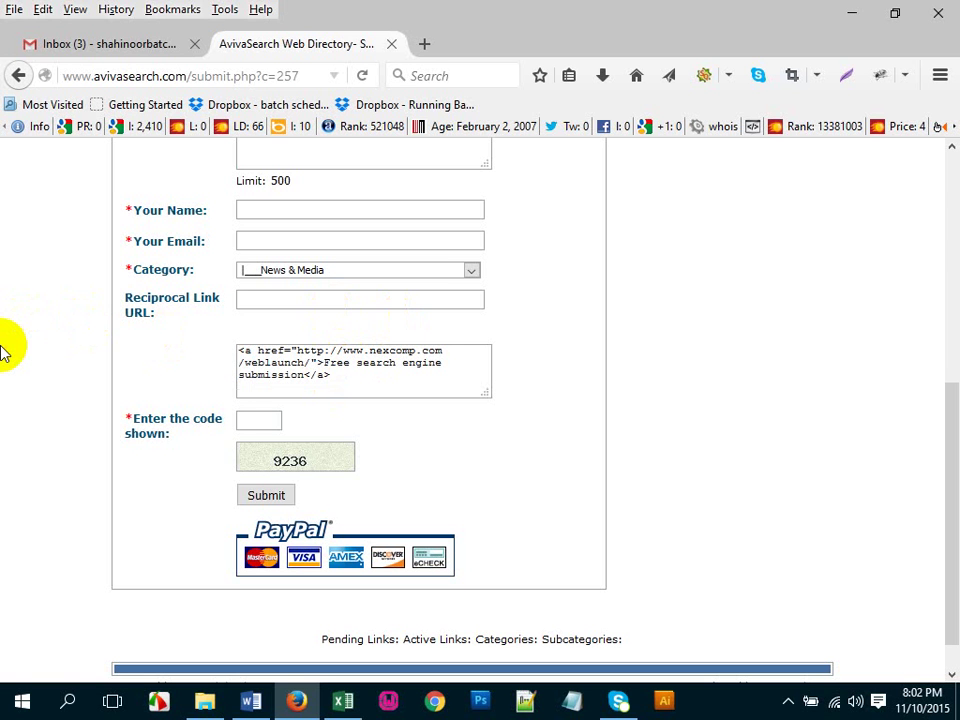
left_click(251, 700)
scroll(511, 350, "up", 5)
scroll(511, 350, "up", 3)
left_click_drag(557, 441, 305, 440)
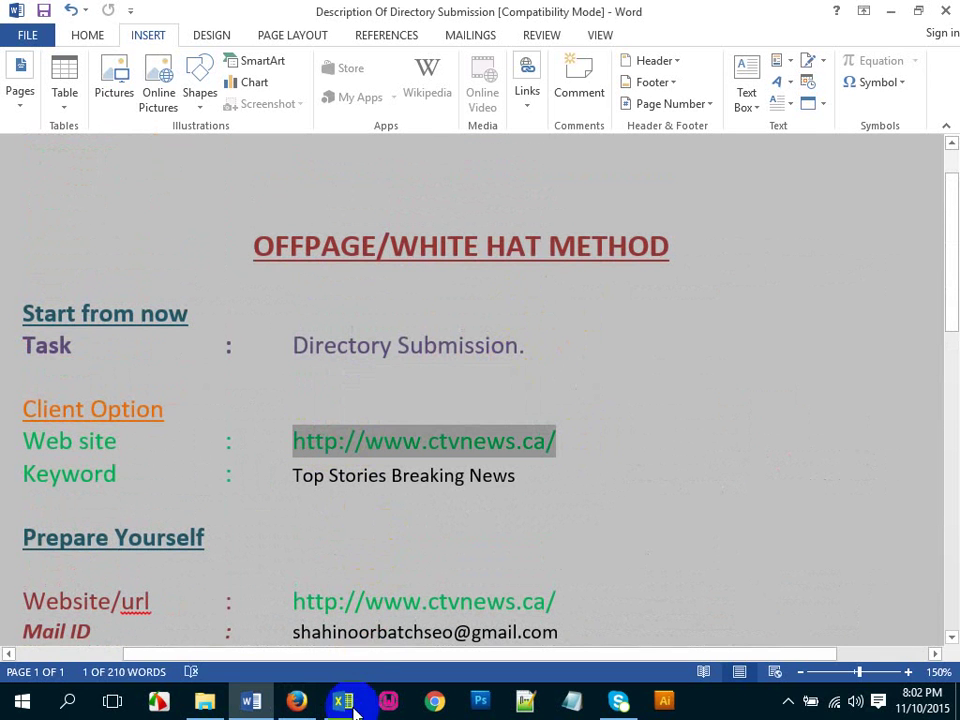
left_click(296, 700)
triple_click(349, 379)
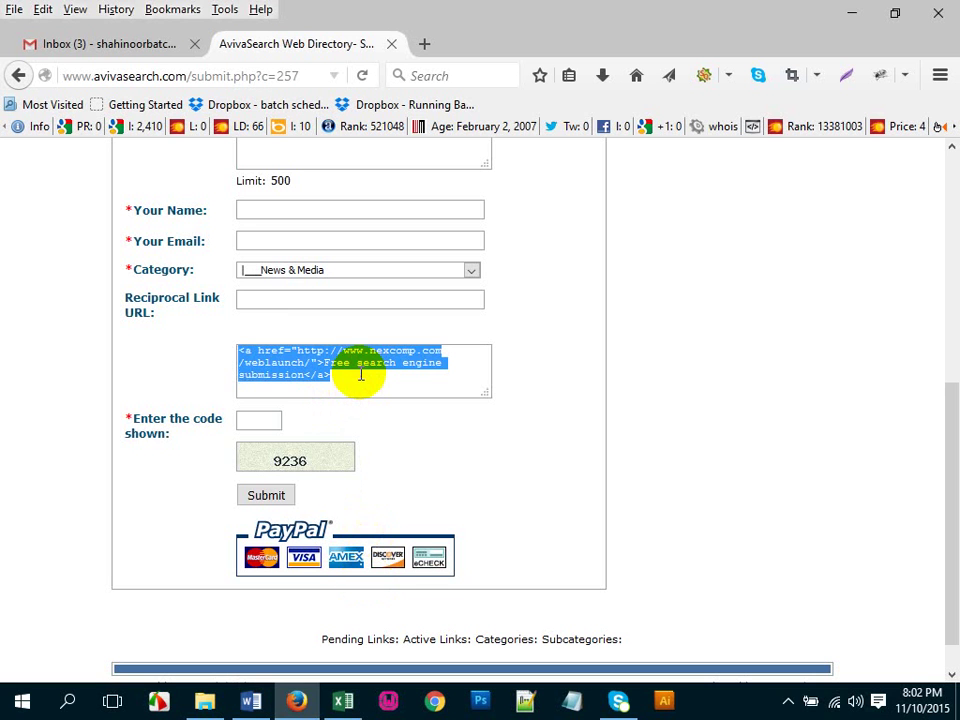
left_click(250, 700)
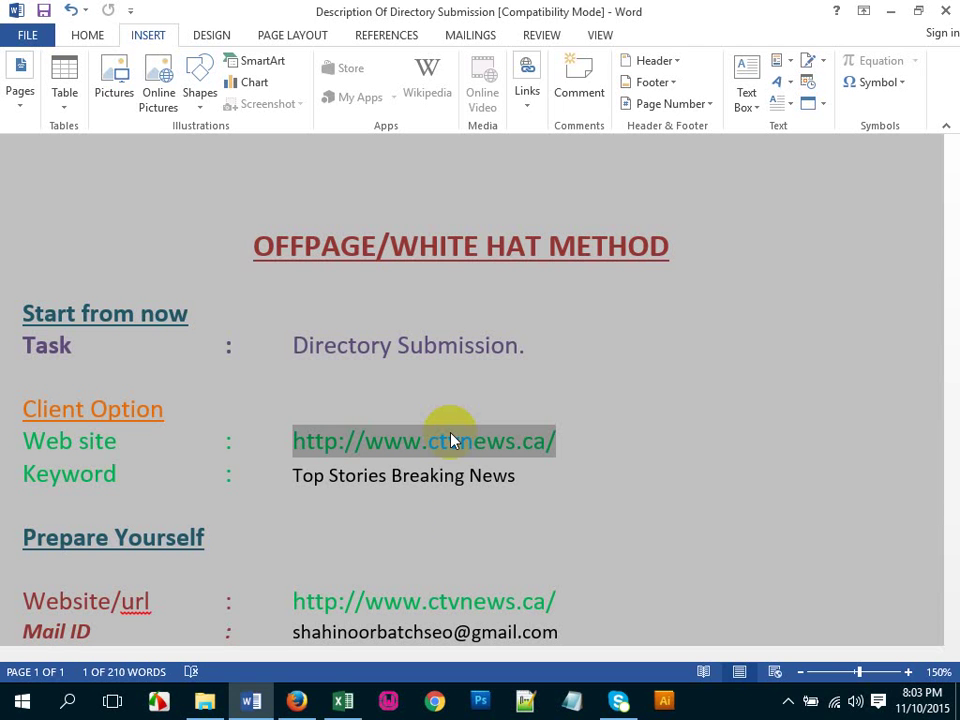
left_click(296, 700)
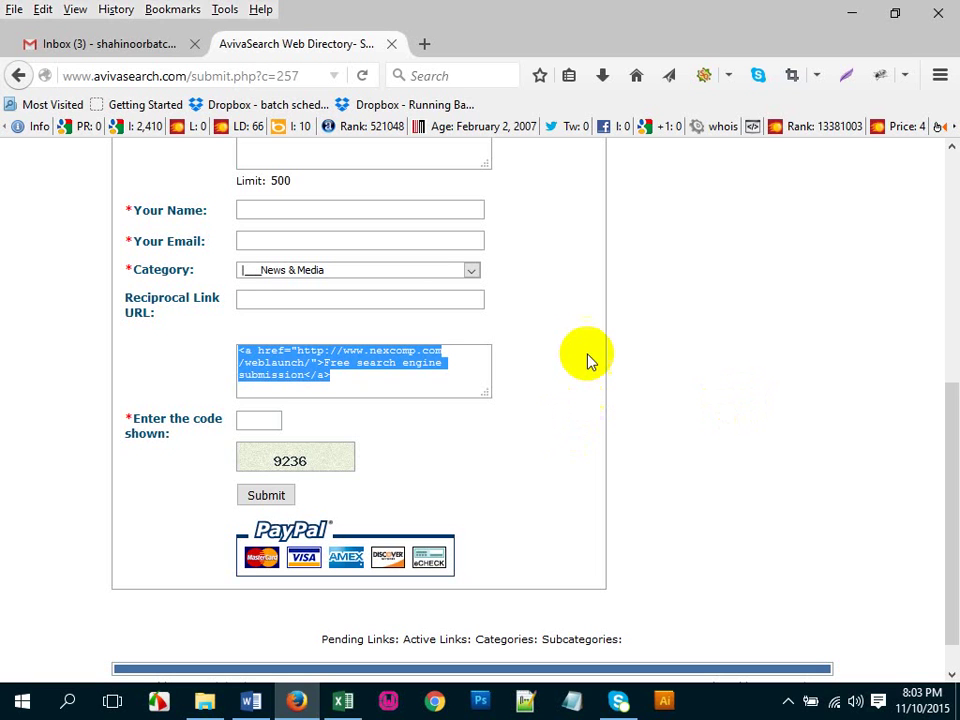
left_click(575, 325)
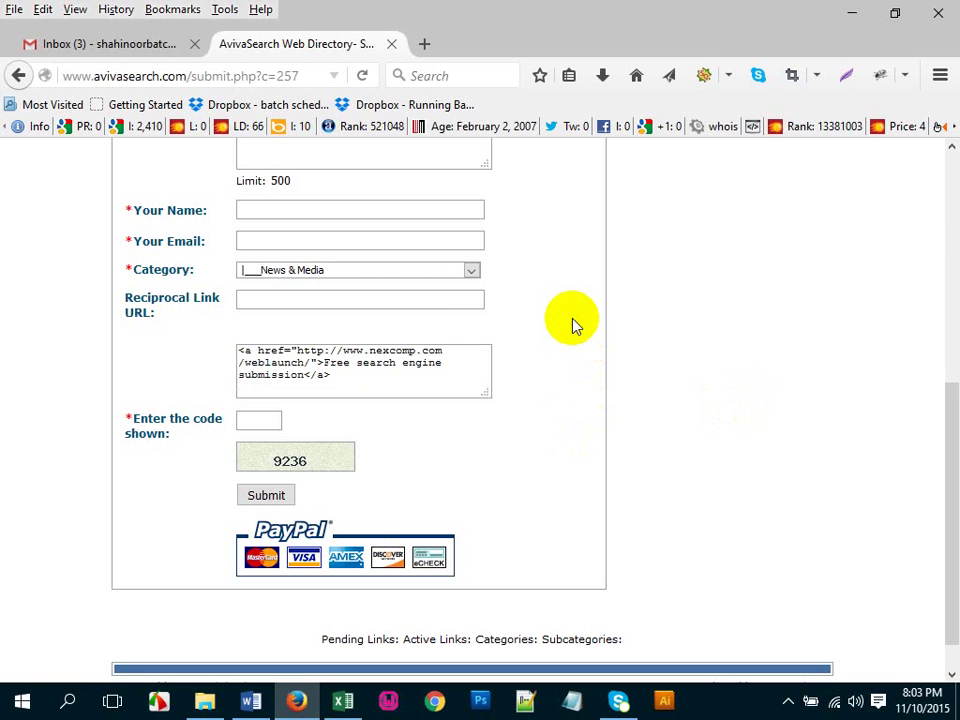
scroll(510, 330, "up", 3)
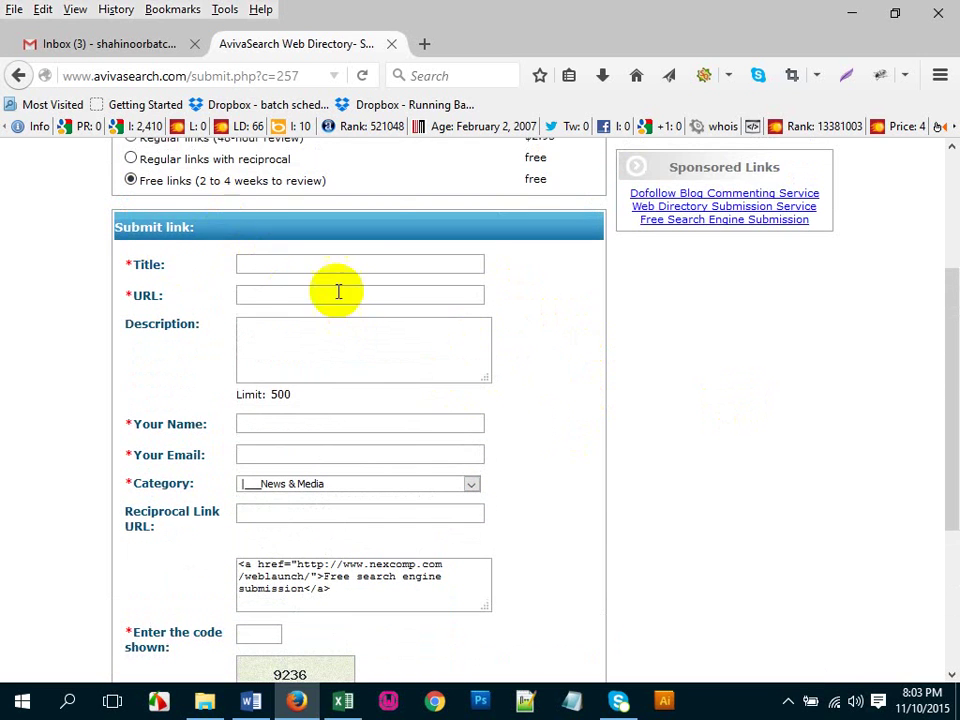
scroll(336, 291, "up", 4)
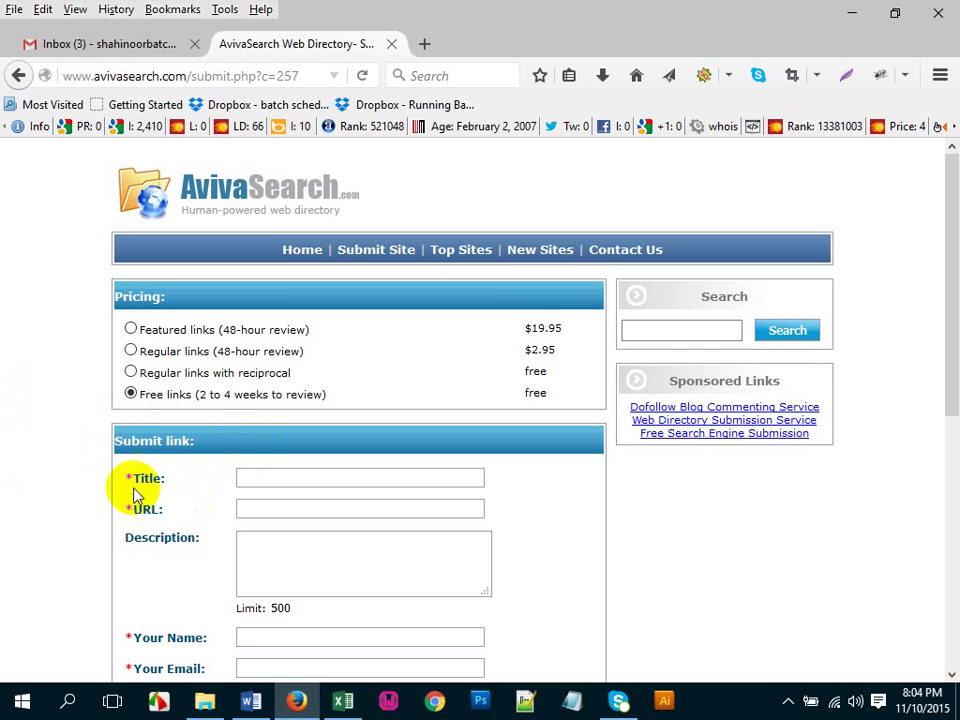
scroll(332, 471, "down", 4)
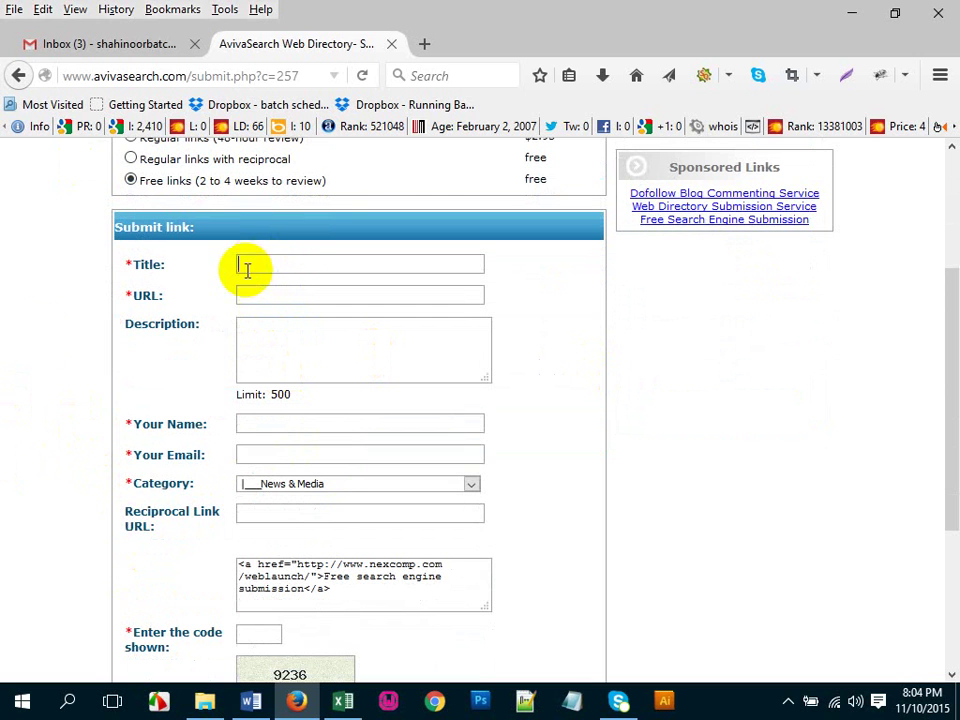
left_click(250, 701)
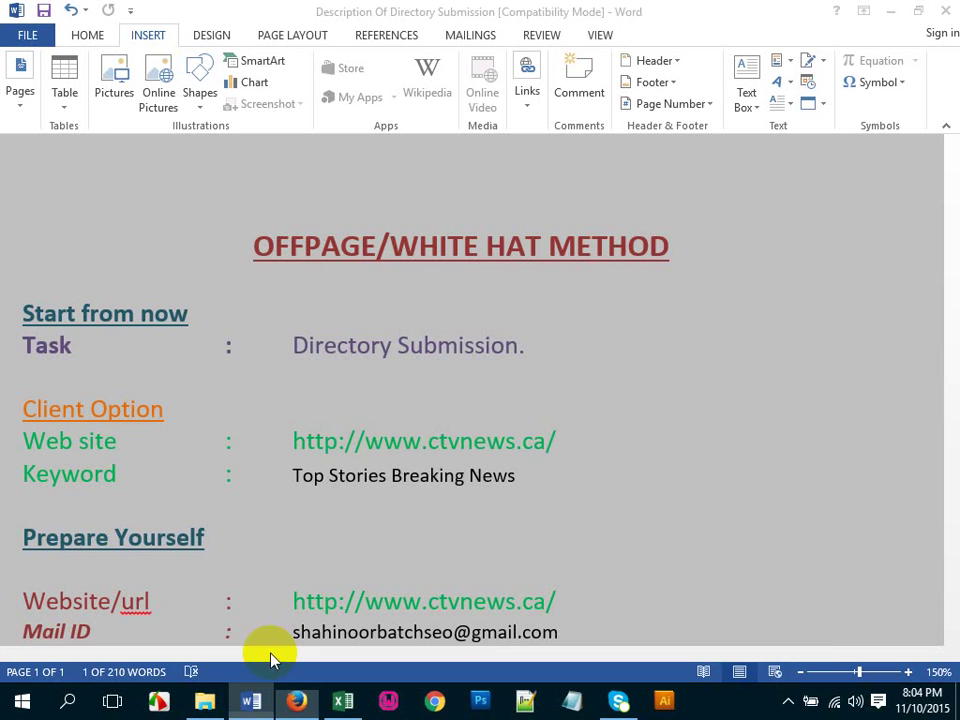
Step: Copy 'Top Stories Breaking News' from the notes into the form's Title field
scroll(474, 453, "down", 5)
left_click_drag(530, 413, 312, 423)
right_click(312, 423)
left_click(333, 166)
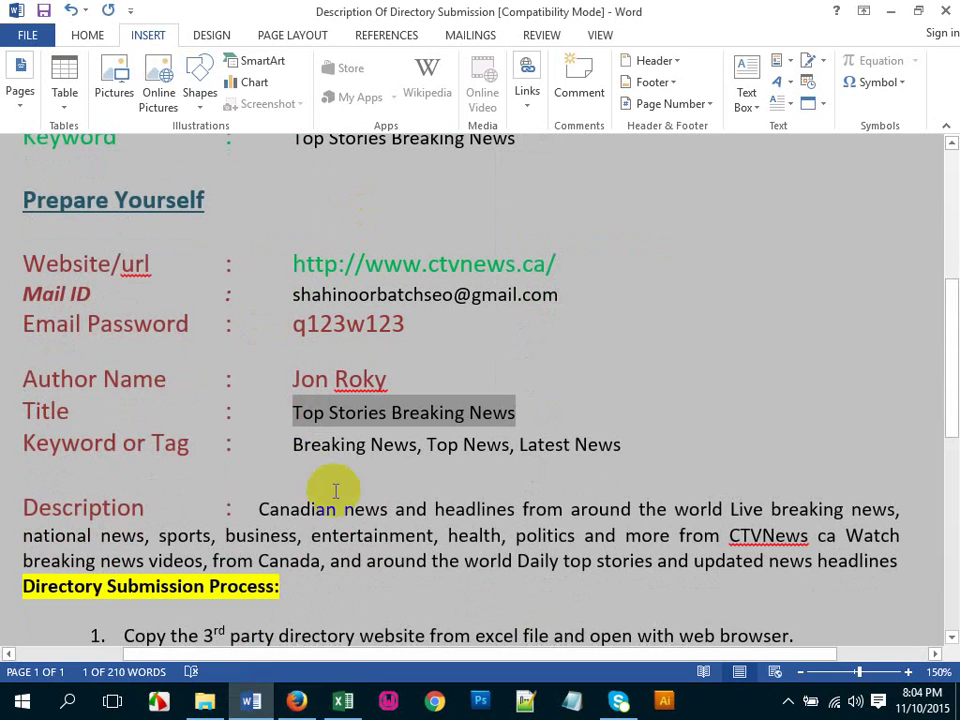
left_click(297, 701)
right_click(317, 262)
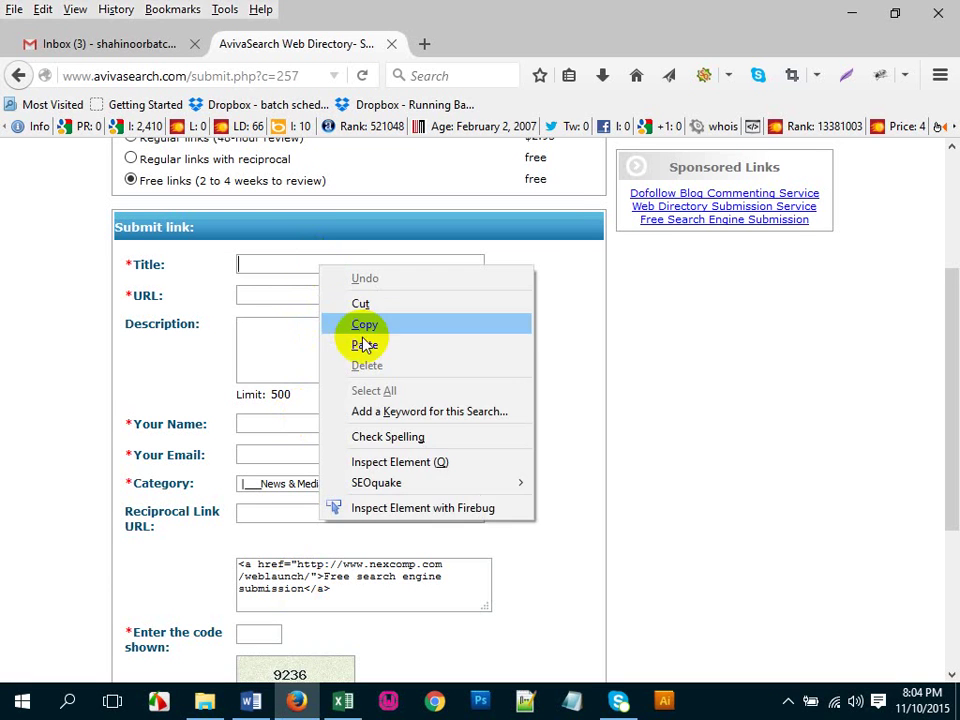
left_click(364, 343)
left_click(251, 701)
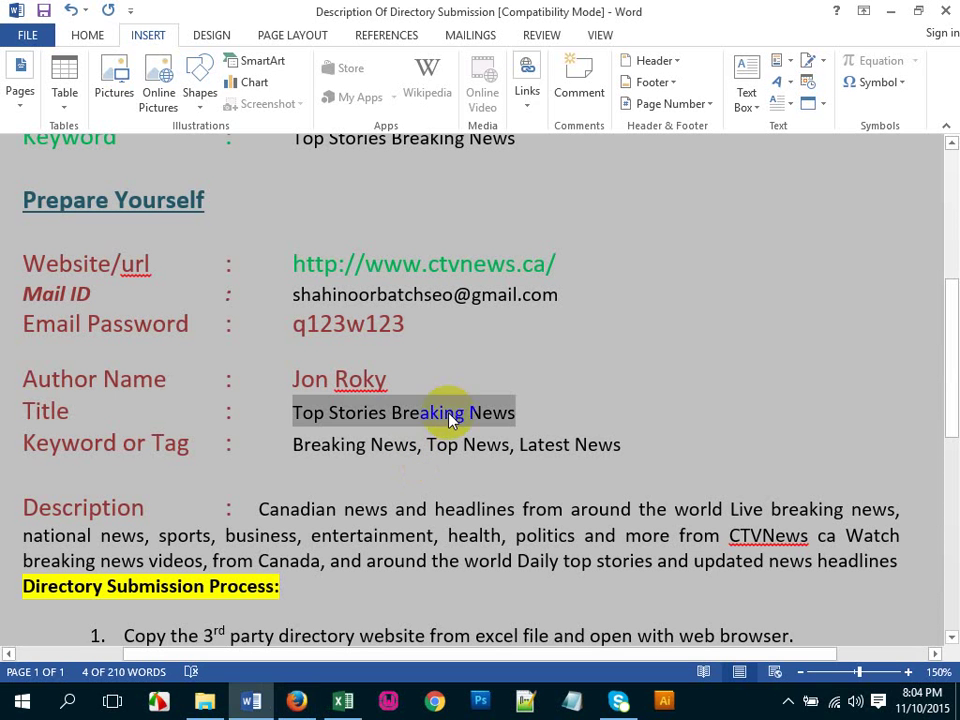
left_click_drag(574, 261, 300, 259)
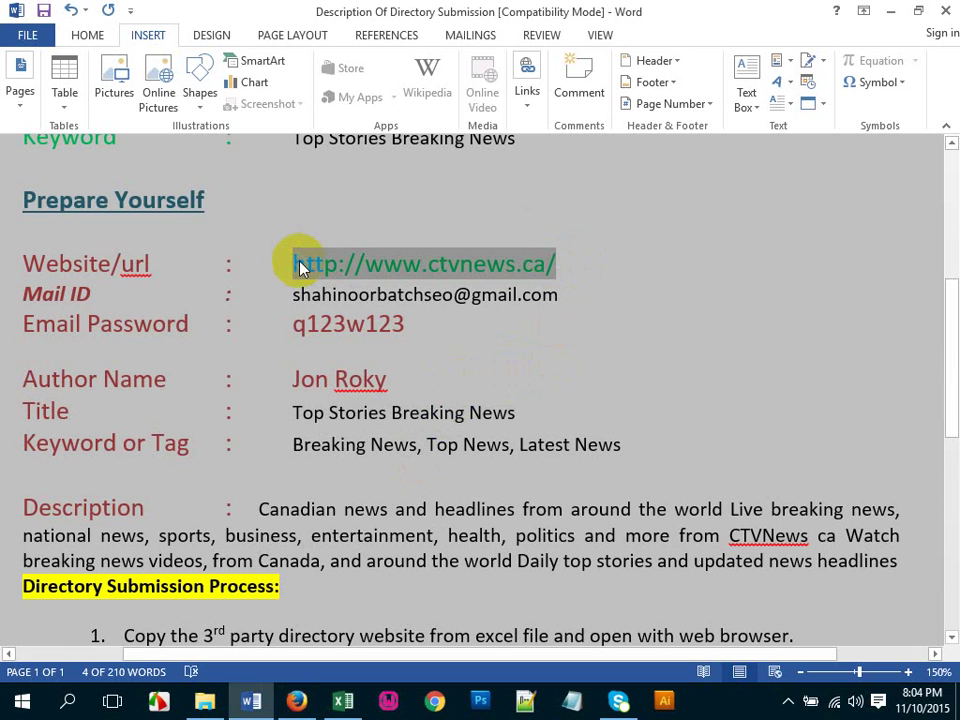
right_click(298, 263)
left_click(342, 297)
left_click(297, 701)
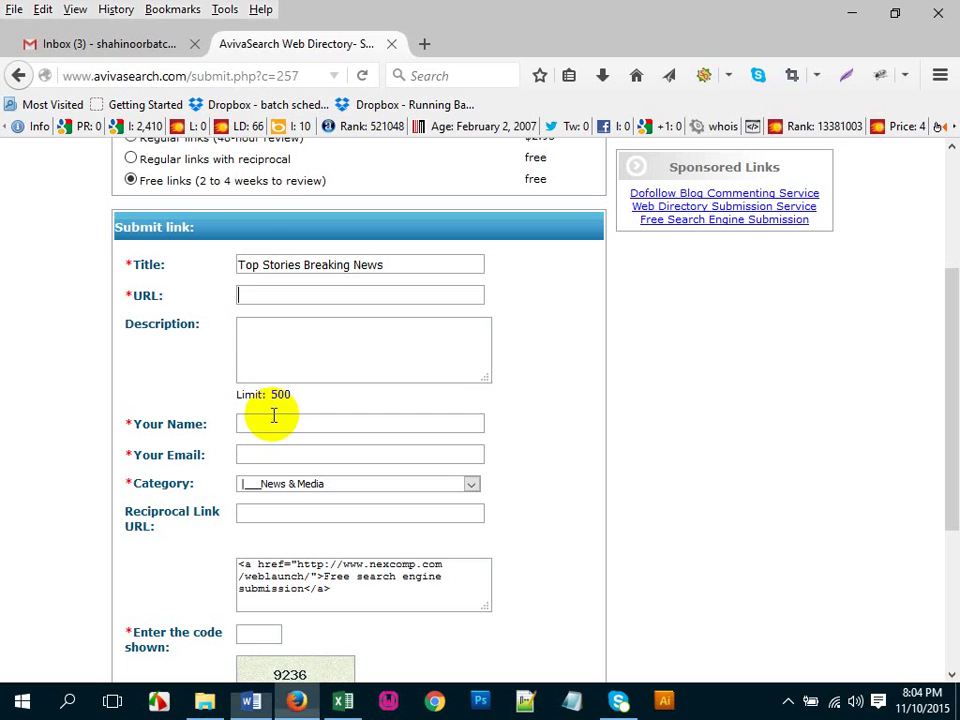
right_click(251, 294)
left_click(332, 371)
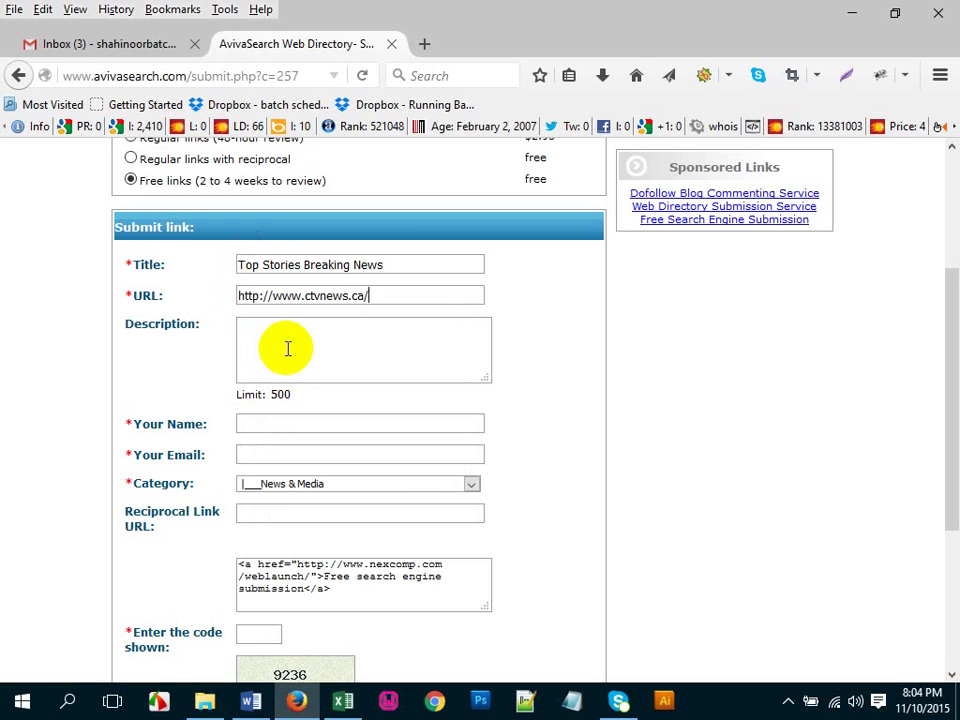
Step: Copy the notes' Description paragraph into the form's Description box
left_click(250, 702)
scroll(300, 360, "down", 3)
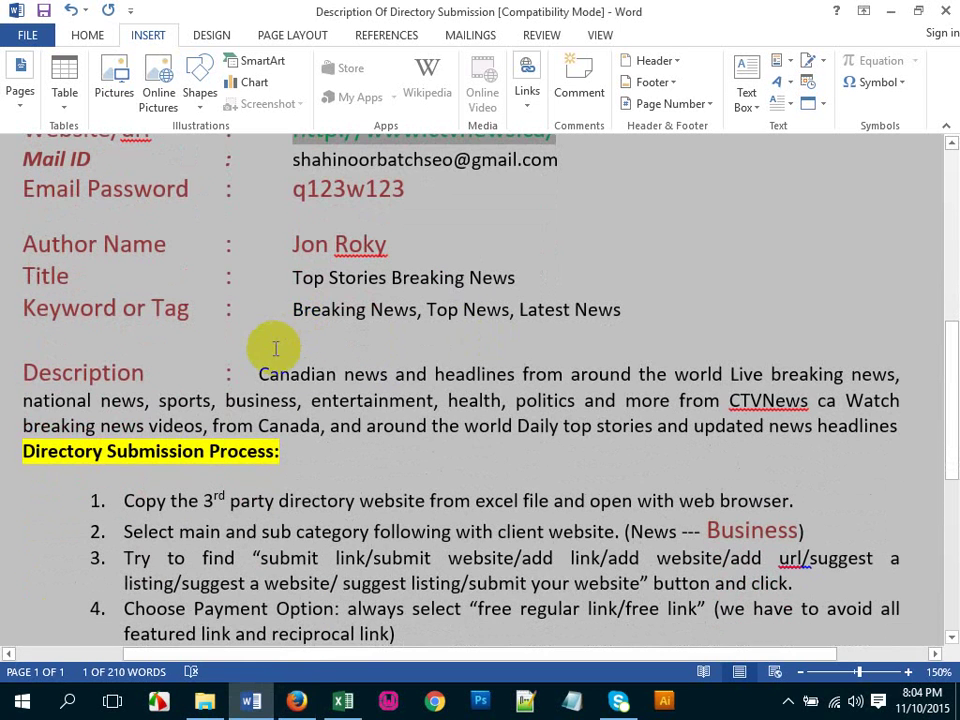
left_click_drag(268, 373, 885, 418)
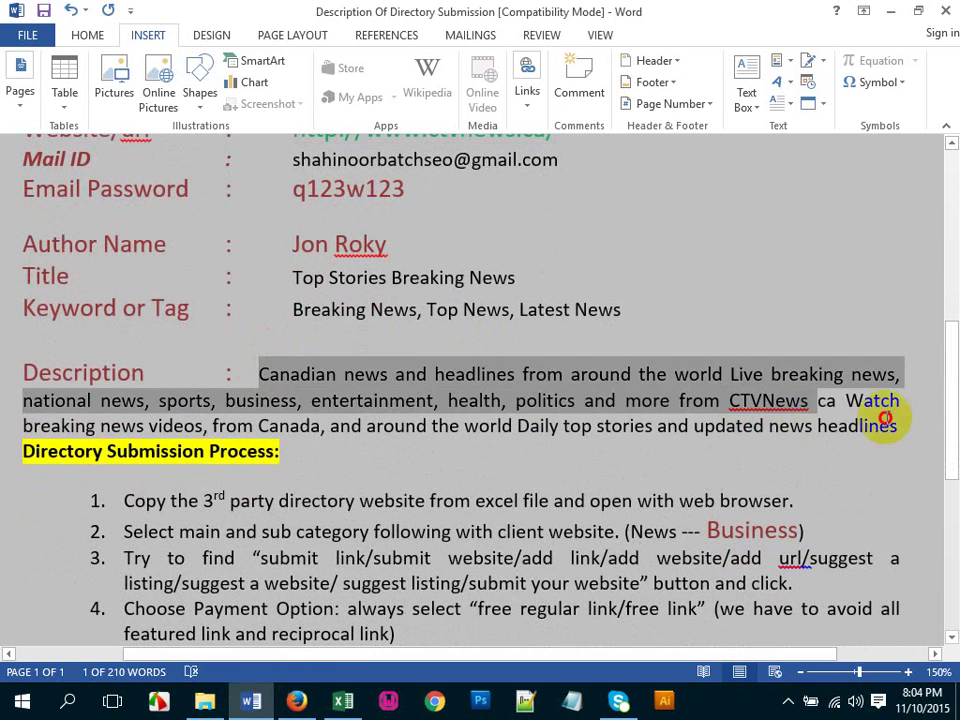
left_click(381, 345)
right_click(352, 380)
left_click(253, 369)
left_click_drag(253, 369, 917, 422)
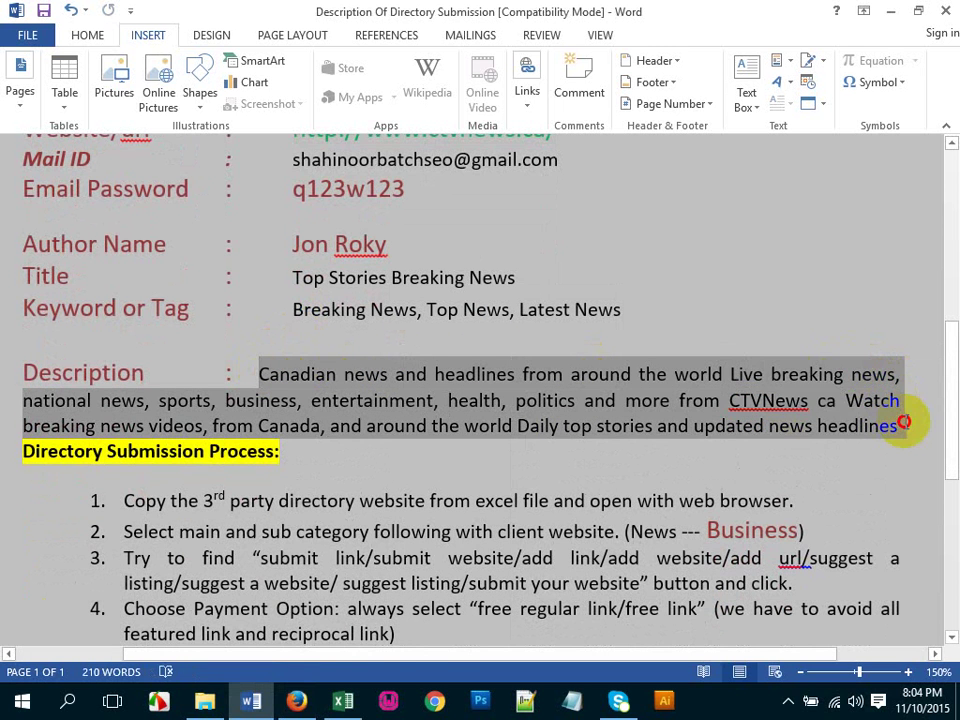
right_click(677, 398)
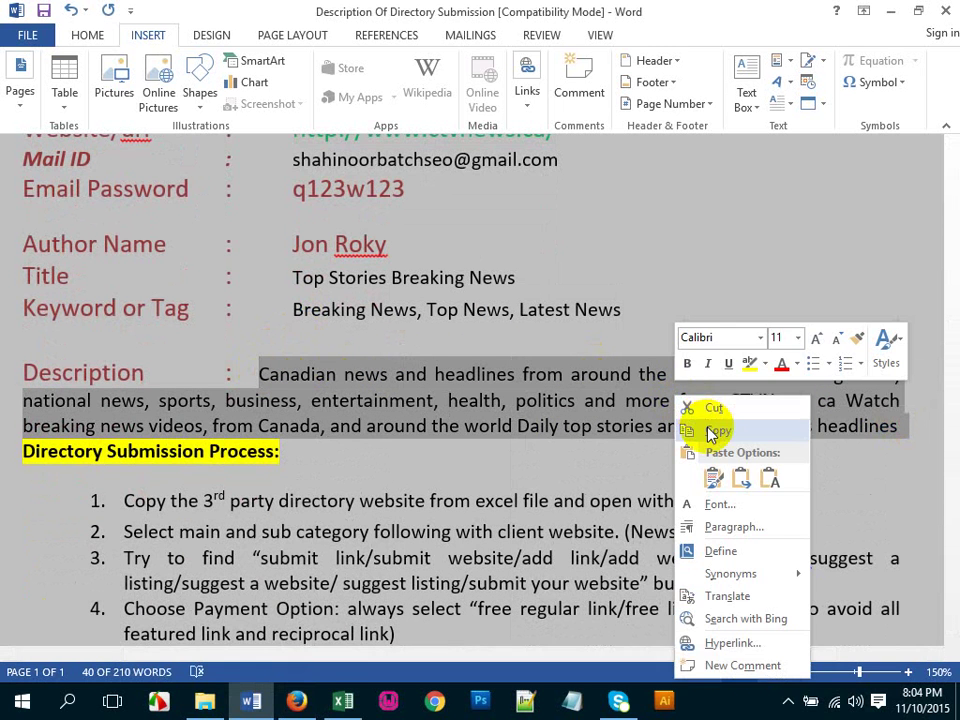
left_click(709, 429)
left_click(296, 700)
left_click(279, 349)
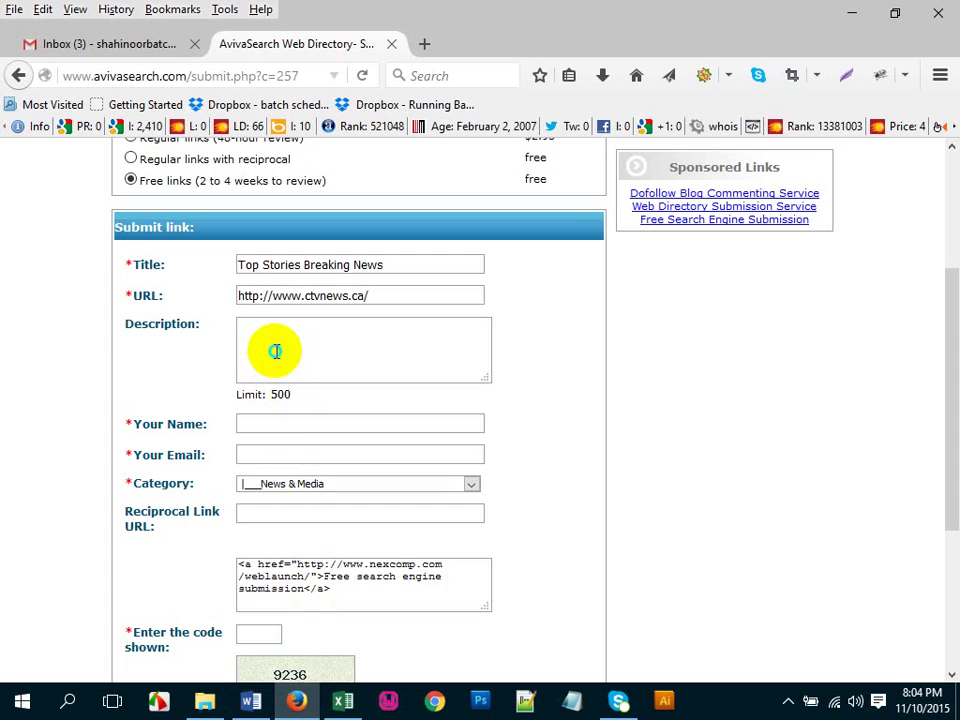
right_click(278, 351)
left_click(322, 433)
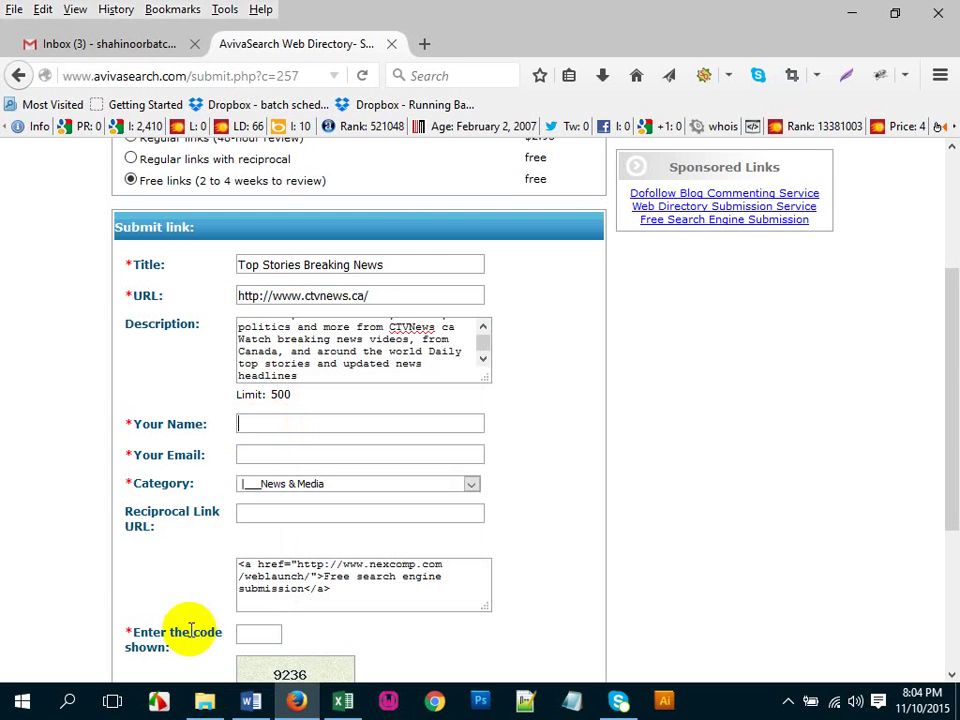
Step: Copy the author's name from the notes into the Your Name field
left_click(251, 700)
scroll(439, 354, "up", 2)
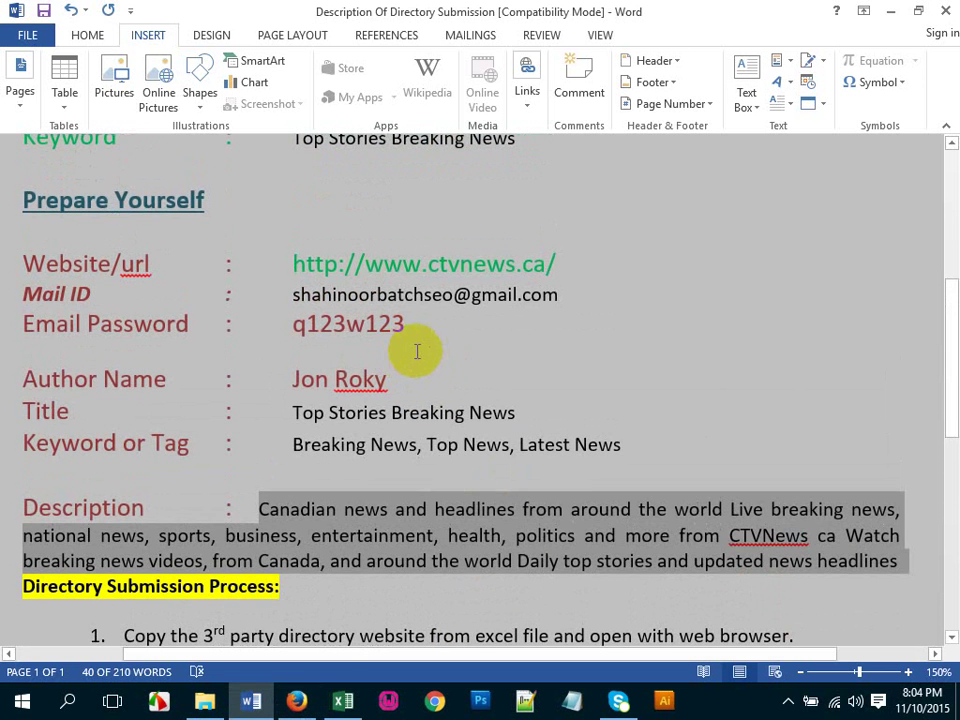
left_click_drag(390, 380, 300, 381)
right_click(345, 385)
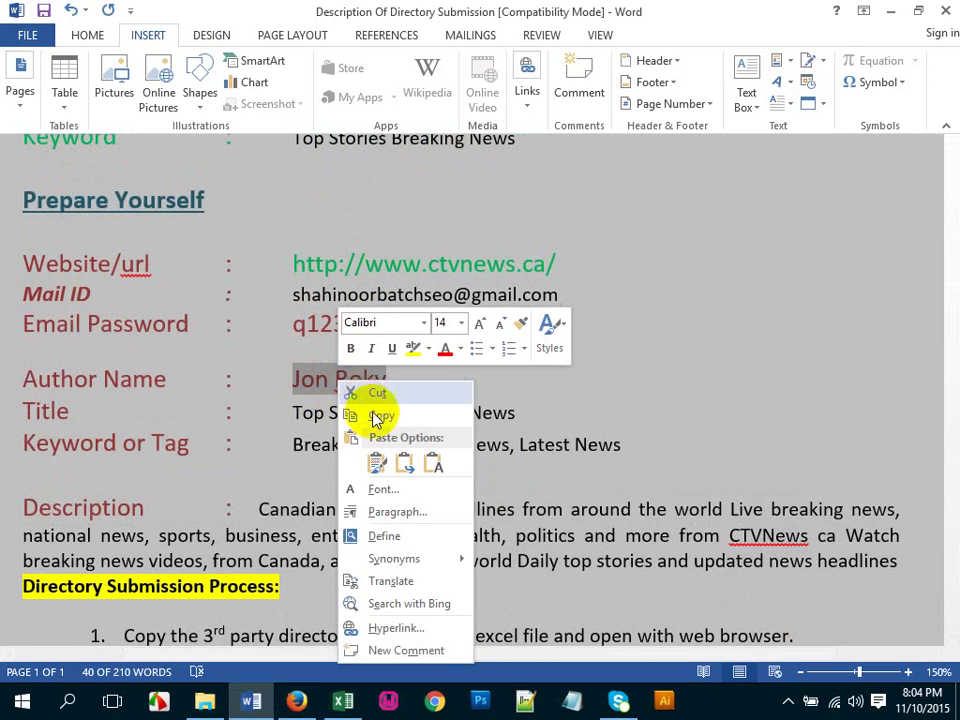
left_click(375, 414)
left_click(296, 700)
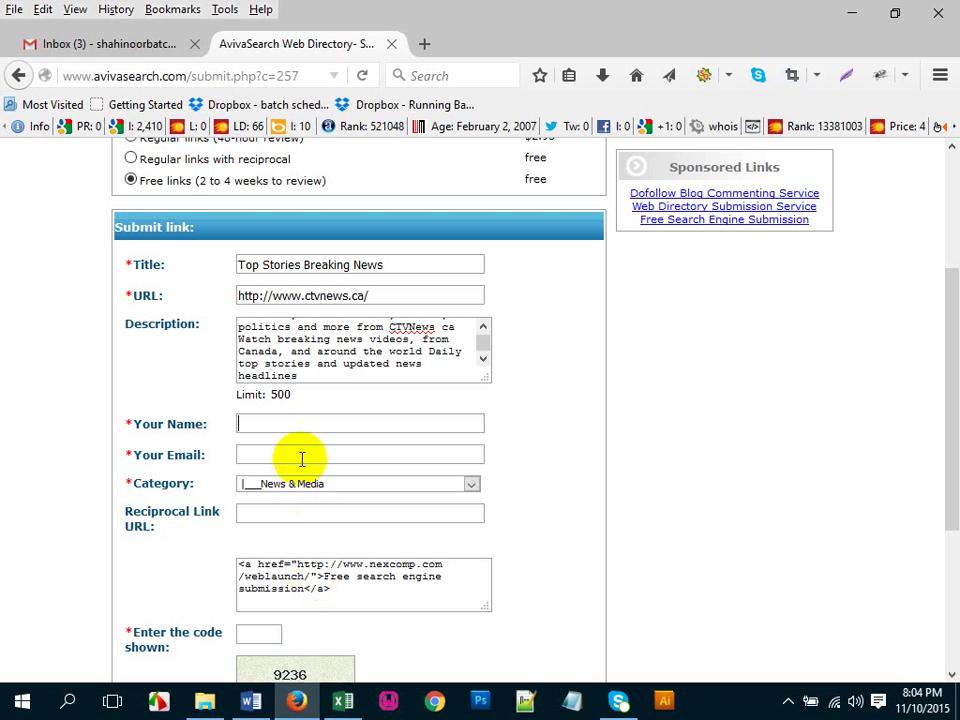
right_click(292, 430)
left_click(339, 506)
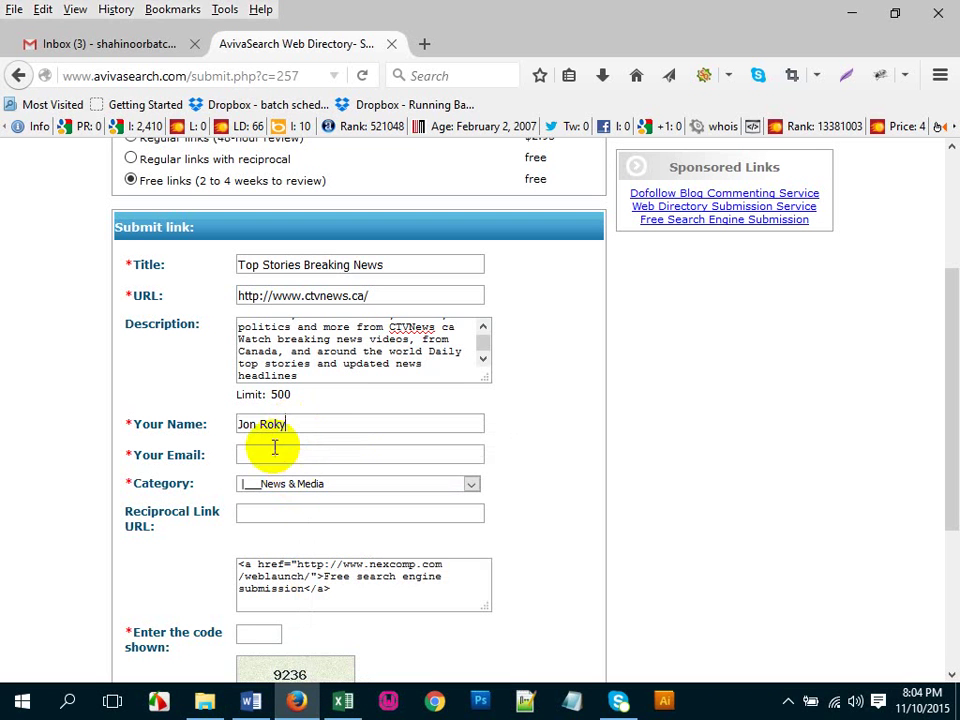
Step: Copy the contact's Mail ID e-mail address from the notes, ready for the Your Email field
left_click(274, 452)
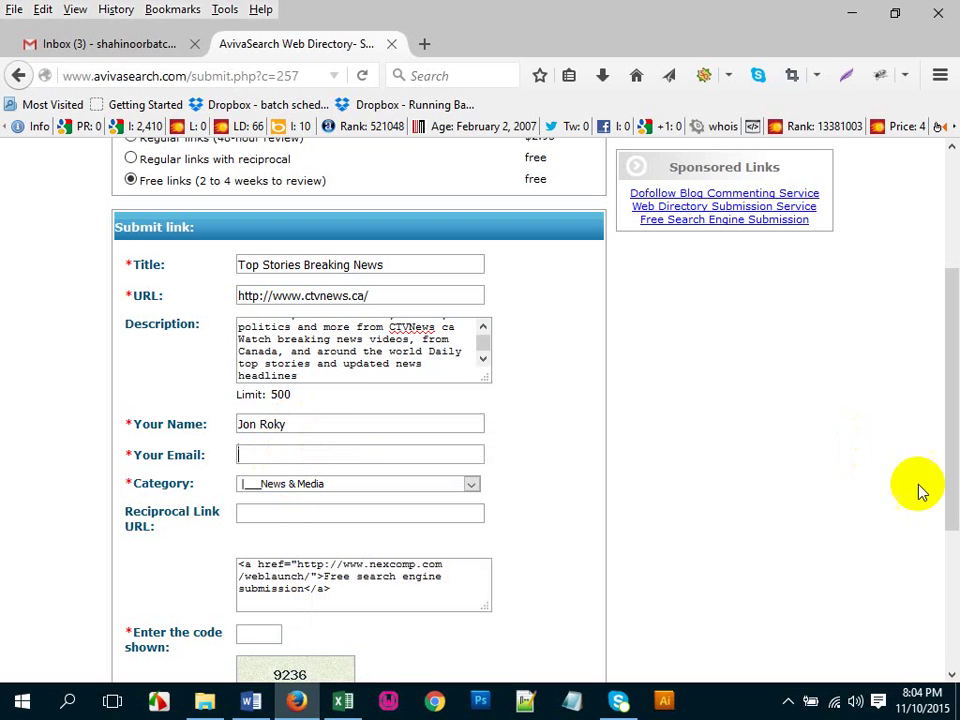
left_click(250, 700)
left_click_drag(564, 313, 334, 296)
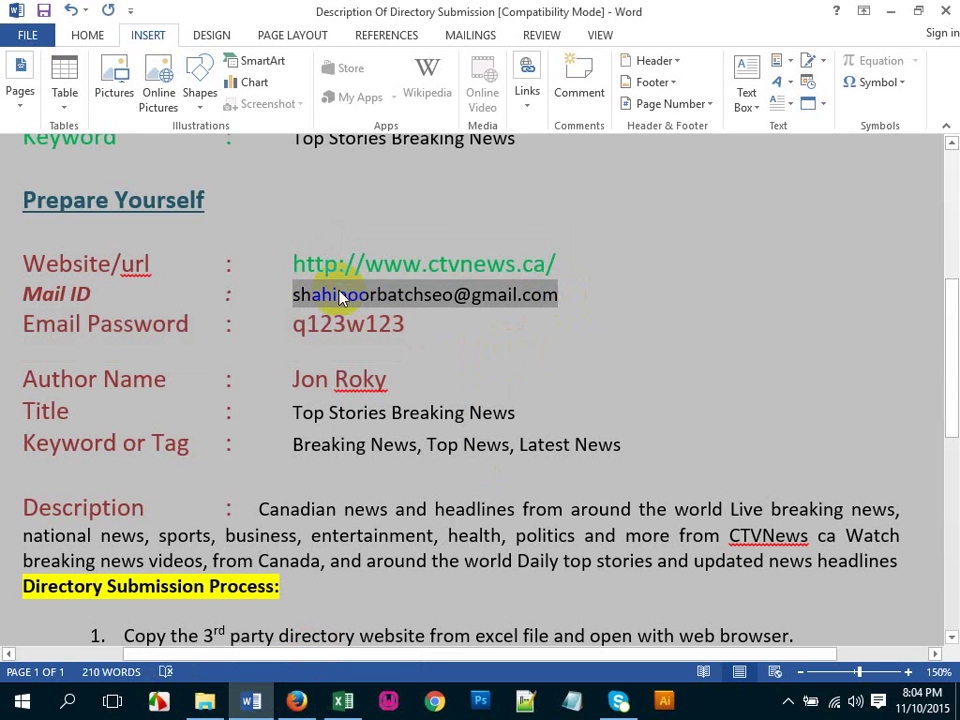
right_click(343, 300)
left_click(375, 328)
left_click(296, 700)
left_click(289, 456)
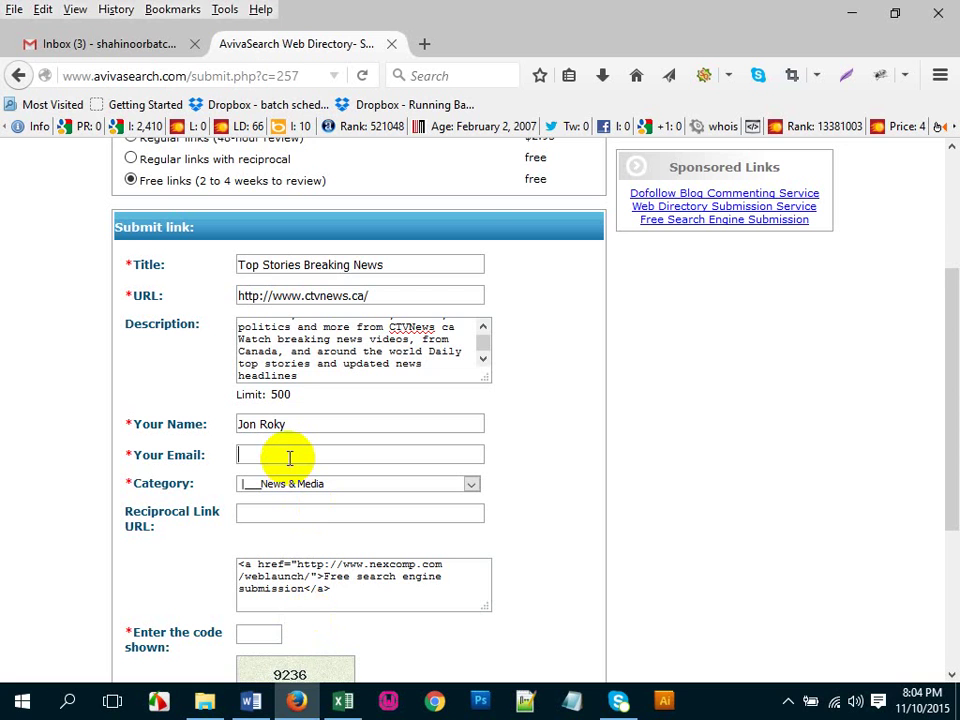
Step: Paste the contact's e-mail address into the Your Email field
right_click(290, 460)
left_click(336, 540)
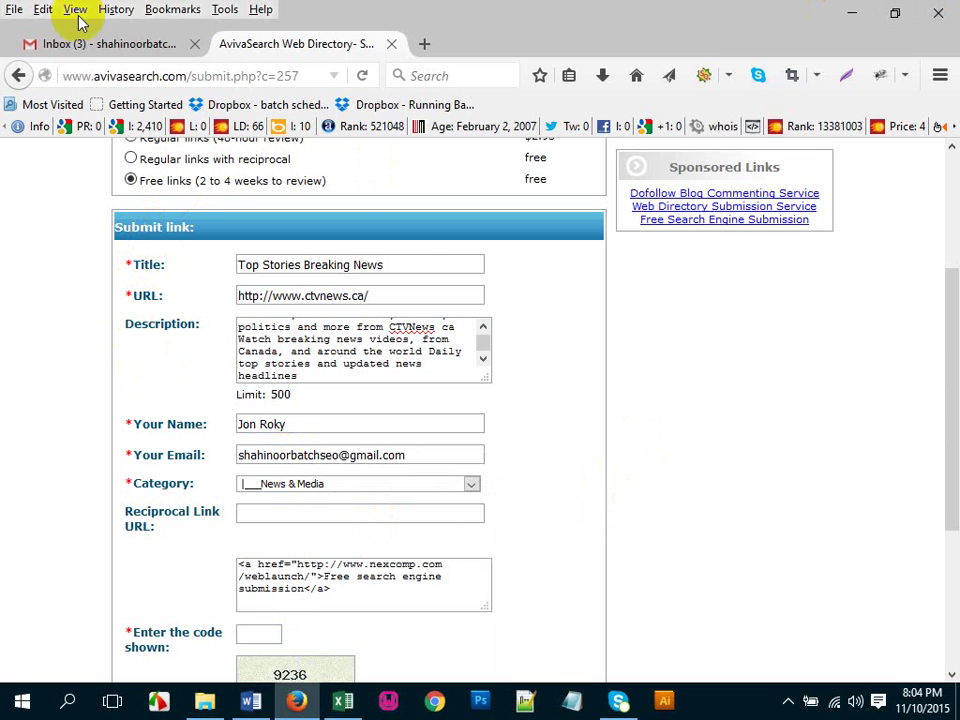
left_click(364, 295)
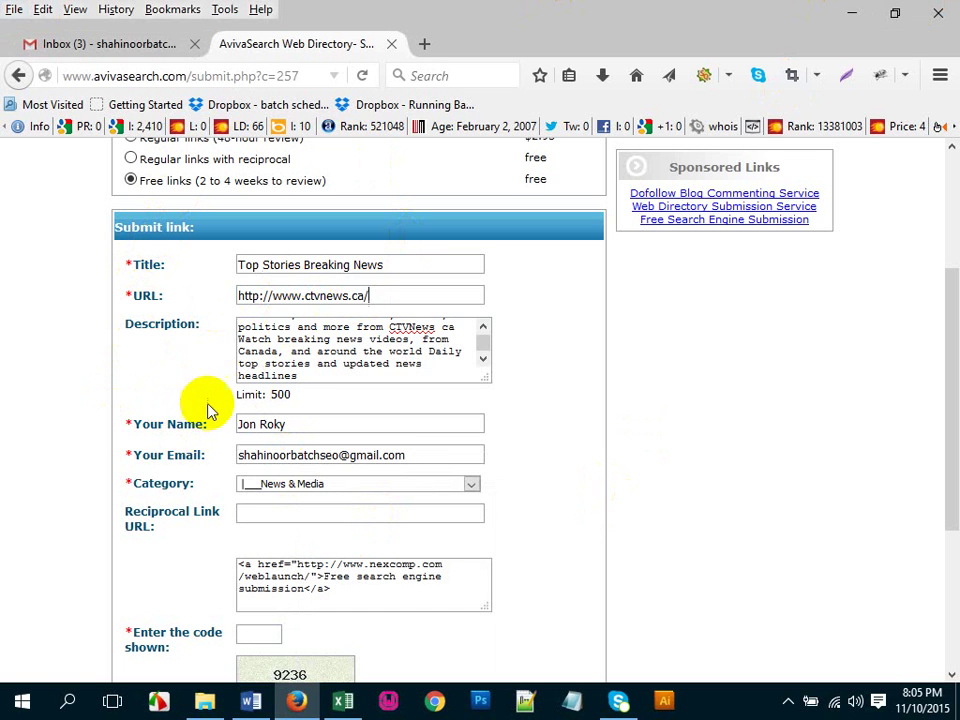
left_click(268, 291)
key("ctrl+a")
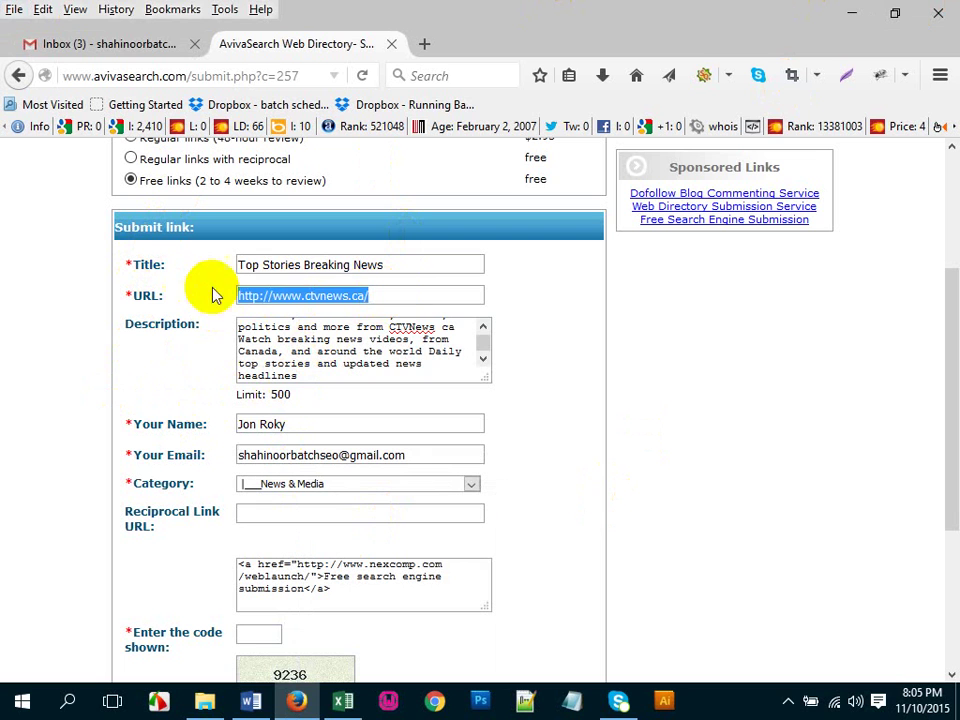
left_click(280, 292)
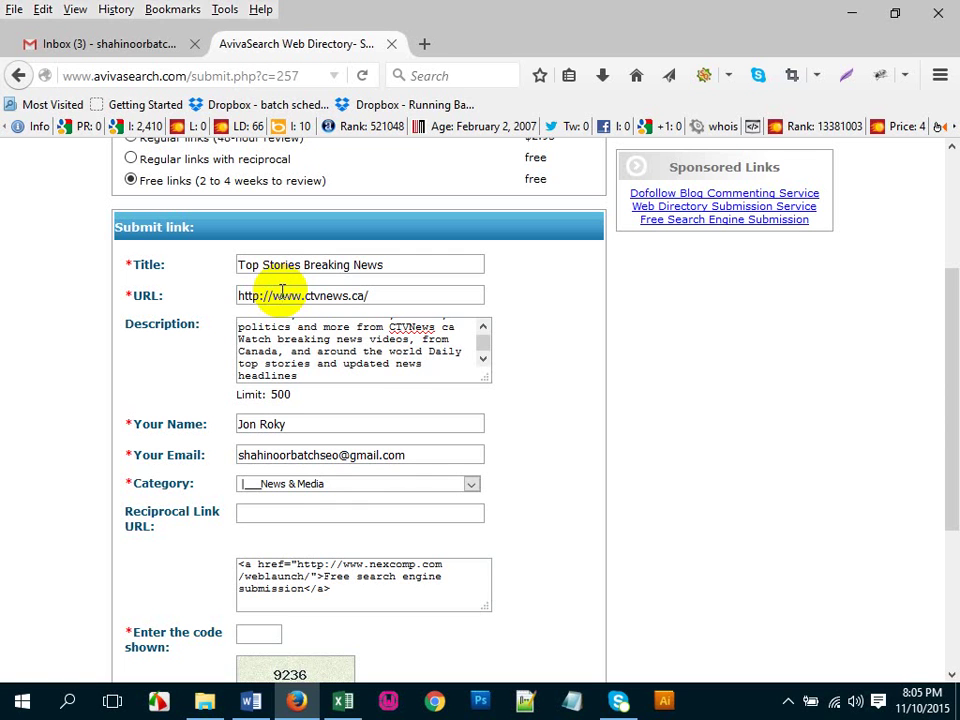
left_click_drag(370, 296, 240, 289)
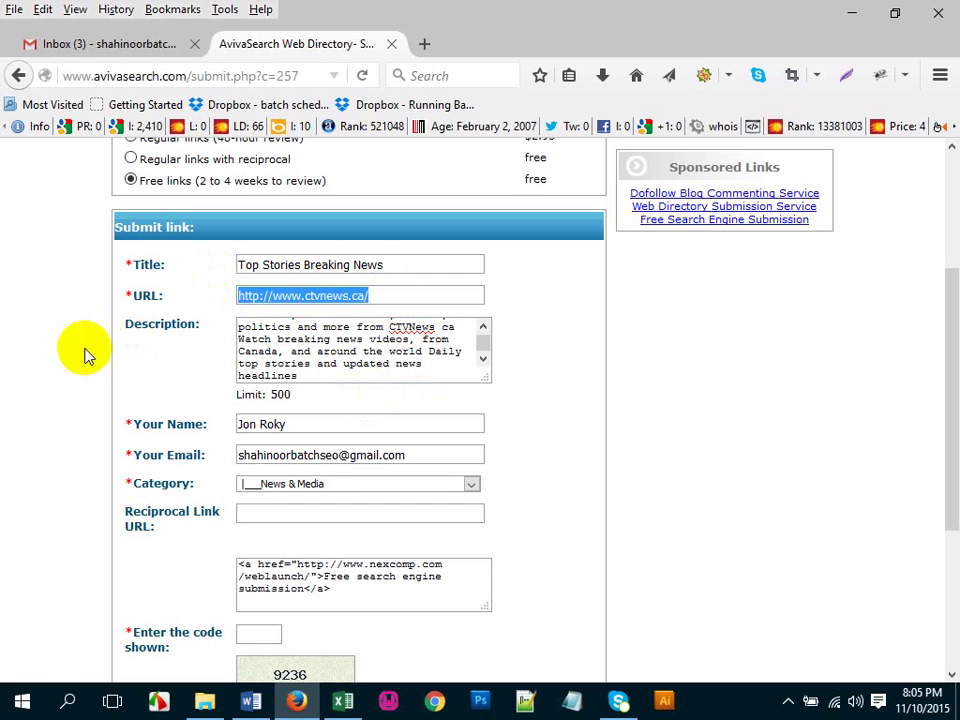
left_click(317, 458)
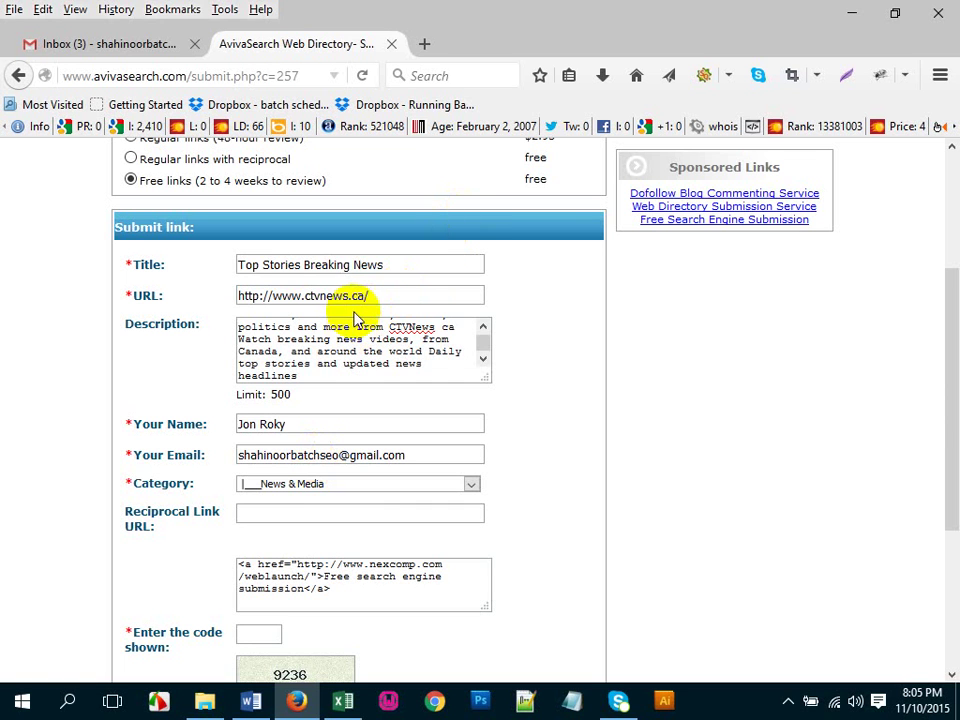
left_click_drag(390, 297, 243, 287)
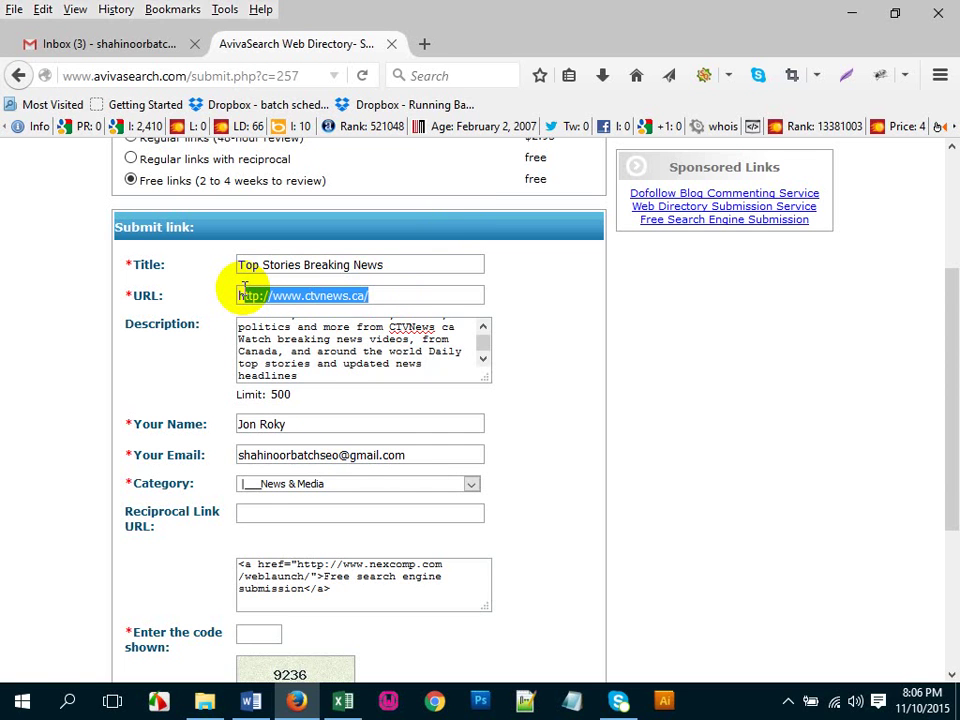
left_click(348, 455)
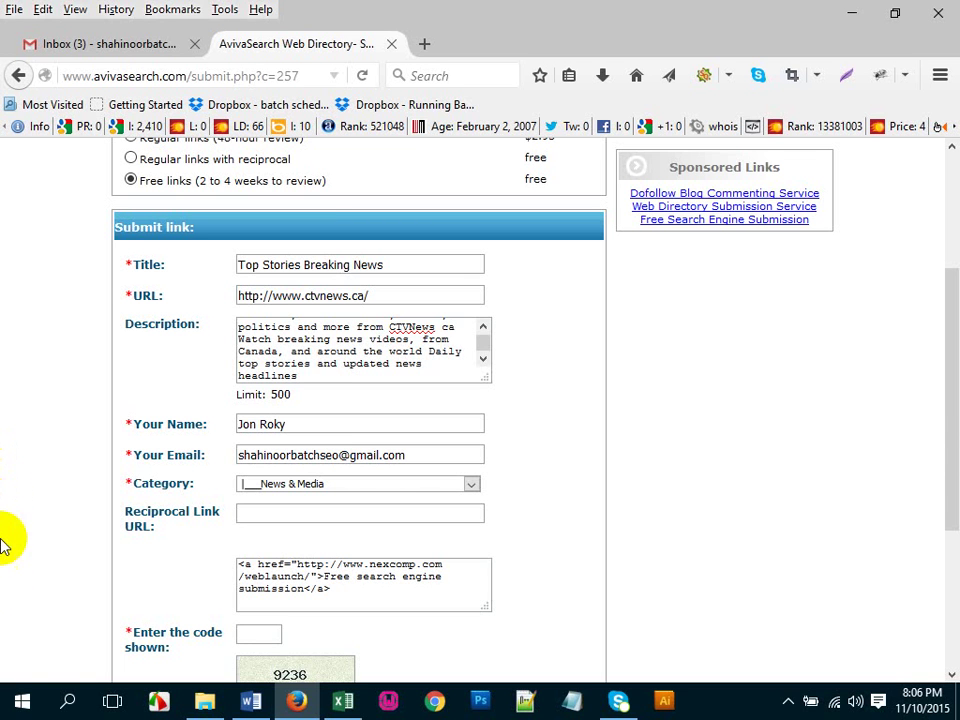
Step: Enter the displayed verification code, submit the free link form, and open The Backlink Pros page
scroll(146, 561, "down", 2)
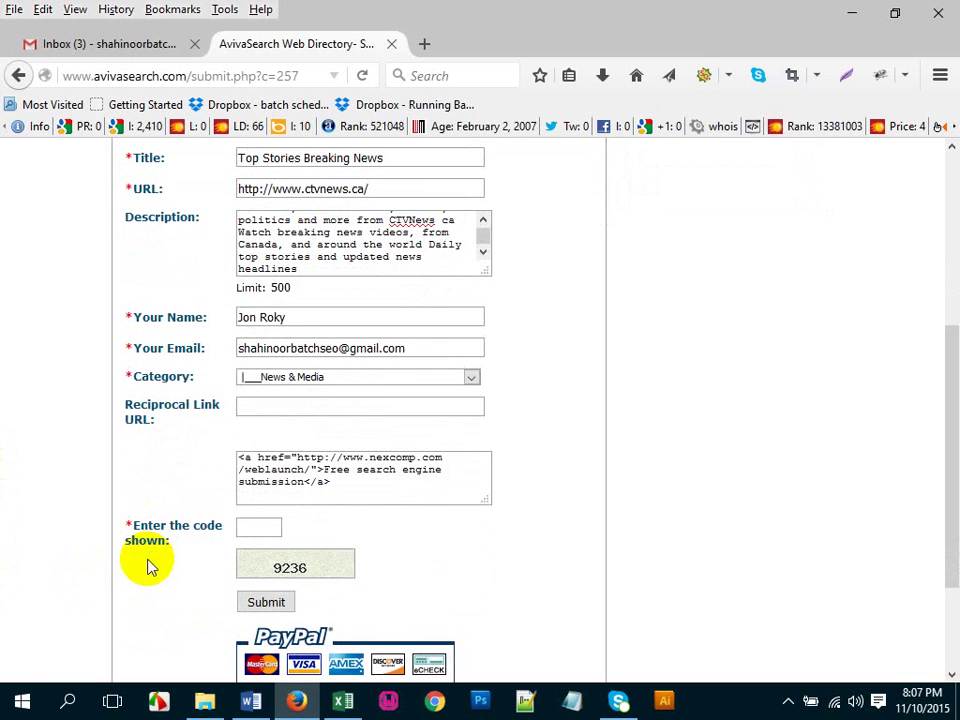
left_click(295, 410)
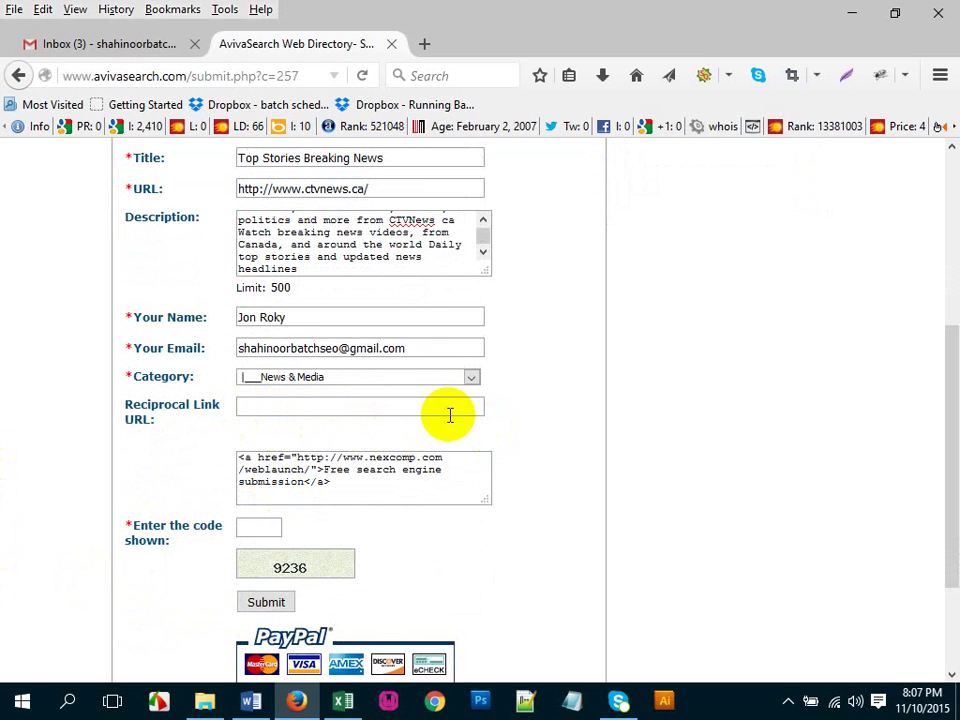
scroll(332, 497, "down", 2)
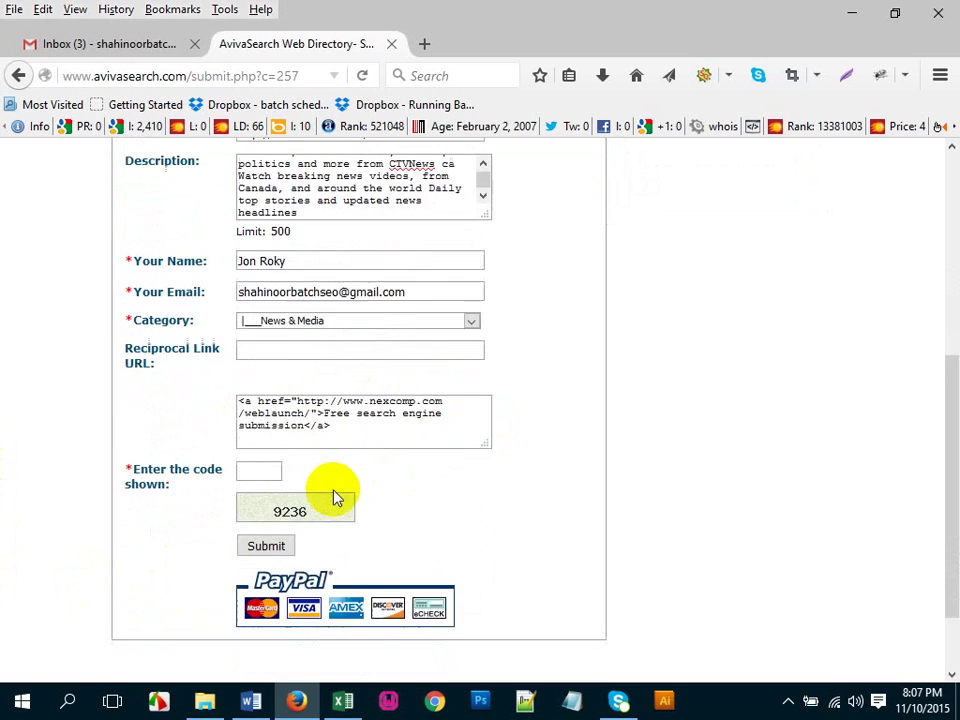
left_click(257, 425)
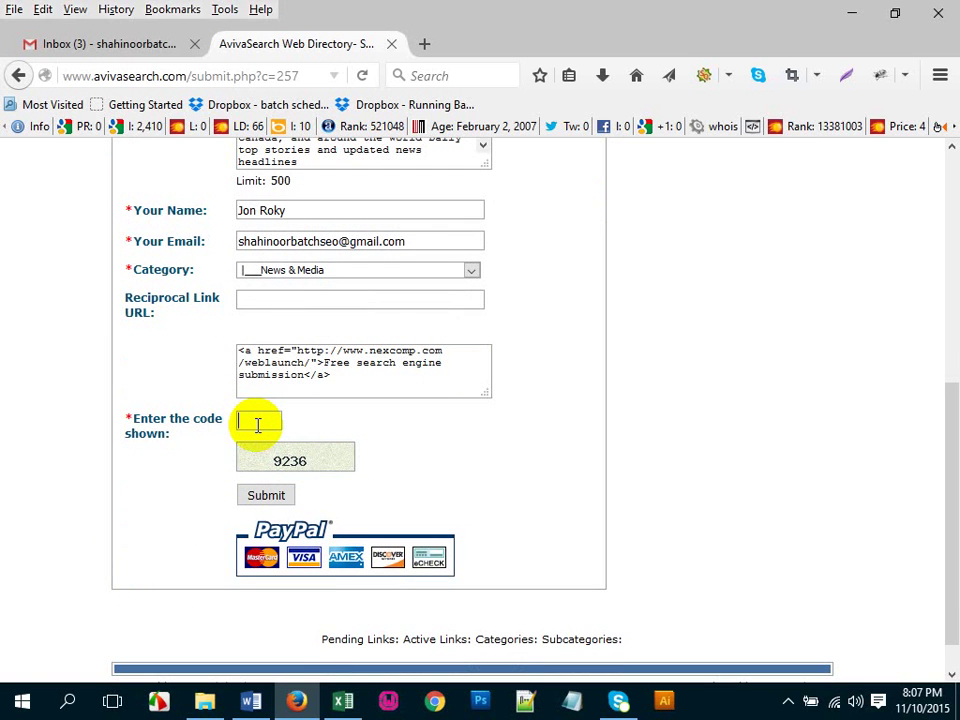
type("9236")
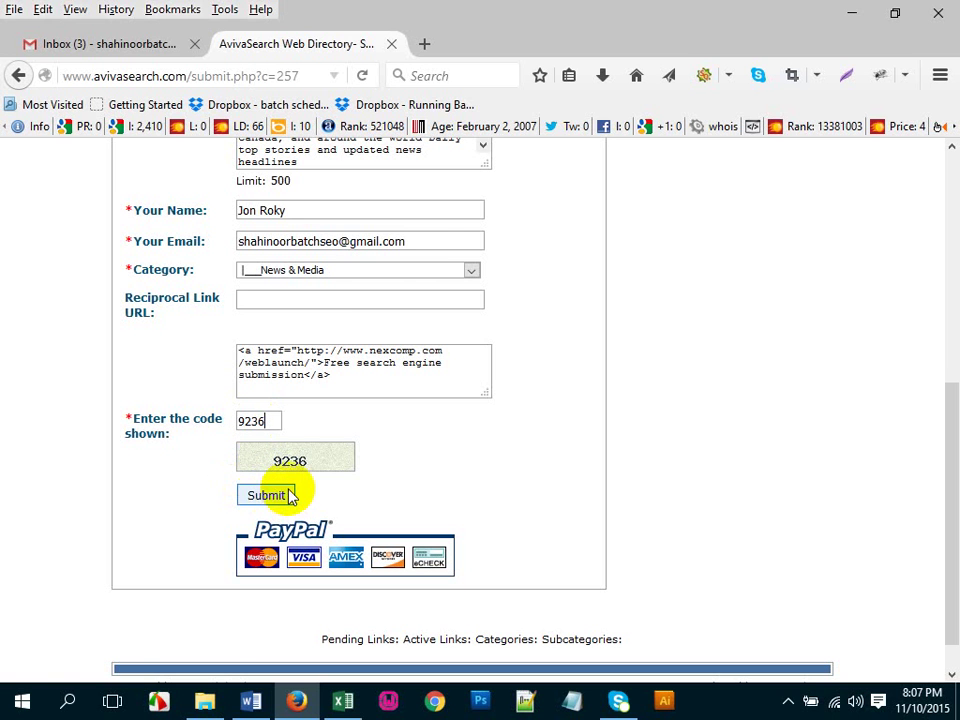
left_click(257, 496)
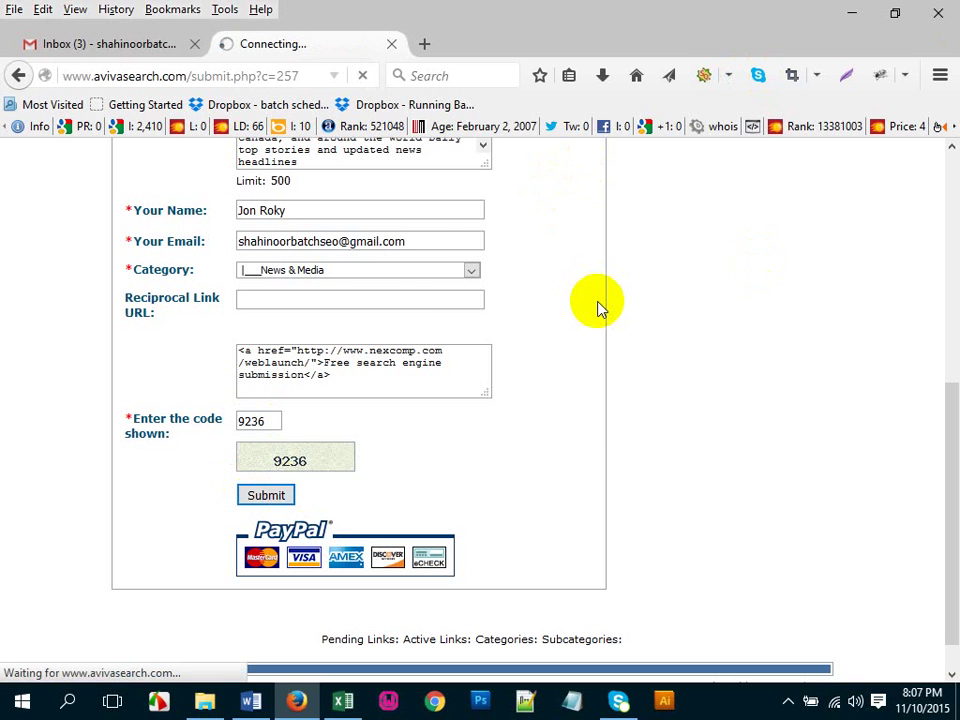
left_click(129, 327)
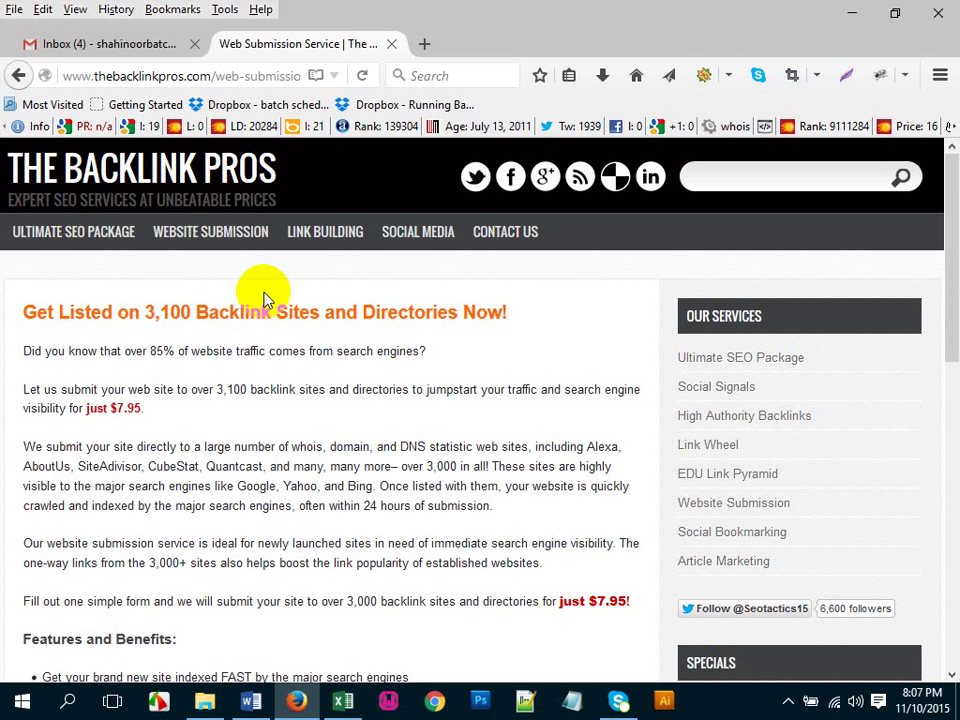
Step: Return to the AvivaSearch submit page, then bring the 'links for directory submission' workbook forward
left_click(19, 77)
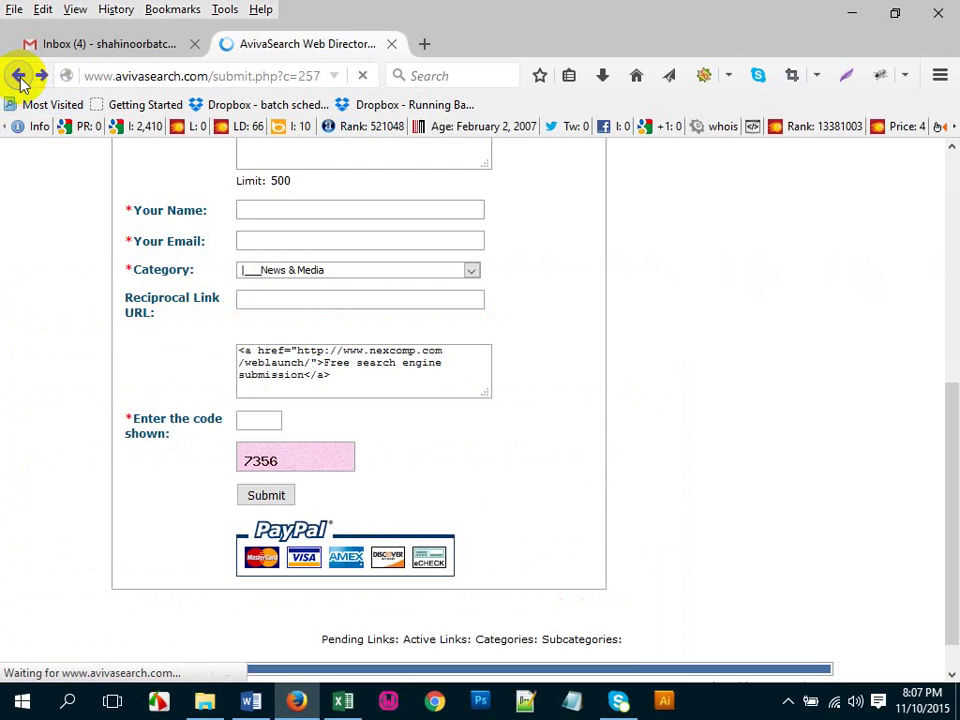
scroll(443, 281, "up", 5)
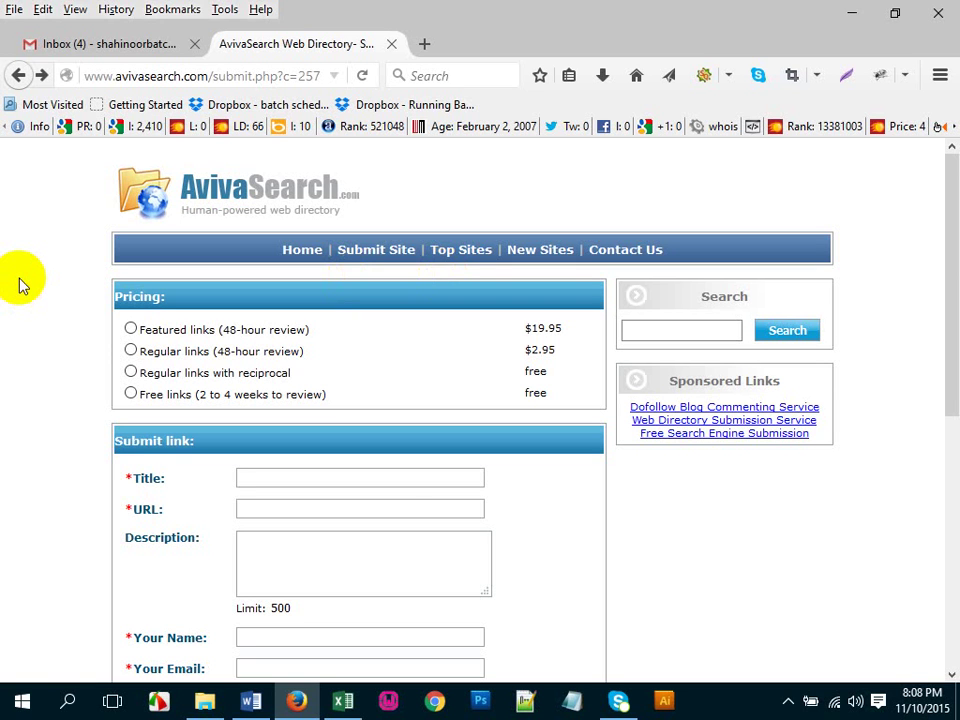
left_click(343, 700)
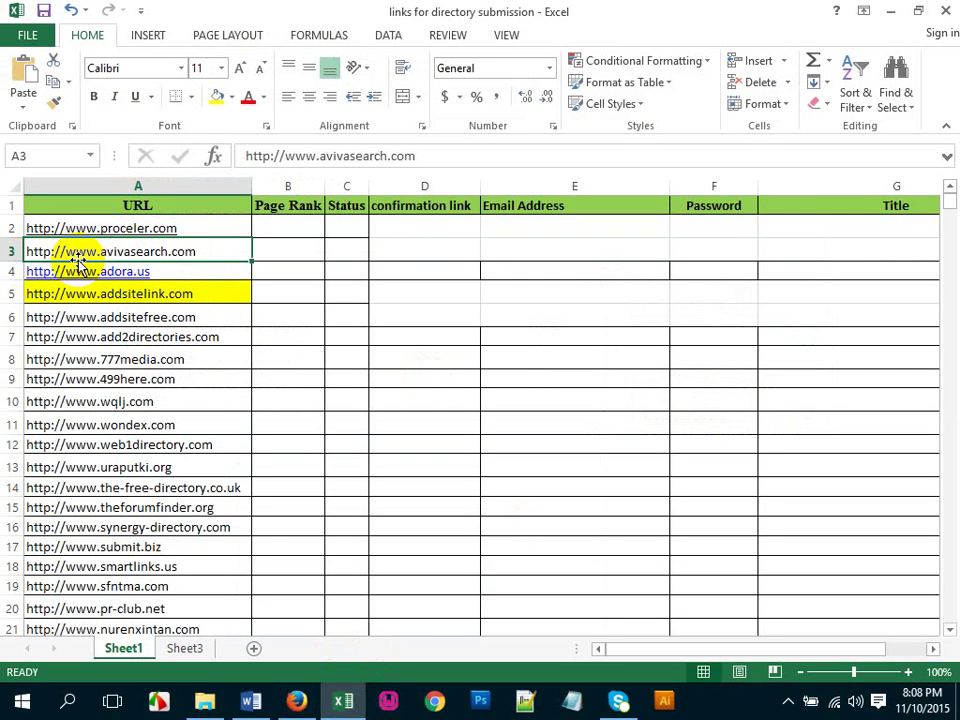
Step: Review the empty avivasearch.com row 3 cells from Page Rank to Title, then return to Firefox
left_click(276, 245)
key("Right")
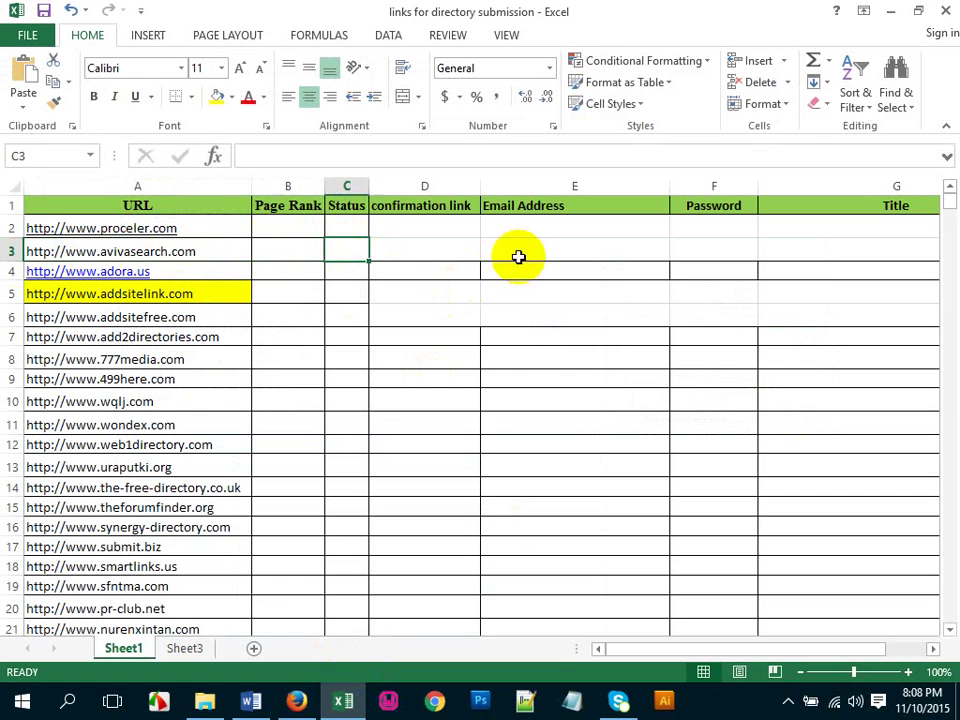
key("Right")
key("Right")
left_click(700, 243)
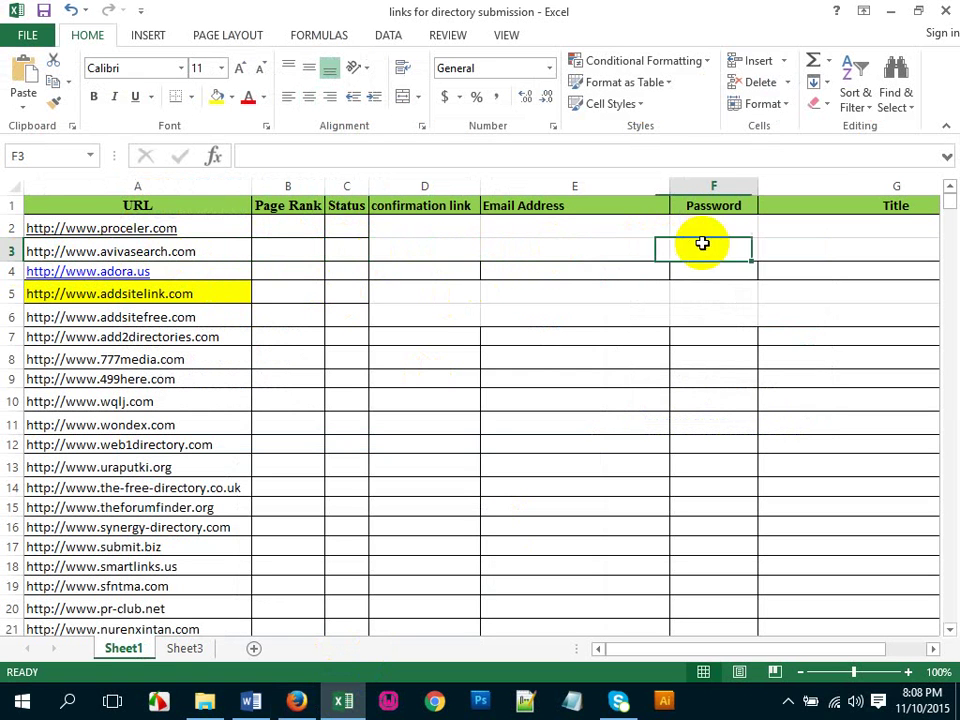
left_click(864, 243)
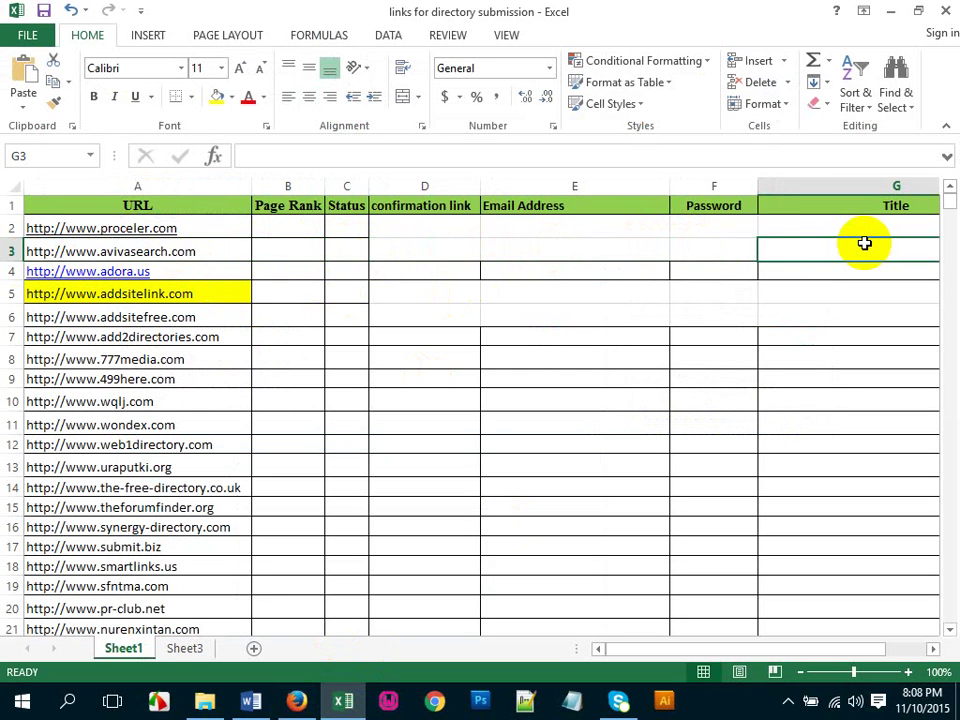
left_click(287, 252)
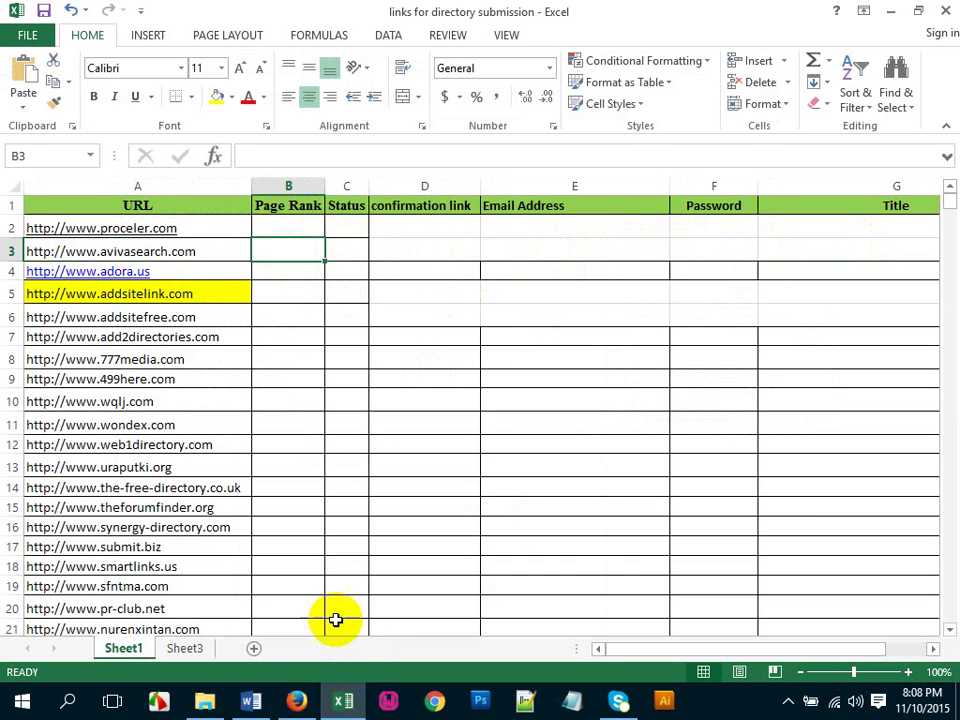
left_click(296, 700)
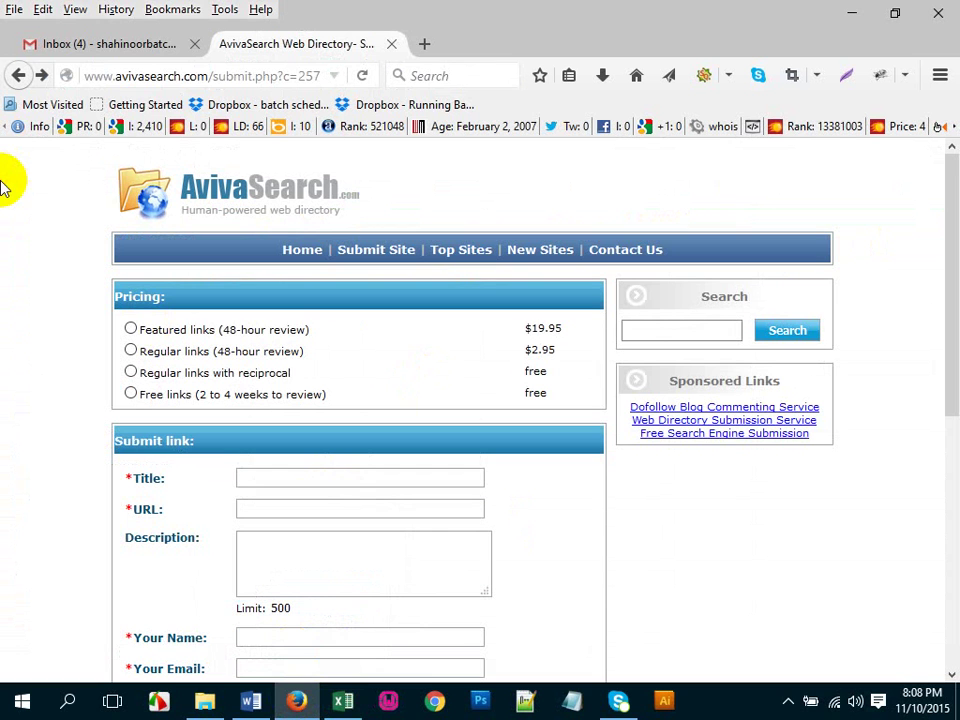
Step: Load AvivaSearch's home page to read its PageRank of 2, then return to Excel
left_click_drag(209, 72, 439, 60)
left_click(6, 279)
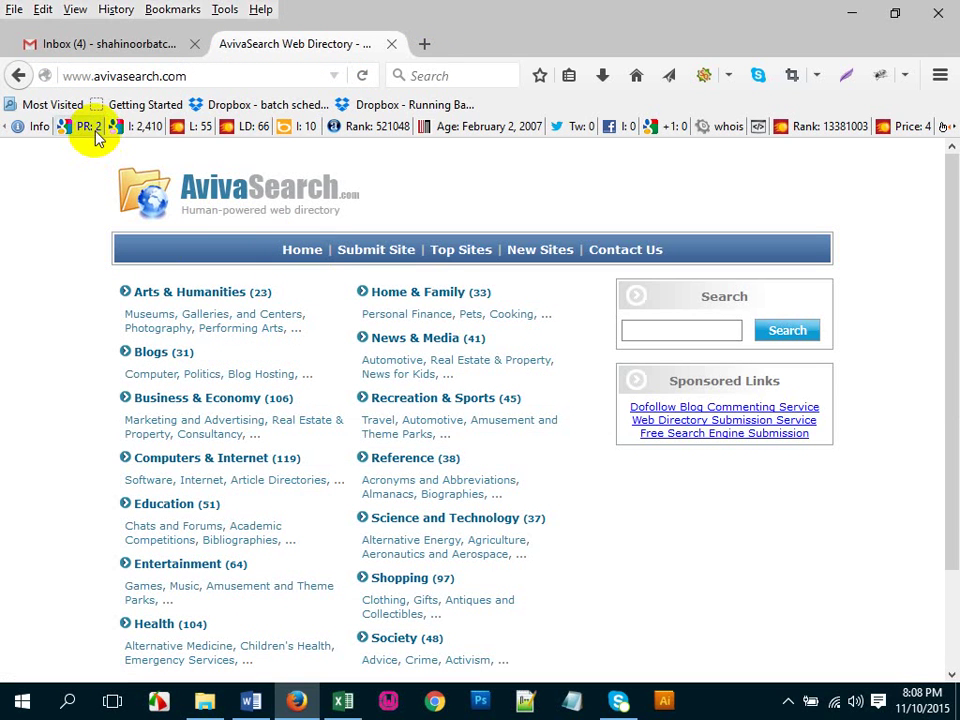
left_click(343, 700)
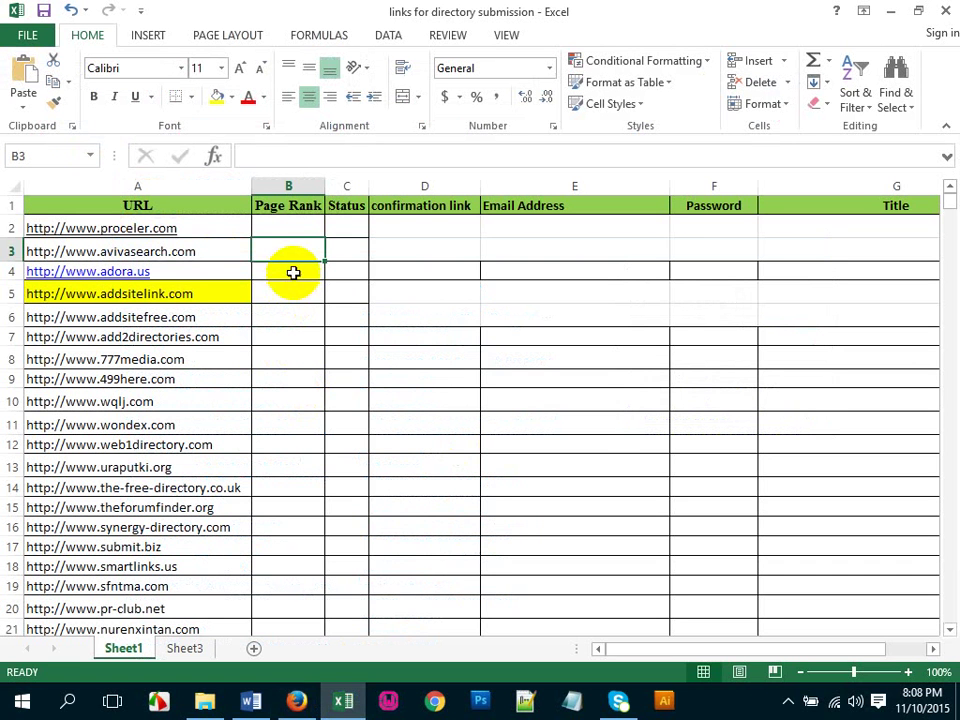
Step: Record Page Rank 2 in B3 and Status yes in C3 for avivasearch.com
type("2")
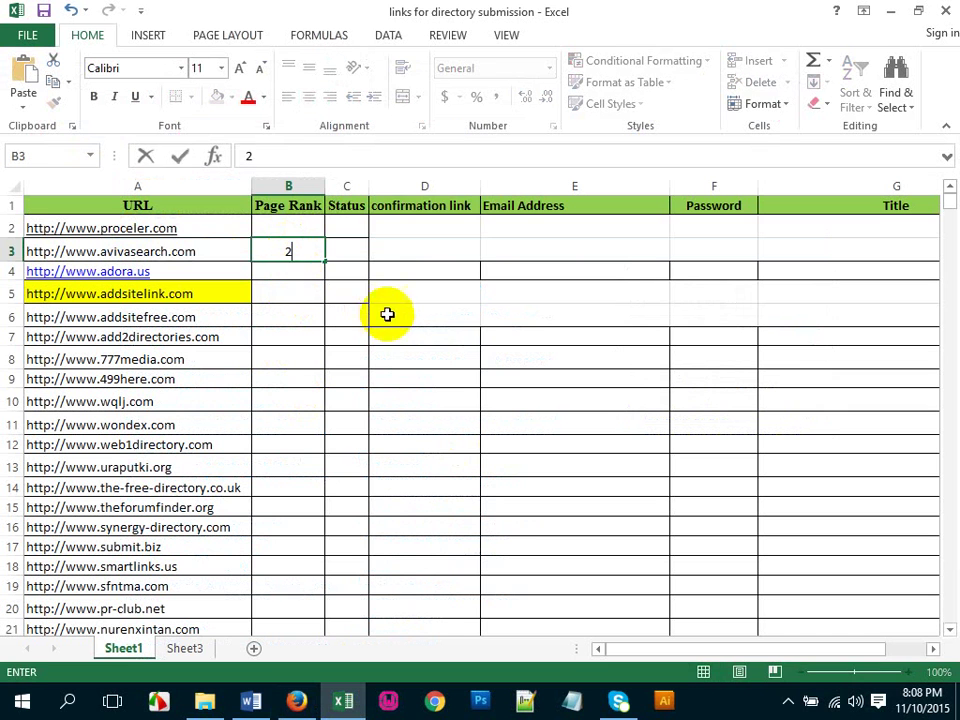
left_click(386, 315)
left_click(339, 255)
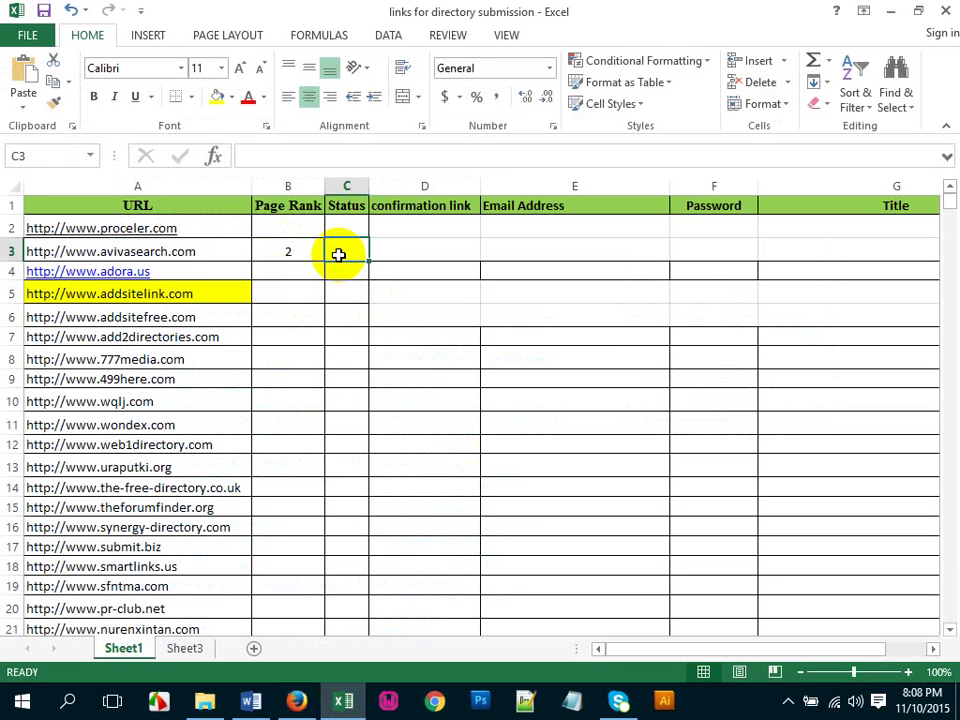
type("yes")
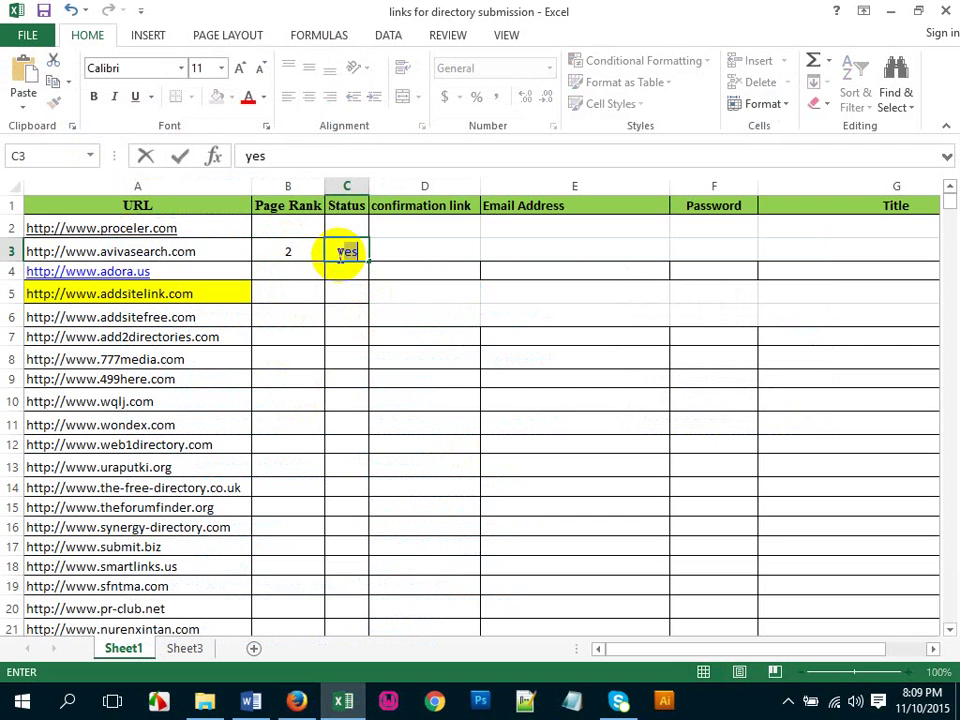
left_click(409, 252)
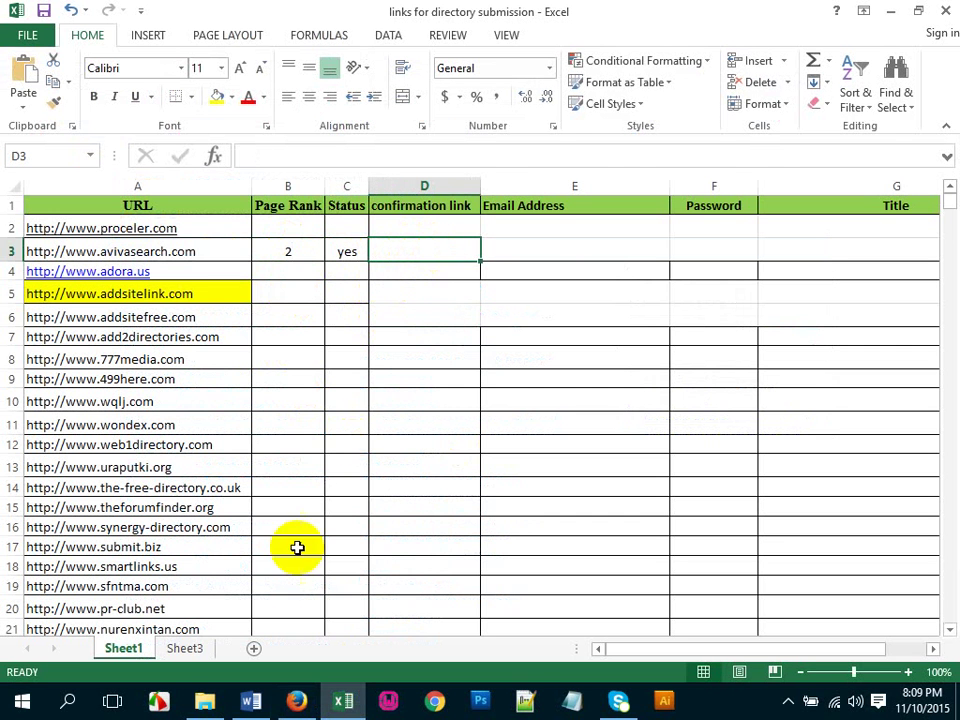
Step: Bring the Word submission instructions forward and scroll to the process steps
left_click(250, 700)
scroll(686, 384, "down", 3)
scroll(686, 384, "down", 2)
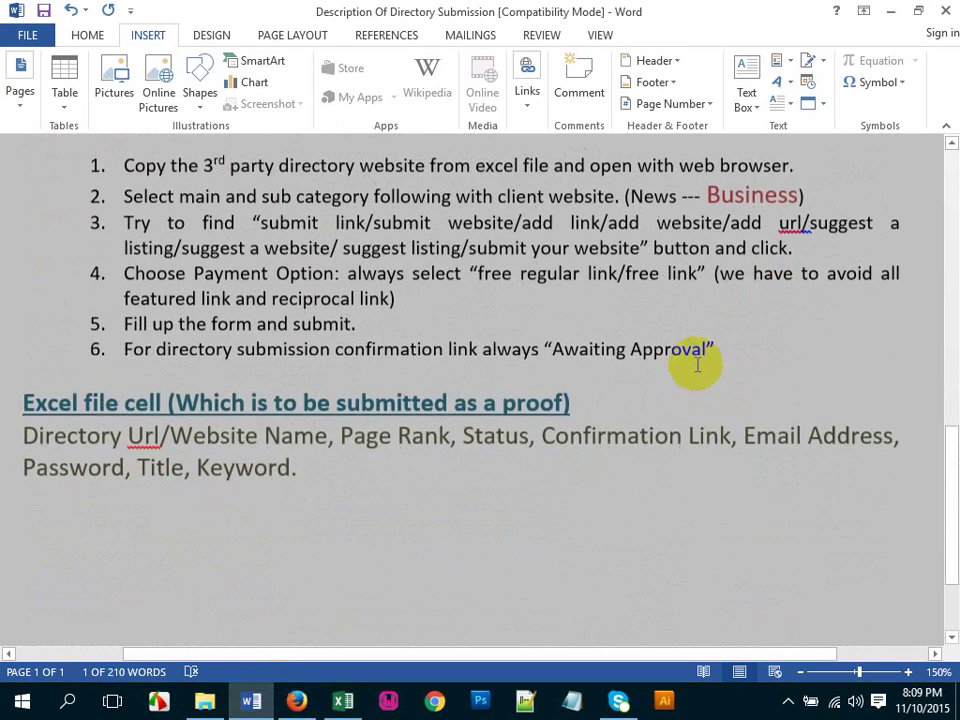
Step: Copy the 'Awaiting Approval' status and paste it into cell D3 of the Excel list
left_click_drag(743, 363, 606, 347)
right_click(604, 347)
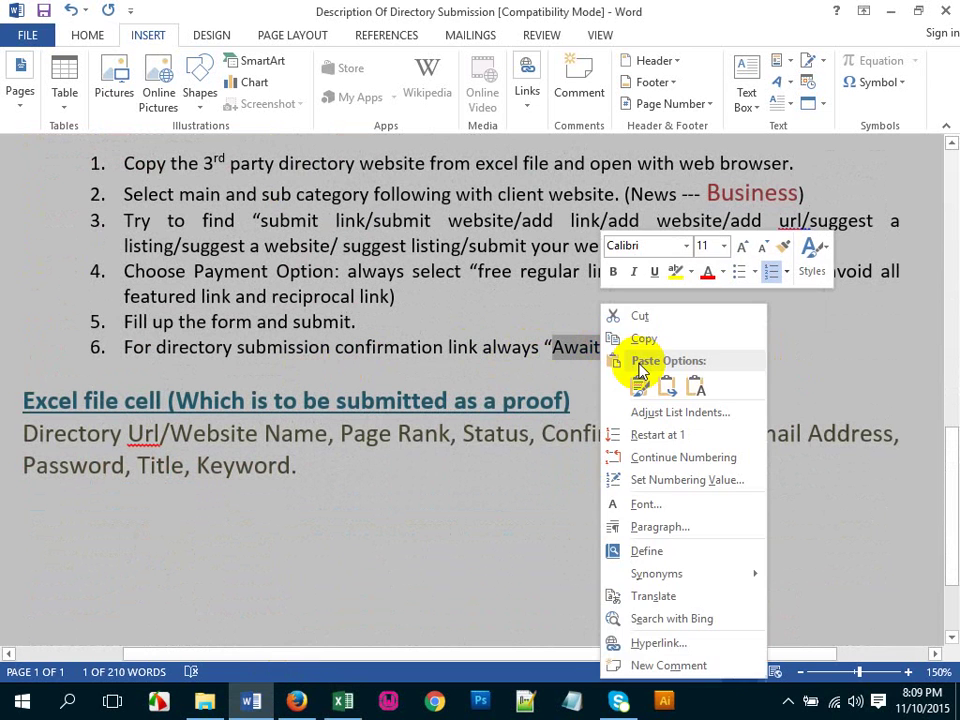
left_click(644, 340)
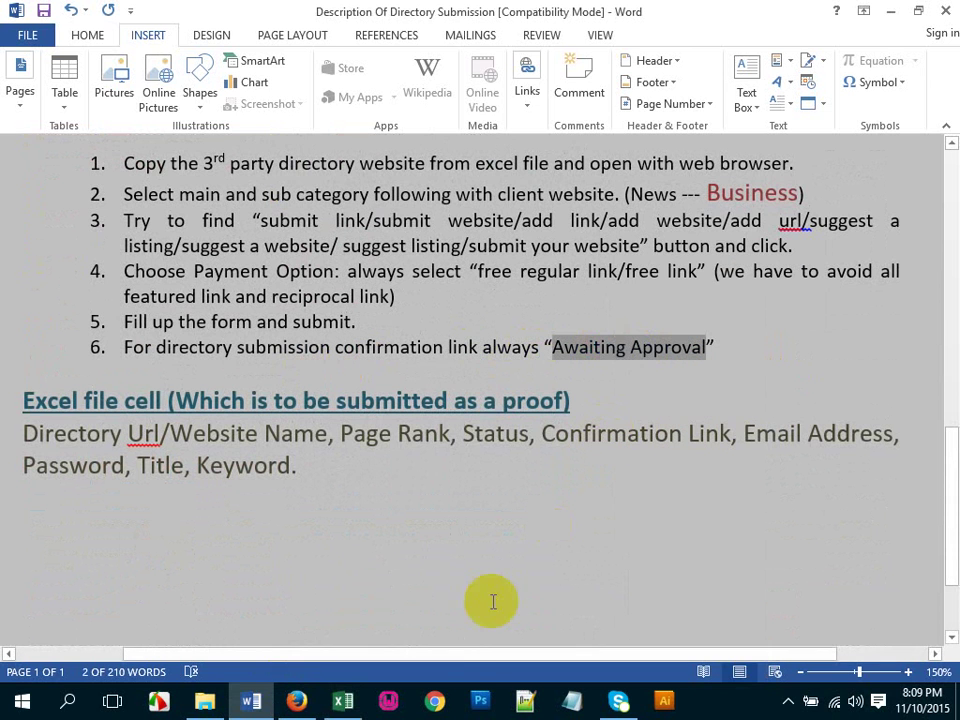
left_click(340, 700)
right_click(407, 258)
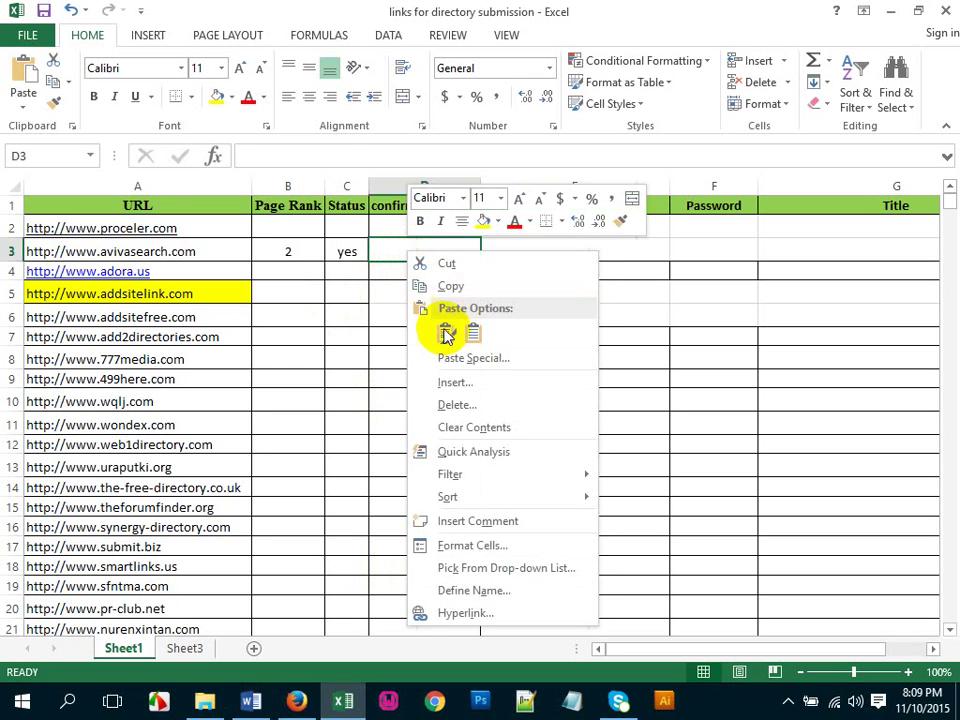
left_click(443, 333)
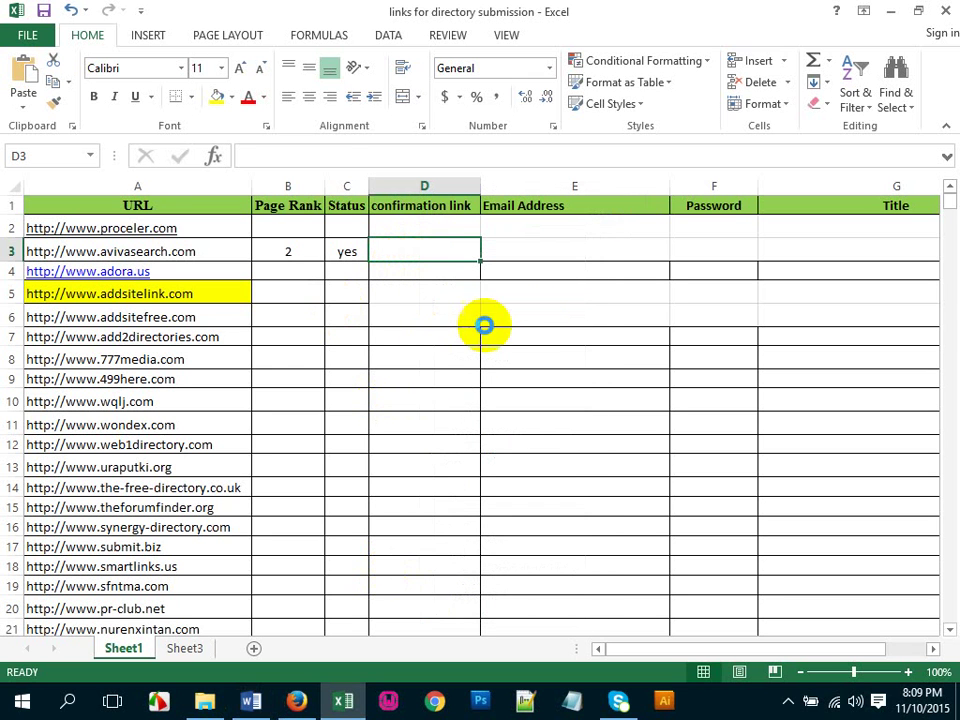
Step: Copy the account's e-mail address from the Word notes into Email Address cell E3
left_click(539, 312)
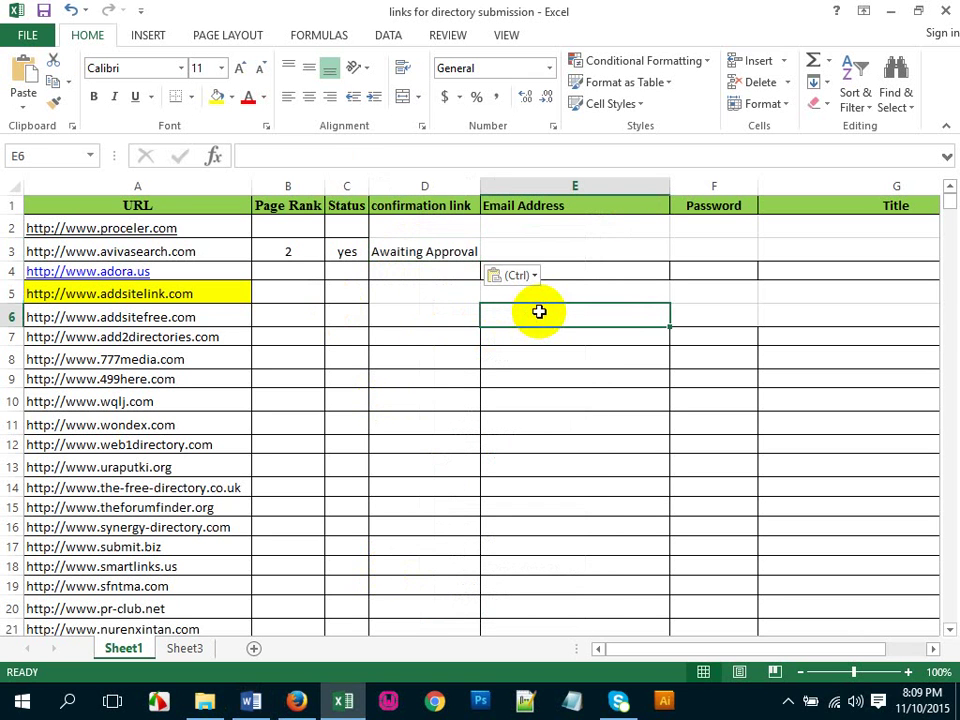
left_click(543, 245)
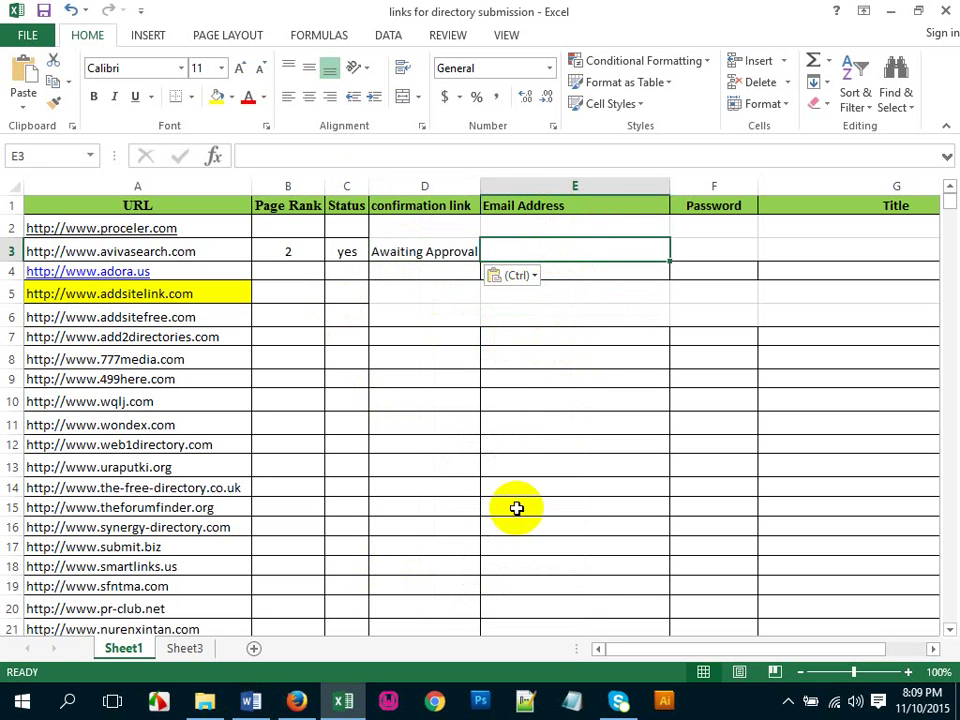
left_click(252, 700)
scroll(600, 420, "up", 1)
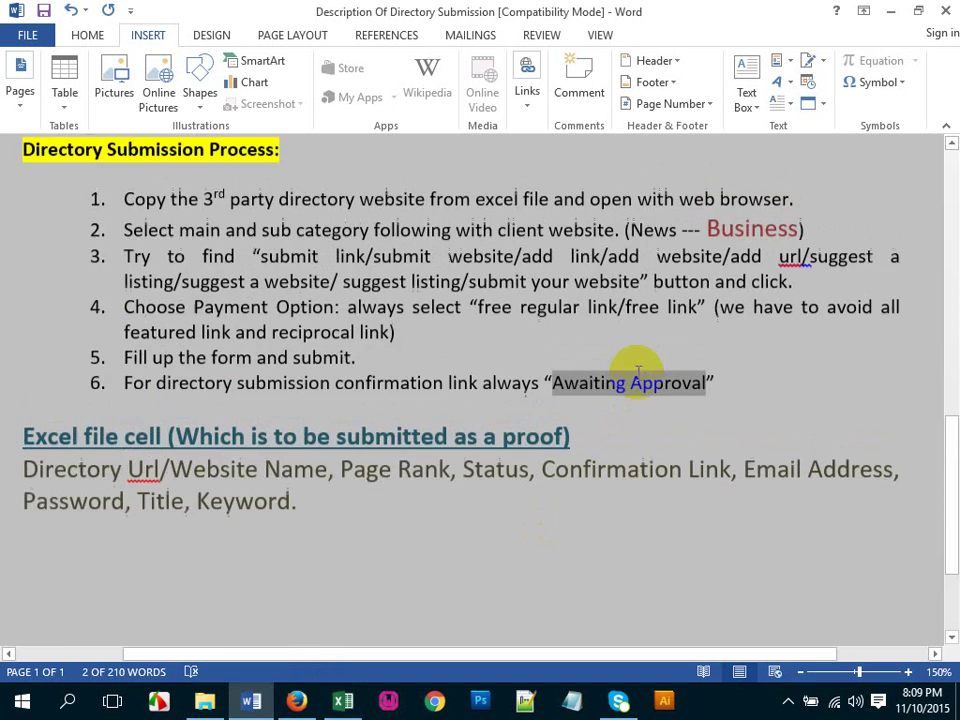
scroll(602, 384, "up", 5)
left_click_drag(572, 366, 350, 372)
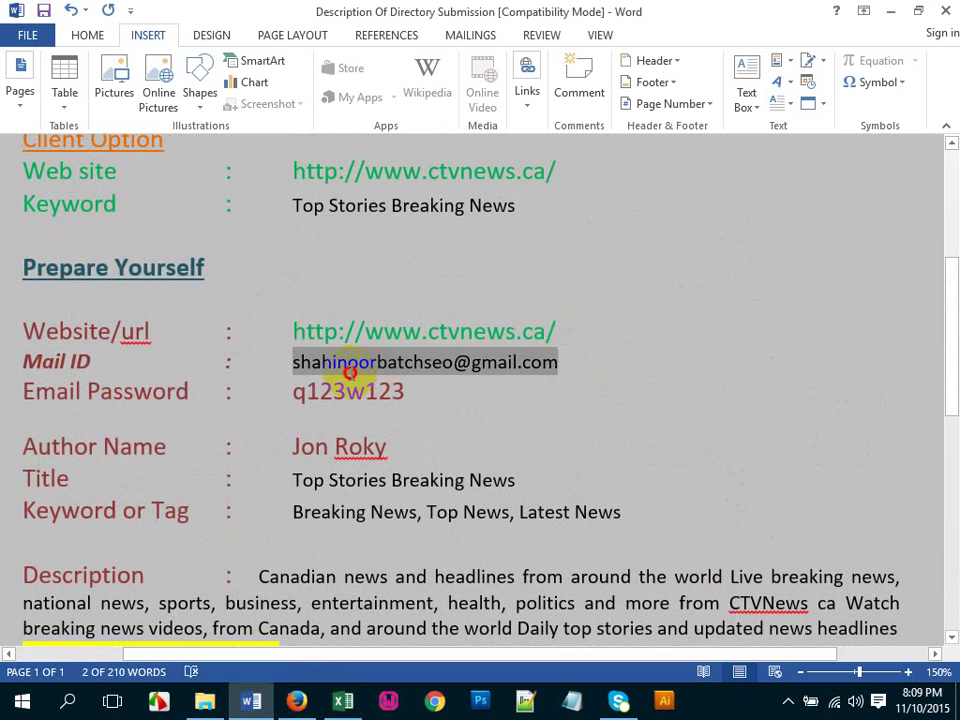
right_click(356, 374)
left_click(392, 403)
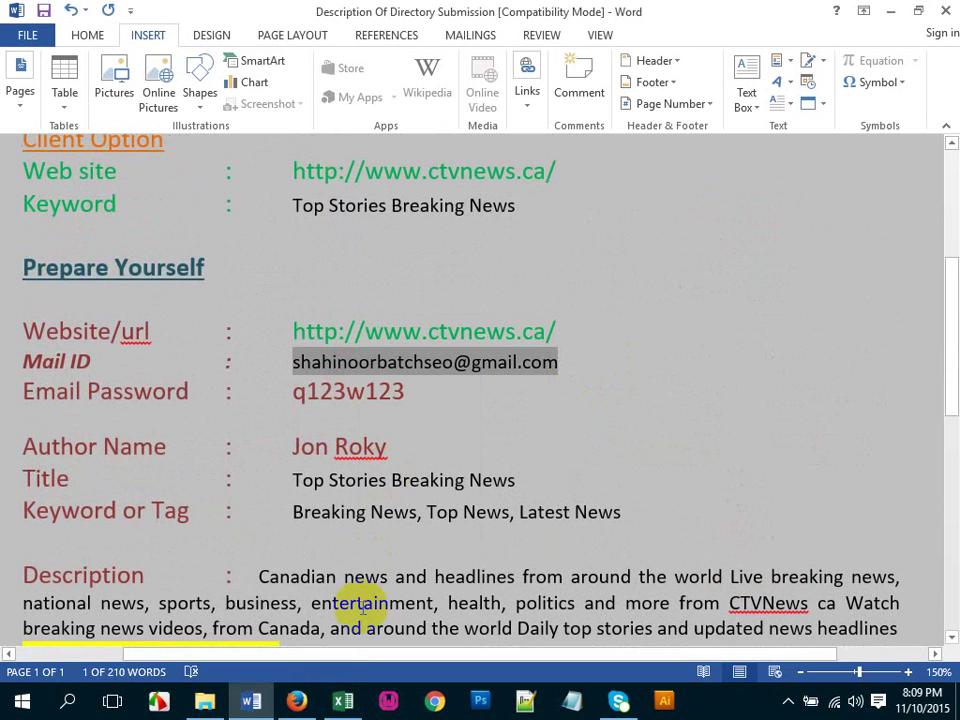
left_click(305, 700)
left_click(343, 700)
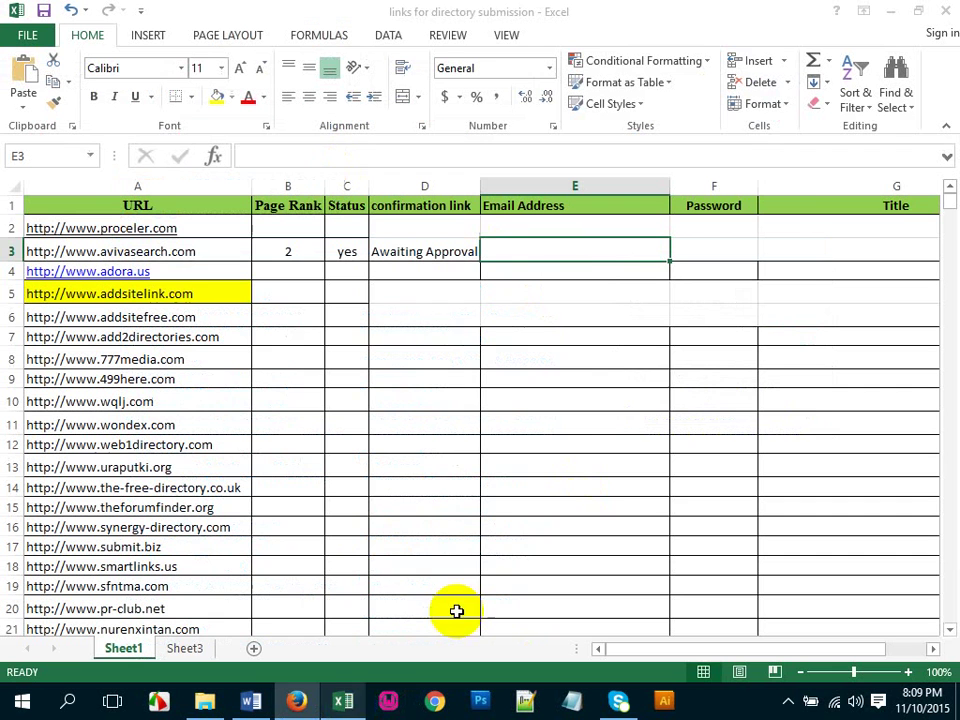
right_click(581, 251)
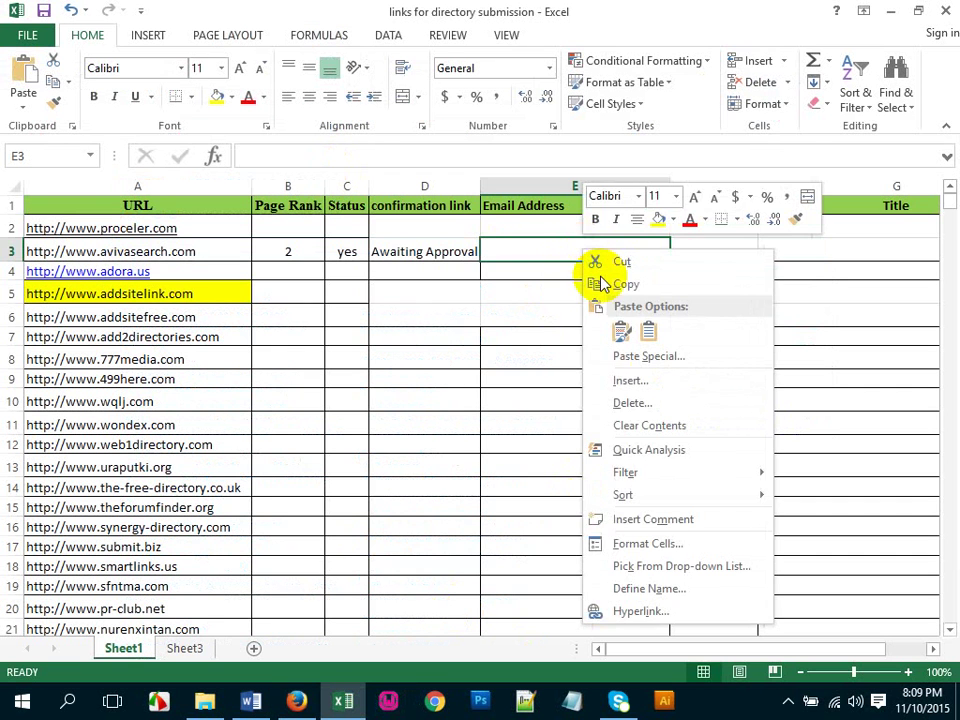
left_click(621, 333)
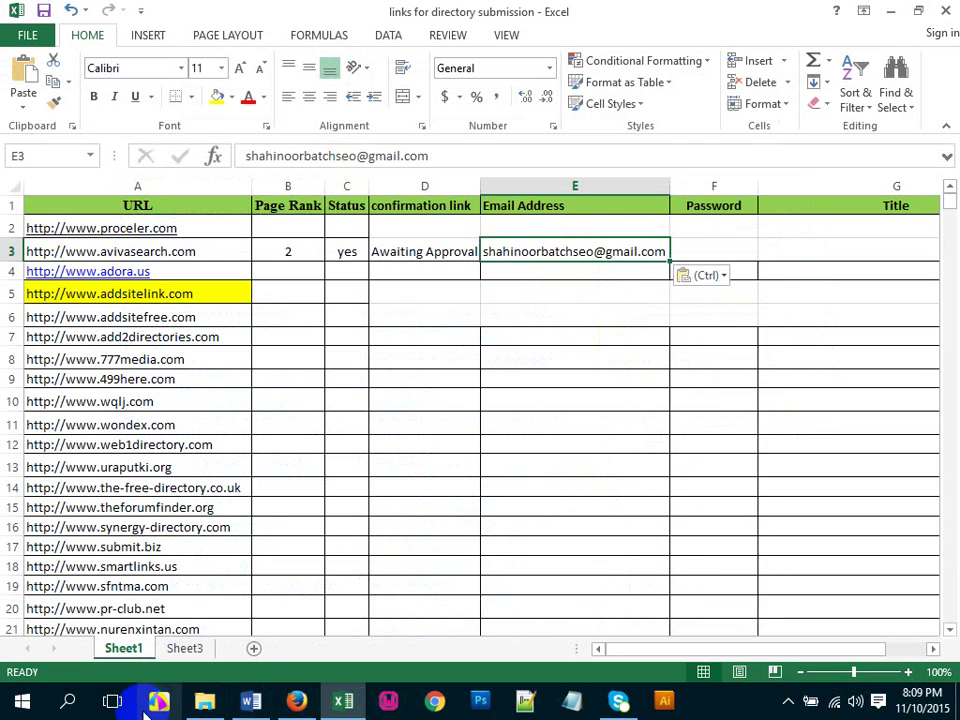
Step: Copy the e-mail password from the Word notes into cell F3
left_click(114, 700)
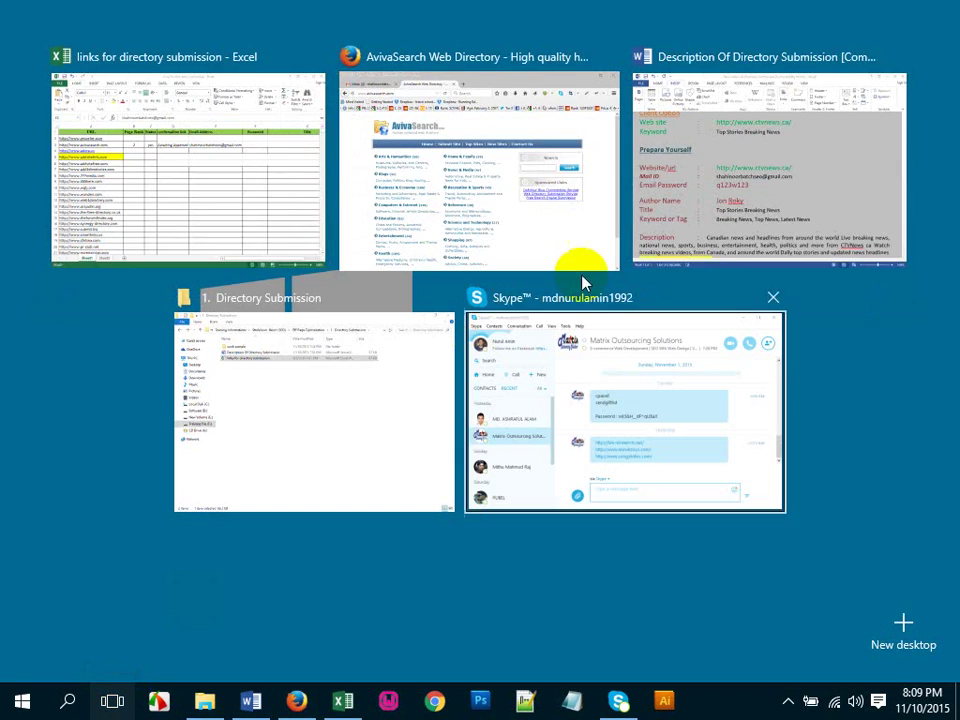
left_click(750, 216)
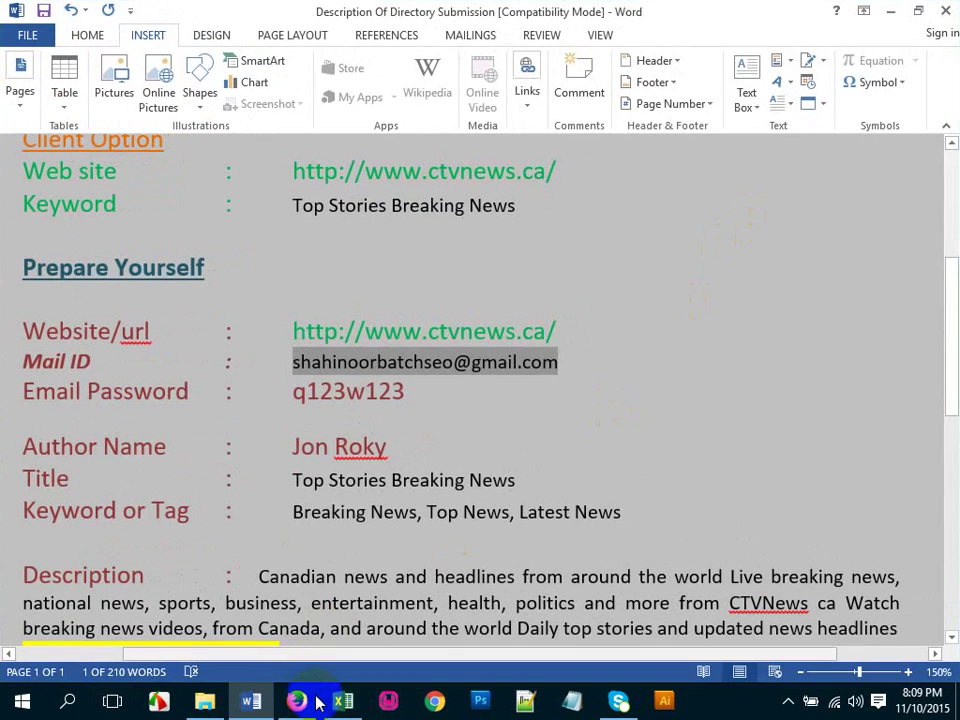
left_click(336, 704)
left_click(251, 700)
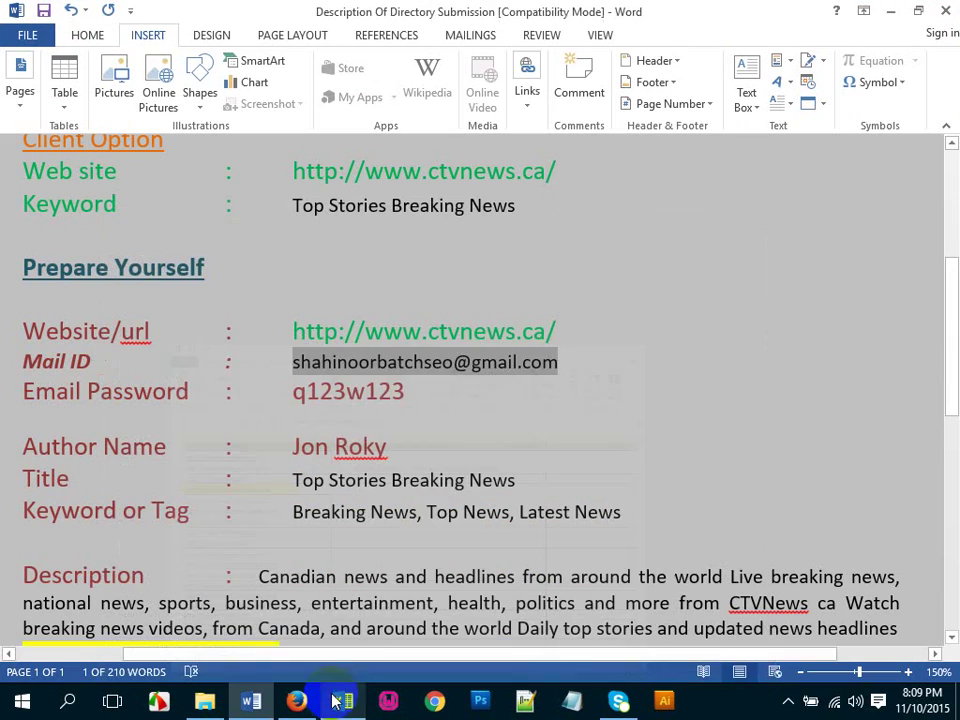
double_click(394, 395)
right_click(398, 398)
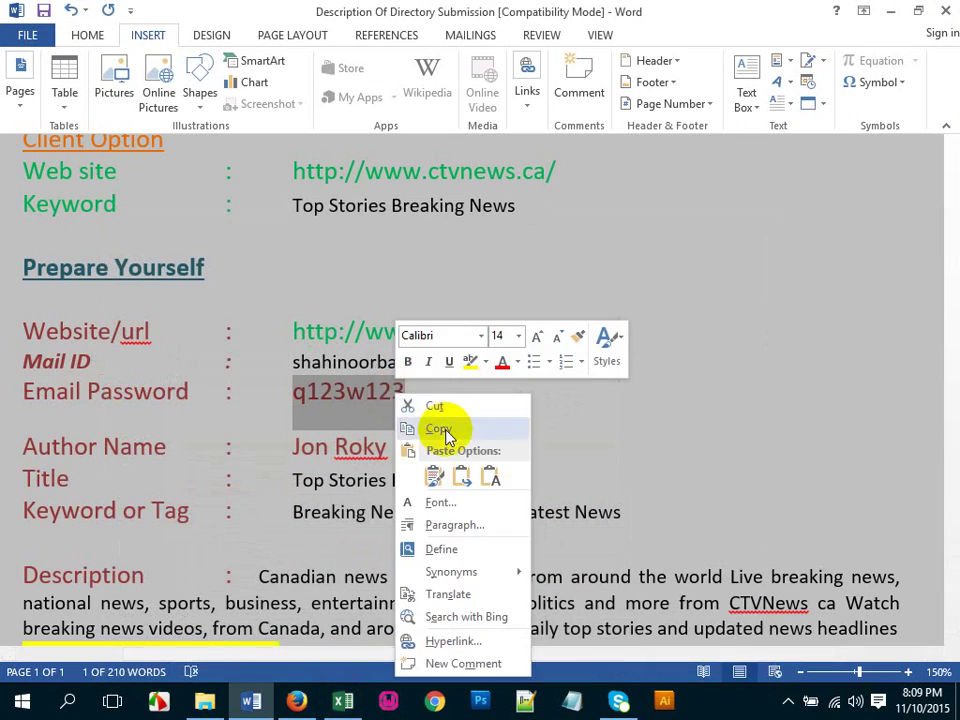
left_click(440, 429)
left_click(112, 700)
left_click(476, 205)
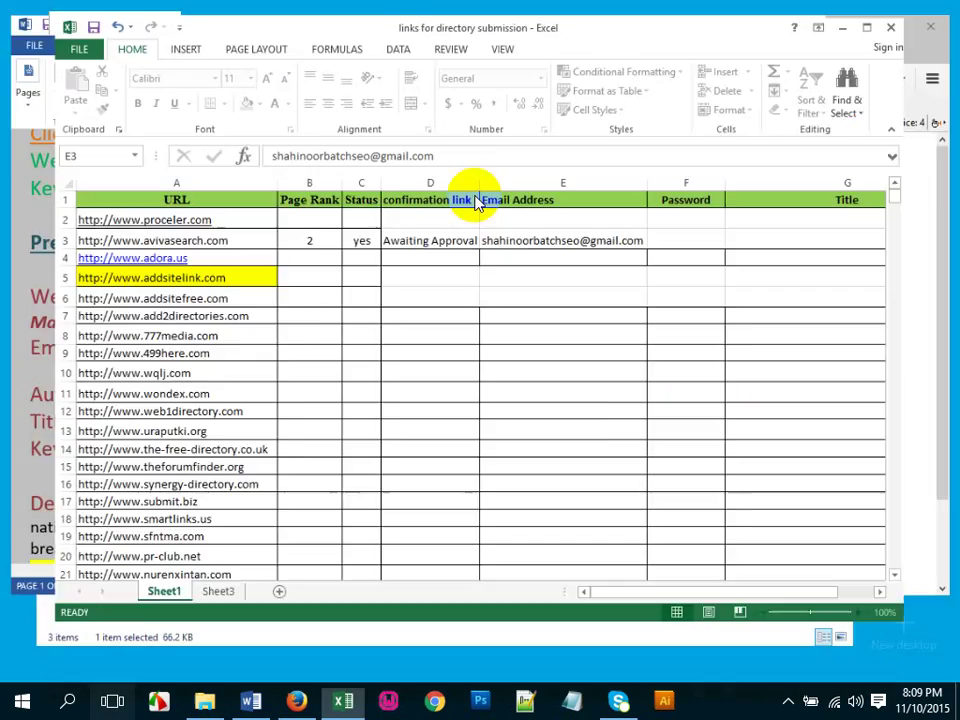
right_click(694, 256)
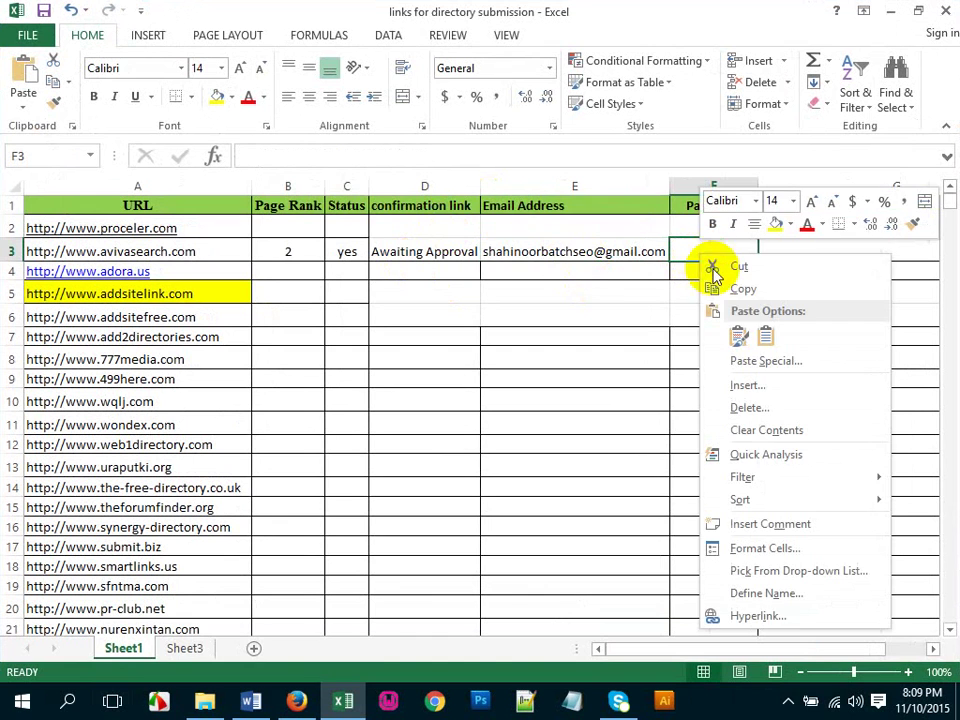
left_click(736, 333)
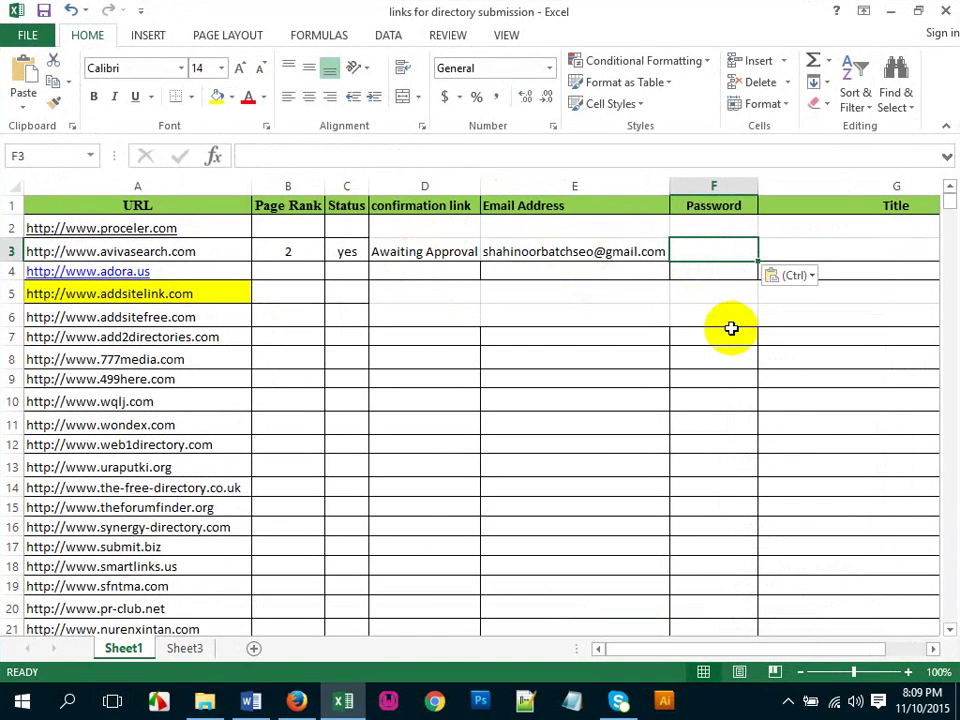
Step: Copy the keyword 'Top Stories Breaking News' from Word into Title cell G3
left_click(116, 700)
left_click(566, 202)
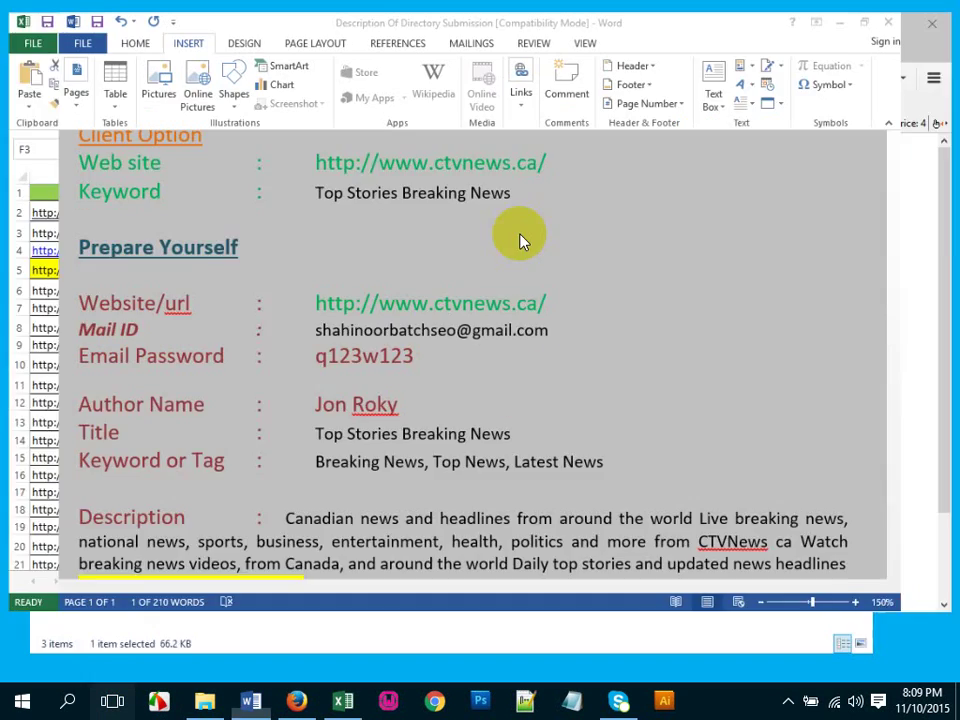
left_click_drag(531, 208, 296, 206)
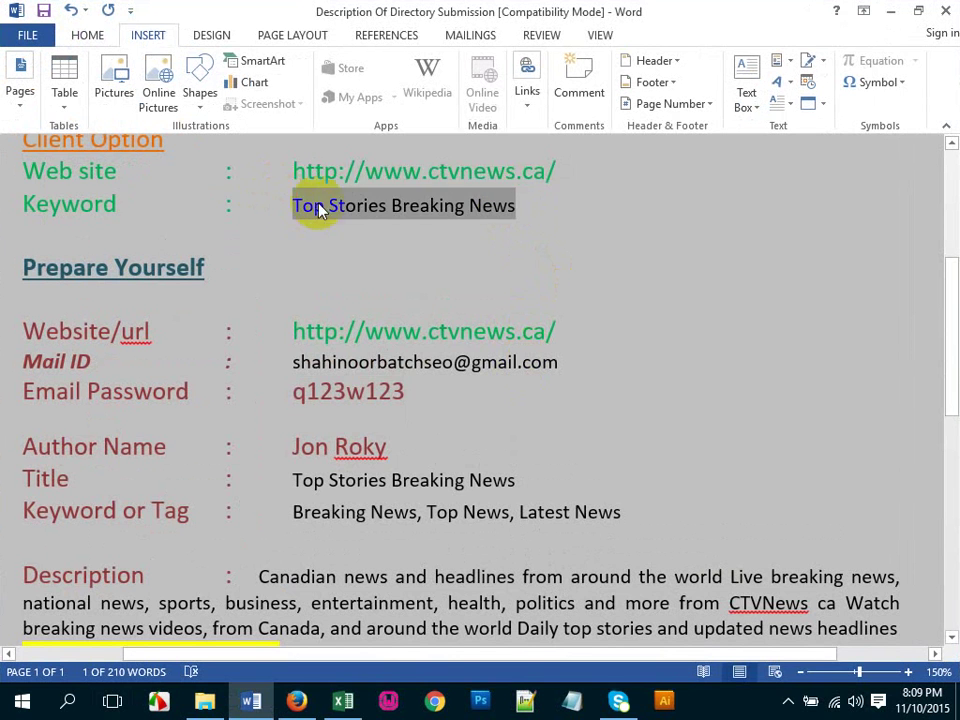
right_click(340, 206)
left_click(375, 243)
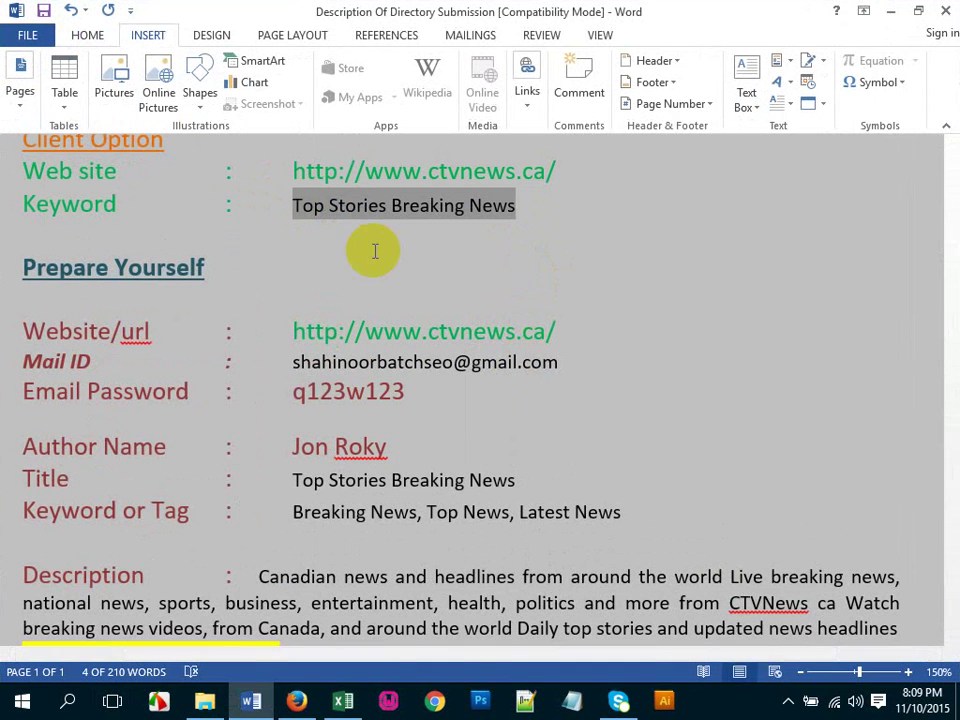
left_click(116, 700)
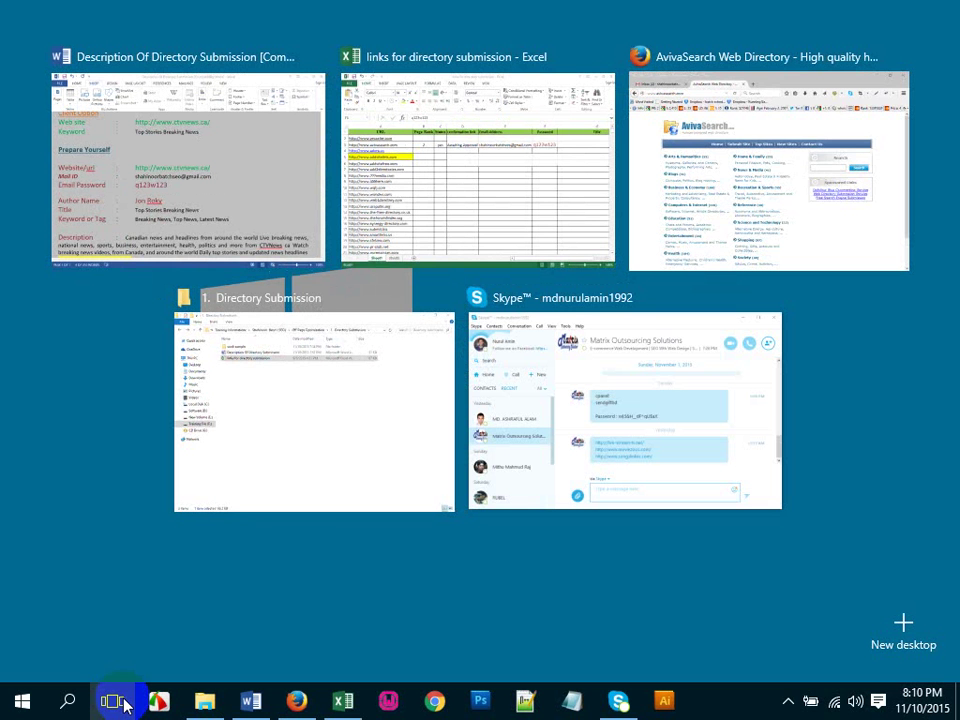
left_click(531, 167)
left_click(797, 251)
right_click(797, 251)
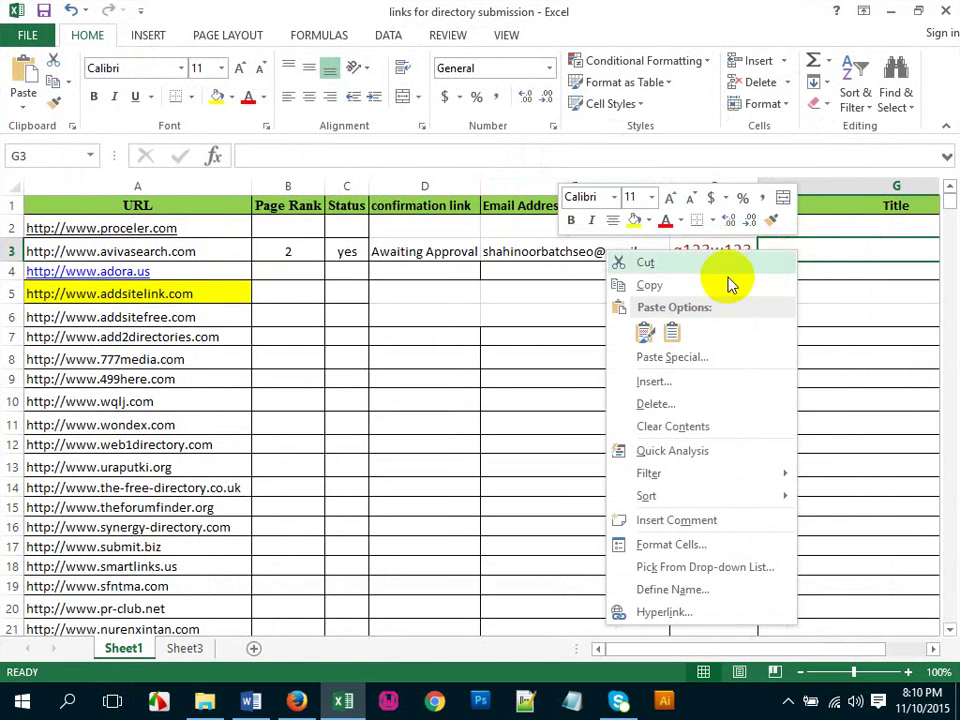
left_click(640, 334)
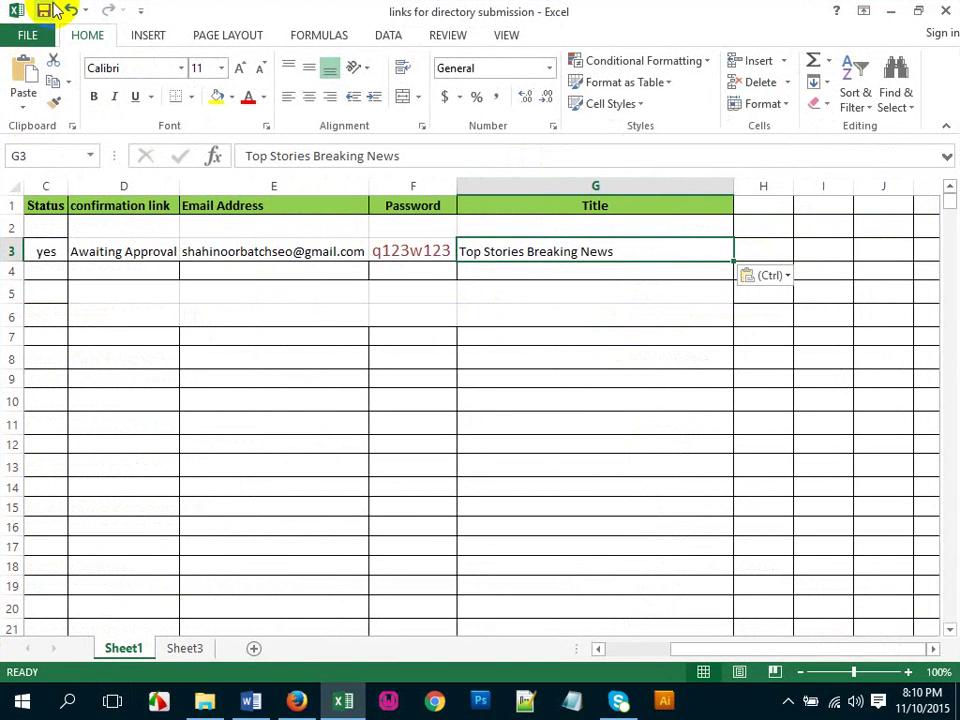
Step: Save the workbook and copy the adora.us URL from cell A4
left_click(43, 10)
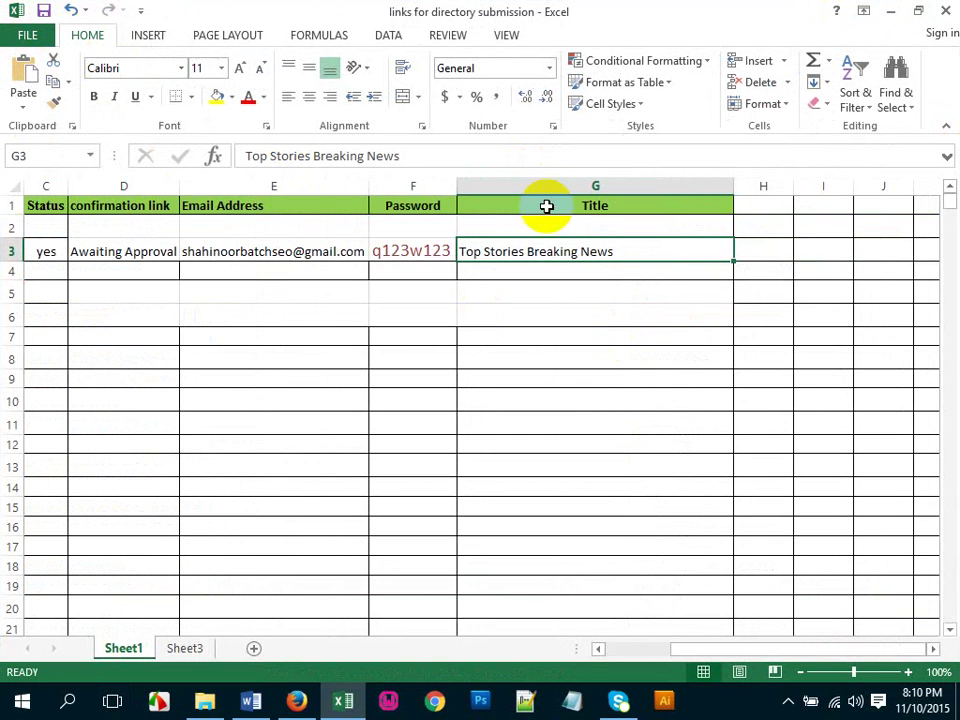
left_click_drag(707, 650, 429, 553)
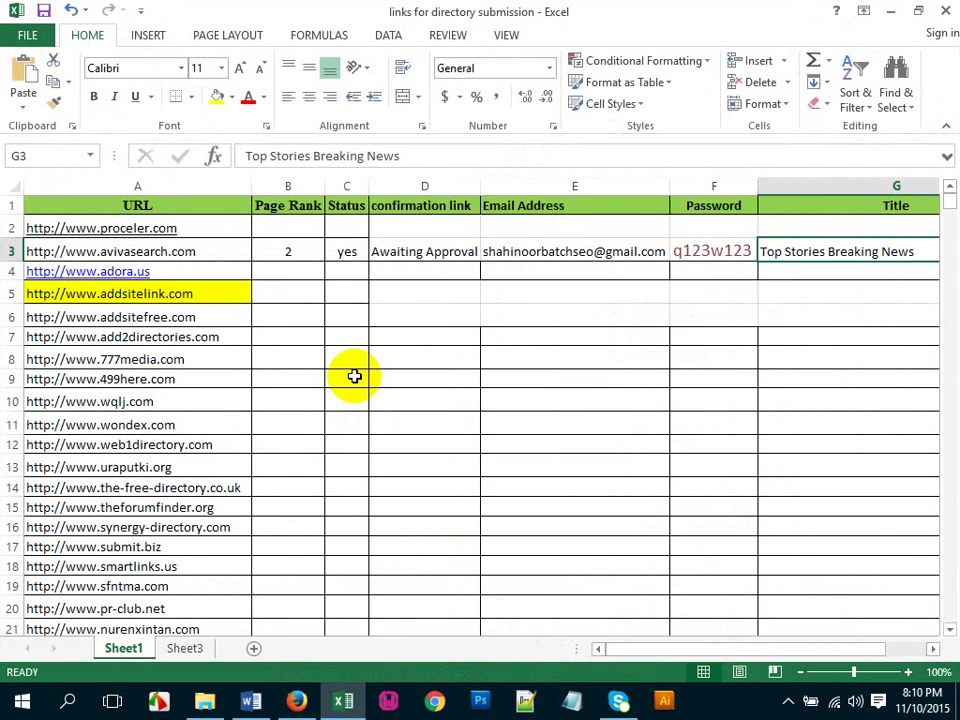
right_click(115, 275)
left_click(156, 281)
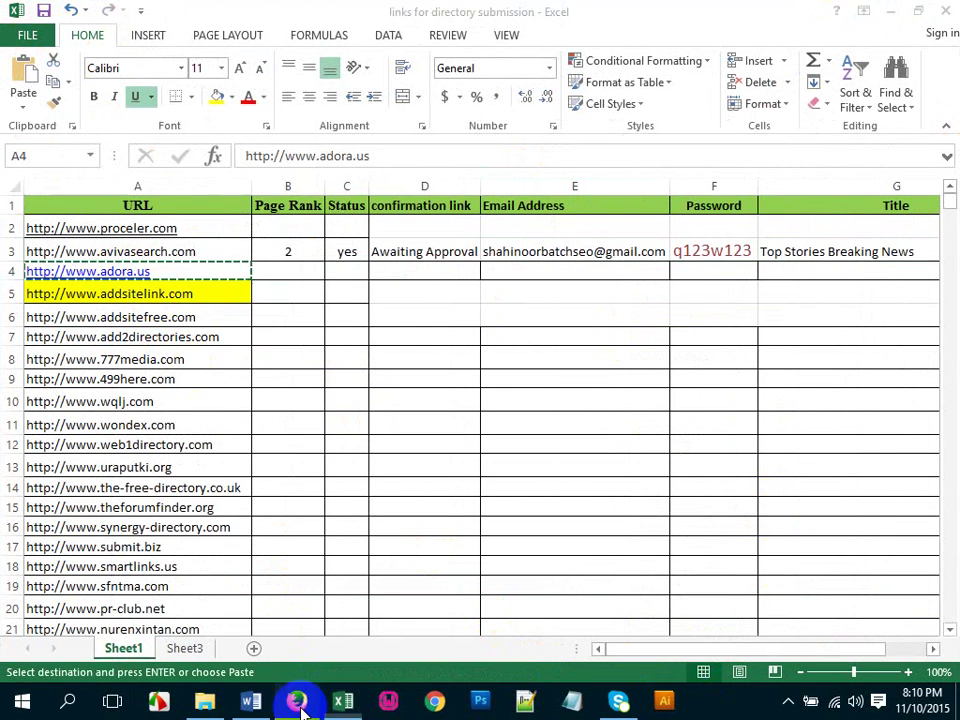
Step: Open the AvivaSearch 'Please confirm link submission' email in Gmail and follow its confirmation link
left_click(299, 704)
left_click(117, 76)
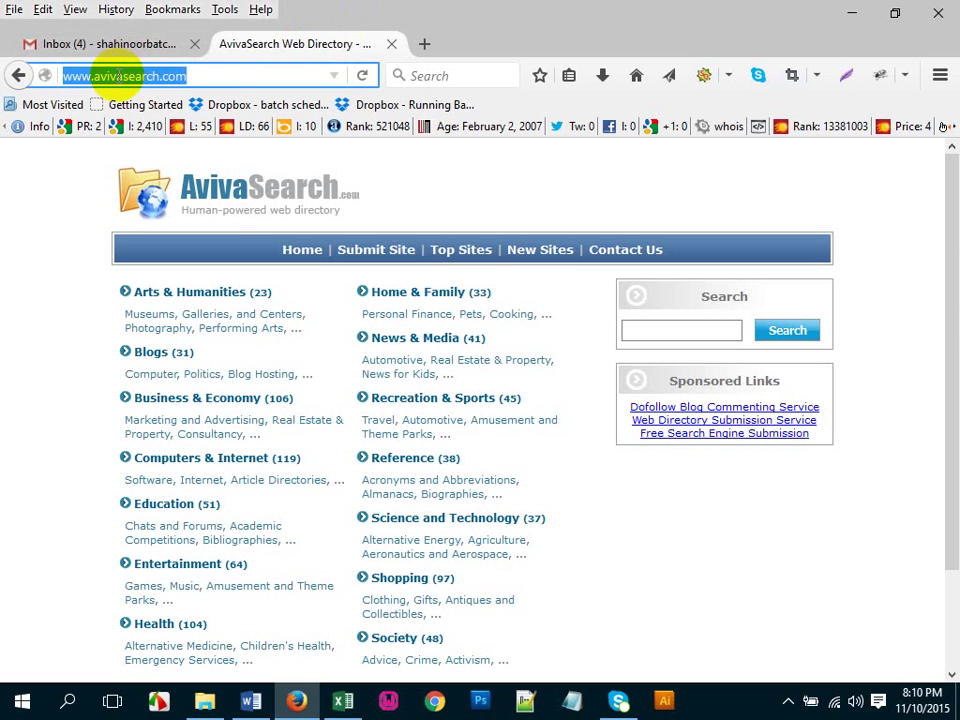
right_click(118, 77)
key("Escape")
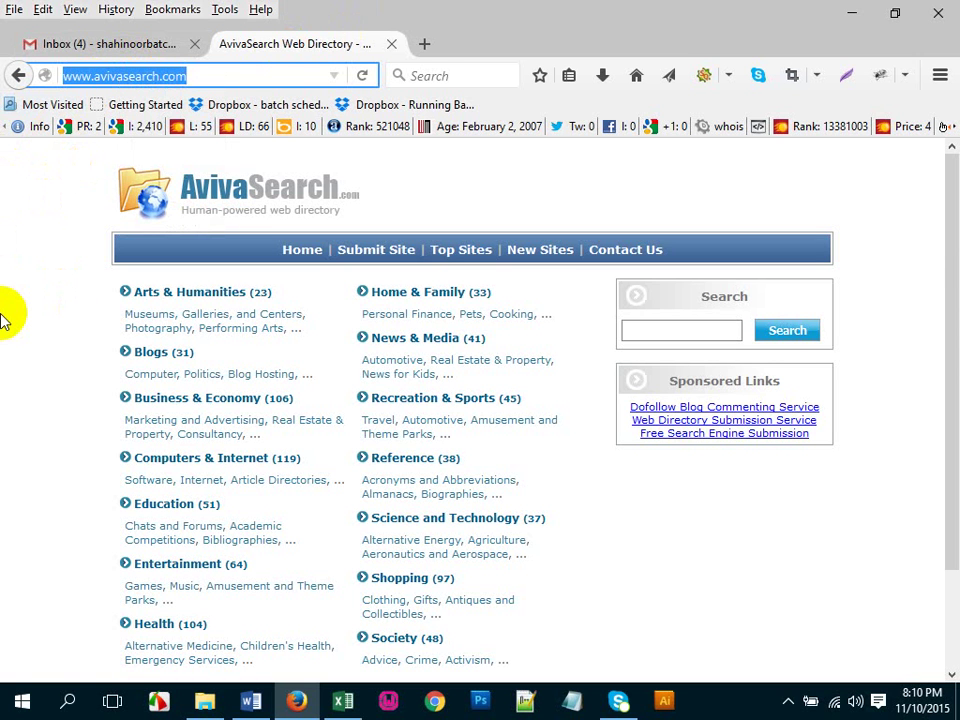
left_click(30, 44)
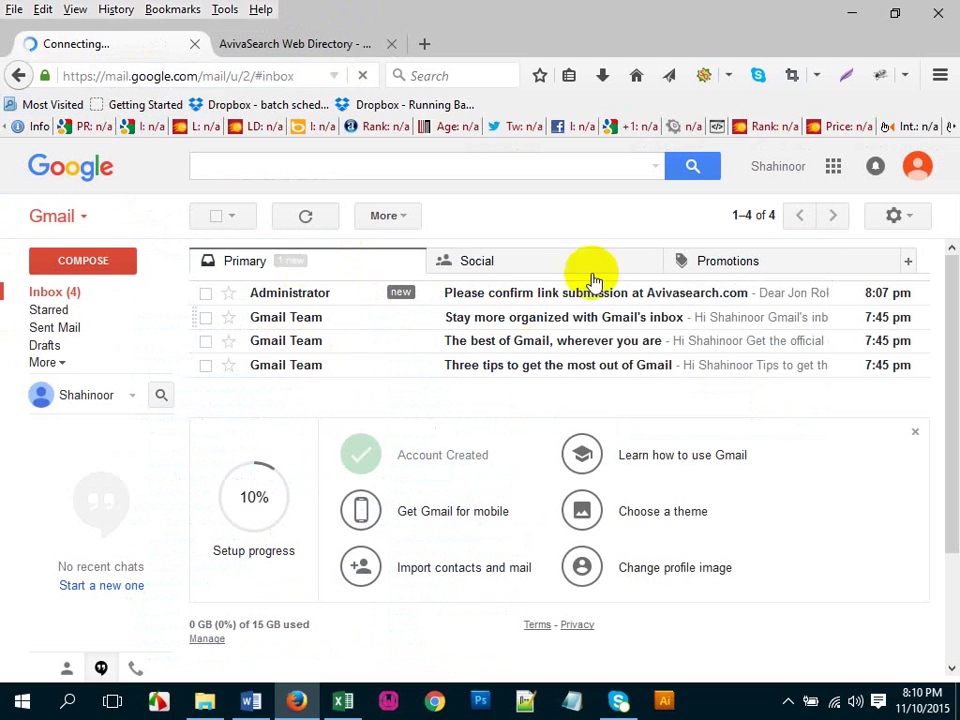
left_click(467, 293)
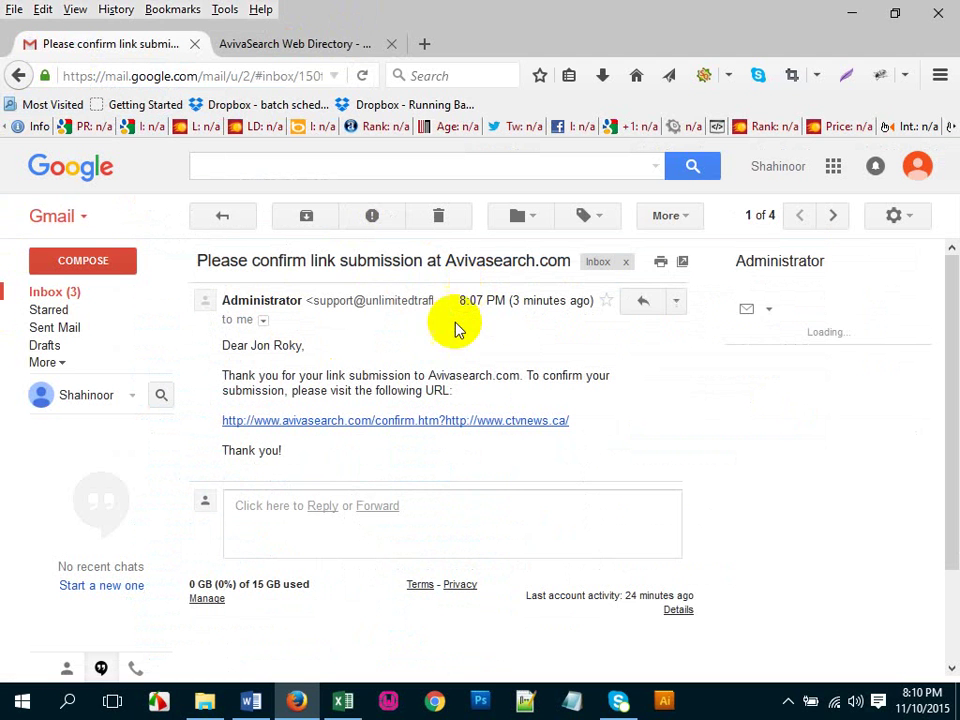
left_click(377, 421)
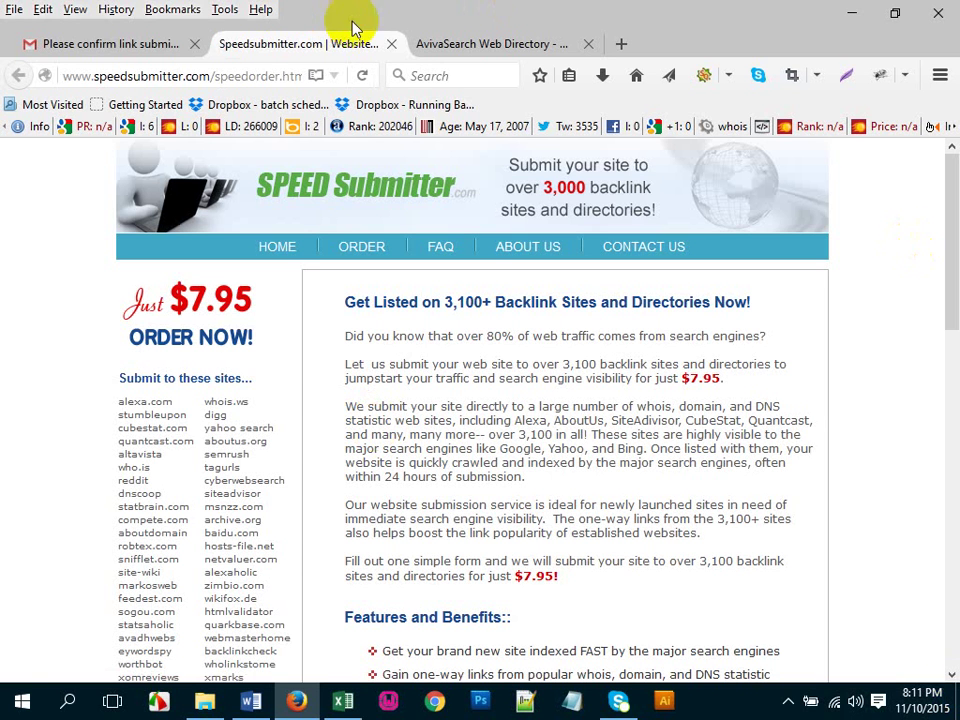
Step: Close the Speedsubmitter tab, load adora.us in the AvivaSearch tab, review it, then close it
left_click(391, 44)
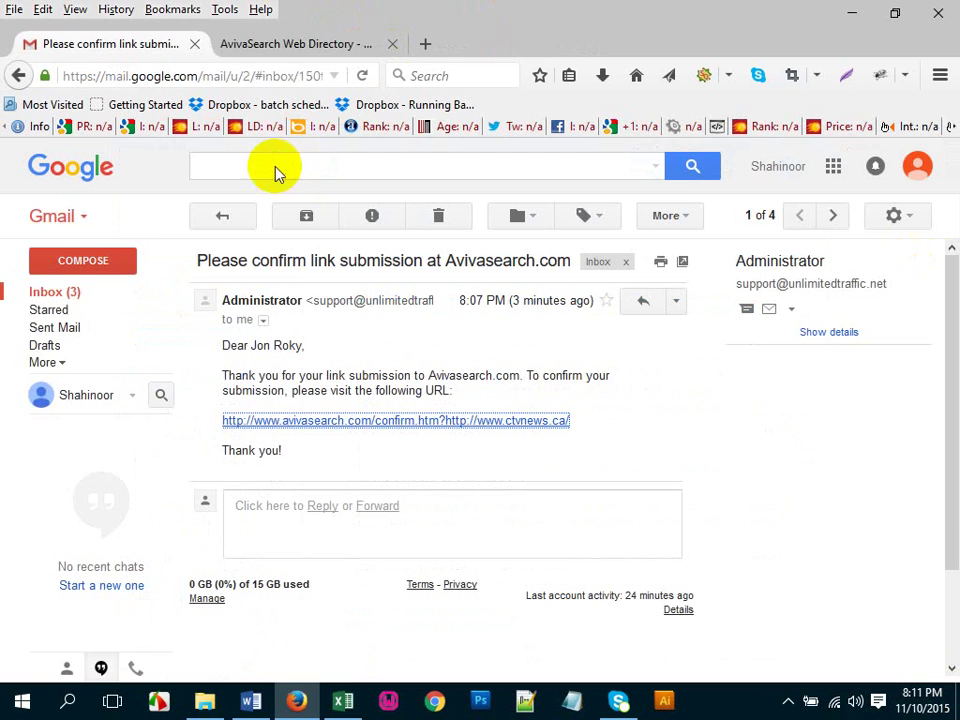
left_click(244, 45)
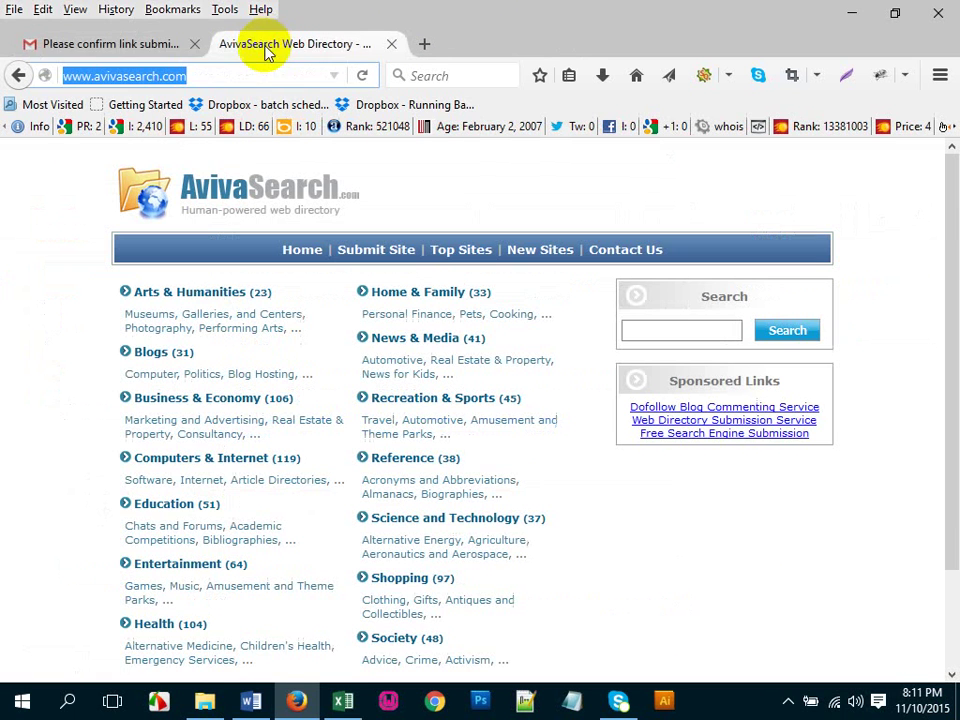
right_click(127, 78)
left_click(163, 182)
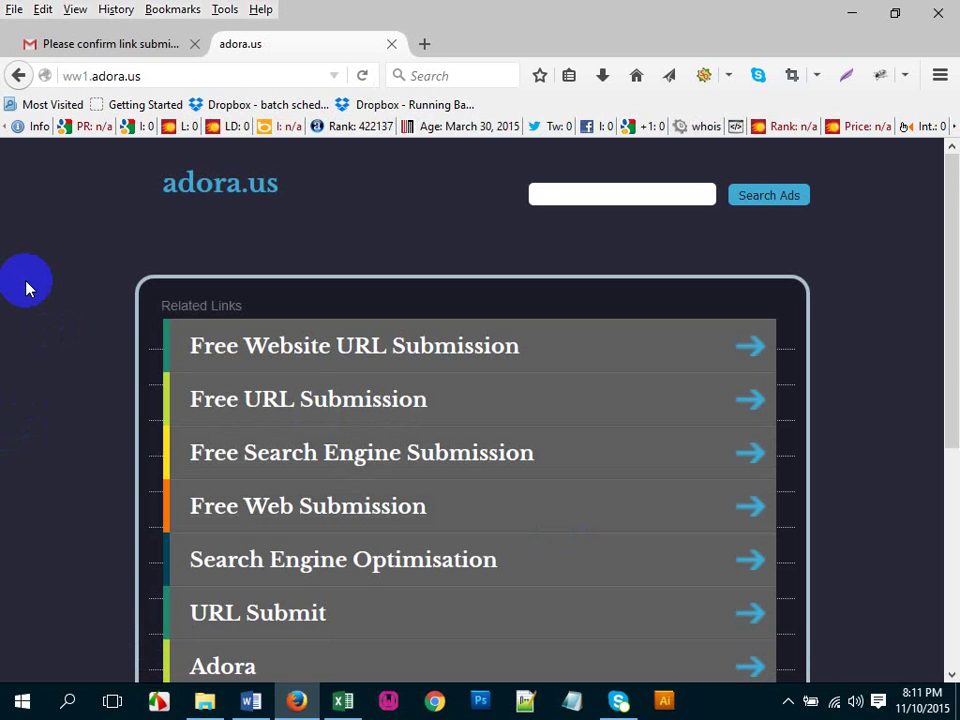
scroll(317, 306, "down", 5)
scroll(101, 386, "up", 5)
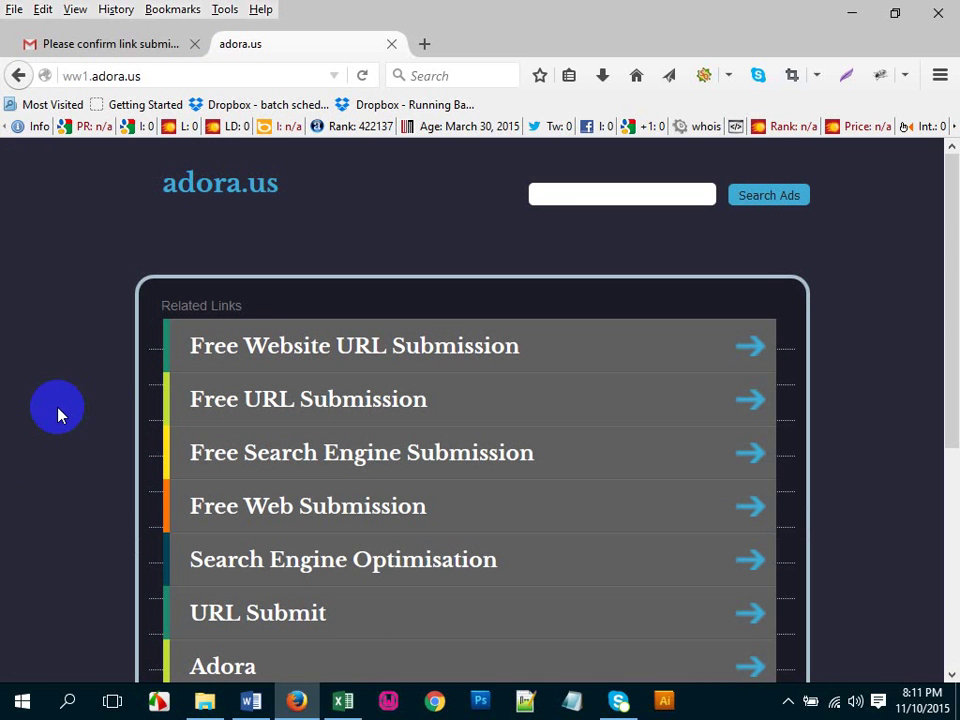
left_click(391, 45)
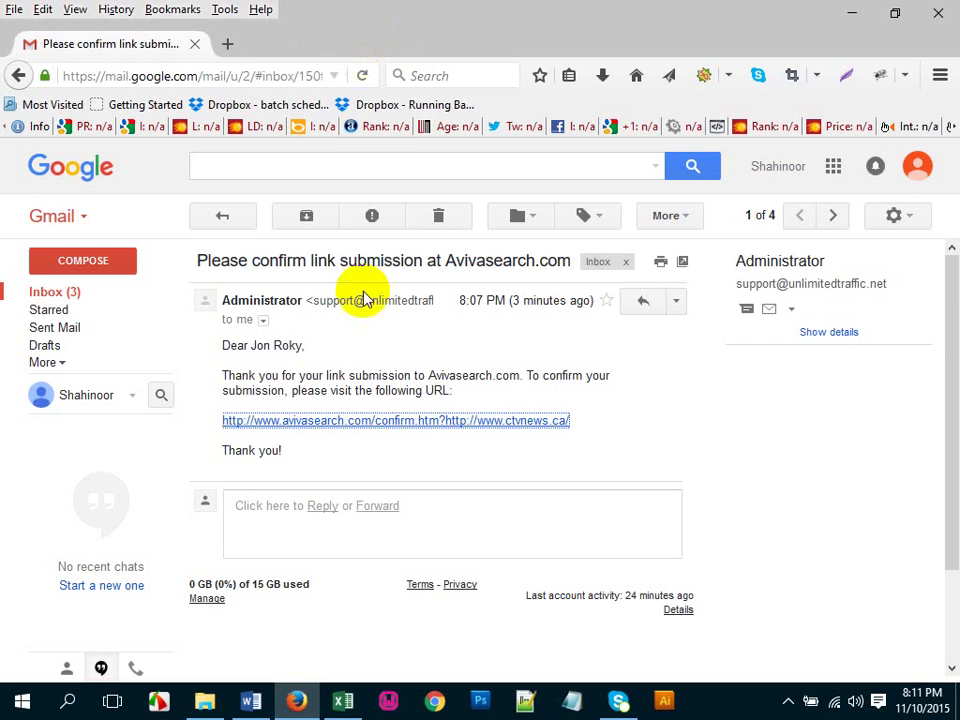
left_click(250, 703)
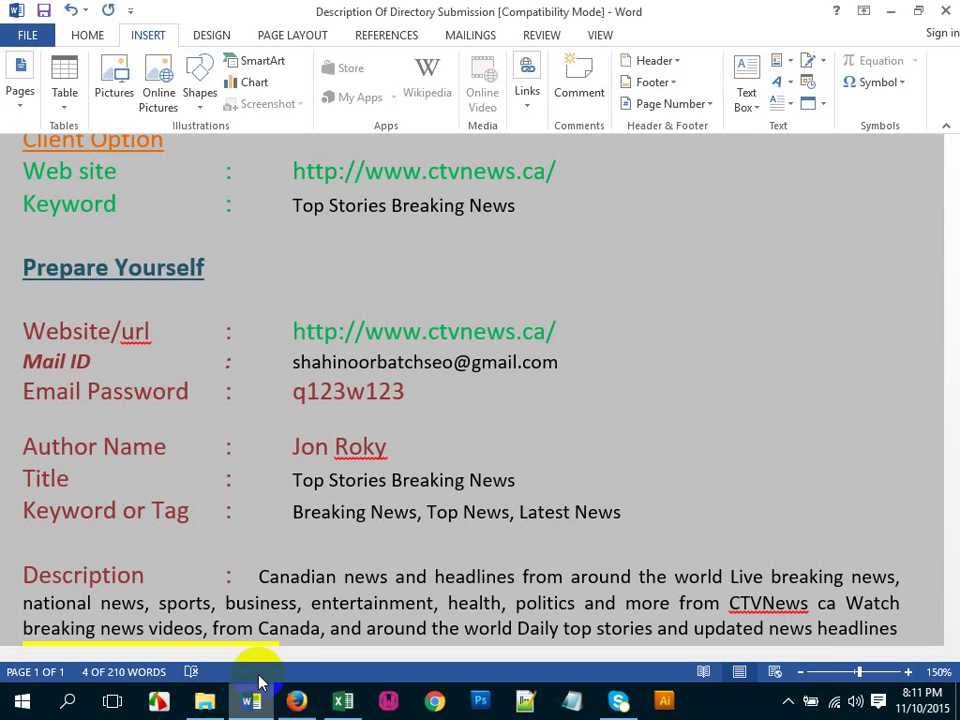
Step: Copy the addsitelink.com URL from cell A5 and load it in a new Firefox tab
left_click(345, 700)
right_click(143, 295)
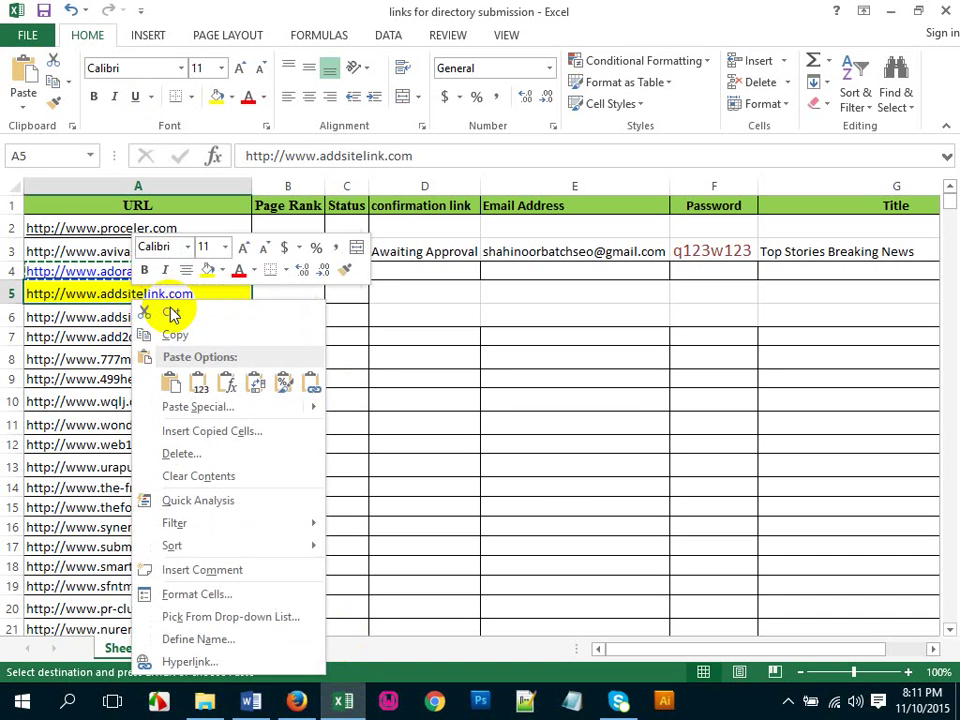
left_click(212, 334)
left_click(296, 700)
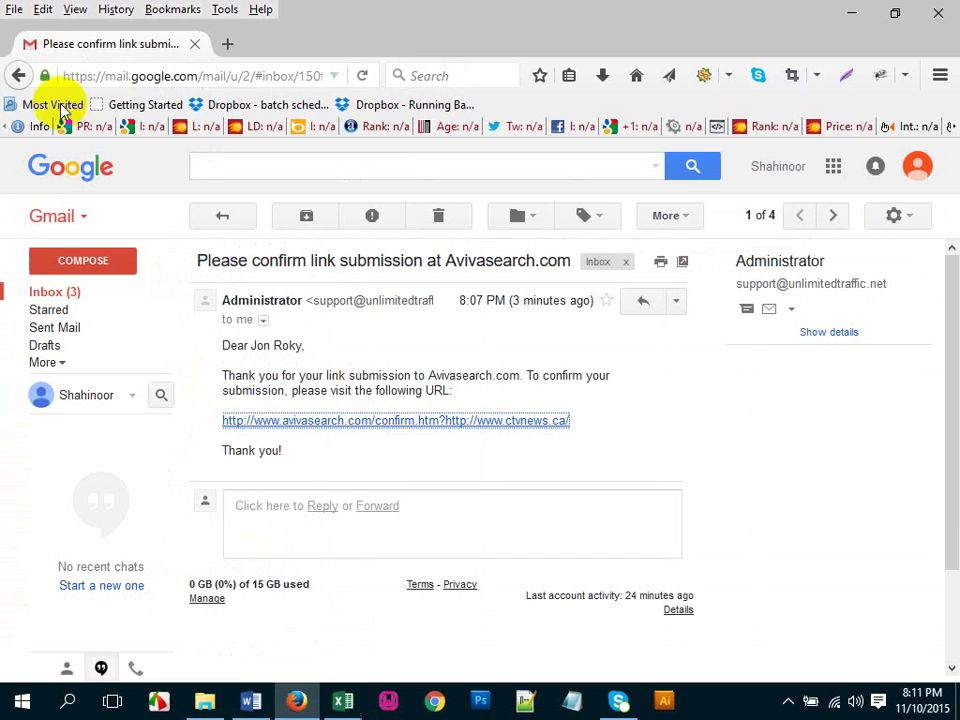
key("ctrl+t")
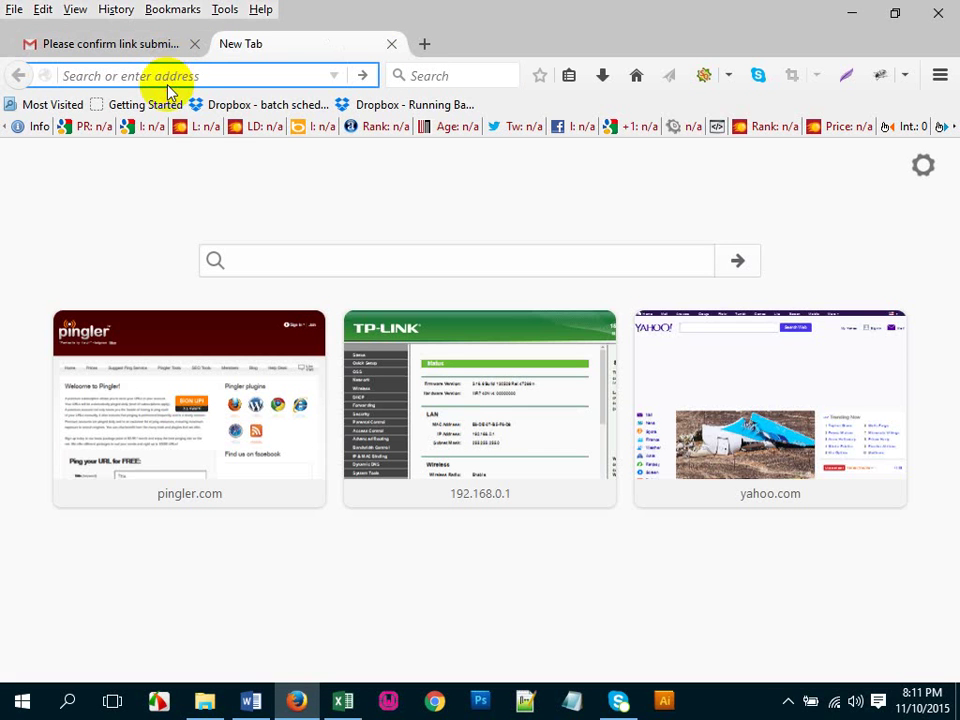
right_click(176, 76)
left_click(282, 180)
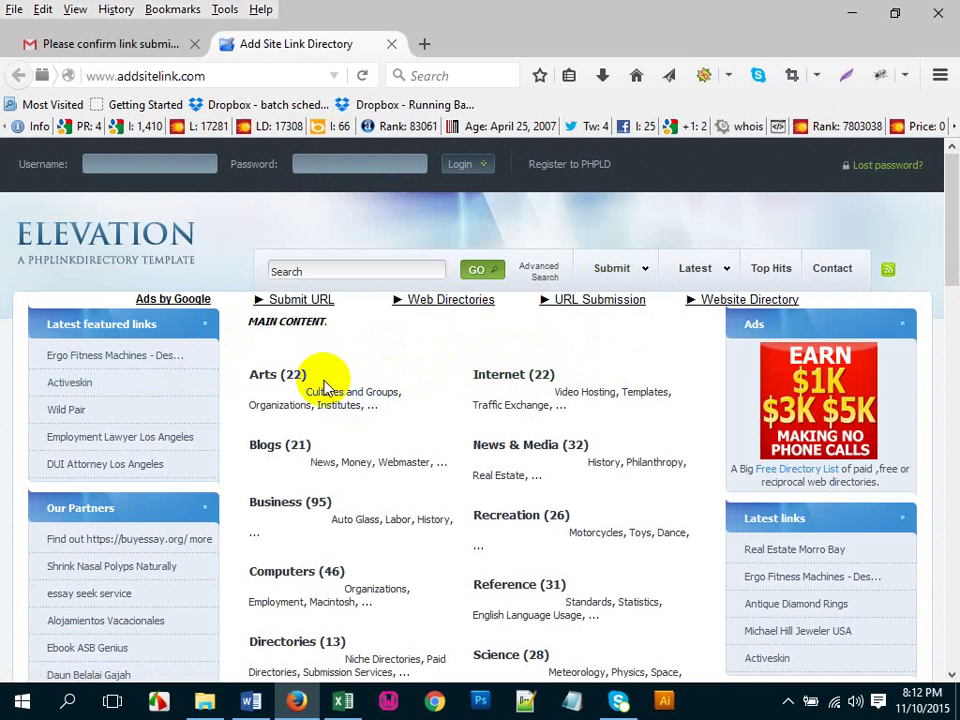
Step: Pick the News & Media category and the free Regular Link type, then continue to step three
scroll(470, 415, "down", 1)
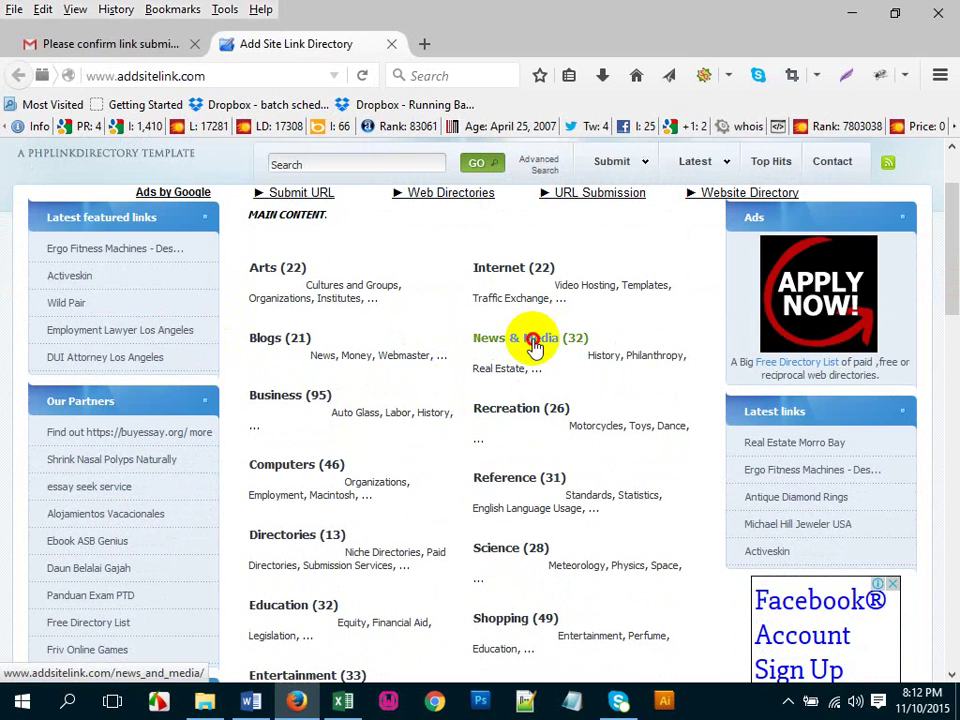
left_click(533, 345)
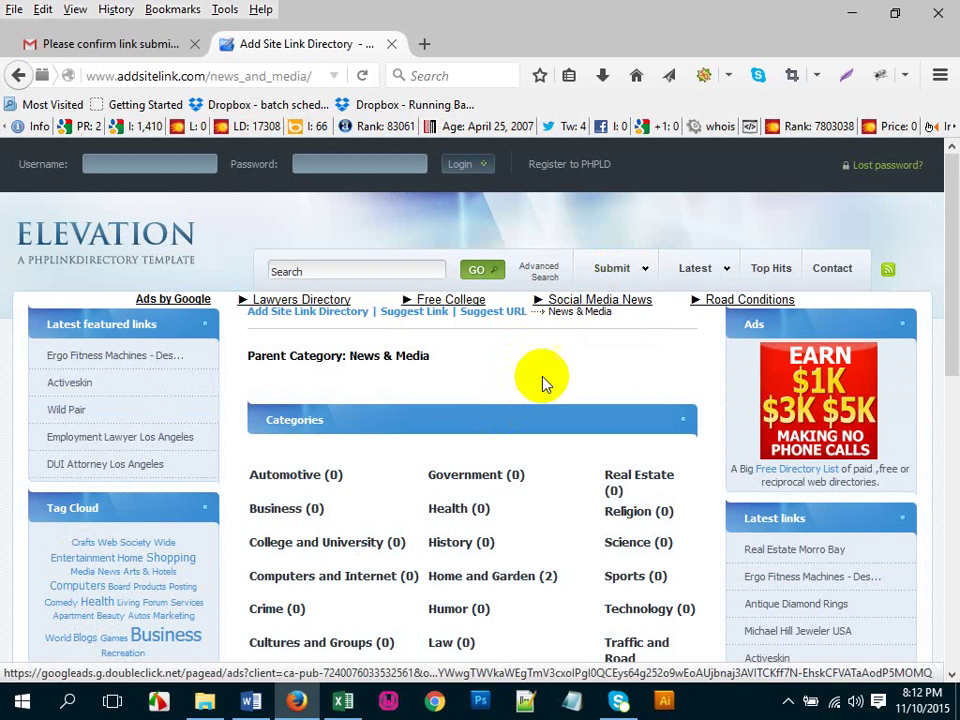
mouse_move(645, 260)
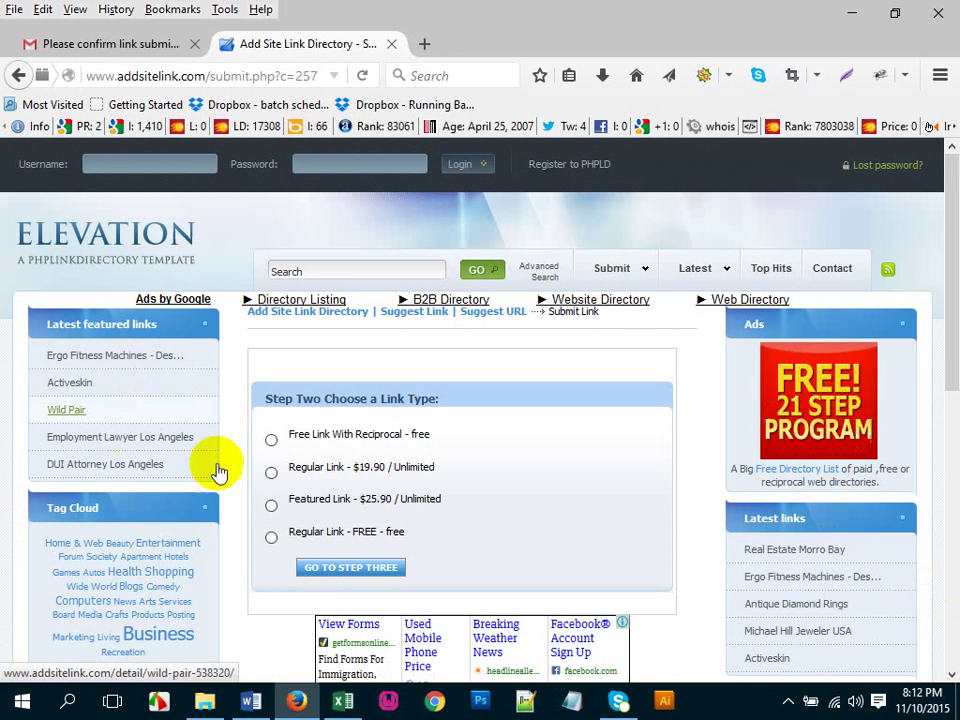
scroll(273, 472, "down", 2)
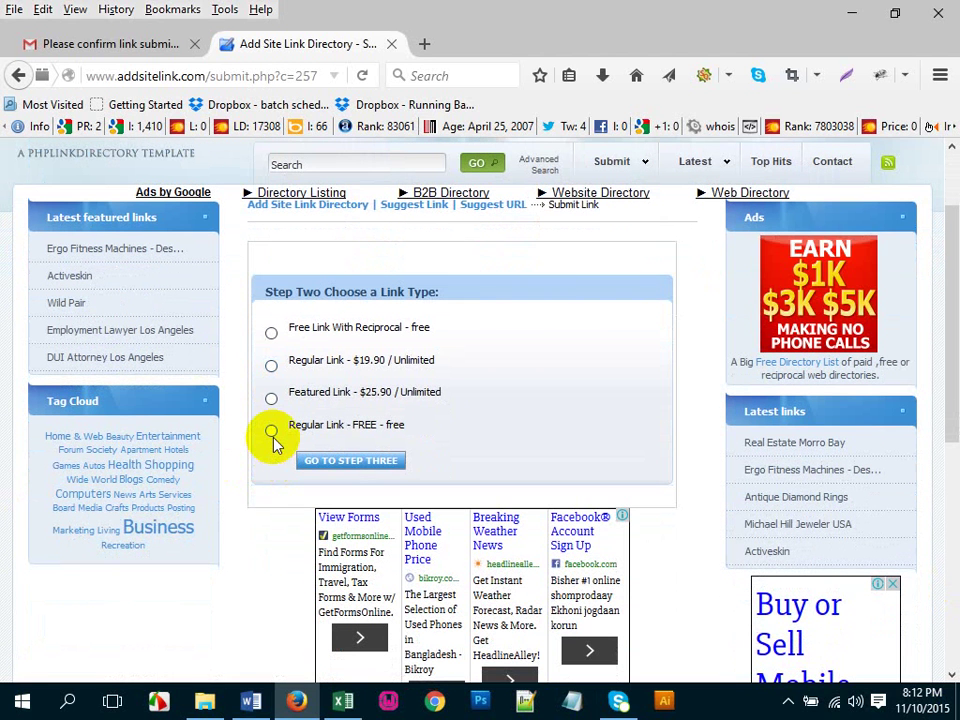
left_click(272, 432)
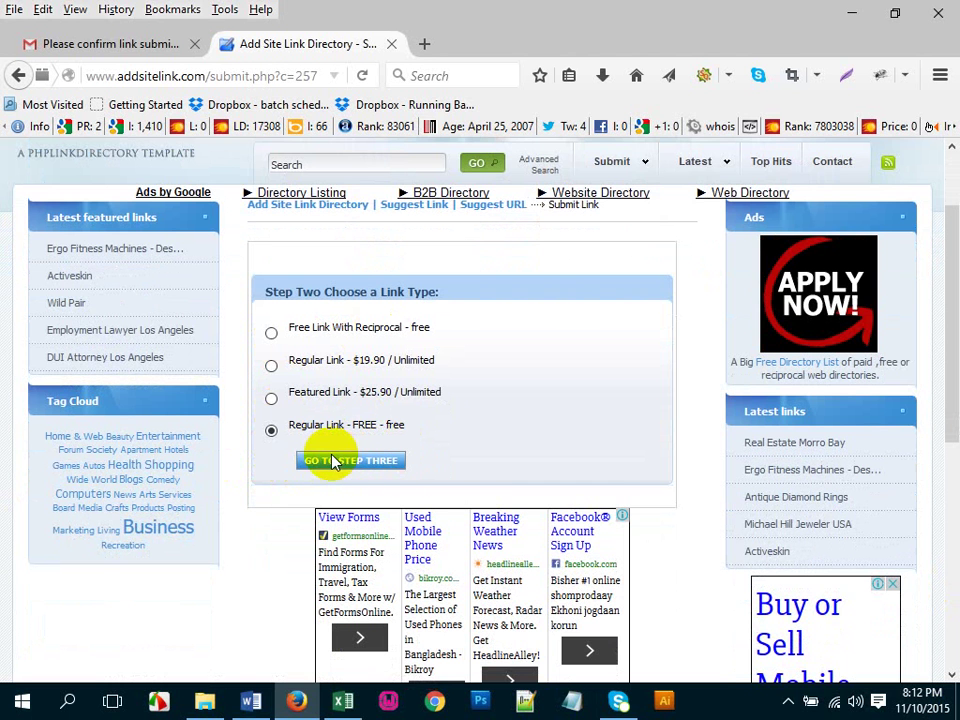
scroll(307, 484, "down", 3)
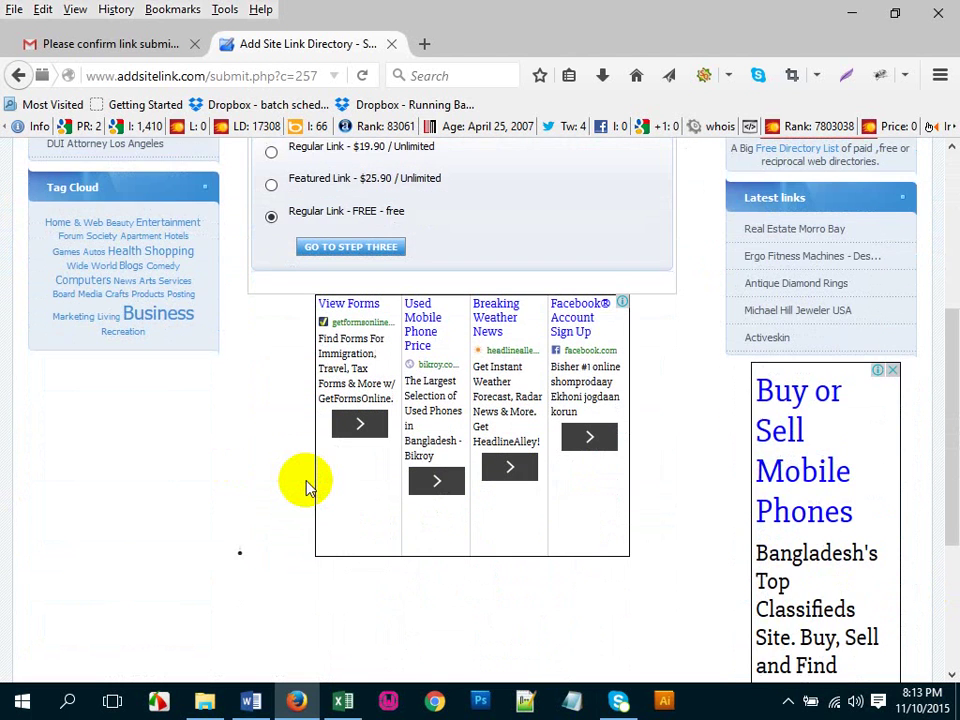
scroll(305, 480, "up", 3)
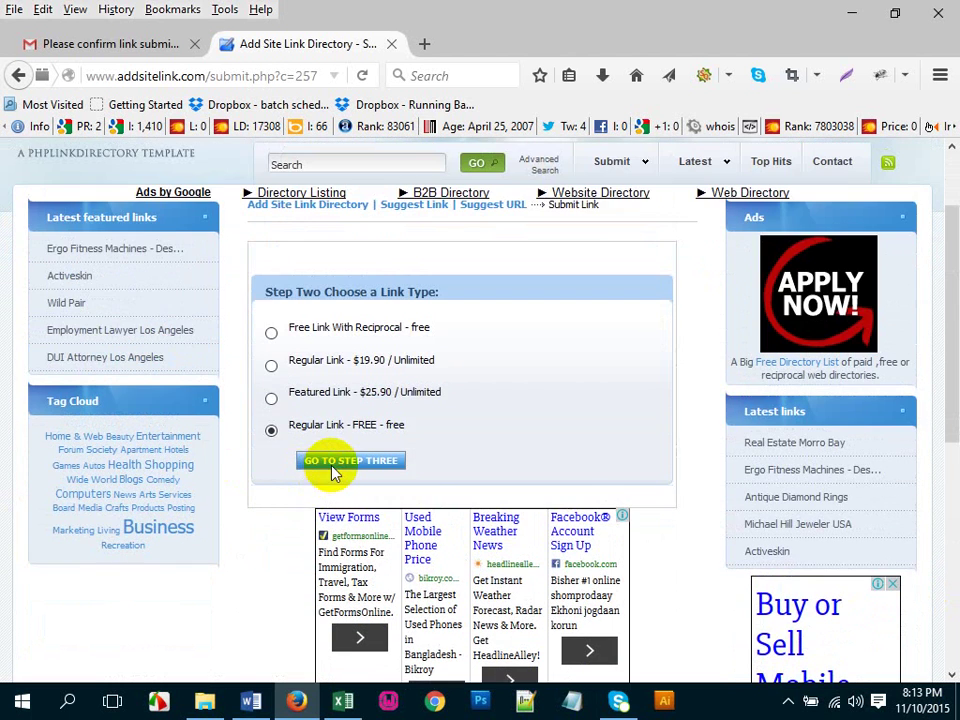
left_click(337, 464)
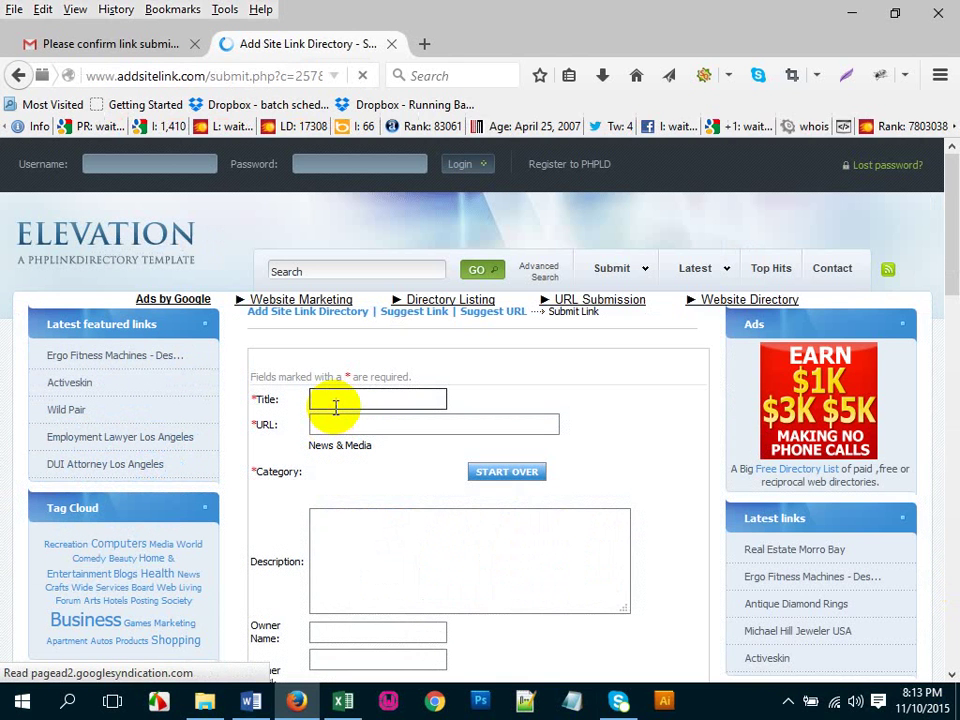
left_click(336, 405)
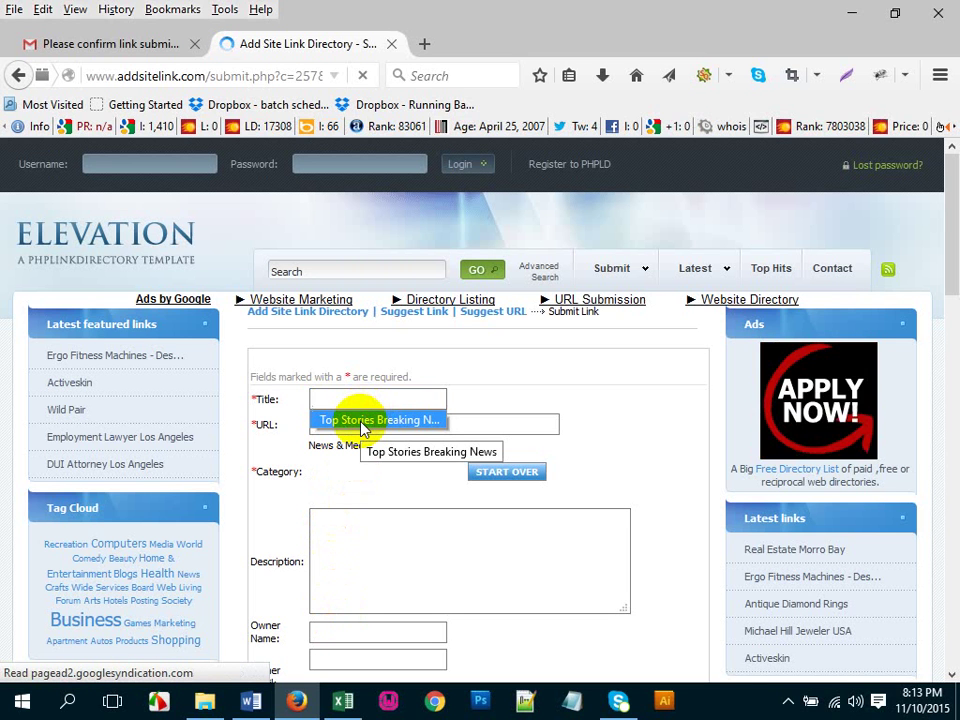
left_click(364, 420)
left_click(362, 424)
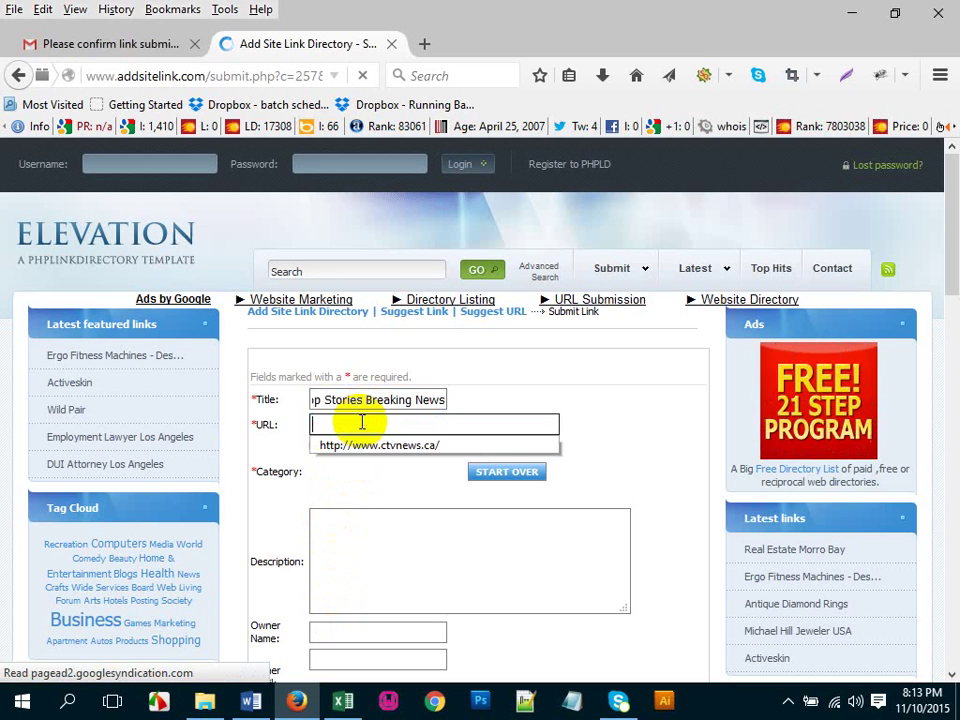
left_click(334, 446)
left_click(343, 561)
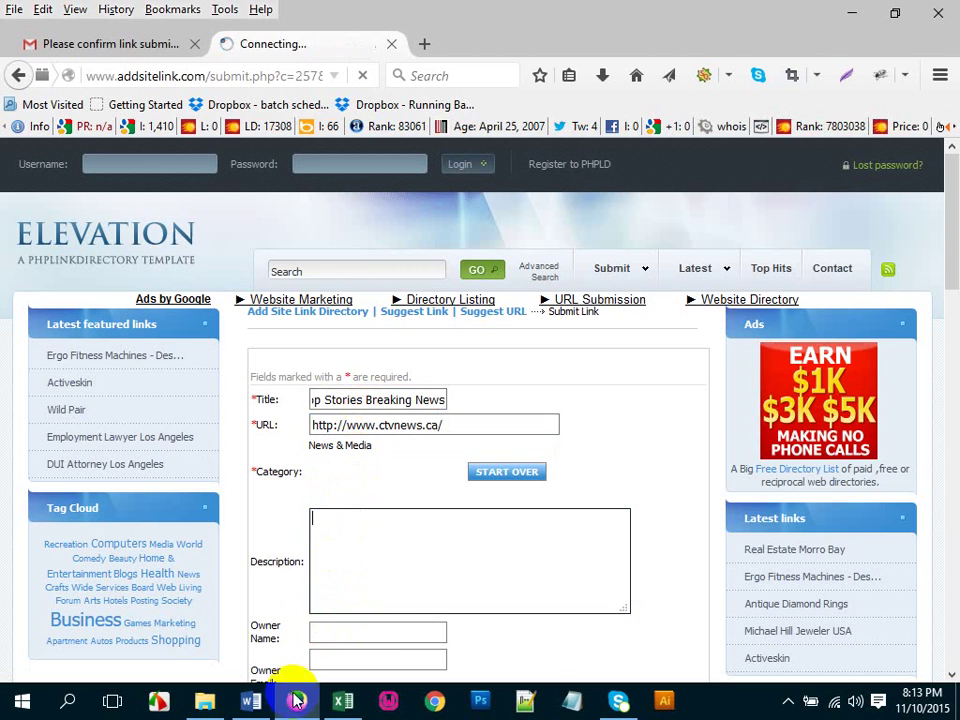
Step: Copy the description paragraph from the Word notes into the form's description box
left_click(245, 700)
scroll(364, 424, "down", 3)
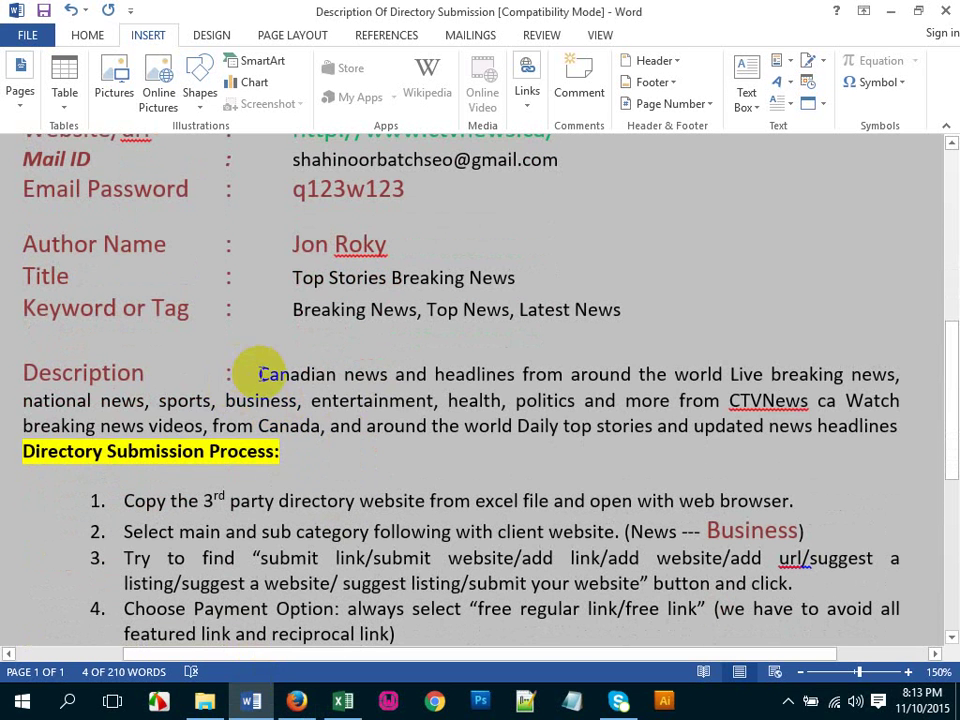
left_click_drag(258, 374, 902, 435)
right_click(497, 435)
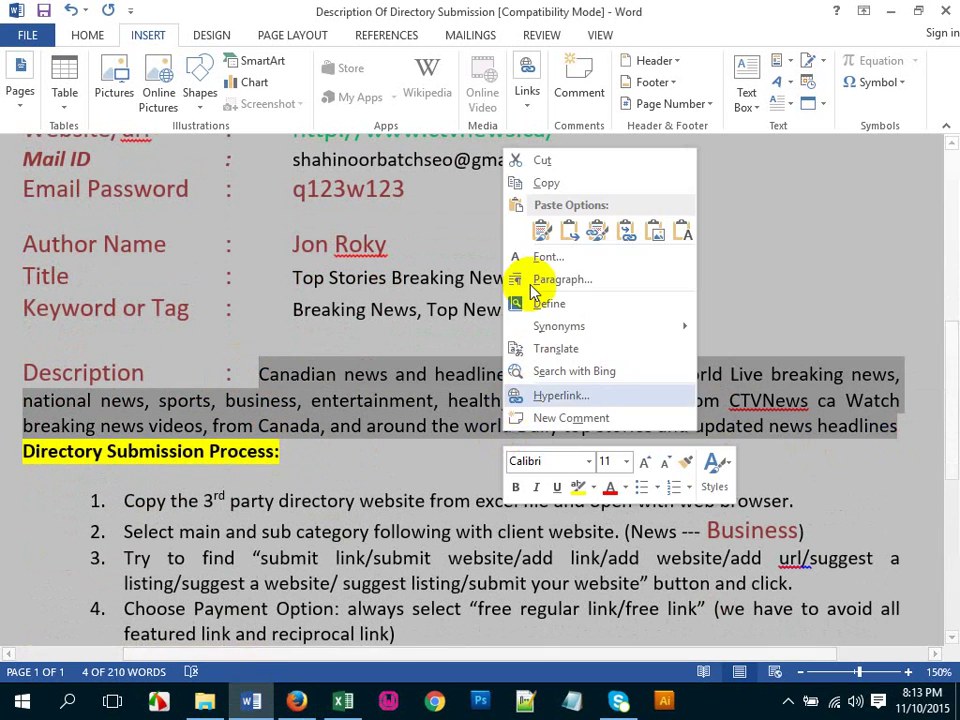
left_click(540, 182)
left_click(296, 700)
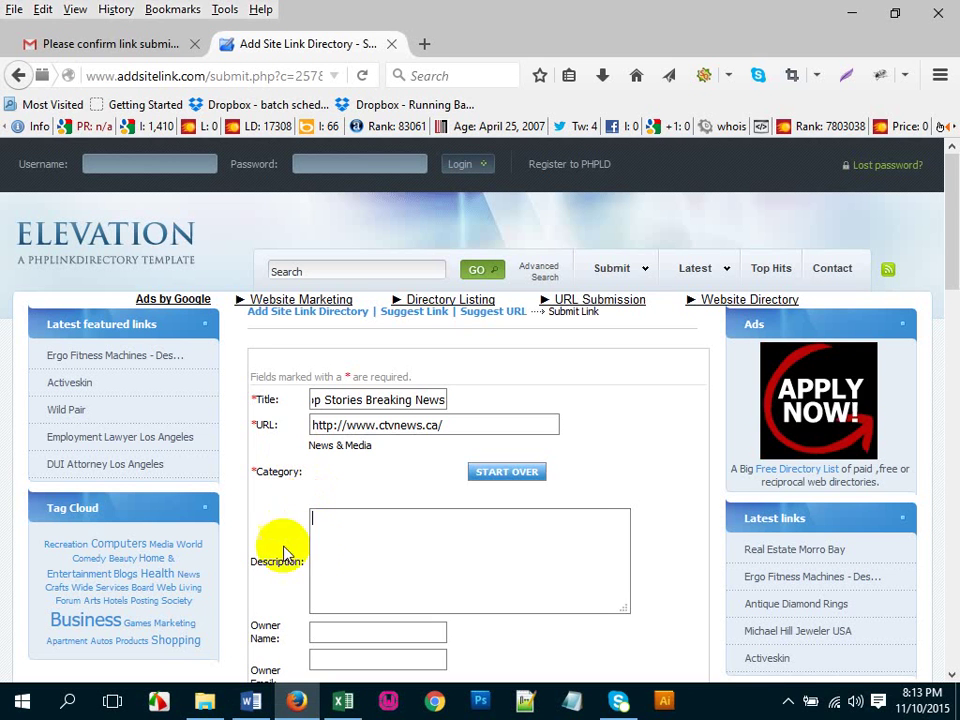
right_click(418, 528)
left_click(429, 364)
Step: Fill in the owner's name and e-mail from the saved suggestions
scroll(400, 440, "down", 3)
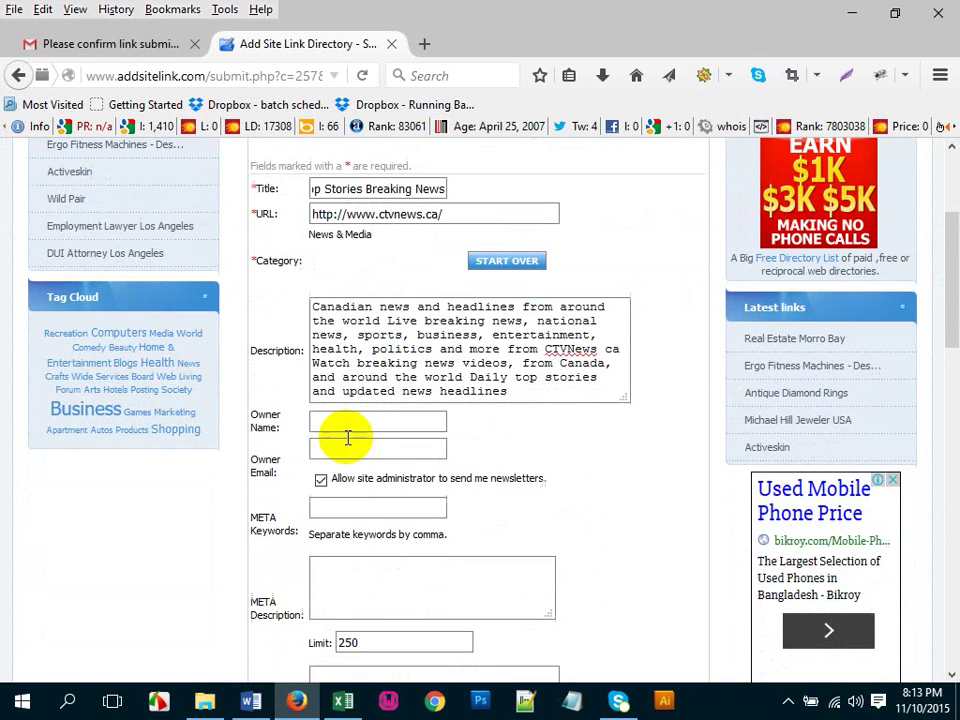
left_click(343, 422)
left_click(343, 438)
left_click(343, 449)
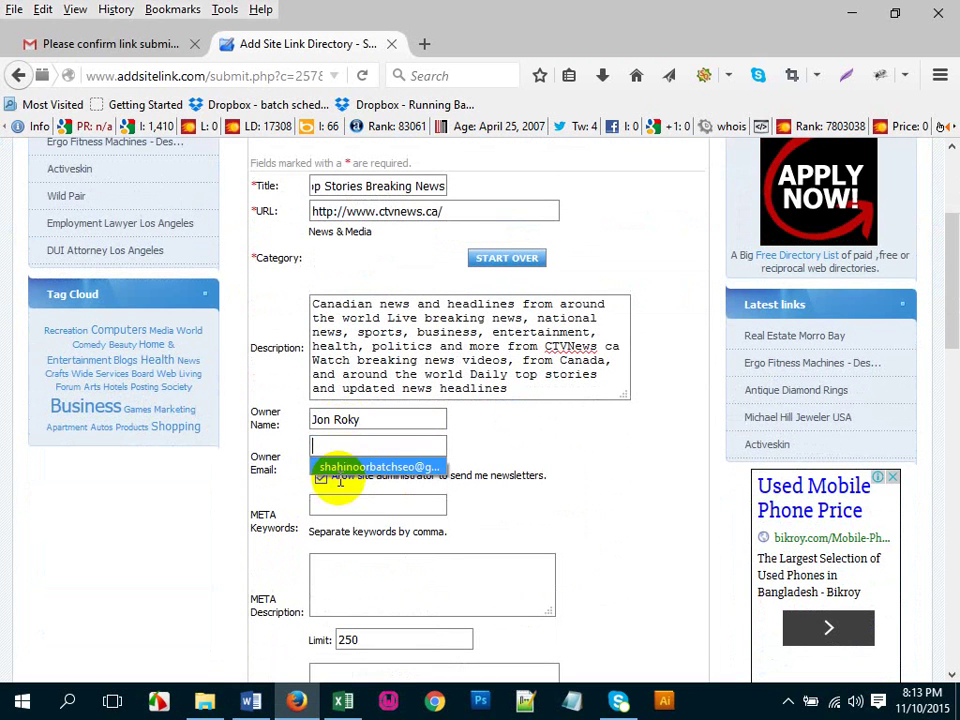
left_click(375, 467)
left_click(356, 508)
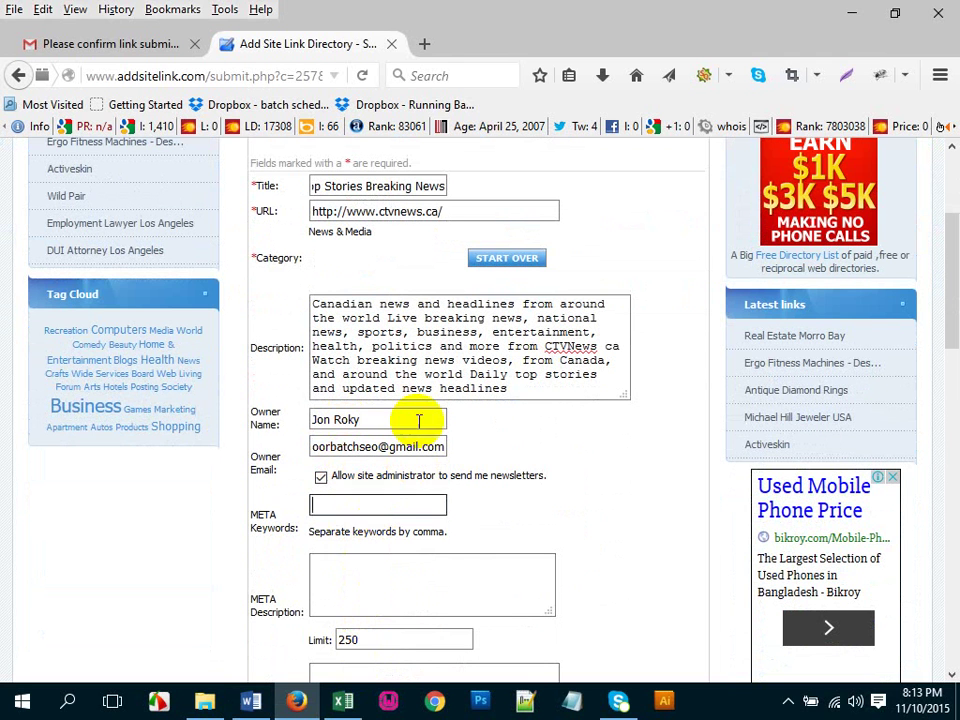
Step: Paste the description into META Description, dismiss the 250-character warning, and delete the trailing text
left_click(435, 374)
key("ctrl+a")
key("ctrl+c")
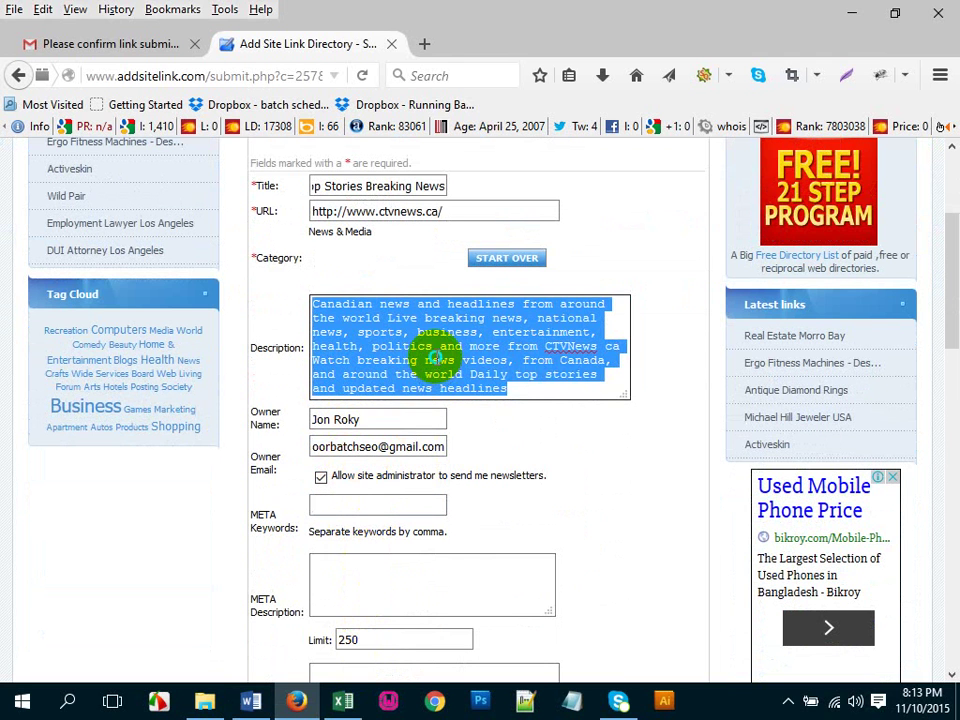
right_click(440, 362)
left_click(510, 420)
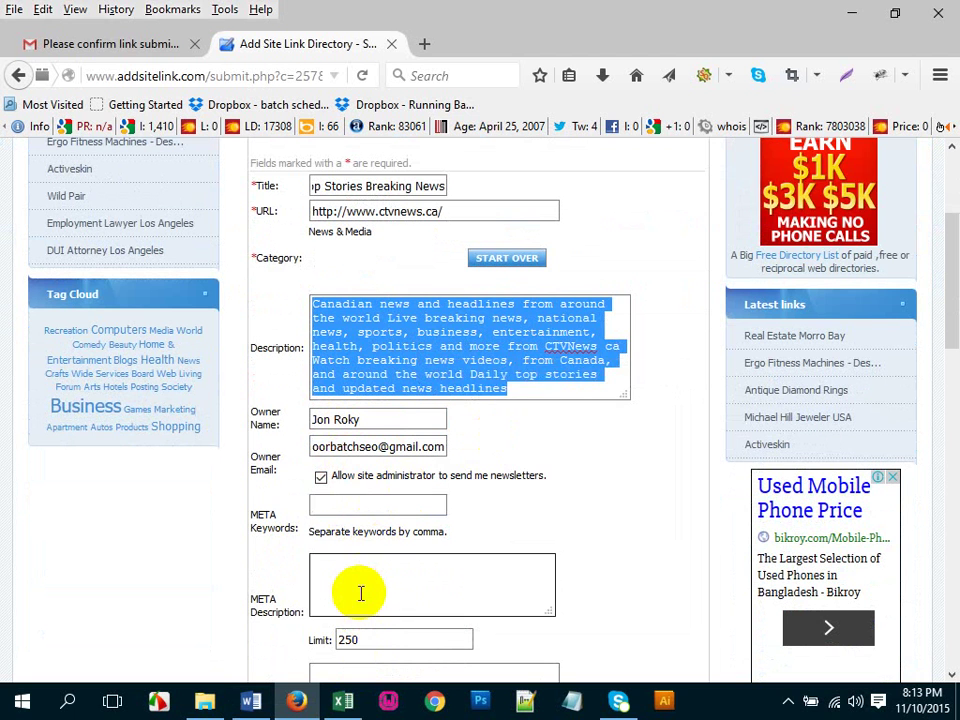
left_click(360, 594)
key("ctrl+v")
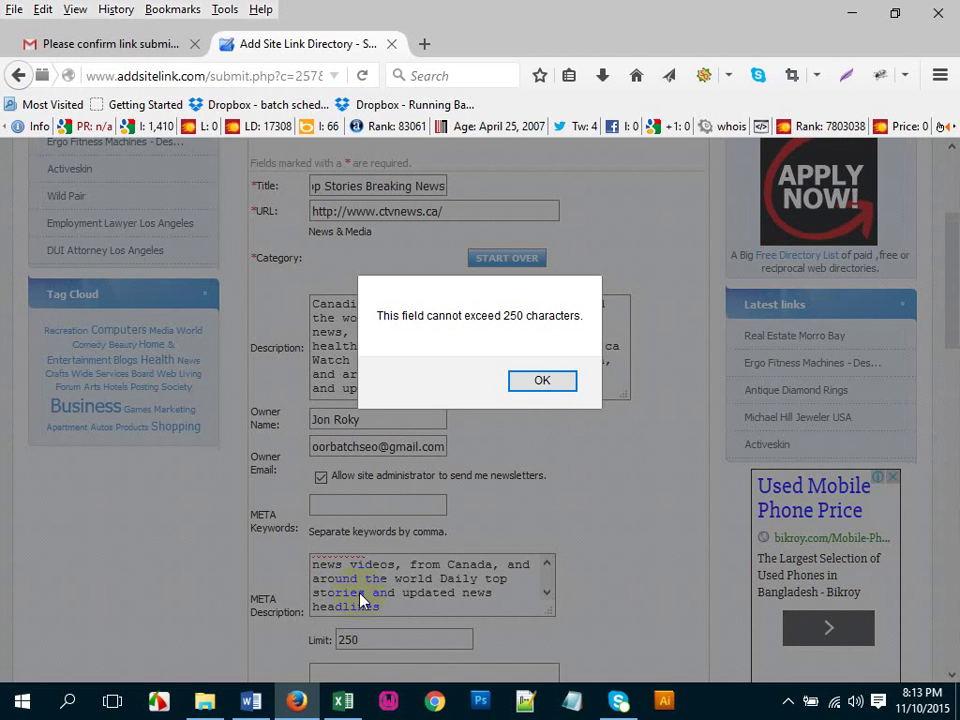
left_click(541, 386)
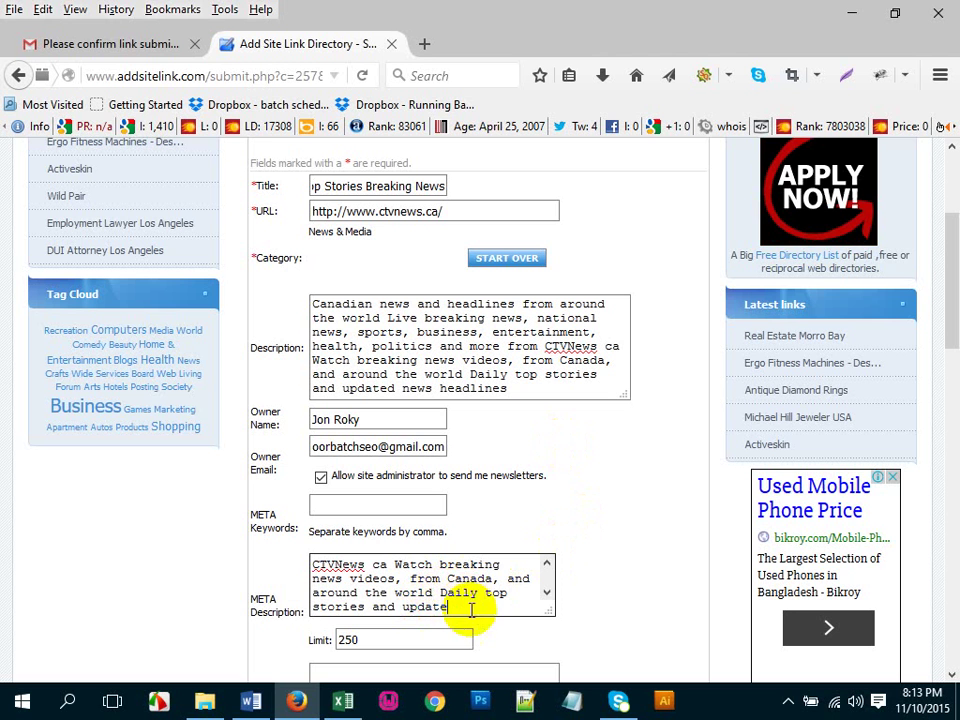
left_click_drag(467, 606, 396, 490)
scroll(392, 559, "down", 2)
key("Delete")
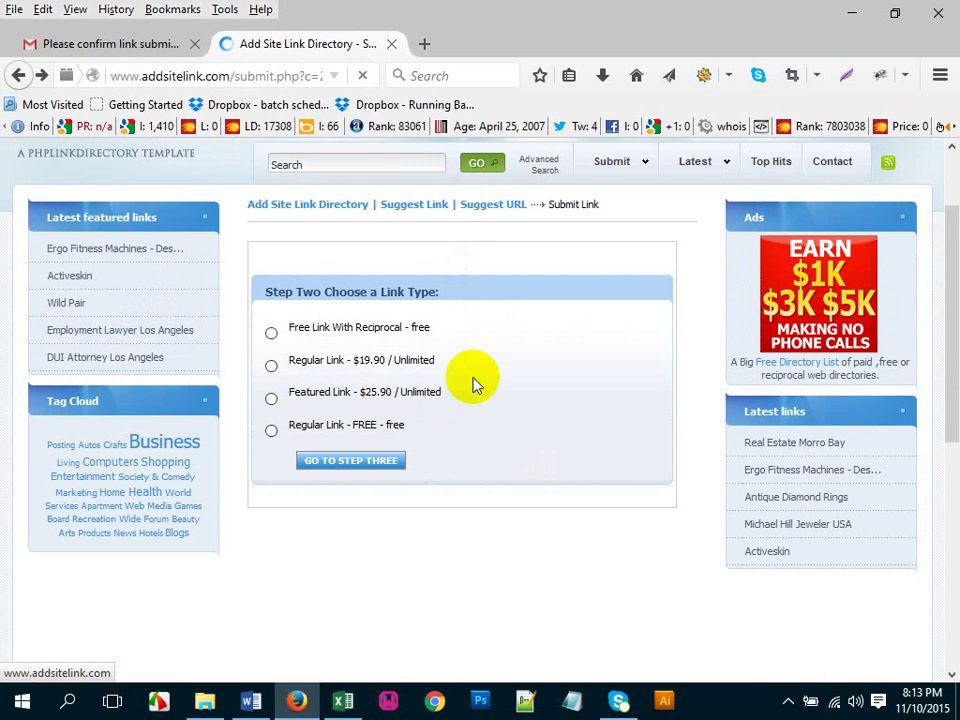
Step: Re-choose the free Regular Link, then refill the title, ctvnews.ca URL and pasted description
left_click(271, 430)
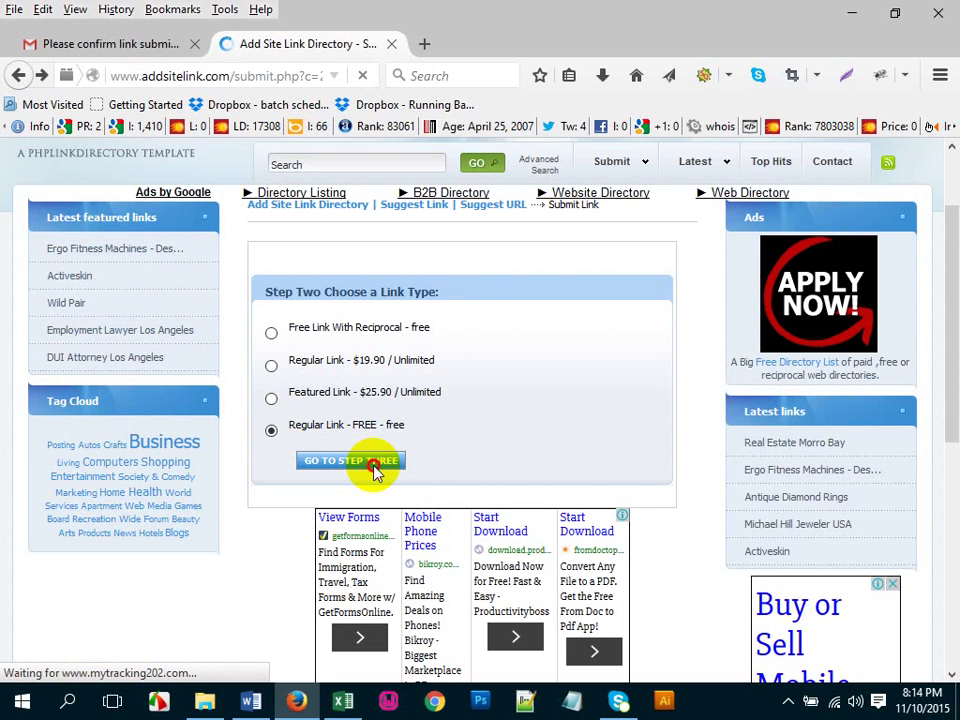
left_click(375, 464)
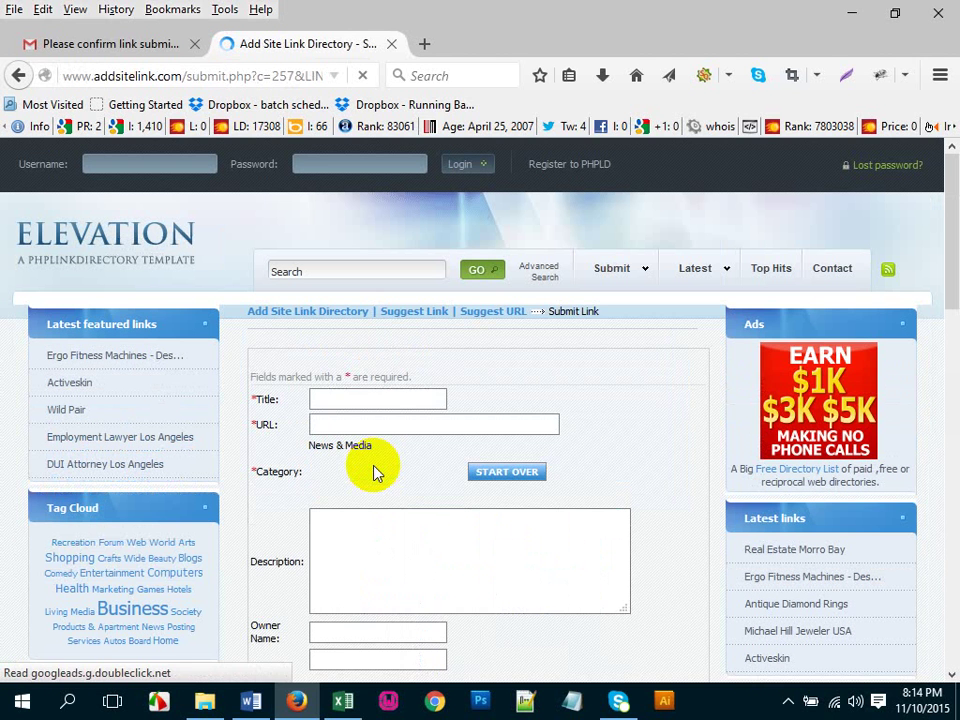
left_click(350, 397)
left_click(350, 422)
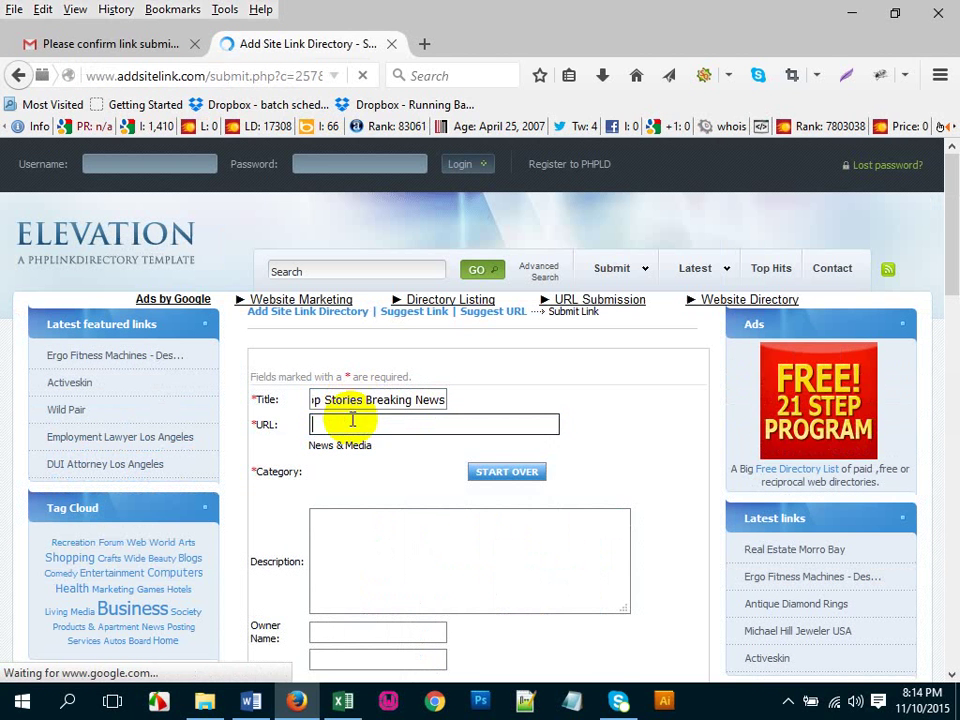
double_click(350, 424)
left_click(351, 446)
left_click(369, 523)
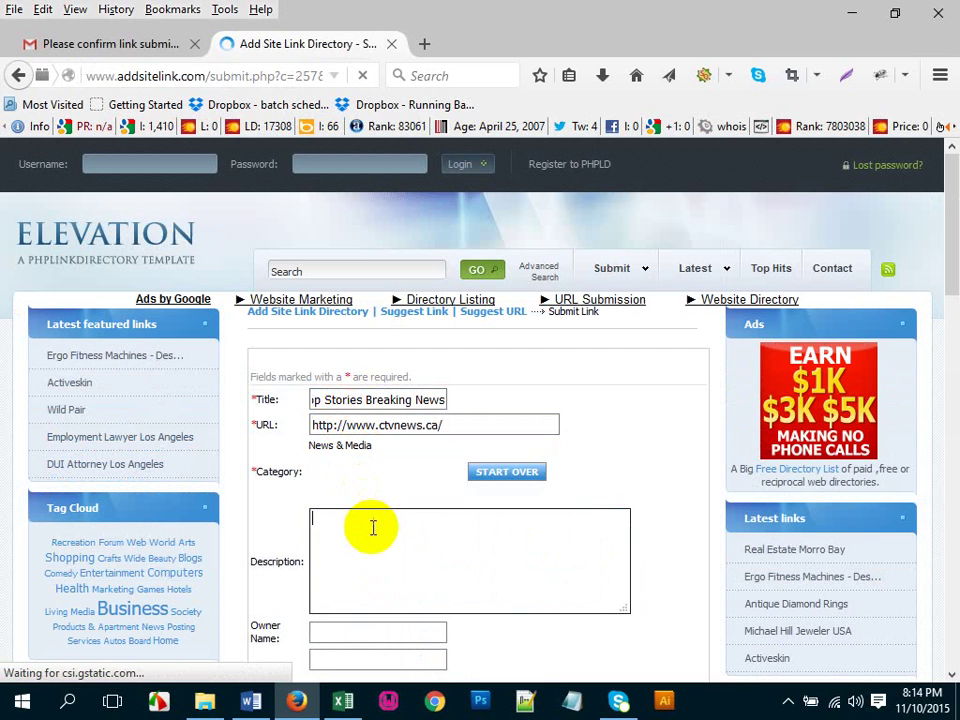
right_click(373, 527)
left_click(446, 350)
Step: Refill the owner's name and e-mail from the saved suggestions
scroll(444, 452, "down", 4)
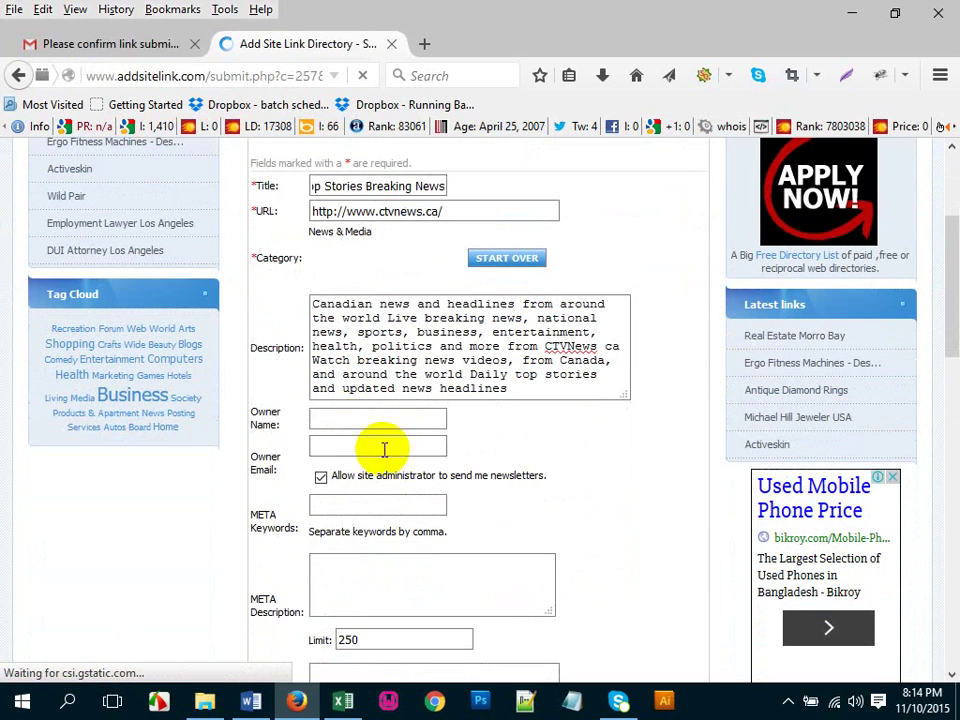
double_click(353, 423)
left_click(341, 439)
double_click(398, 446)
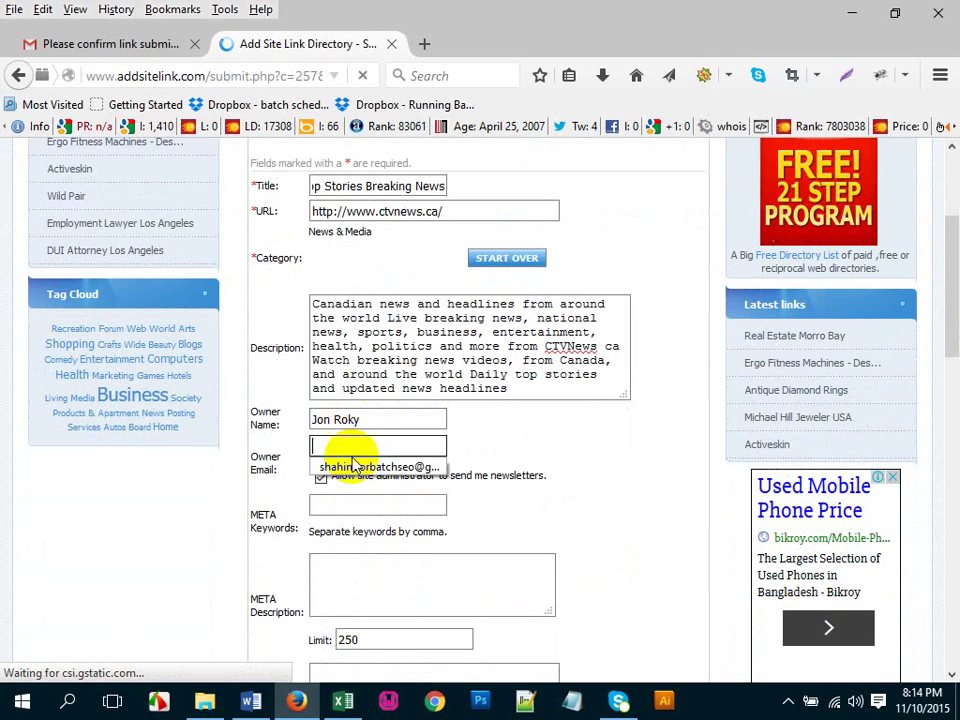
left_click(385, 466)
left_click(349, 505)
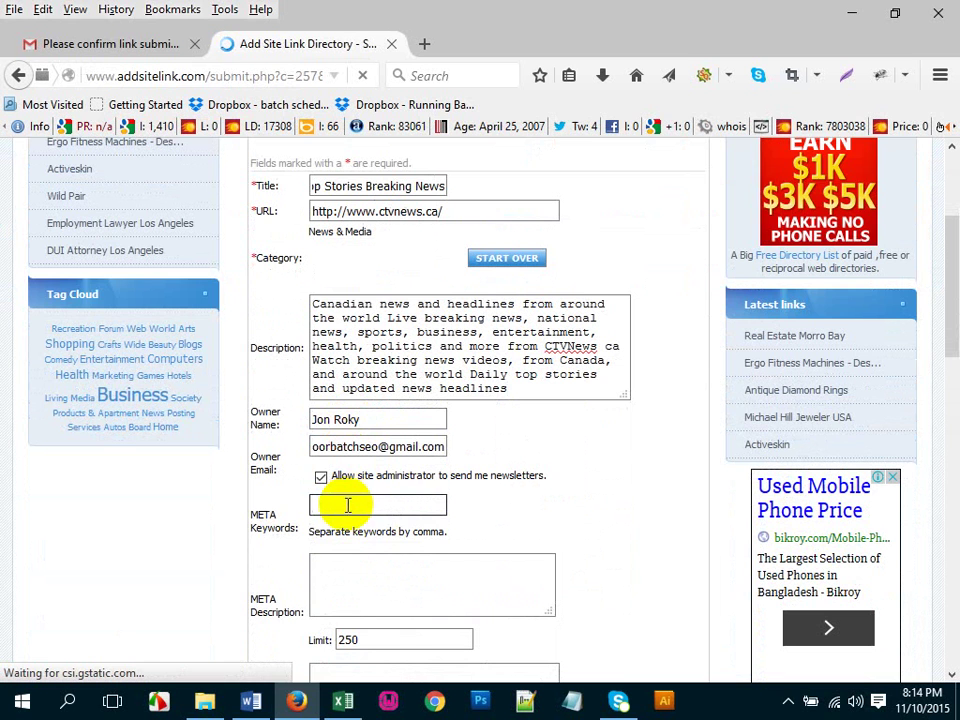
Step: Paste the description into META Description and trim it to end at 'news videos'
left_click(345, 582)
key("ctrl+v")
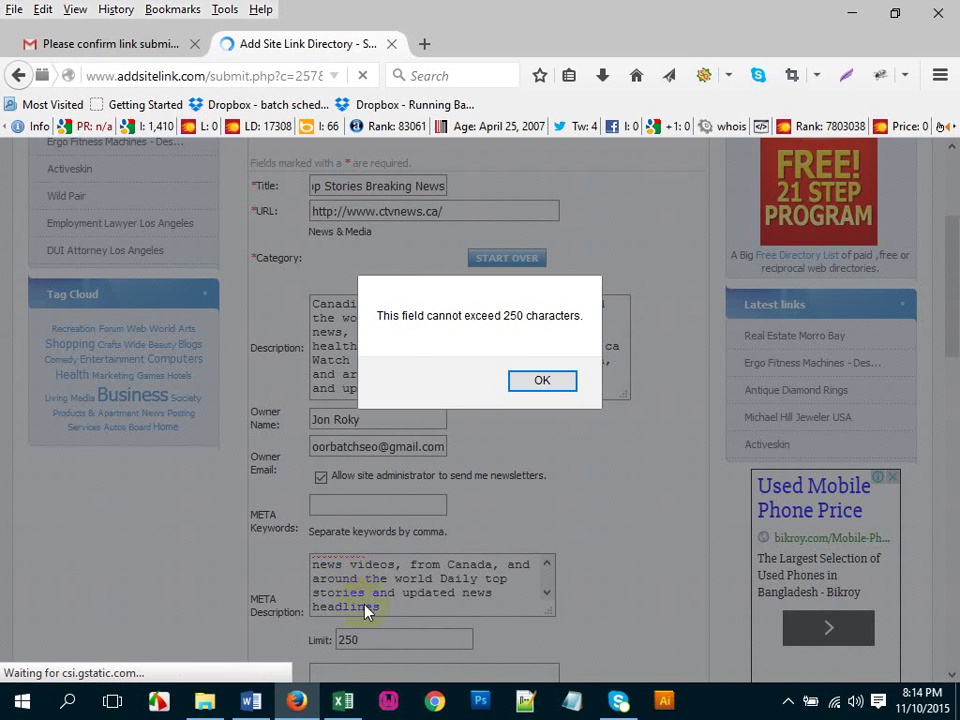
left_click(540, 381)
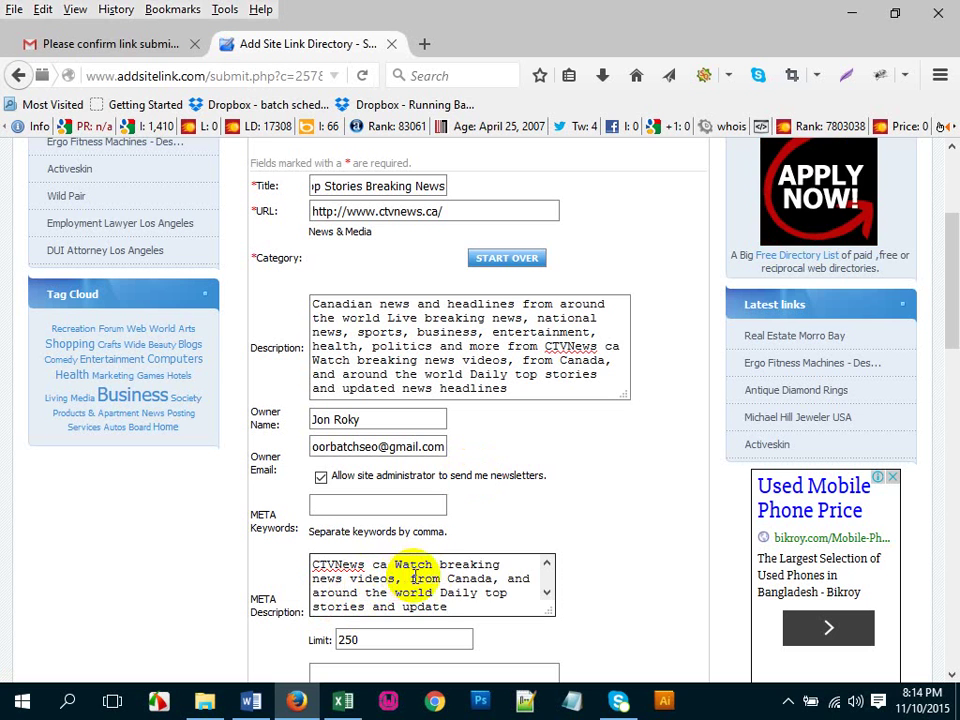
left_click_drag(411, 579, 455, 605)
key("BackSpace")
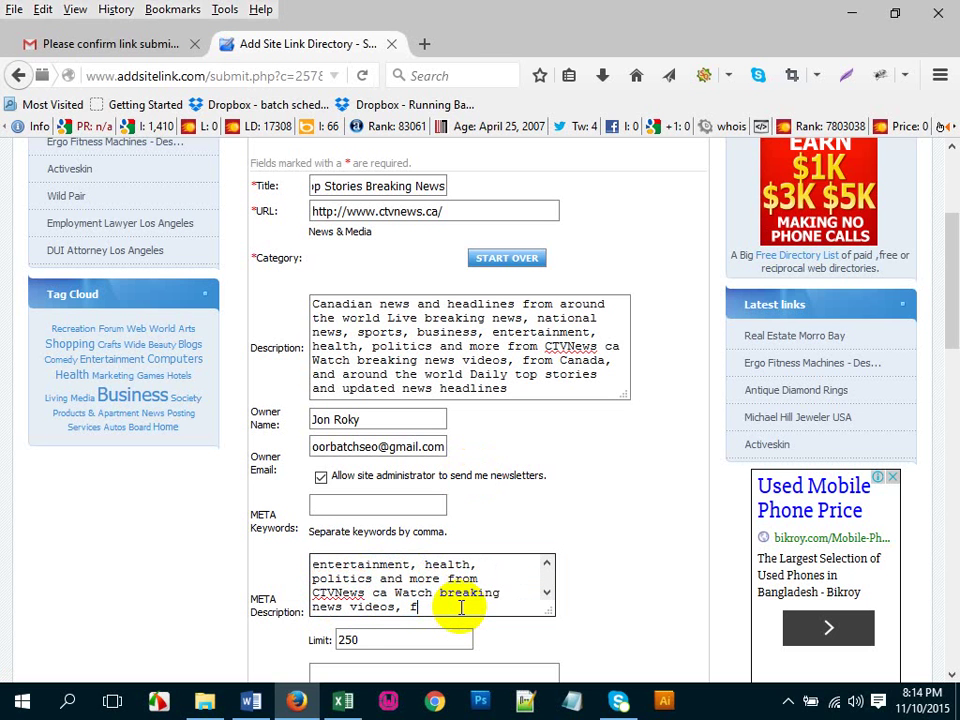
key("BackSpace")
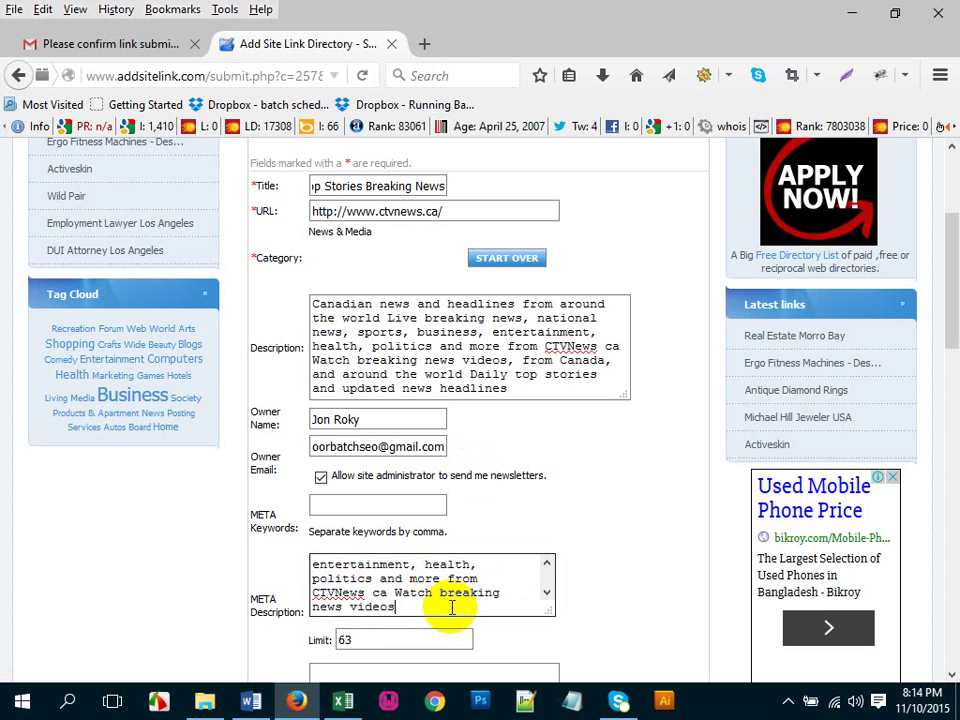
key("BackSpace")
scroll(595, 480, "up", 2)
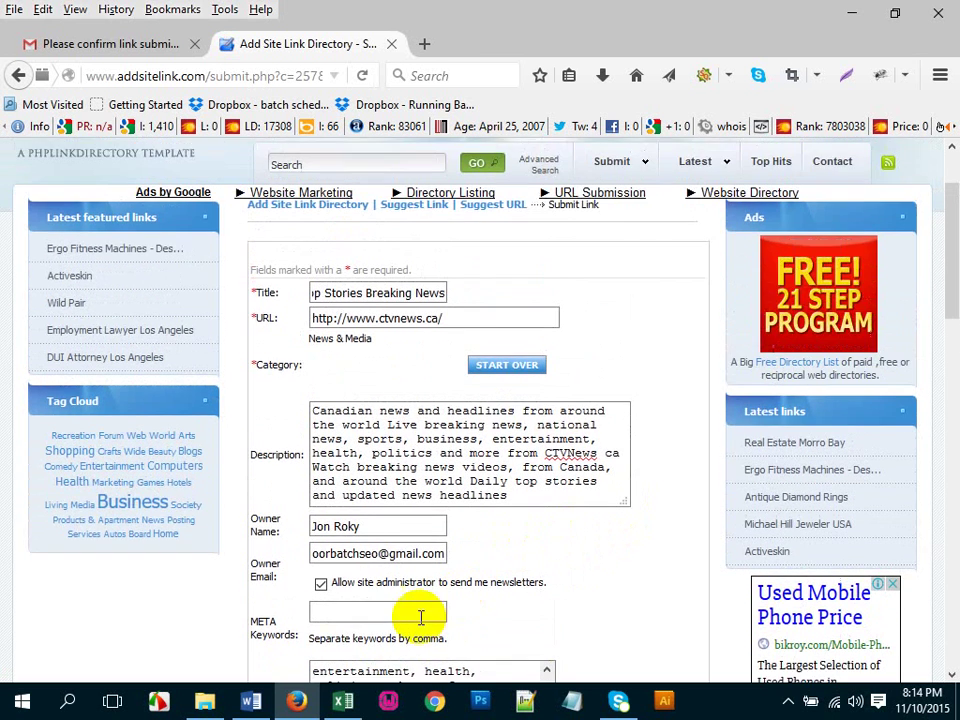
Step: Copy the keyword line 'Breaking News, Top News, Latest News' from the Word notes
left_click(250, 700)
left_click(279, 330)
left_click_drag(279, 330, 279, 317)
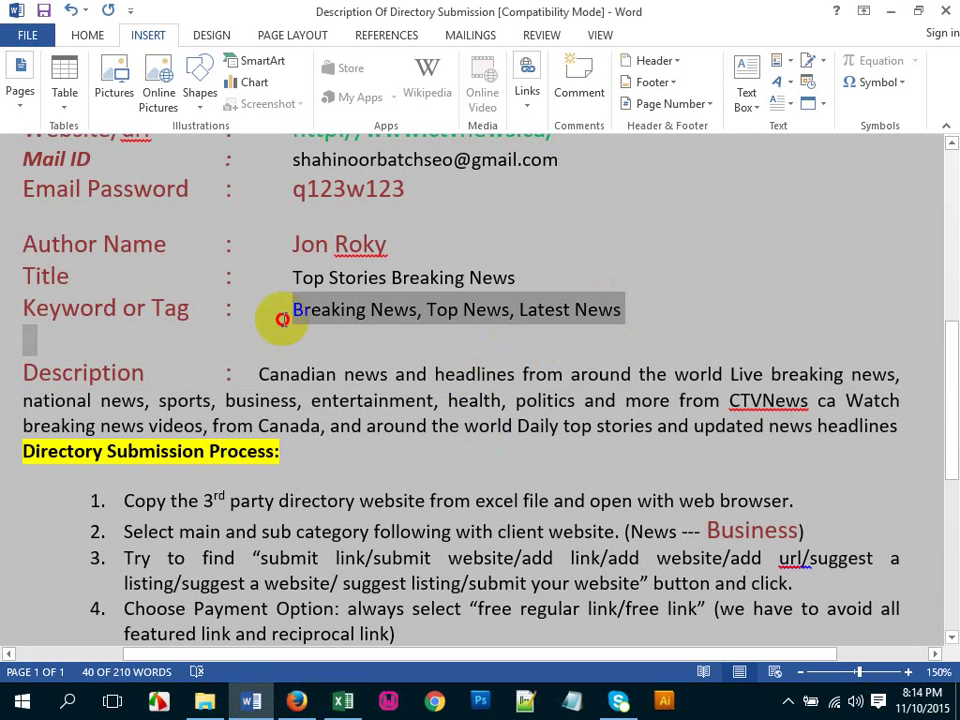
right_click(330, 321)
left_click(405, 349)
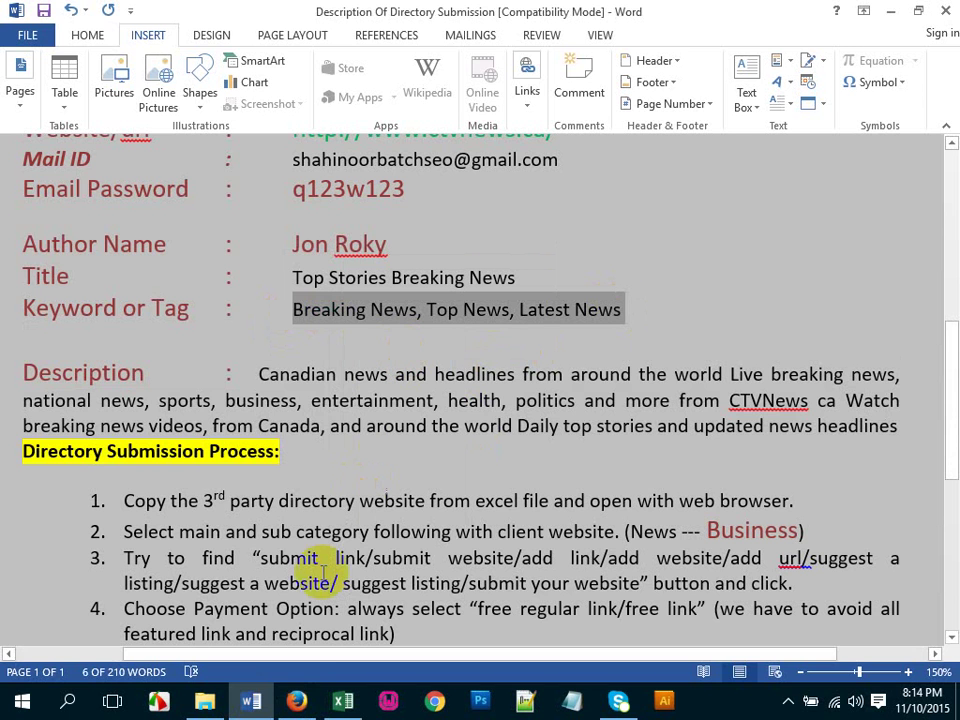
left_click(296, 700)
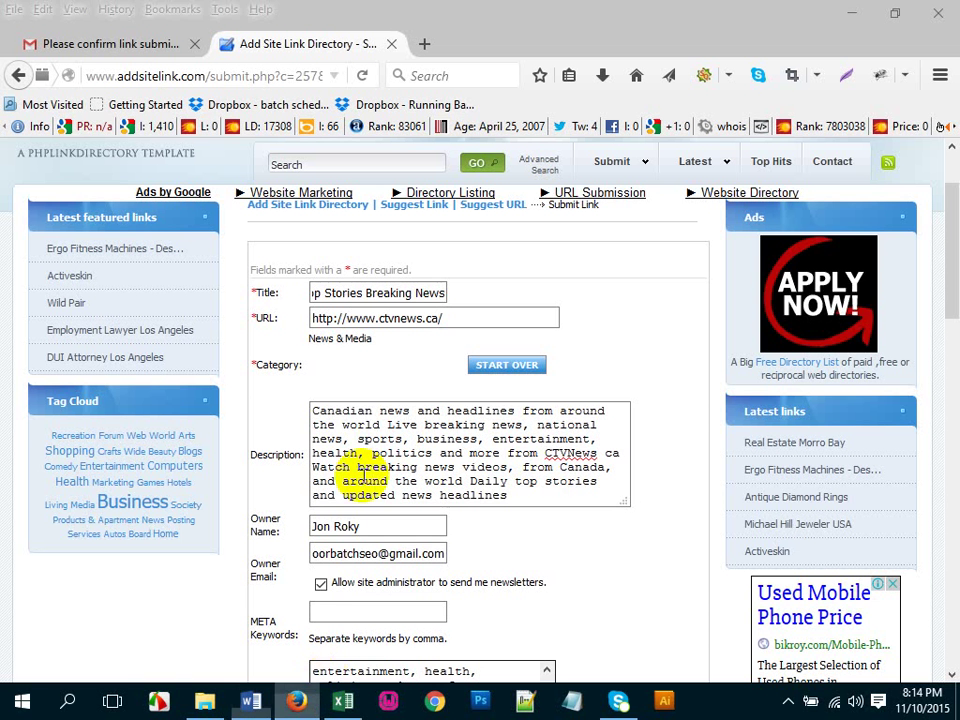
Step: Paste the copied keywords into META Keywords and scroll through the remaining form fields
right_click(333, 607)
left_click(381, 452)
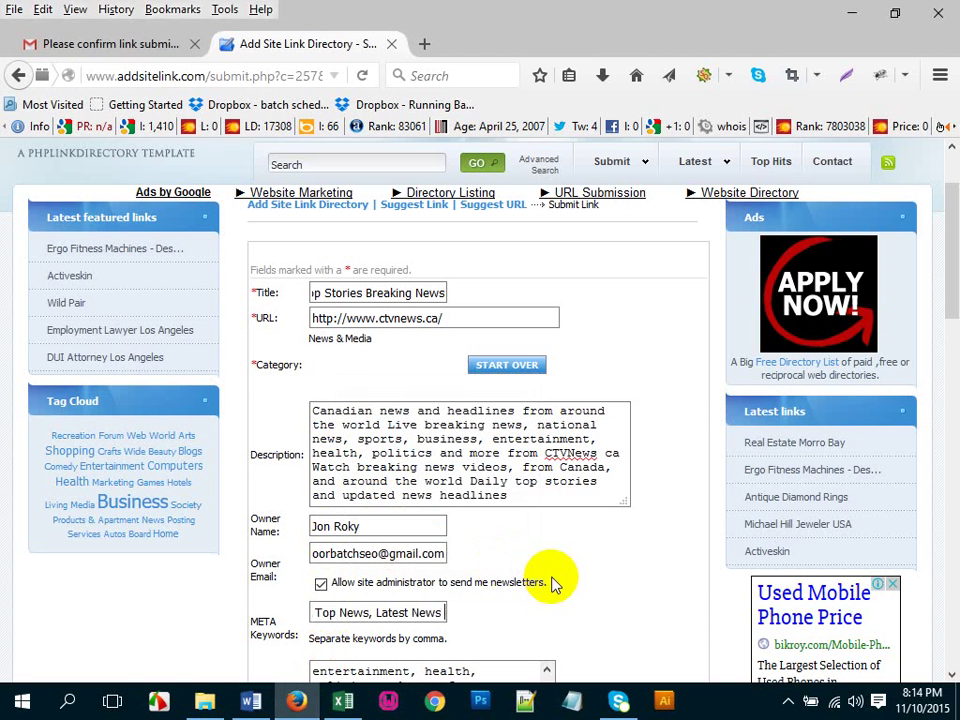
scroll(609, 561, "down", 4)
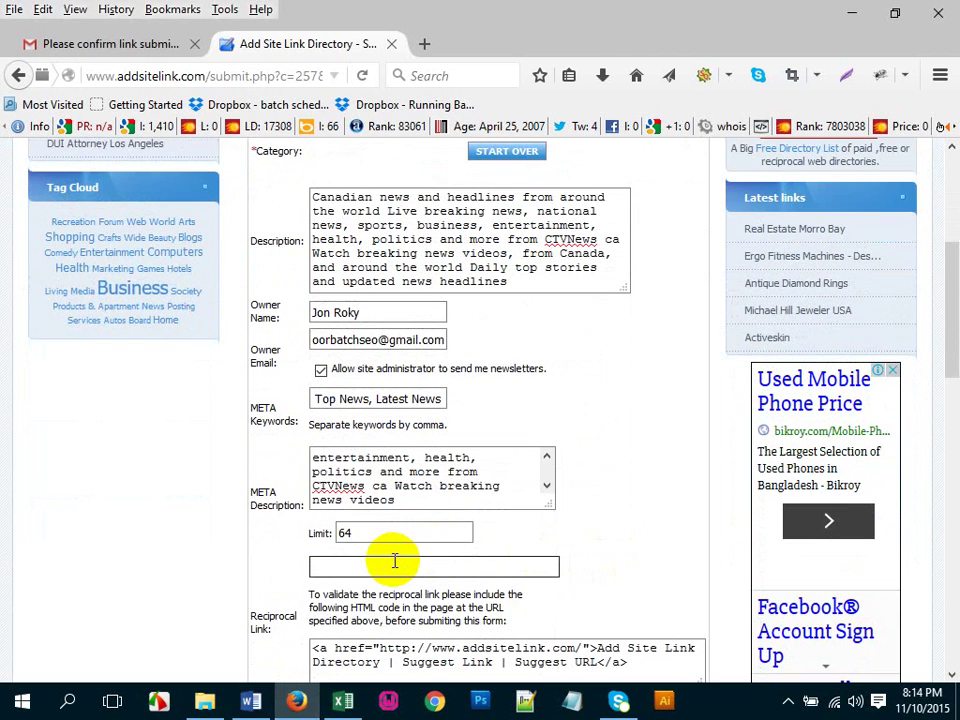
scroll(395, 565, "down", 2)
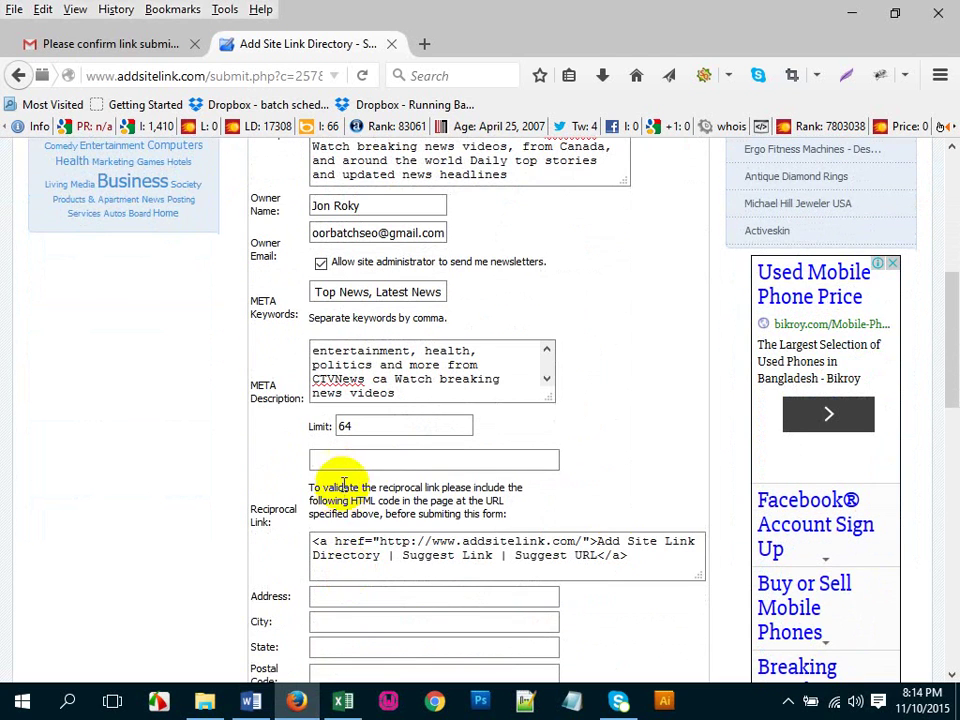
scroll(229, 459, "down", 4)
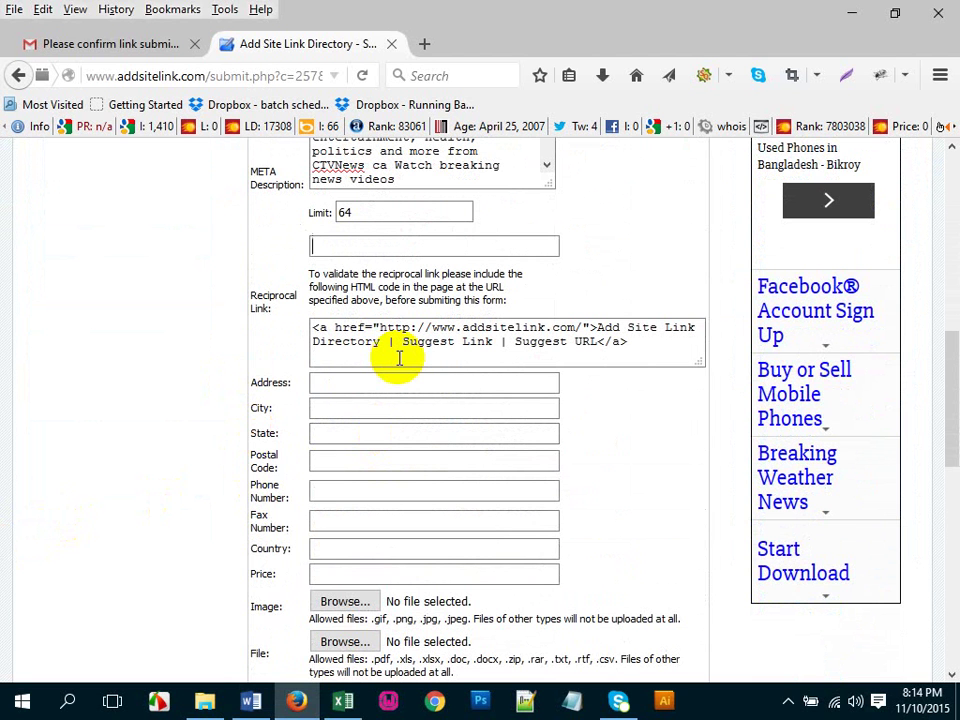
scroll(380, 400, "down", 6)
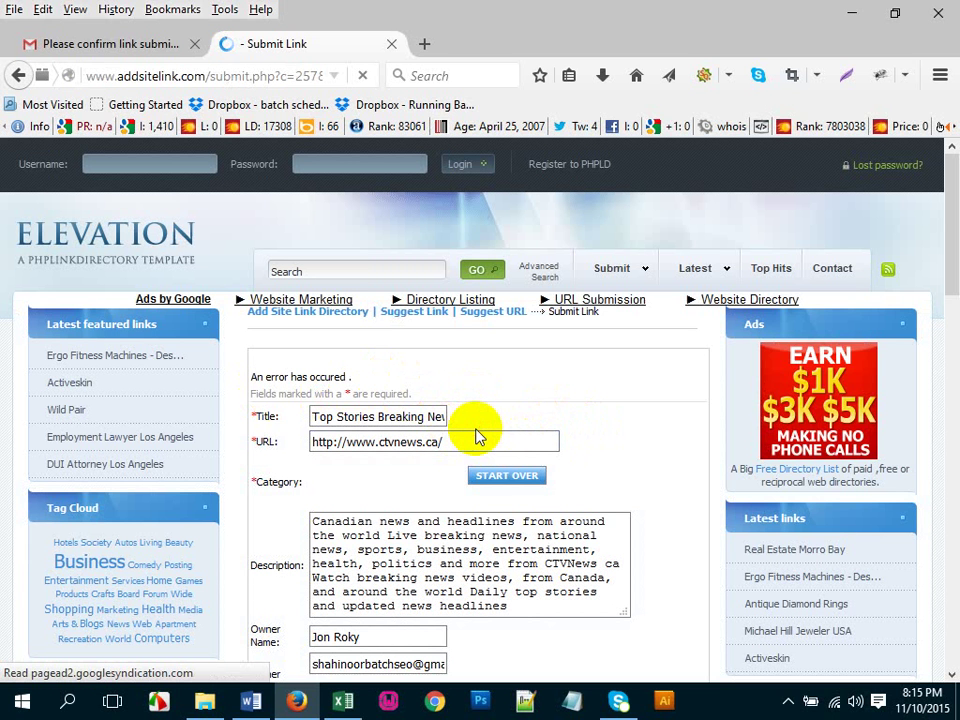
Step: Reload the submission page, enter the security code, agree to the rules and resubmit the form
key("Return")
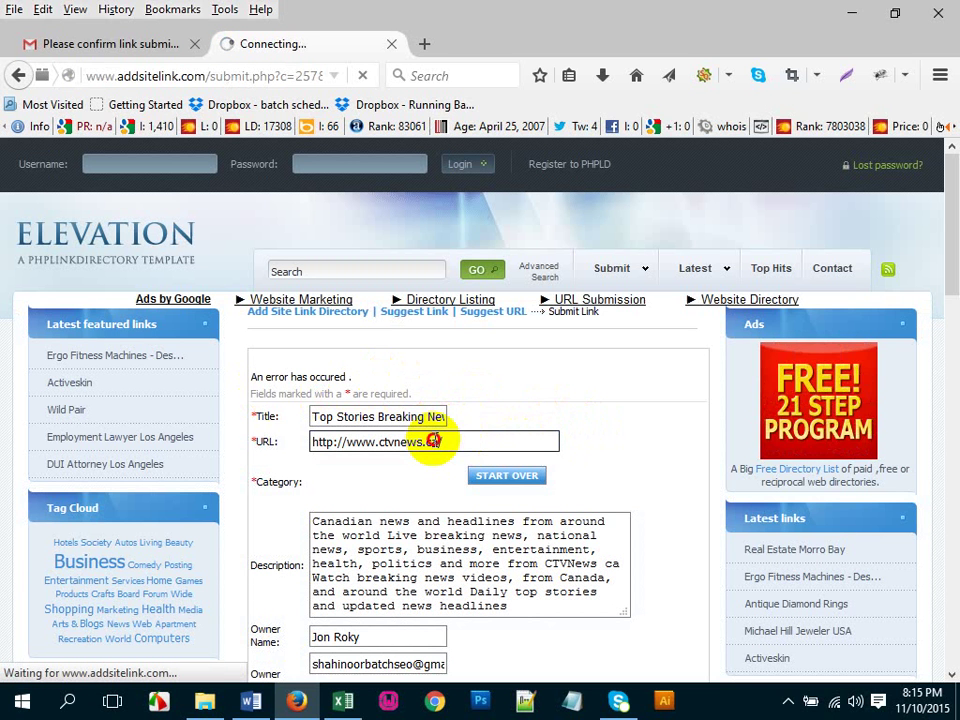
scroll(670, 475, "down", 9)
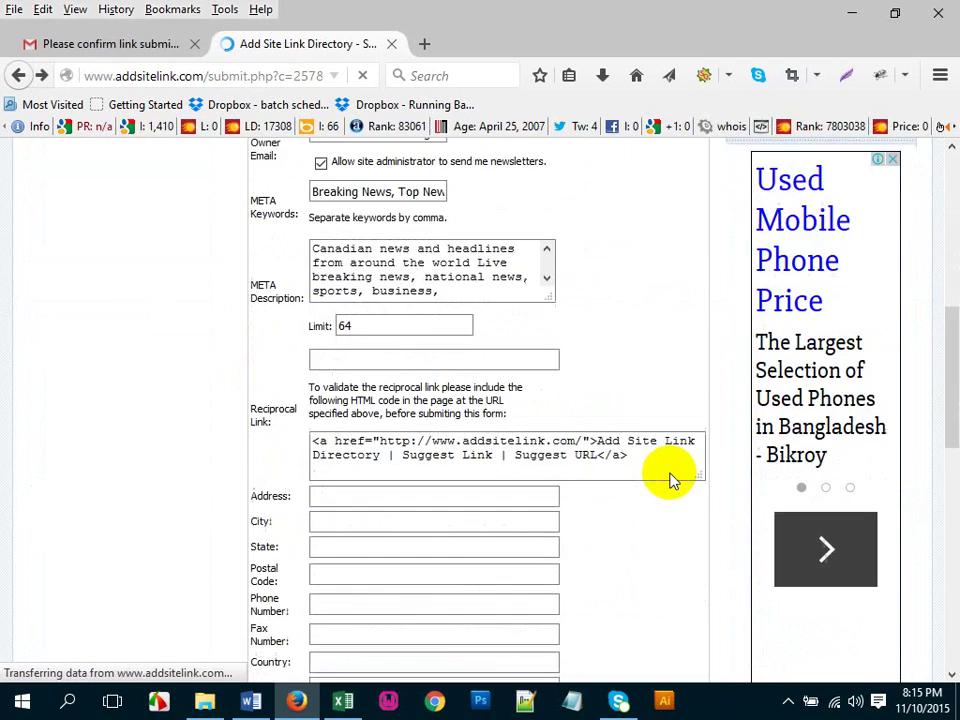
scroll(670, 480, "down", 10)
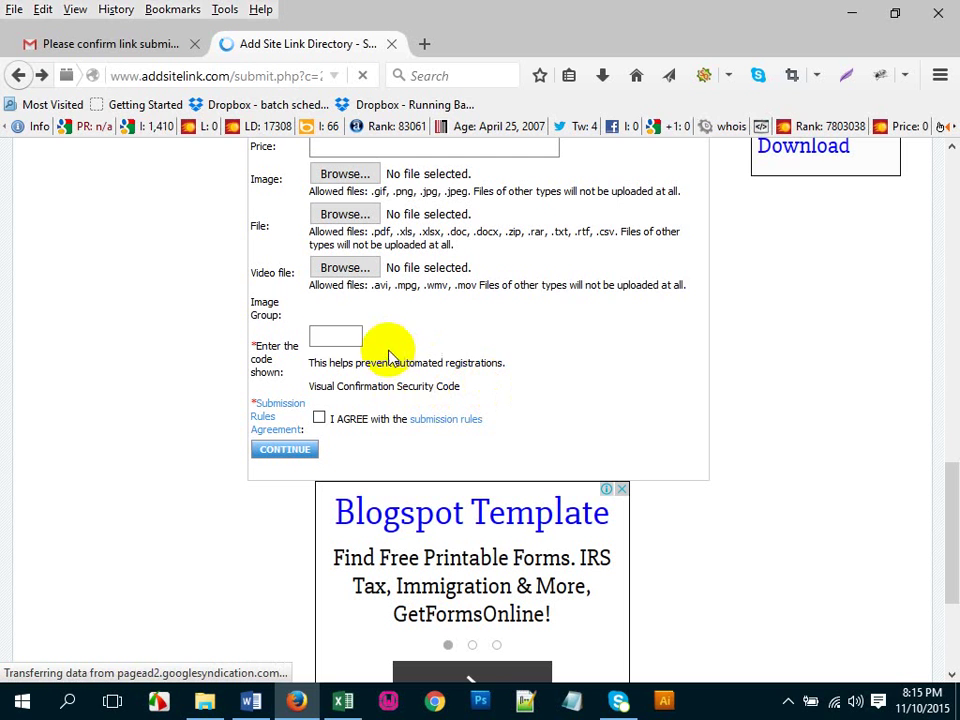
left_click(332, 334)
left_click(493, 363)
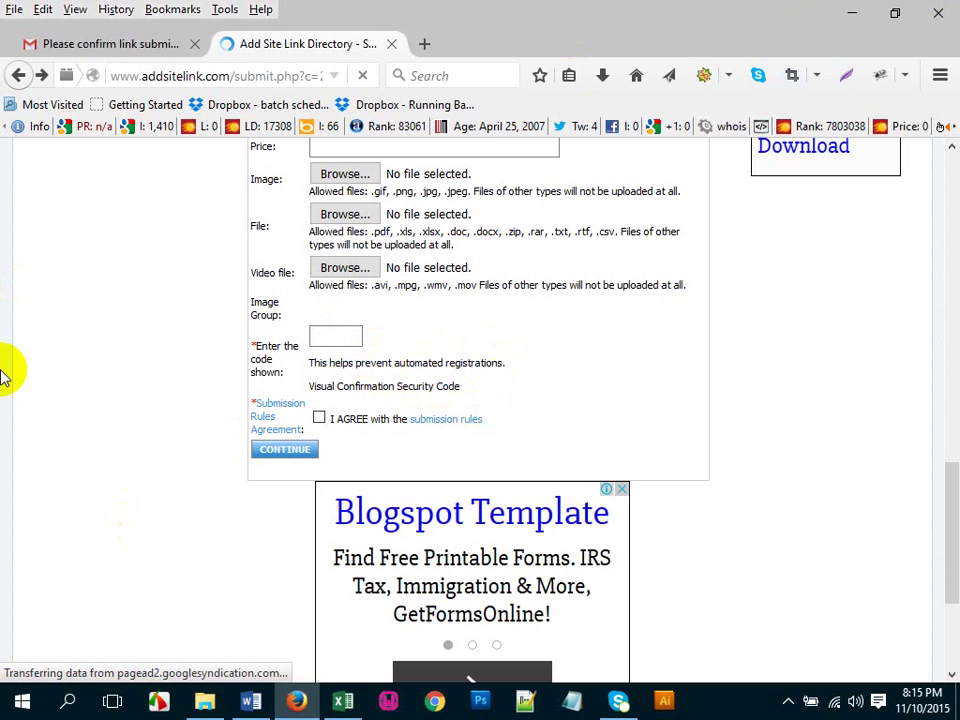
scroll(535, 435, "up", 4)
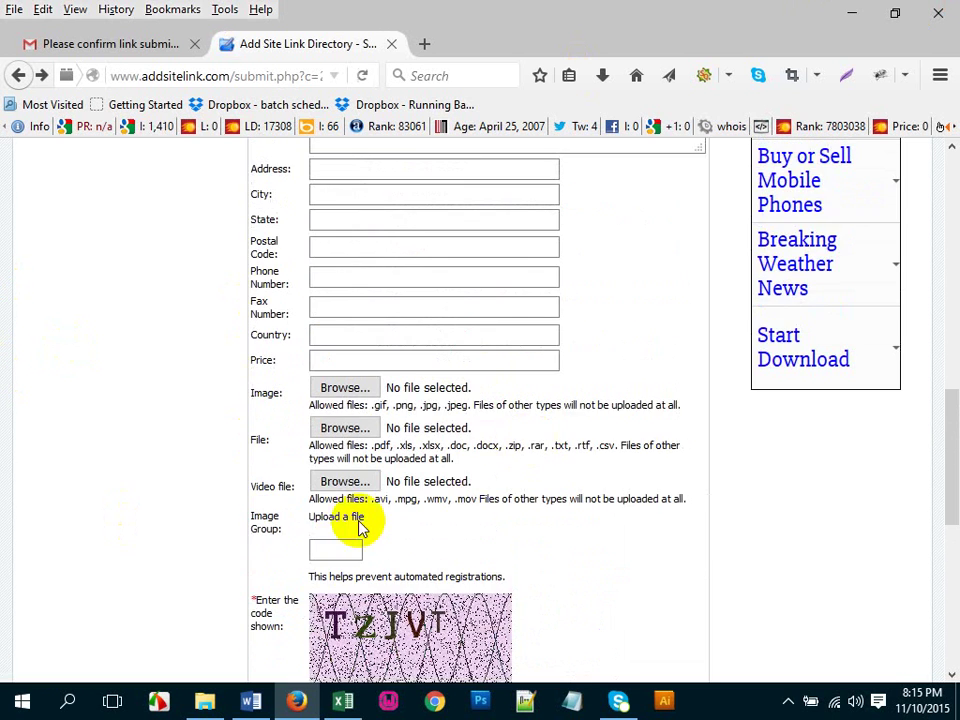
scroll(338, 466, "down", 2)
left_click(343, 442)
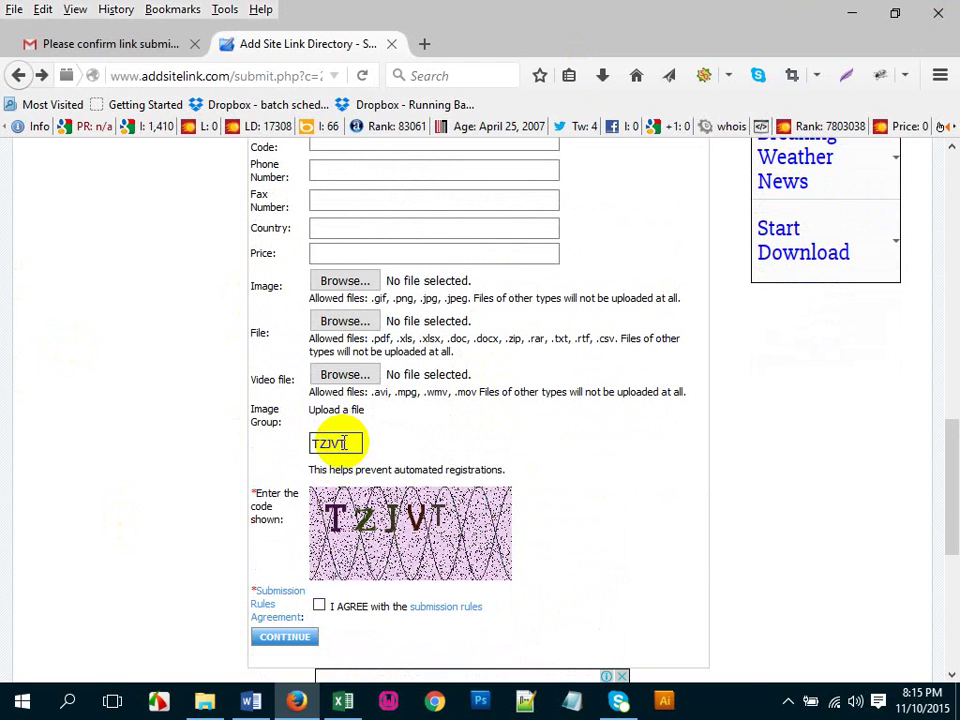
left_click(290, 637)
scroll(489, 531, "up", 3)
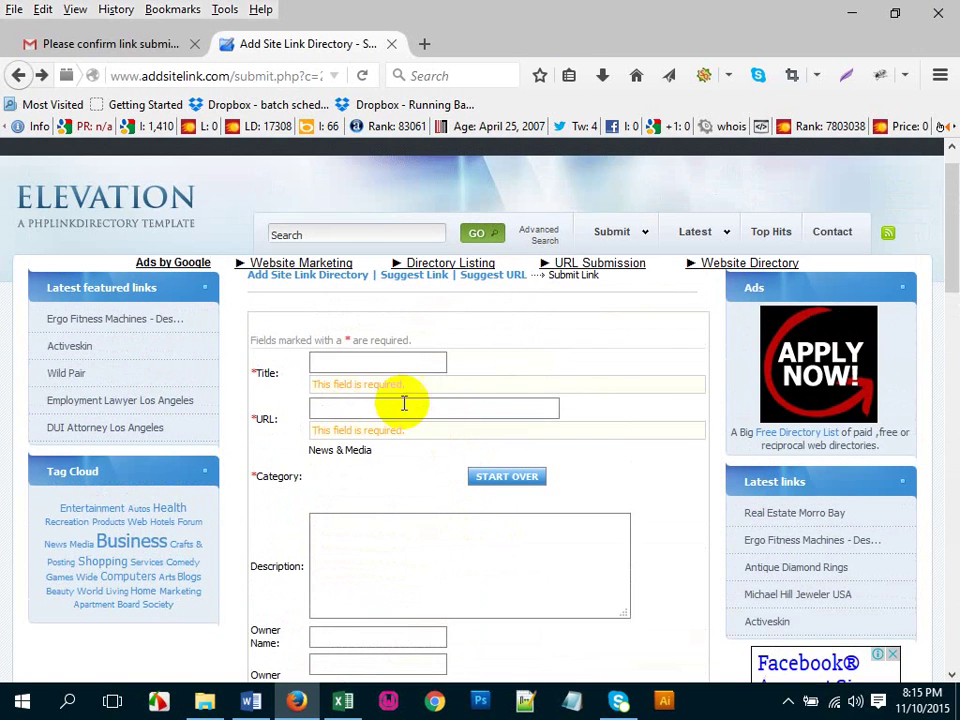
left_click(330, 360)
left_click(345, 365)
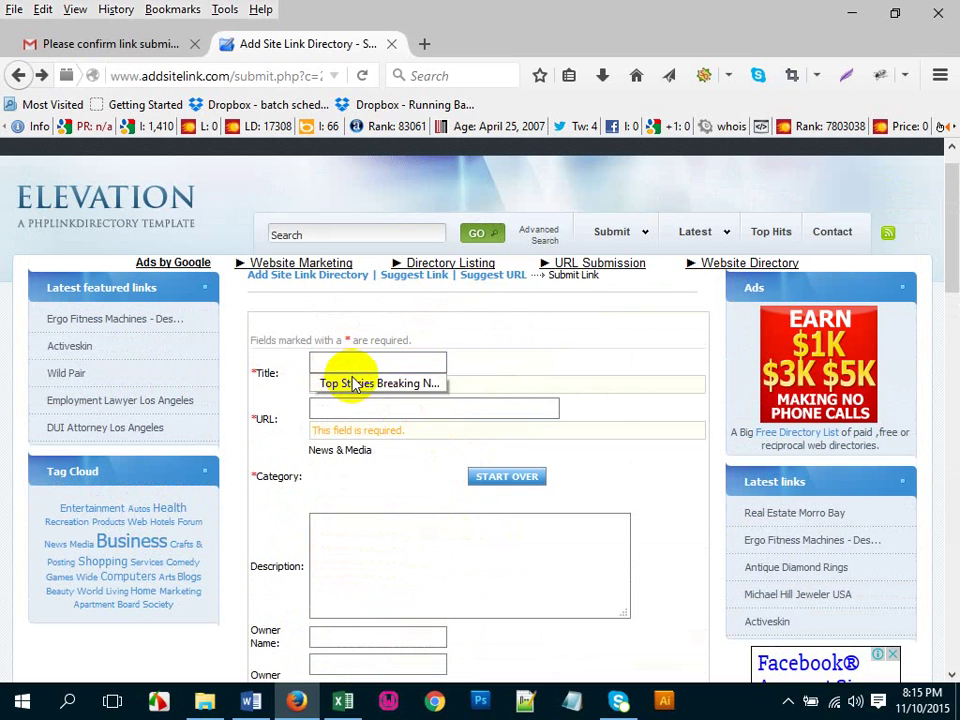
left_click(352, 384)
left_click(352, 406)
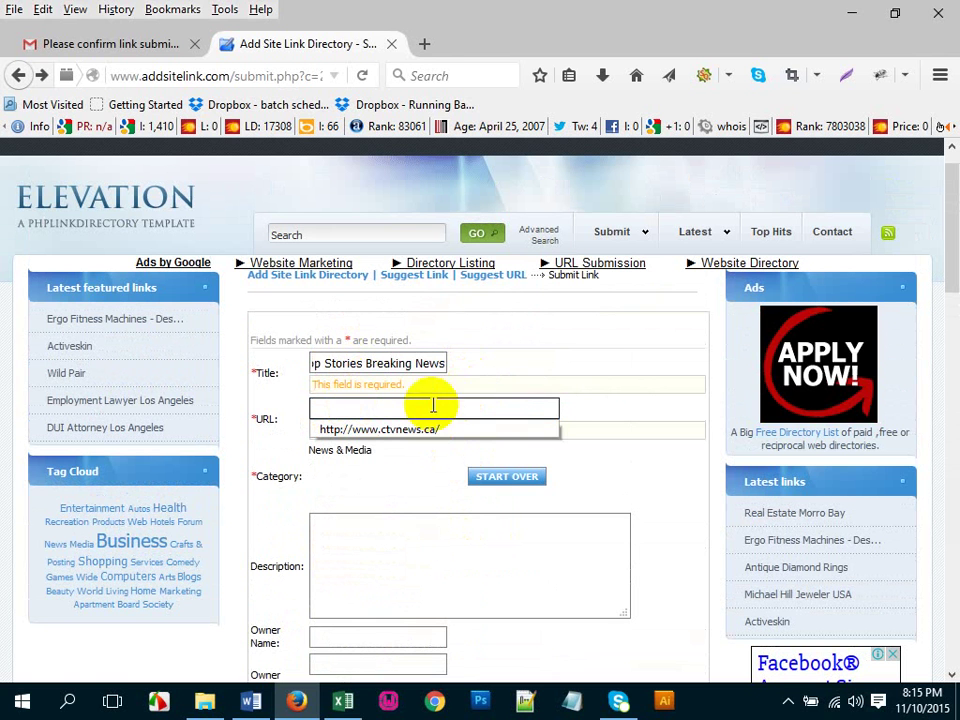
left_click(388, 428)
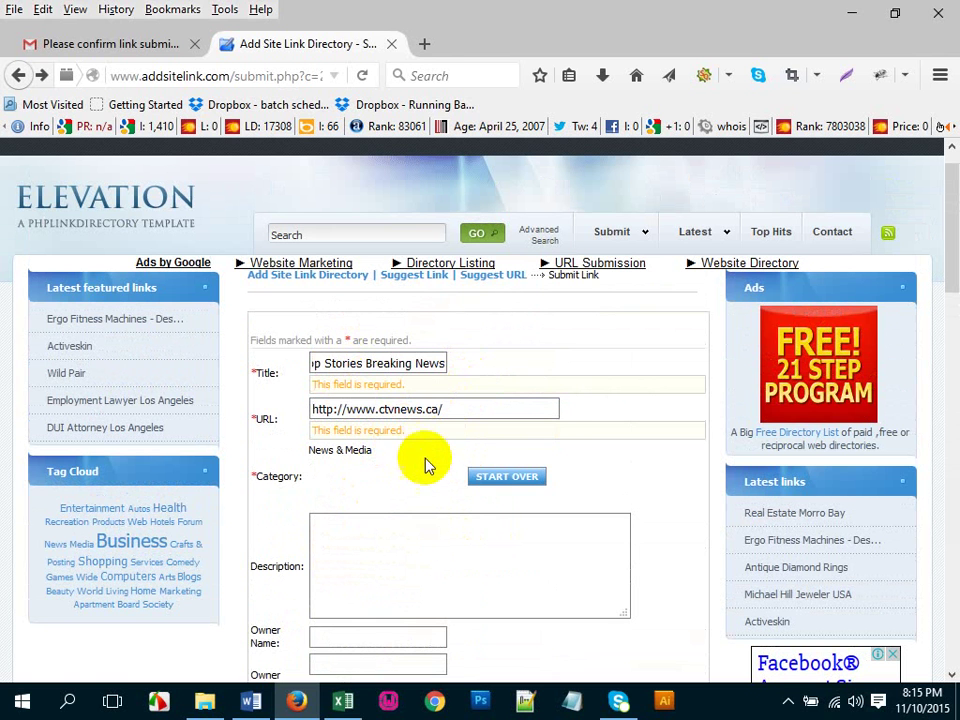
left_click(394, 557)
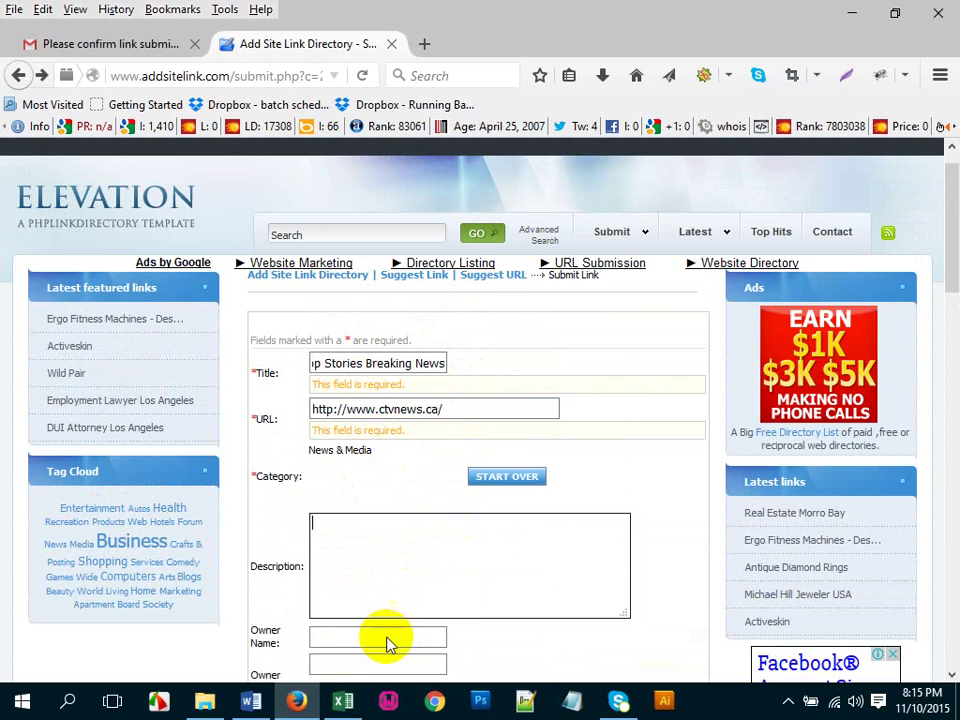
Step: Copy the CTV description paragraph from the Word notes back into Firefox
left_click(300, 702)
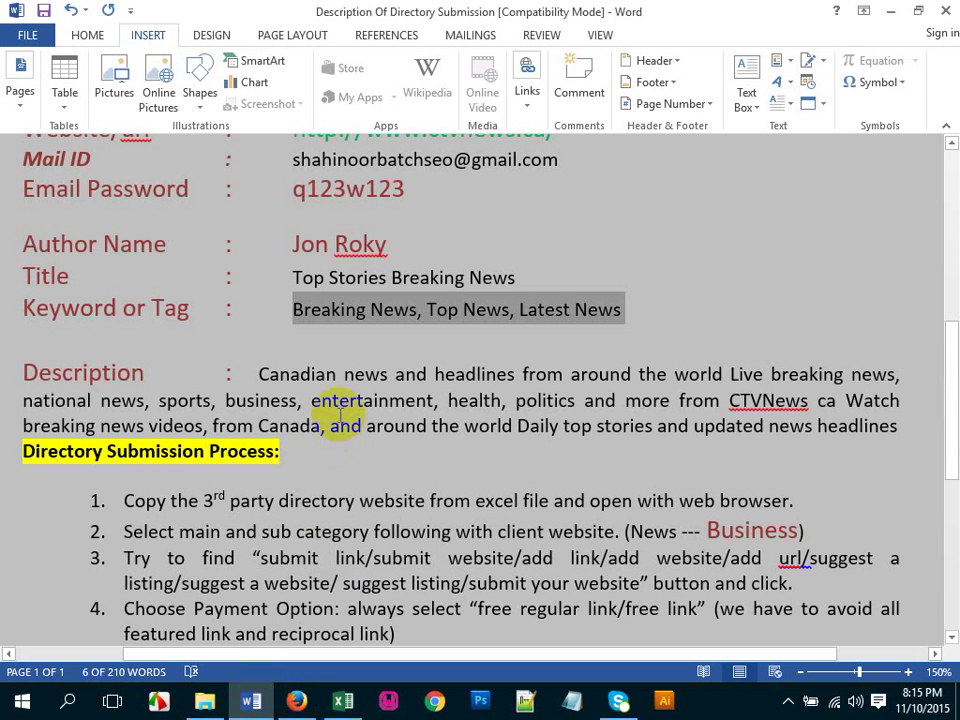
left_click(256, 372)
left_click_drag(258, 372, 936, 424)
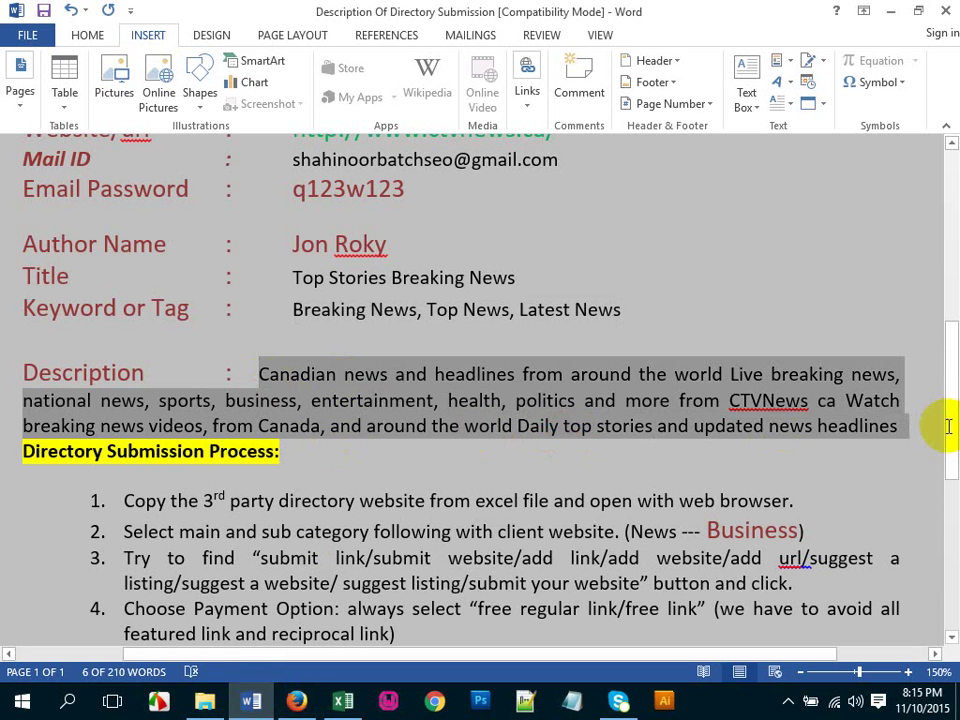
right_click(595, 402)
left_click(637, 156)
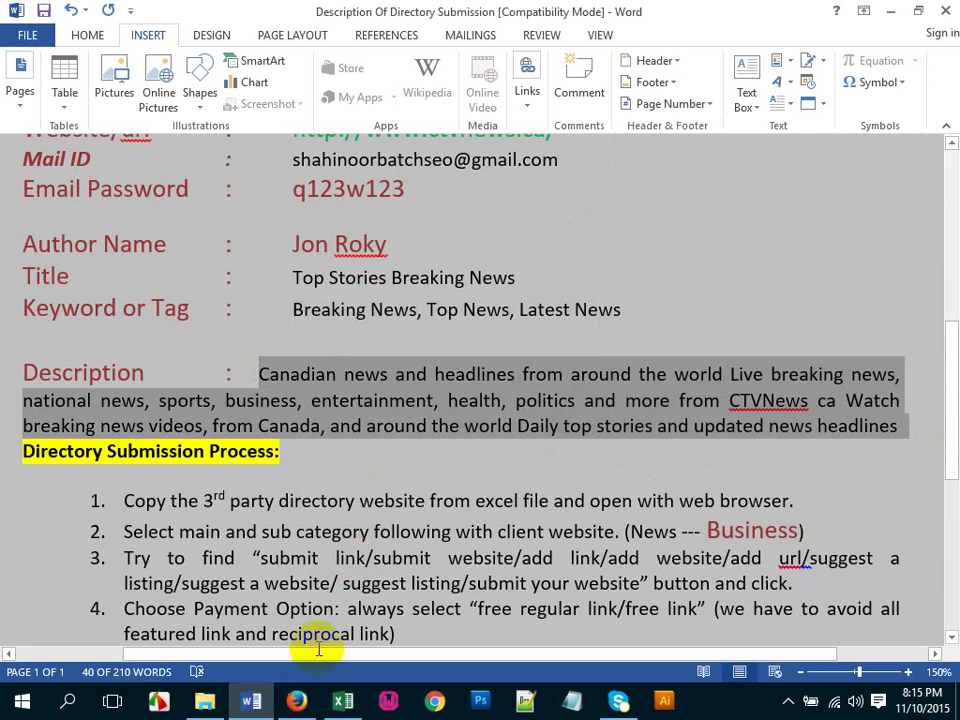
left_click(297, 701)
right_click(372, 552)
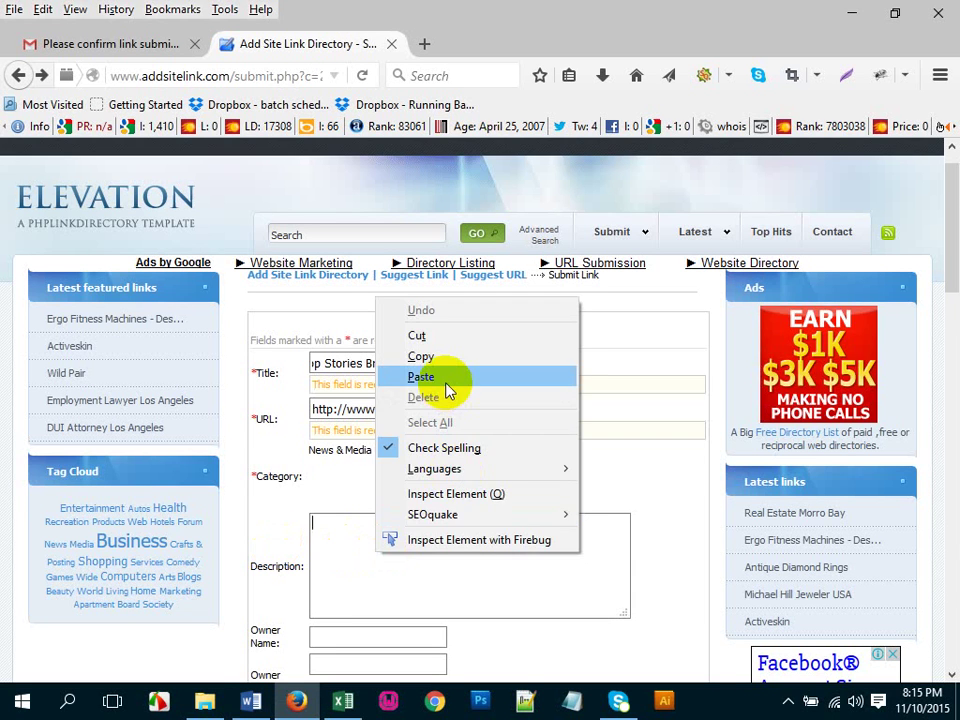
Step: Paste the description and refill Owner Name and Owner Email from saved entries
left_click(440, 374)
scroll(424, 553, "down", 2)
left_click(378, 530)
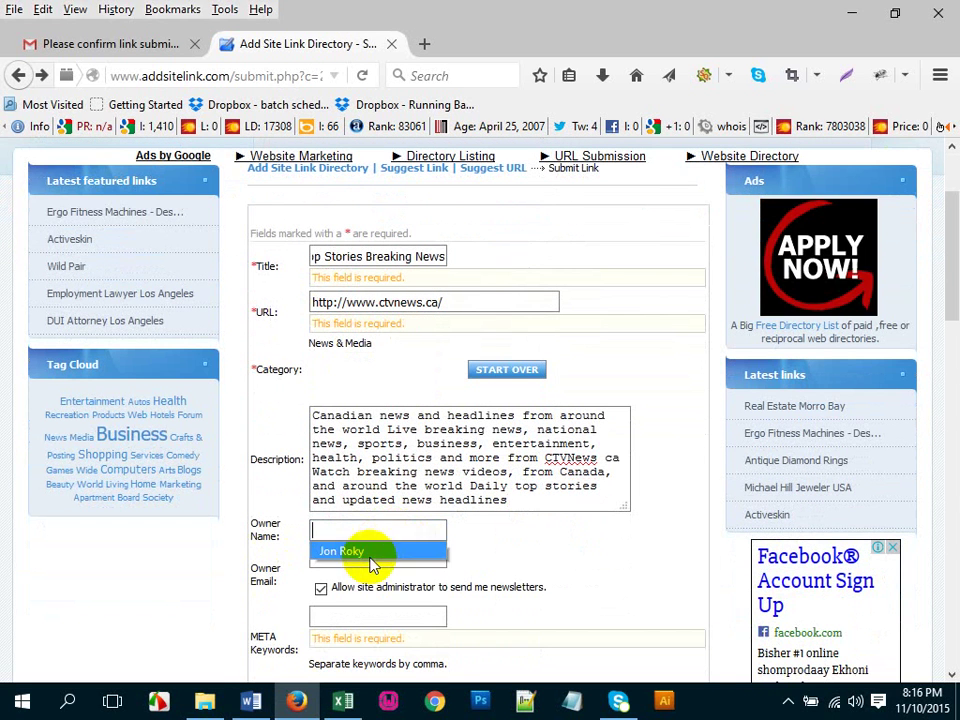
left_click(368, 556)
left_click(368, 557)
left_click(345, 576)
scroll(439, 636, "down", 2)
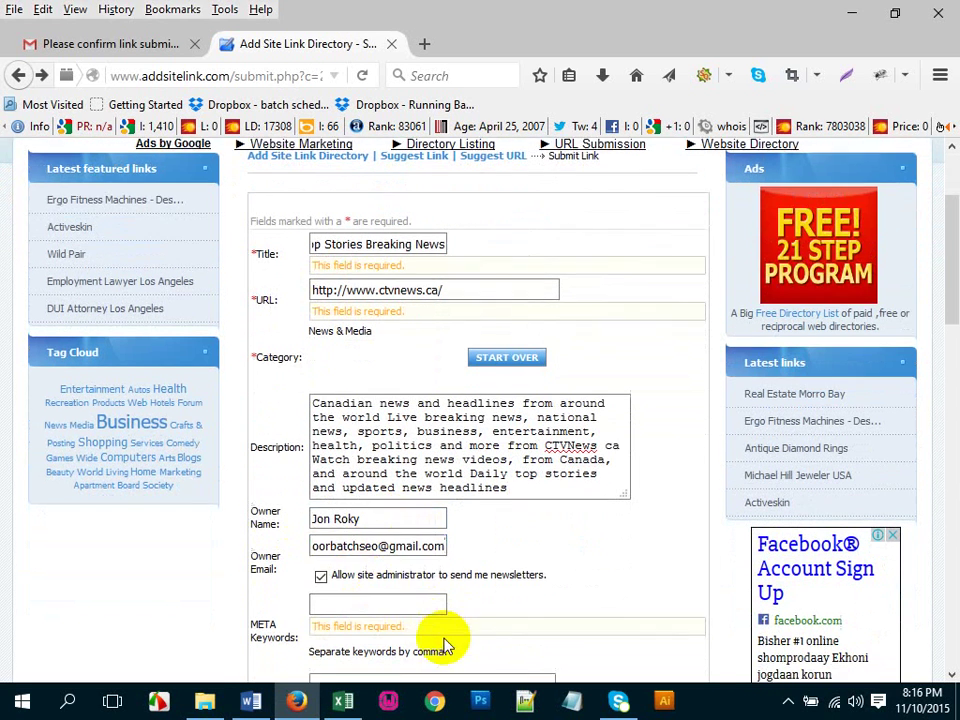
Step: Fill META Keywords from saved entries and paste a trimmed site description into META Description
left_click(343, 511)
left_click(343, 528)
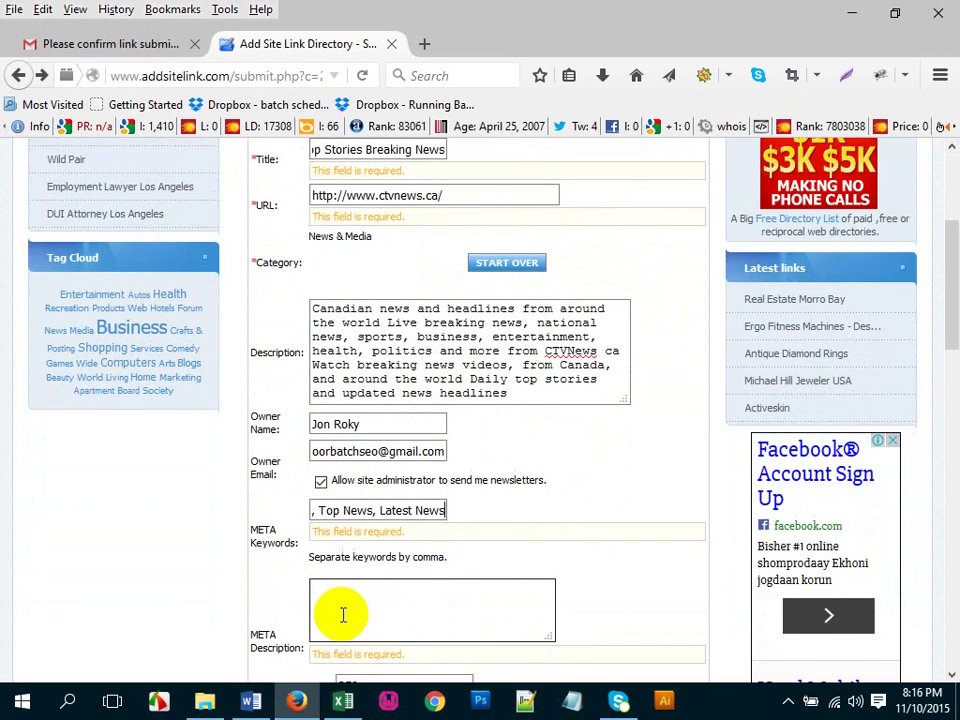
scroll(345, 610, "down", 2)
left_click(381, 508)
right_click(381, 508)
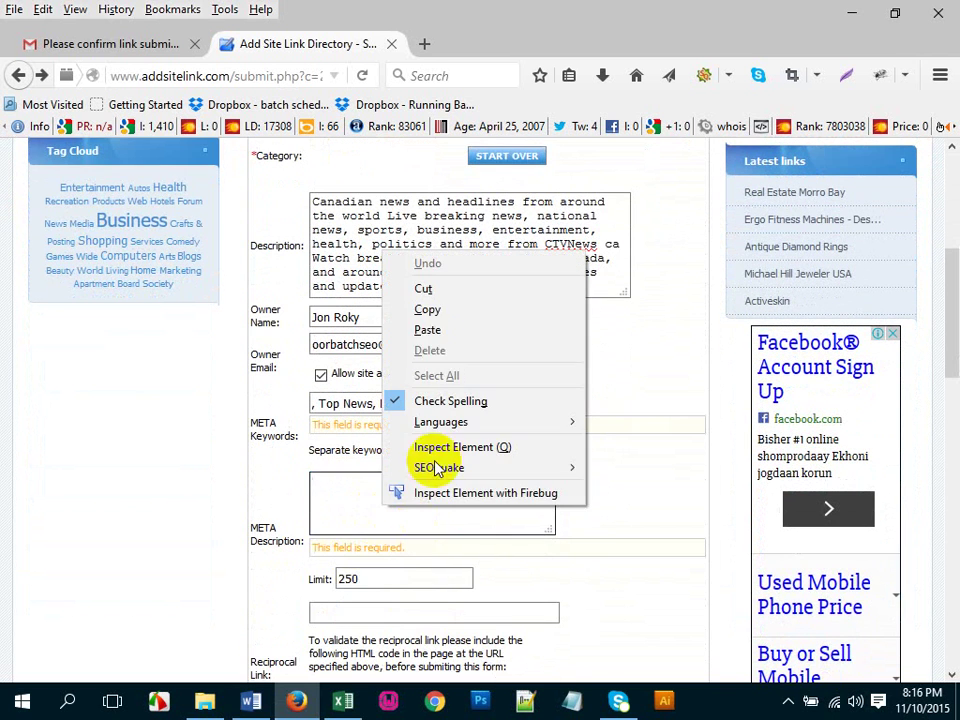
left_click(428, 328)
scroll(478, 432, "down", 2)
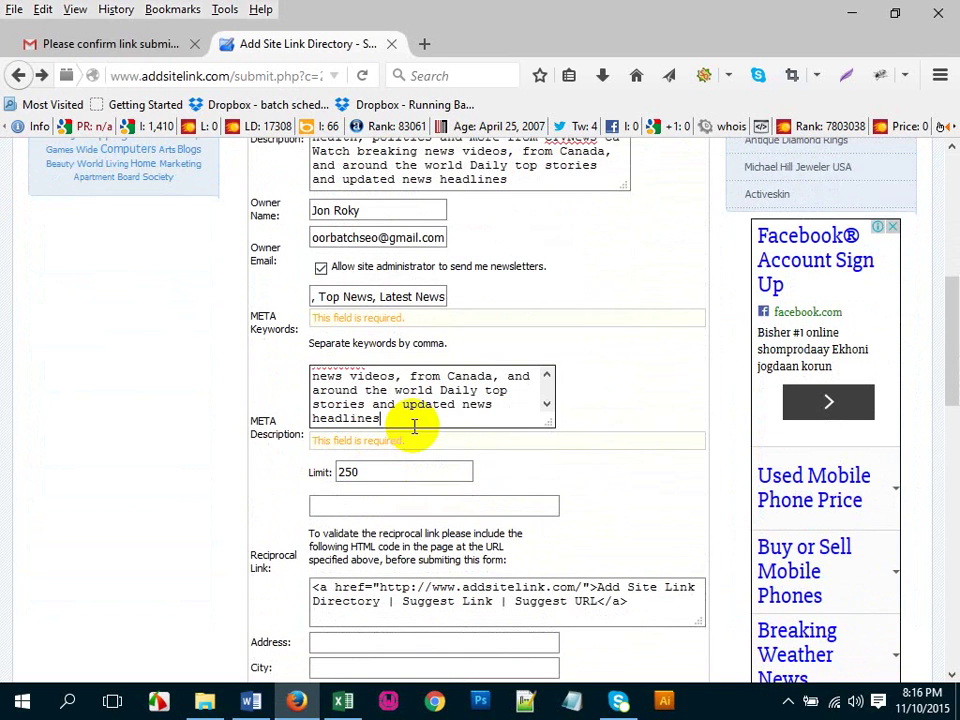
scroll(413, 420, "up", 4)
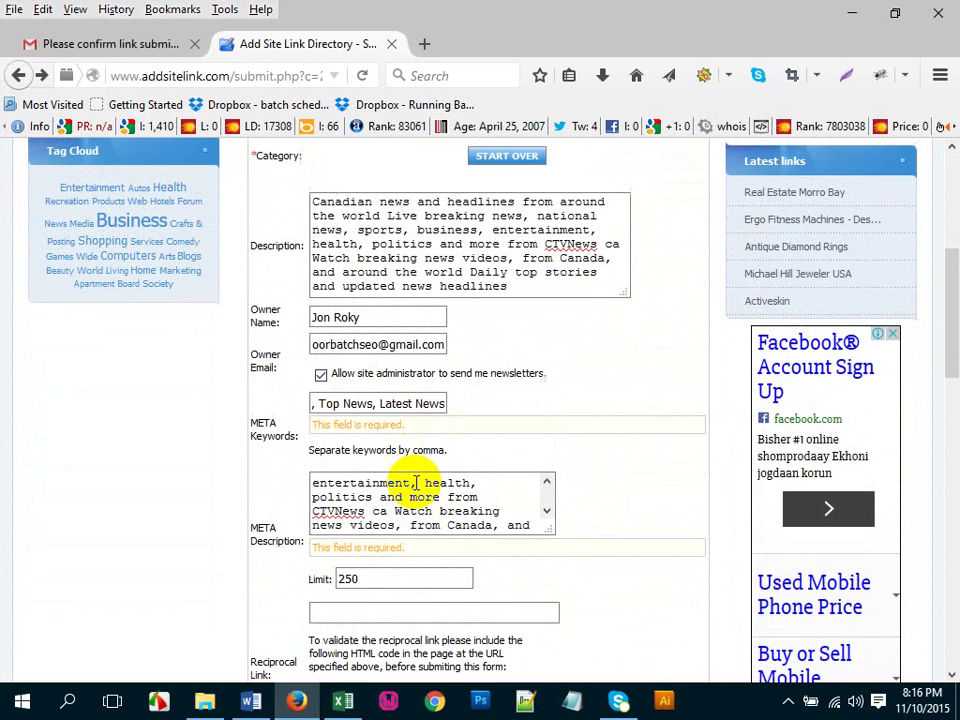
left_click_drag(407, 524, 435, 557)
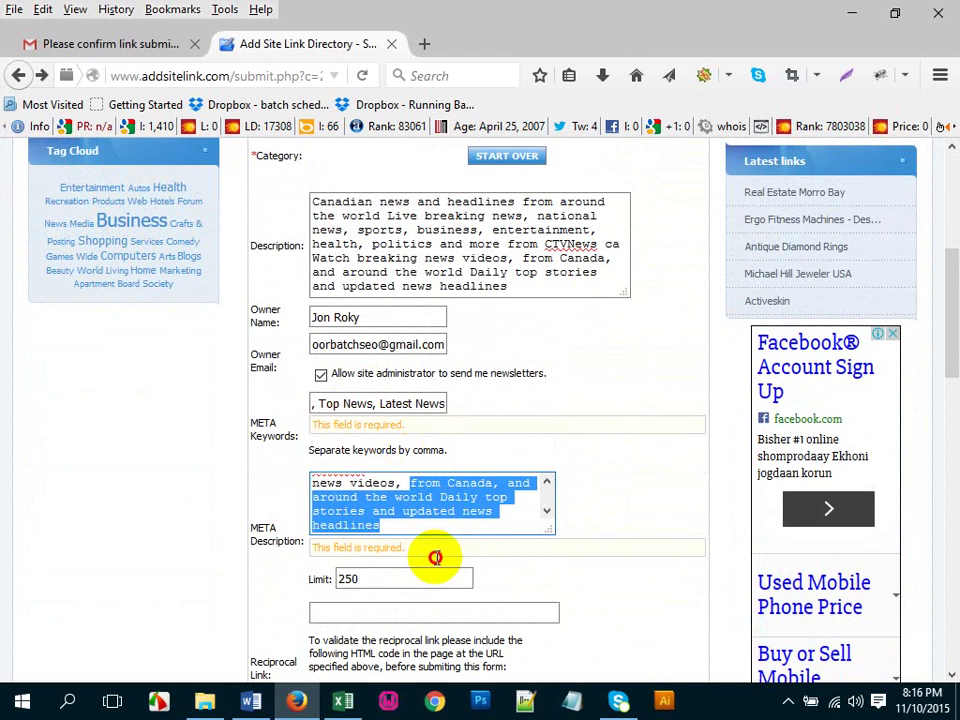
key("BackSpace")
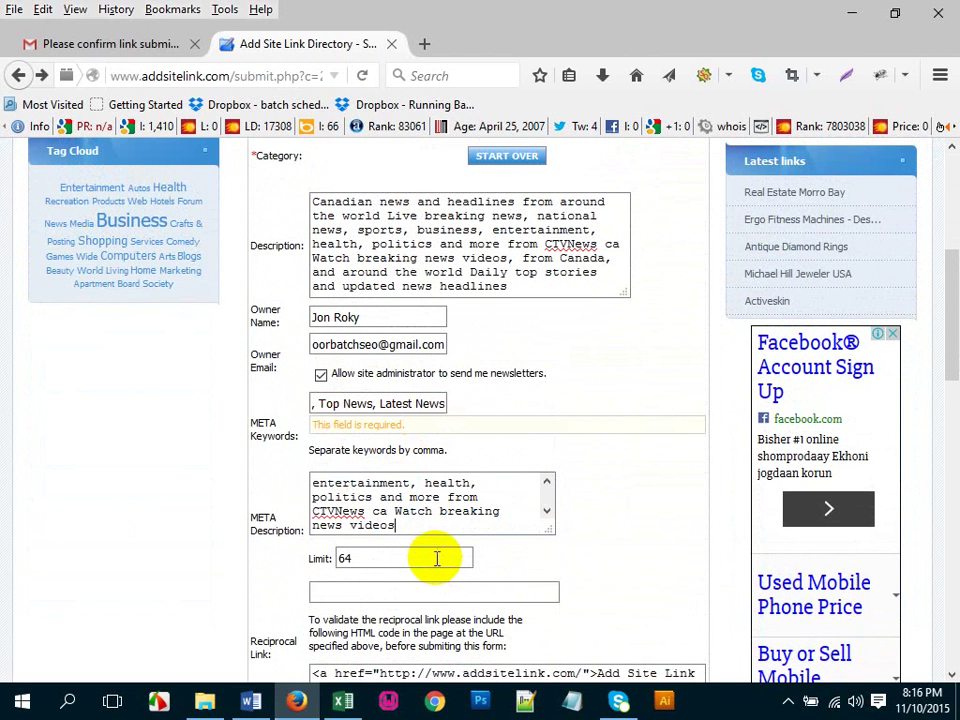
Step: Submit the addsitelink.com form and close its tab
scroll(270, 480, "down", 4)
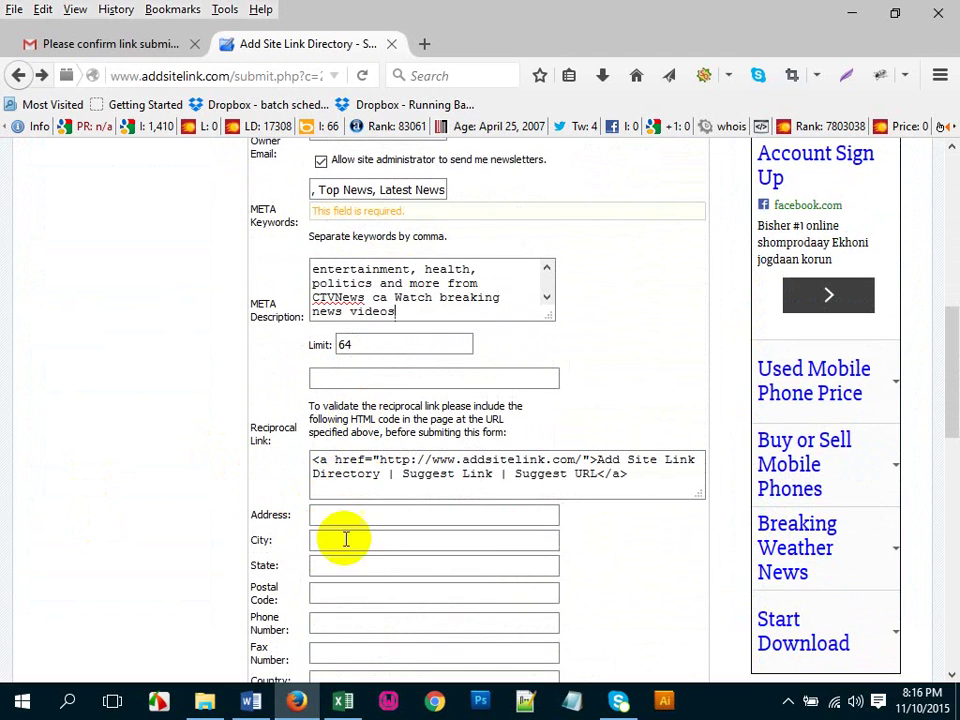
scroll(336, 469, "down", 8)
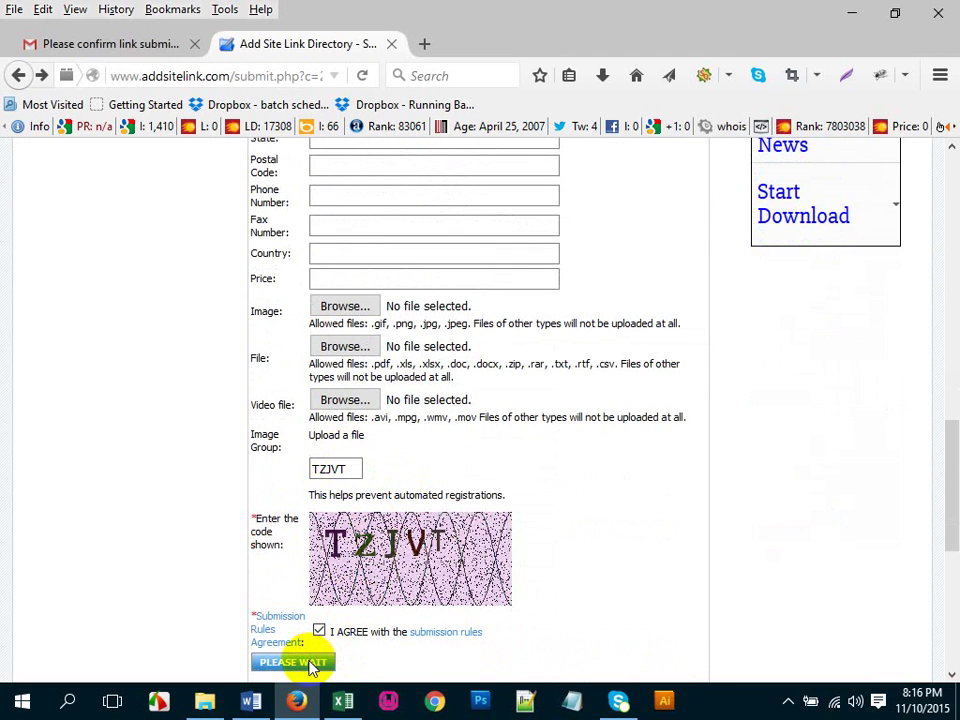
scroll(311, 668, "down", 1)
scroll(305, 650, "down", 2)
left_click(296, 608)
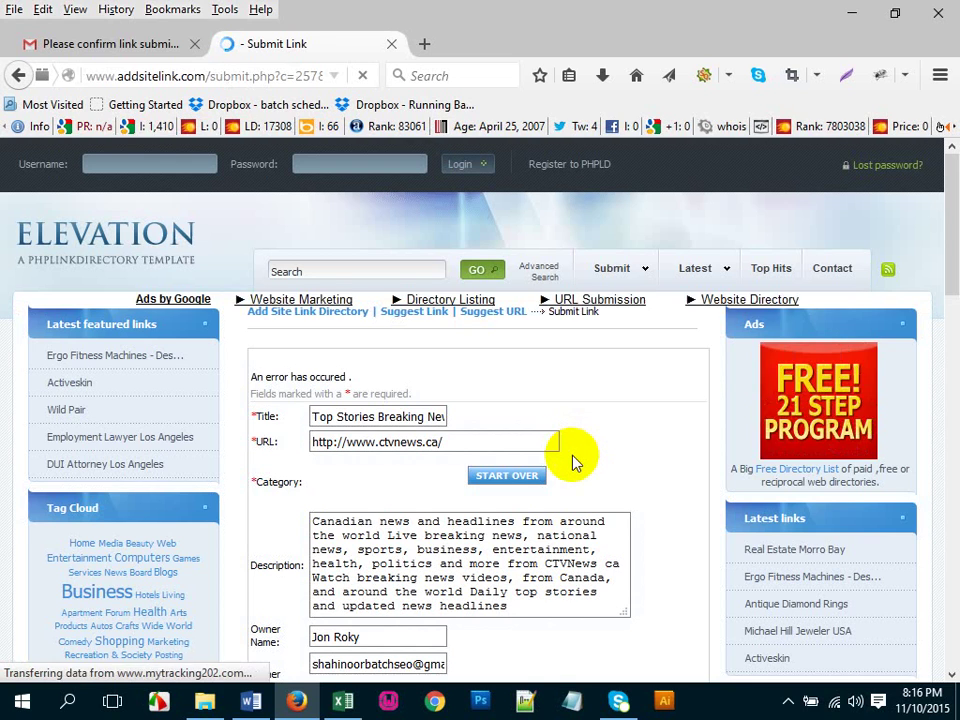
scroll(573, 462, "down", 5)
scroll(570, 463, "up", 6)
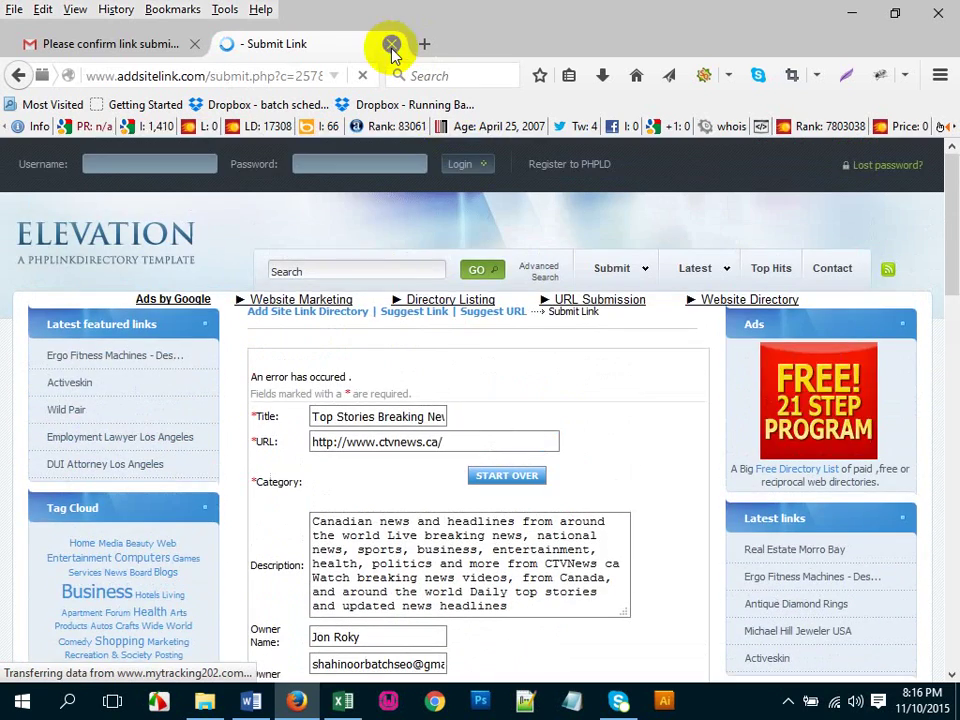
left_click(391, 43)
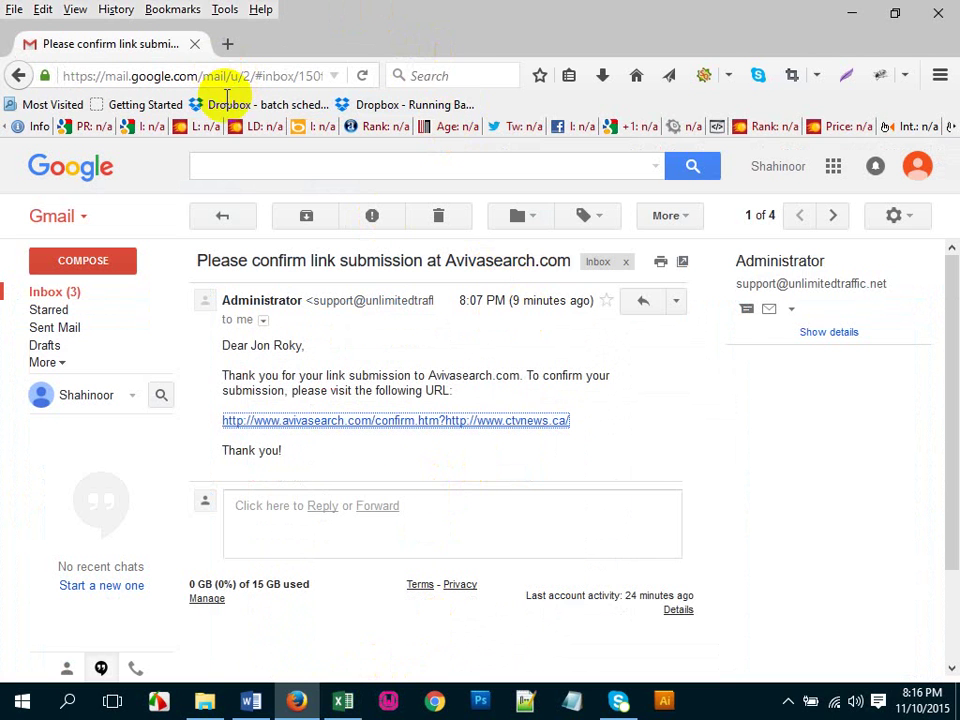
Step: Delete the addsitelink.com row 5 from the Excel directory list
left_click(343, 701)
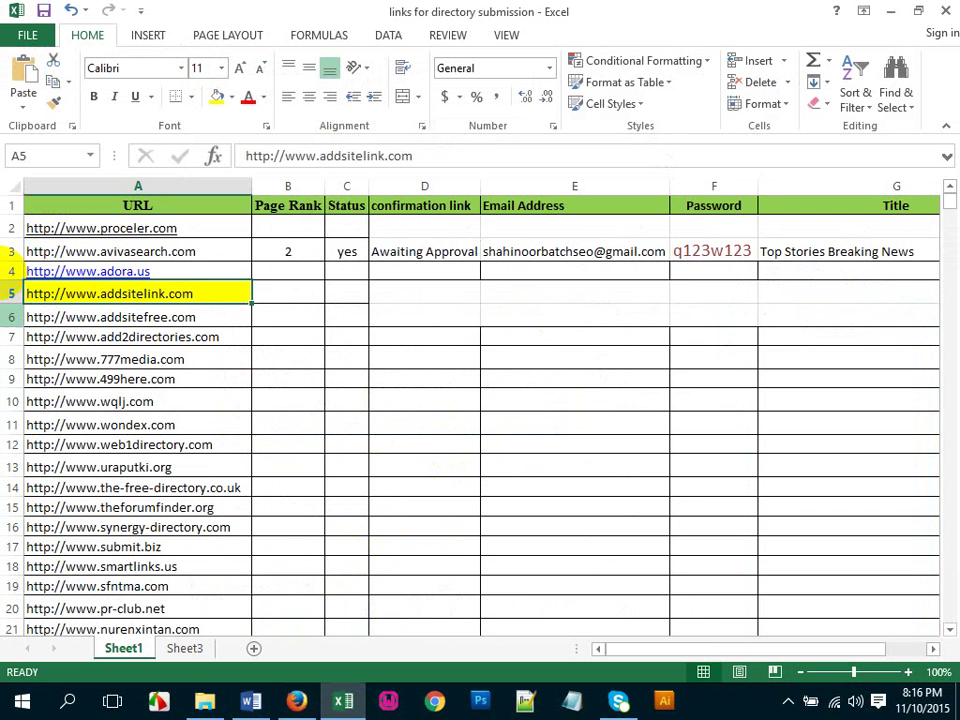
left_click(8, 293)
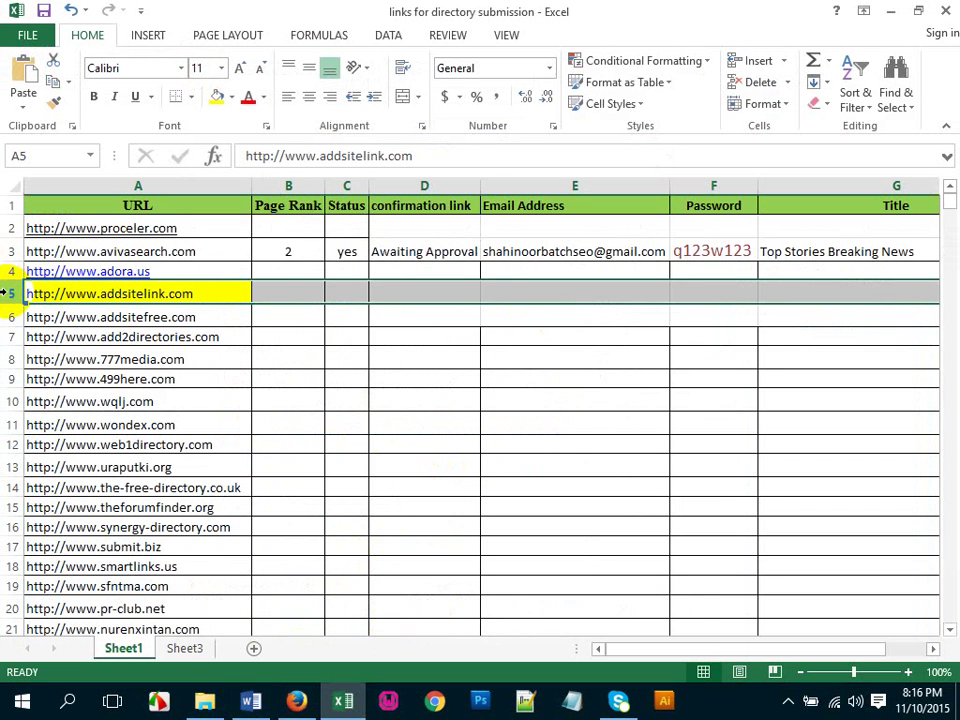
key("Delete")
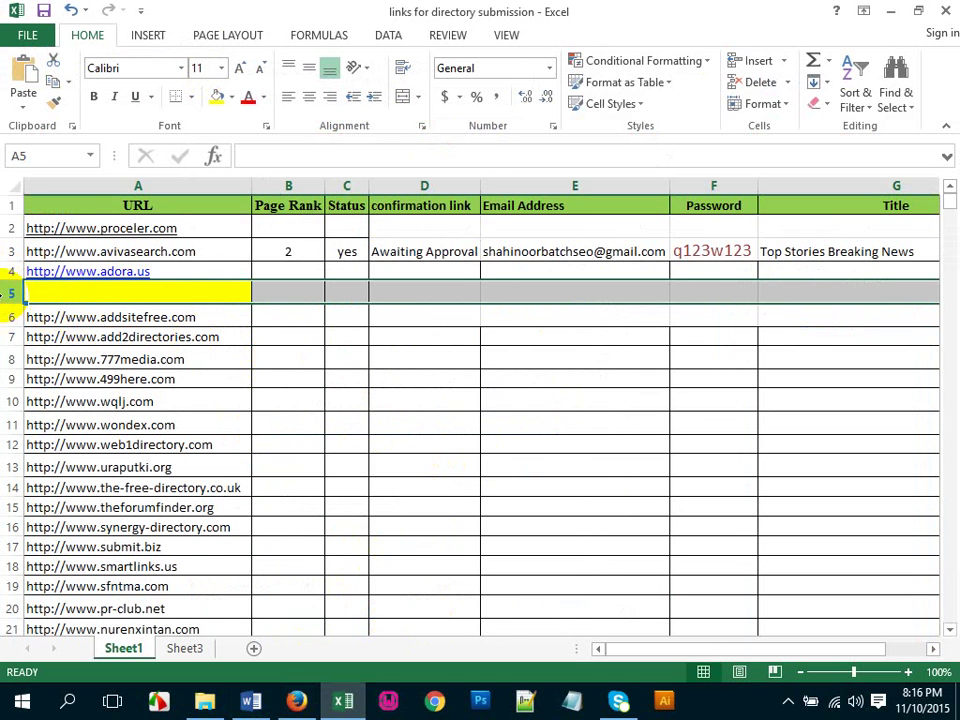
left_click(755, 83)
left_click(557, 466)
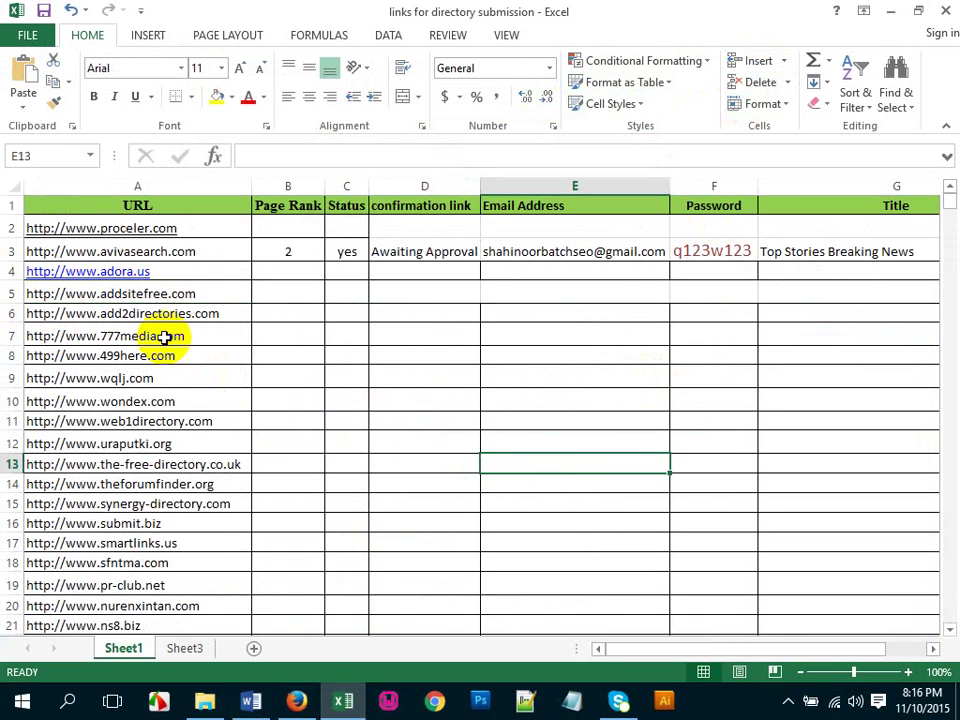
Step: Copy the addsitefree.com address from cell A5
left_click(122, 294)
right_click(139, 287)
left_click(210, 328)
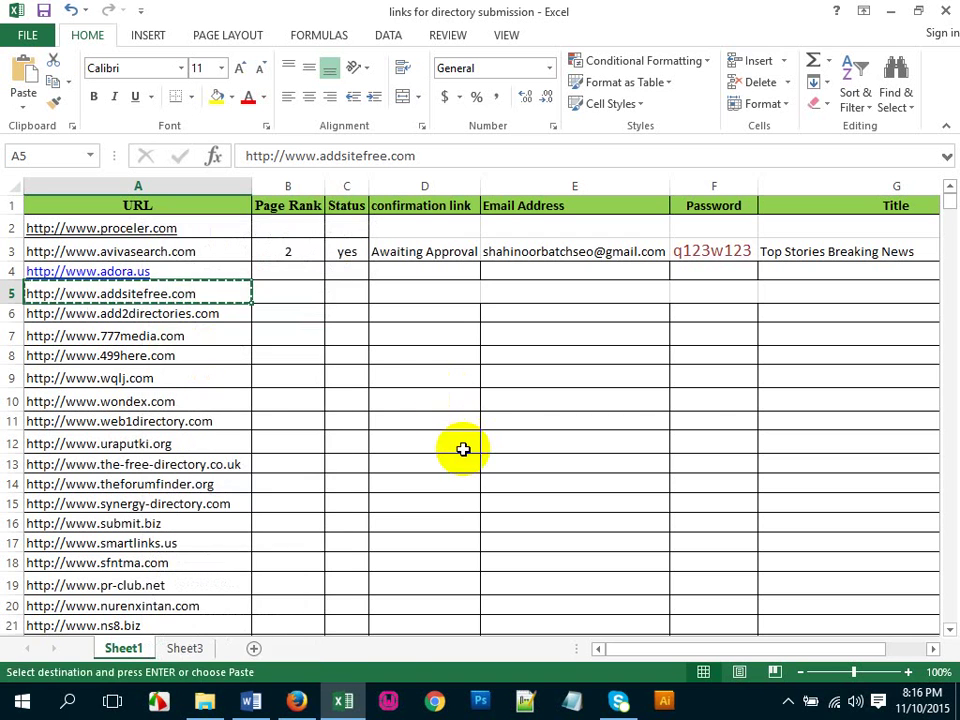
left_click(297, 700)
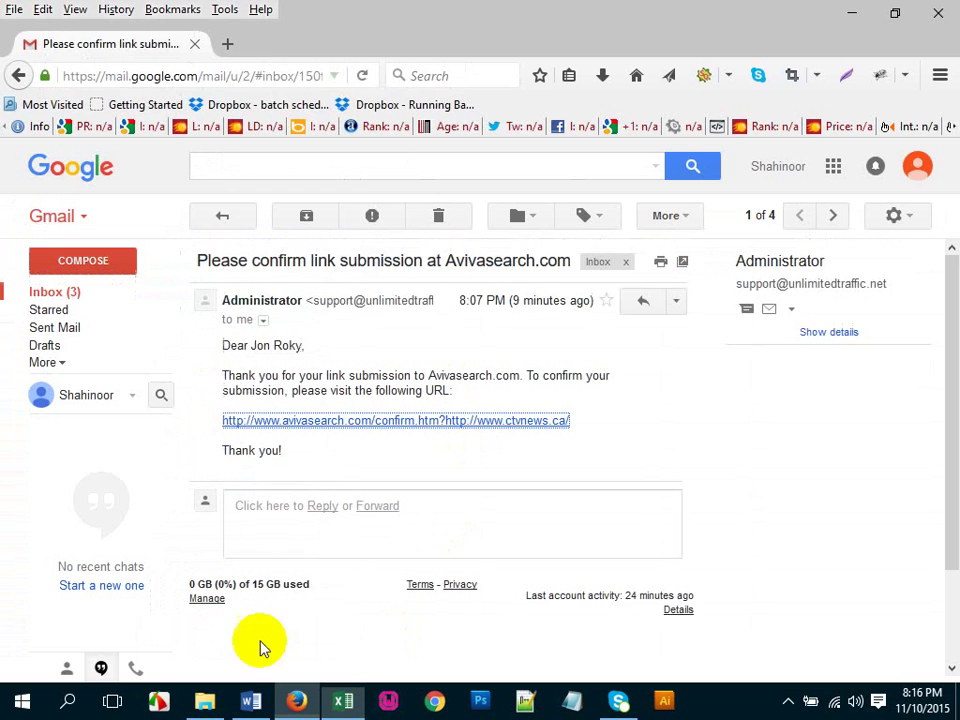
Step: Load addsitefree.com in a new tab, open News & Media's Submit Link and choose Free Links (2-4 Weeks)
left_click(228, 44)
right_click(224, 78)
left_click(262, 186)
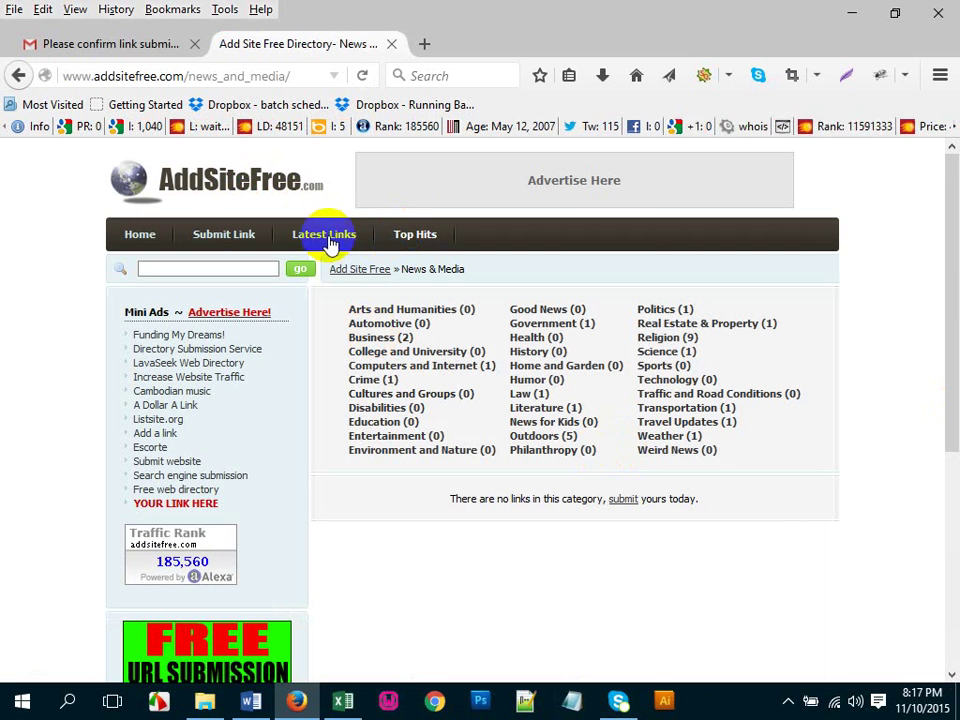
left_click(233, 240)
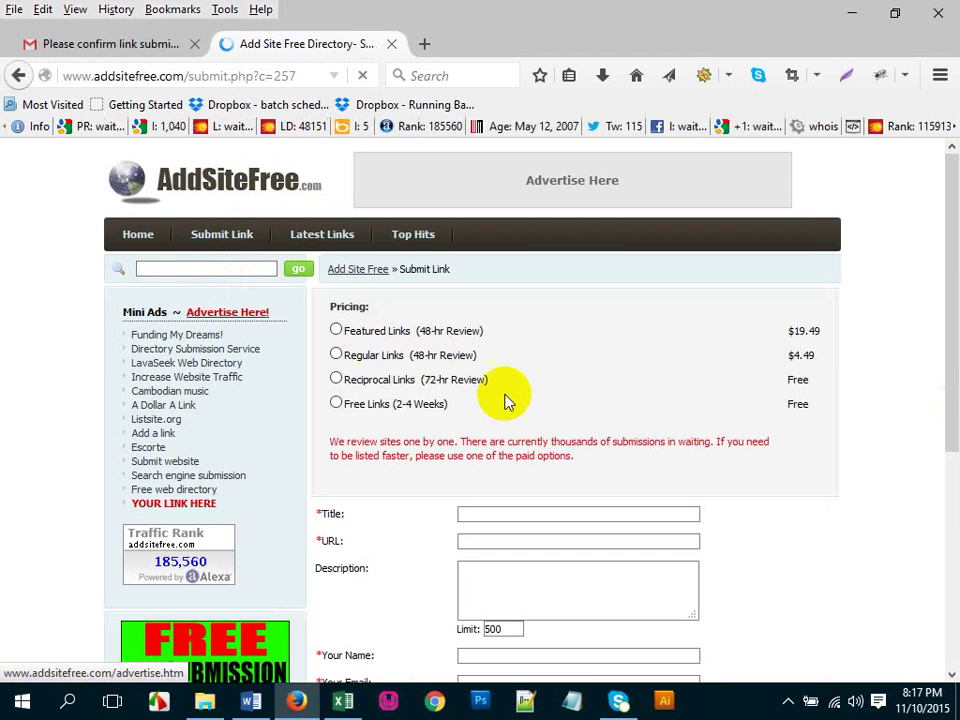
left_click(337, 404)
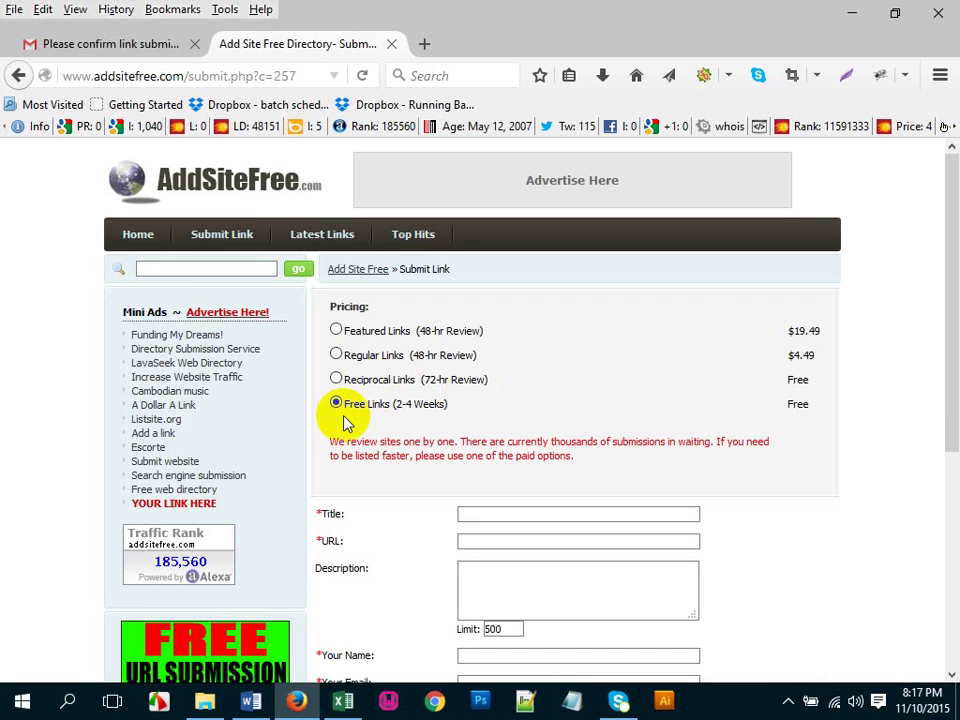
scroll(615, 467, "down", 2)
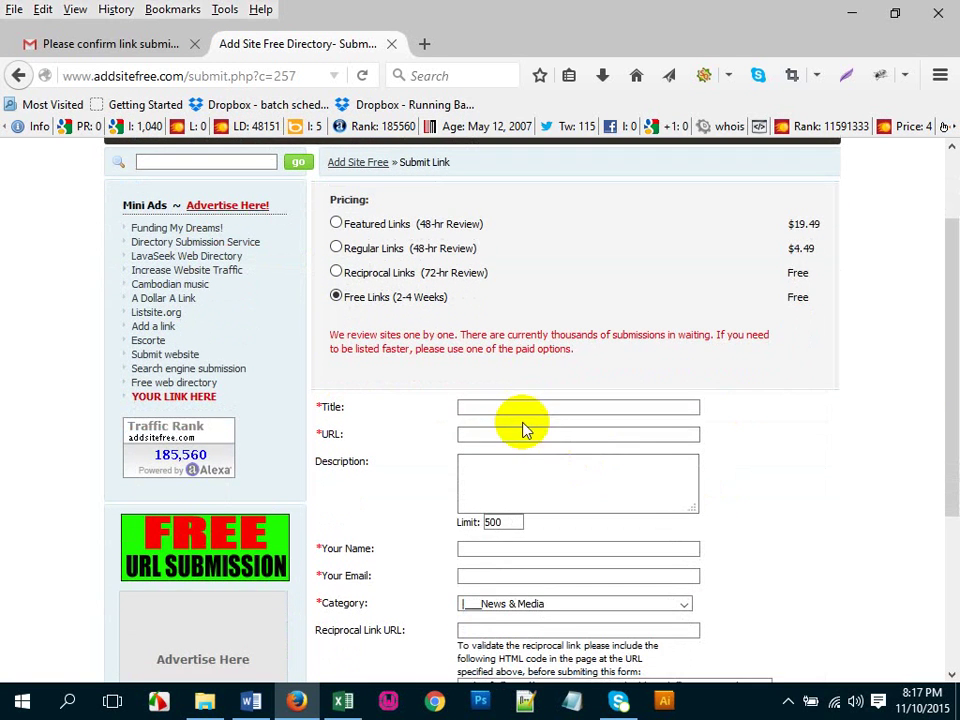
left_click(516, 402)
left_click(514, 424)
left_click(514, 434)
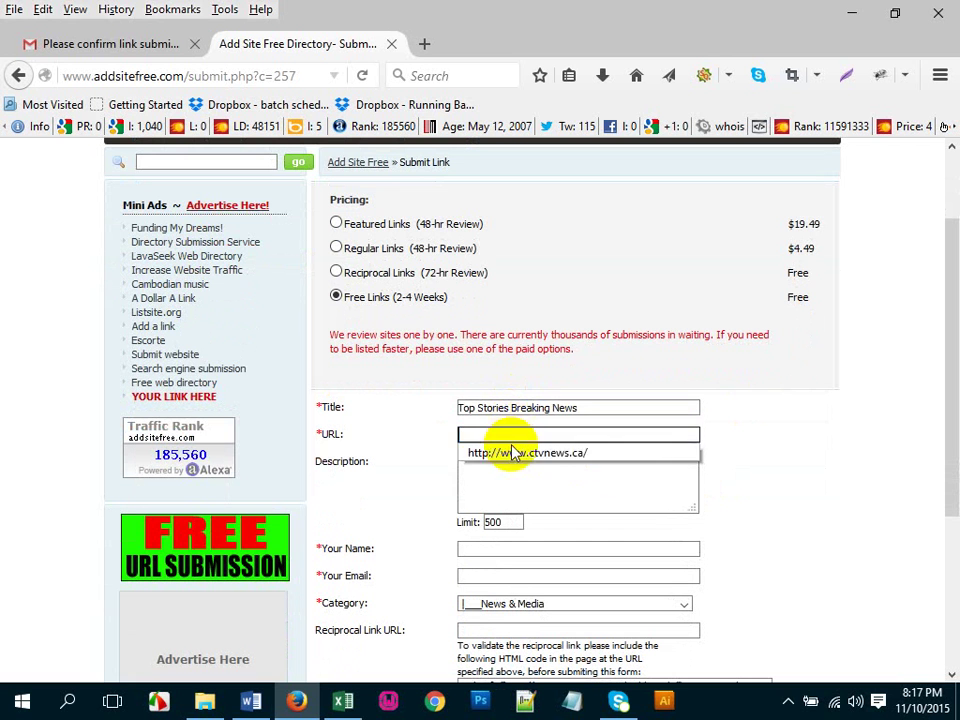
left_click(506, 454)
right_click(510, 462)
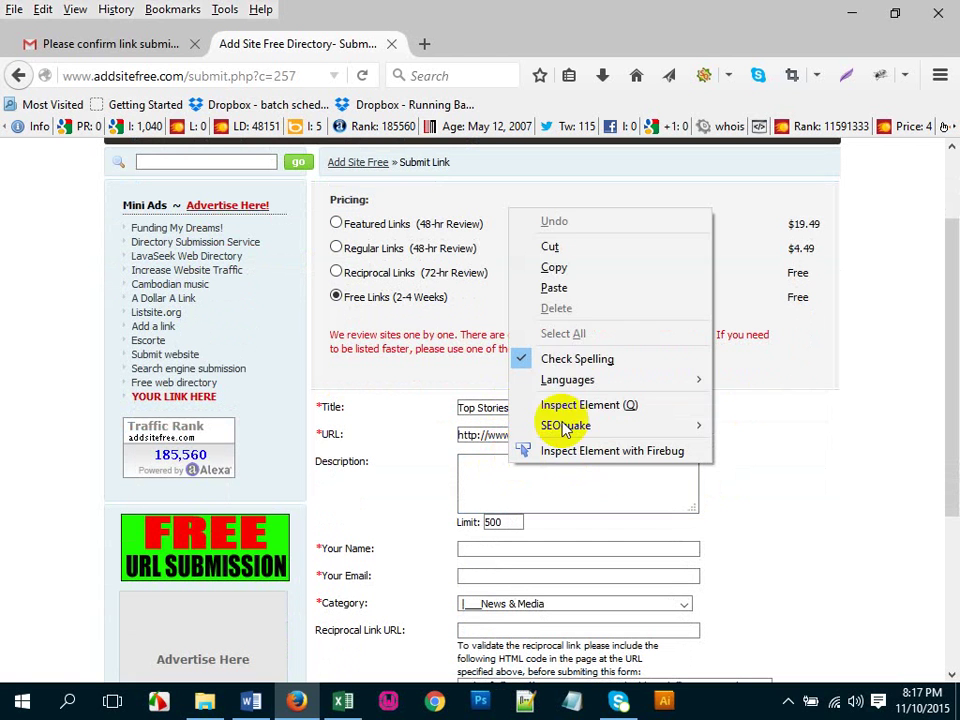
left_click(574, 285)
left_click_drag(628, 456, 321, 446)
key("Delete")
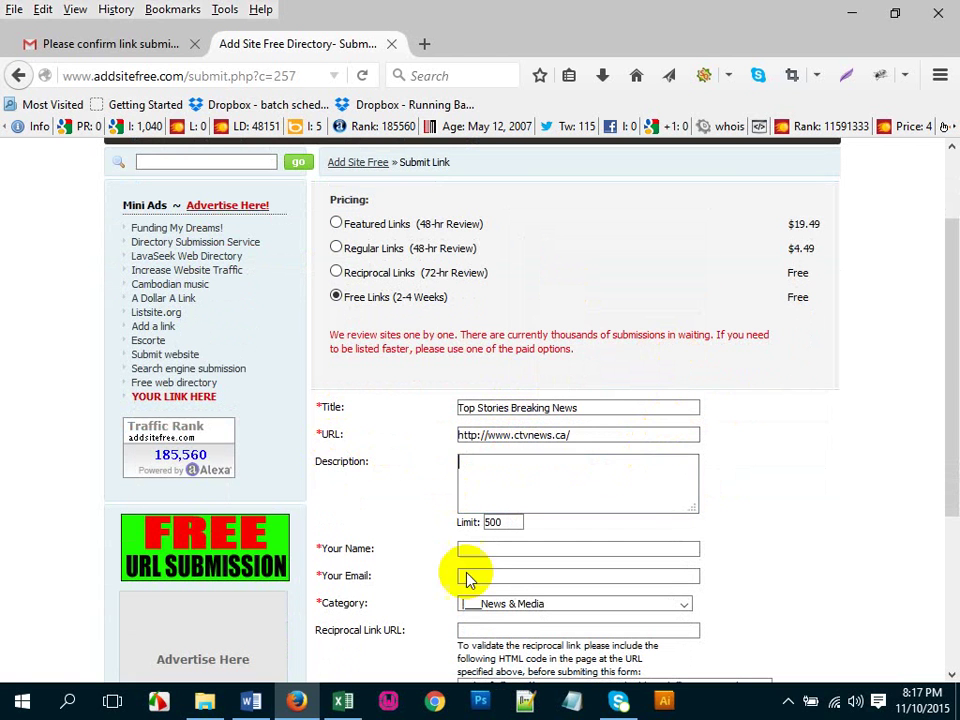
Step: Copy the CTV description from Word and paste it into the Description field
left_click(250, 700)
right_click(365, 418)
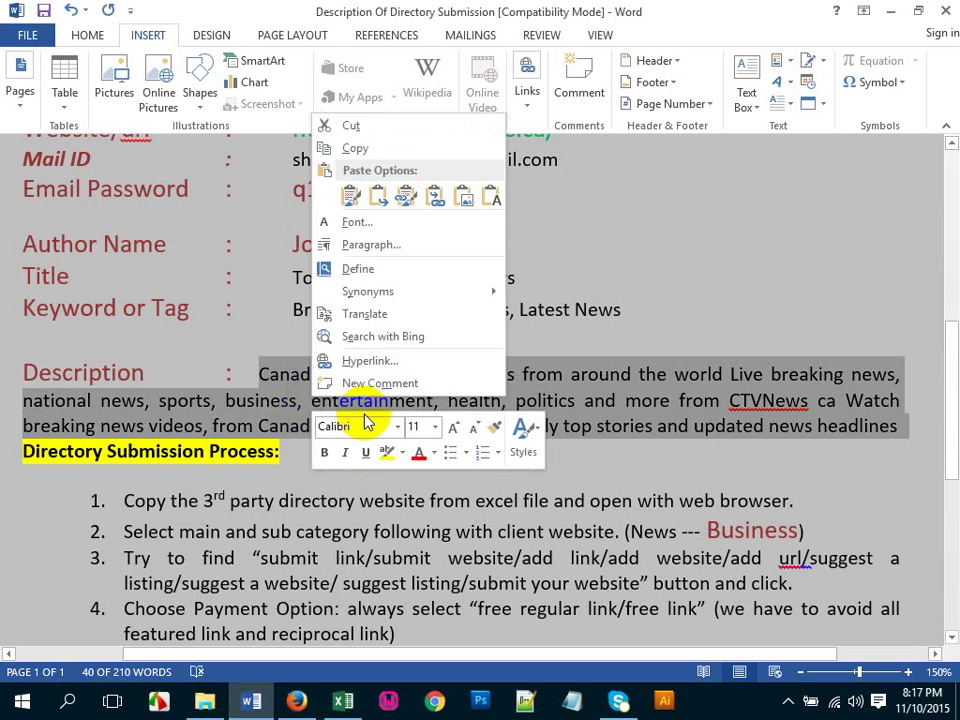
left_click(356, 148)
key("alt+Tab")
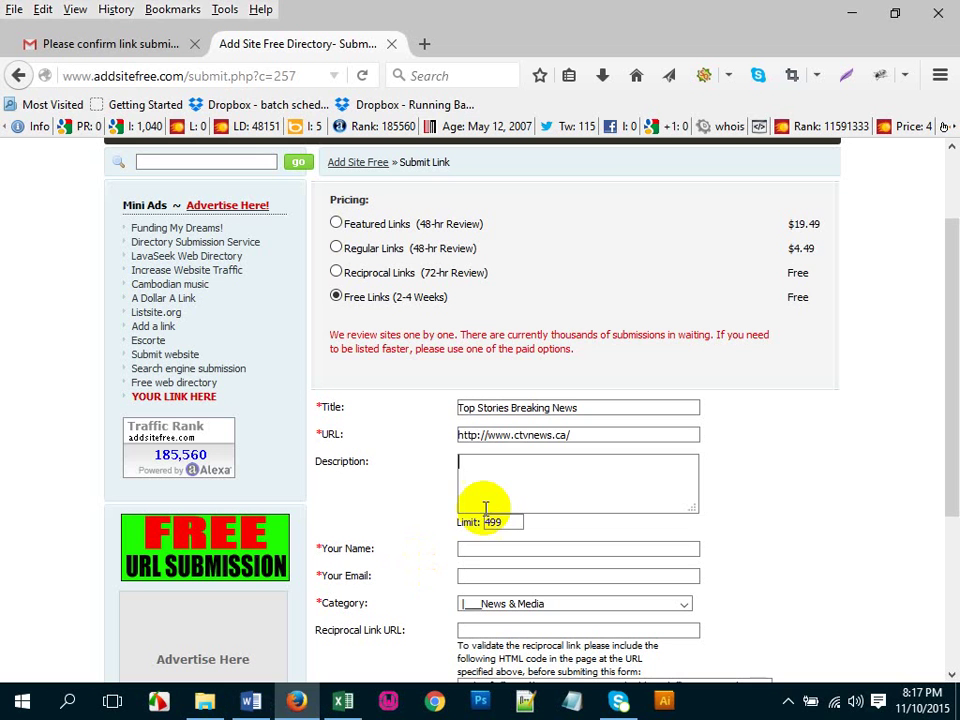
right_click(495, 483)
left_click(570, 308)
Step: Fill Your Name and Your Email from saved entries and submit the AddSiteFree form
scroll(568, 497, "down", 1)
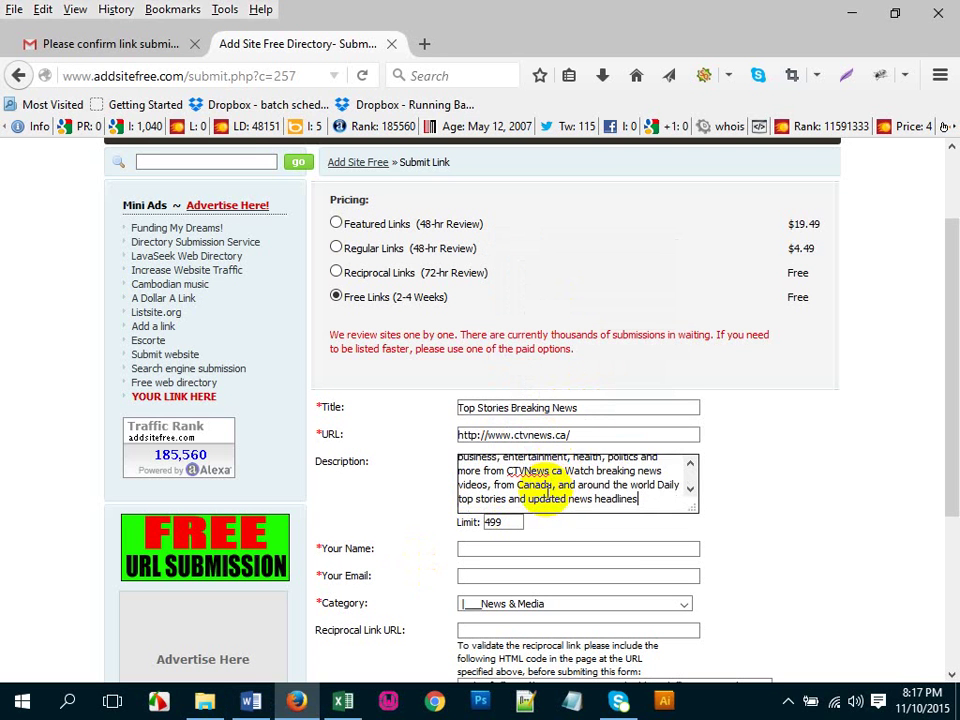
left_click(498, 547)
left_click(489, 566)
left_click(476, 575)
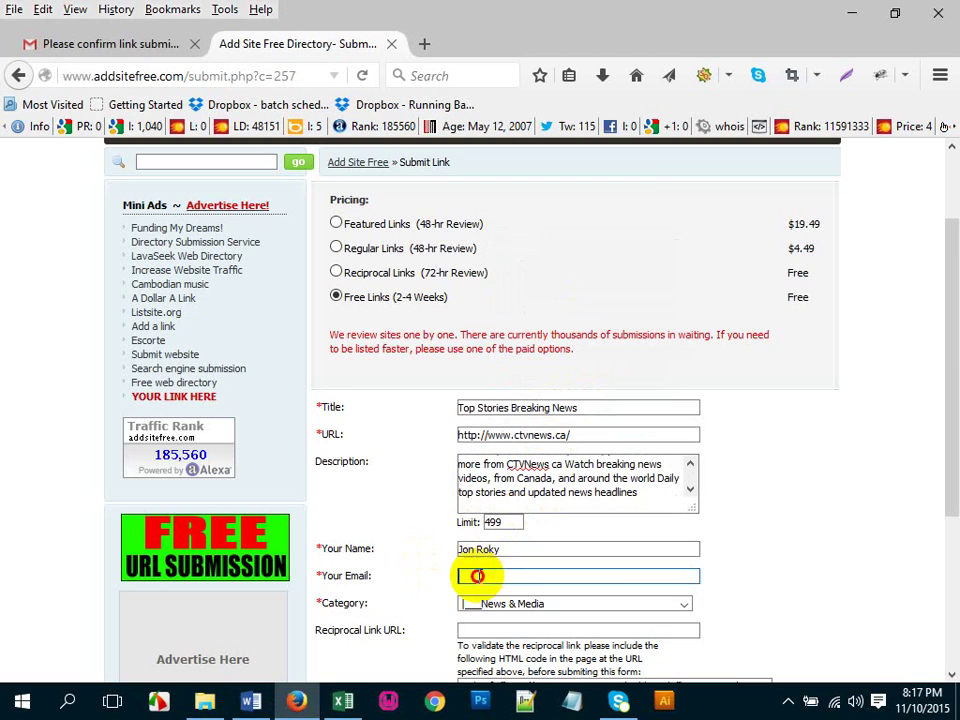
left_click(479, 594)
scroll(786, 521, "down", 5)
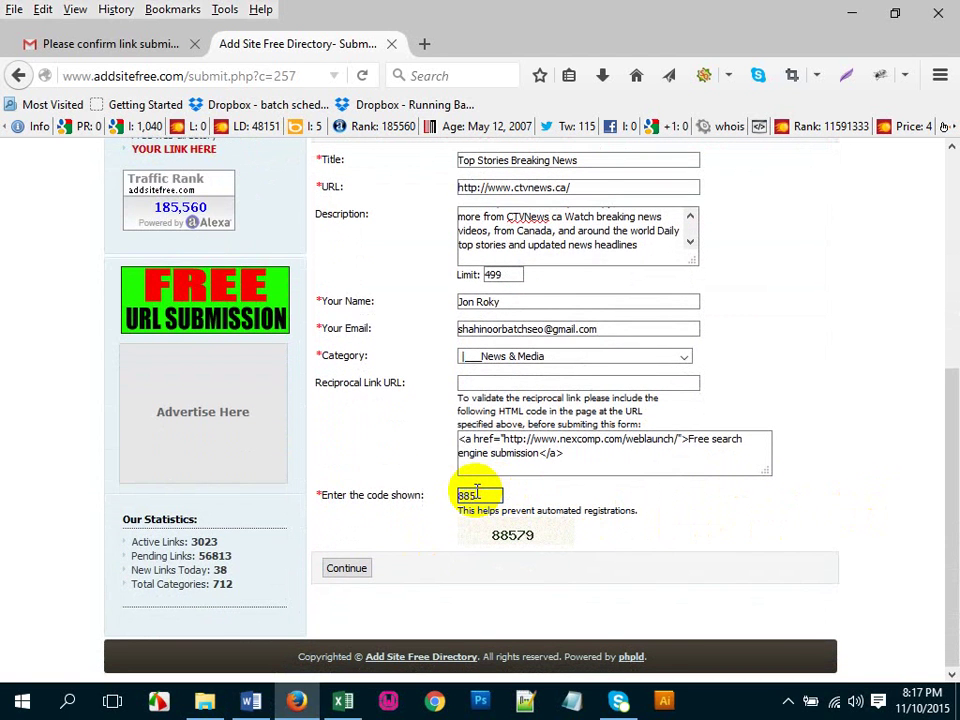
left_click(343, 567)
scroll(735, 505, "up", 6)
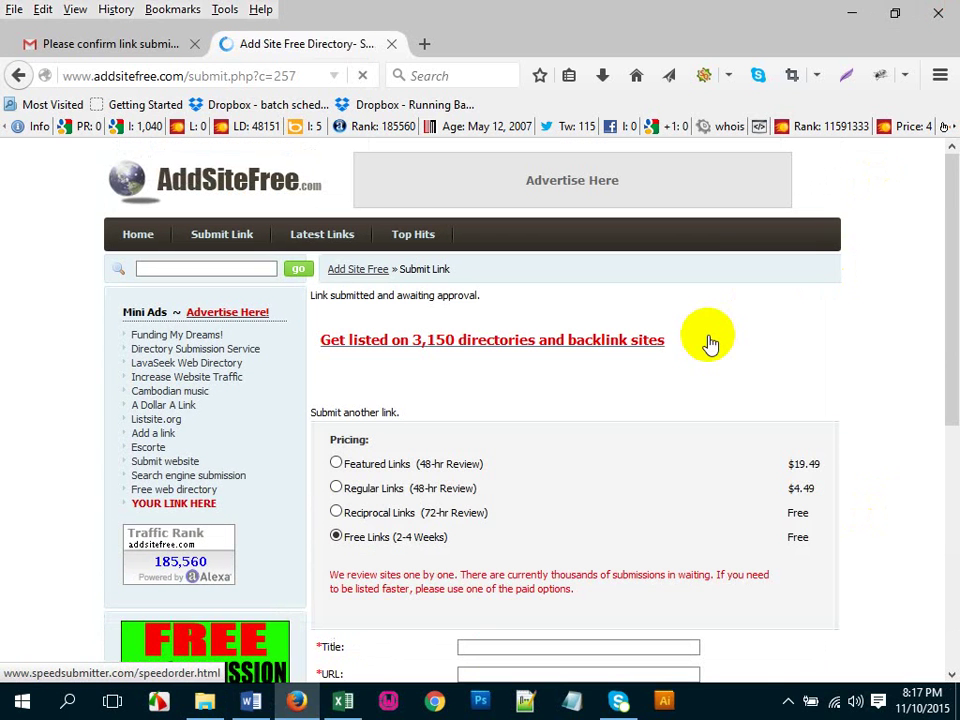
Step: Return from the 3,150-directories ad and strip '/submit.php?c=257' to load the addsitefree.com home page
left_click(456, 343)
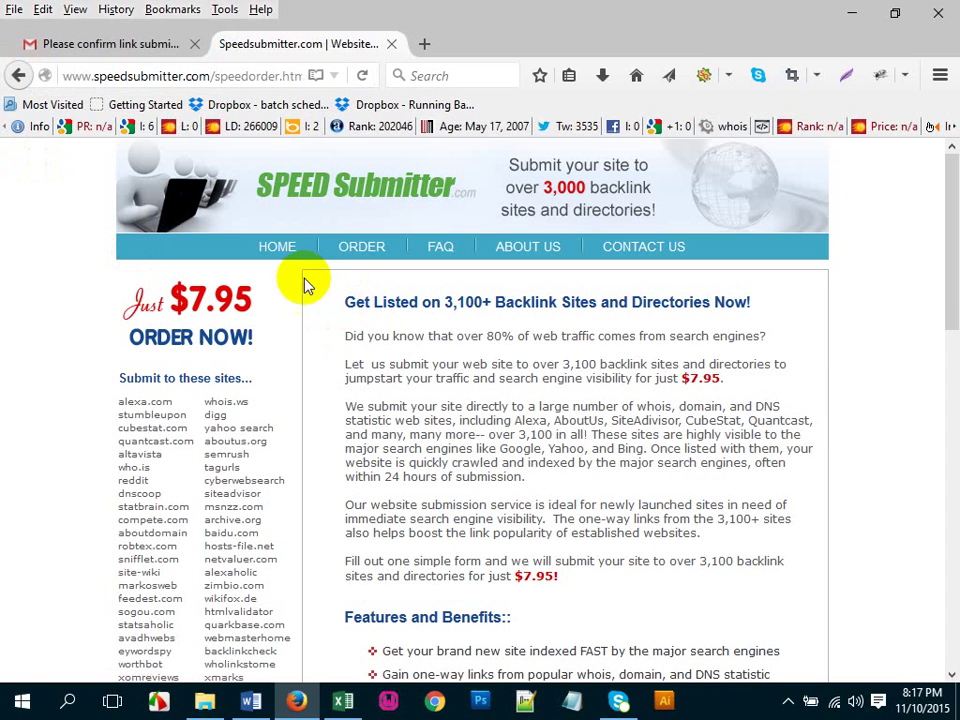
left_click(17, 77)
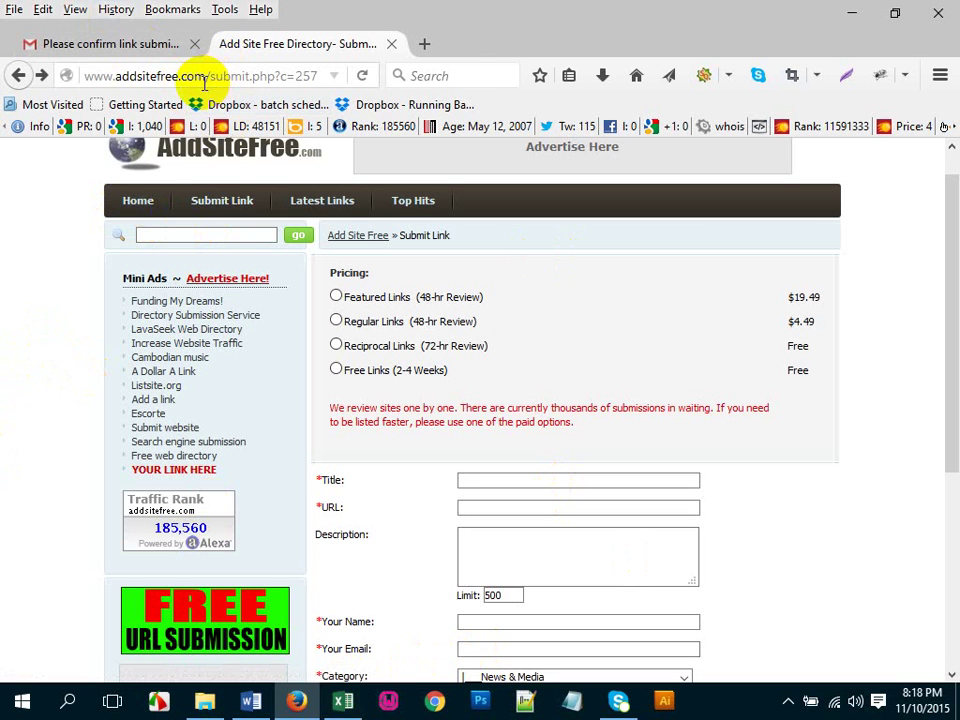
left_click_drag(205, 77, 464, 76)
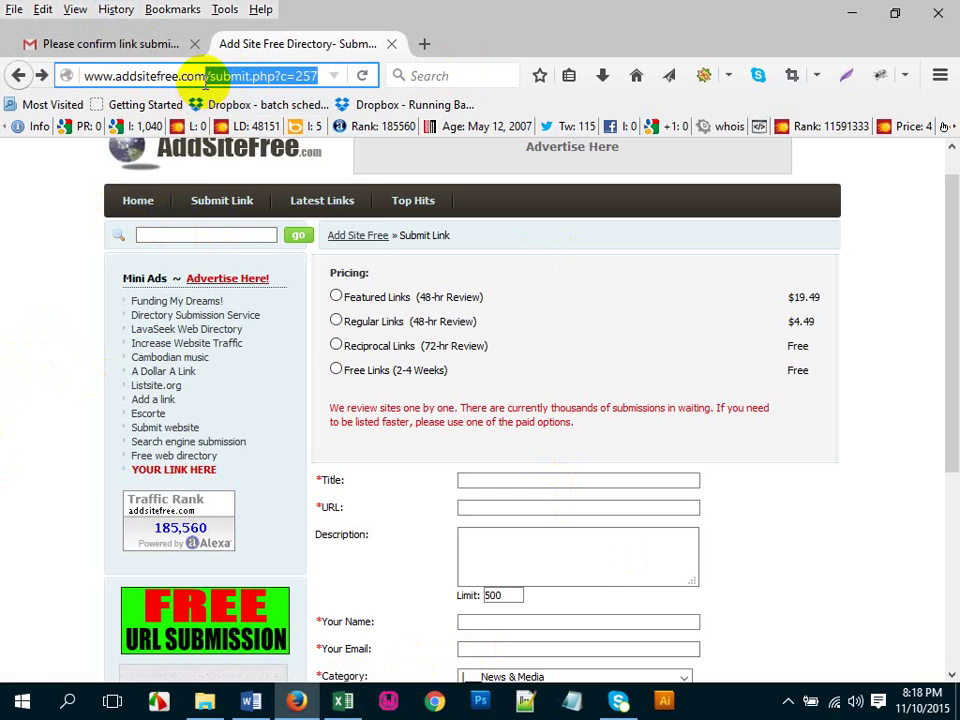
key("BackSpace")
key("Return")
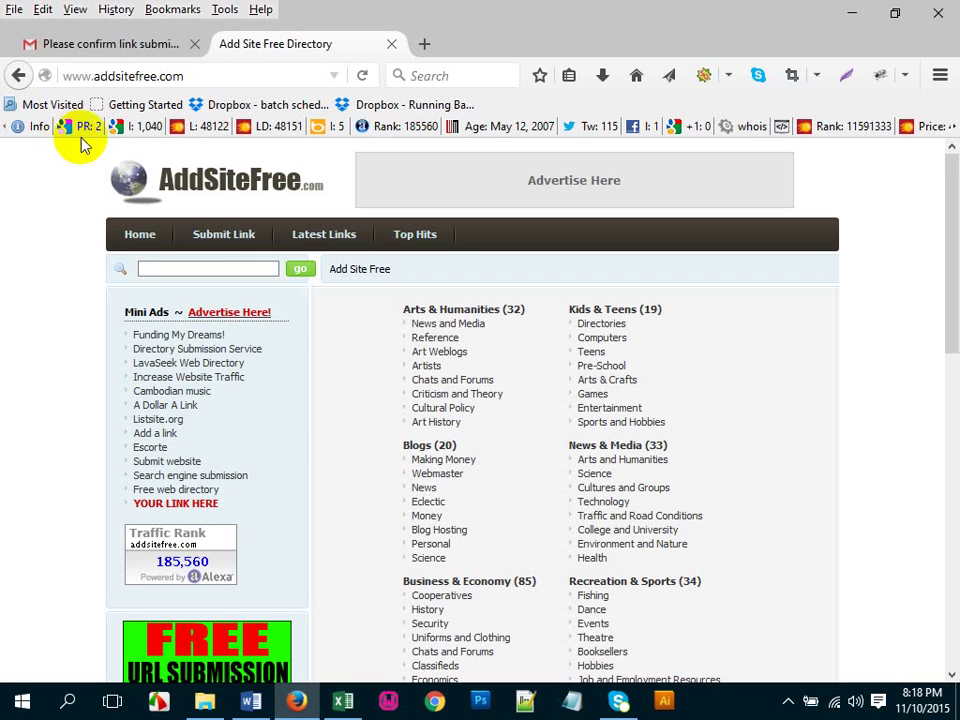
Step: Copy the avivasearch.com details B3:G3 into B5 on the addsitefree.com row and save the workbook
left_click(343, 701)
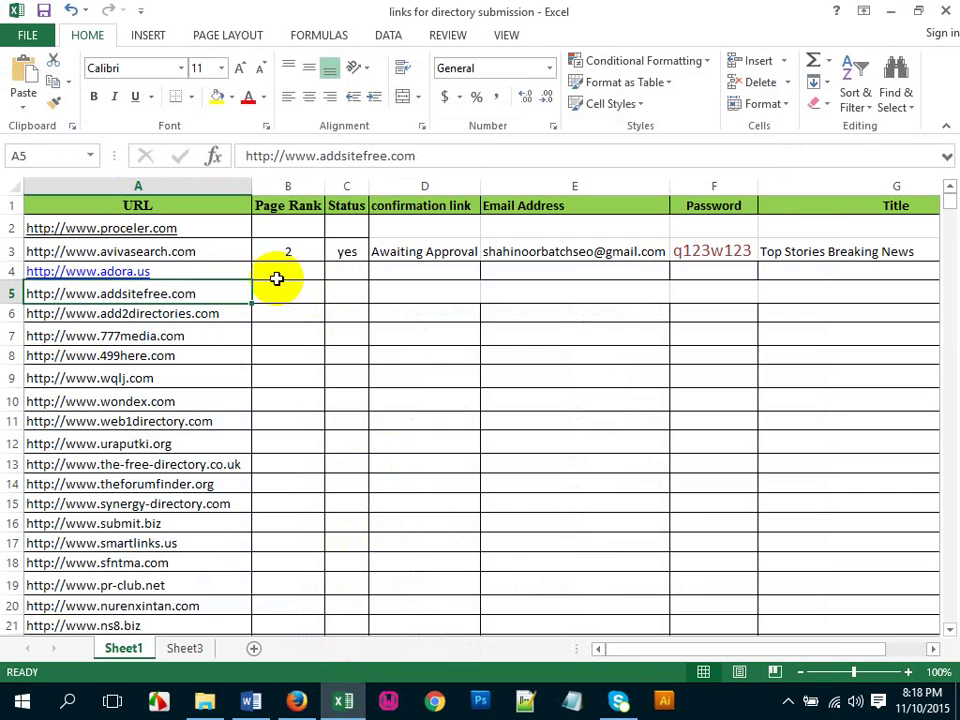
mouse_move(272, 253)
left_mouse_down()
mouse_move(480, 266)
mouse_move(784, 250)
left_mouse_up()
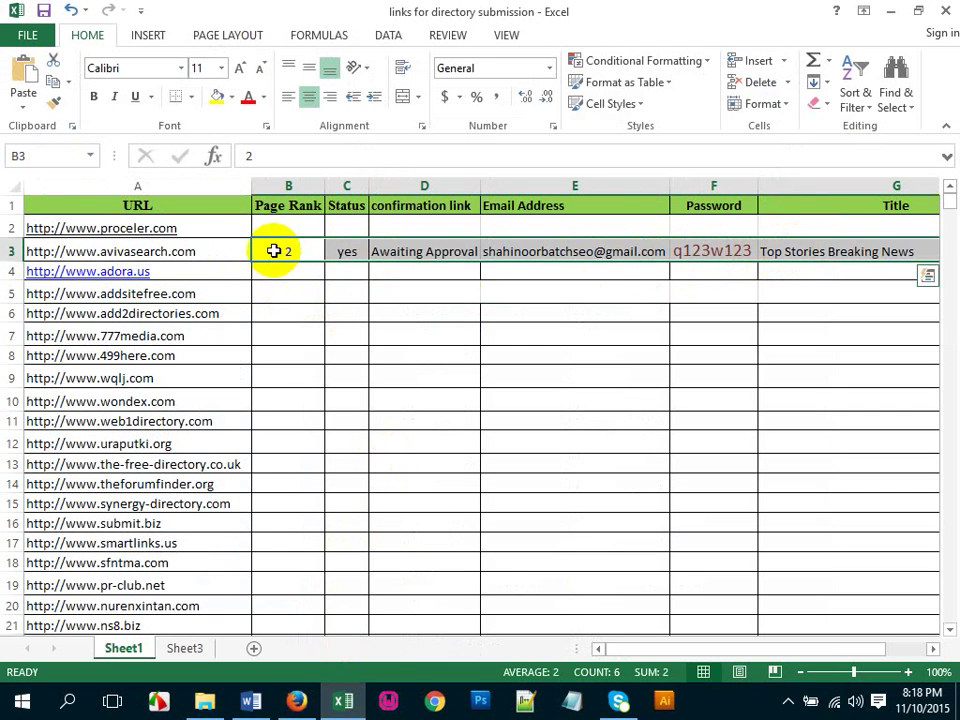
right_click(274, 251)
left_click(298, 283)
left_click(278, 289)
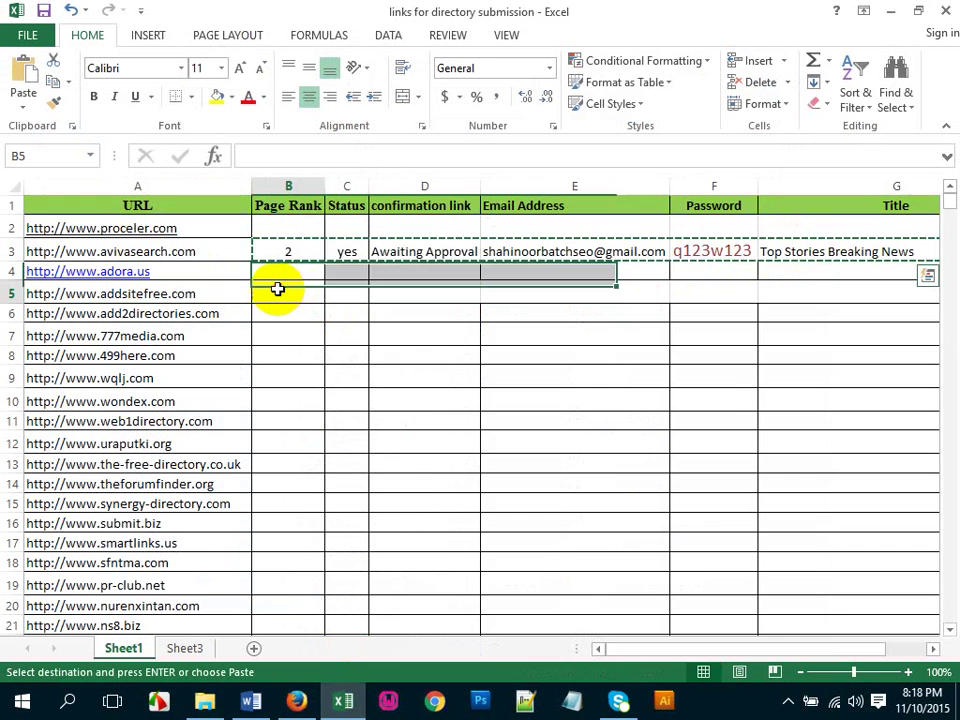
right_click(279, 292)
left_click(316, 372)
left_click(630, 402)
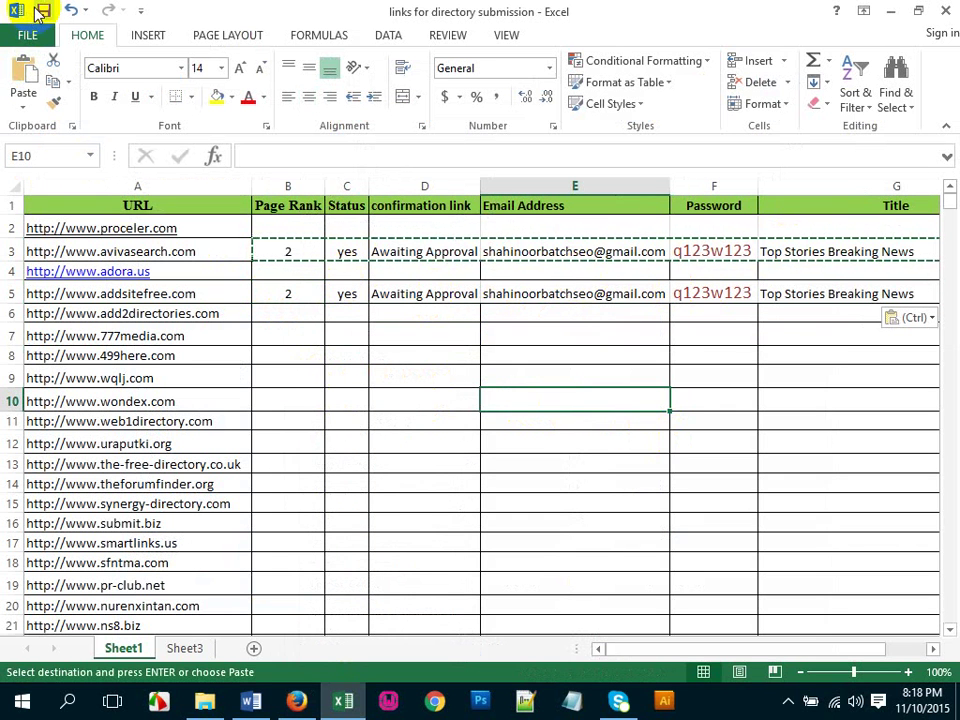
left_click(42, 11)
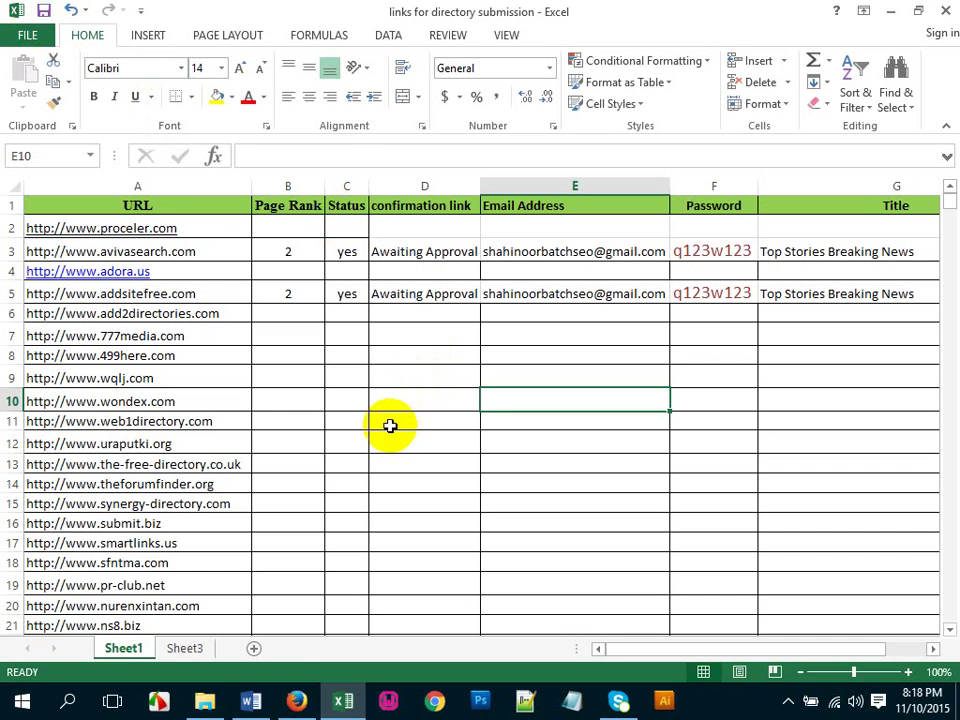
Step: Copy the words 'Directory Submission' from the Word document and return to Firefox
left_click(297, 700)
left_click(297, 702)
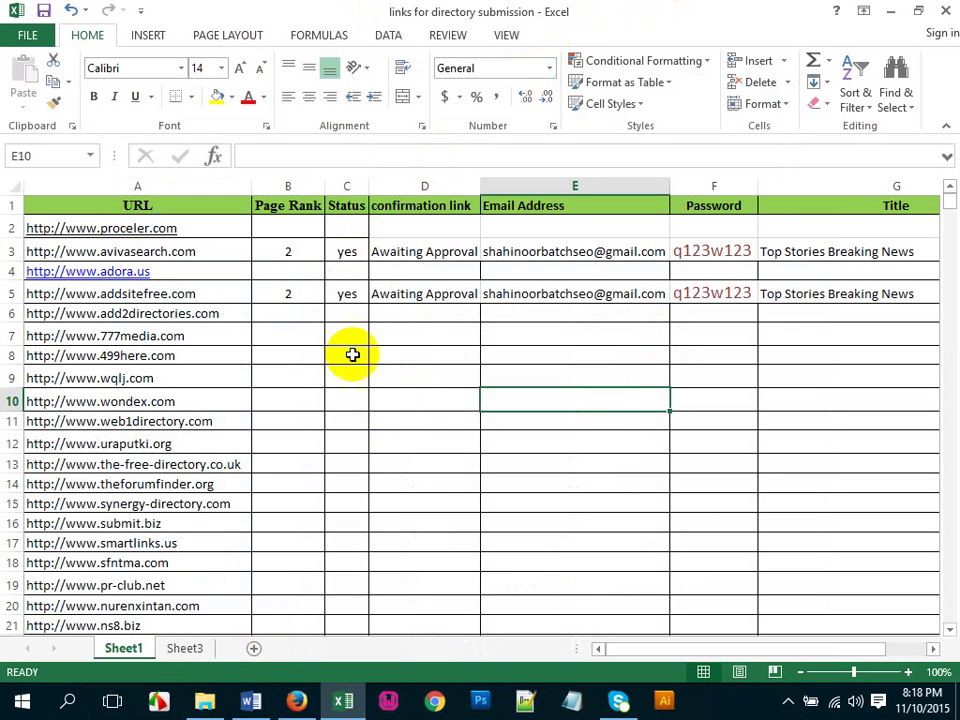
left_click(251, 700)
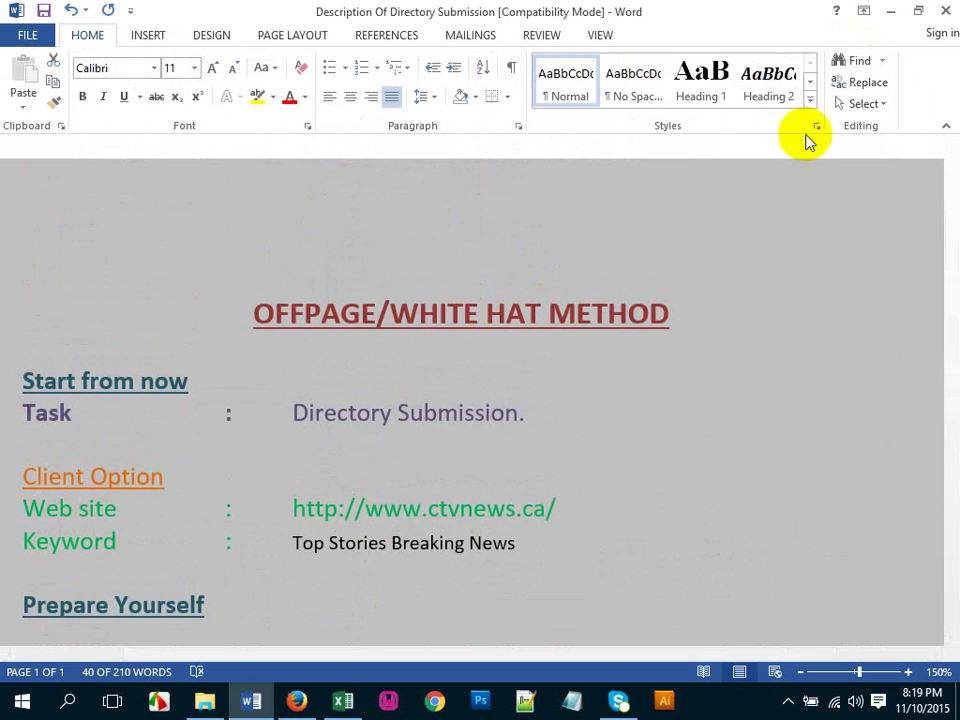
scroll(681, 258, "down", 2)
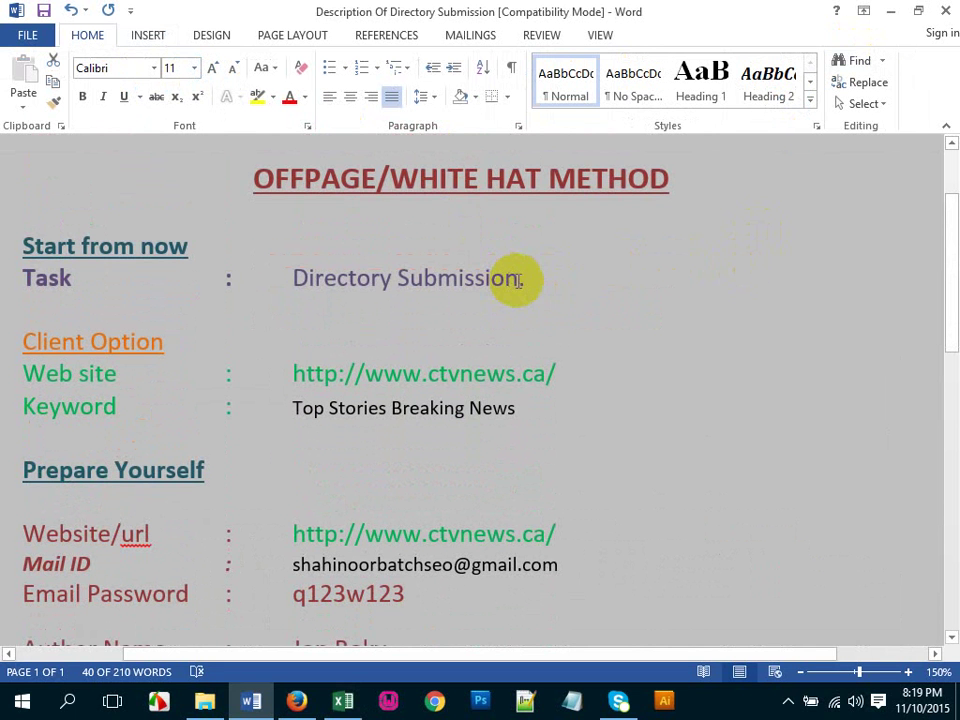
left_click_drag(518, 280, 306, 288)
right_click(323, 290)
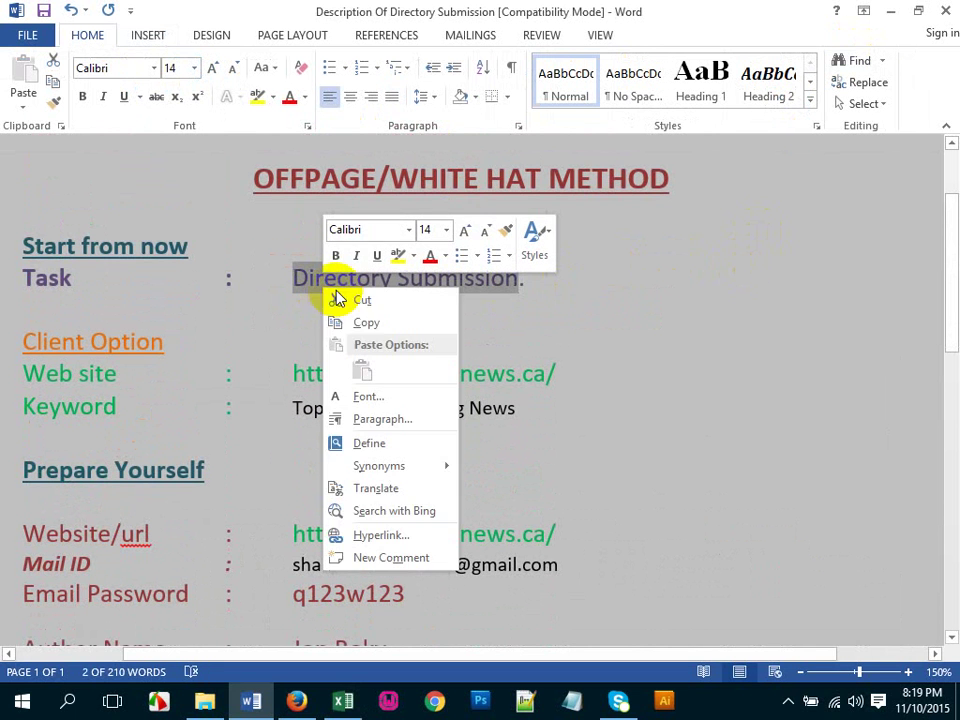
left_click(359, 318)
left_click(298, 699)
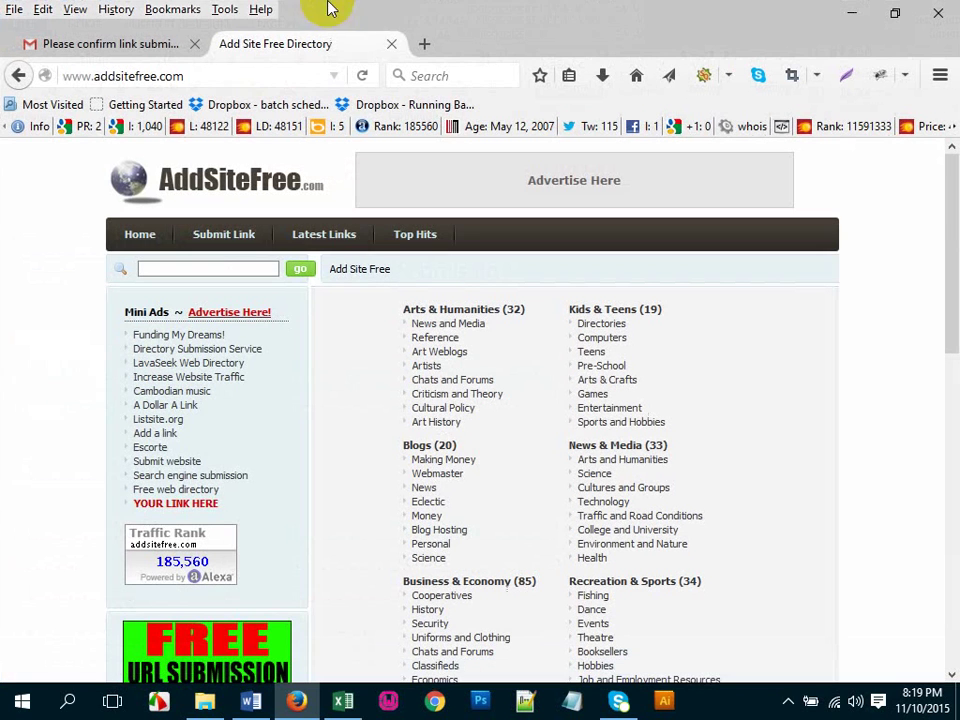
Step: Search Google for 'free Directory Submission links 2015' from the address bar
left_click(156, 70)
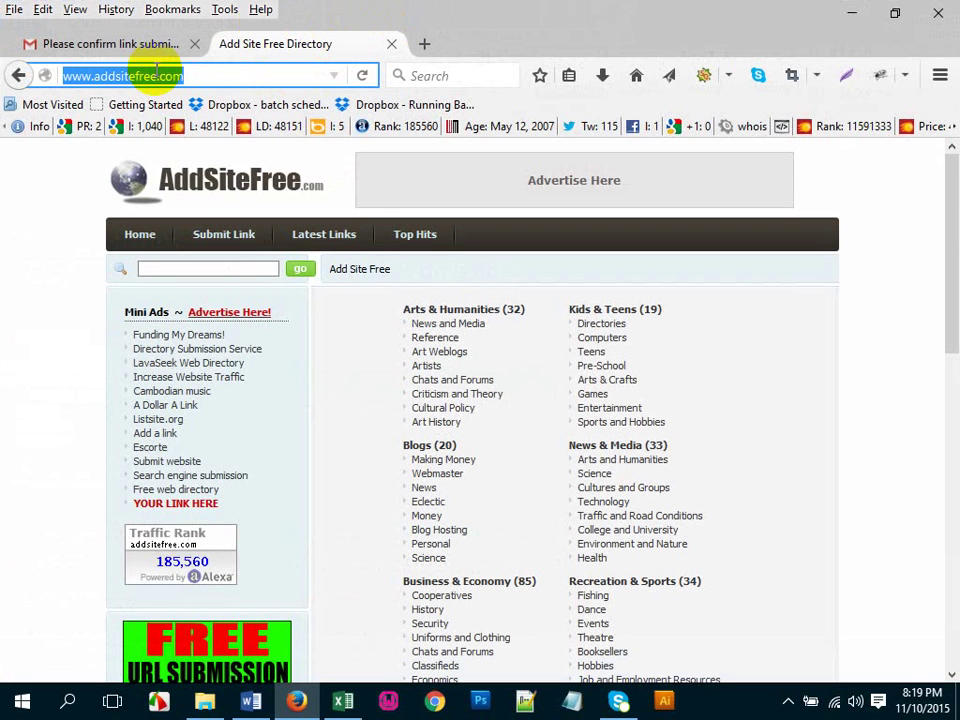
type("free")
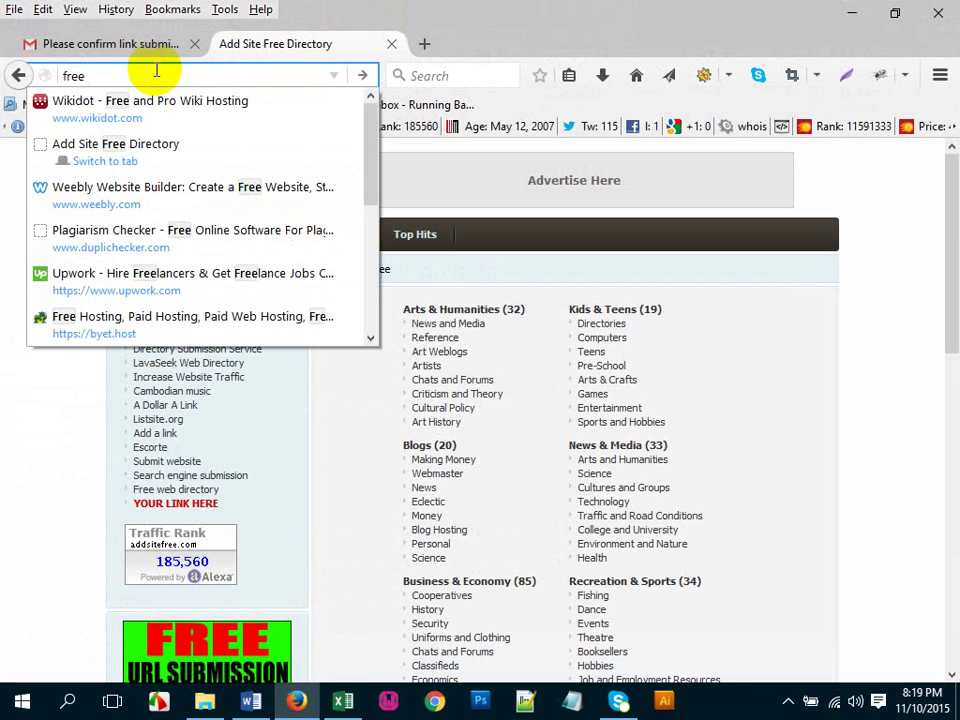
key("ctrl+n")
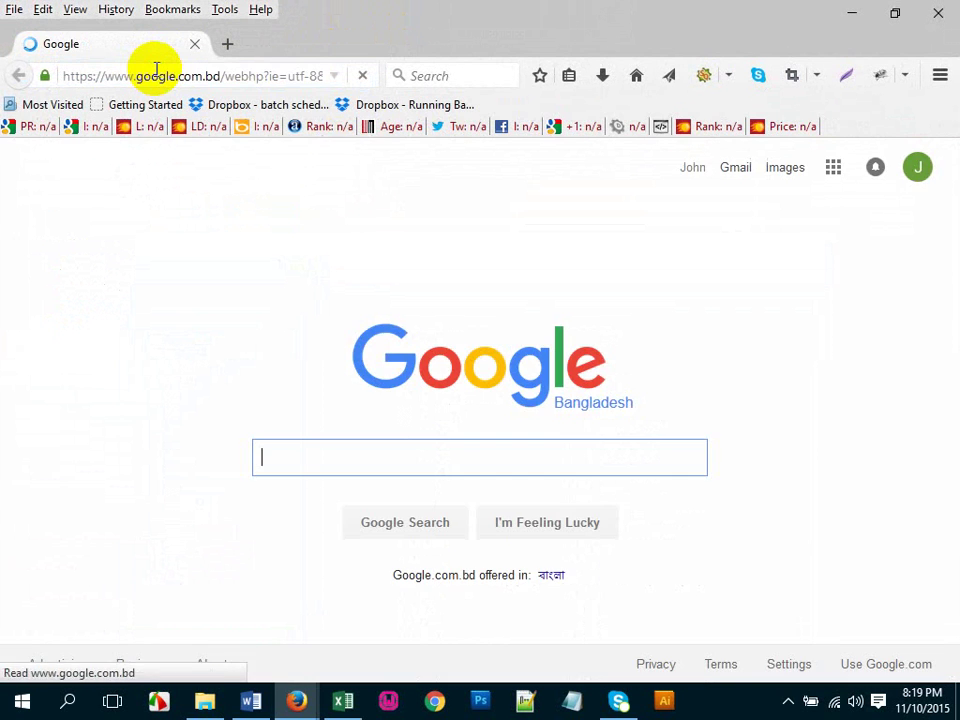
key("ctrl+w")
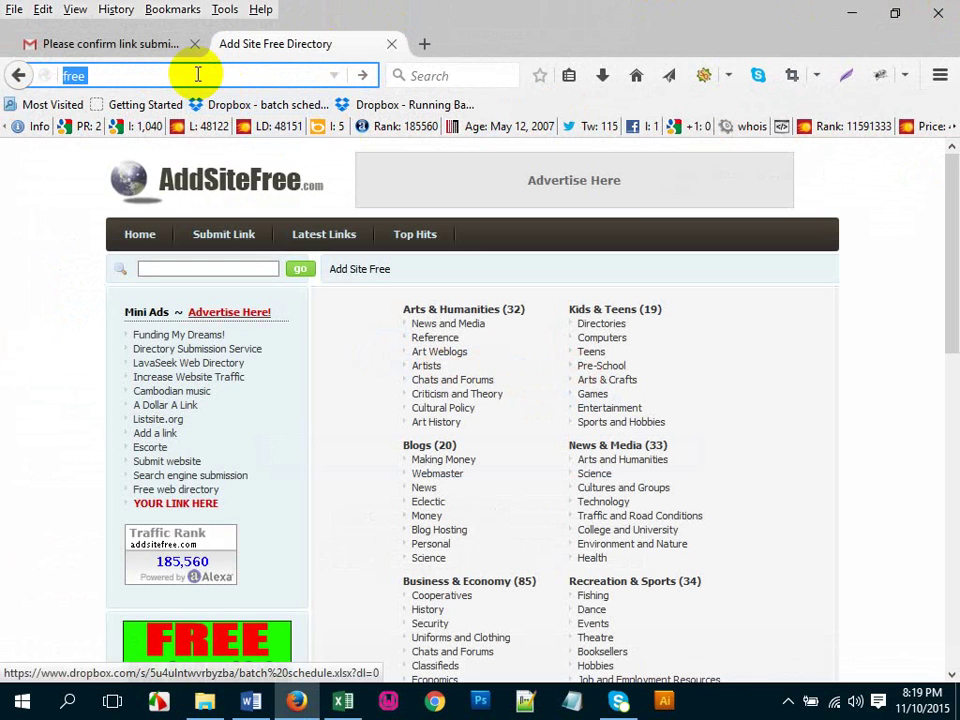
left_click(198, 75)
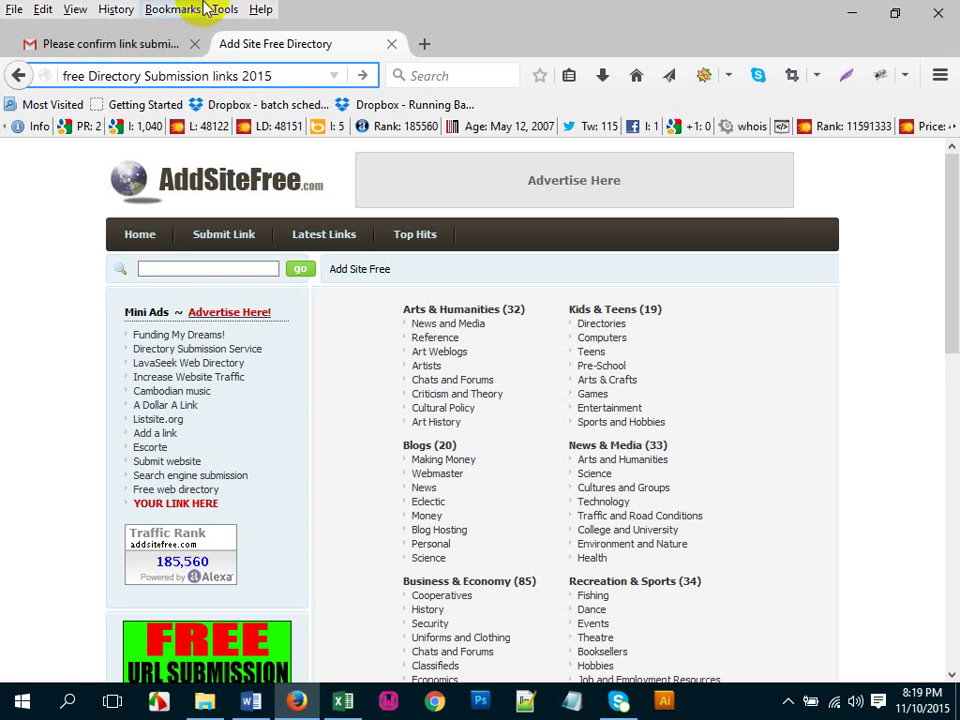
key("Return")
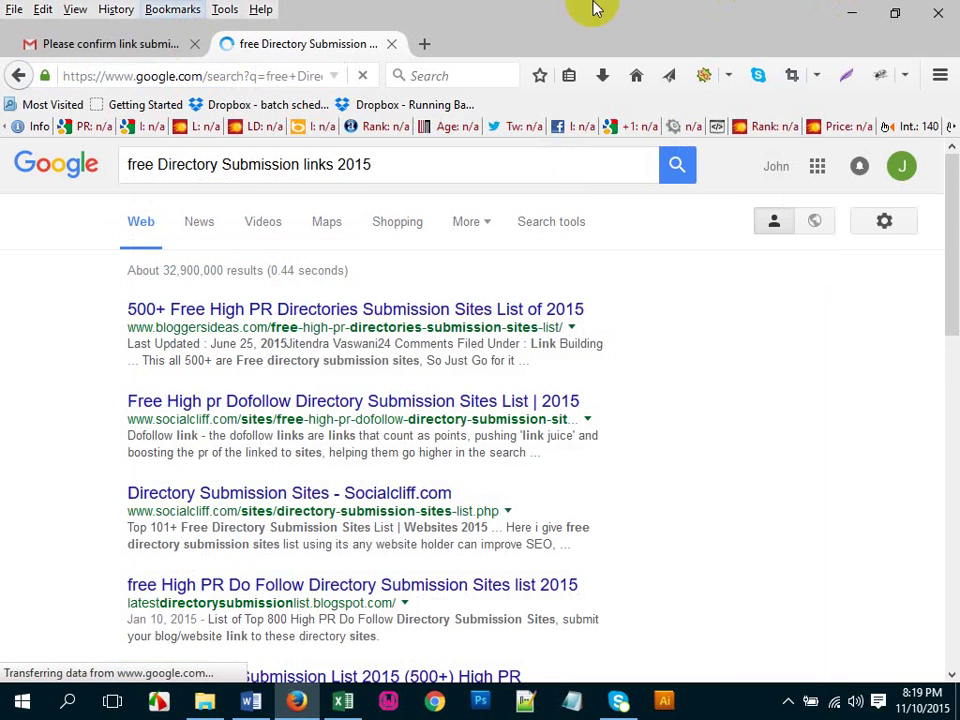
Step: Open the top four search results in new tabs and view the 500+ Free High PR directories list
scroll(8, 317, "down", 3)
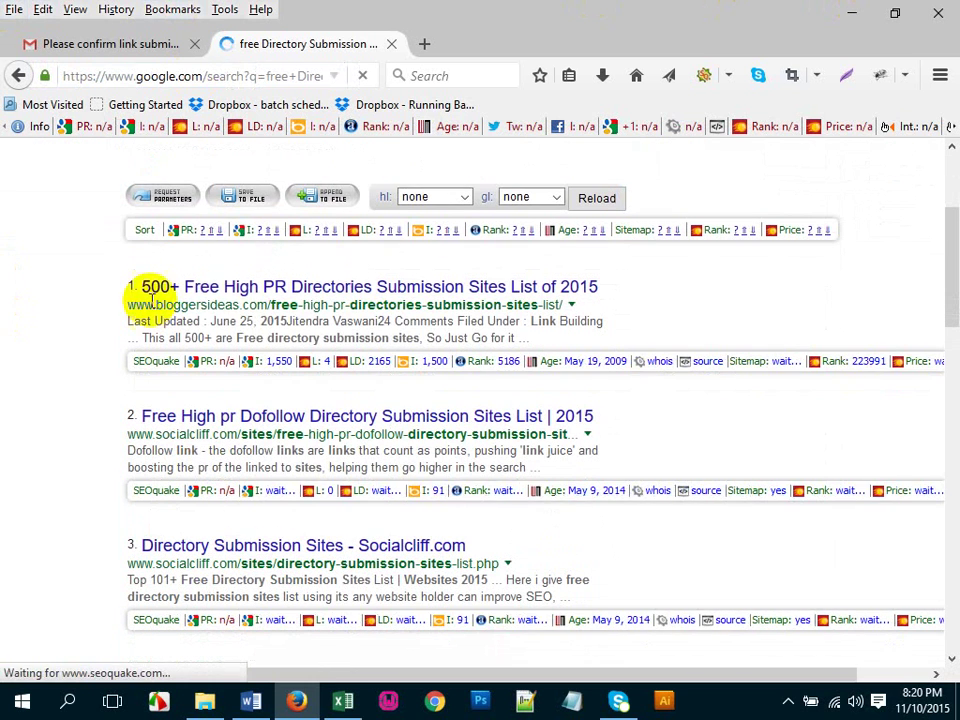
right_click(265, 290)
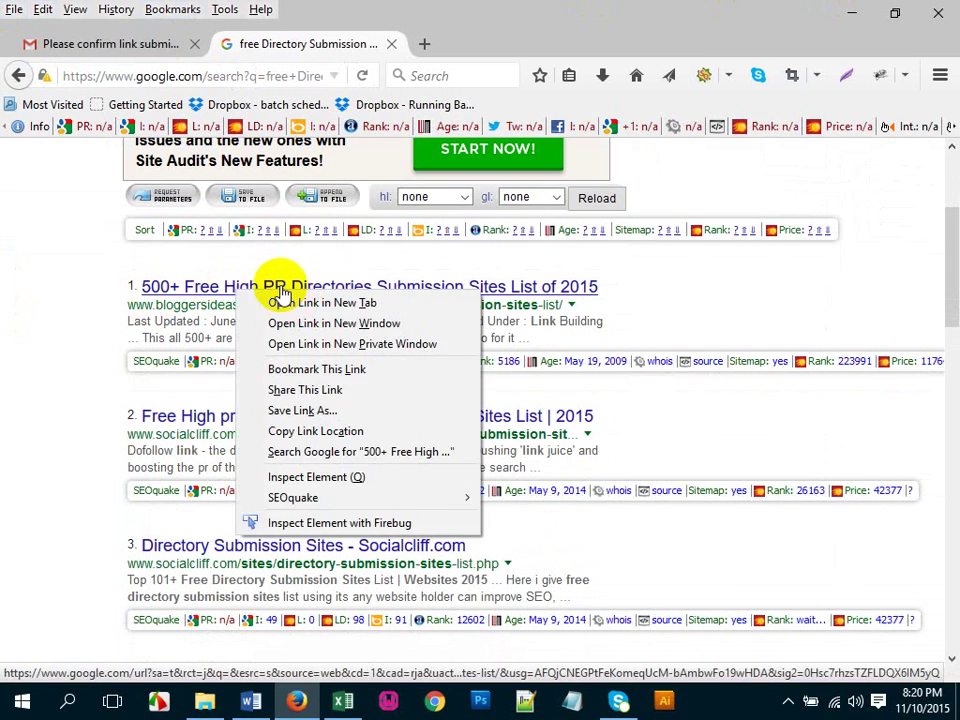
left_click(293, 310)
right_click(278, 420)
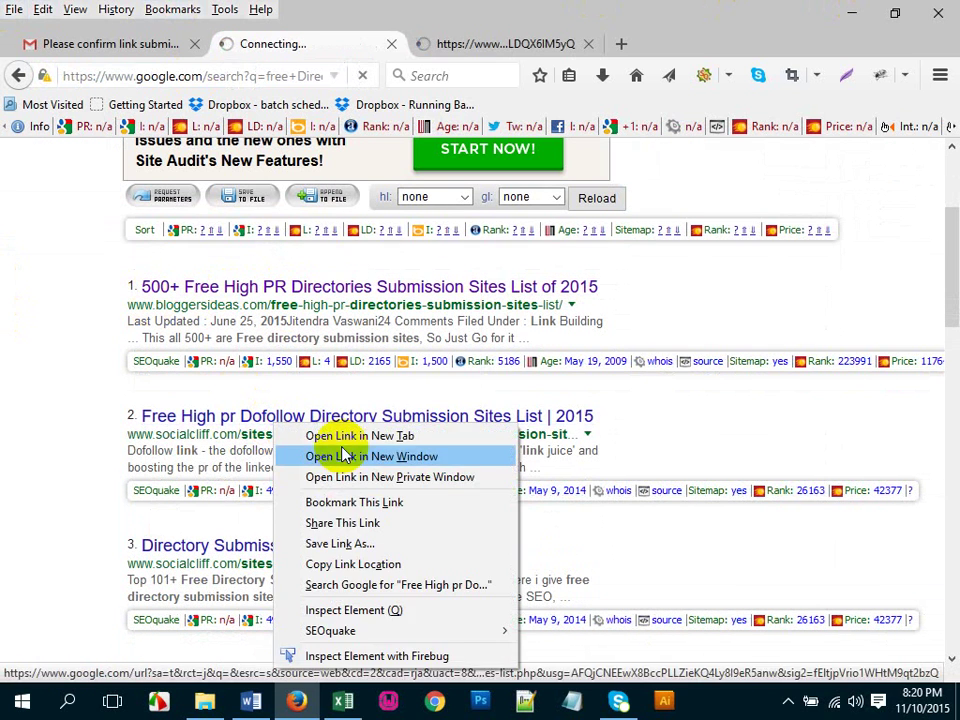
left_click(347, 437)
scroll(188, 469, "down", 2)
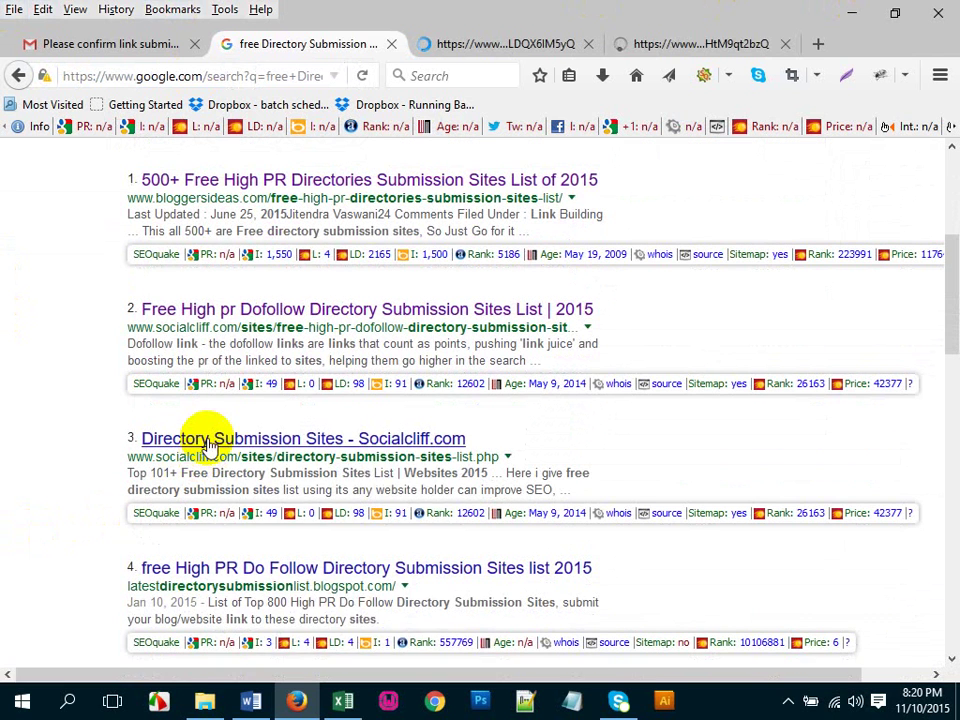
right_click(224, 447)
left_click(253, 452)
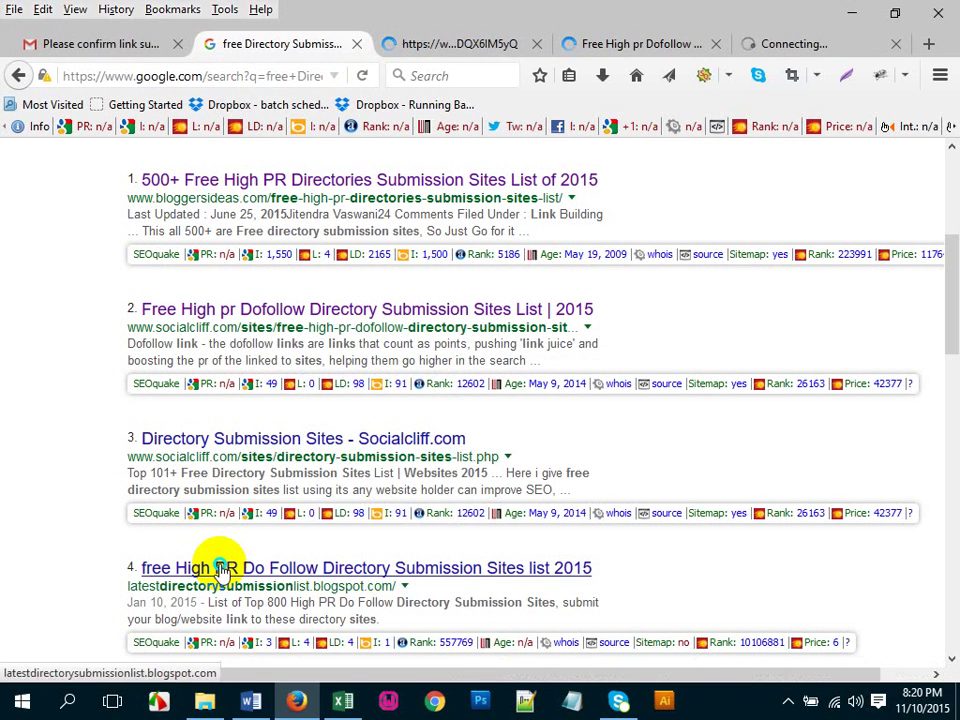
right_click(229, 568)
left_click(290, 329)
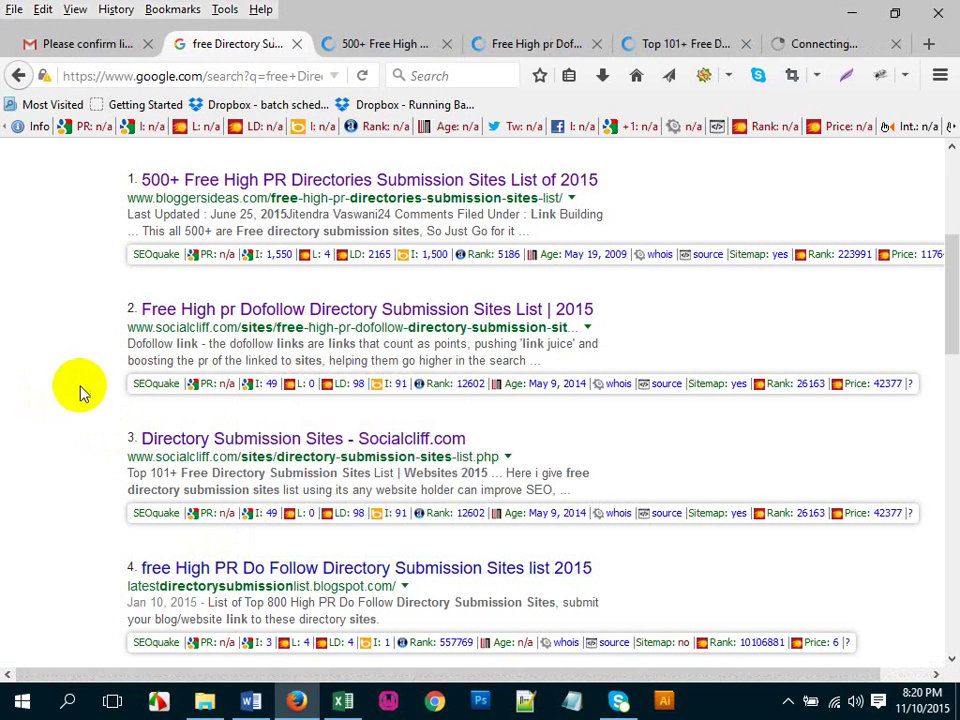
left_click(352, 43)
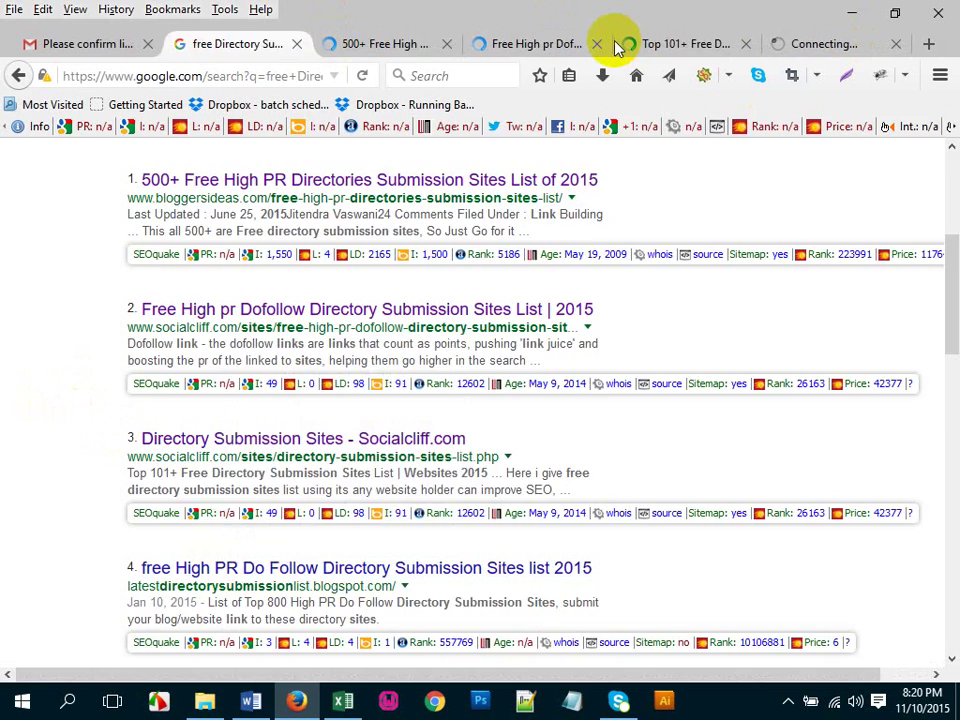
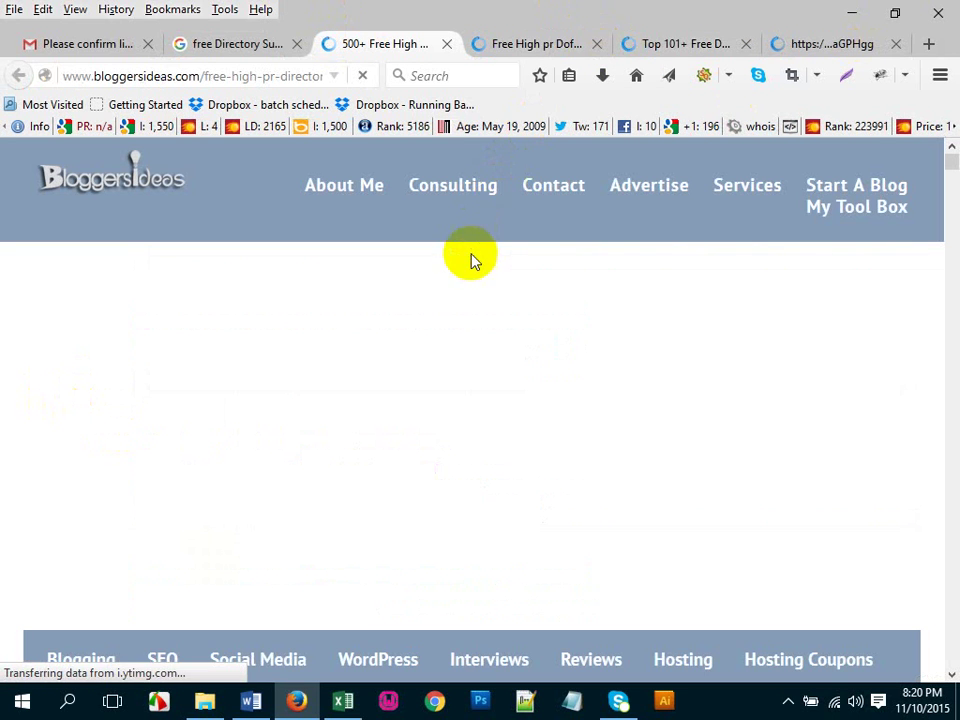
Step: Select and copy the directory table's URLs and page ranks, usalistingdirectory through redozone.addr.com
scroll(437, 325, "down", 1)
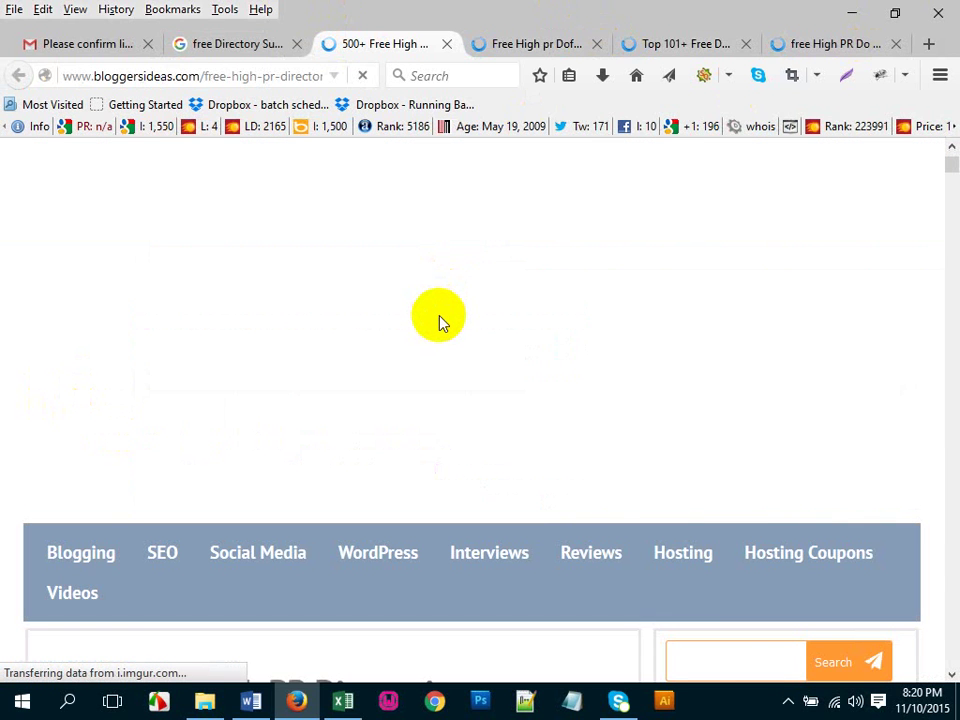
scroll(443, 316, "down", 4)
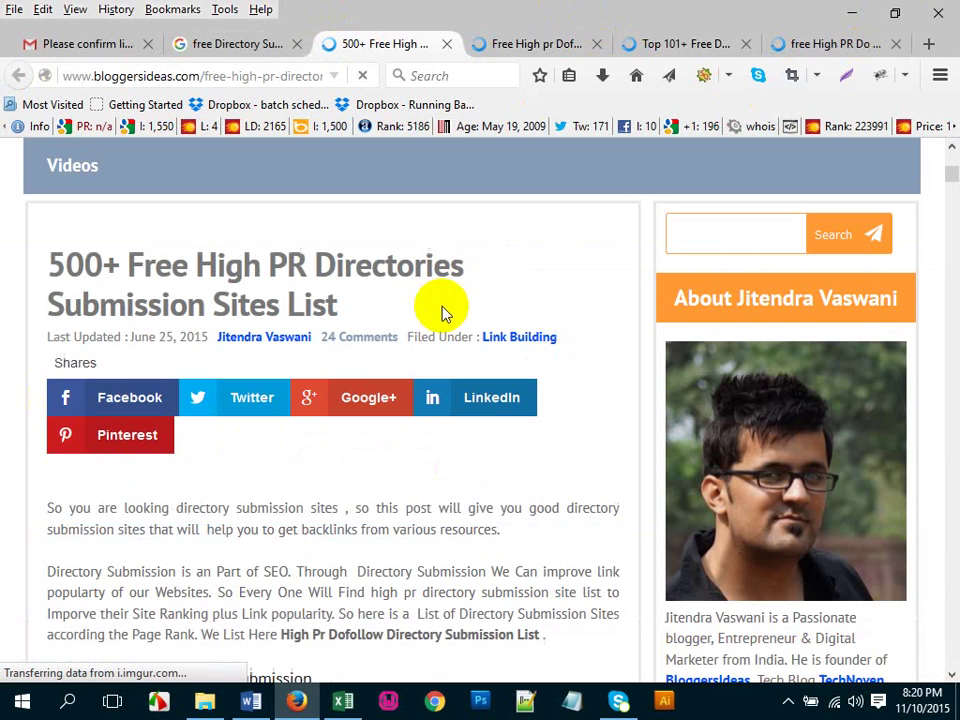
scroll(443, 312, "down", 3)
scroll(443, 312, "down", 10)
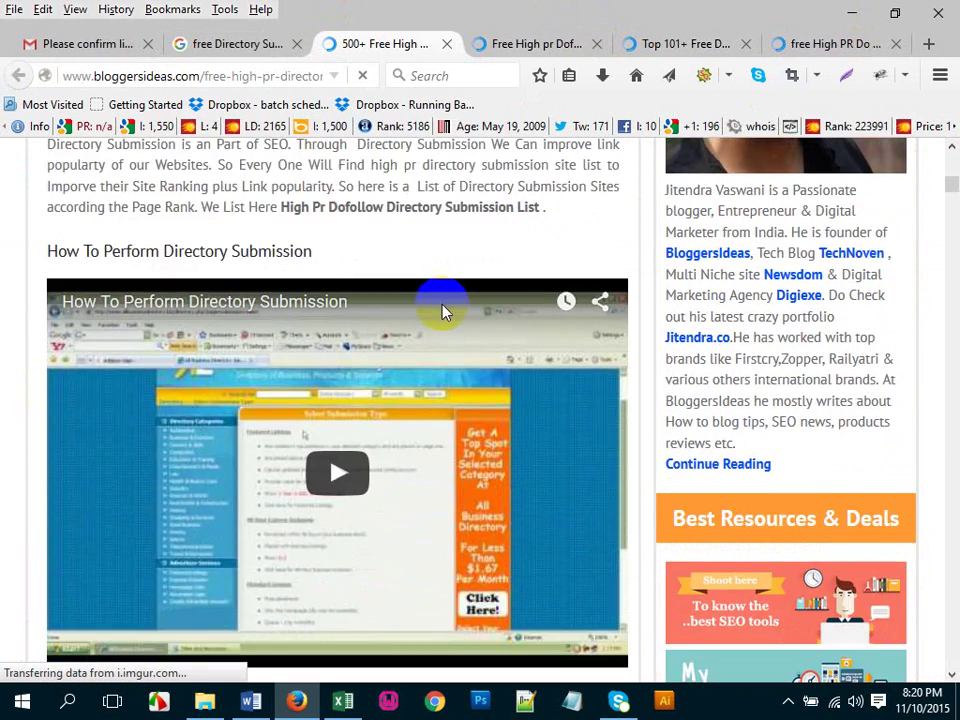
scroll(443, 312, "down", 10)
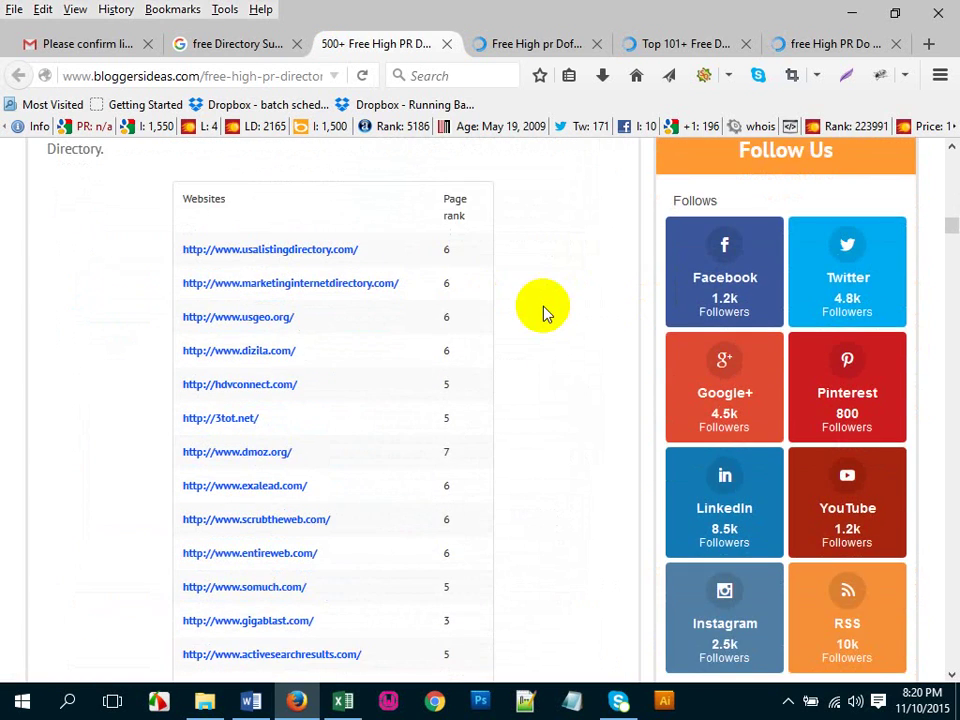
scroll(481, 368, "down", 5)
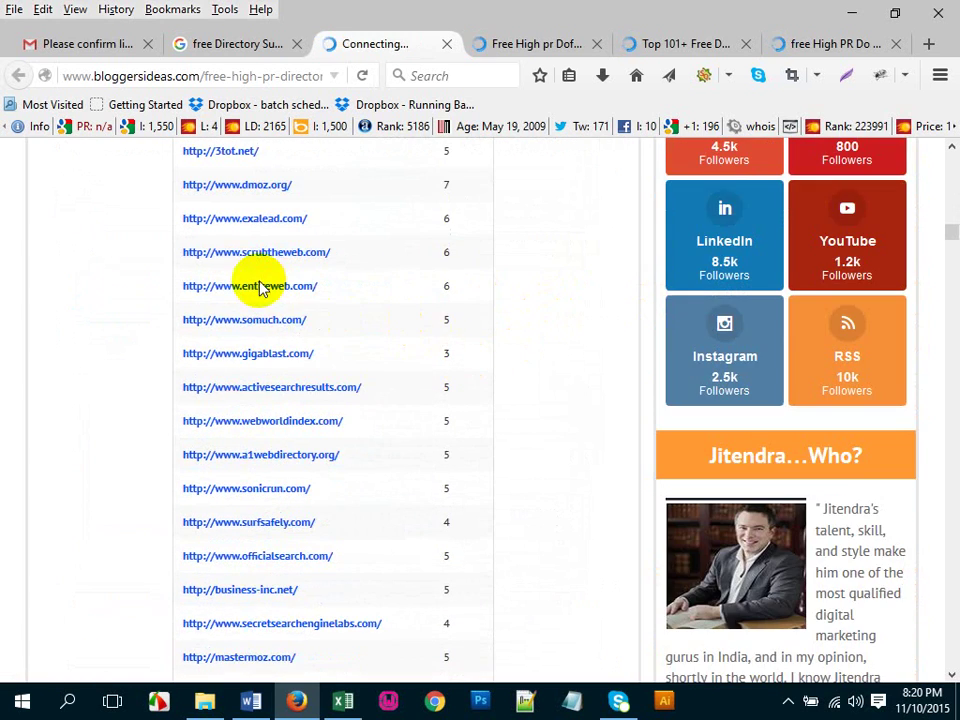
scroll(257, 285, "up", 2)
scroll(229, 216, "up", 4)
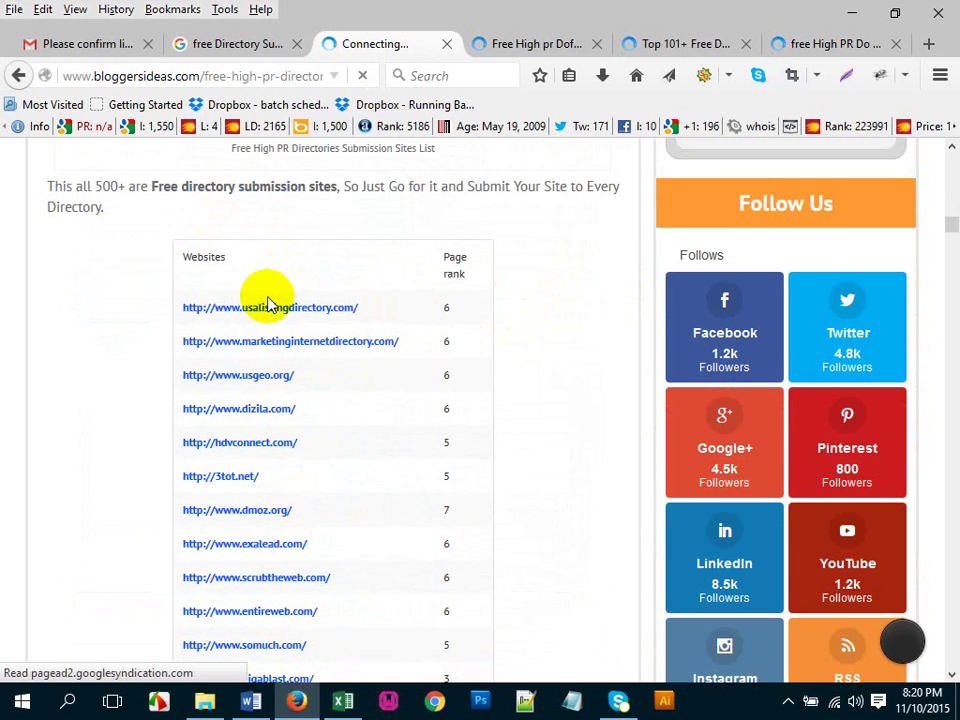
scroll(200, 305, "down", 2)
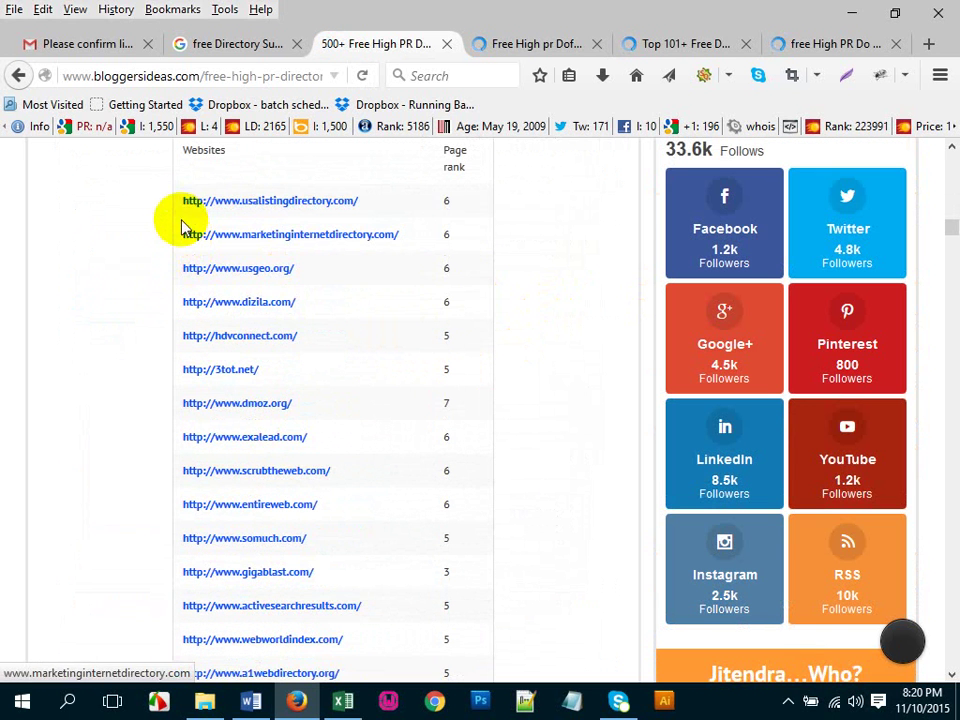
left_click_drag(180, 197, 349, 537)
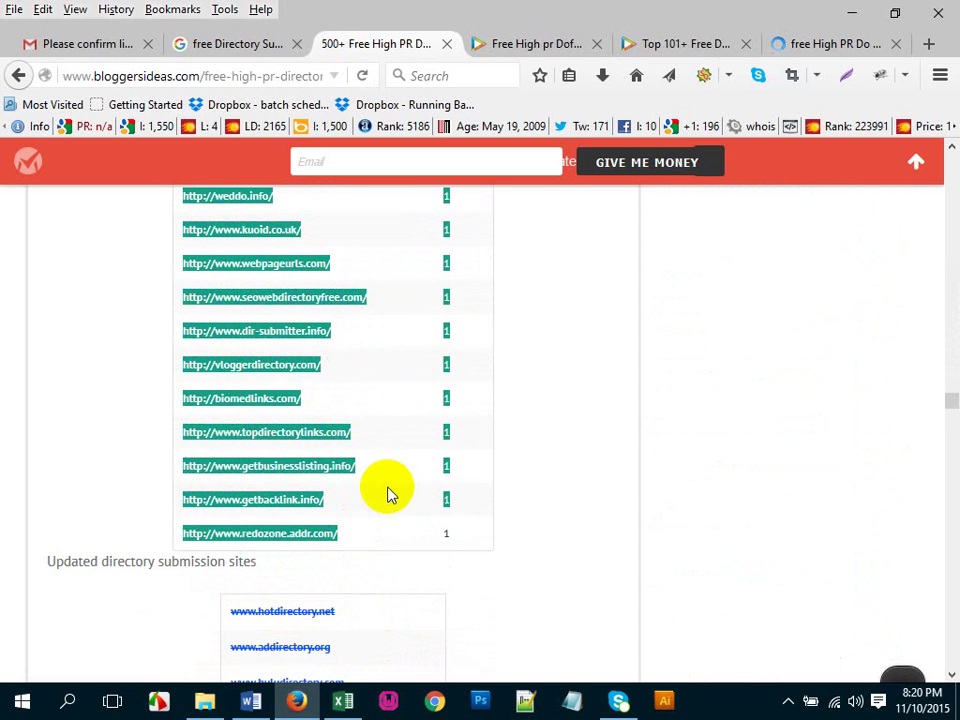
right_click(267, 303)
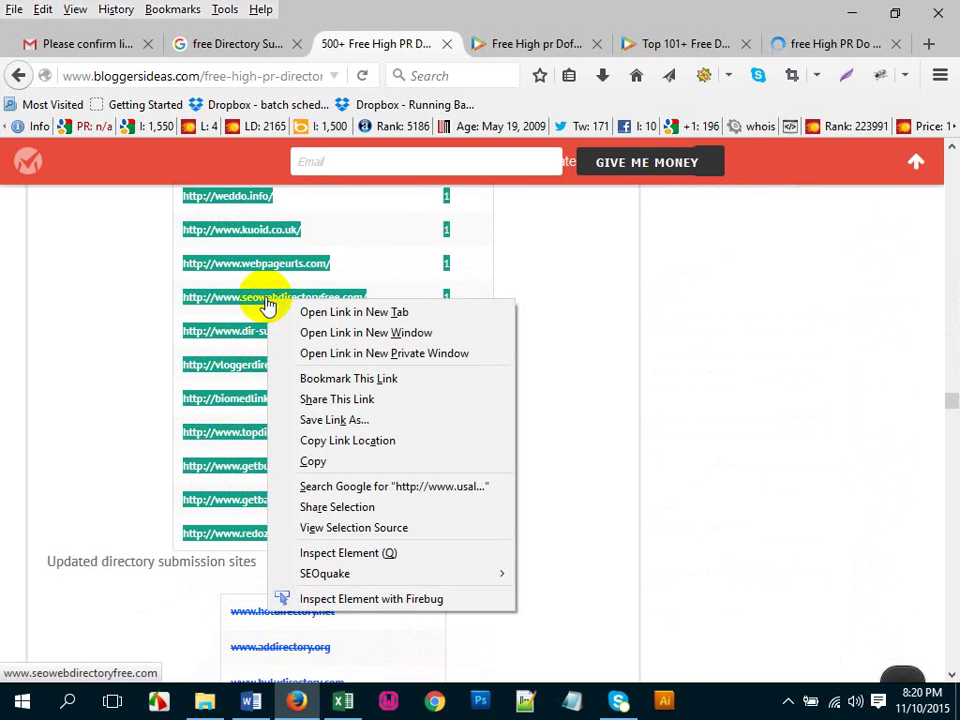
left_click(321, 460)
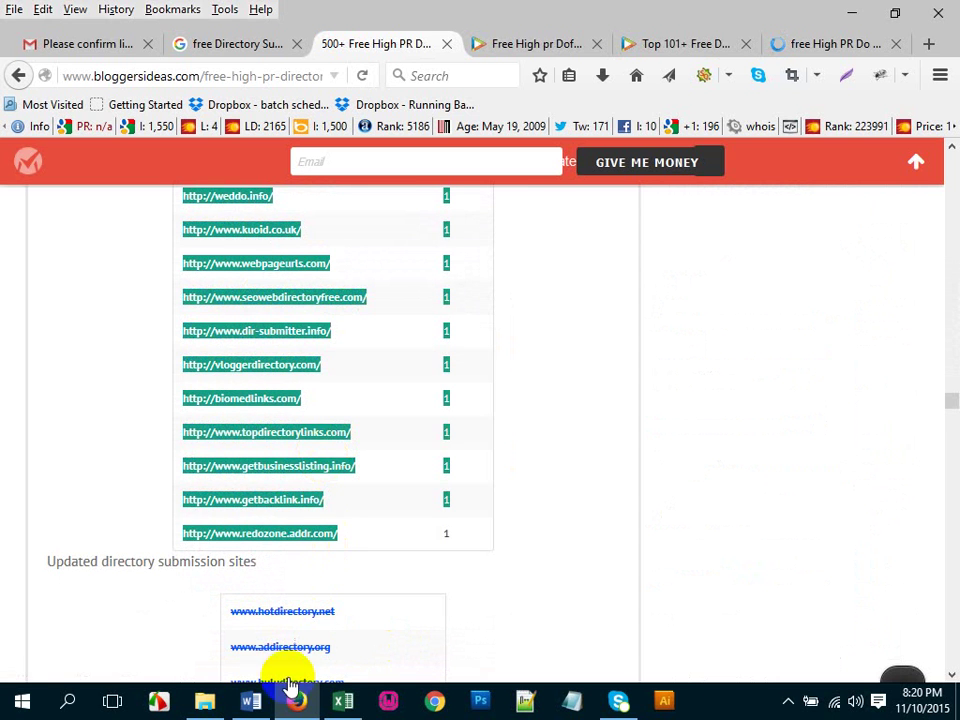
Step: Create a new blank workbook and paste the copied URLs into cell A1
left_click(340, 701)
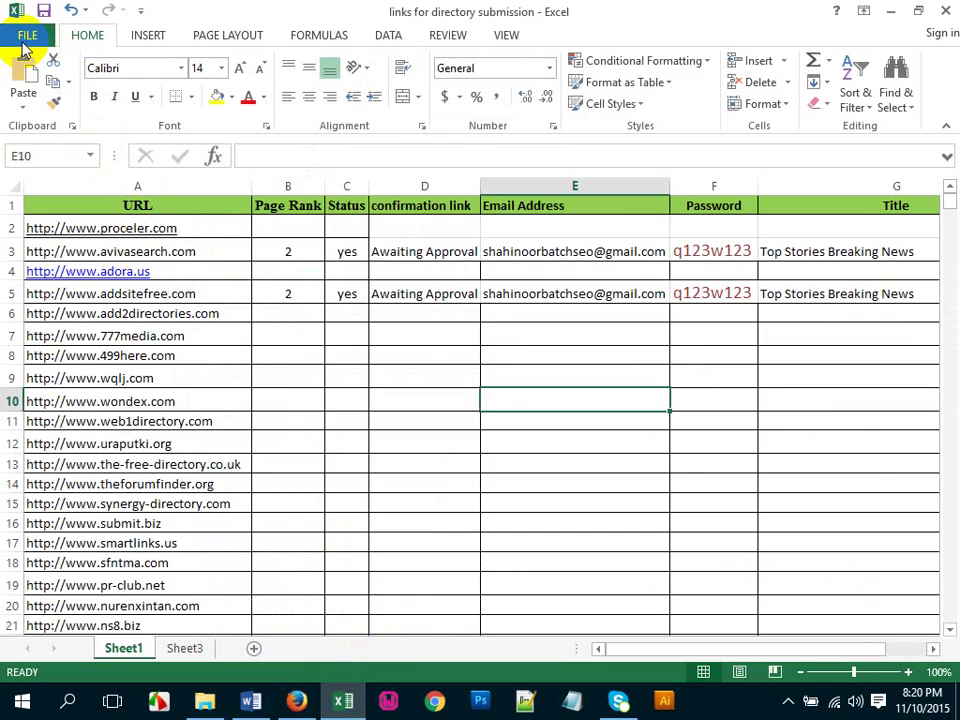
left_click(27, 37)
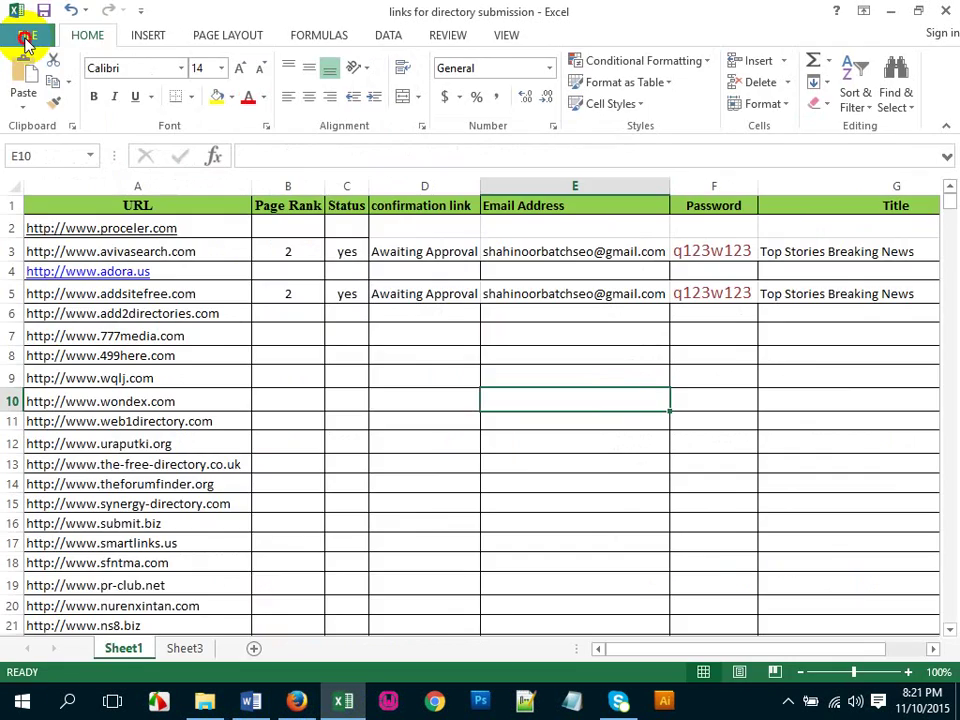
left_click(35, 117)
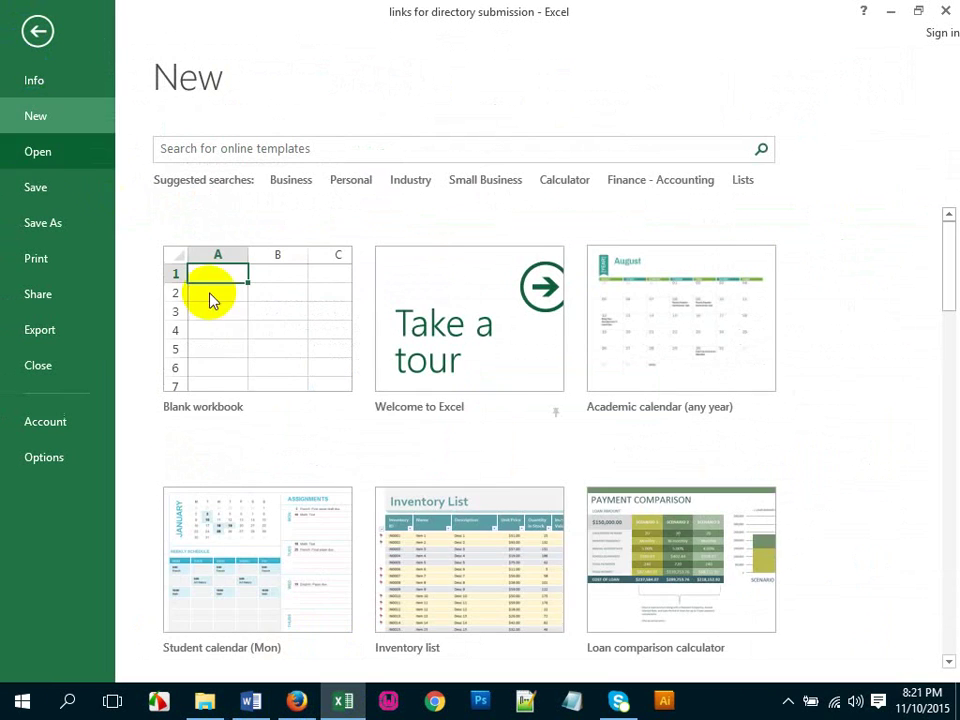
left_click(253, 321)
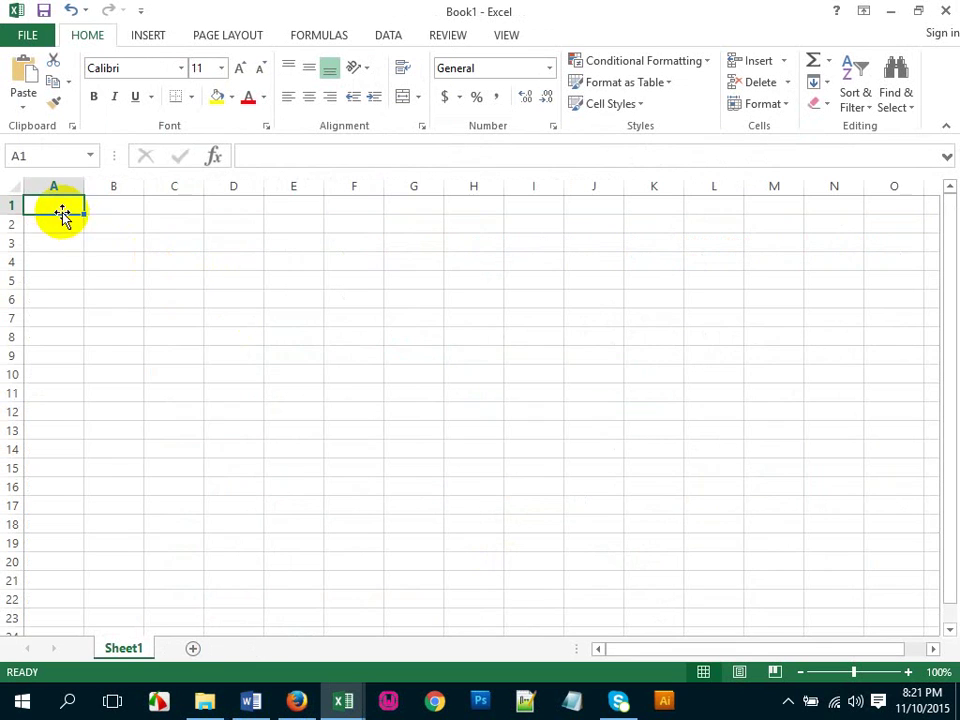
right_click(58, 205)
left_click(98, 285)
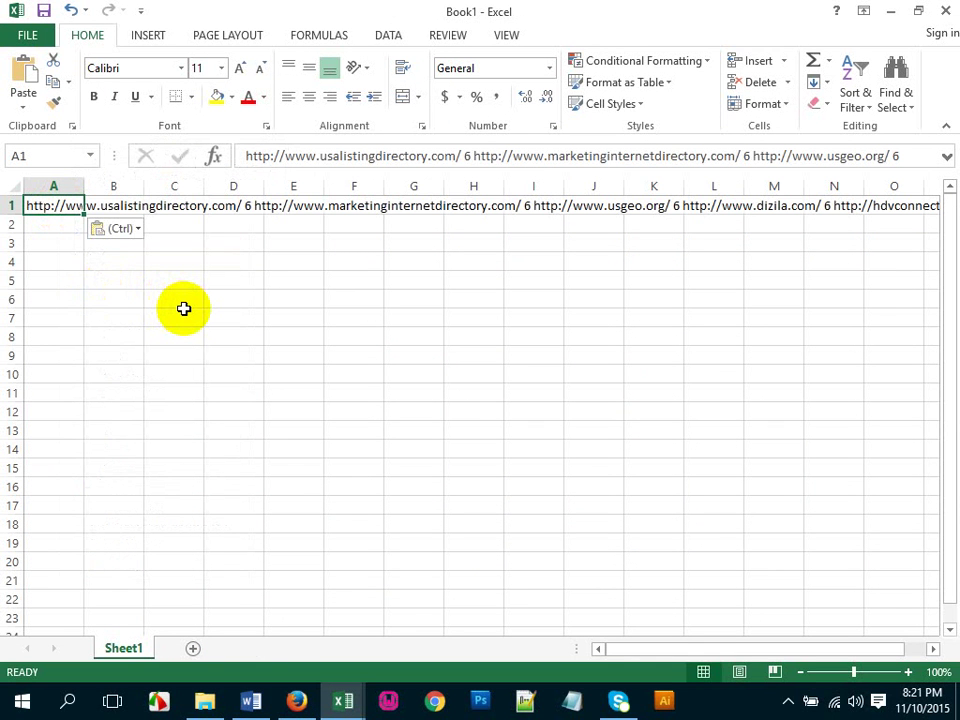
Step: Undo the row paste and paste the URLs into column A instead, accepting the size mismatch
left_click(70, 264)
left_click(48, 183)
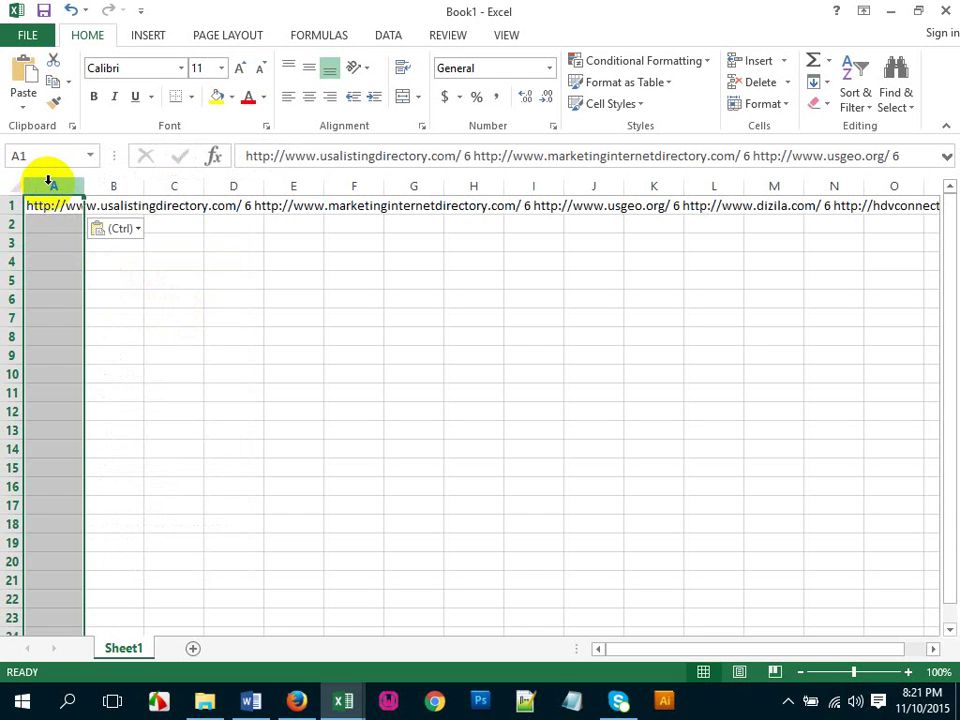
left_click(394, 351)
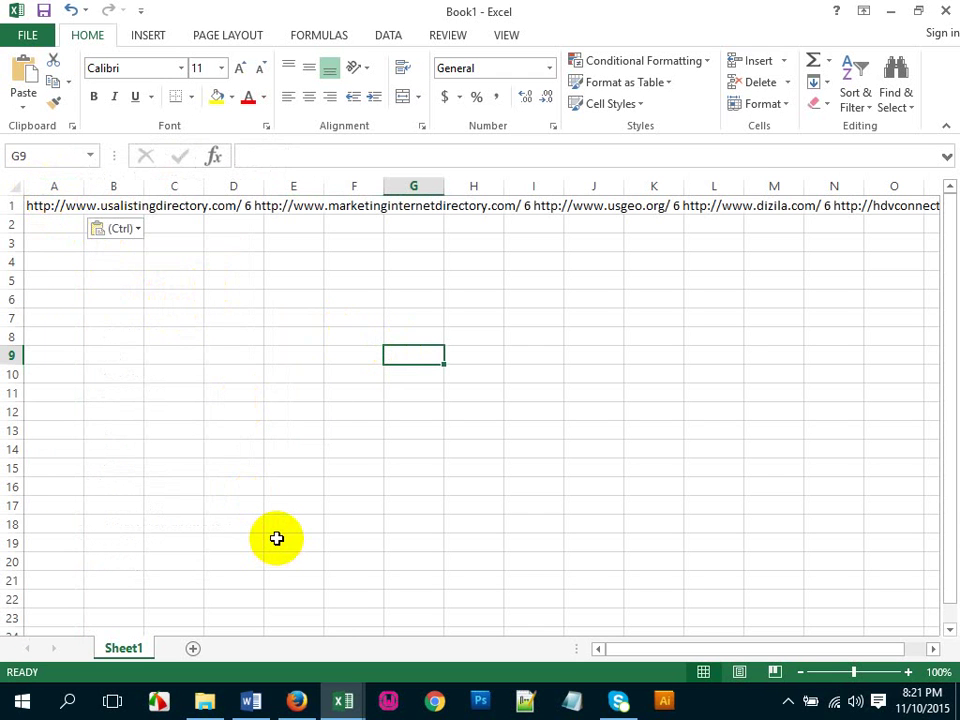
key("ctrl+z")
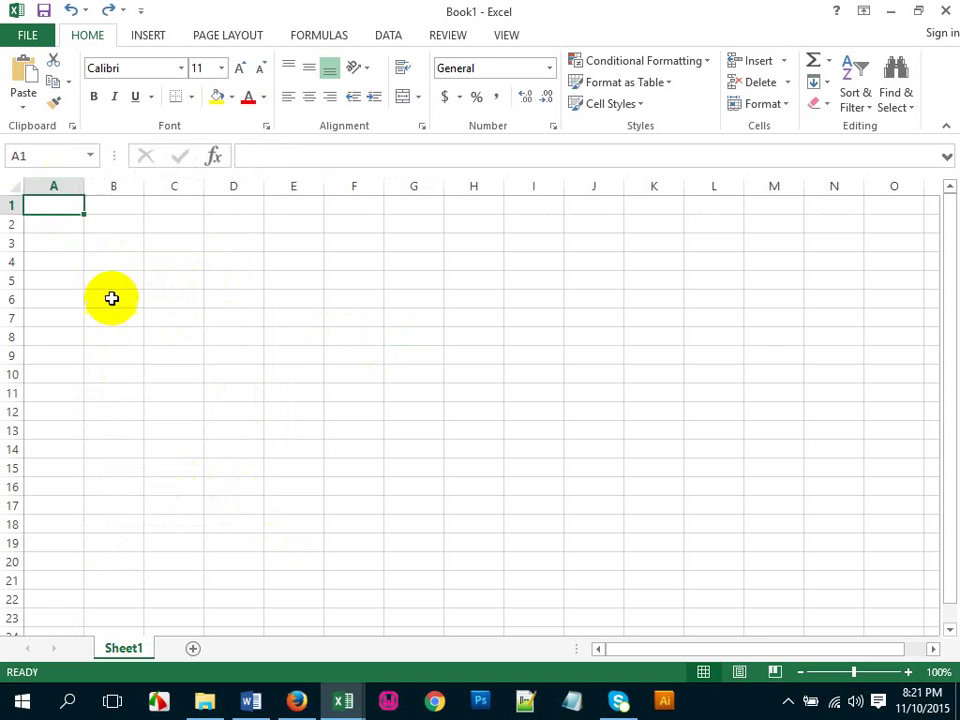
left_click(111, 300)
left_click(68, 180)
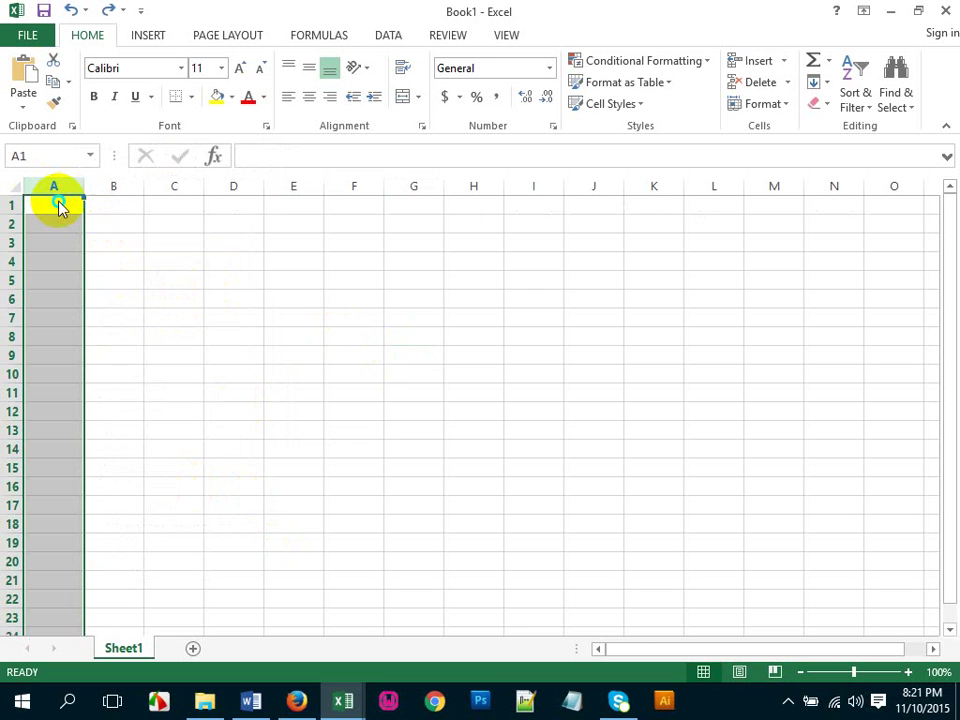
right_click(62, 203)
left_click(97, 283)
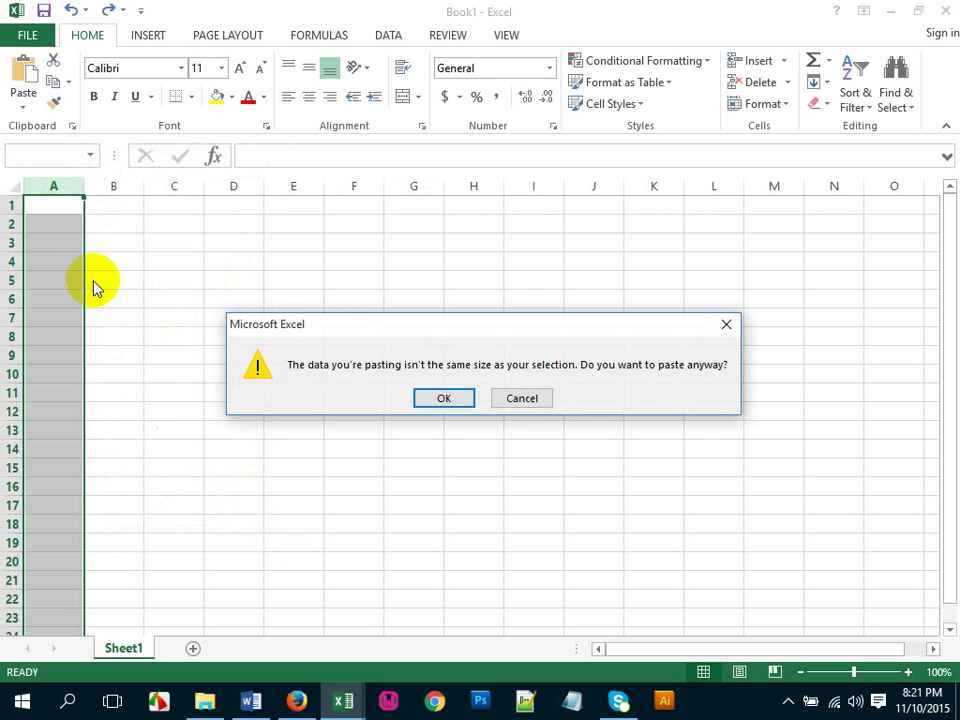
left_click(443, 392)
Step: Inspect the single pasted line in A1, then close the test workbook without saving
left_click(443, 390)
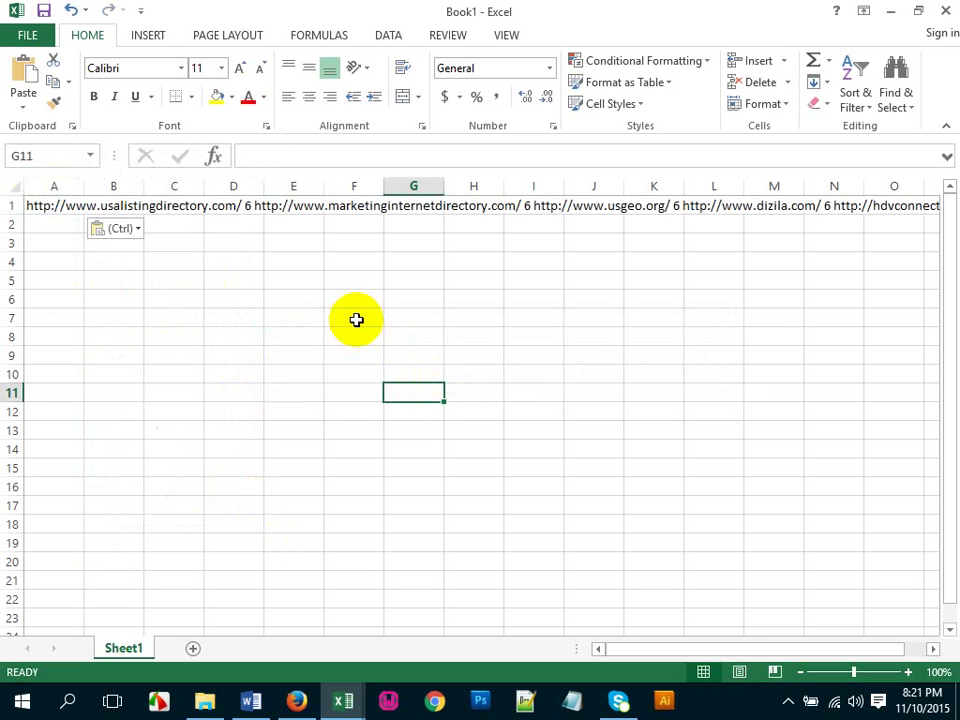
left_click(174, 206)
left_click(58, 207)
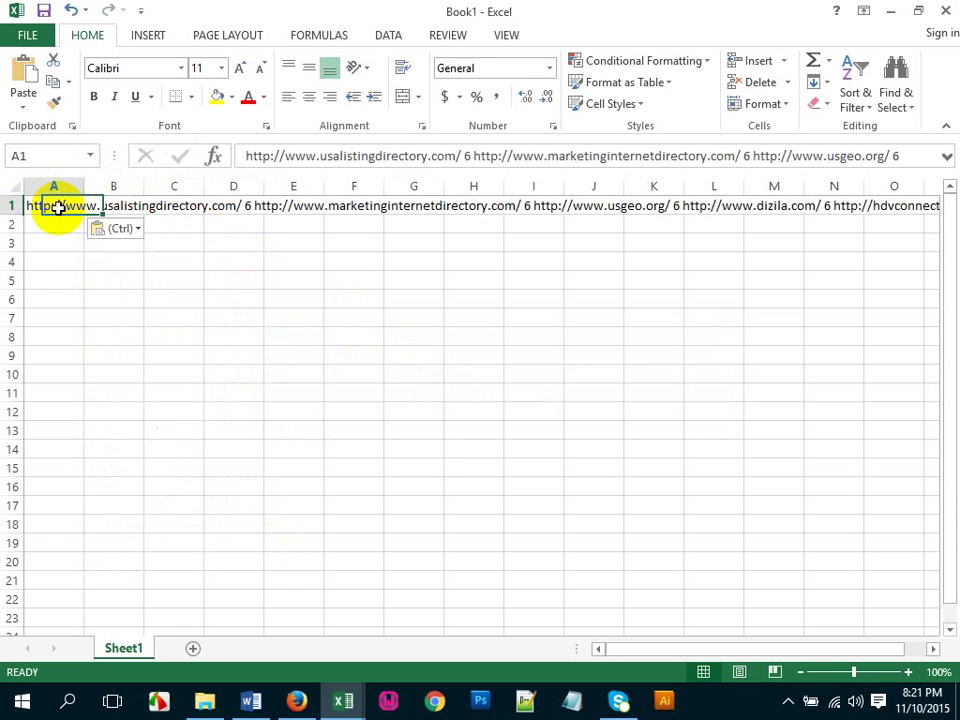
left_click(465, 160)
left_click(942, 10)
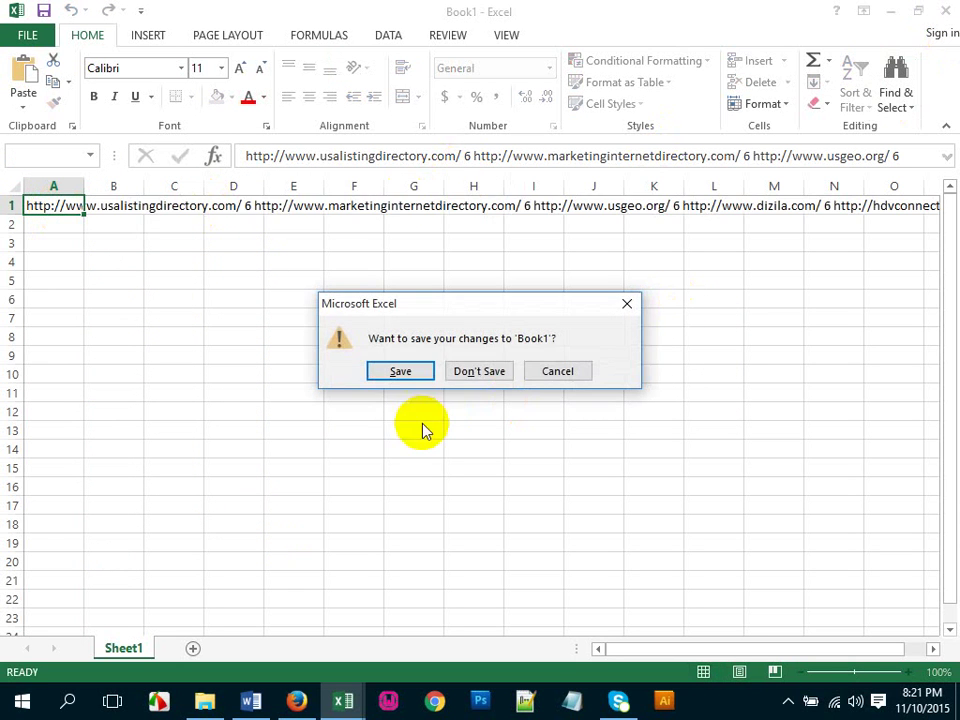
left_click(480, 370)
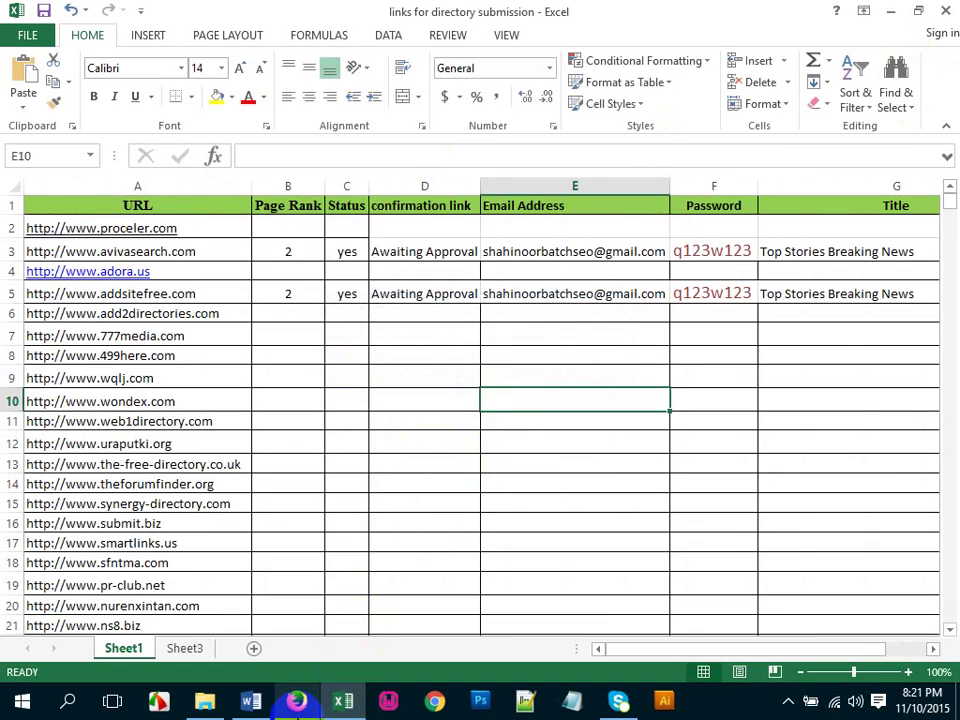
Step: Open tele-script.com from the bloggersideas directory list in a new tab
left_click(297, 702)
left_click(139, 401)
scroll(178, 380, "up", 1)
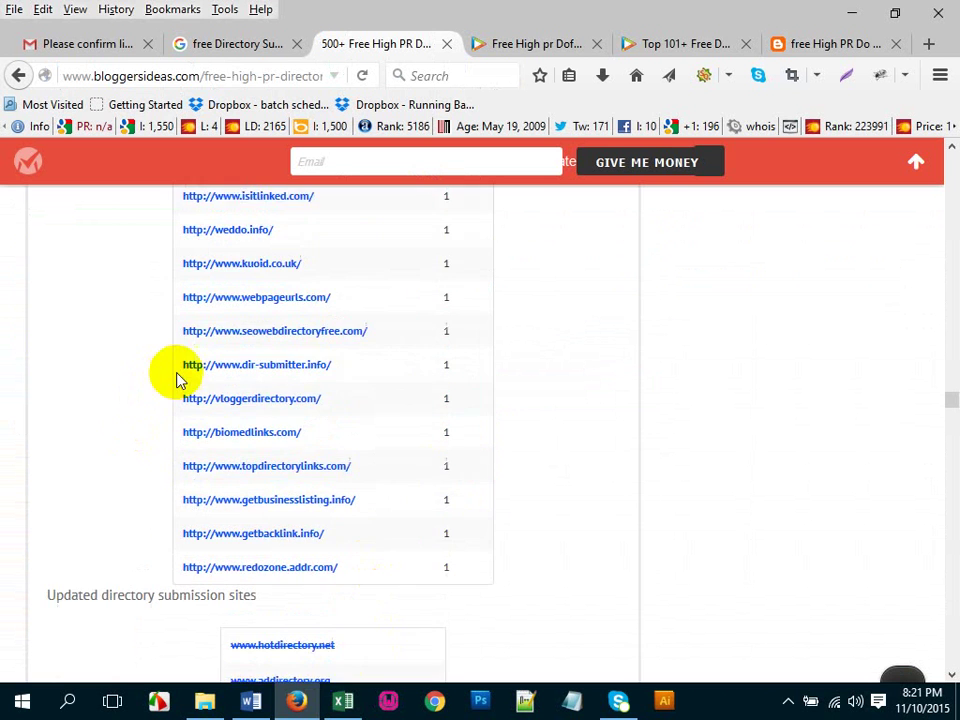
scroll(253, 378, "up", 15)
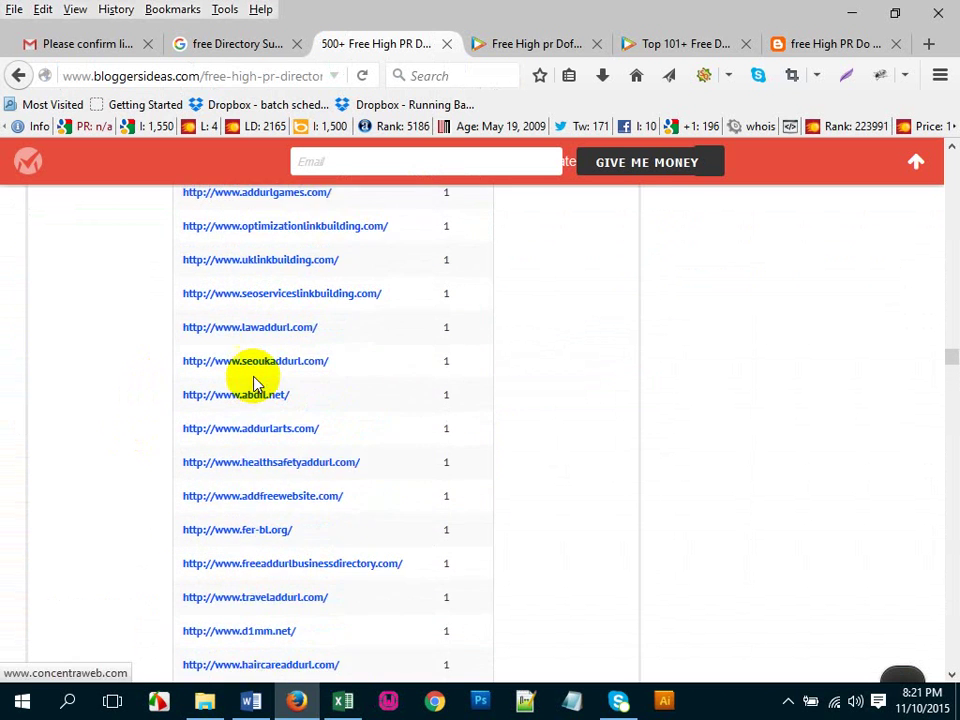
scroll(253, 381, "up", 5)
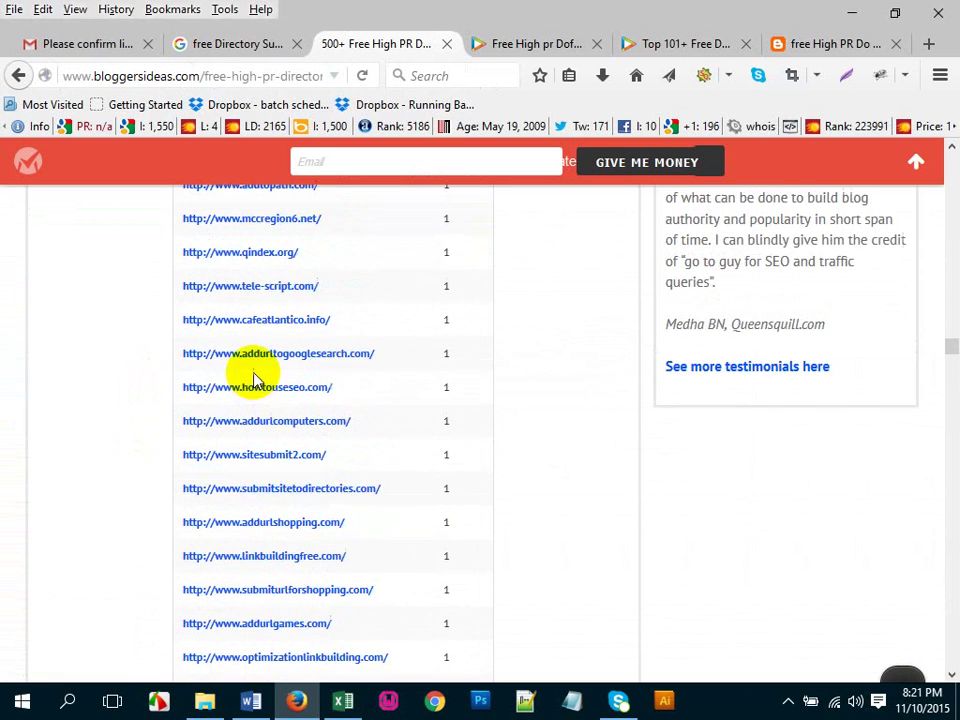
right_click(255, 289)
left_click(285, 300)
left_click(445, 48)
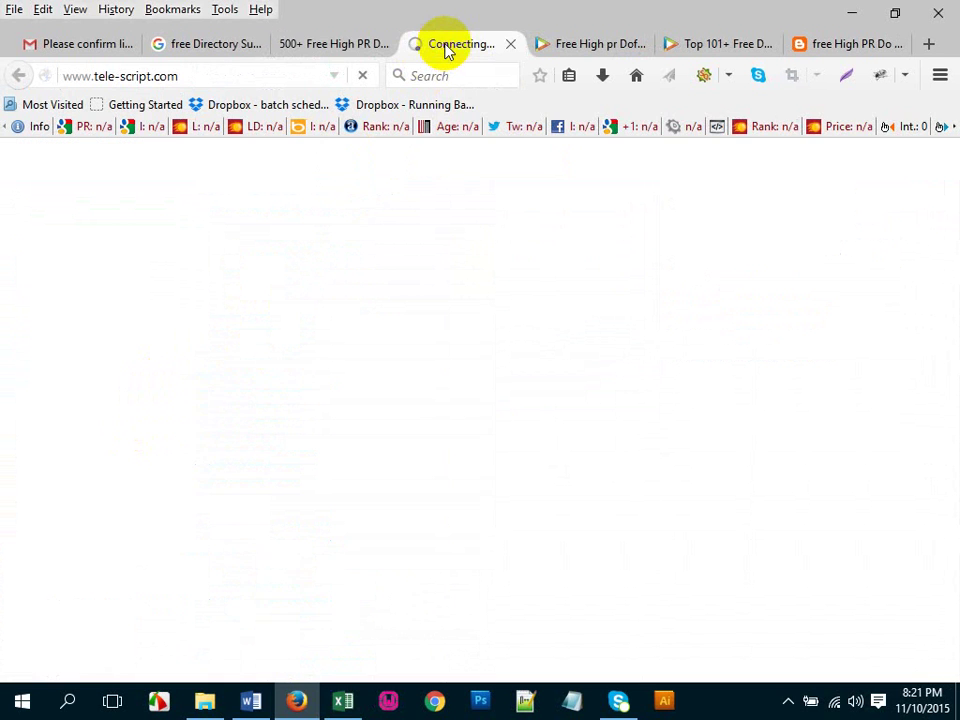
Step: Look over the tele-script.com page, then return to the 500+ Free High PR list
left_click(314, 56)
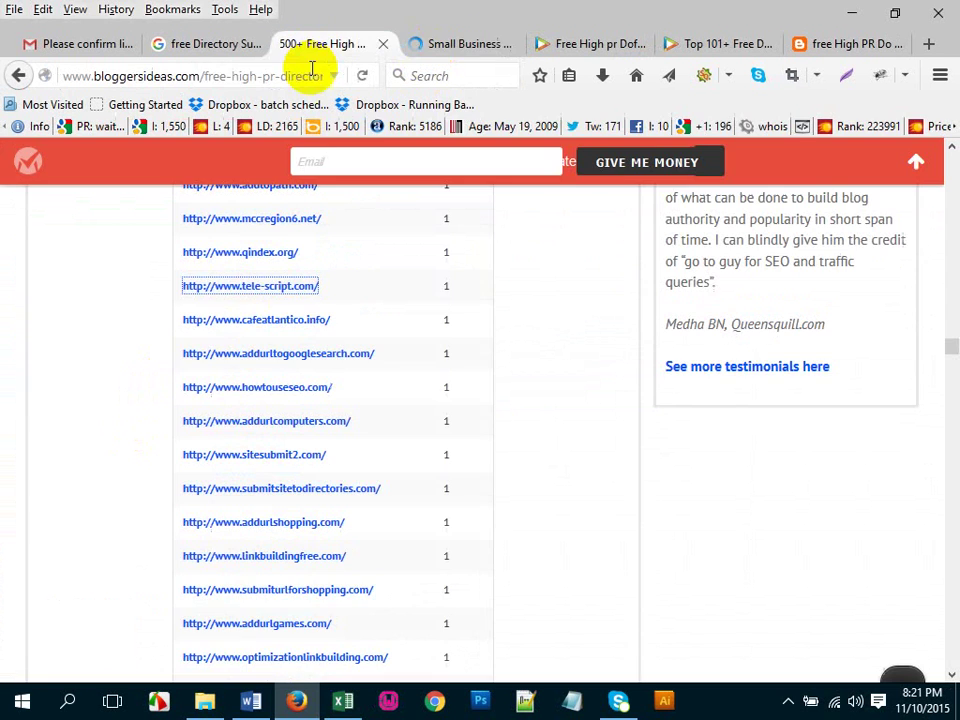
left_click(445, 44)
scroll(292, 452, "down", 5)
scroll(300, 440, "down", 2)
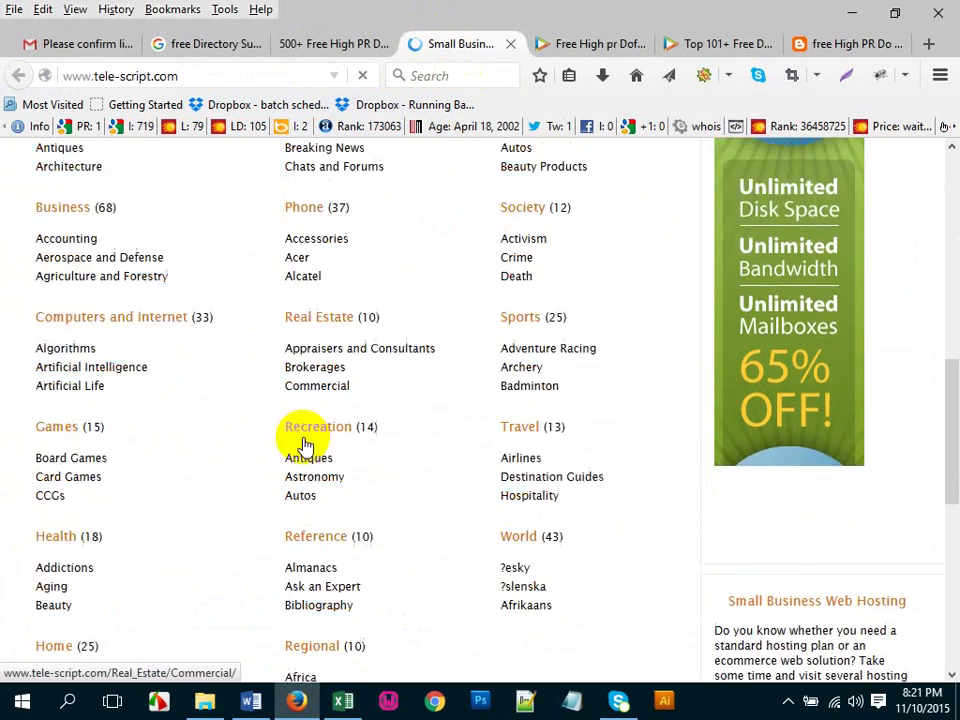
scroll(306, 440, "up", 5)
scroll(200, 430, "down", 1)
scroll(821, 392, "down", 8)
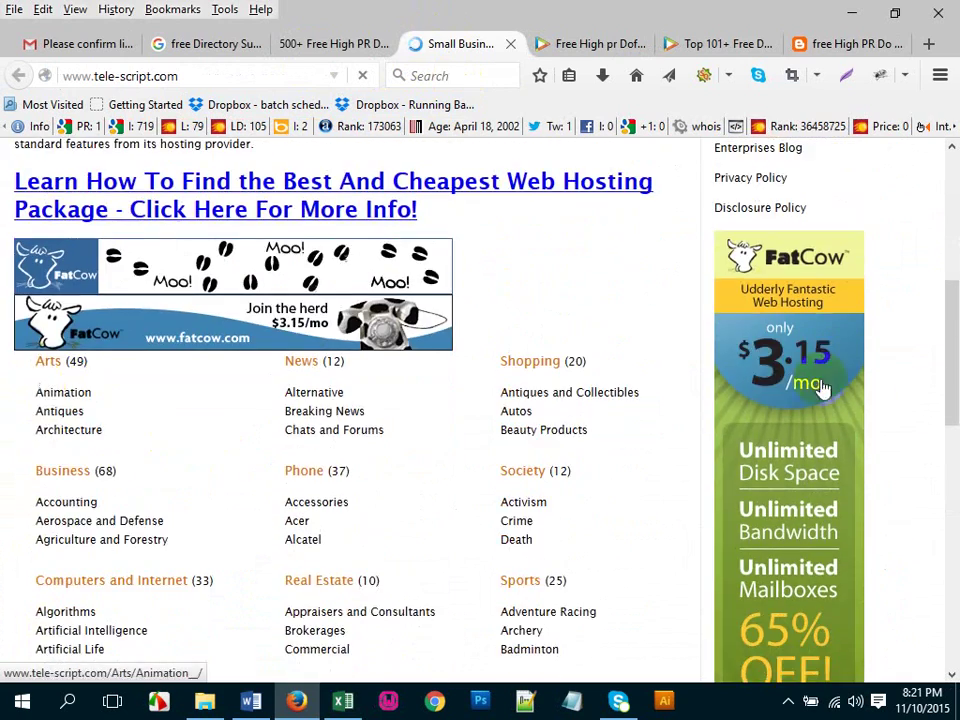
left_click(340, 44)
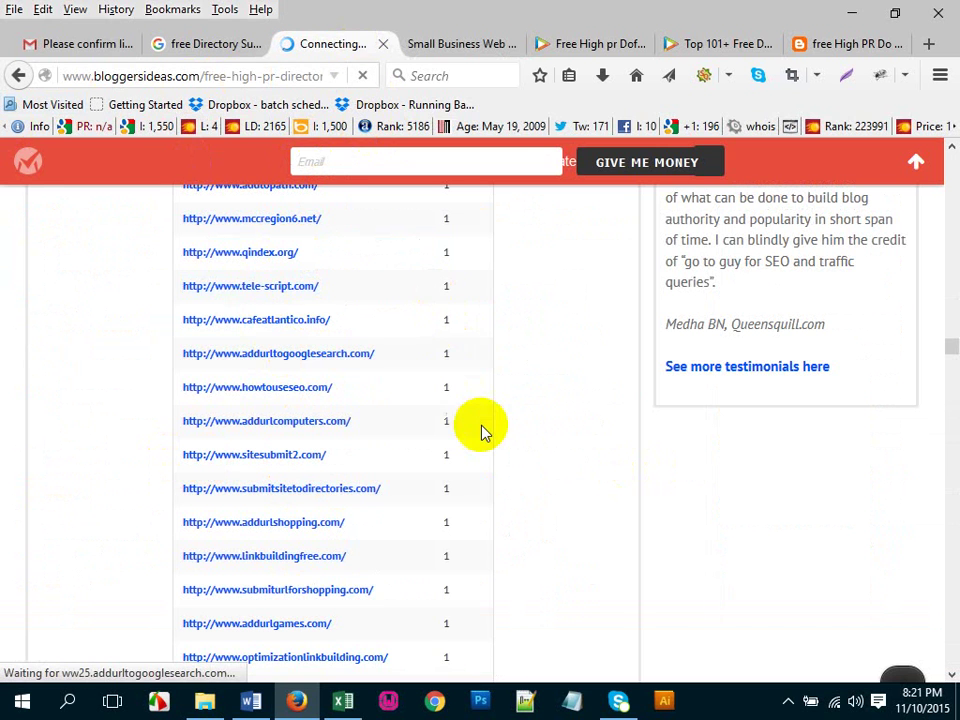
left_click(29, 76)
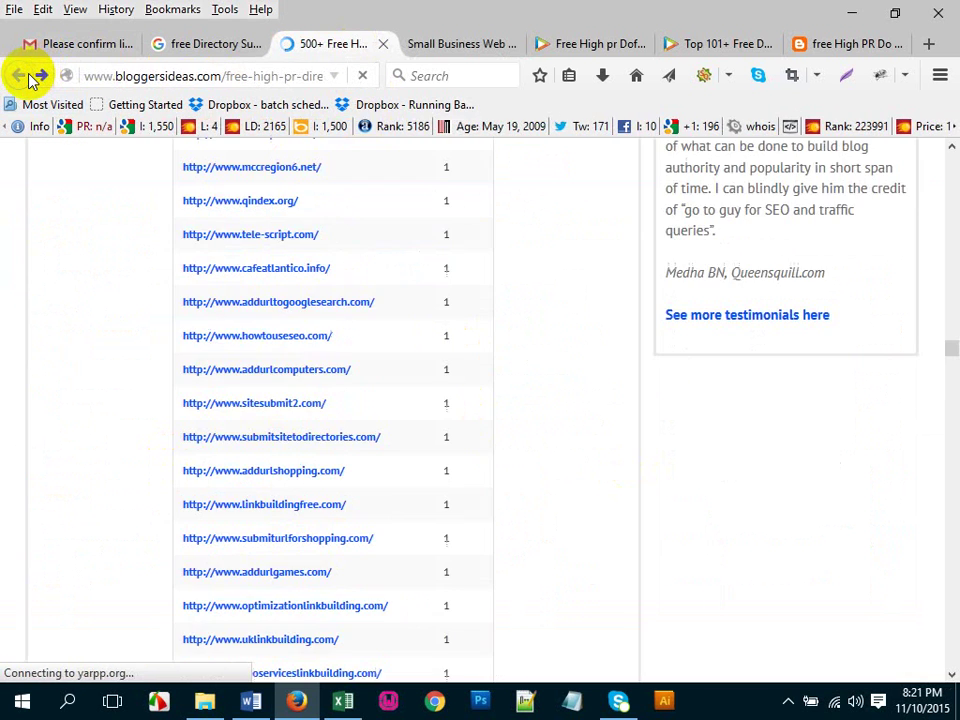
Step: Open usalistingdirectory.com and Marketing Internet Directory in new tabs and view the USA listing page
scroll(527, 338, "up", 5)
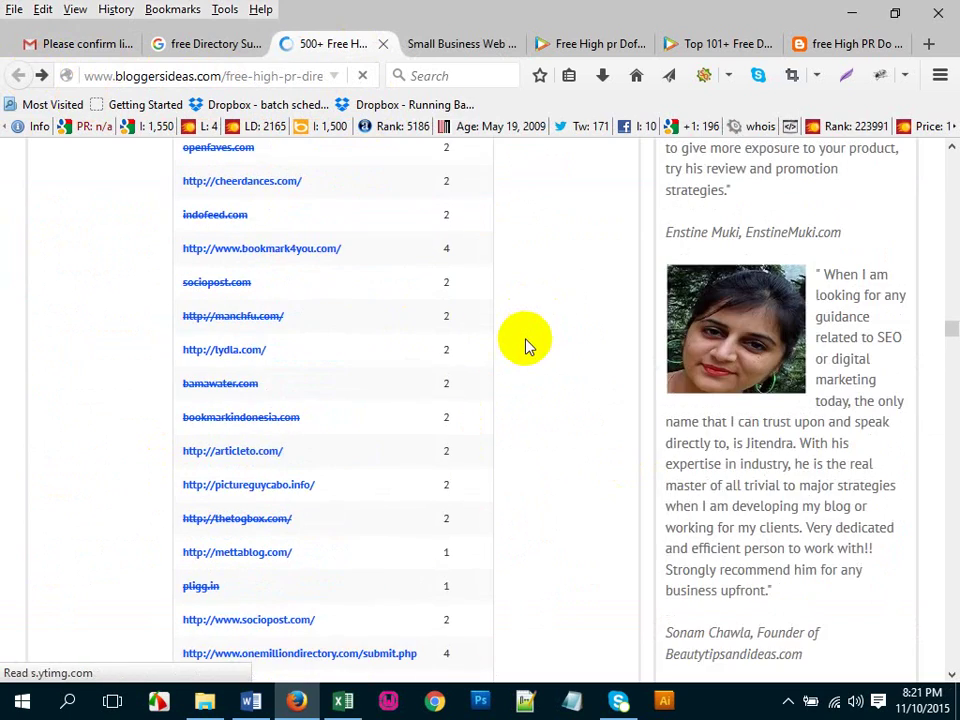
scroll(527, 345, "up", 10)
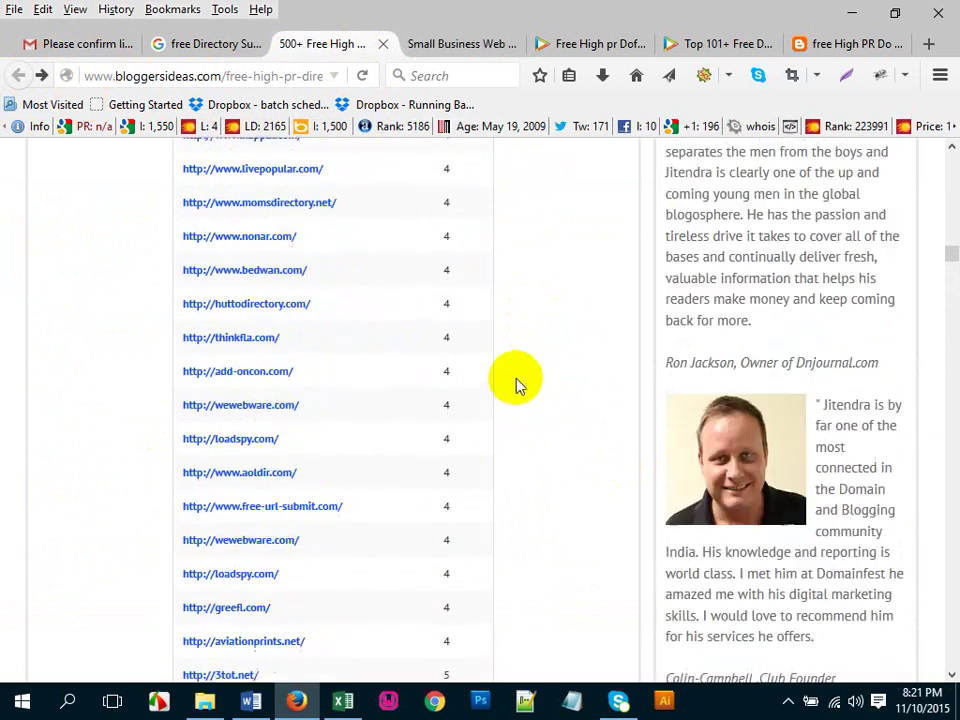
scroll(517, 385, "up", 5)
scroll(537, 408, "up", 10)
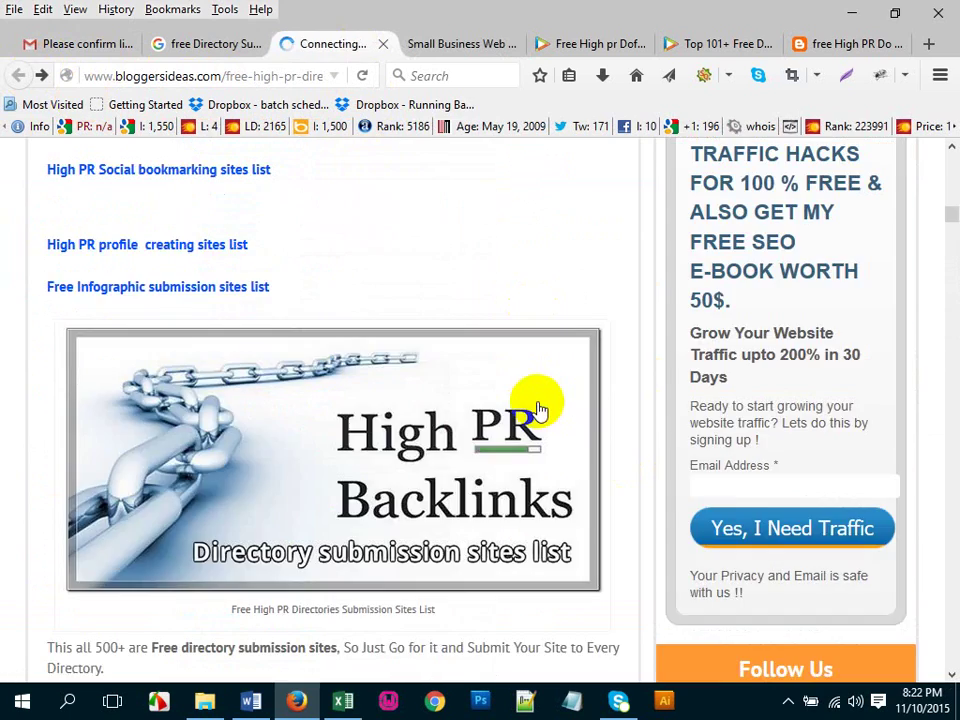
scroll(400, 420, "down", 3)
left_click(275, 455)
right_click(280, 458)
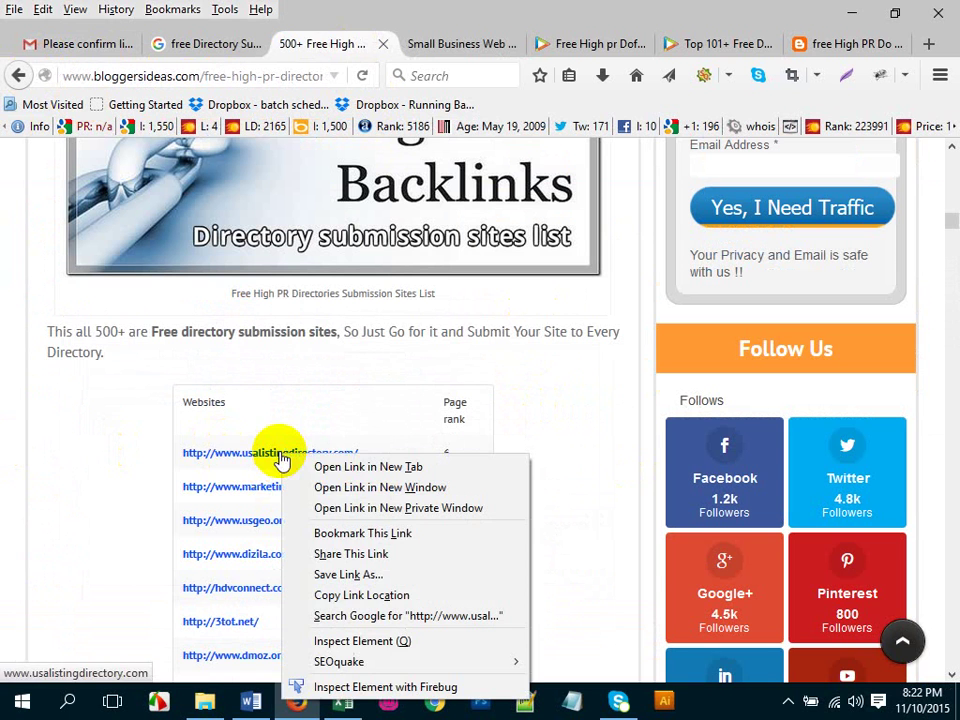
left_click(321, 465)
right_click(292, 486)
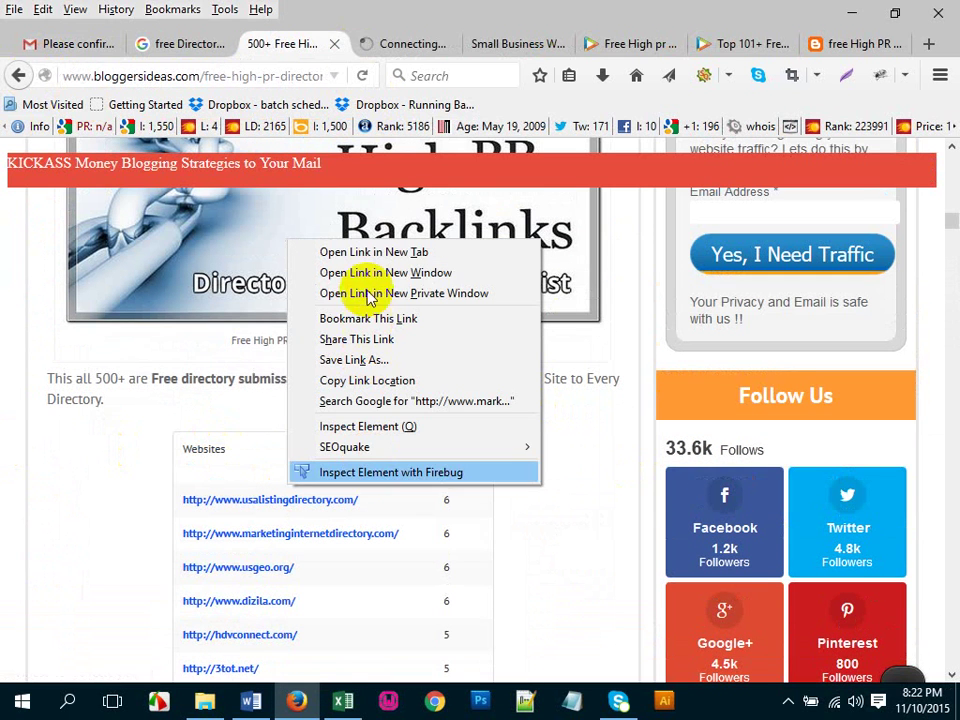
left_click(378, 45)
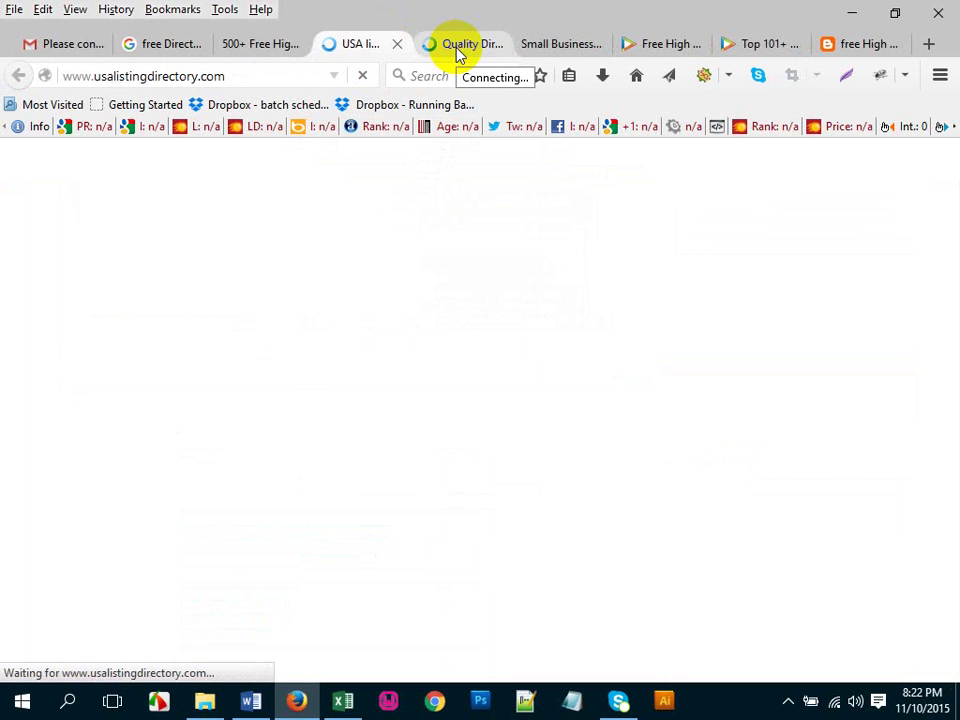
Step: Look through the USA listing, Marketing Internet Directory and tele-script.com pages
scroll(397, 477, "down", 2)
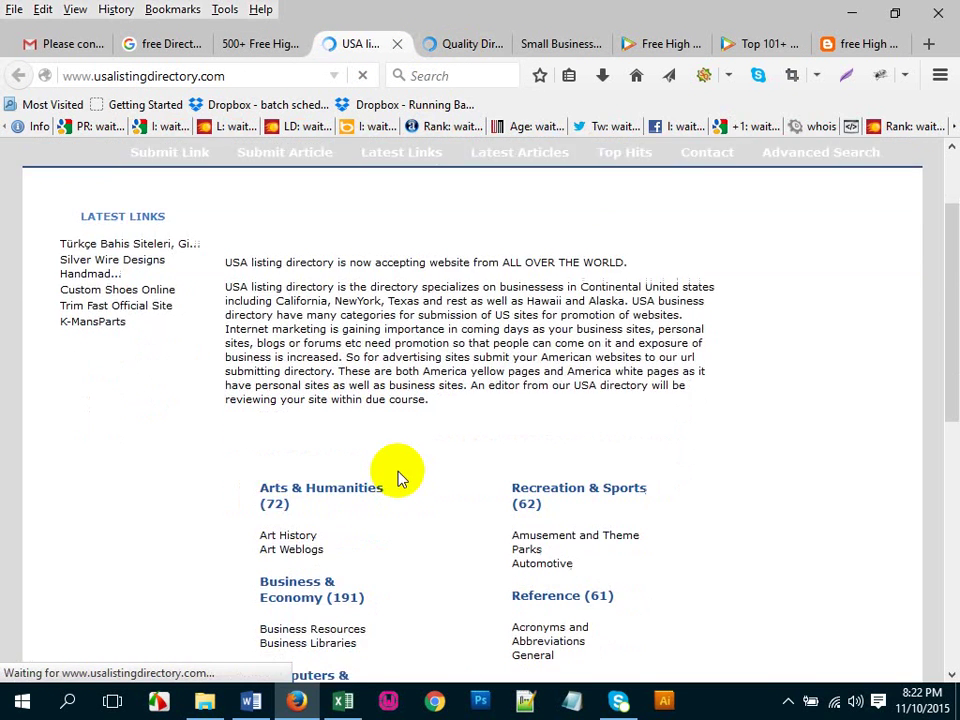
scroll(397, 477, "down", 4)
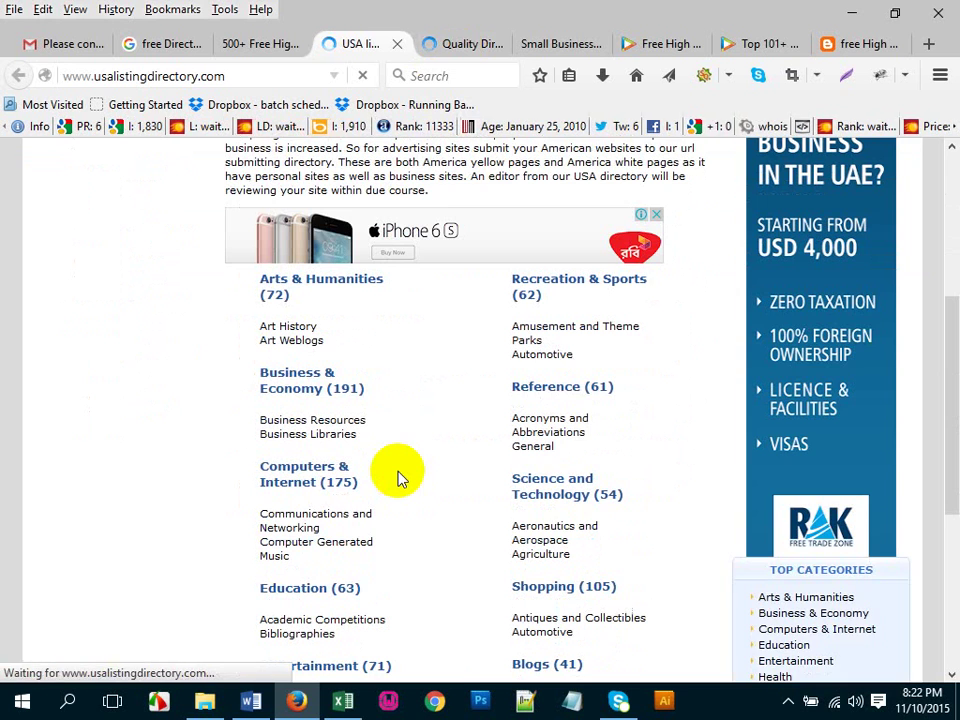
left_click(456, 43)
scroll(445, 440, "down", 1)
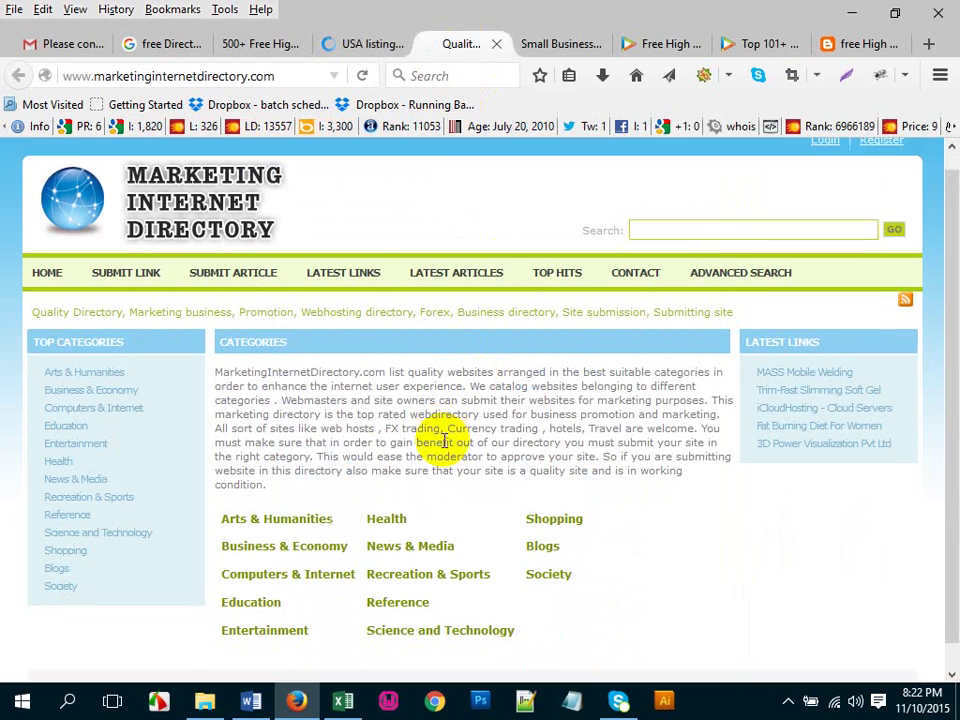
scroll(445, 440, "down", 1)
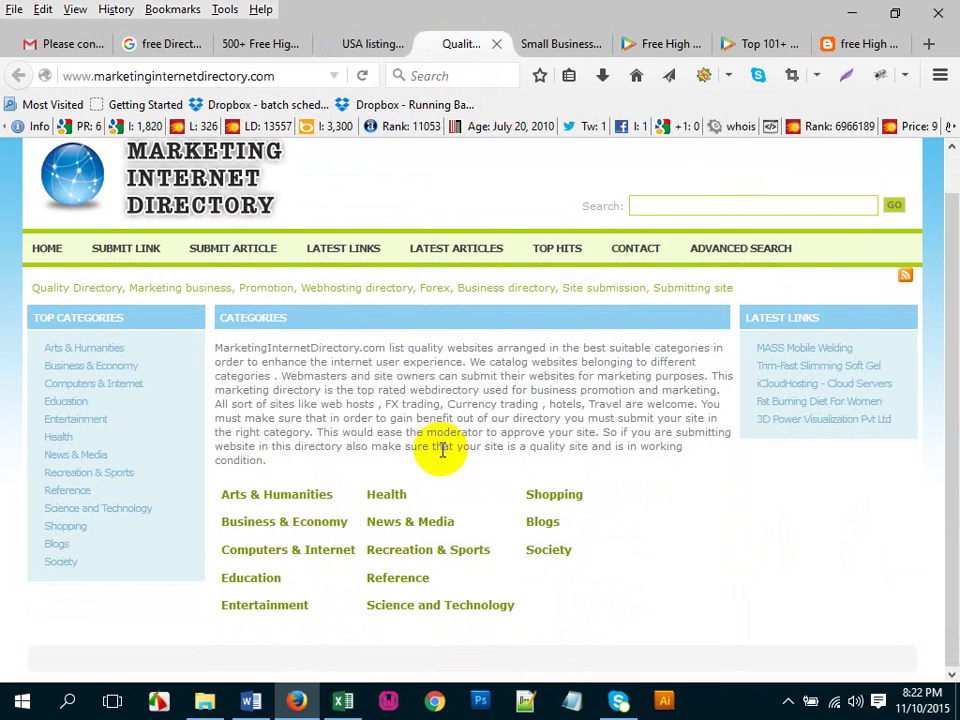
left_click(553, 41)
scroll(515, 330, "up", 5)
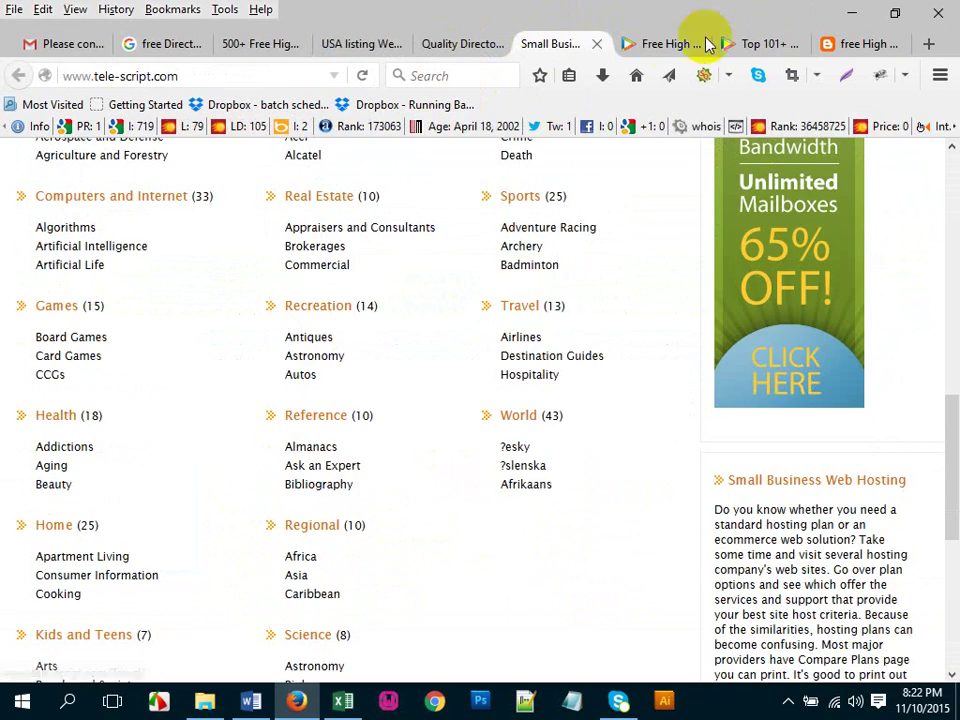
Step: Copy SocialCliff's directory table, doaj.org through theseoking.com, with page and Alexa ranks
left_click(669, 43)
scroll(446, 399, "down", 10)
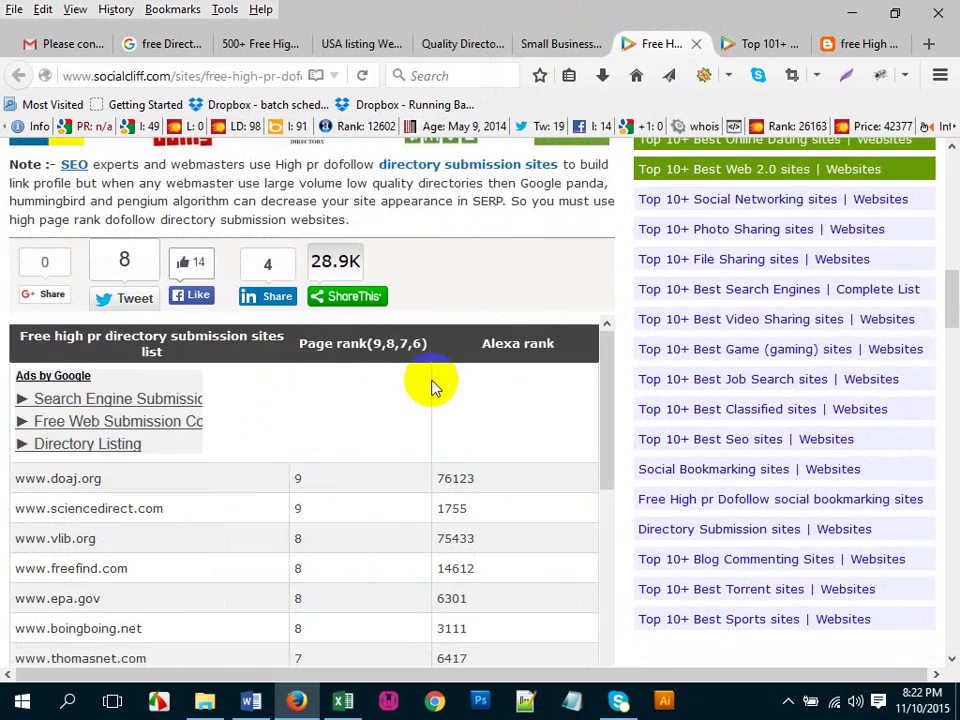
scroll(156, 441, "up", 3)
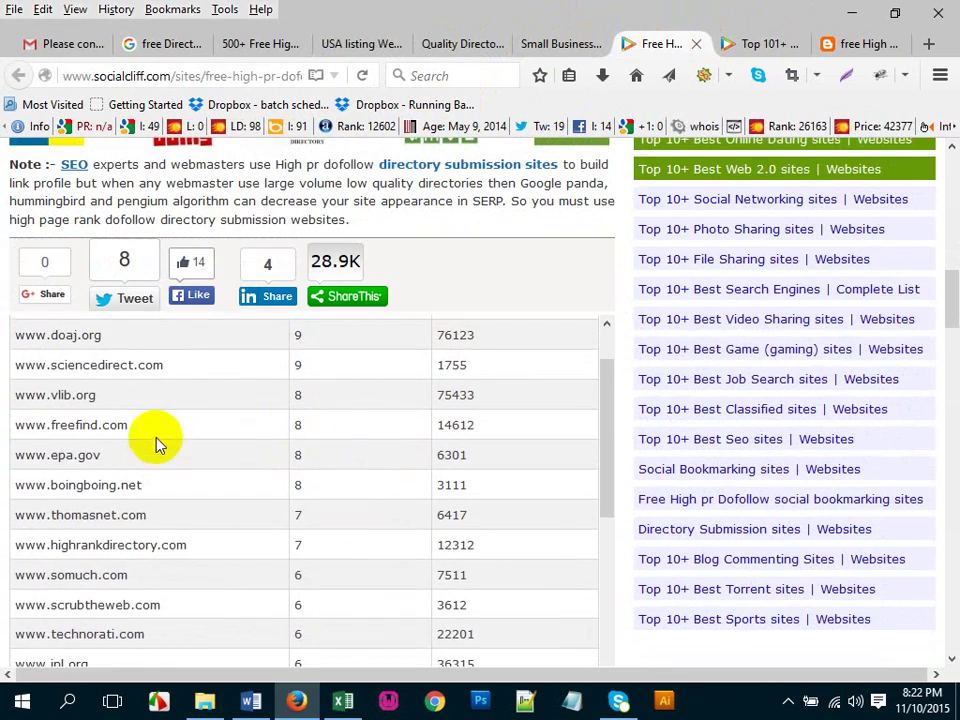
left_click_drag(9, 369, 199, 561)
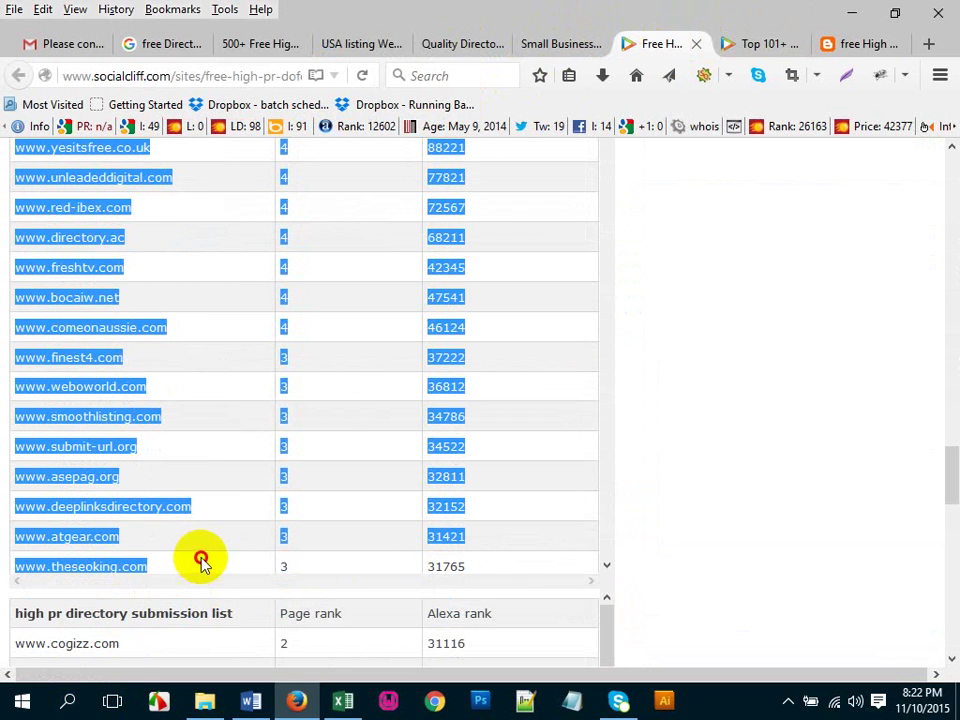
right_click(112, 333)
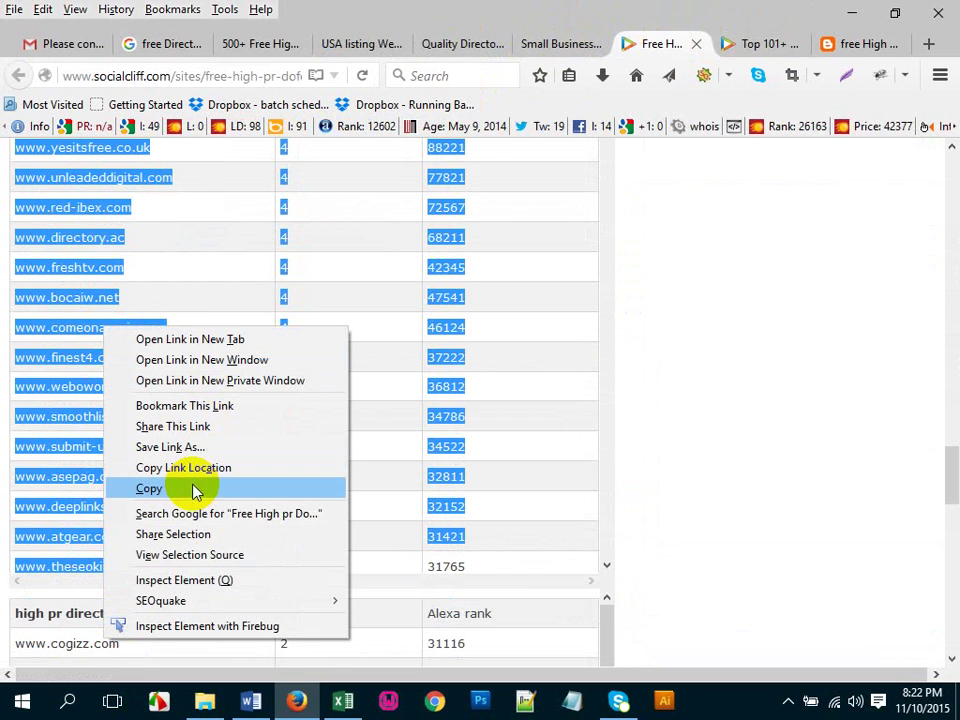
left_click(195, 490)
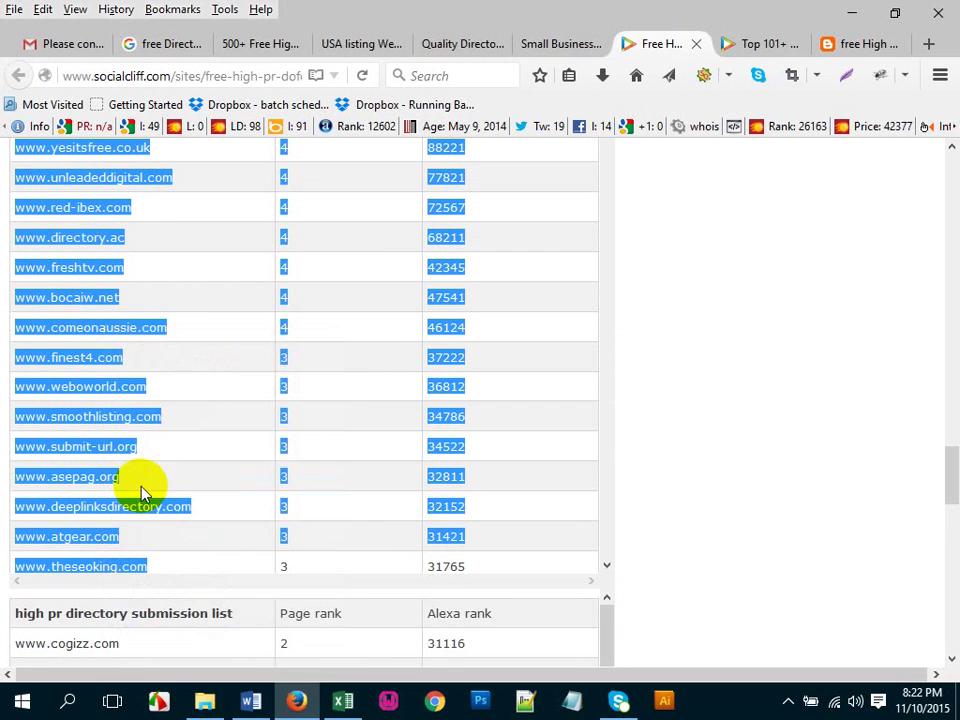
left_click(343, 688)
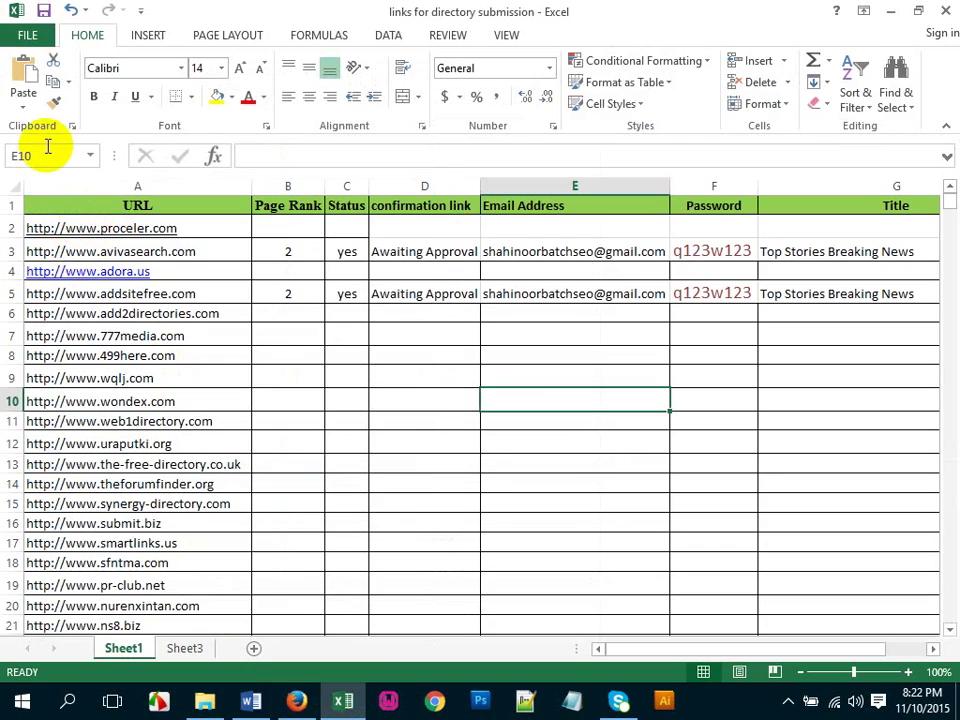
Step: Test-paste the SocialCliff list into a new blank Book2, then discard Book2 unsaved
left_click(28, 36)
left_click(52, 117)
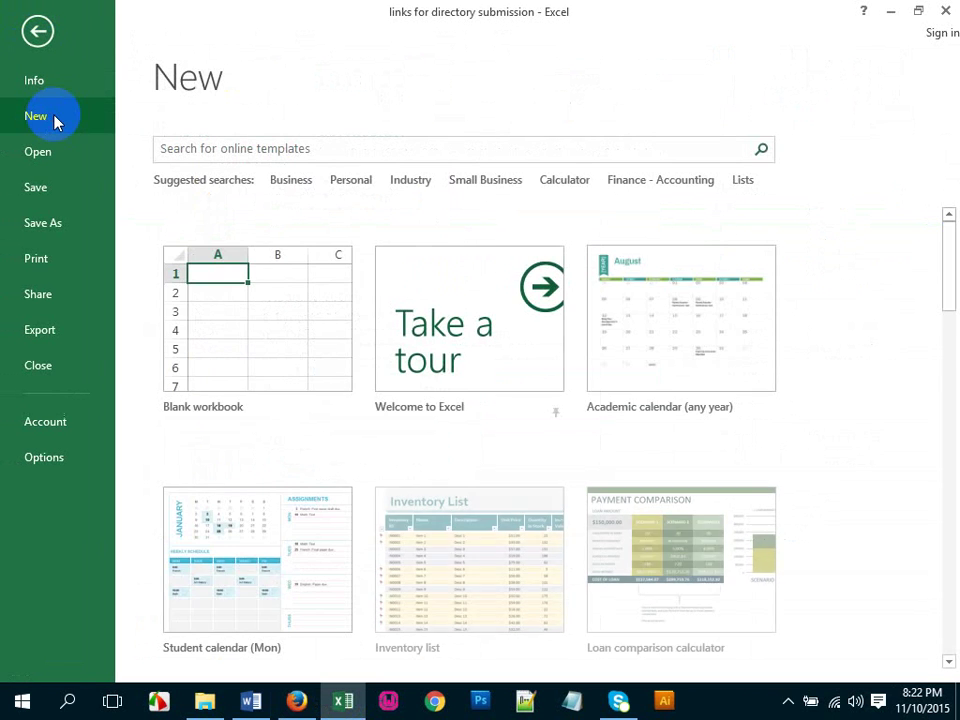
left_click(243, 285)
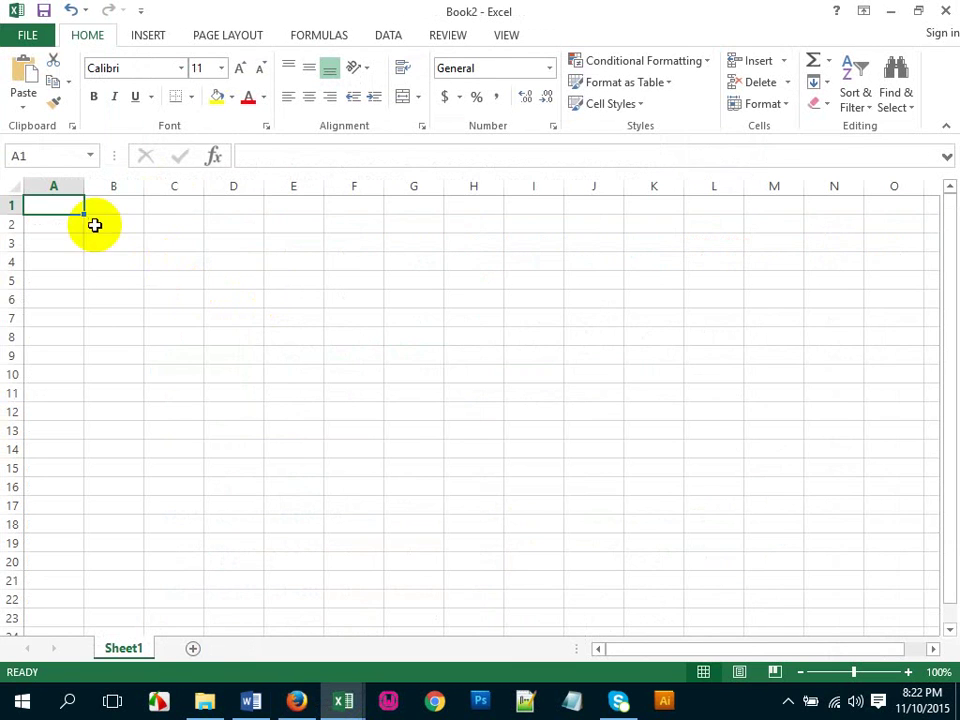
right_click(58, 199)
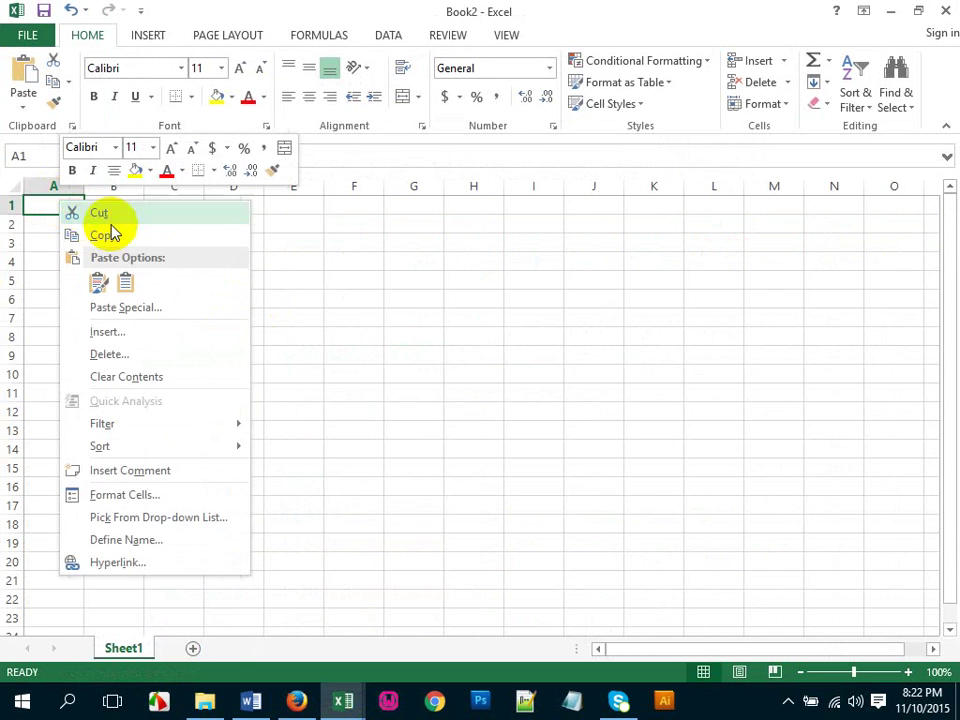
left_click(100, 274)
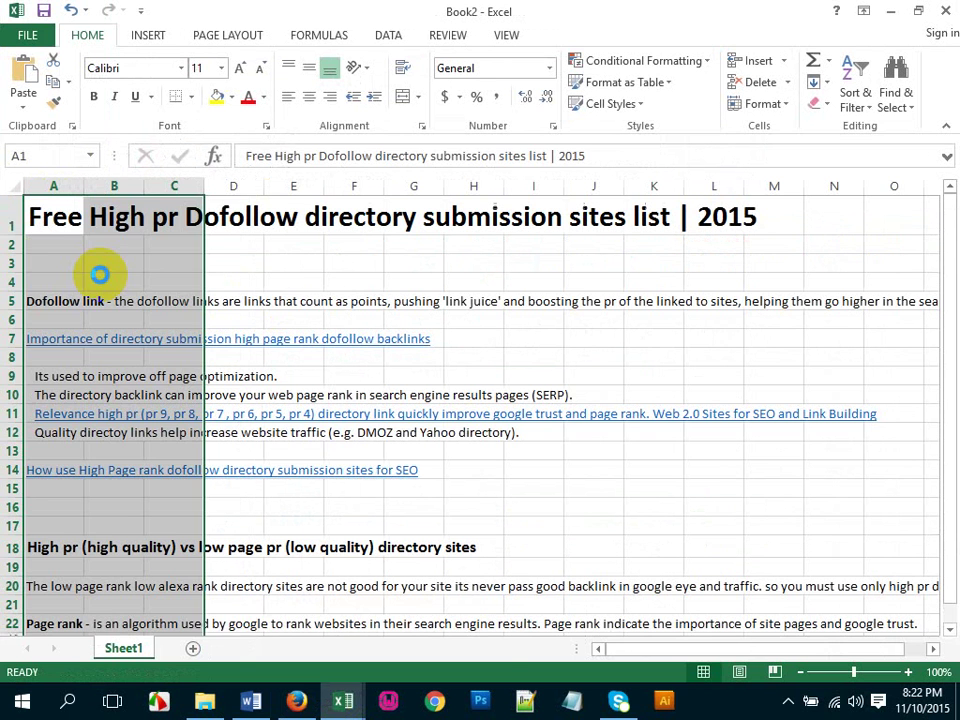
left_click(277, 268)
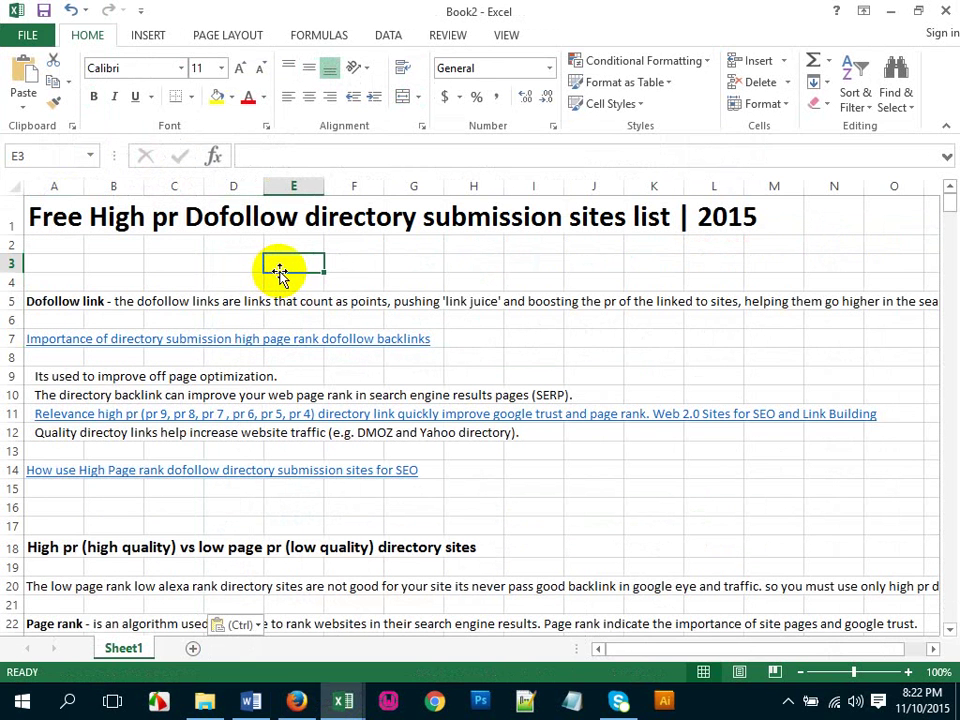
left_click(943, 11)
left_click(480, 376)
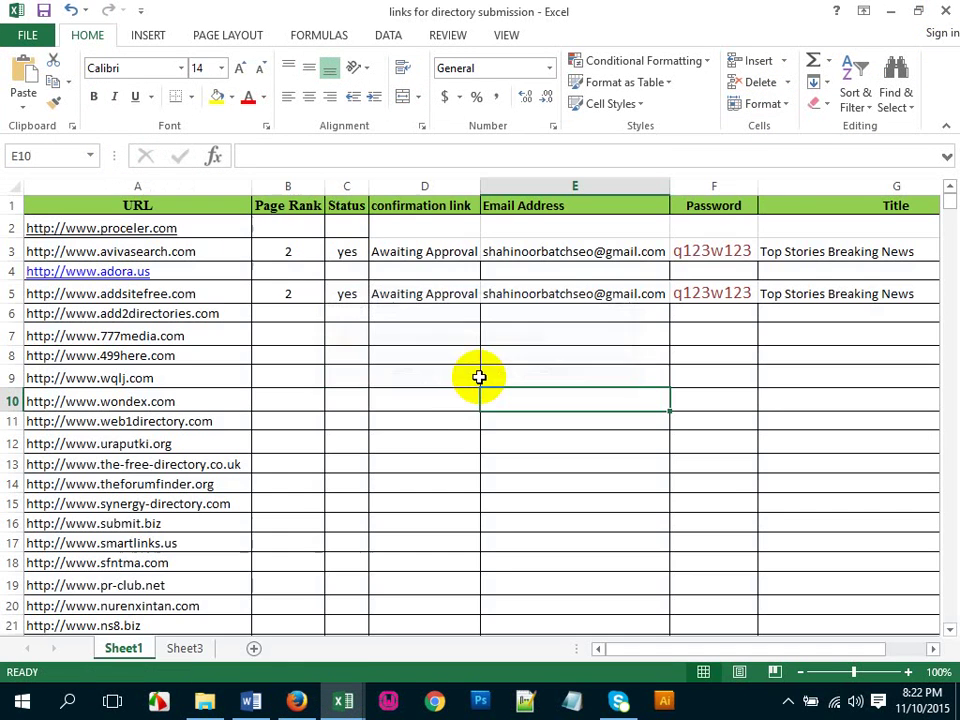
left_click(295, 699)
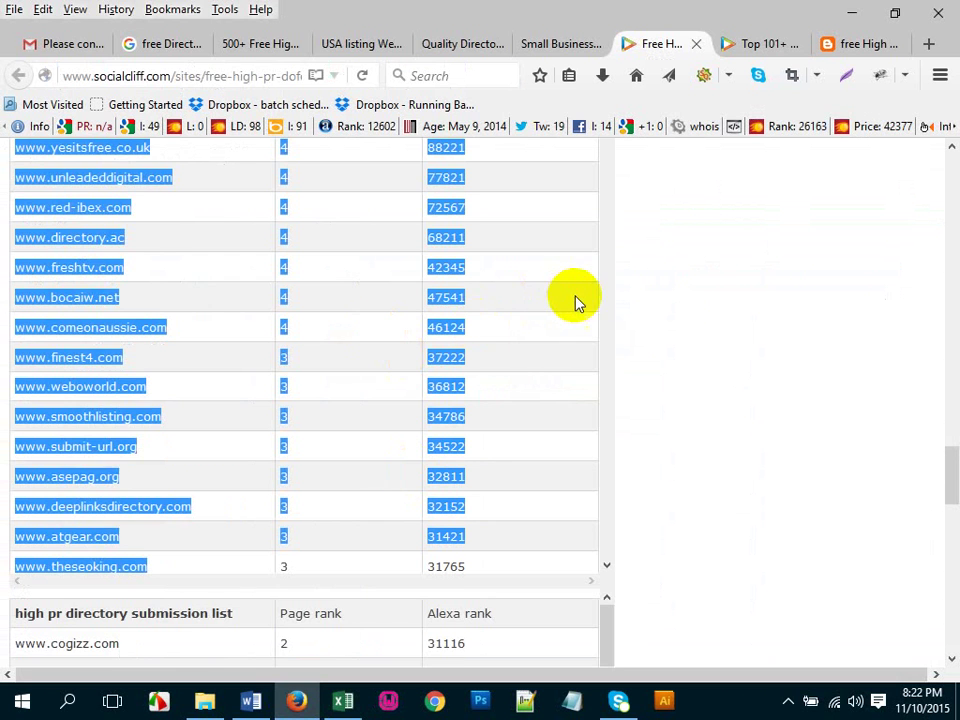
scroll(575, 300, "up", 5)
left_click(722, 336)
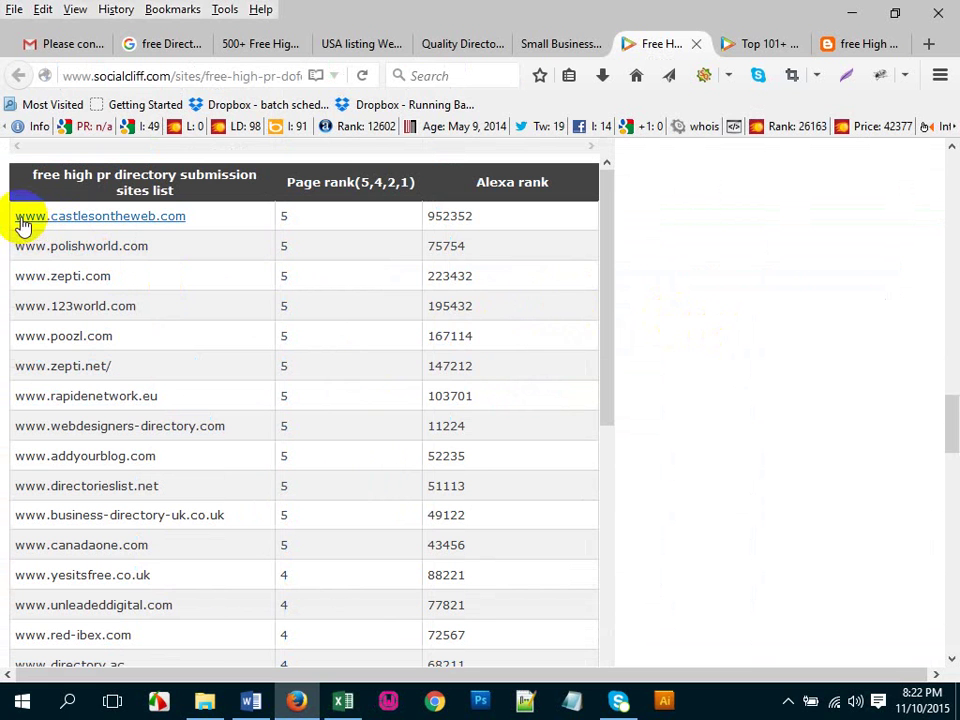
left_click_drag(16, 215, 318, 560)
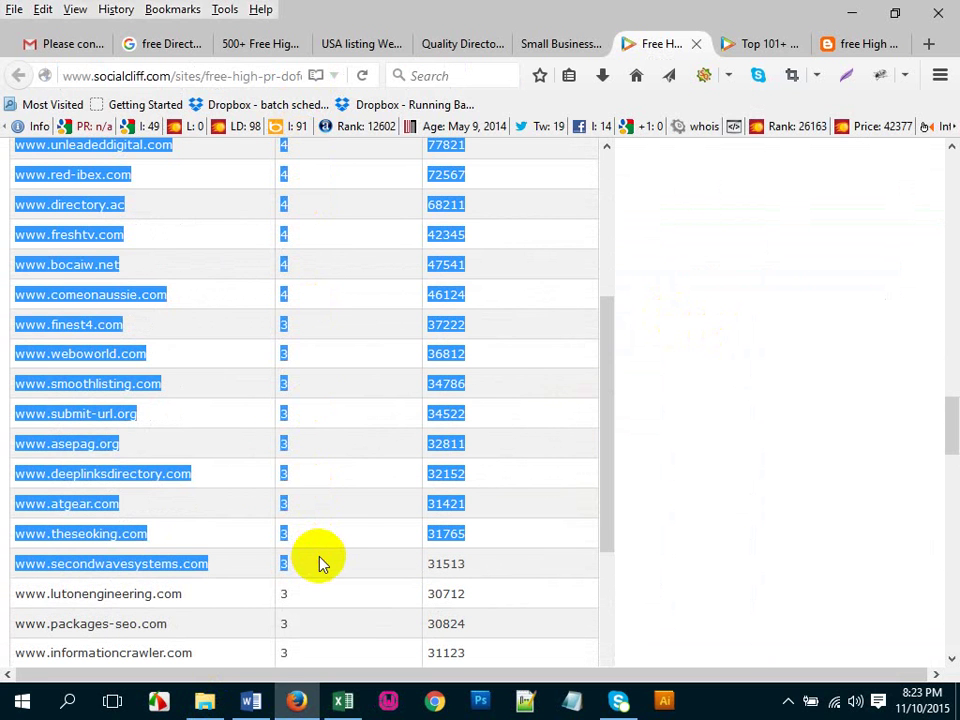
right_click(28, 266)
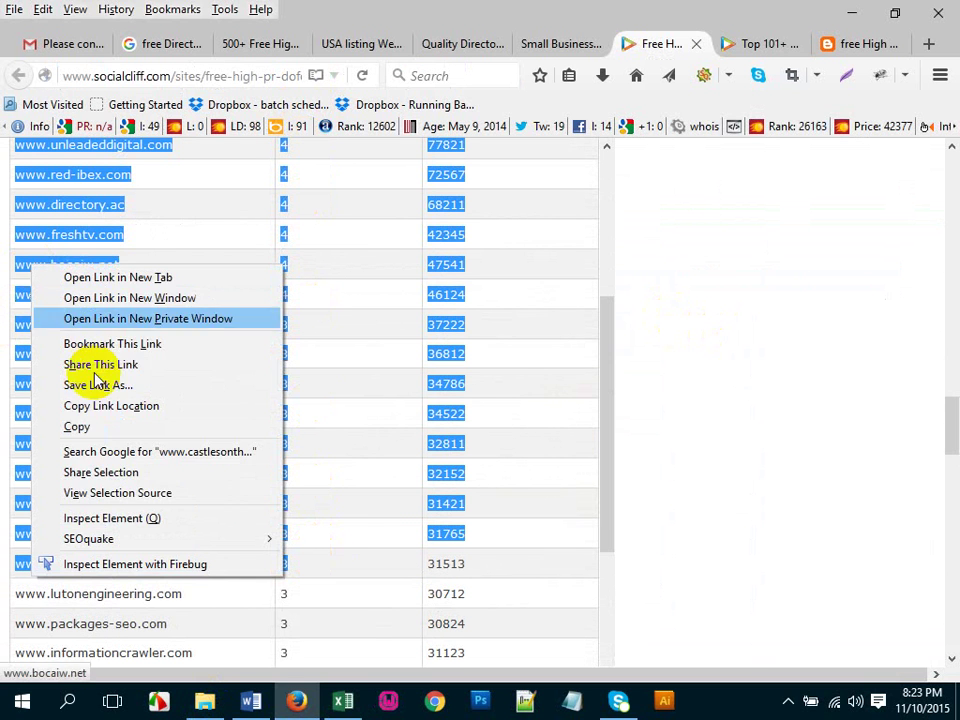
left_click(80, 427)
left_click(343, 700)
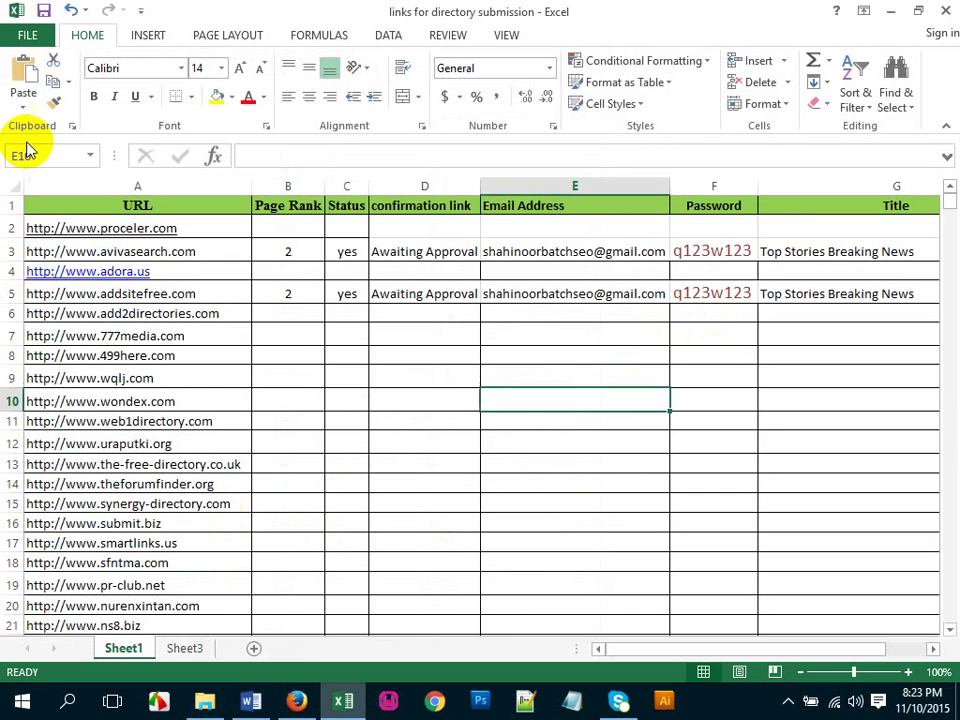
left_click(27, 35)
left_click(55, 136)
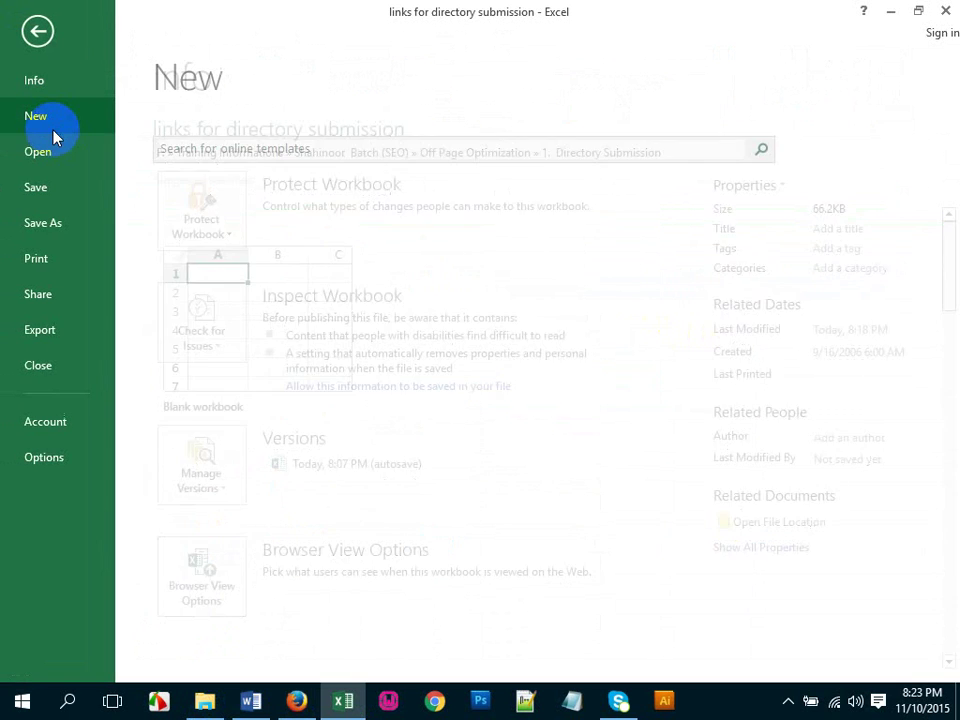
left_click(275, 297)
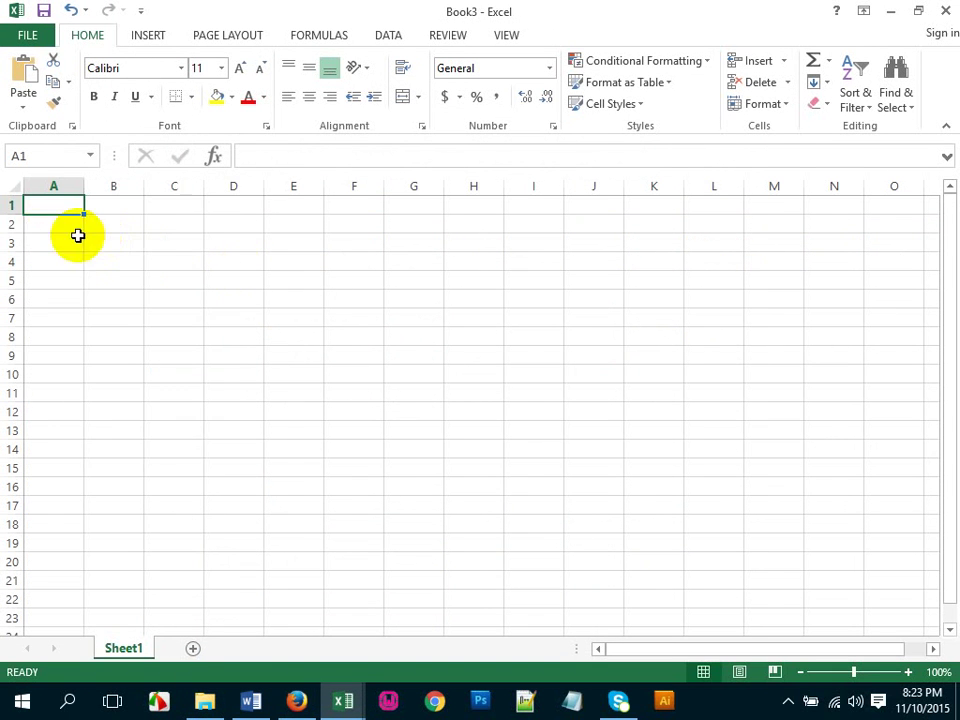
right_click(50, 207)
left_click(90, 288)
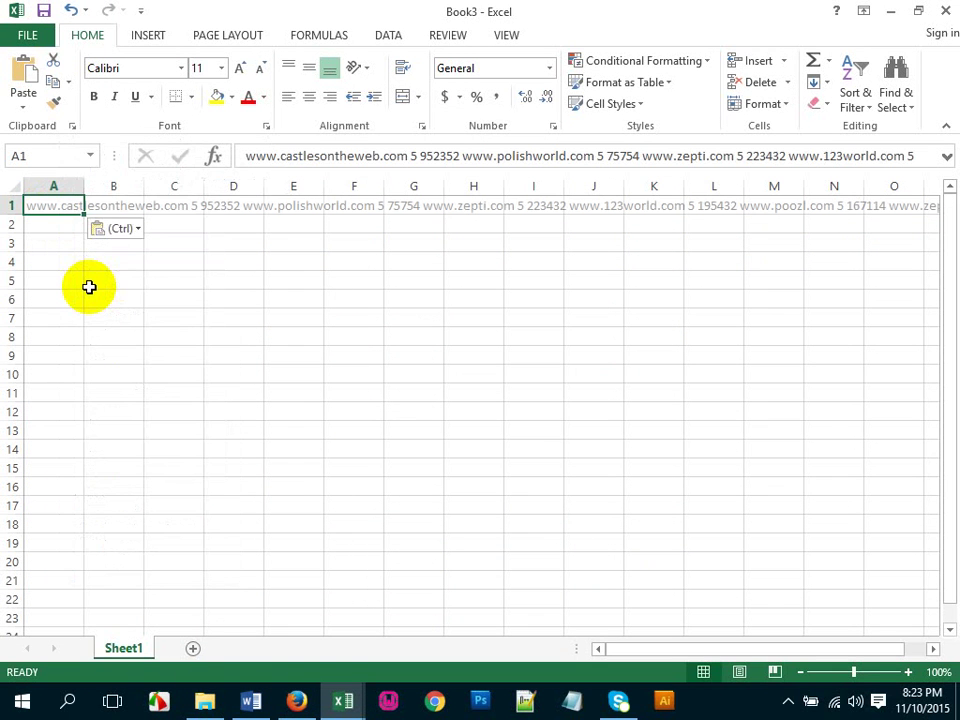
left_click(89, 285)
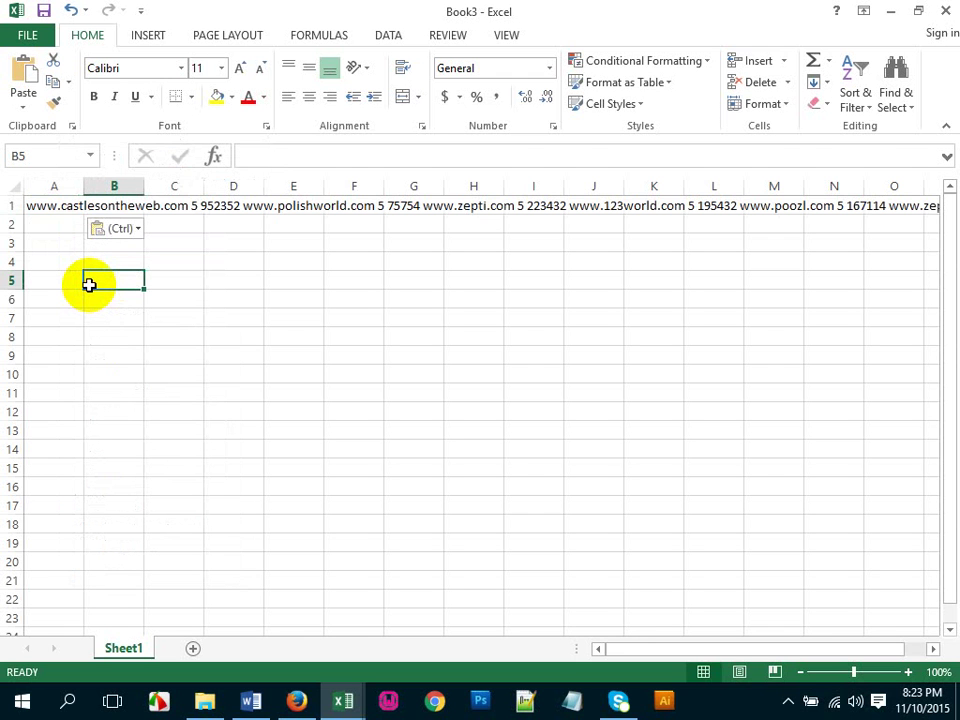
left_click(8, 204)
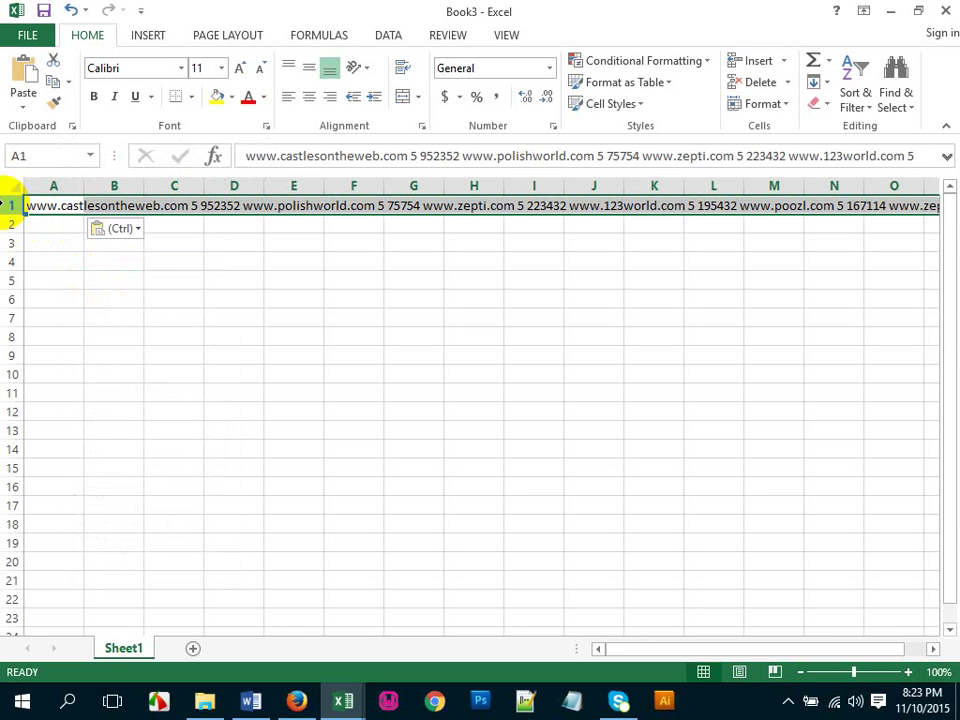
key("ctrl+z")
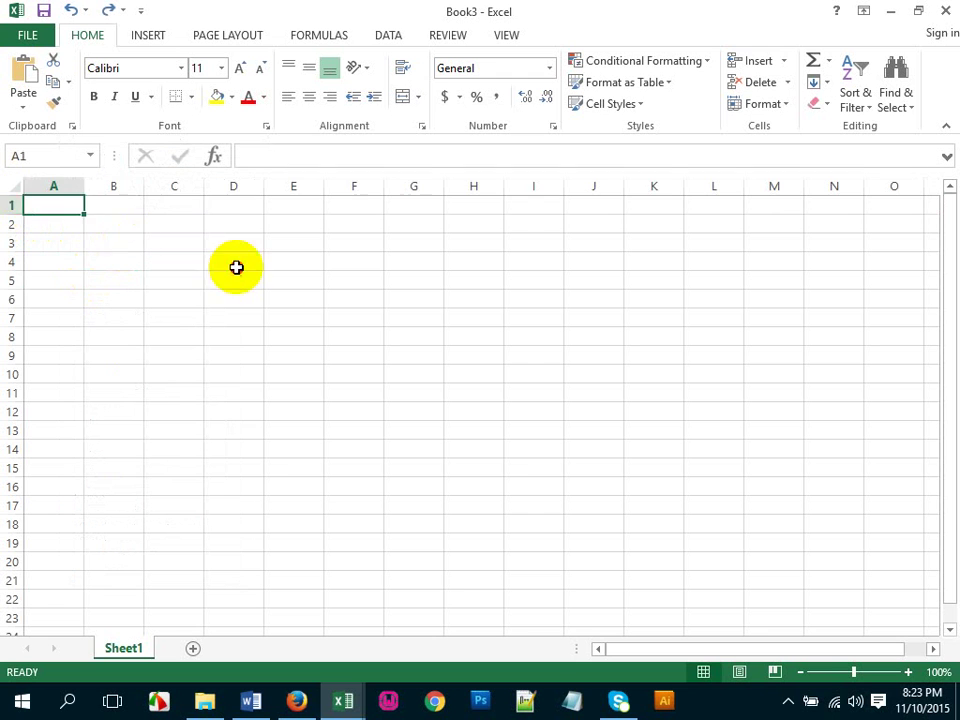
left_click(236, 262)
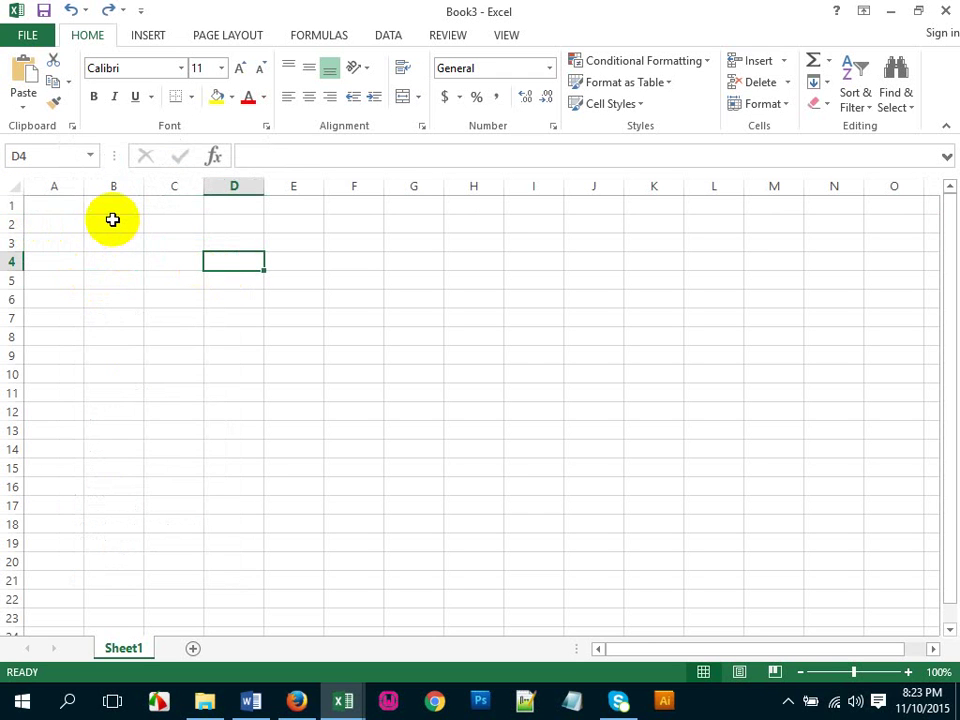
left_click(45, 225)
right_click(47, 228)
left_click(84, 312)
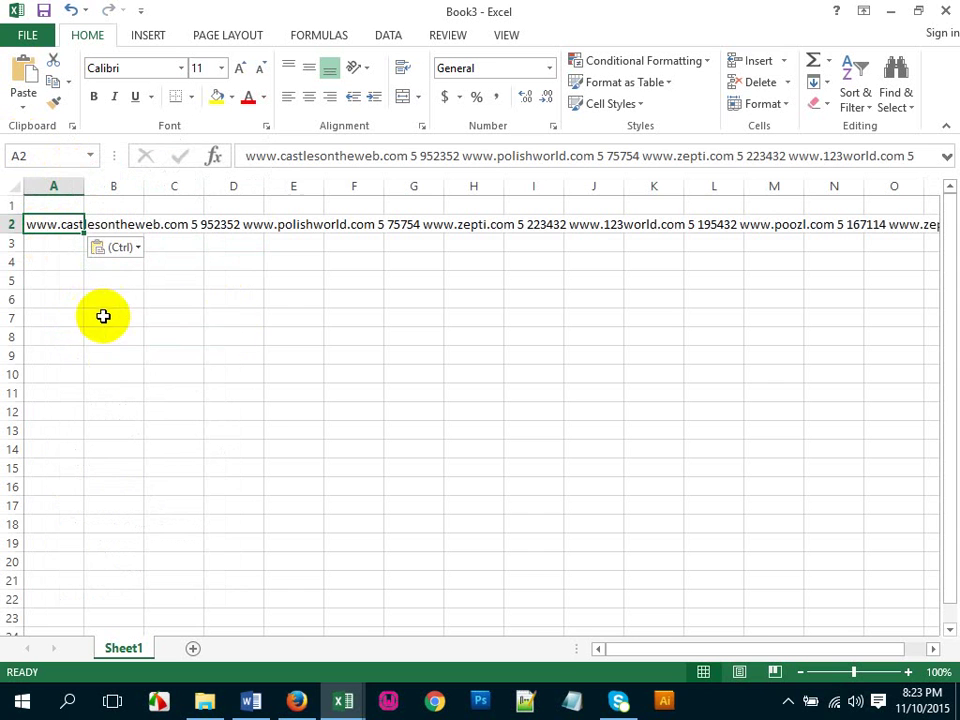
left_click(291, 332)
left_click(945, 11)
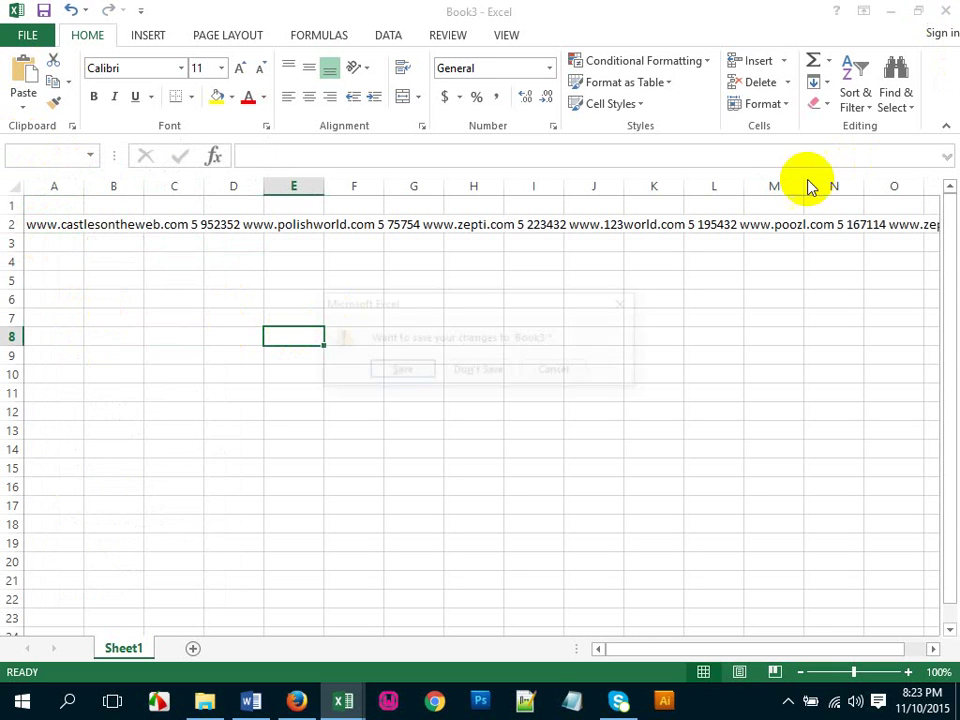
left_click(462, 372)
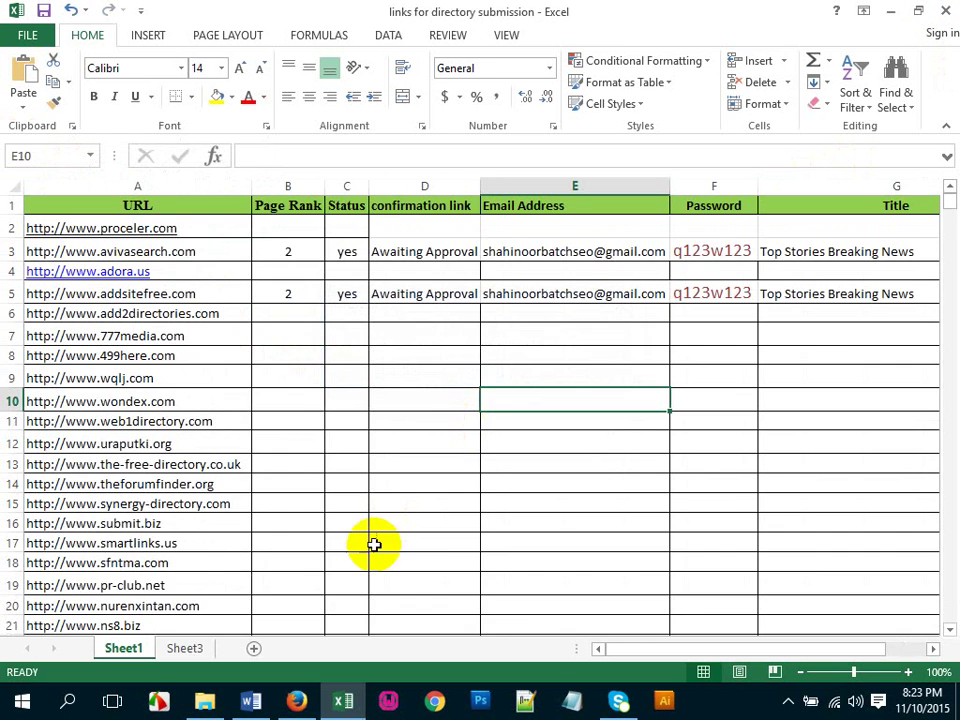
Step: Paste the copied directory rows into a blank Notepad document
left_click(316, 700)
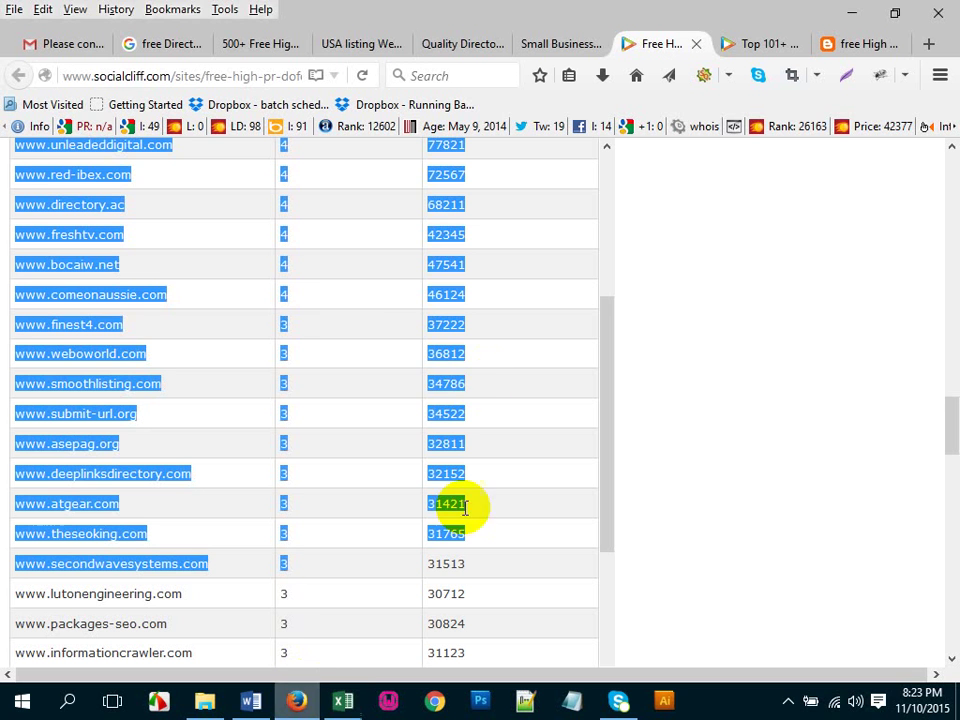
right_click(63, 387)
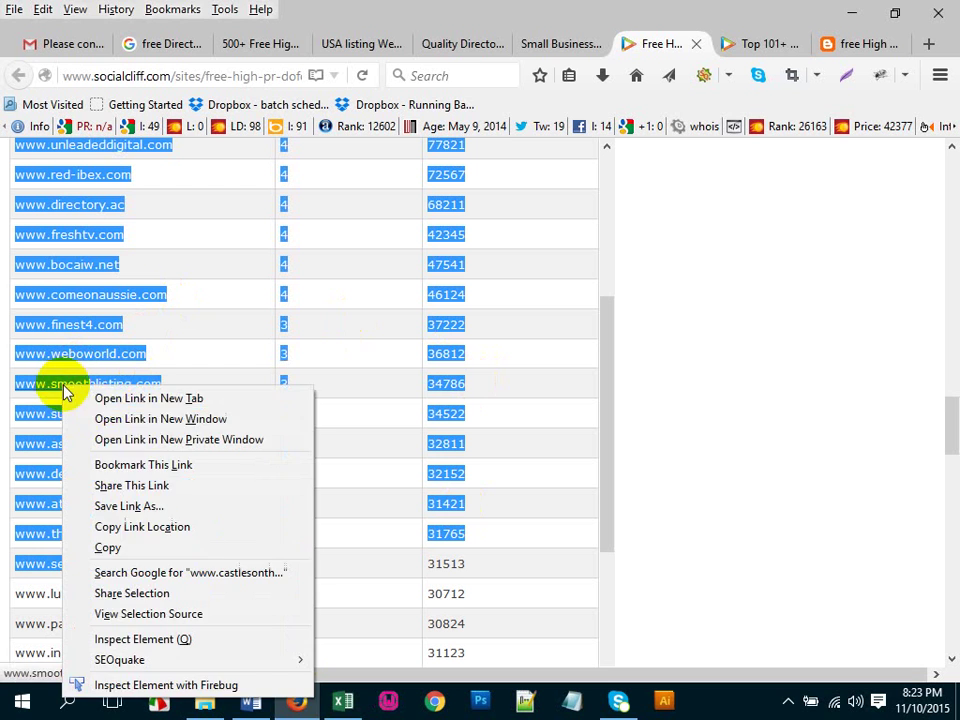
left_click(127, 548)
left_click(572, 700)
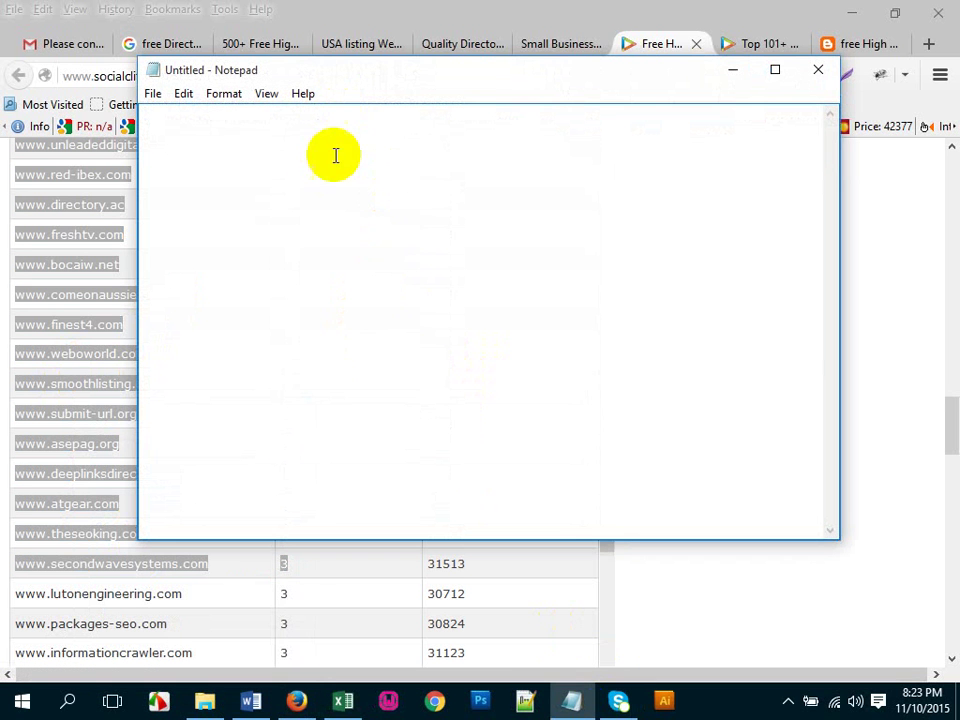
right_click(335, 155)
left_click(408, 236)
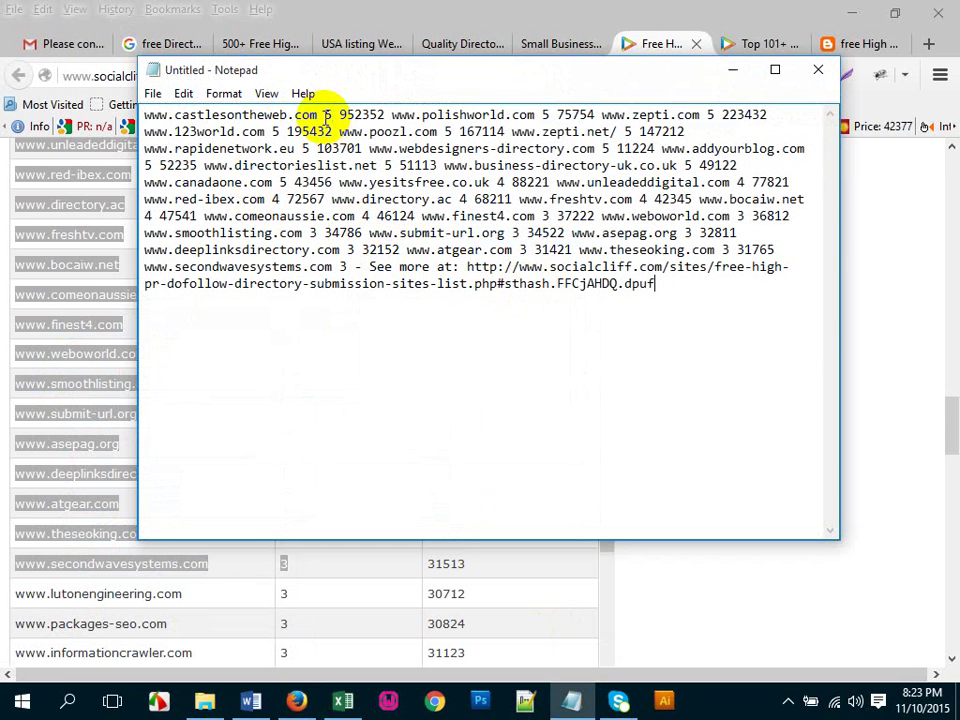
Step: Put castlesontheweb.com, polishworld.com, zepti.com and 123world.com on separate lines, deleting their ranks
left_click(325, 115)
key("Return")
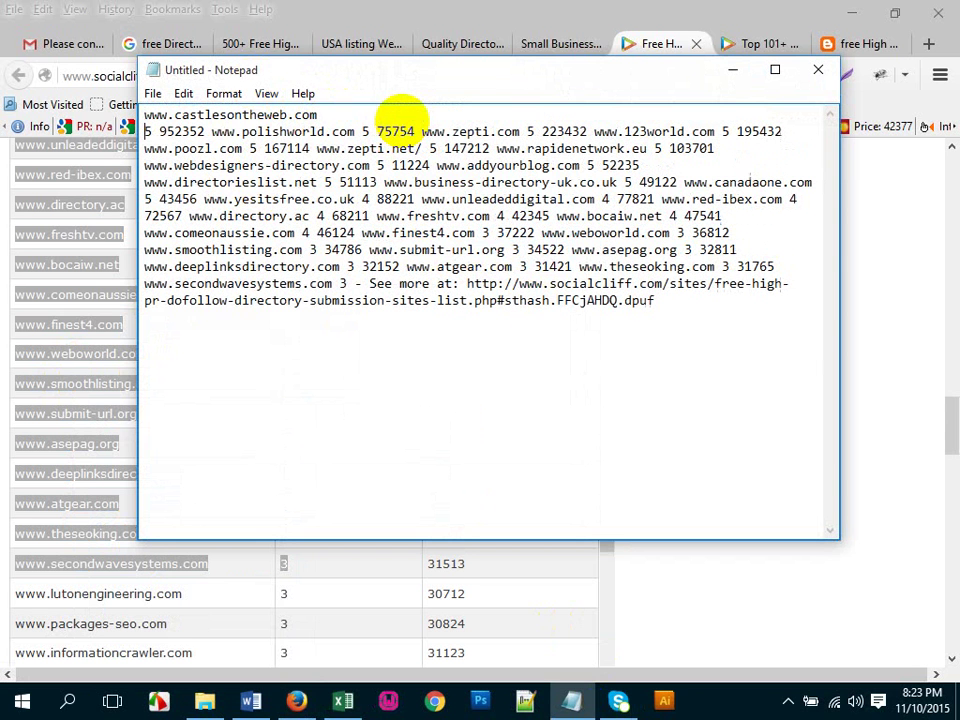
left_click_drag(208, 131, 69, 124)
key("Delete")
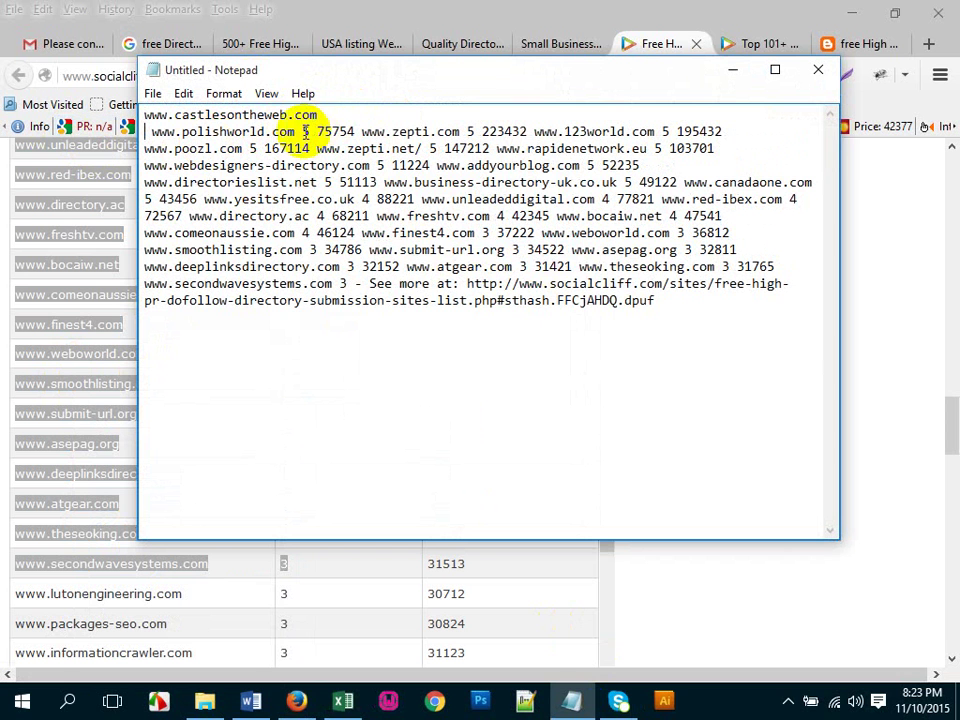
left_click(297, 132)
key("Return")
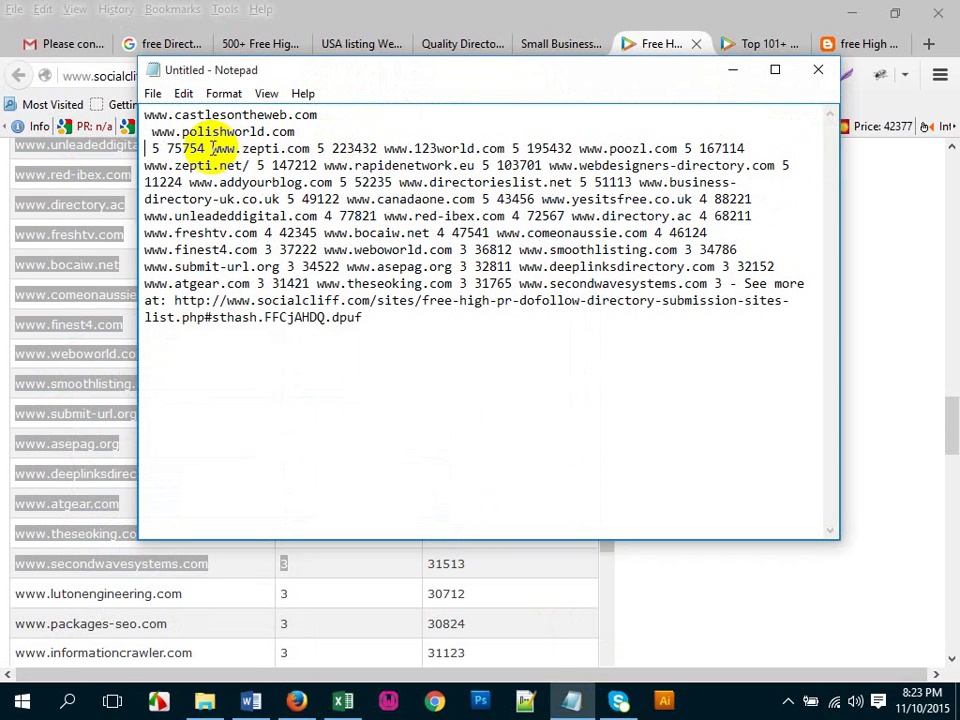
left_click_drag(203, 148, 145, 150)
key("Delete")
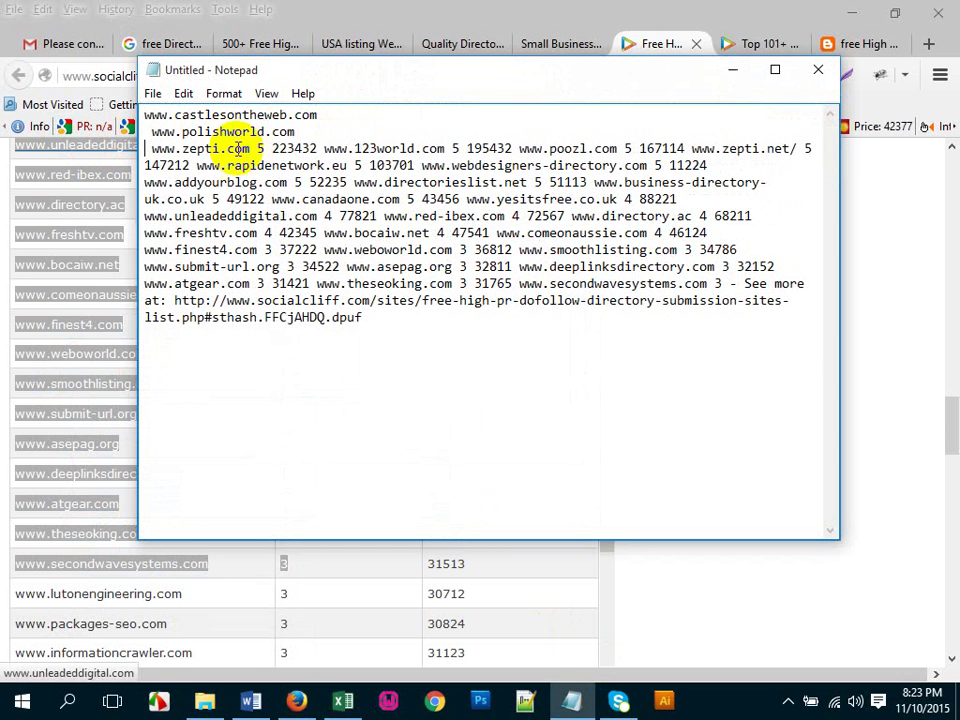
left_click_drag(317, 148, 259, 148)
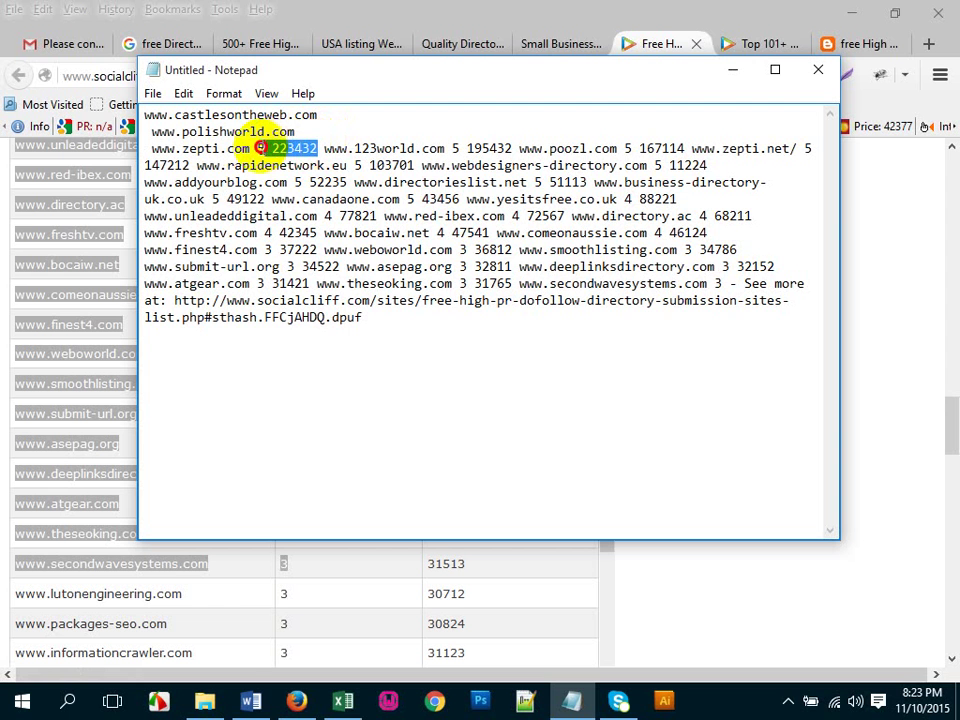
key("Delete")
key("Return")
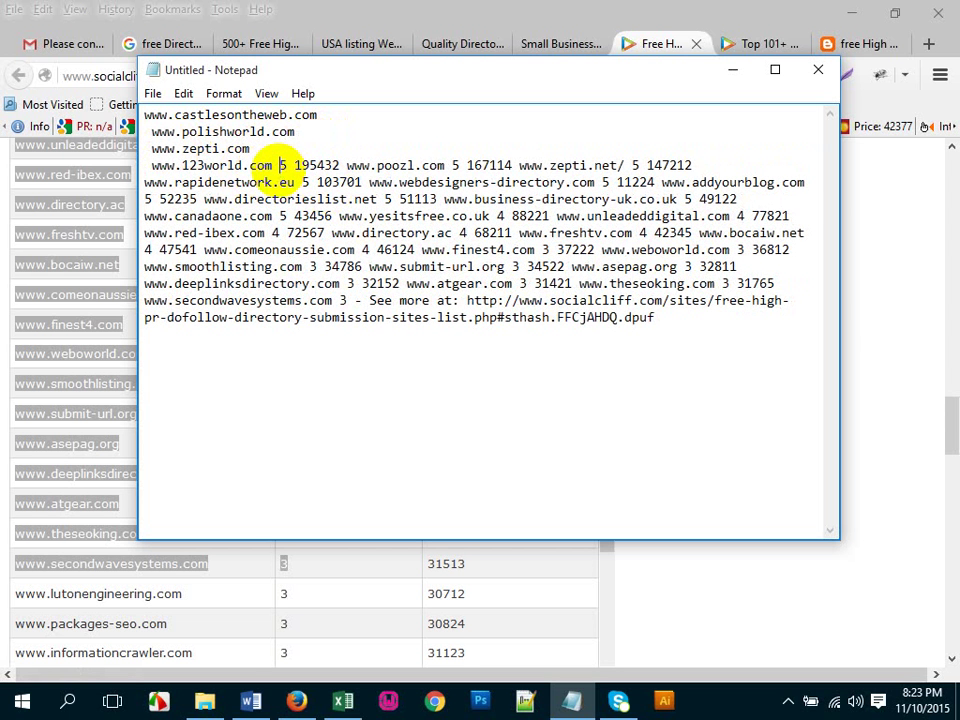
key("Return")
Step: Split poozl.com, zepti.net/ and rapidenetwork.eu onto their own lines and delete the remaining rank numbers
left_click(316, 182)
key("Return")
left_click(317, 199)
key("BackSpace")
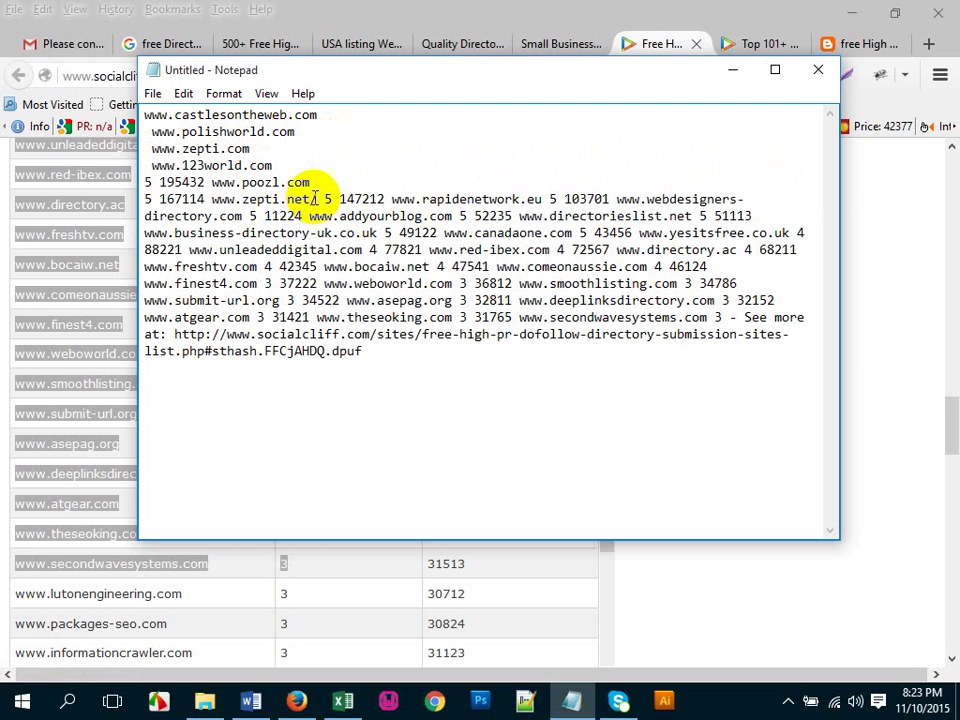
type("/")
key("Return")
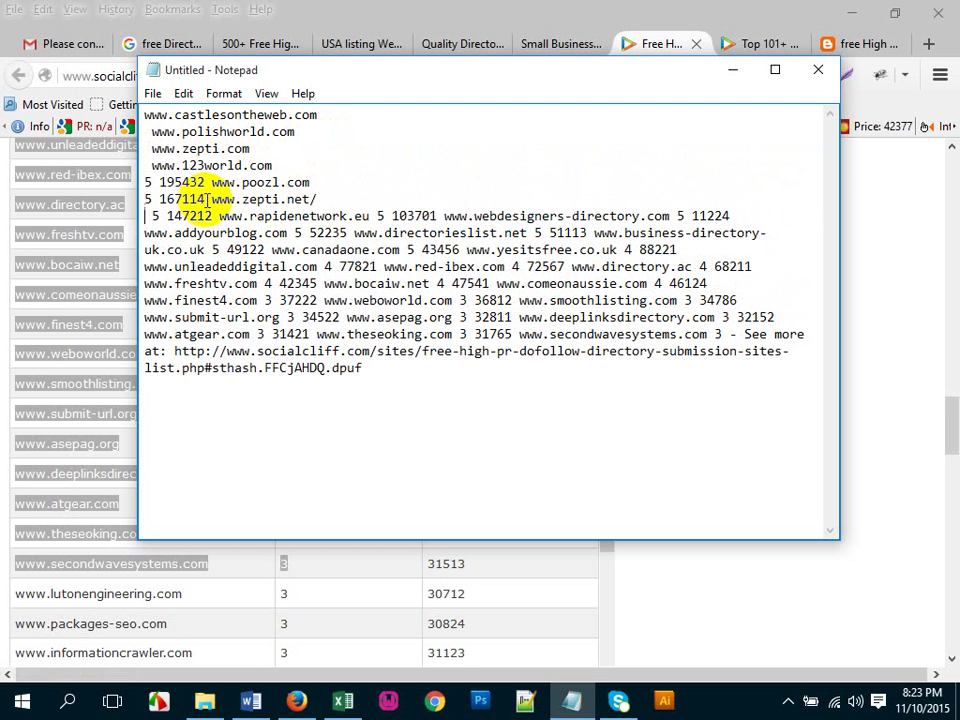
left_click_drag(207, 199, 118, 200)
key("BackSpace")
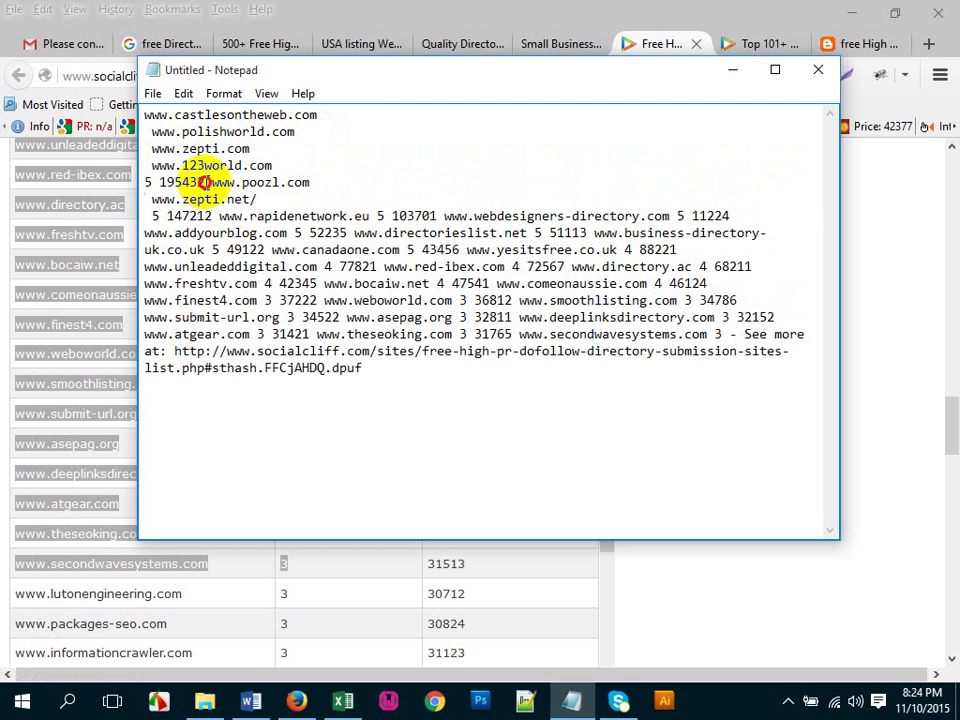
left_click_drag(203, 182, 107, 188)
key("BackSpace")
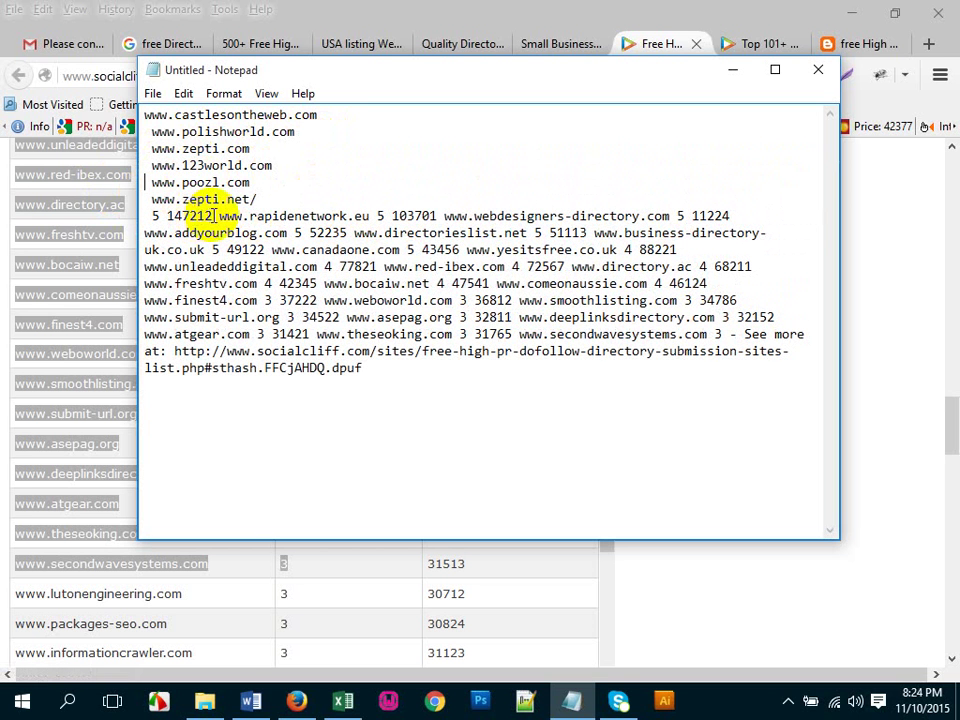
left_click_drag(213, 216, 103, 214)
key("BackSpace")
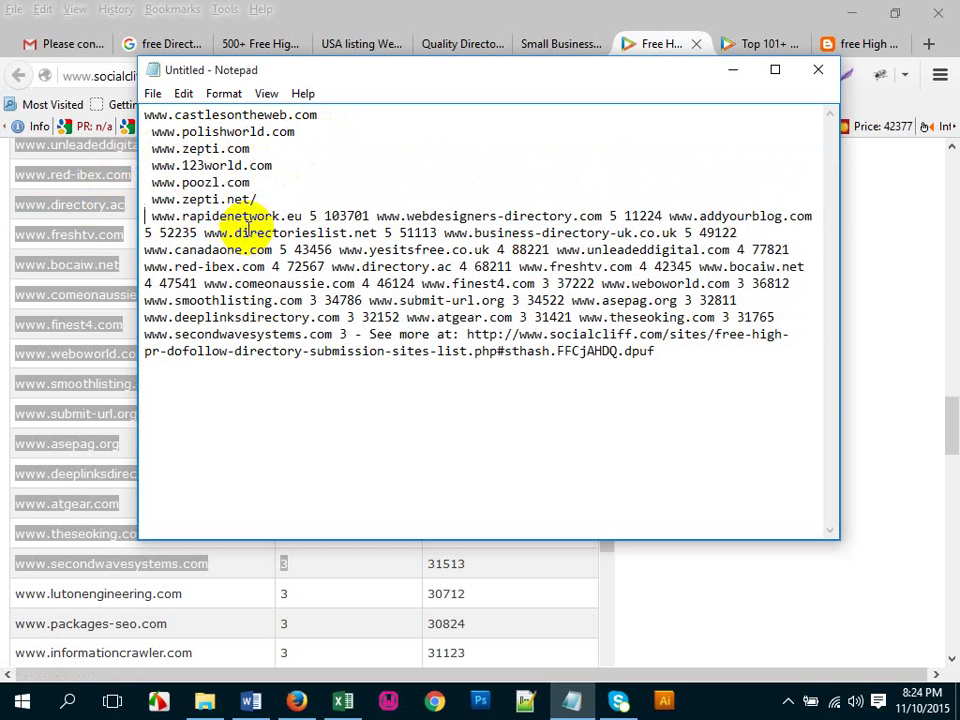
left_click_drag(310, 215, 366, 217)
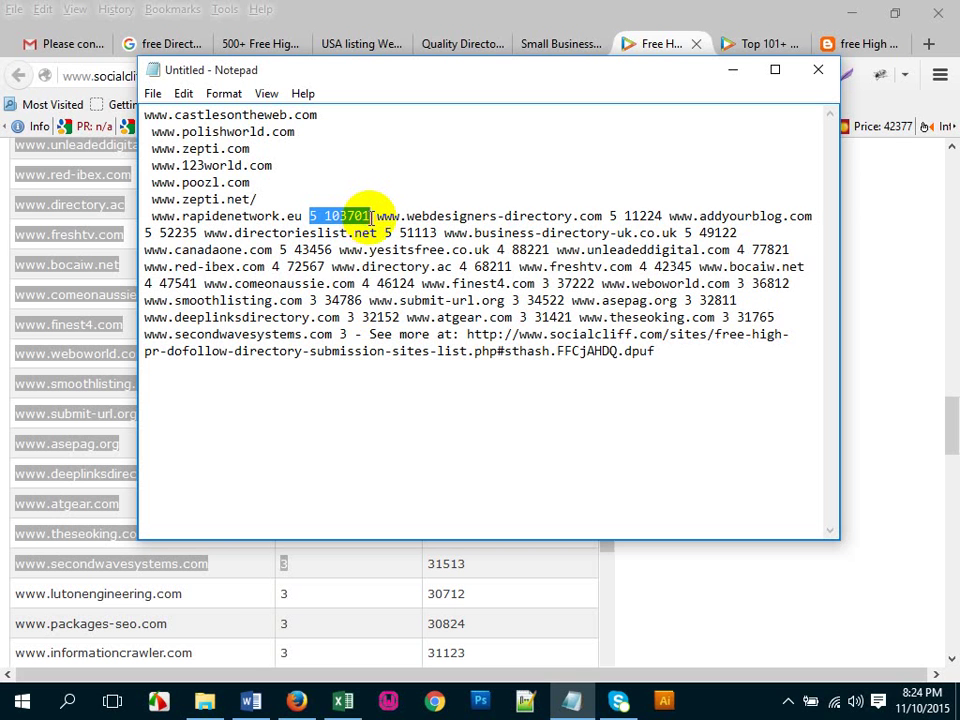
key("BackSpace")
left_click(452, 44)
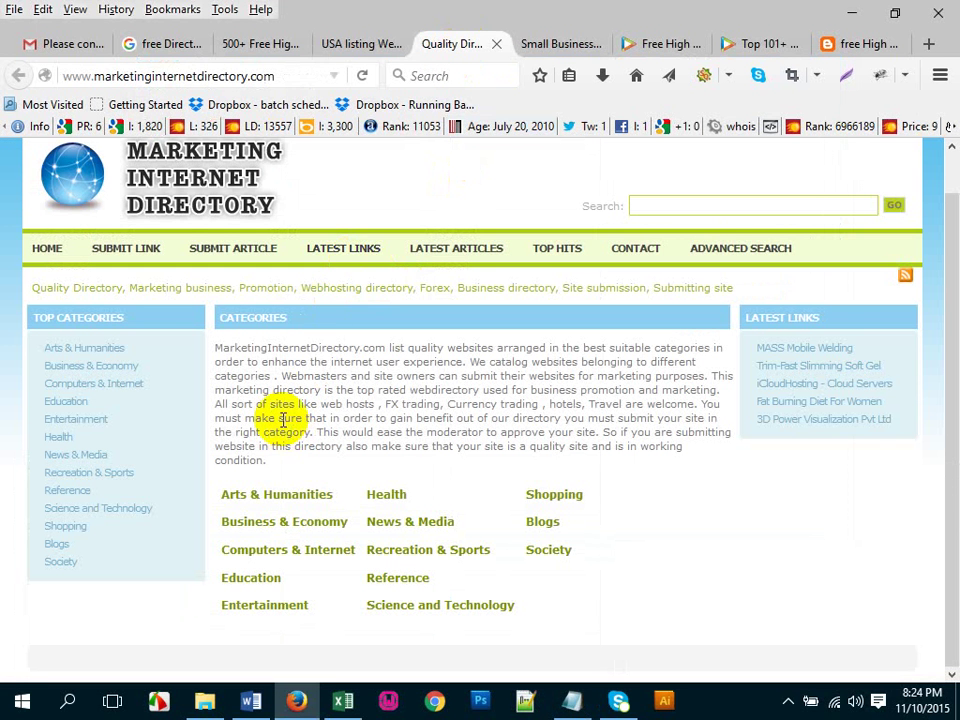
Step: Copy the Marketing Internet Directory page's web address, then bring up the Word description document
left_click(208, 75)
right_click(192, 80)
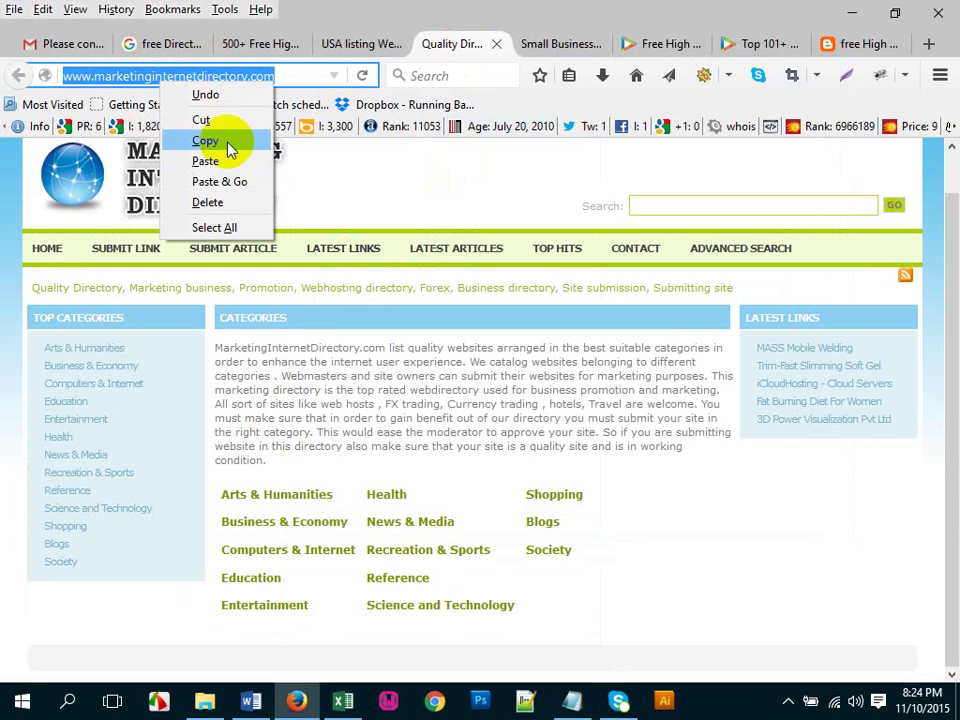
left_click(215, 141)
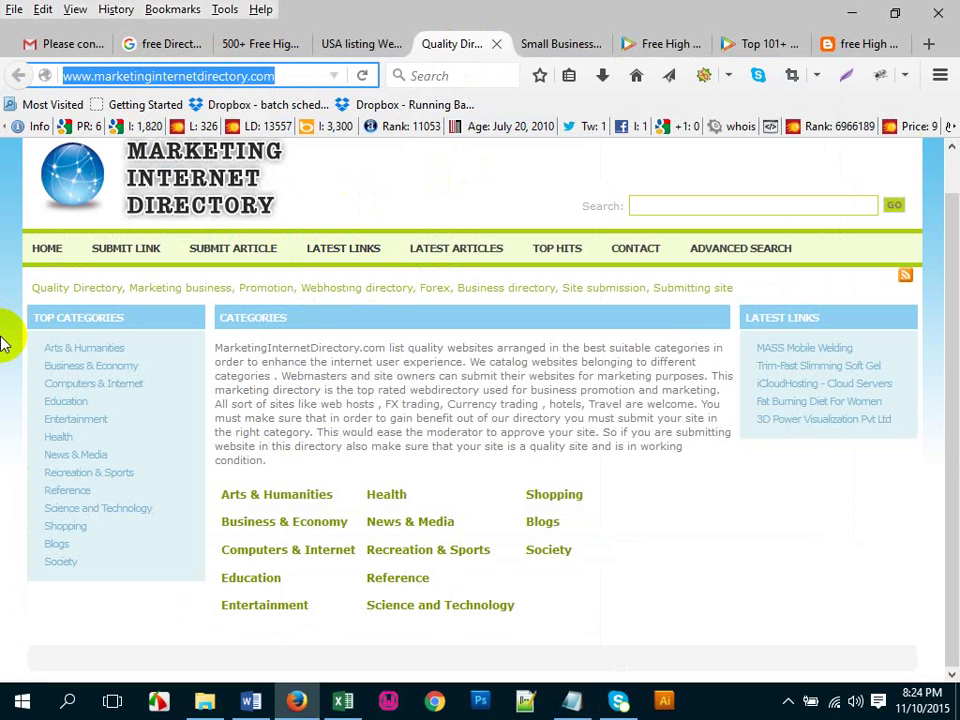
left_click(2, 420)
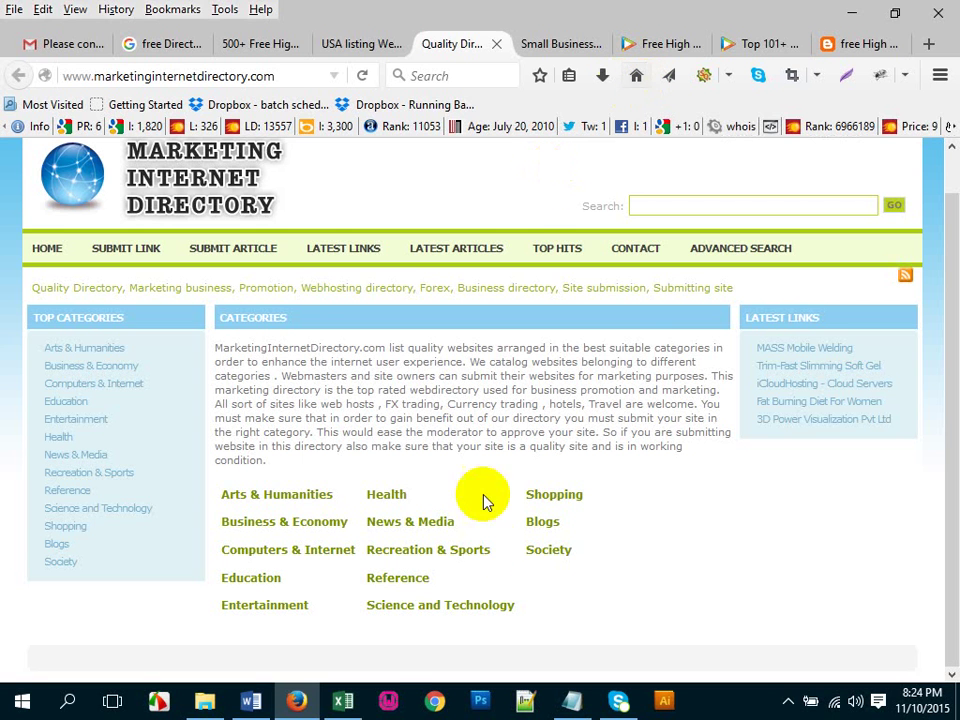
left_click(345, 701)
left_click(251, 702)
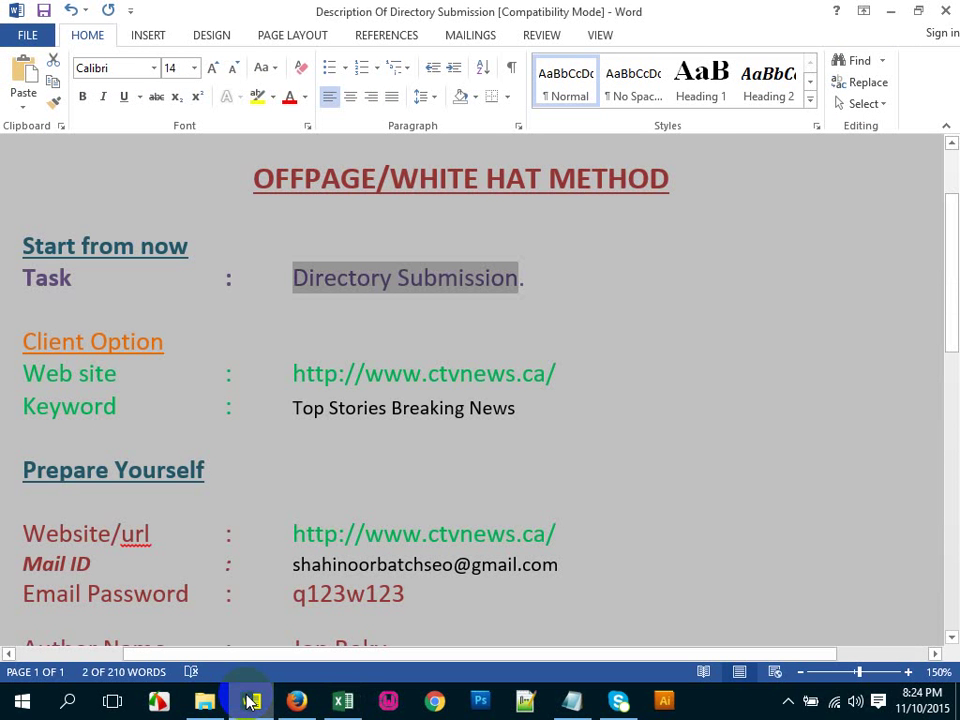
Step: Minimize the 'Description Of Directory Submission' document to return to the Excel links sheet
left_click(251, 702)
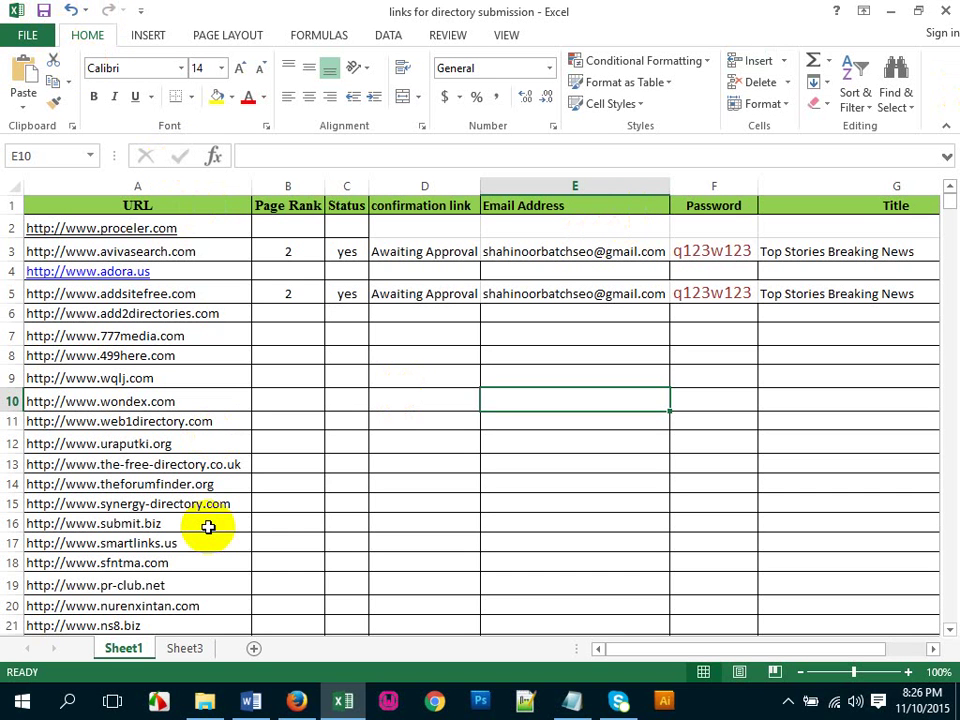
Step: Minimize Excel, close Firefox with all its tabs, and close Notepad without saving the URL list
left_click(940, 12)
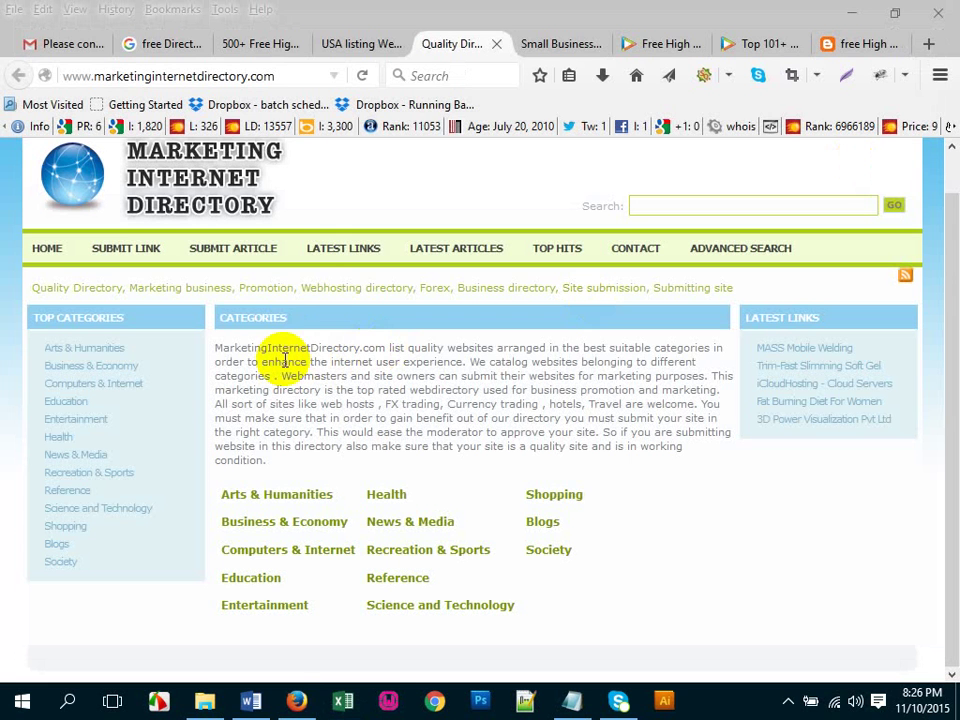
left_click(386, 170)
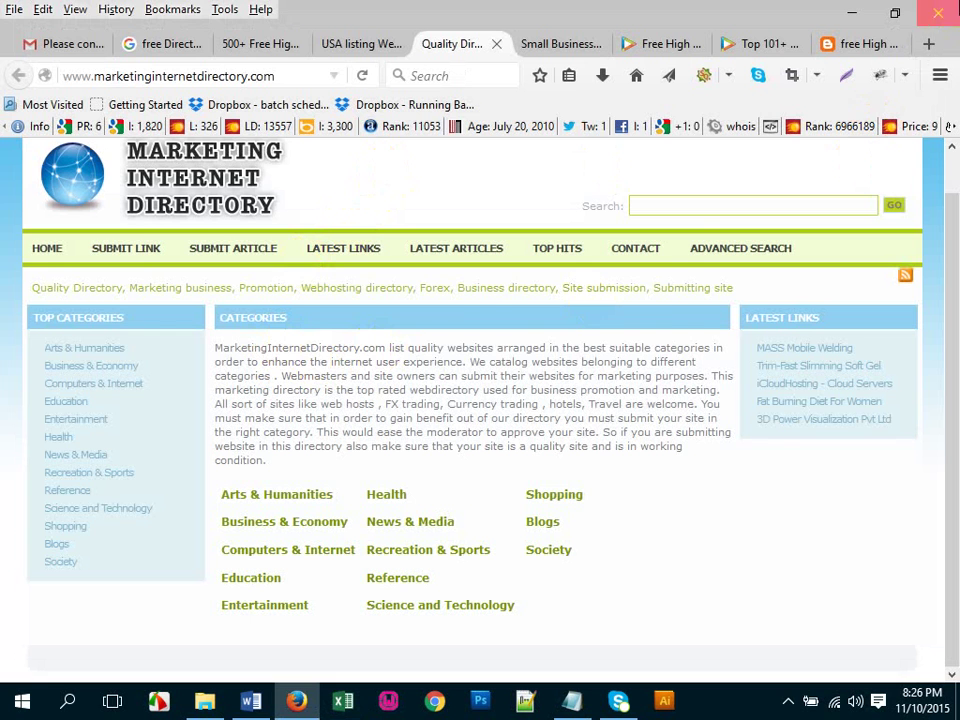
left_click(938, 12)
left_click(430, 382)
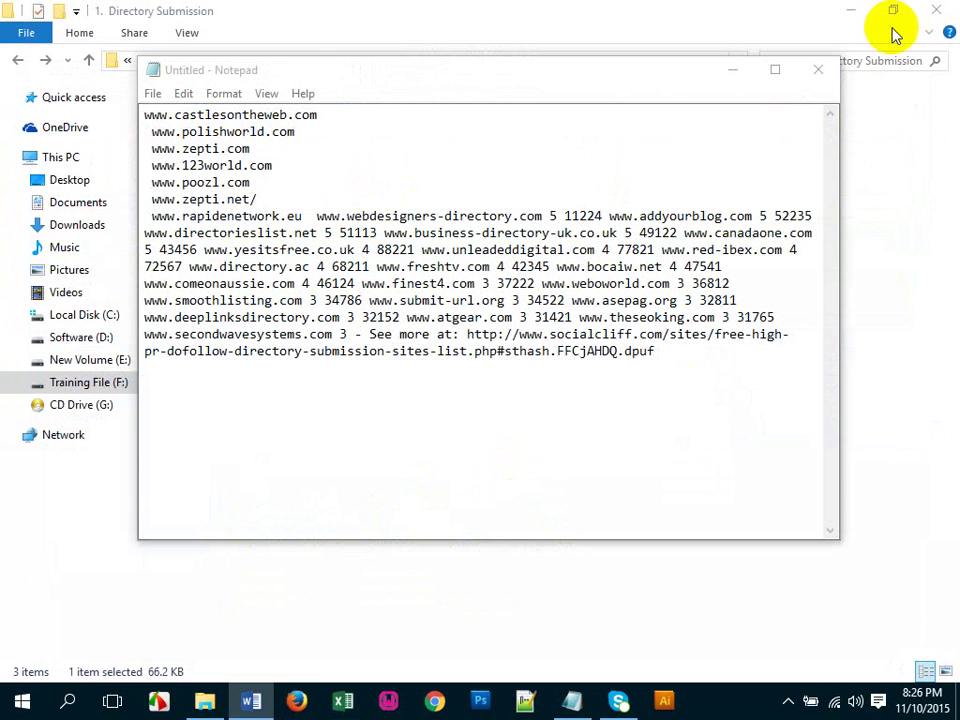
left_click(818, 69)
left_click(502, 358)
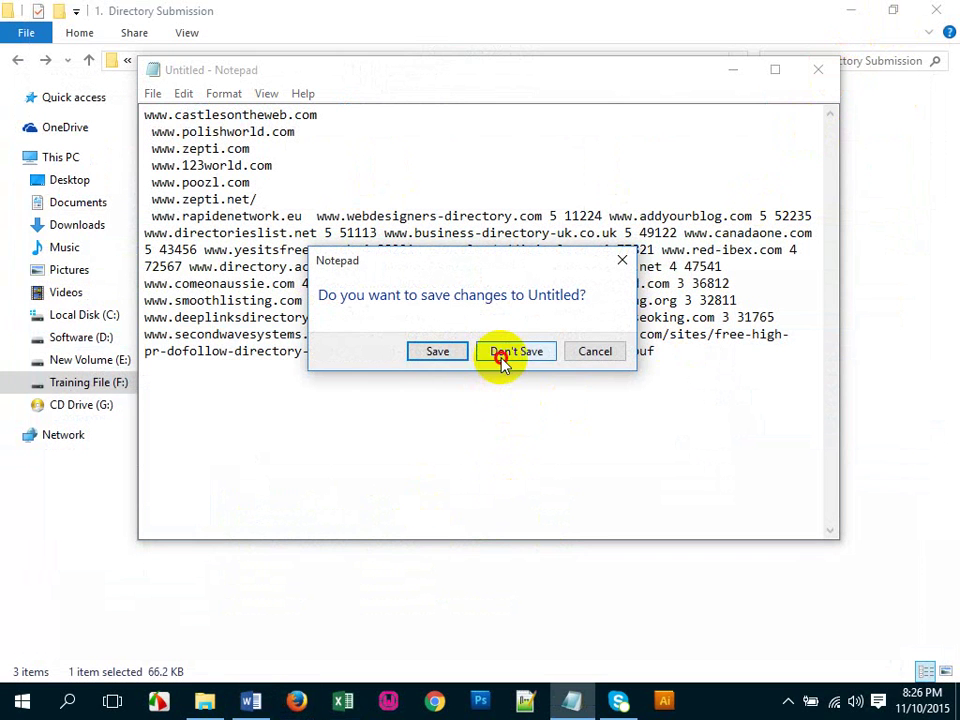